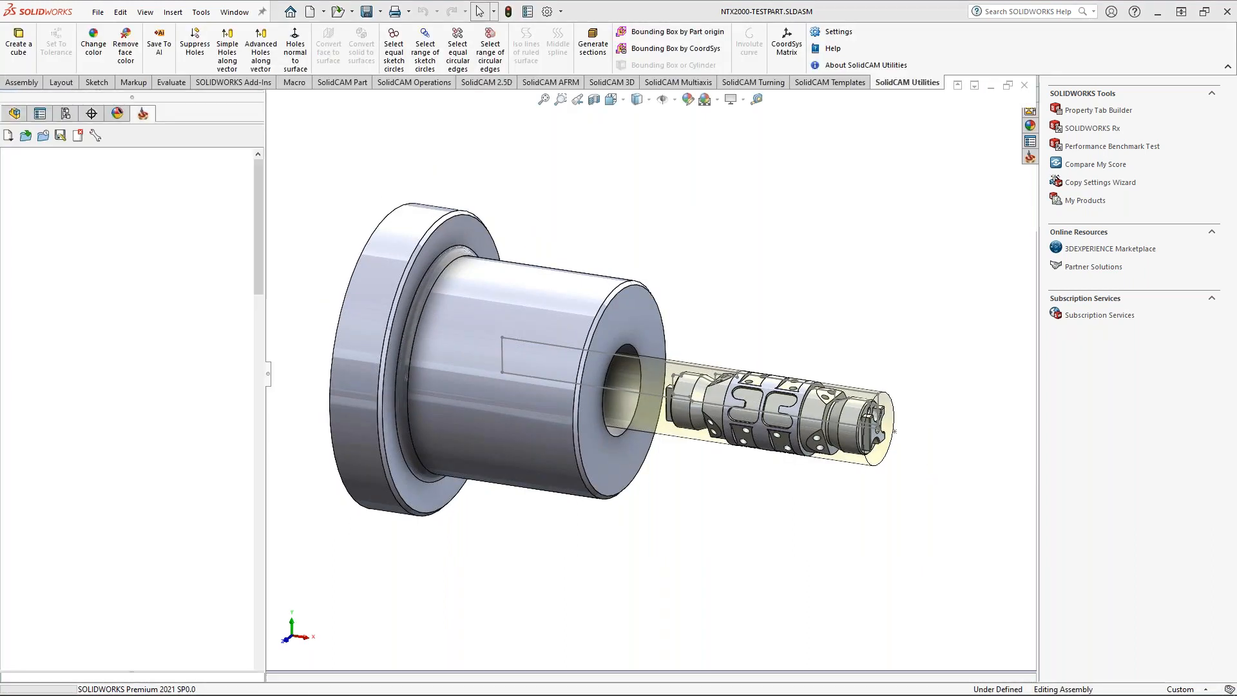
scroll(892, 416, "down", 2)
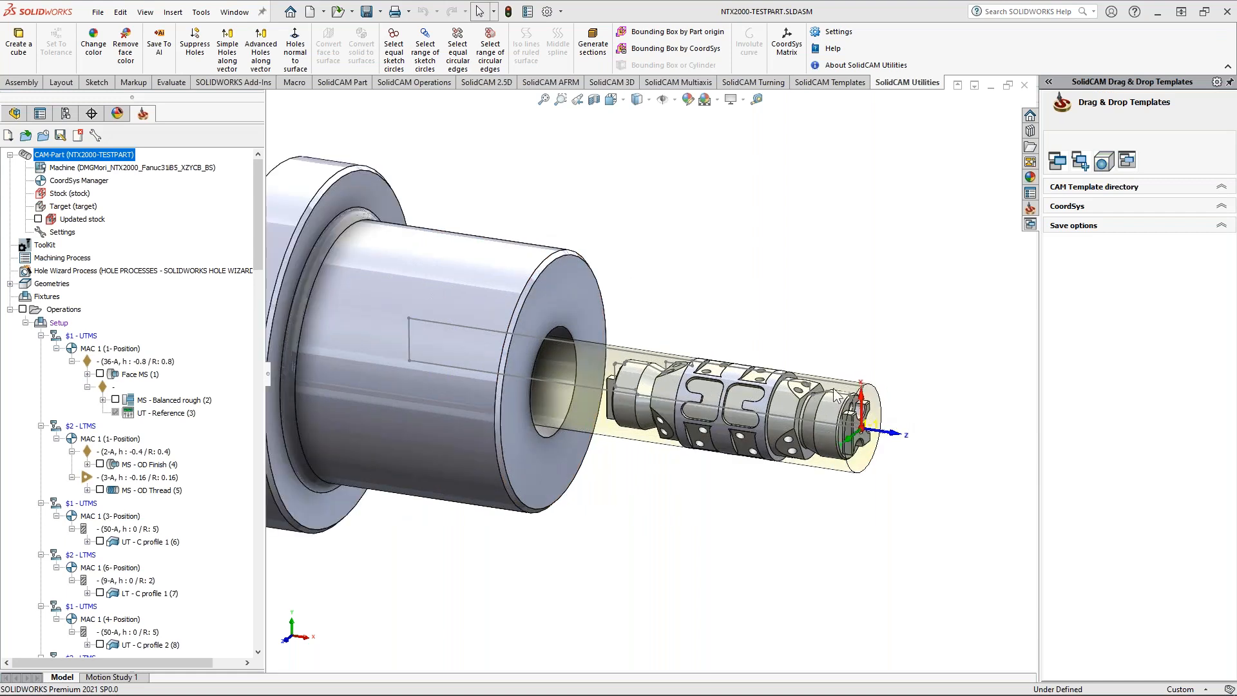
middle_click_drag(827, 384, 812, 383)
scroll(813, 383, "down", 3)
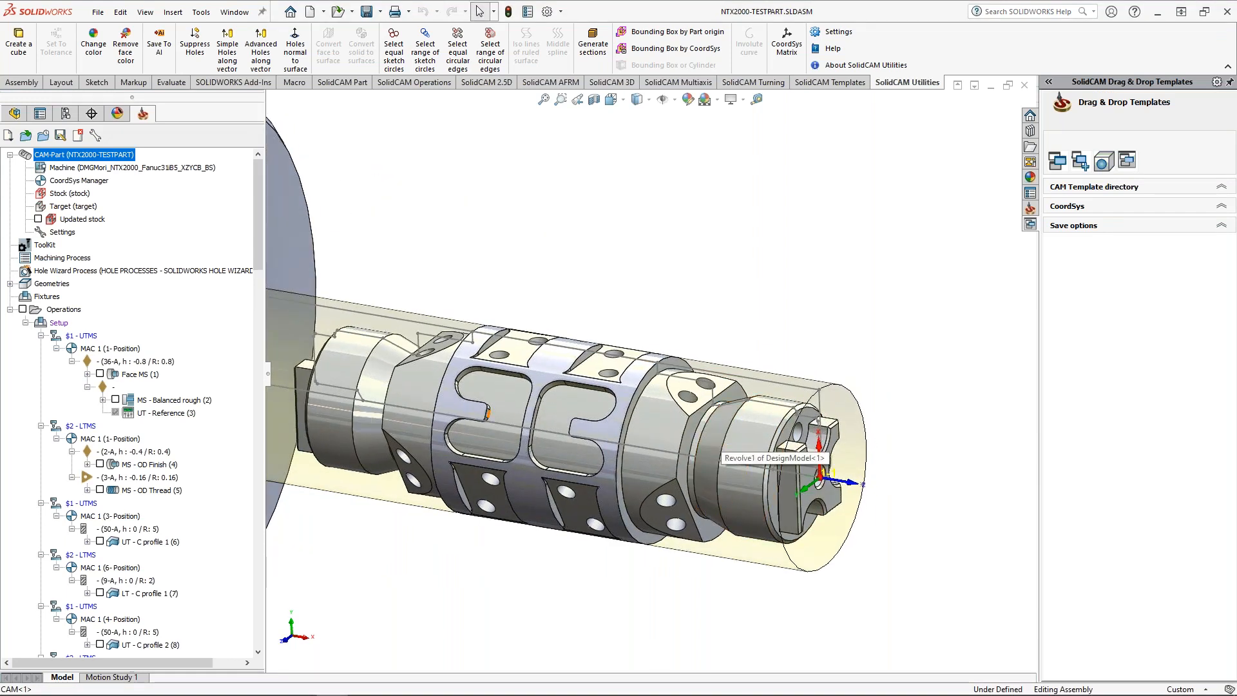
middle_click_drag(474, 410, 478, 415)
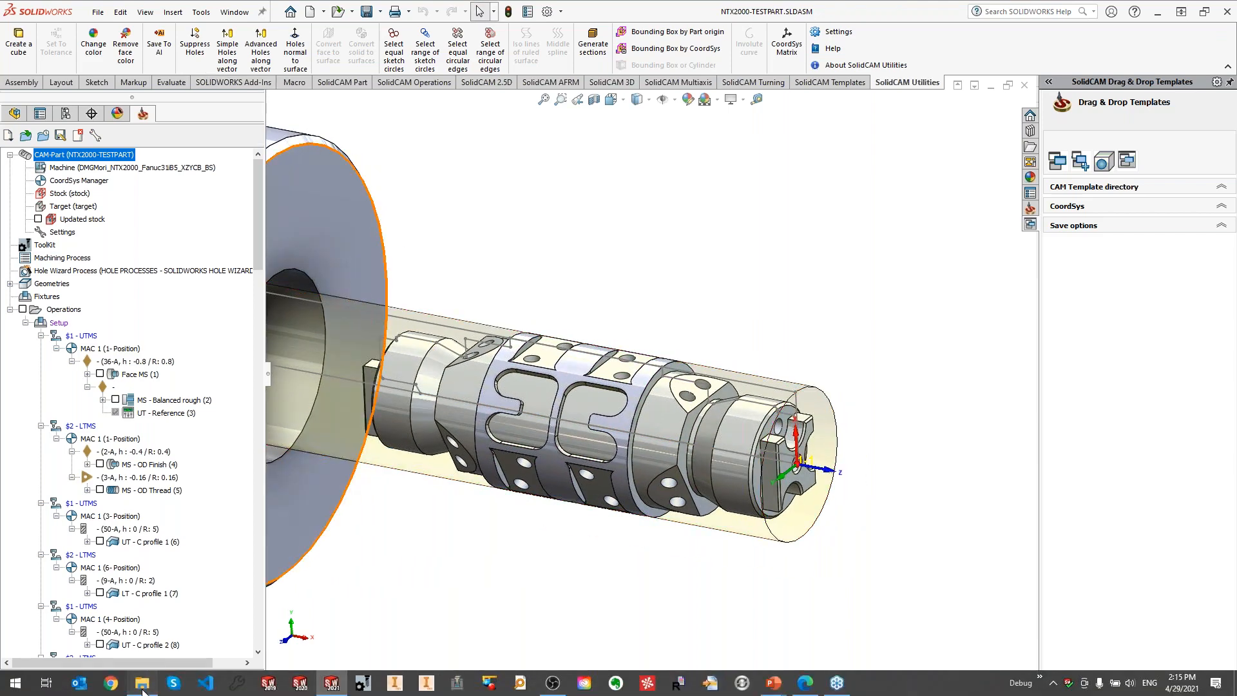
Step: Switch to File Explorer, locate folder 1 inside the Iskar Multi-Master folder, and return to SOLIDWORKS
left_click(142, 684)
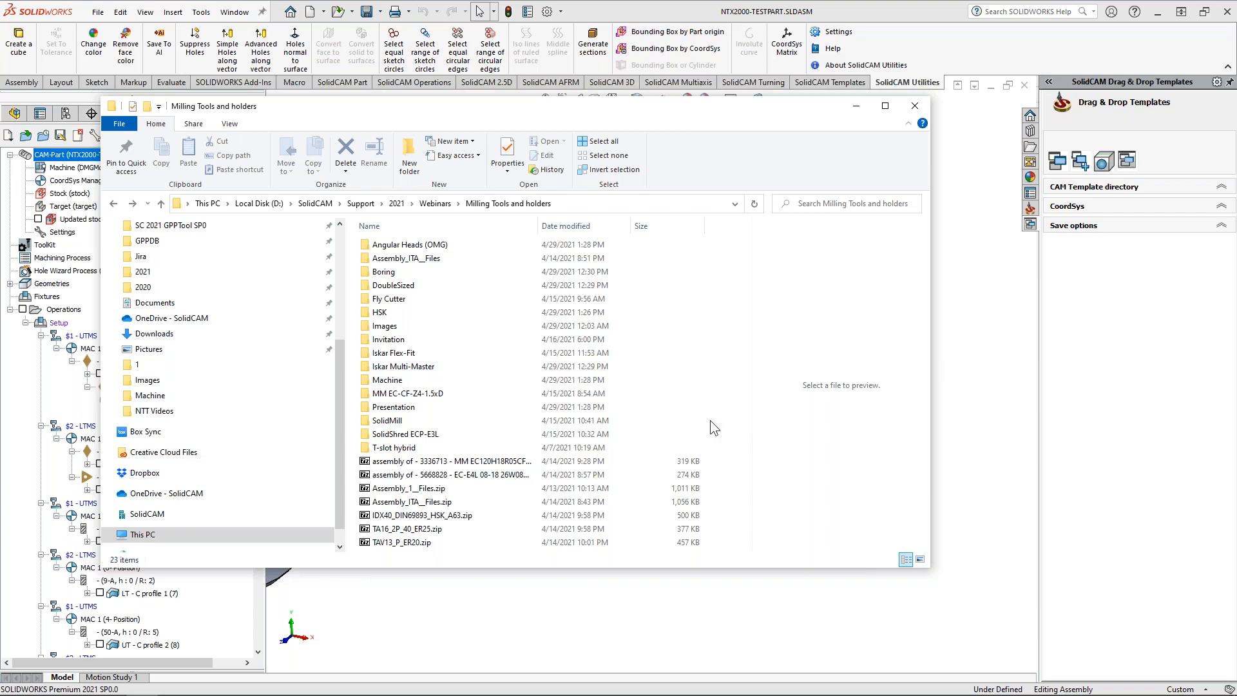
left_click(406, 366)
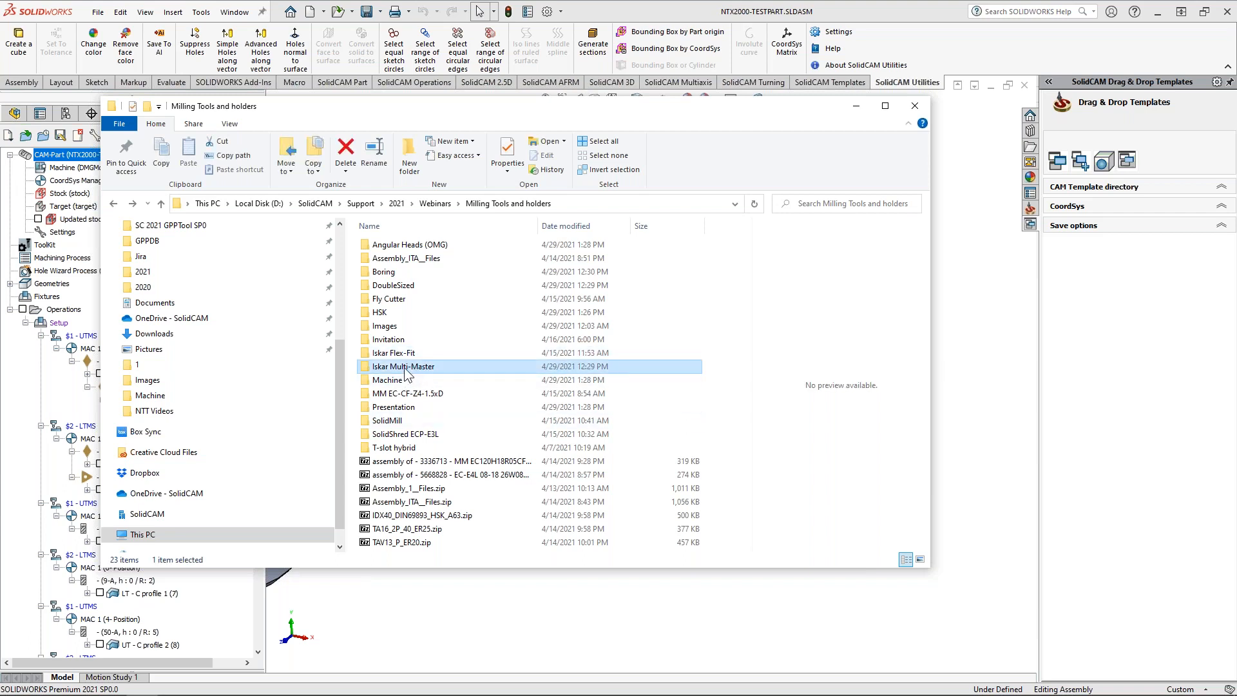
double_click(414, 368)
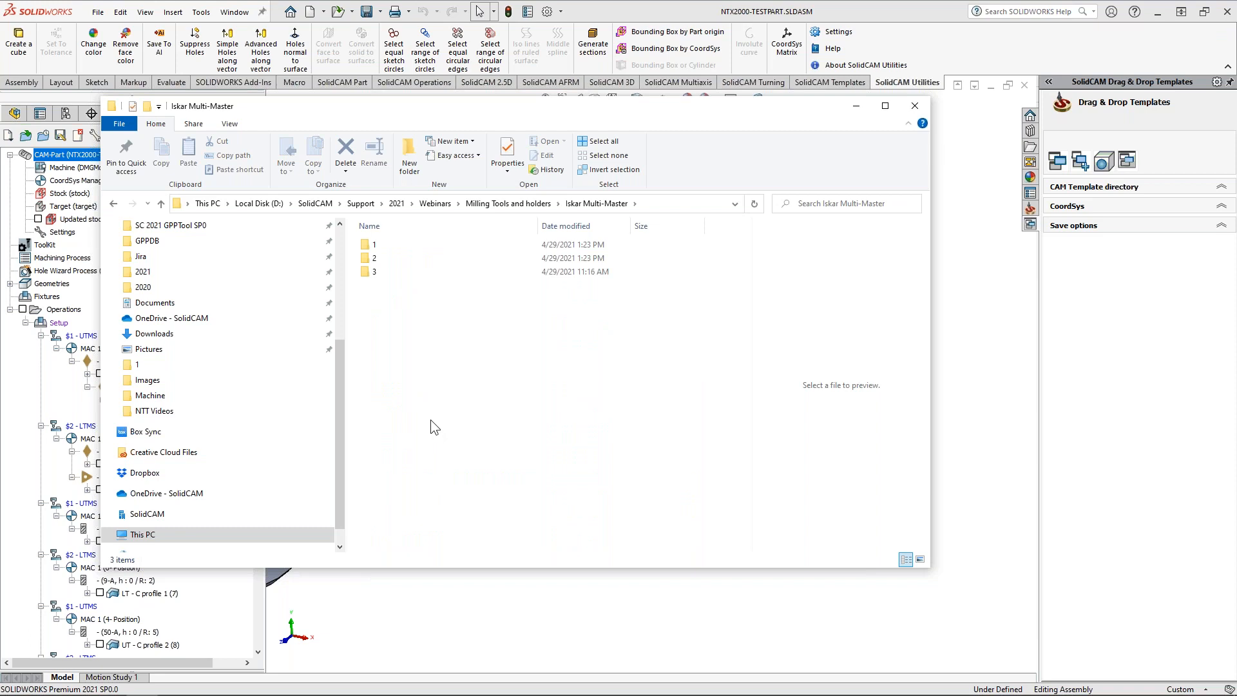
double_click(390, 245)
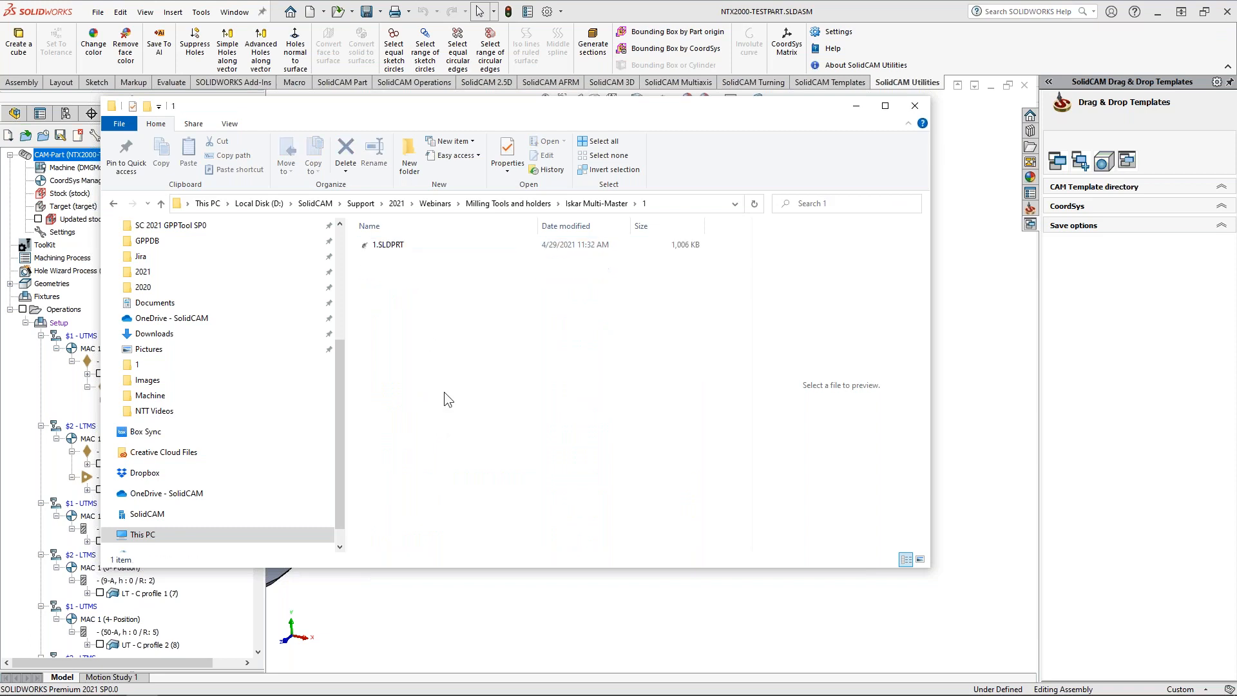
left_click(669, 13)
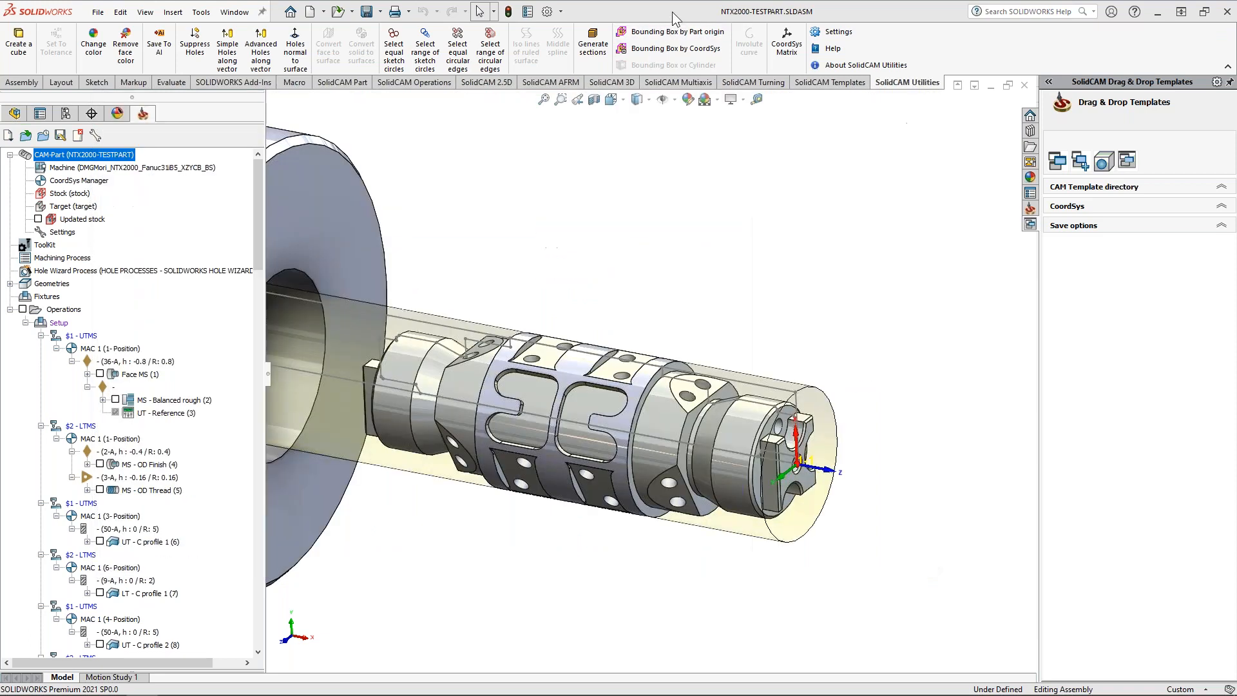
Step: Open the part 1.SLDPRT from D:\SolidCAM\Support\2021\Webinars\Milling Tools and holders\Iskar Multi-Master\1
left_click(98, 11)
left_click(135, 49)
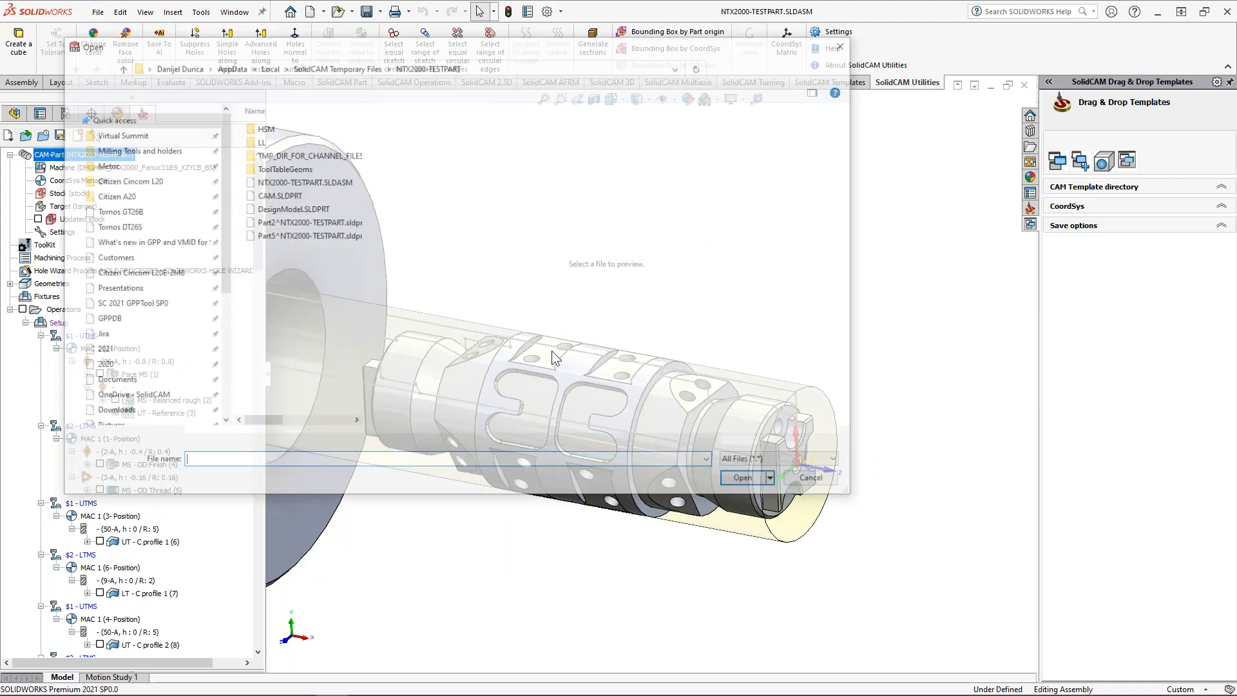
type("D:\\SolidCAM\\Support\\2021\\Webinars\\Milling Tools and holders\\Iskar Multi-Master\\1")
left_click(735, 482)
double_click(276, 129)
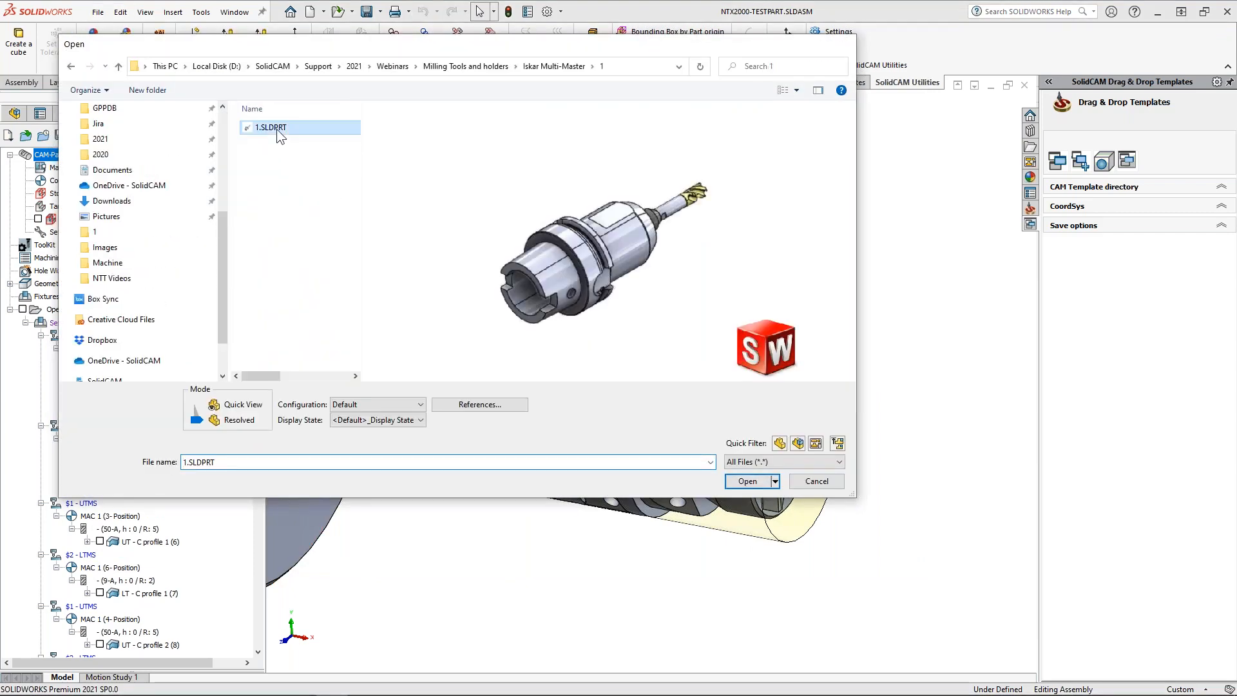
Step: Examine the tool assembly and identify each solid body of 1__Assembly_Detailed.stp, from the HSK holder to the cutting head
middle_click_drag(530, 307, 569, 254)
scroll(535, 313, "down", 5)
scroll(665, 292, "up", 2)
middle_click_drag(664, 292, 695, 297, "ctrl")
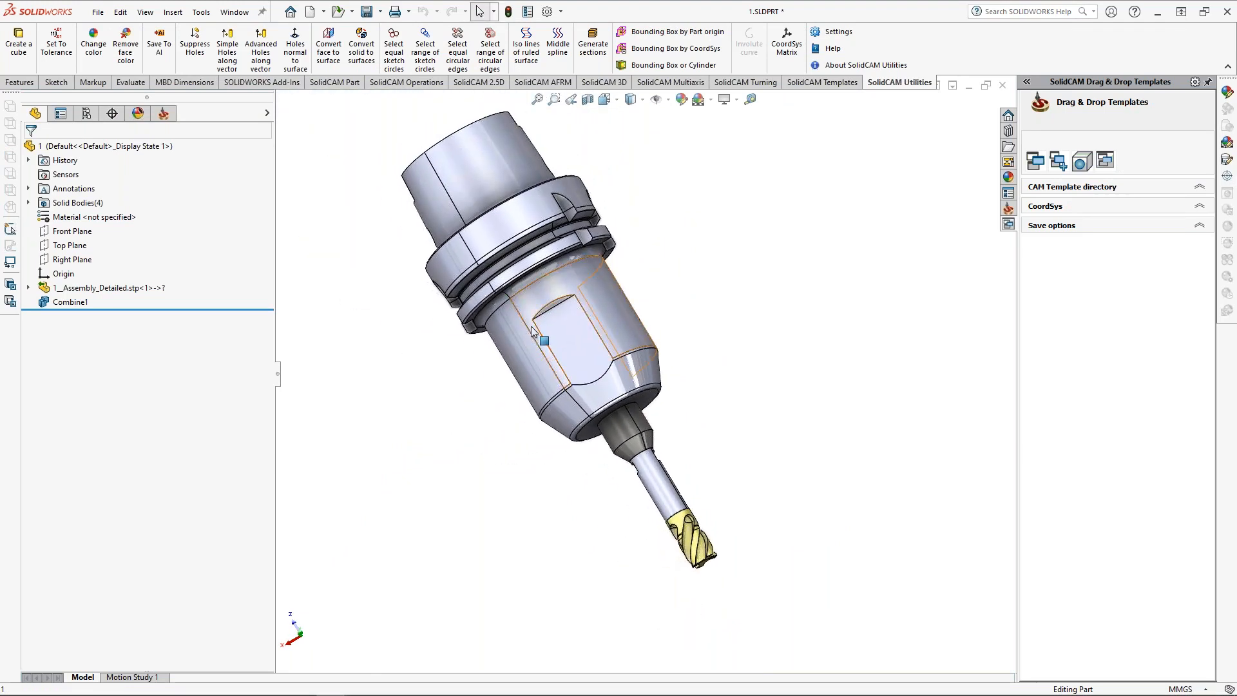
left_click(28, 288)
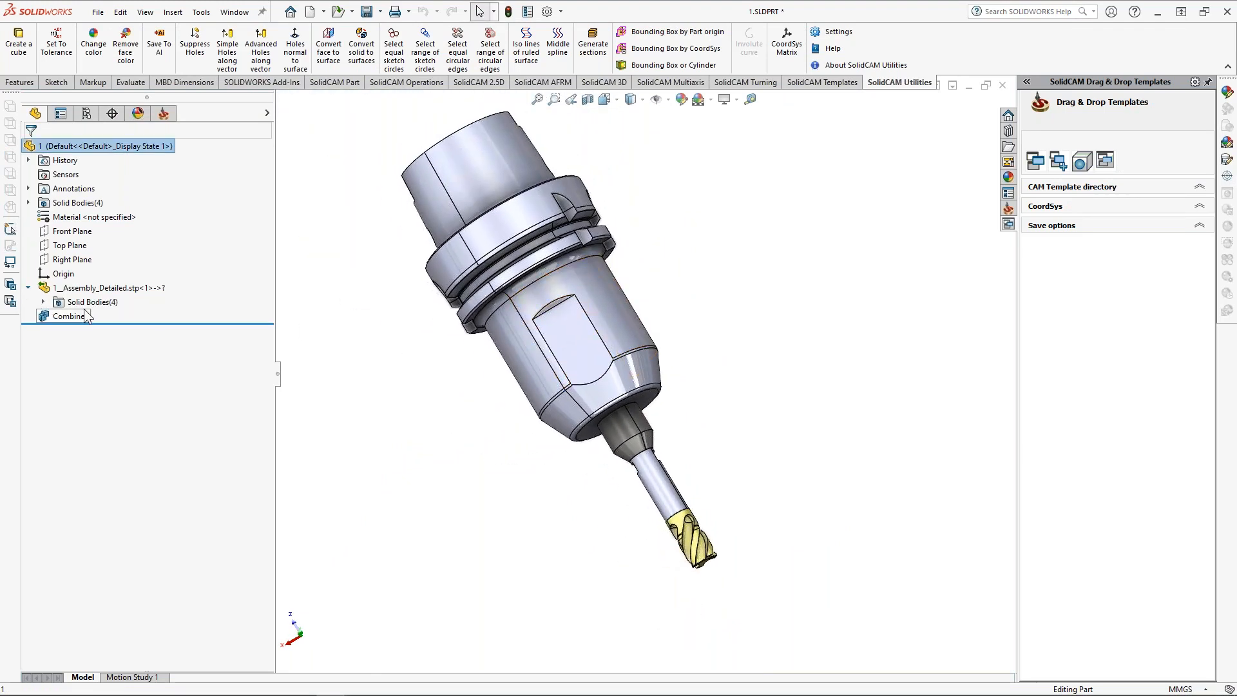
left_click(44, 302)
left_click(105, 316)
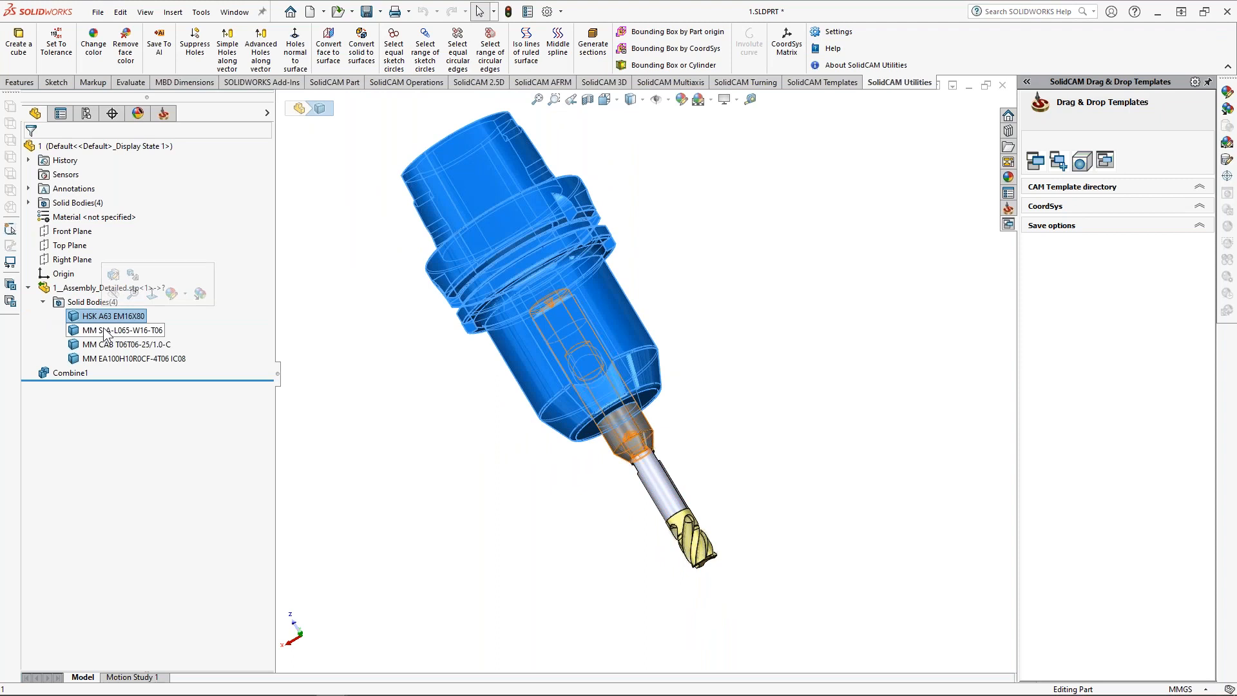
left_click(103, 331)
left_click(102, 344)
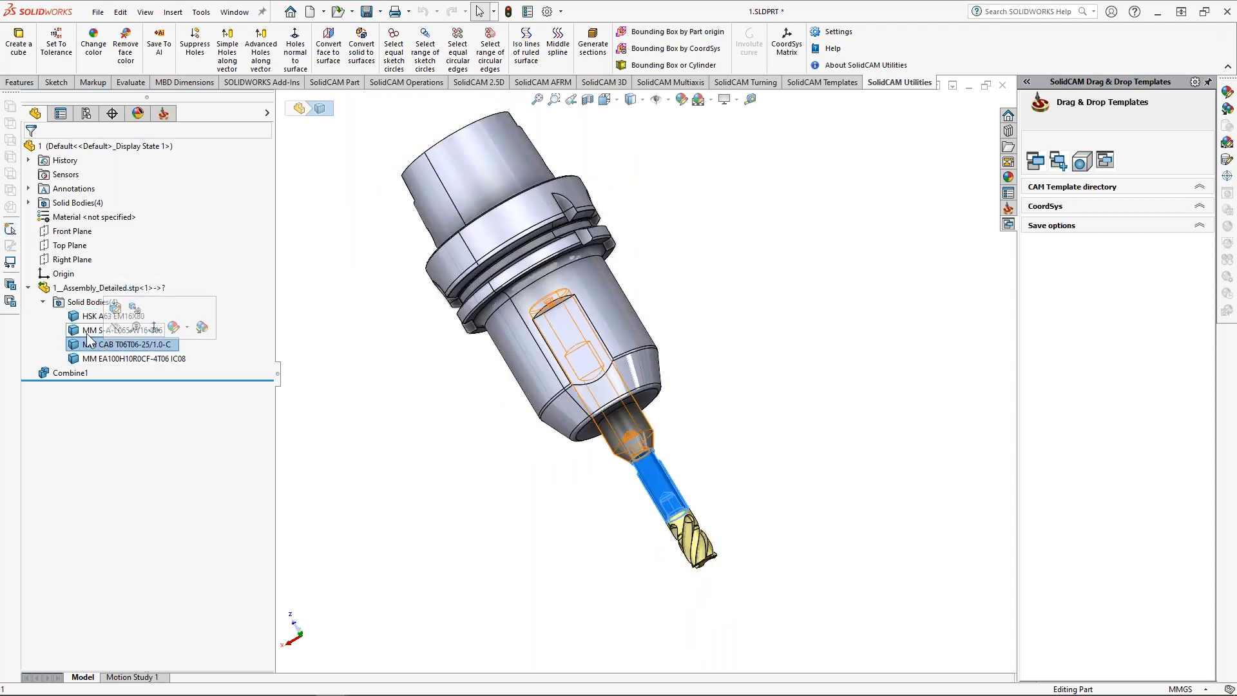
left_click(88, 359)
scroll(681, 484, "down", 3)
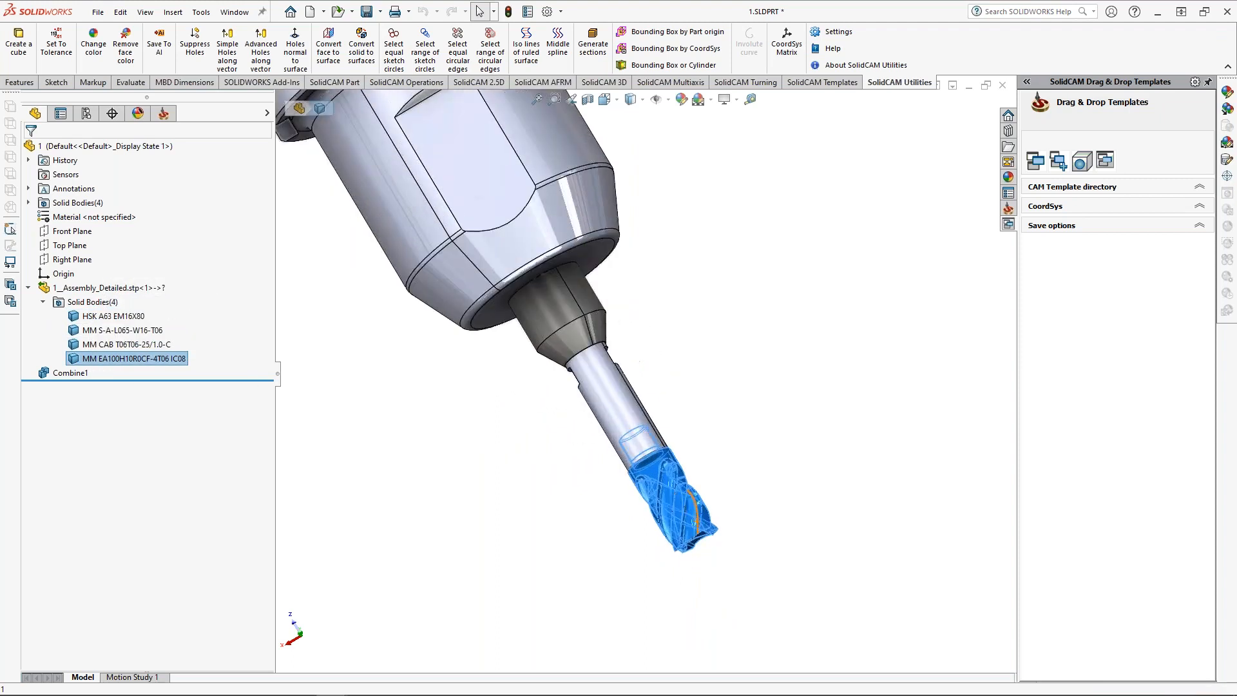
left_click(743, 383)
scroll(720, 333, "down", 2)
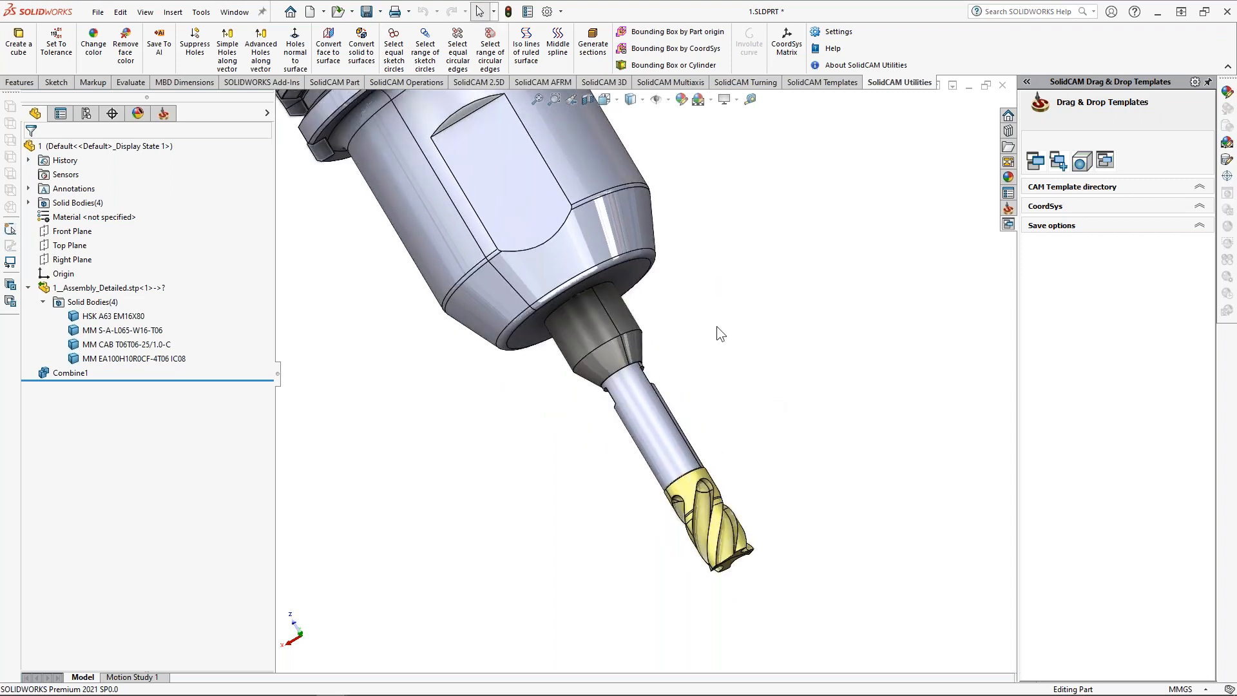
middle_click_drag(716, 325, 582, 310)
left_click(582, 310)
middle_click_drag(690, 326, 549, 389)
Step: Hide the bodies MM S-A-L065-W16-T06, MM CAB T06T06-25/1.0-C and MM EA100H10R0CF-4T06 IC08, leaving only the HSK A63 EM16X80 holder shown
left_click(123, 329)
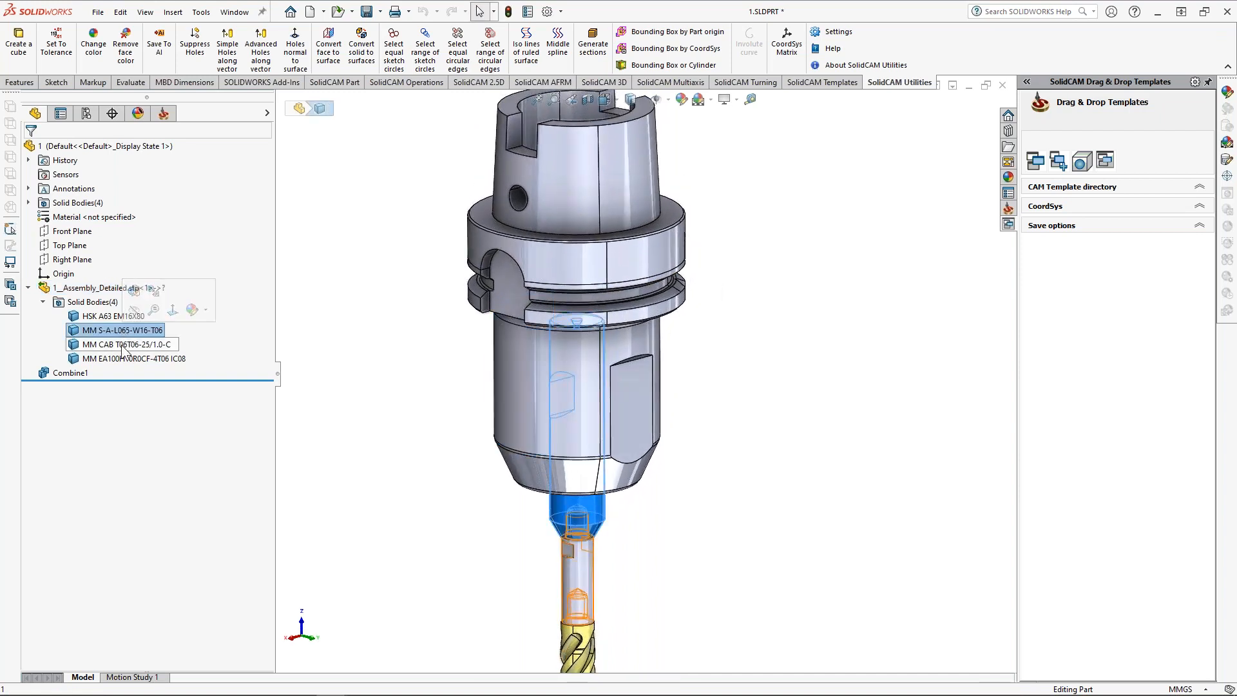
left_click(134, 309)
left_click(110, 345)
left_click(121, 330)
left_click(113, 357)
left_click(122, 340)
left_click(398, 549)
Step: Create a reference point at the centre of the holder's upper flange face, using Center of Face
middle_click_drag(600, 279, 607, 326, "ctrl")
middle_click_drag(606, 325, 641, 381)
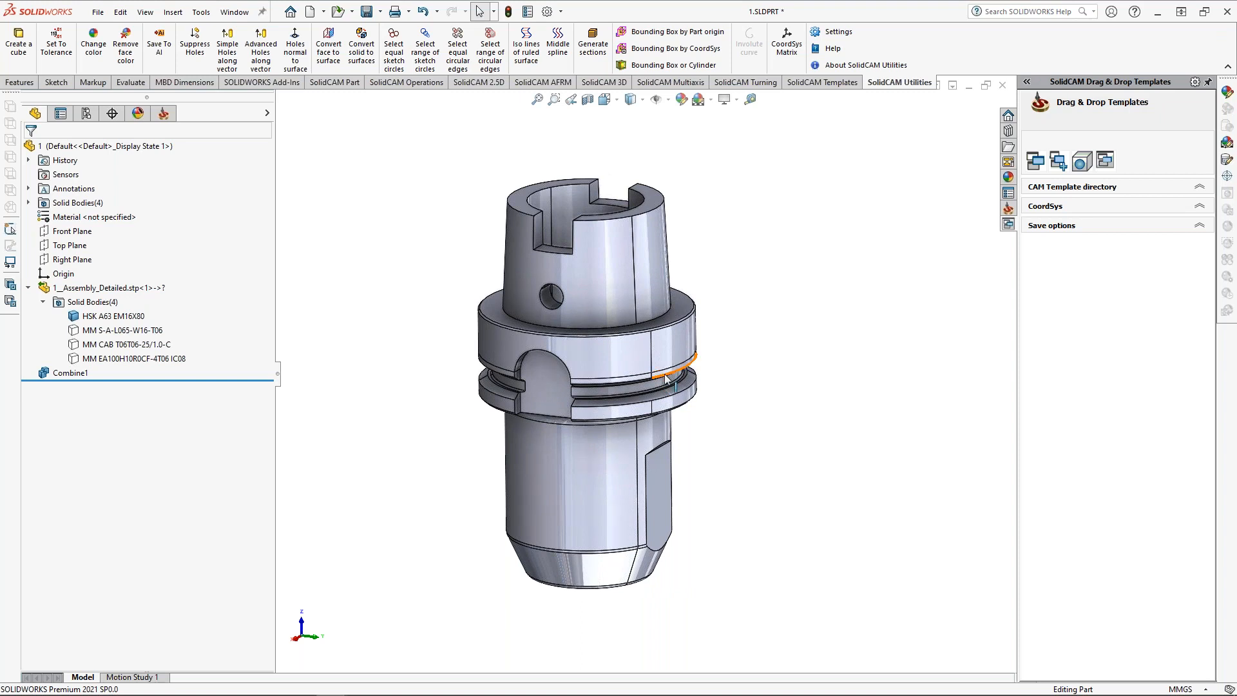
left_click(675, 312)
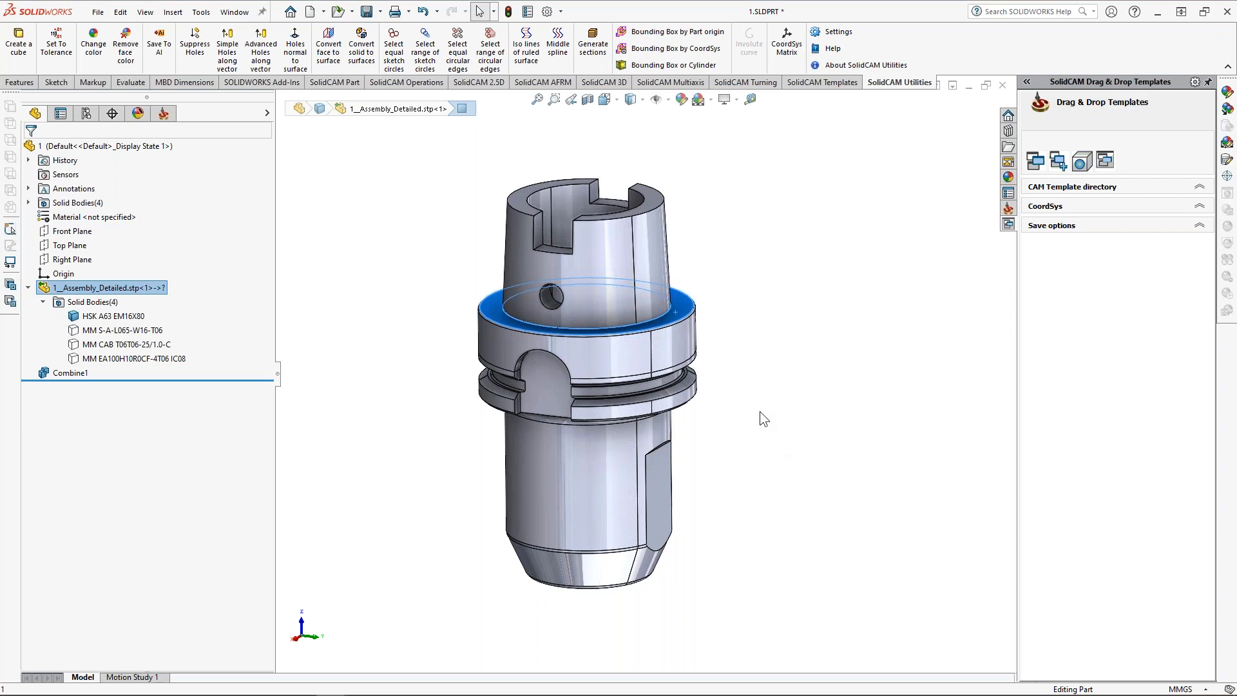
left_click(768, 356)
scroll(640, 334, "down", 3)
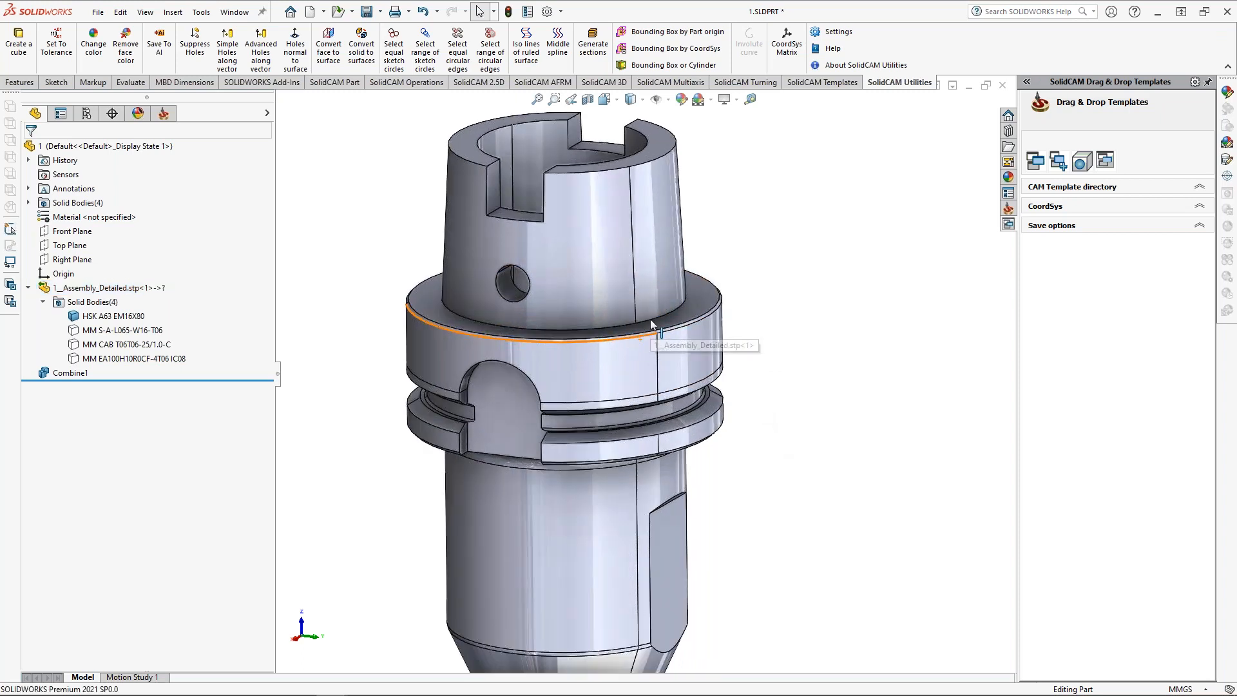
left_click(651, 318)
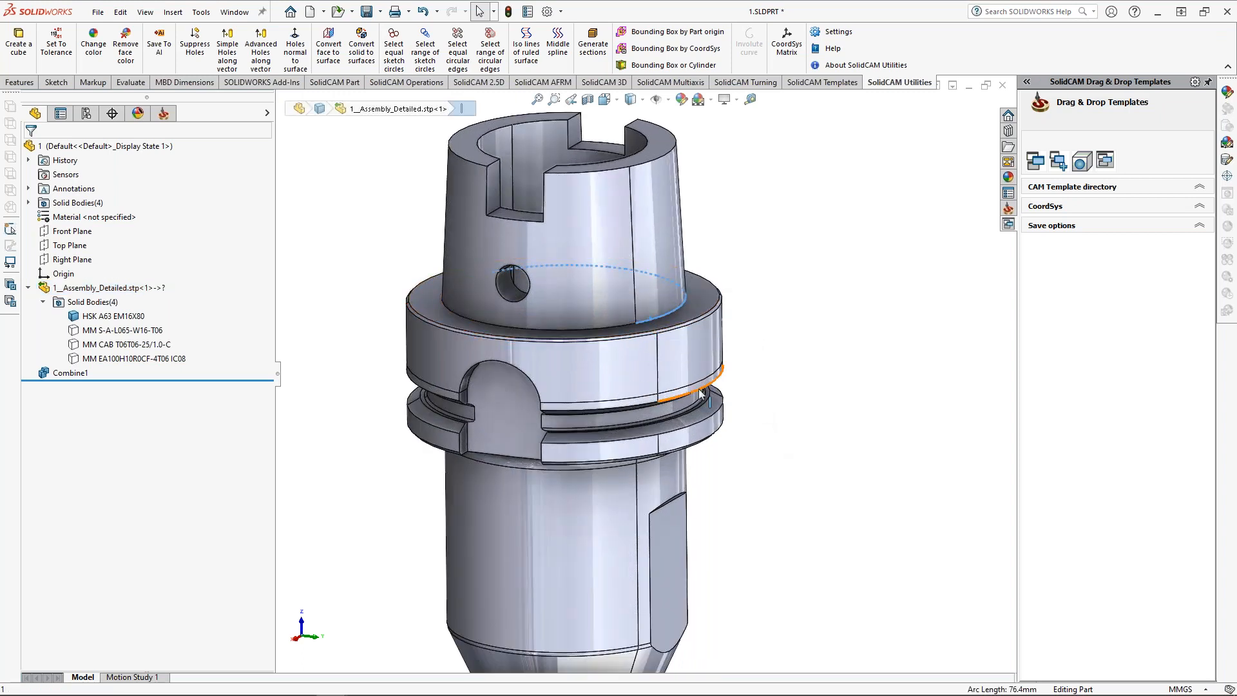
left_click(173, 12)
mouse_move(214, 179)
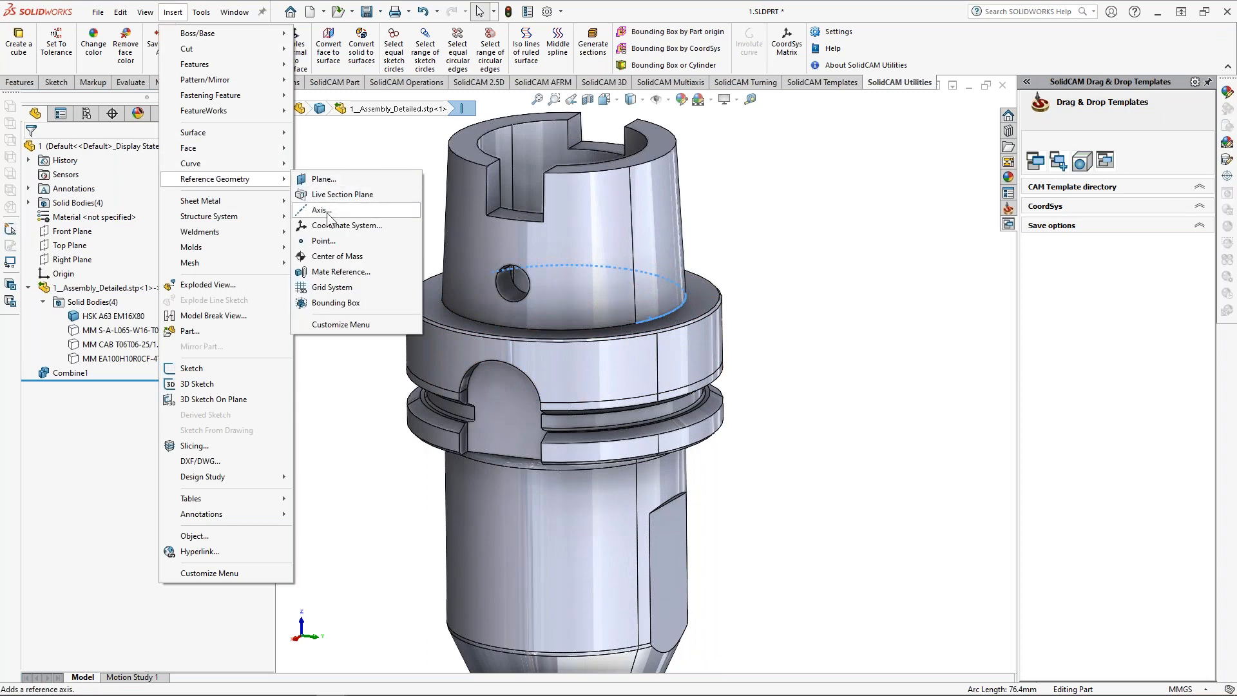
left_click(322, 241)
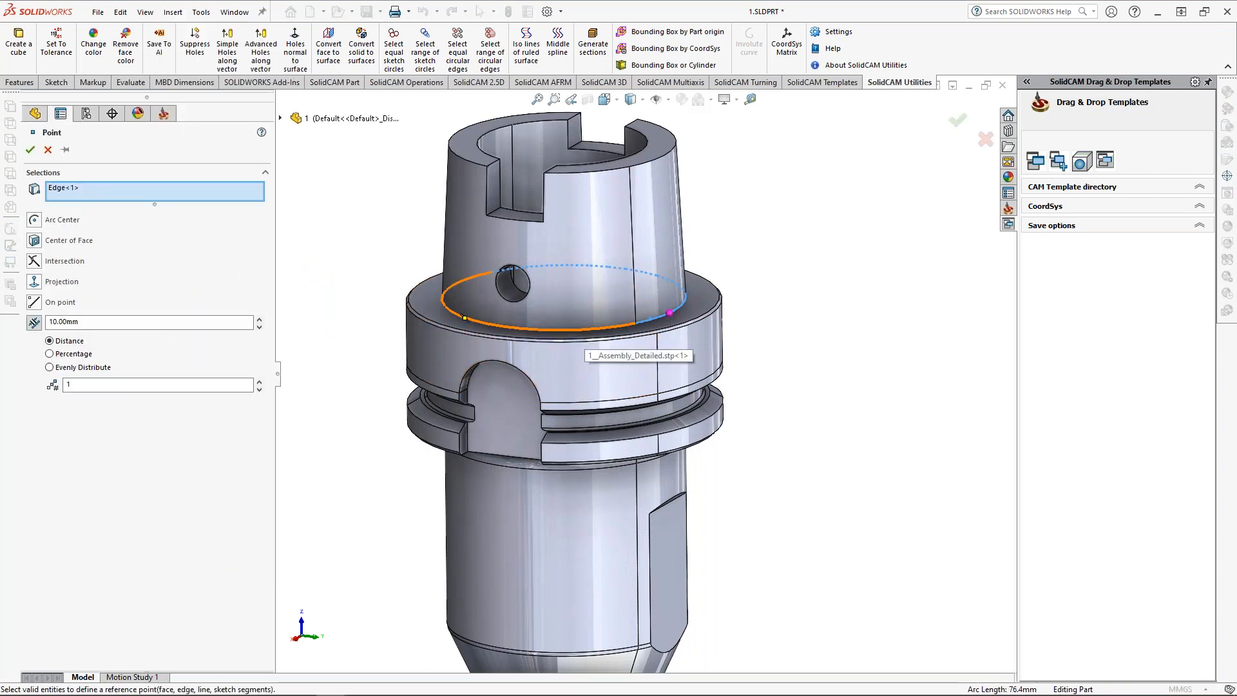
left_click(692, 300)
right_click(84, 197)
left_click(106, 205)
left_click(558, 308)
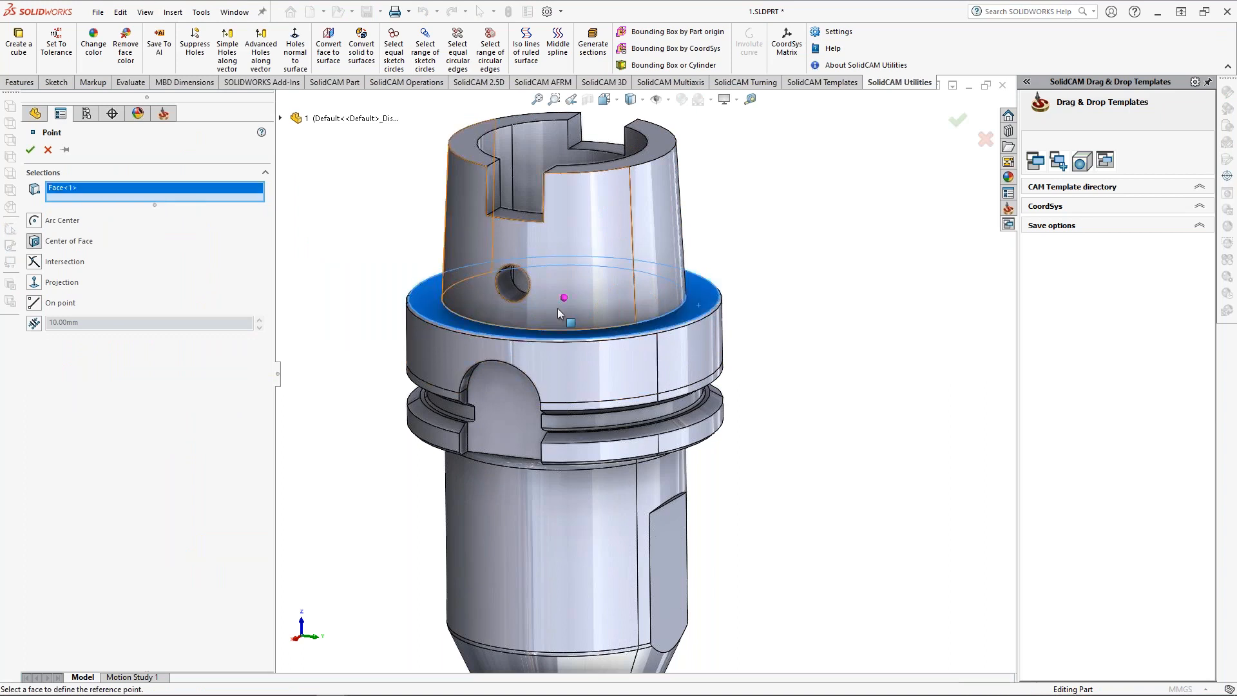
left_click(32, 152)
Step: Create a coordinate system at Point1 with its Z axis defined by the holder's upper flange face
left_click(173, 12)
mouse_move(212, 180)
left_click(347, 224)
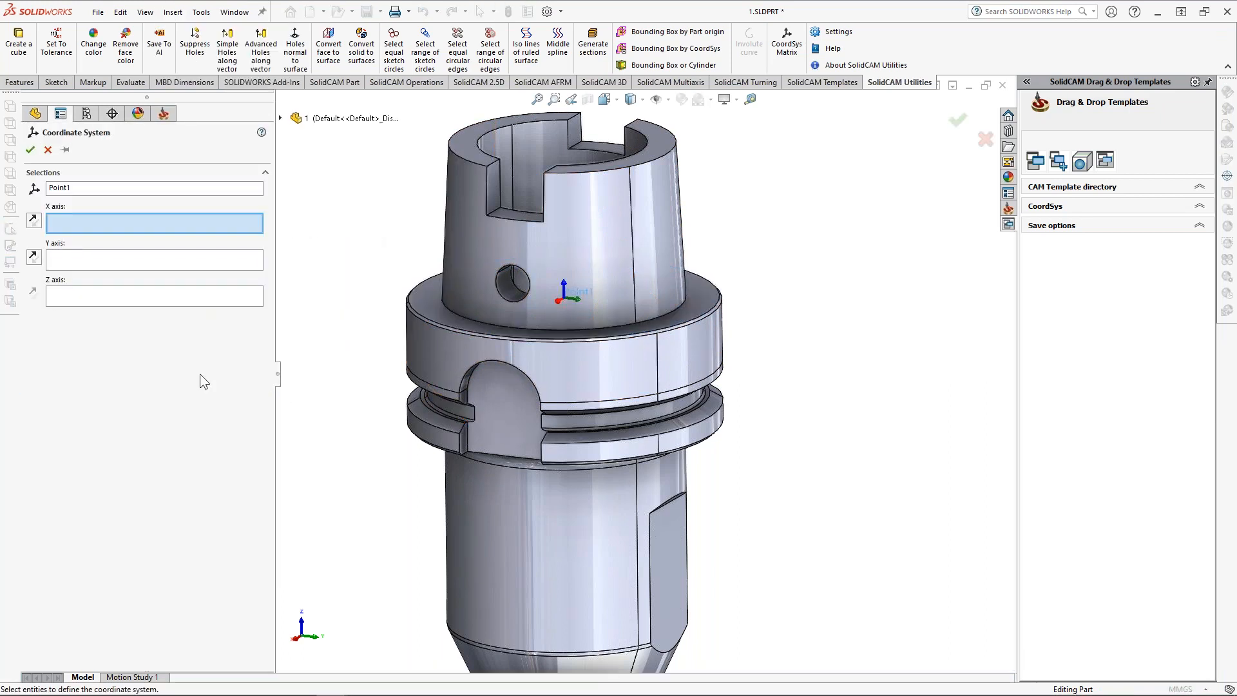
left_click(117, 296)
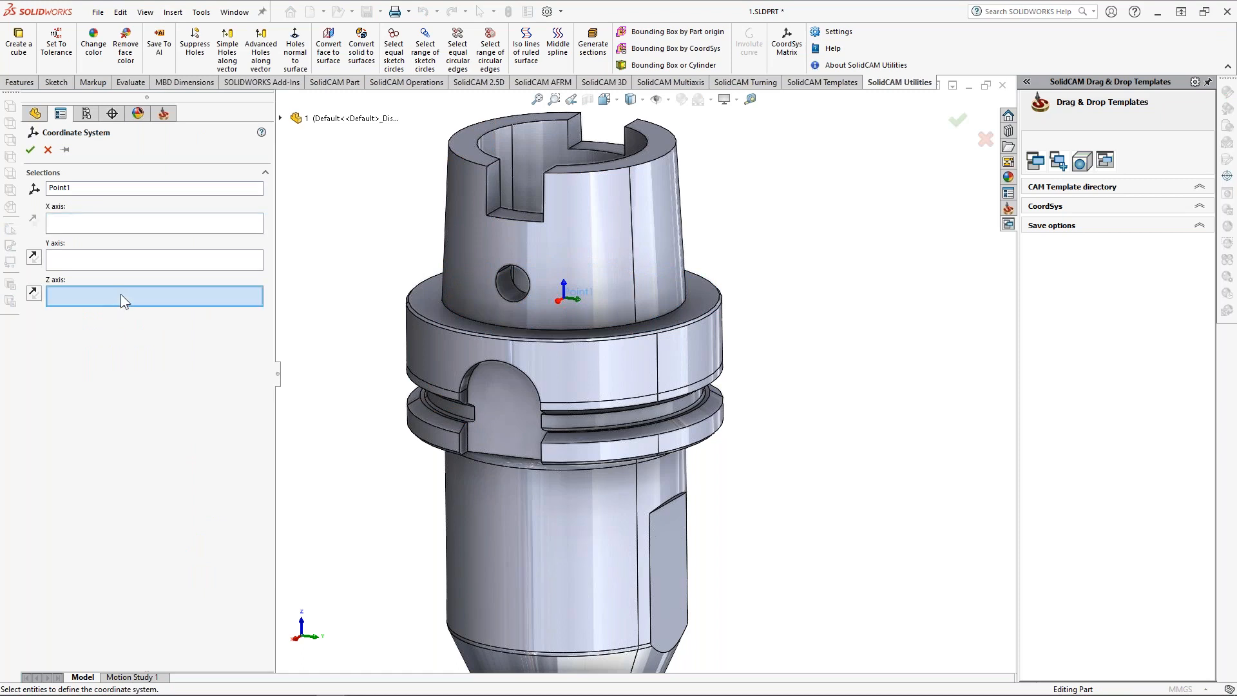
left_click(445, 314)
scroll(509, 386, "up", 2)
middle_click_drag(509, 386, 597, 364)
left_click(30, 150)
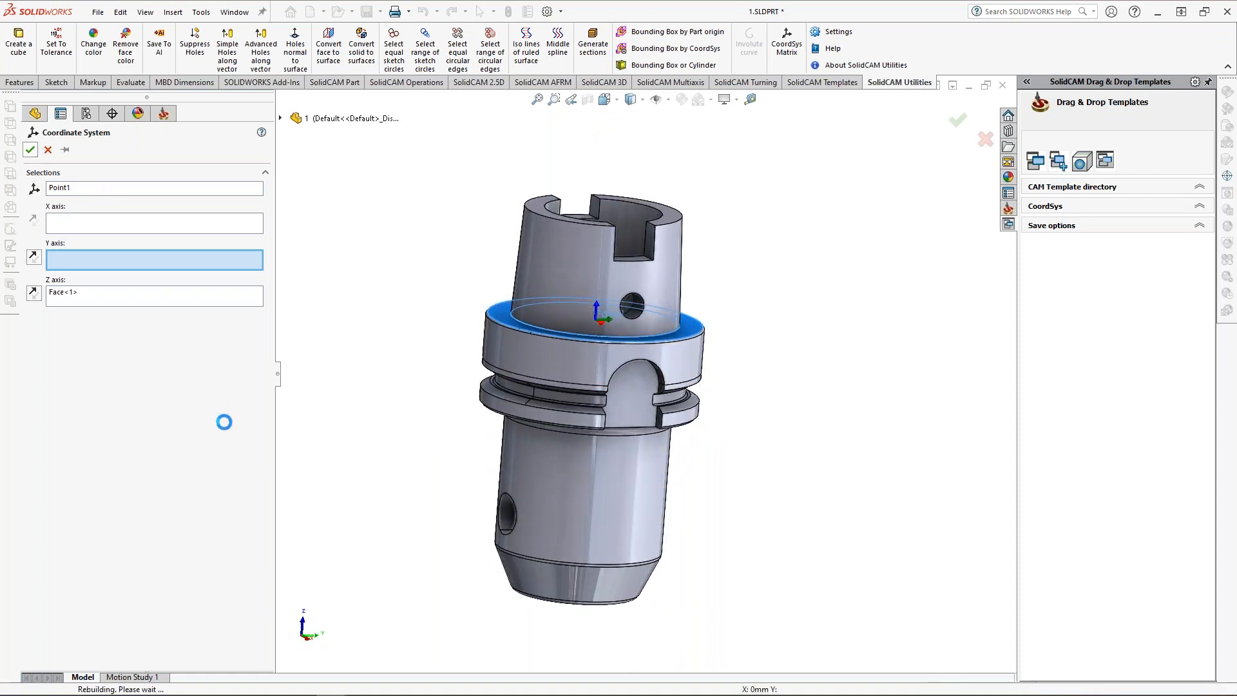
Step: Rename the holder's coordinate system as CS Holder
left_click(97, 404)
type("CS Holder")
key("Return")
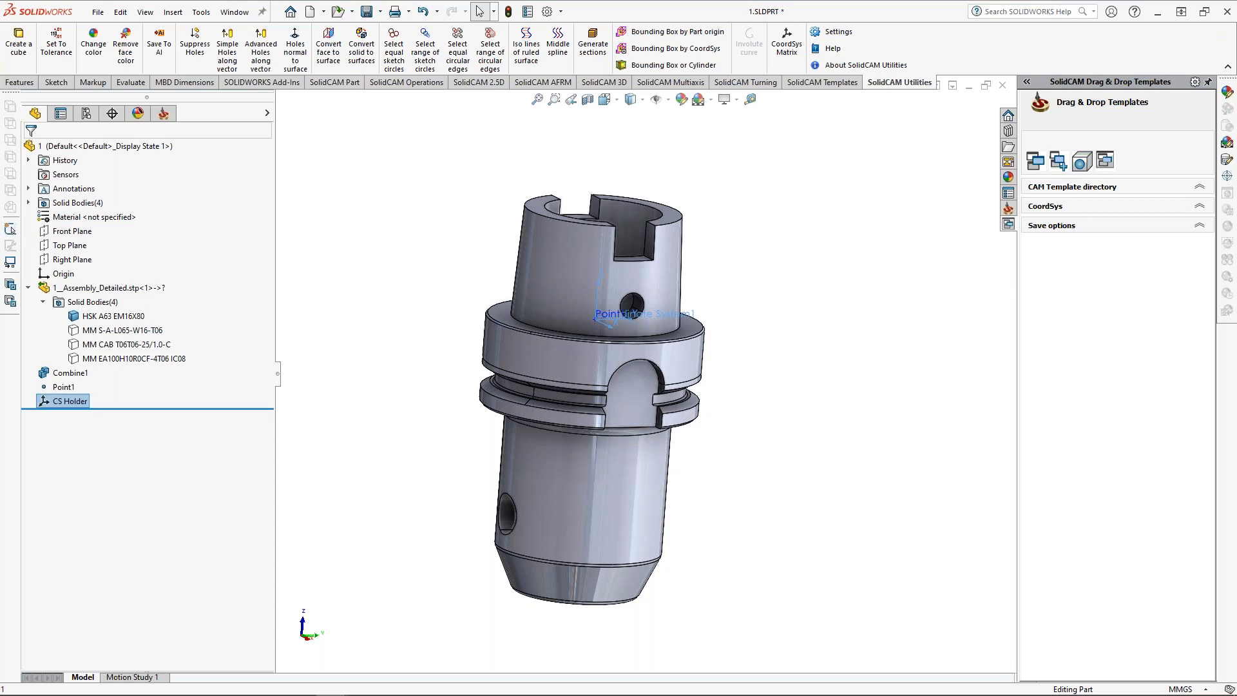
Step: Hide the HSK A63 EM16X80 holder, show the MM S-A-L065-W16-T06 shank, and select the shank's top face
left_click(111, 315)
left_click(105, 334)
left_click(119, 315)
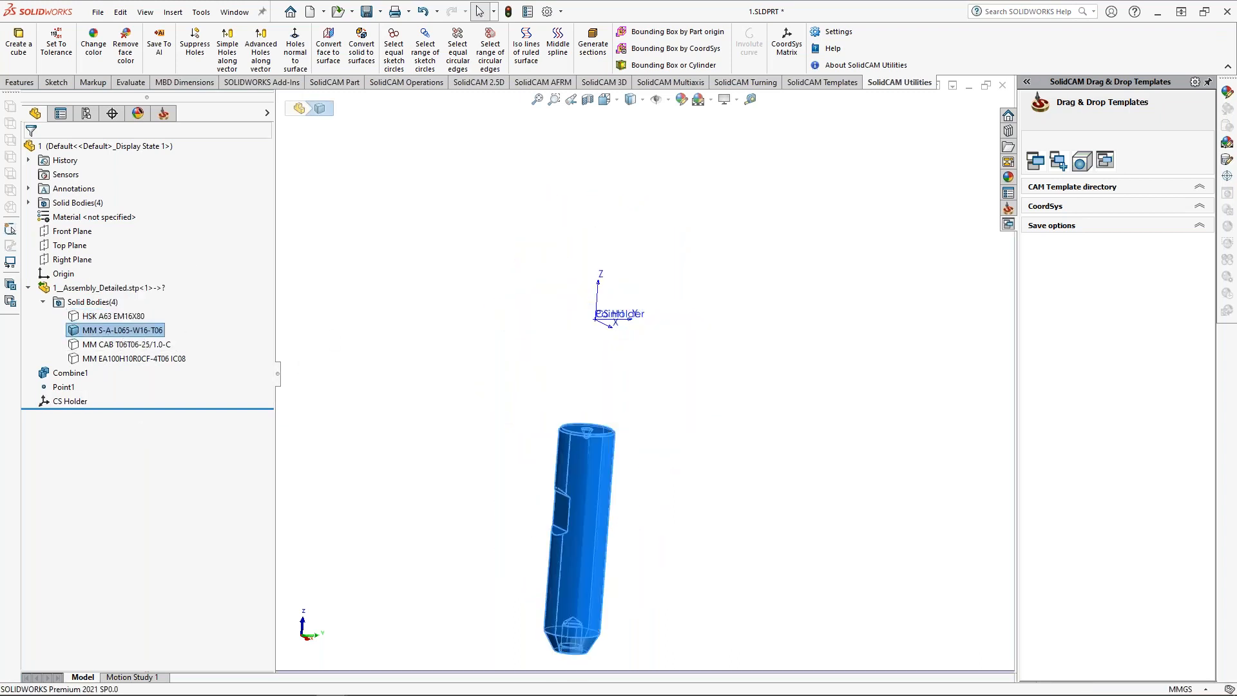
scroll(602, 480, "up", 1)
middle_click_drag(605, 393, 640, 463)
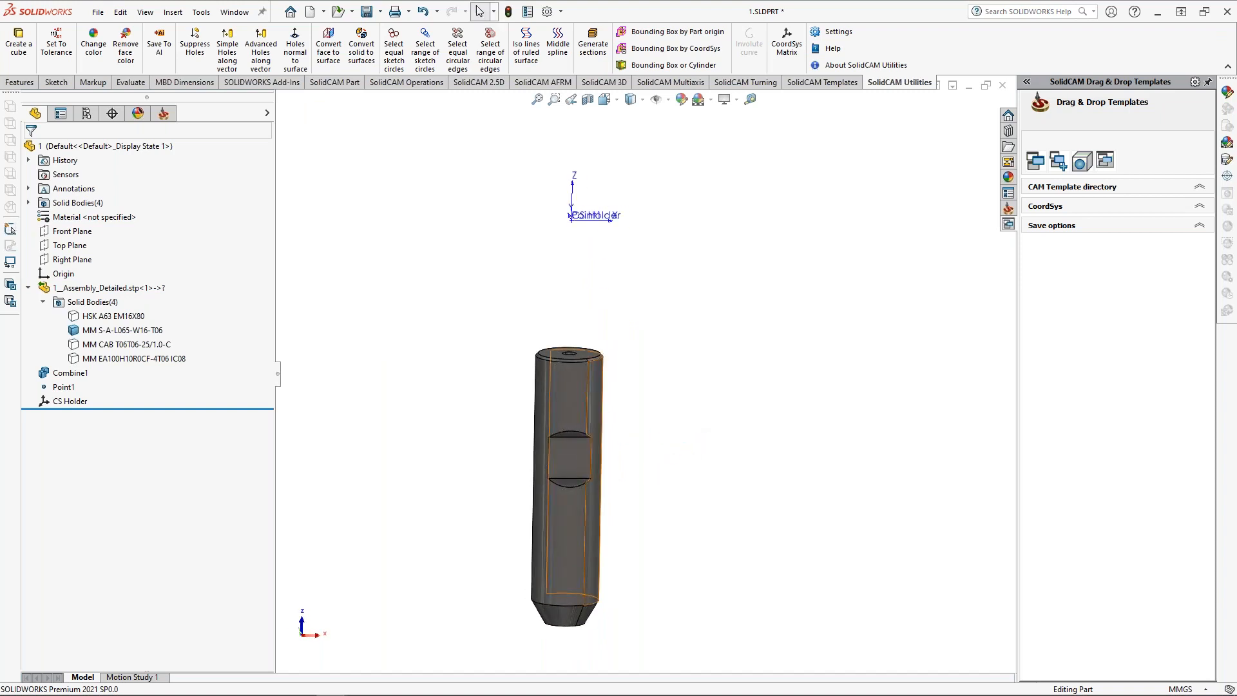
left_click(593, 353)
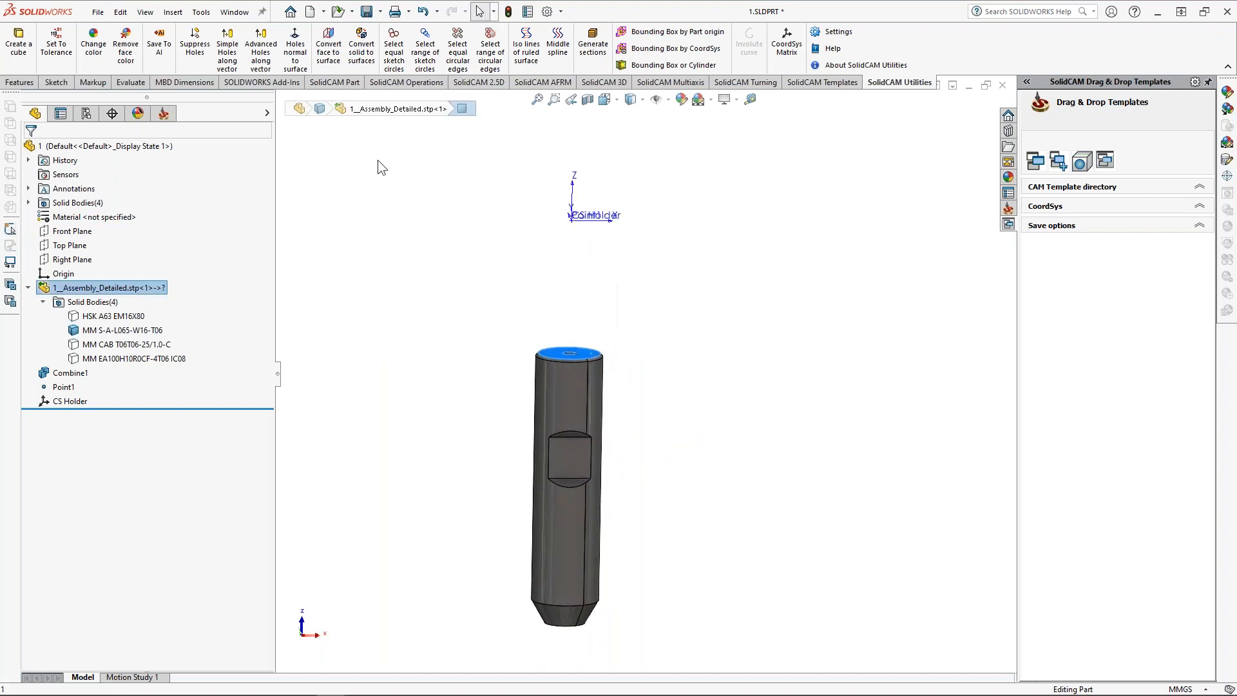
left_click(172, 11)
mouse_move(216, 179)
left_click(346, 225)
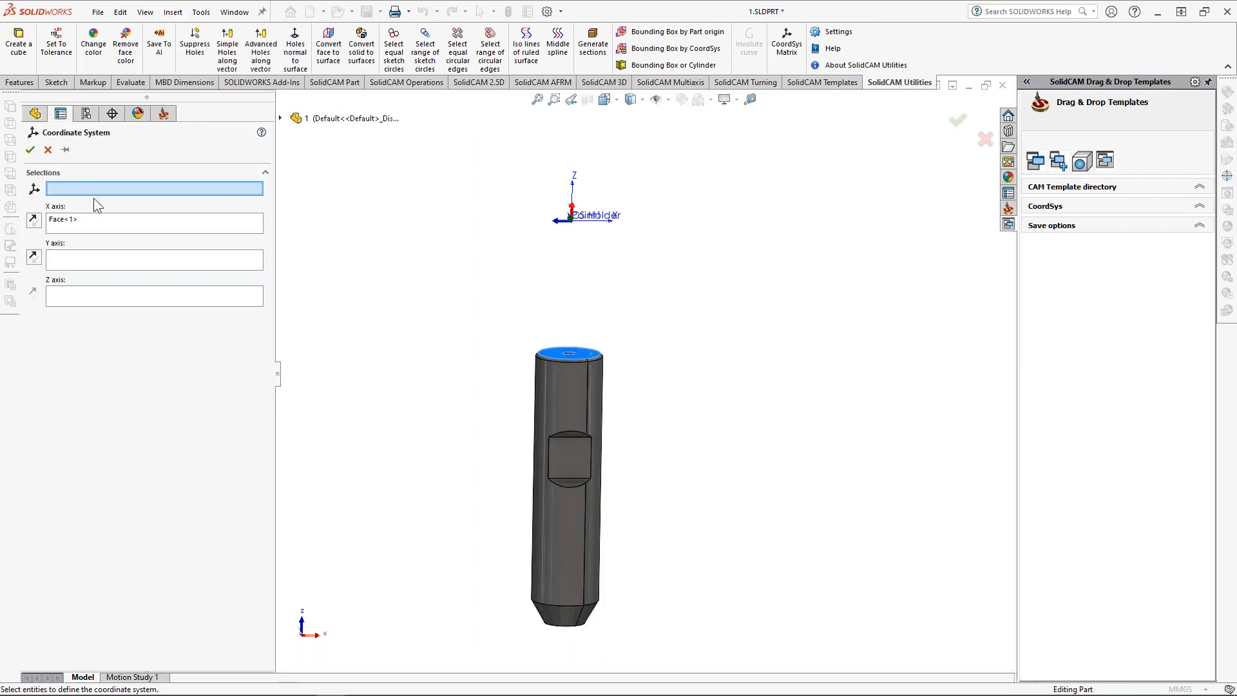
left_click(48, 149)
Step: Create a reference point at the centre of the shank's selected top face
left_click(173, 11)
mouse_move(212, 175)
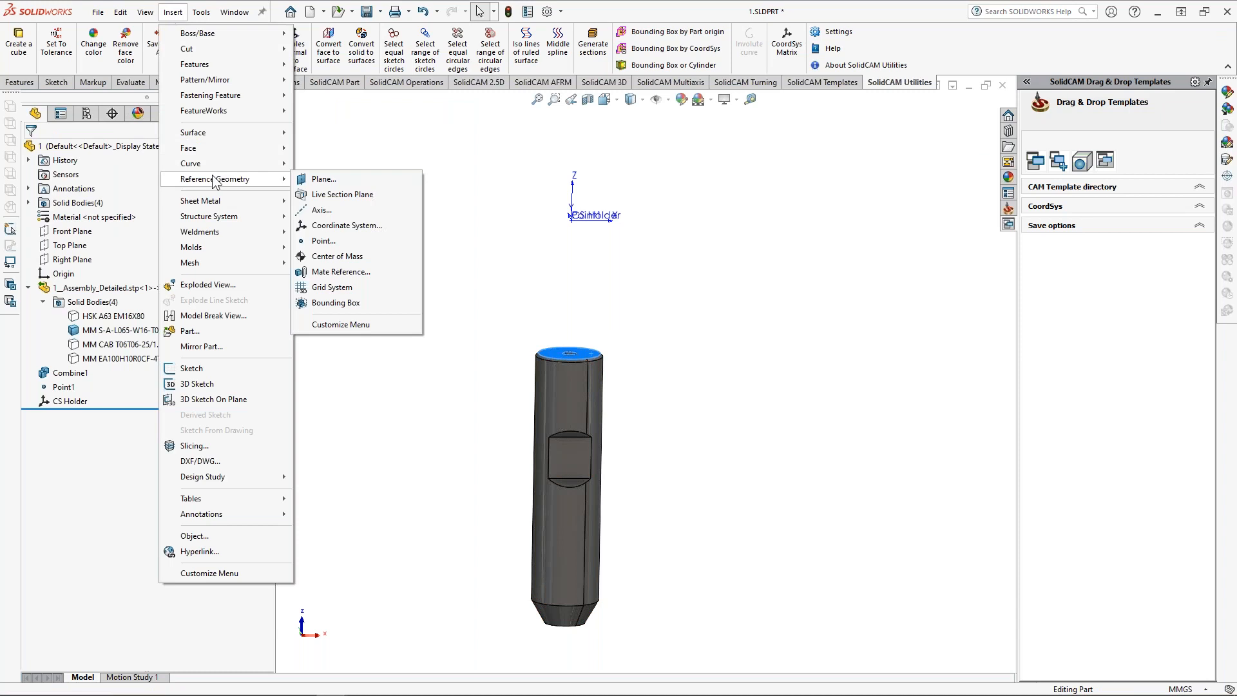
left_click(323, 240)
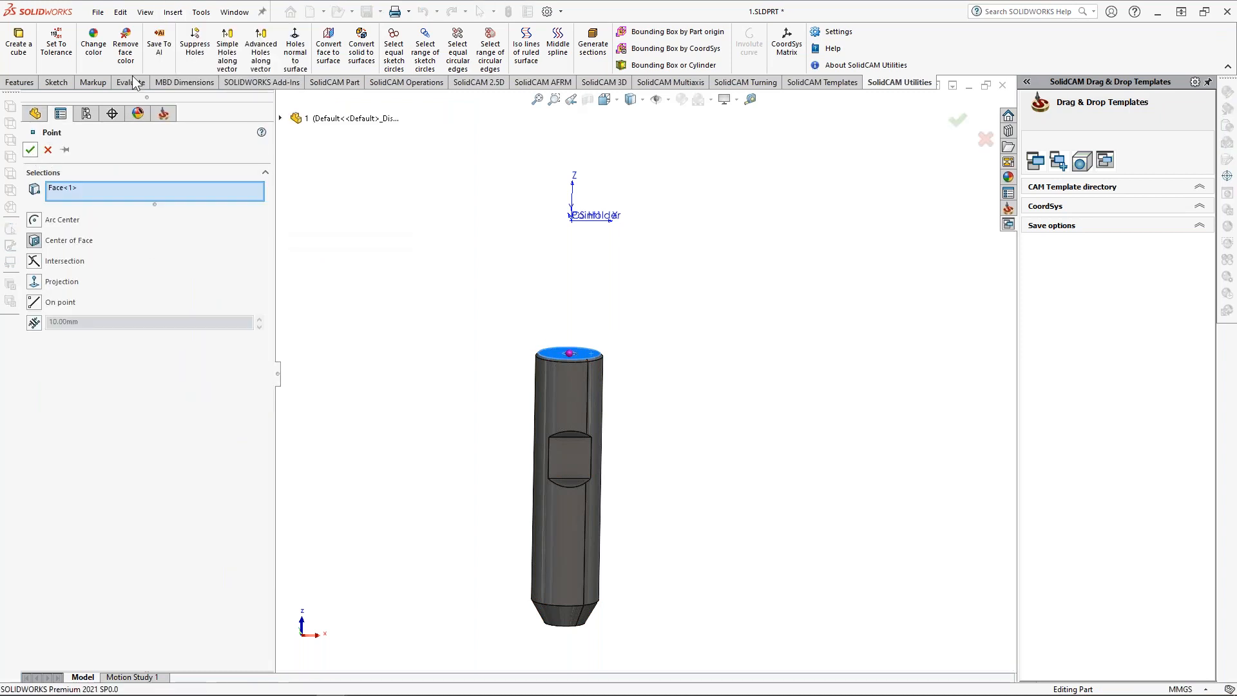
left_click(30, 150)
Step: Create a coordinate system at Point2 with its Z axis defined by the shank's top face
left_click(172, 12)
mouse_move(213, 174)
left_click(347, 225)
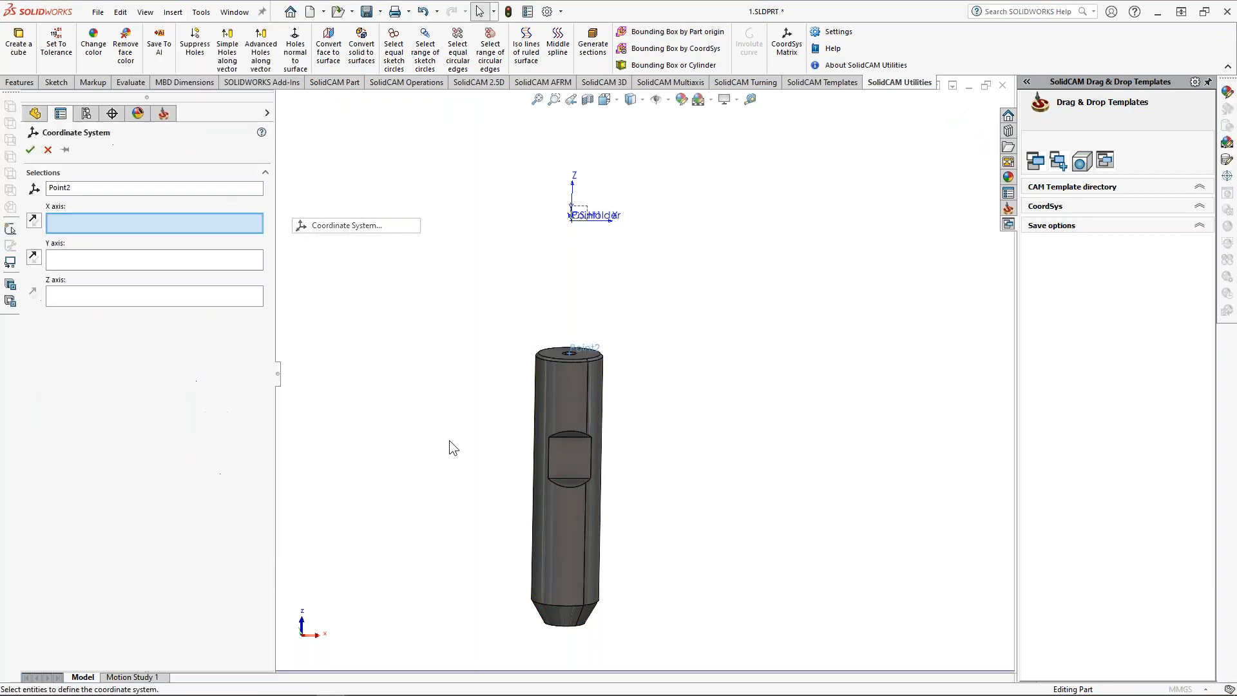
left_click(110, 296)
middle_click_drag(569, 440, 646, 389, "ctrl")
scroll(646, 389, "down", 1)
middle_click_drag(696, 327, 654, 361)
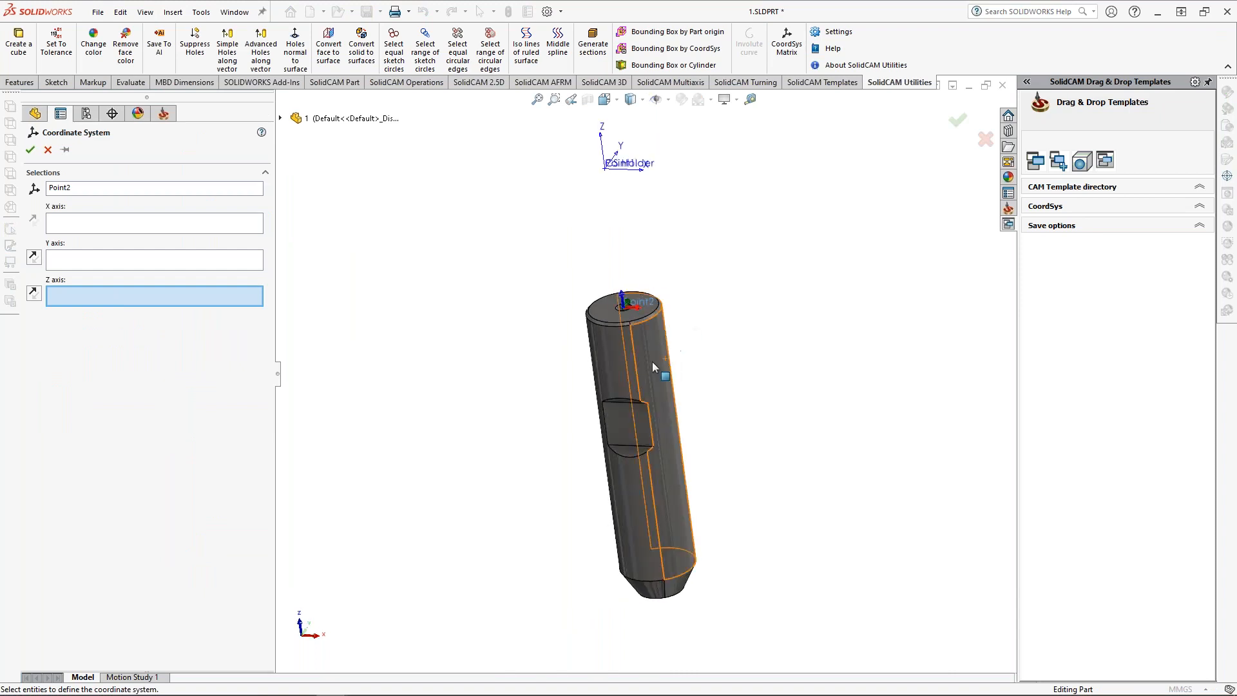
scroll(654, 362, "down", 2)
left_click(556, 274)
scroll(649, 344, "up", 1)
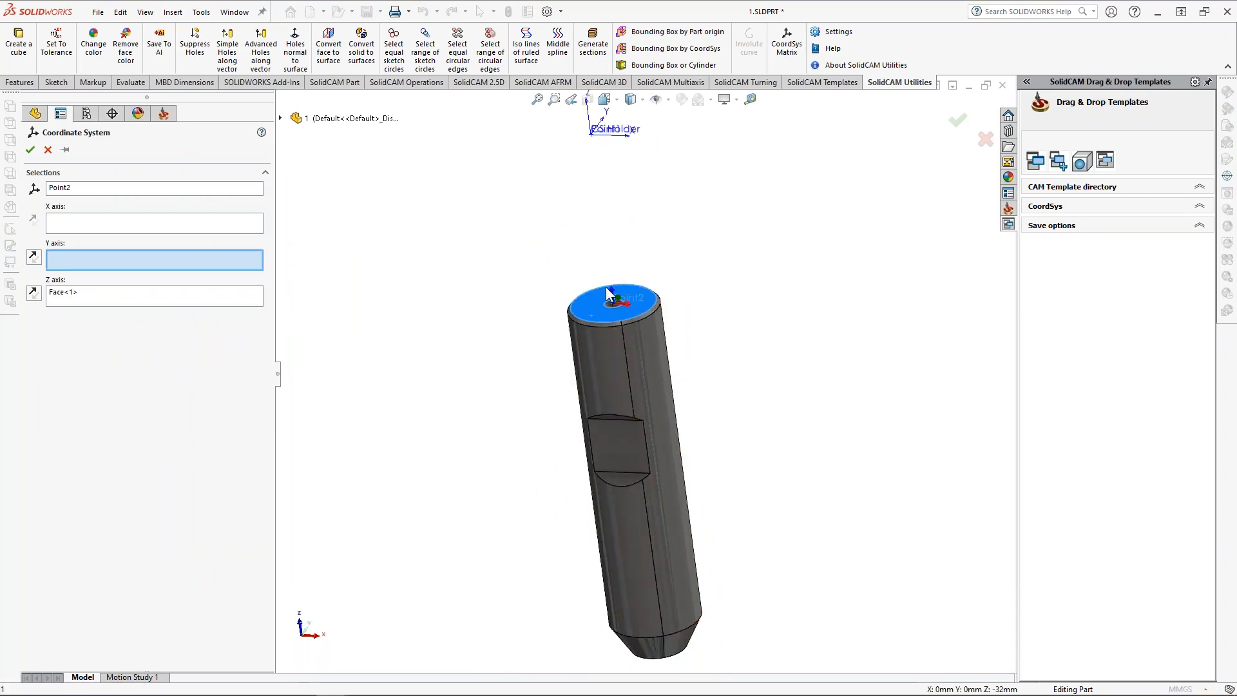
scroll(614, 304, "up", 1)
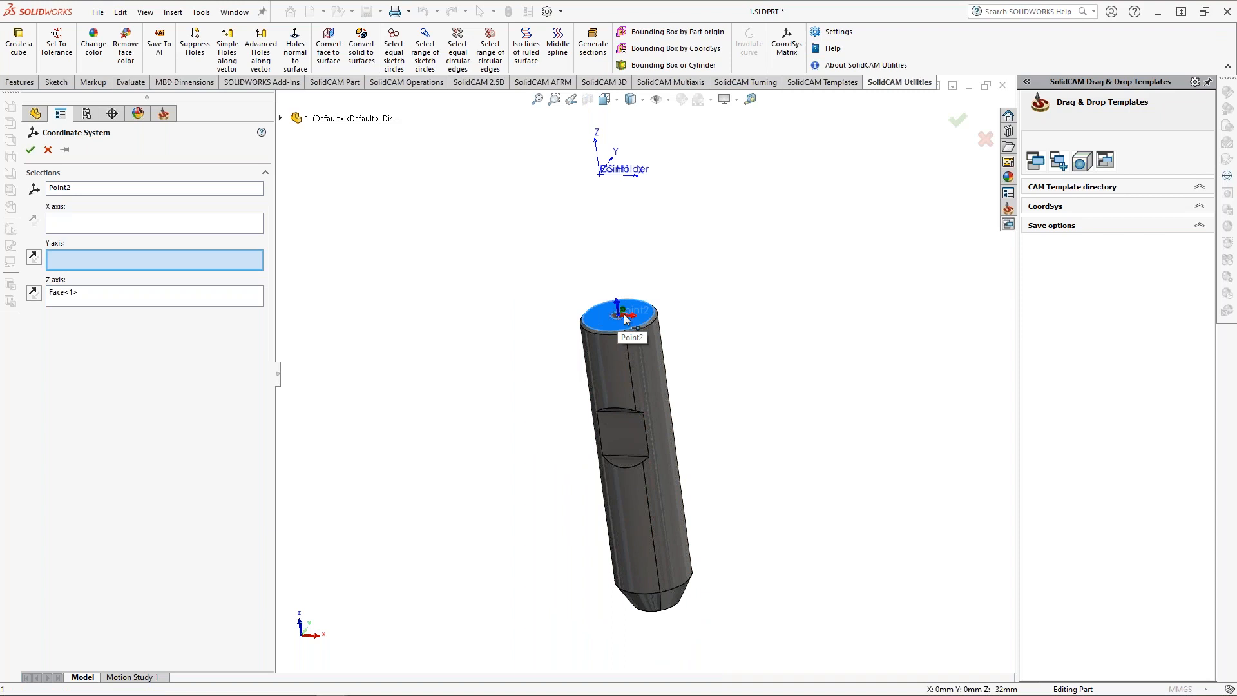
left_click(30, 150)
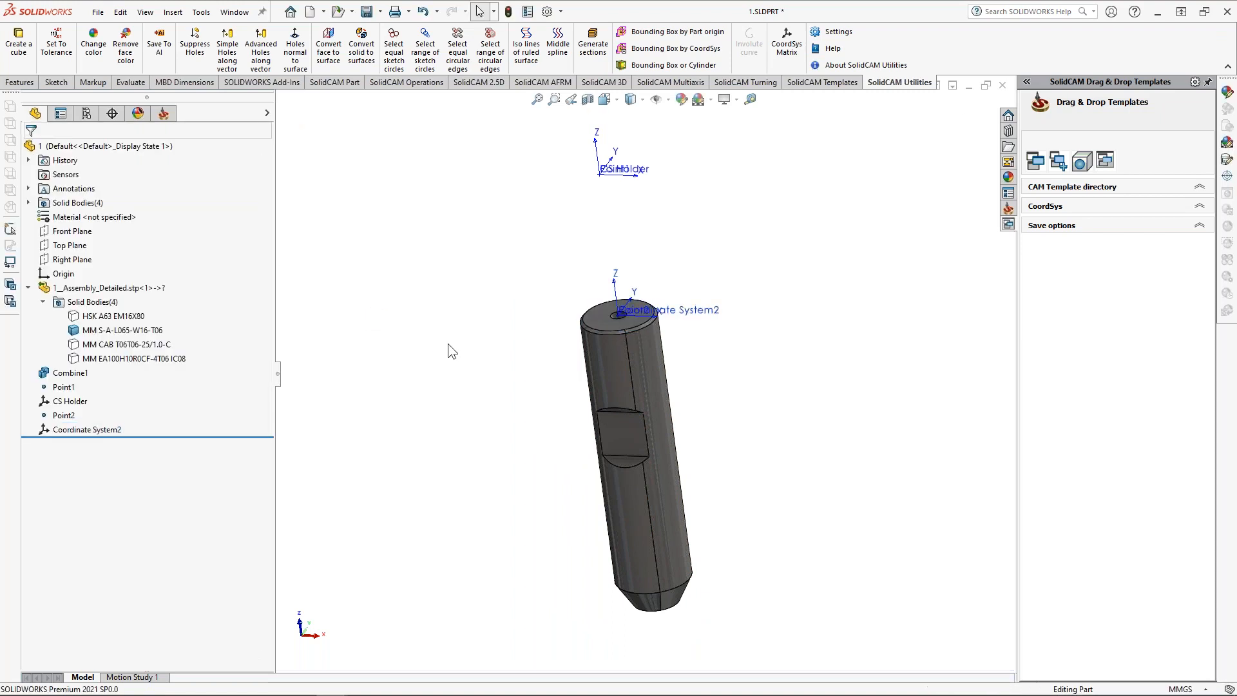
Step: Rename the shank's coordinate system as CS Shank
left_click(83, 429)
type("CS Shank")
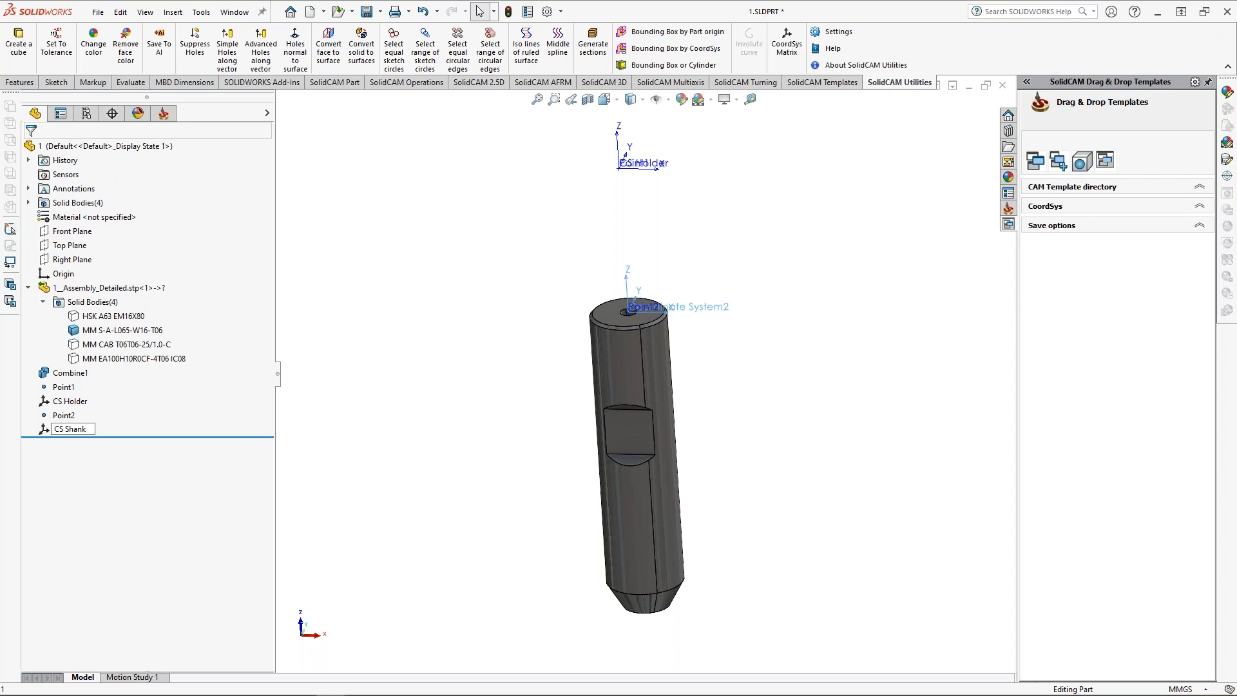
key("Return")
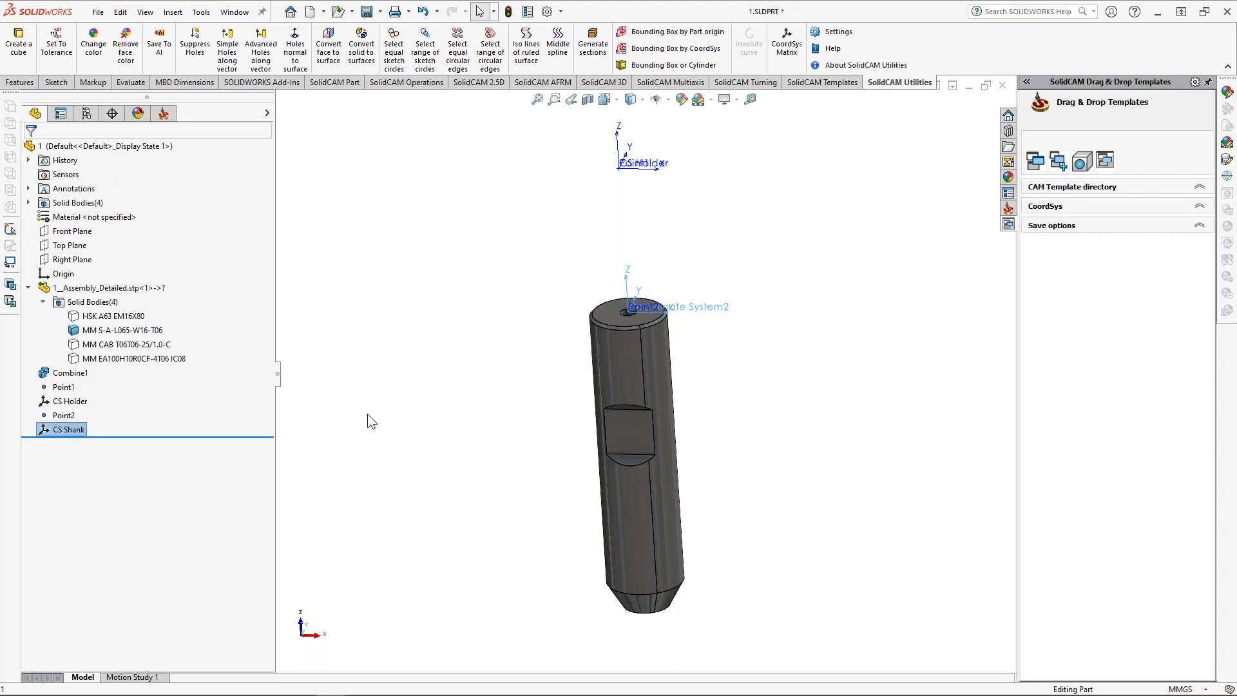
left_click(408, 420)
Step: Hide the MM S-A-L065-W16-T06 shank and show the MM CAB T06T06-25/1.0-C extension
middle_click_drag(628, 488, 617, 450, "ctrl")
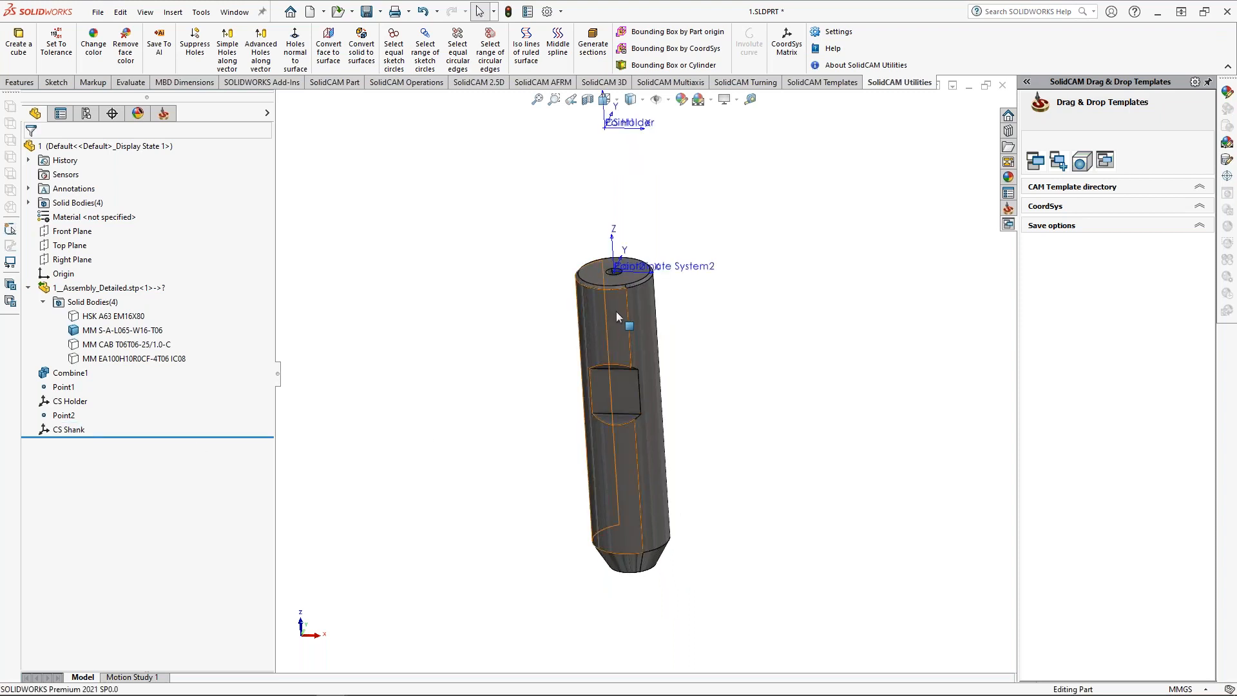
left_click(117, 328)
left_click(130, 308)
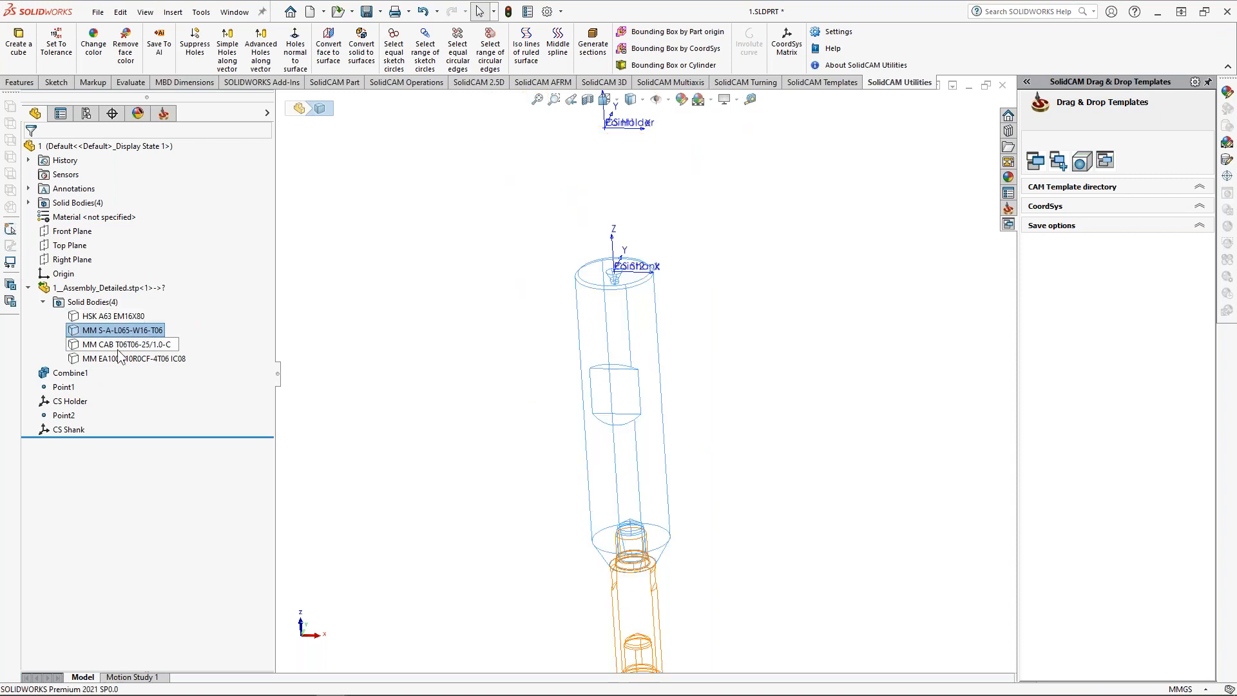
left_click(118, 348)
left_click(129, 332)
left_click(513, 419)
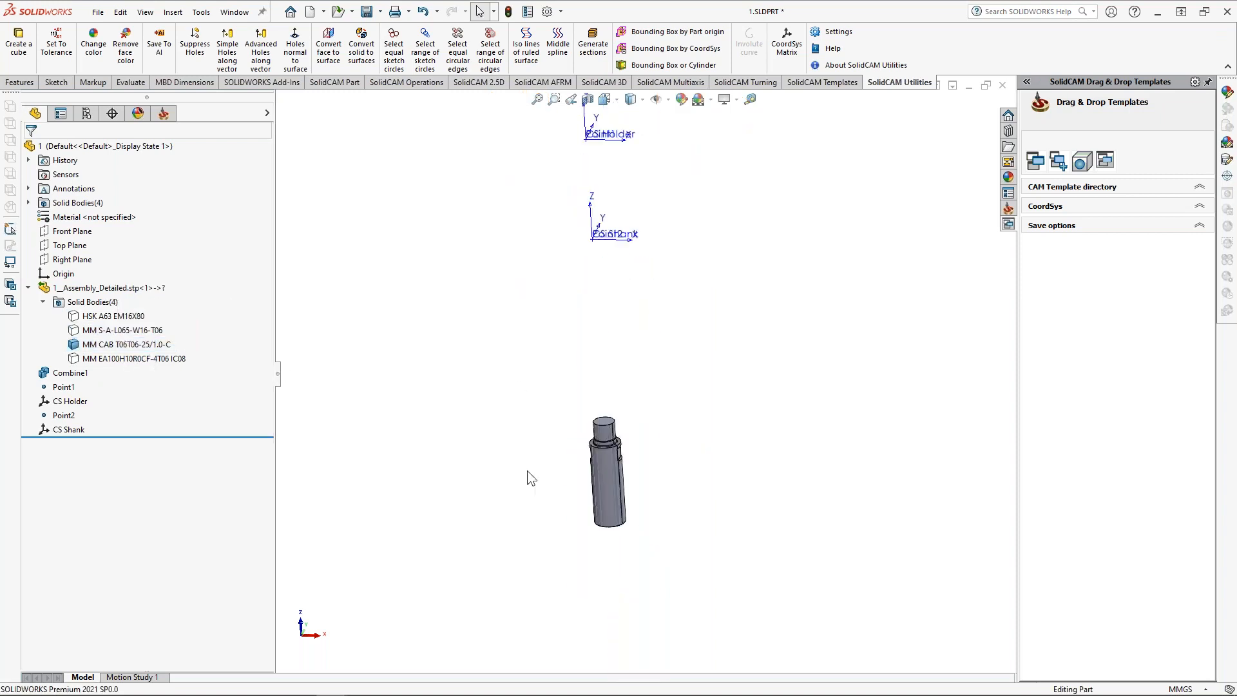
Step: Create an arc-centre reference point from the inner circular edge of the extension's shoulder face
middle_click_drag(615, 473, 542, 454)
scroll(570, 425, "down", 5)
left_click(559, 373)
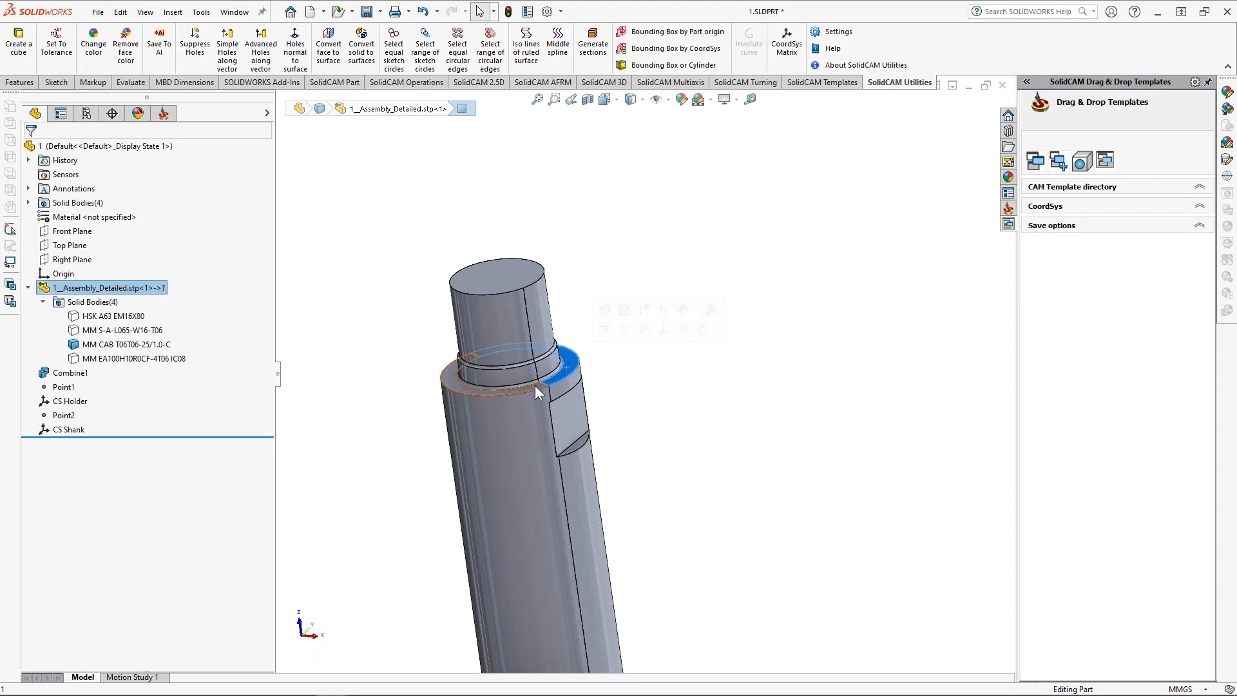
left_click(513, 390, "ctrl")
left_click(172, 11)
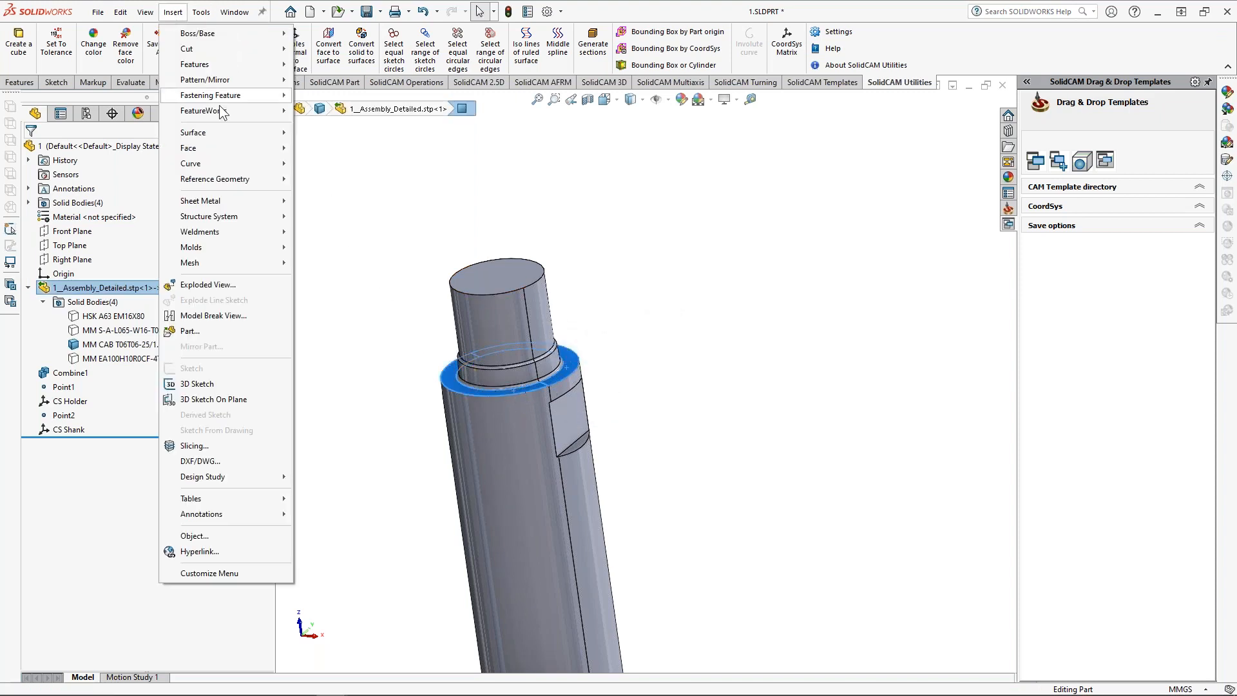
mouse_move(246, 181)
left_click(324, 241)
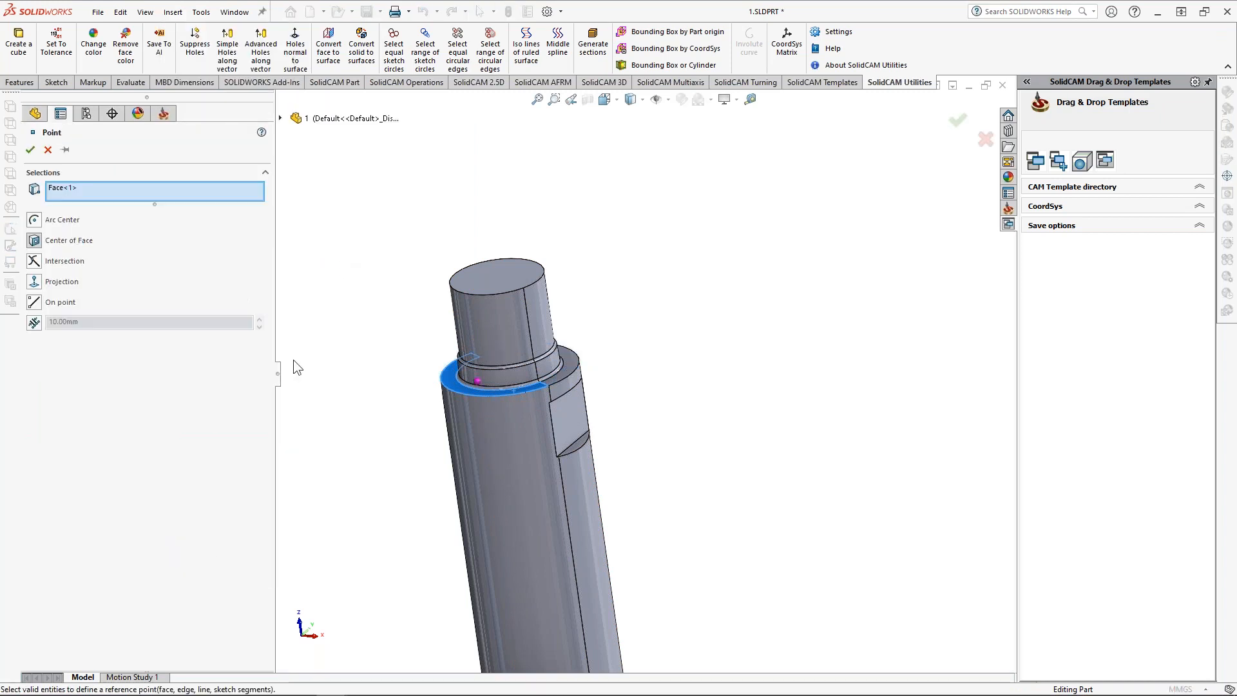
right_click(79, 195)
left_click(95, 203)
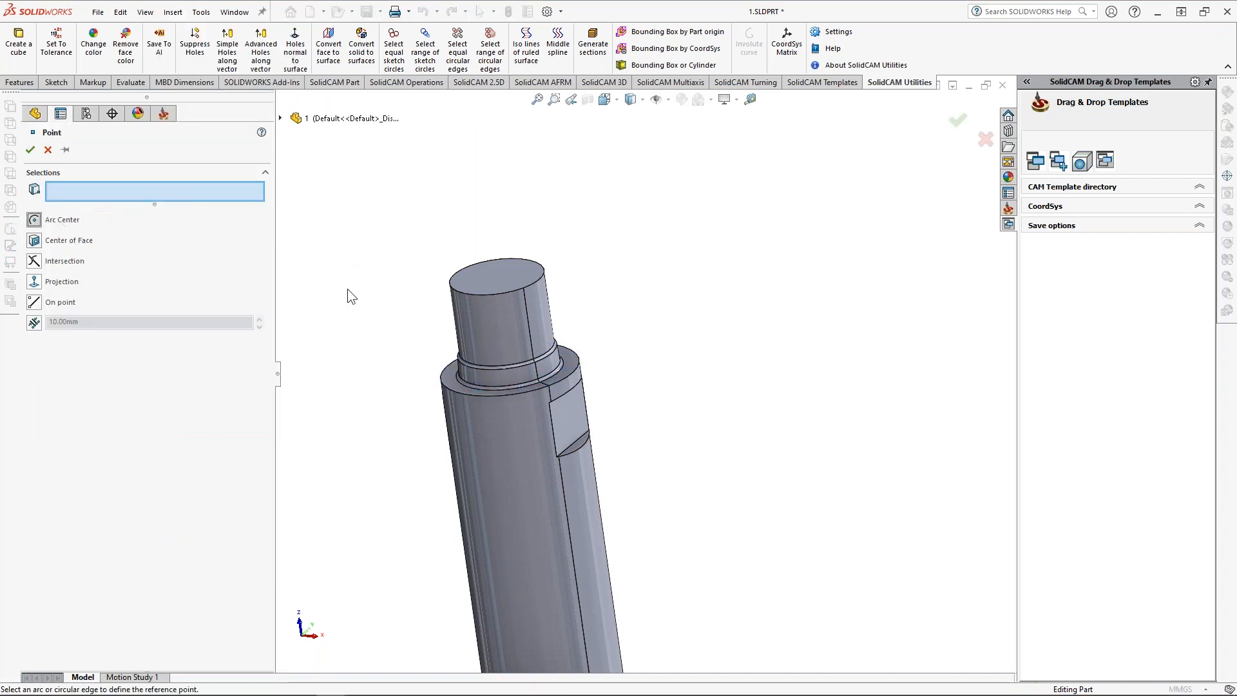
left_click(519, 387)
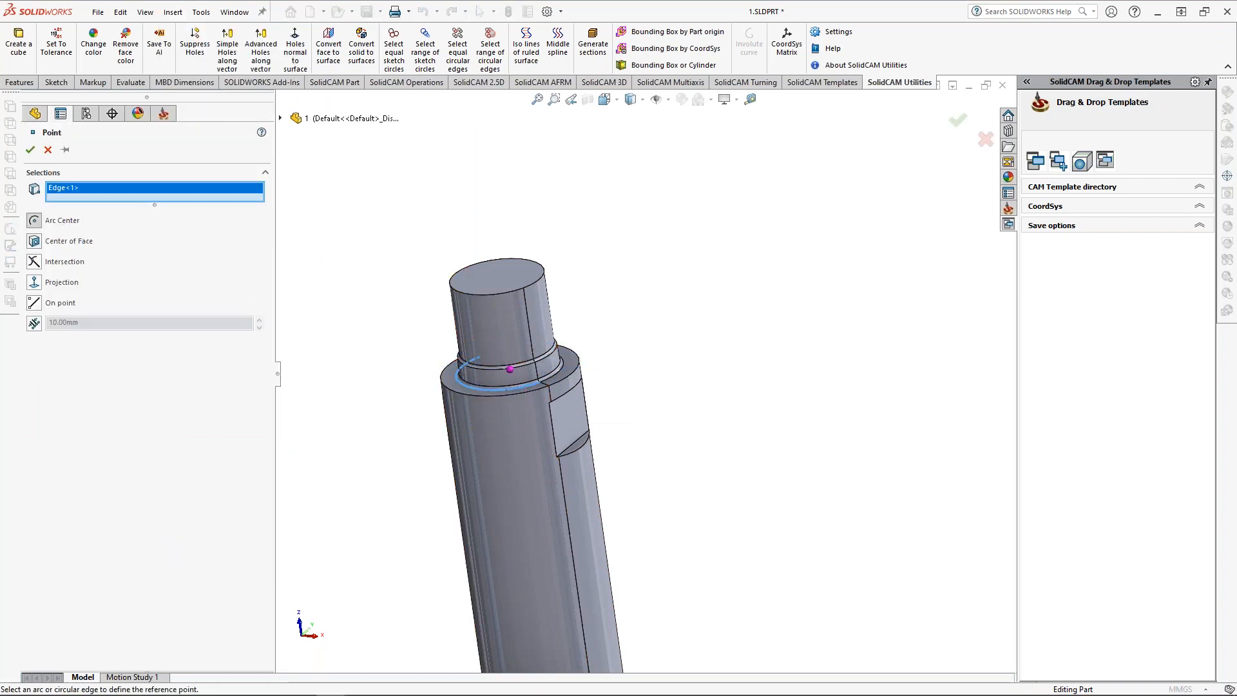
Step: Create a coordinate system at Point3 with its Z axis defined by the extension's top face
left_click(173, 12)
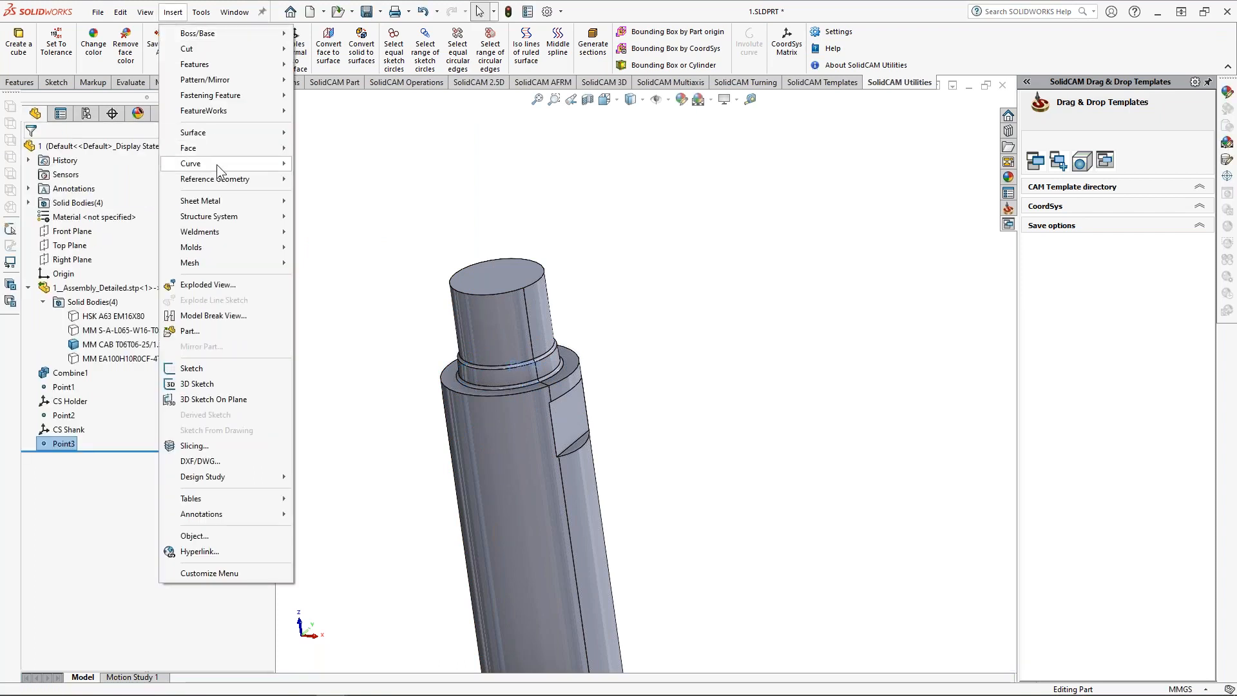
mouse_move(212, 181)
left_click(348, 227)
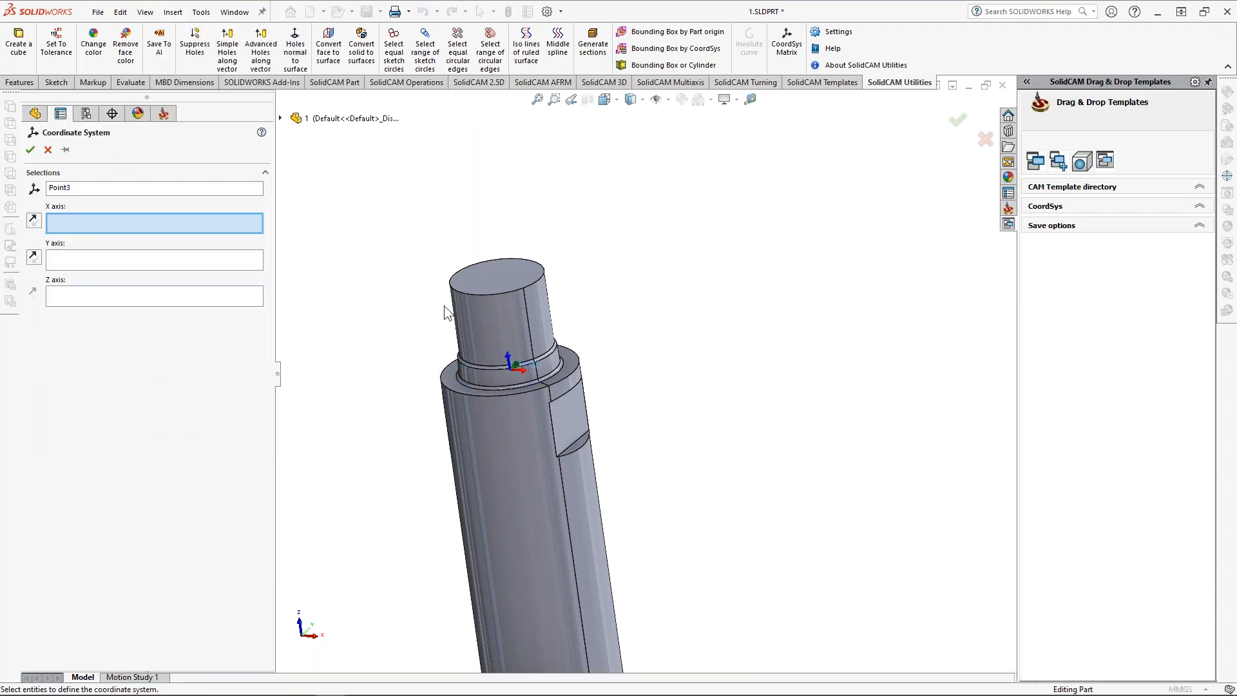
left_click(110, 296)
left_click(505, 281)
middle_click_drag(505, 280, 462, 356)
left_click(29, 149)
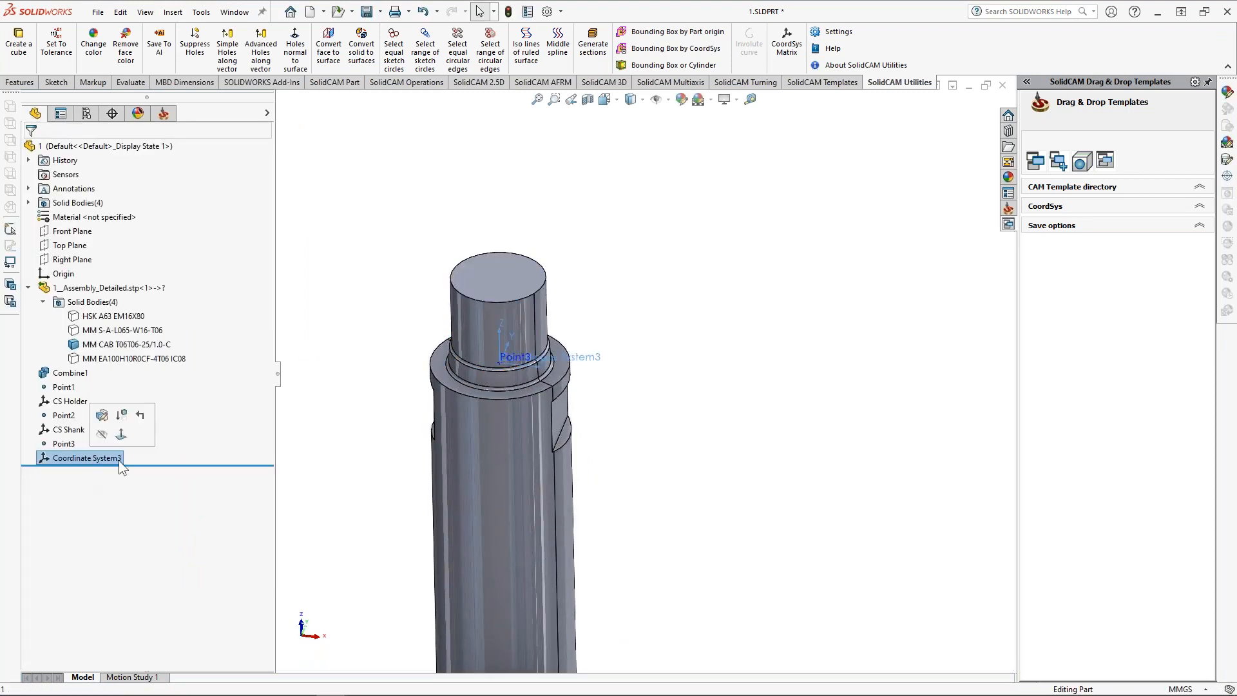
Step: Rename the extension's coordinate system as CS Ext
key("F2")
type("CS")
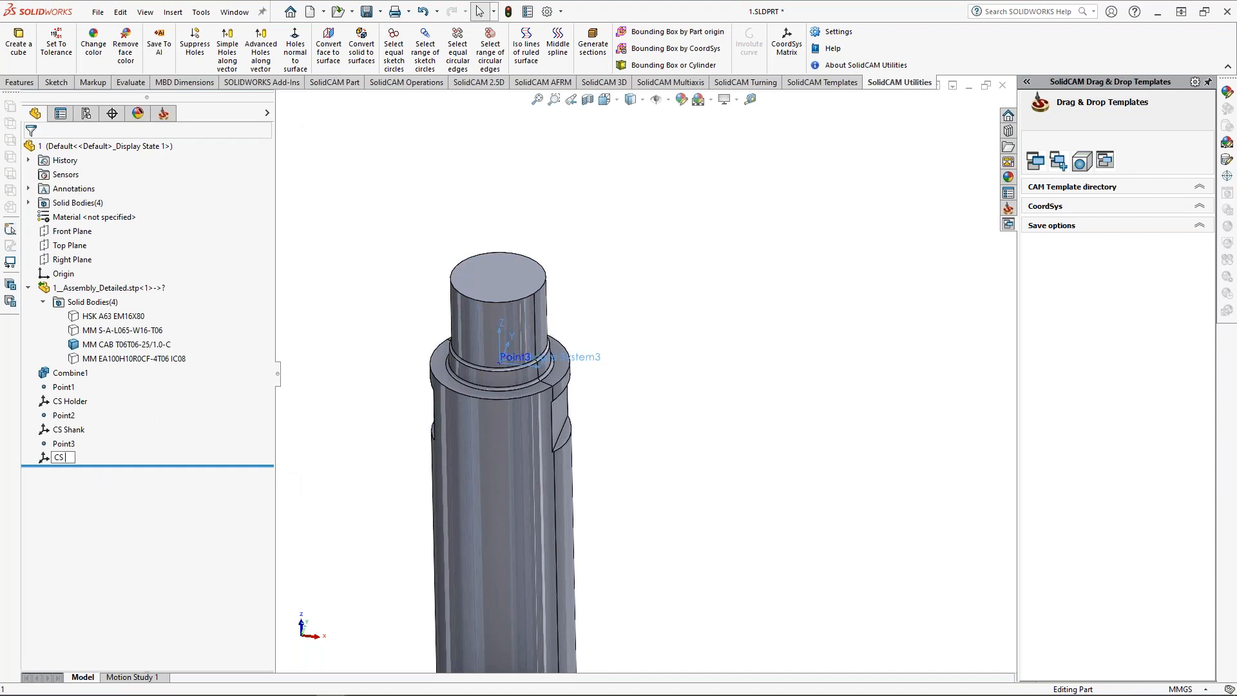
type(" Ext")
key("Return")
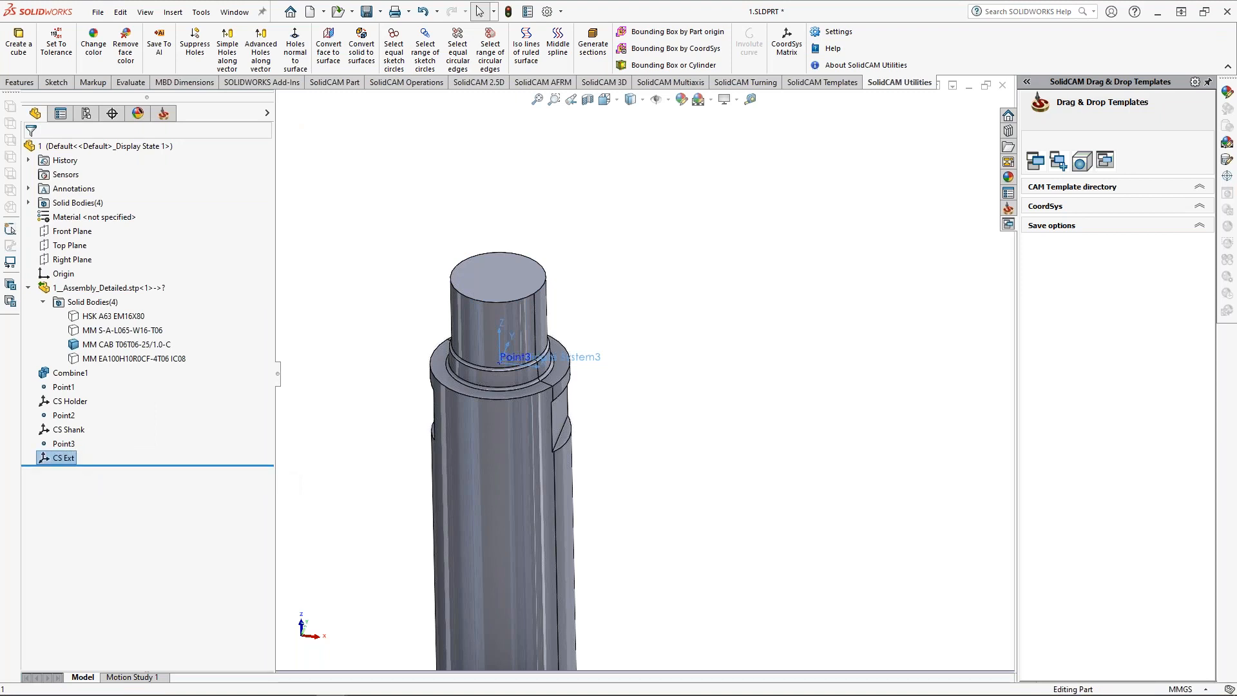
key("z")
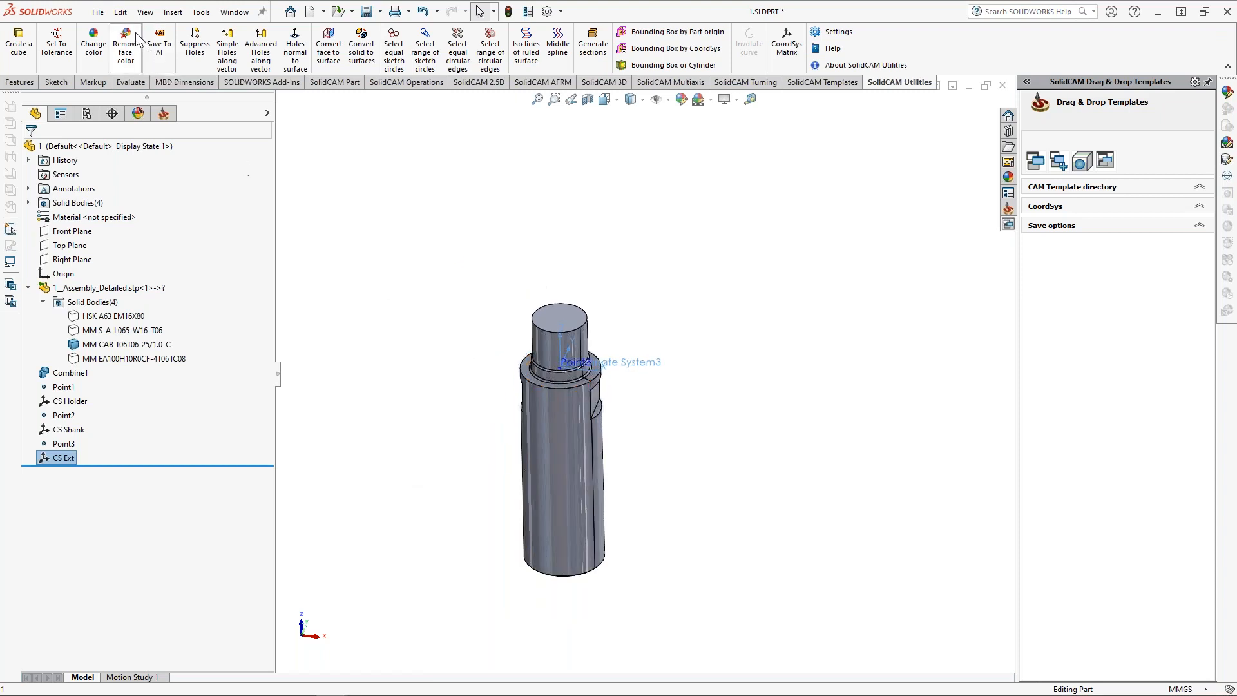
Step: Hide the MM CAB T06T06-25/1.0-C extension and show the MM EA100H10R0CF-4T06 IC08 cutter
left_click(86, 343)
left_click(98, 325)
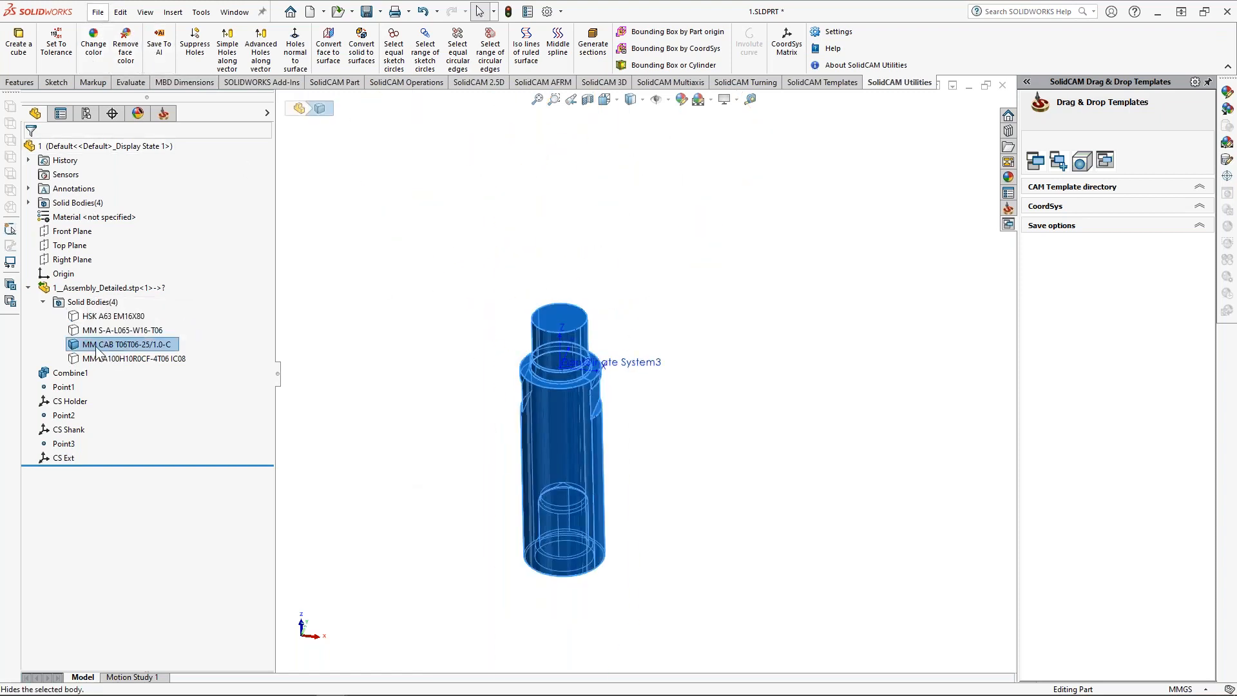
left_click(92, 358)
left_click(103, 338)
scroll(503, 411, "up", 4)
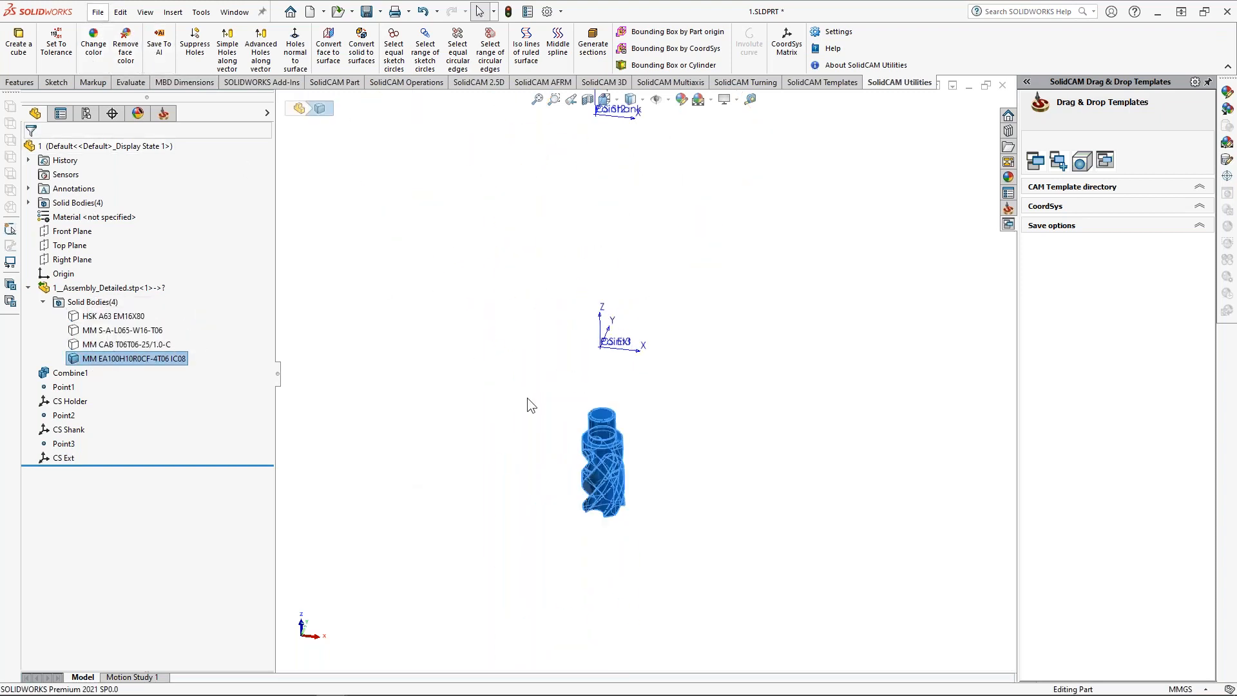
left_click(492, 508)
scroll(613, 455, "down", 4)
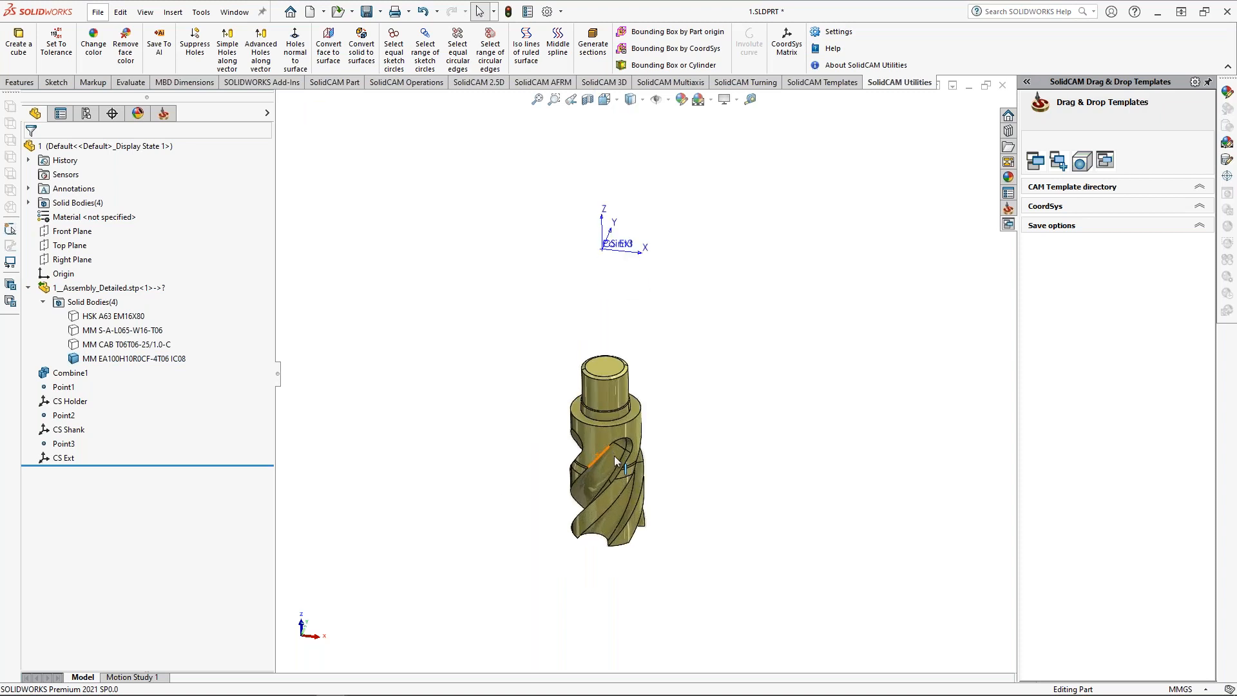
Step: Create a reference point at the centre of the cutter's ring-shaped shoulder face
left_click(635, 407)
left_click(172, 12)
mouse_move(257, 184)
left_click(322, 240)
left_click(35, 159)
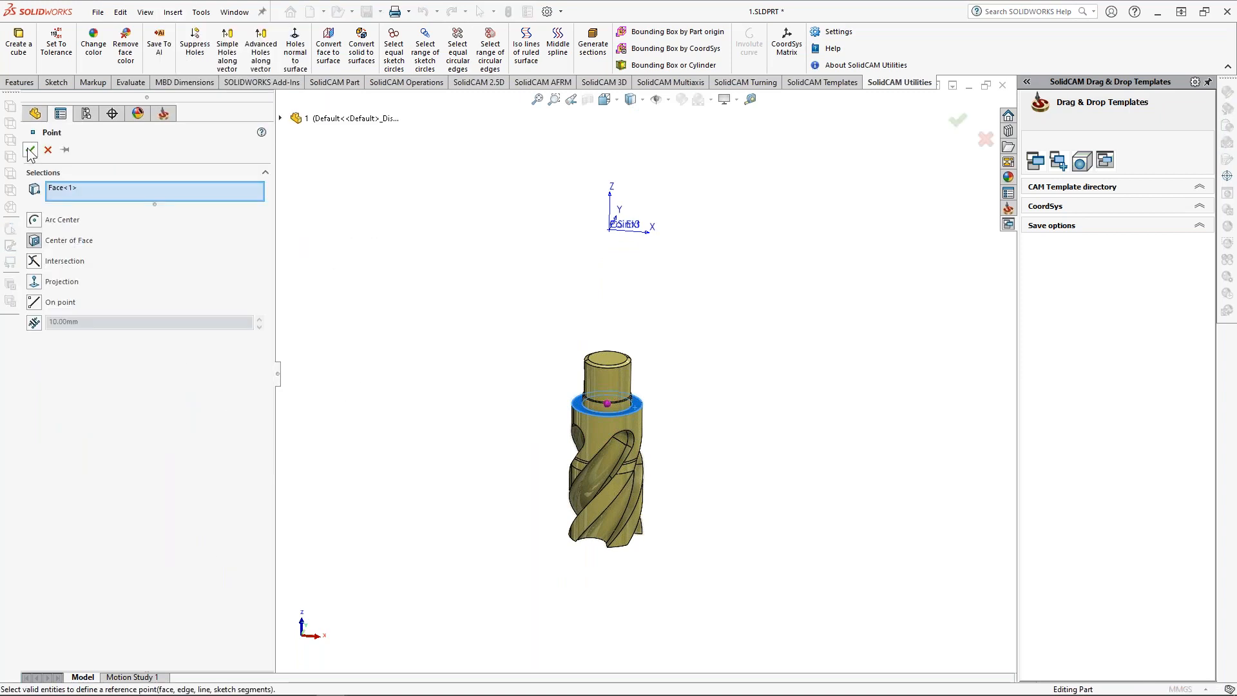
Step: Create a coordinate system at Point4 with its Z axis defined by the cutter's top face
left_click(172, 12)
mouse_move(258, 180)
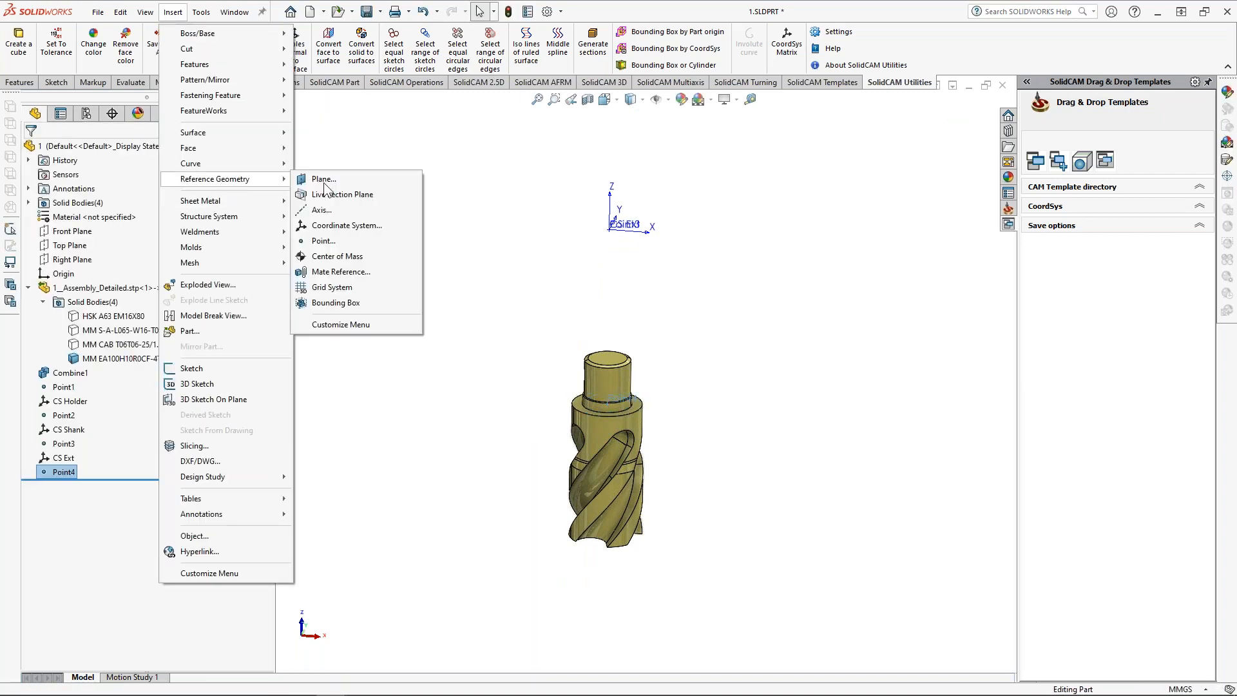
left_click(356, 227)
scroll(546, 400, "down", 3)
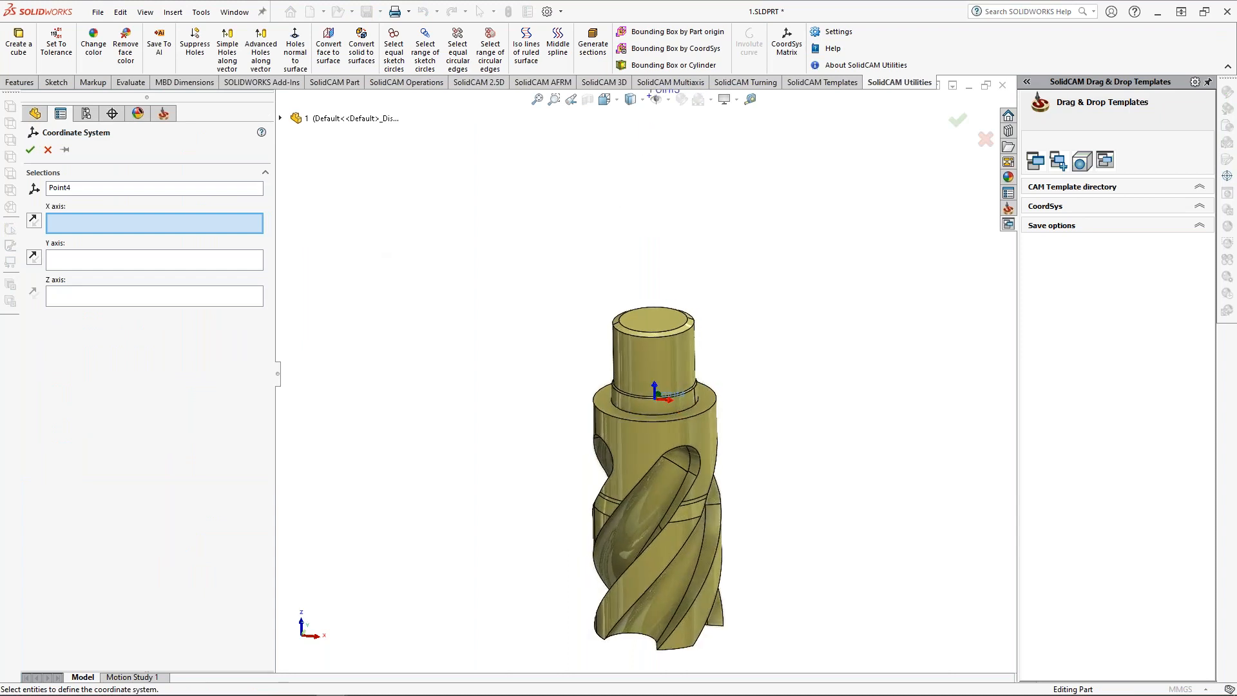
left_click(95, 297)
left_click(652, 319)
scroll(579, 360, "up", 4)
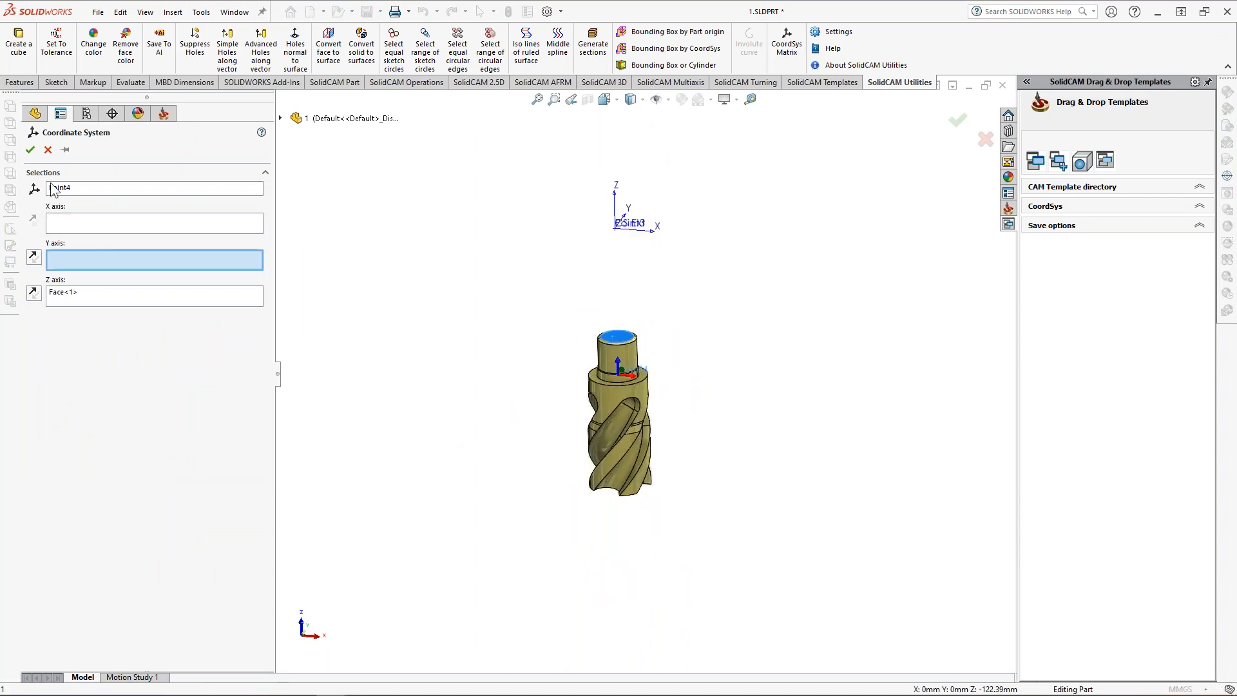
left_click(30, 149)
Step: Show the HSK A63 EM16X80, MM S-A-L065-W16-T06 and MM CAB T06T06-25/1.0-C bodies together with the cutter
middle_click_drag(534, 430, 532, 473, "ctrl")
left_click(114, 316)
left_click(126, 344, "shift")
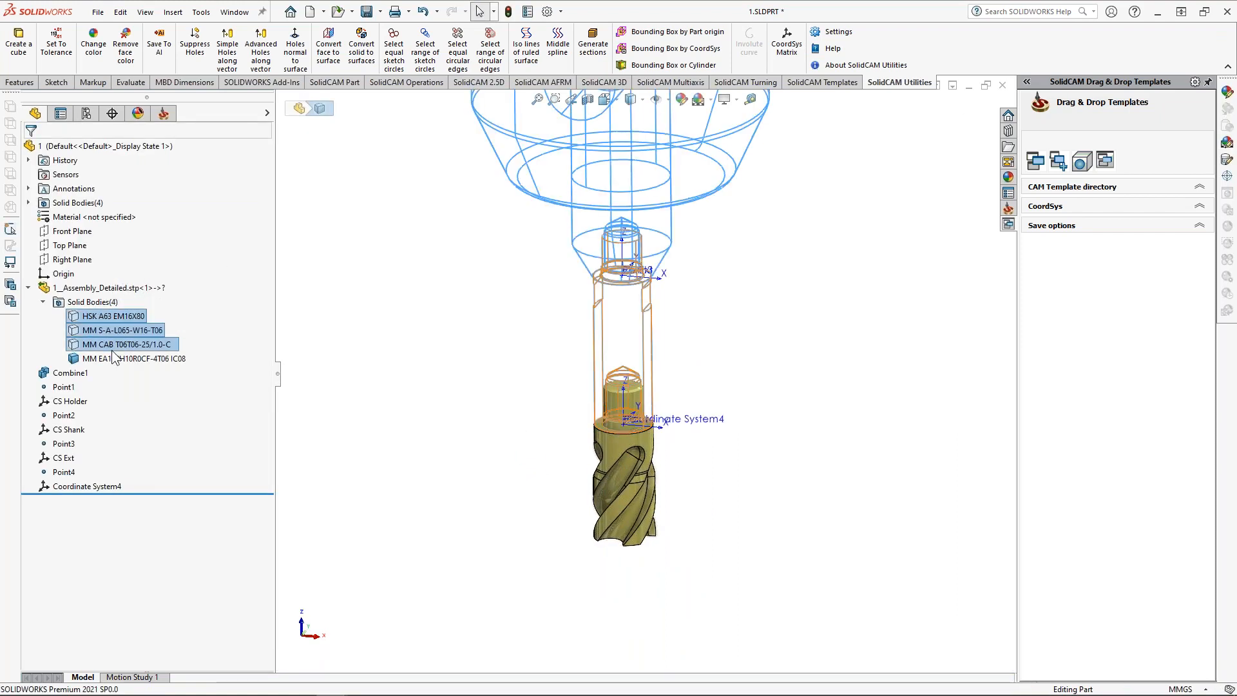
left_click(534, 435)
scroll(534, 434, "up", 4)
middle_click_drag(533, 435, 536, 487, "ctrl")
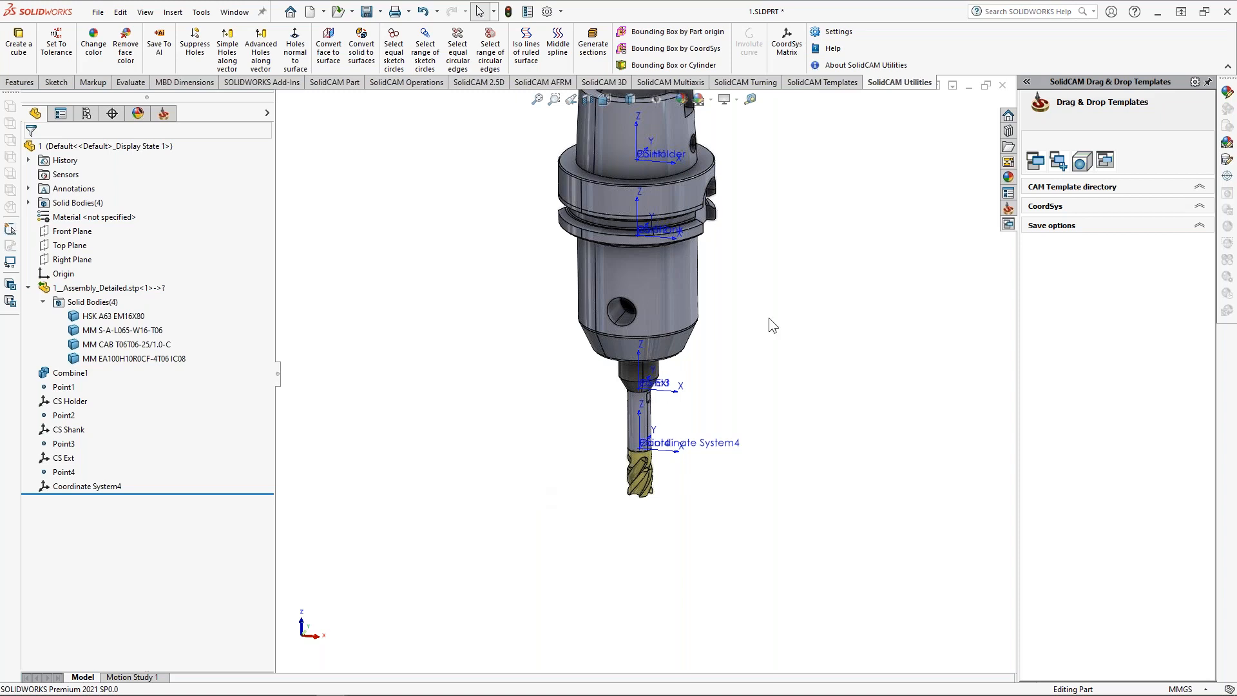
Step: Examine how the shank and the extension sit between the holder and the cutter in the assembled tool
left_click(606, 351)
left_click(875, 454)
scroll(635, 364, "down", 2)
middle_click_drag(635, 364, 642, 353)
left_click(665, 369)
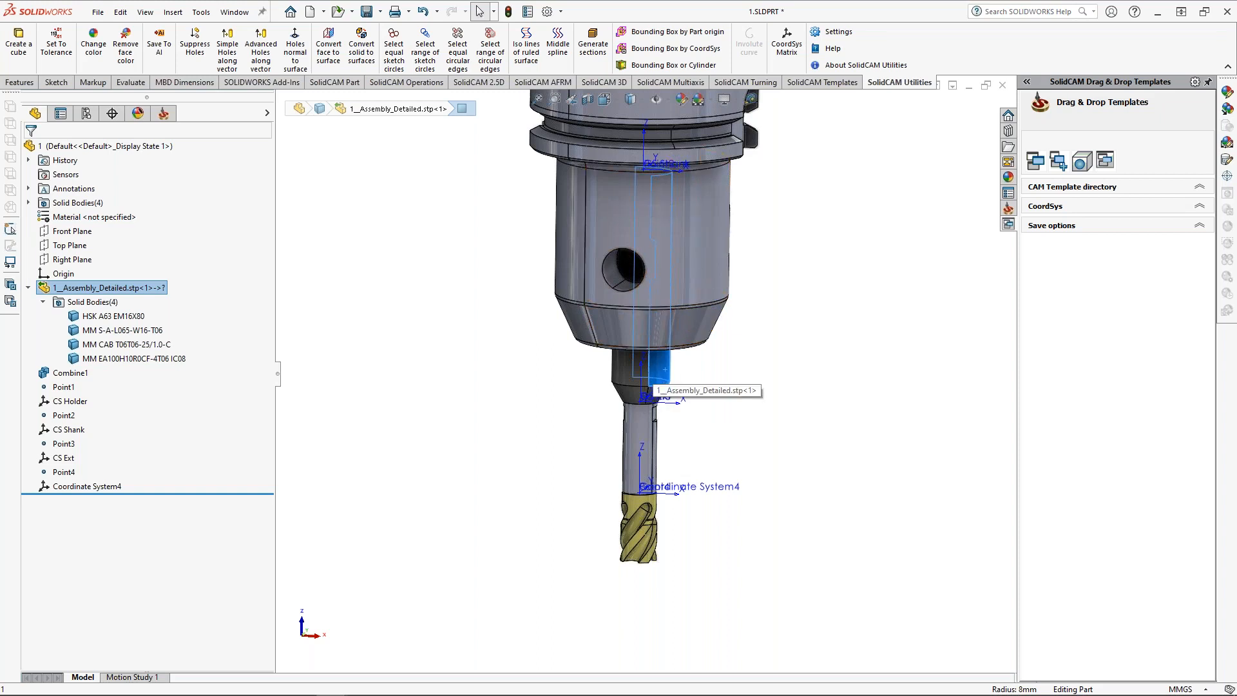
middle_click_drag(822, 393, 786, 386)
left_click(636, 420)
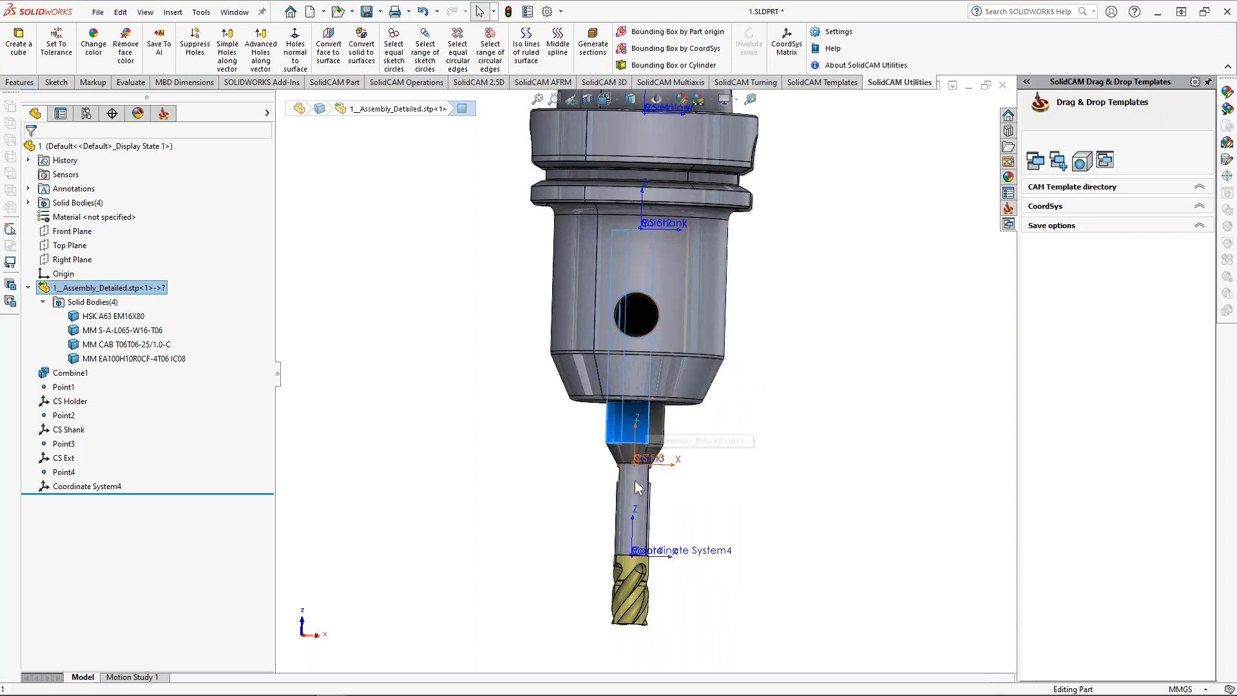
left_click(636, 451)
scroll(625, 487, "down", 3)
left_click(620, 484)
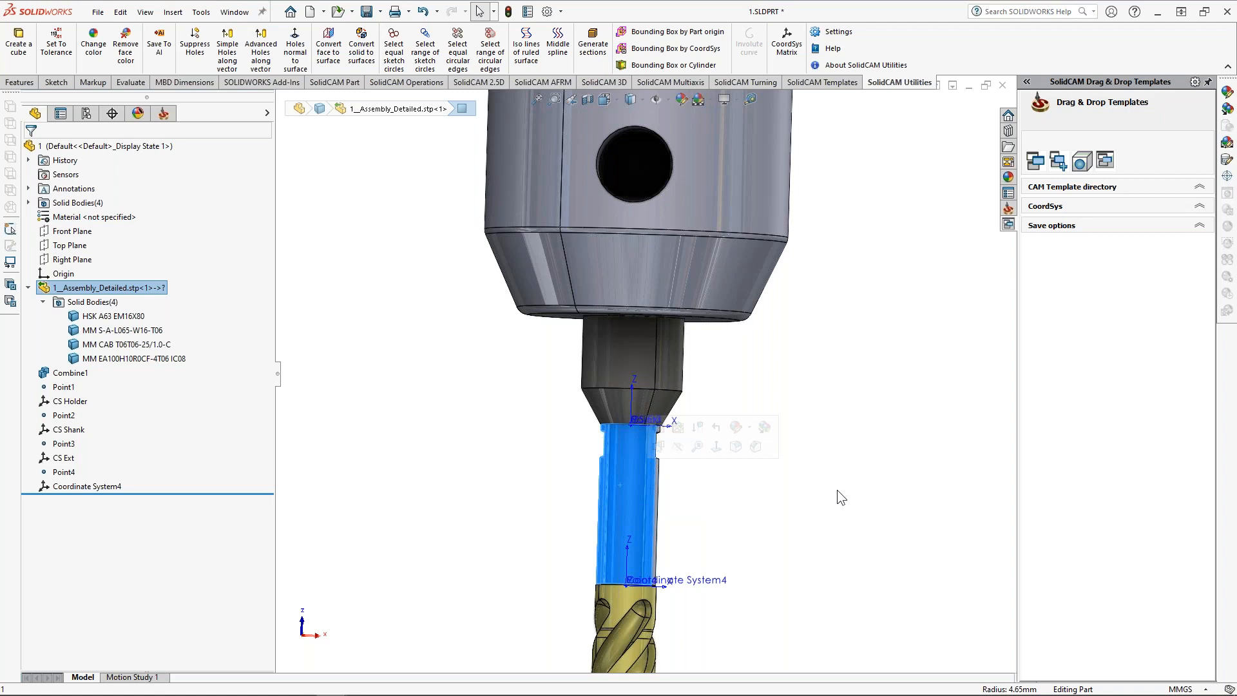
scroll(828, 500, "up", 2)
left_click(819, 492)
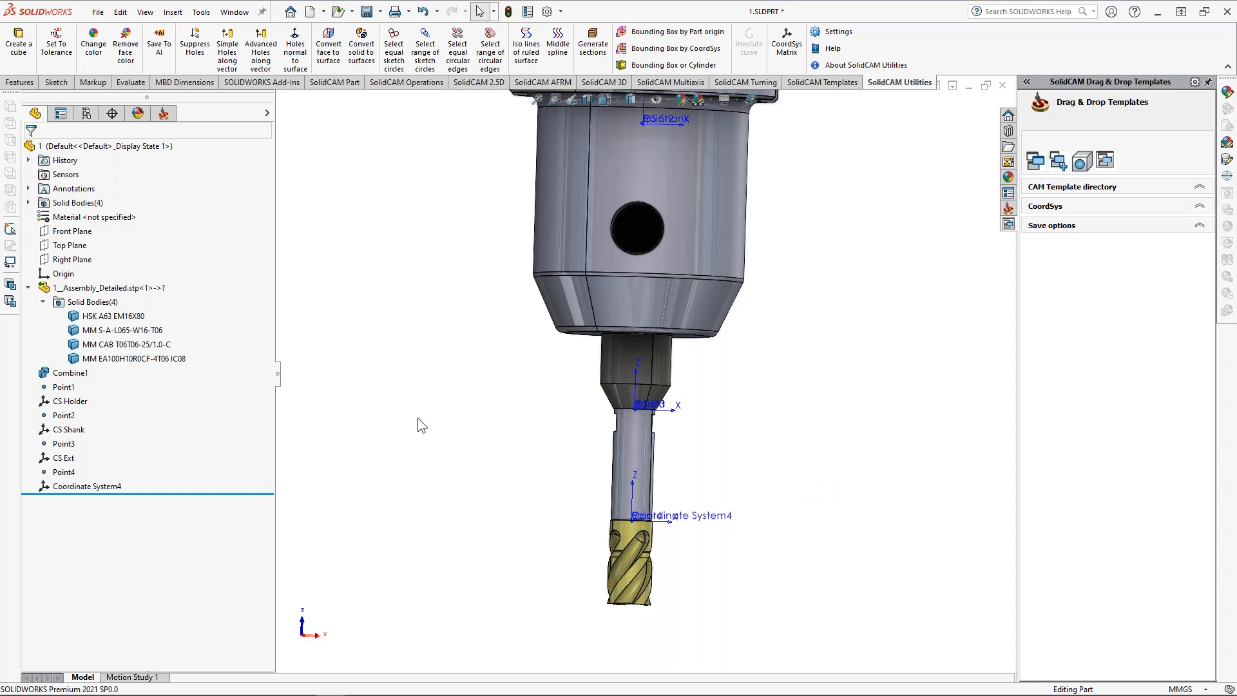
Step: Hide the MM S-A-L065-W16-T06, MM CAB T06T06-25/1.0-C and MM EA100H10R0CF-4T06 IC08 bodies so that only the HSK A63 EM16X80 holder stays visible
left_click(125, 331)
left_click(120, 360, "shift")
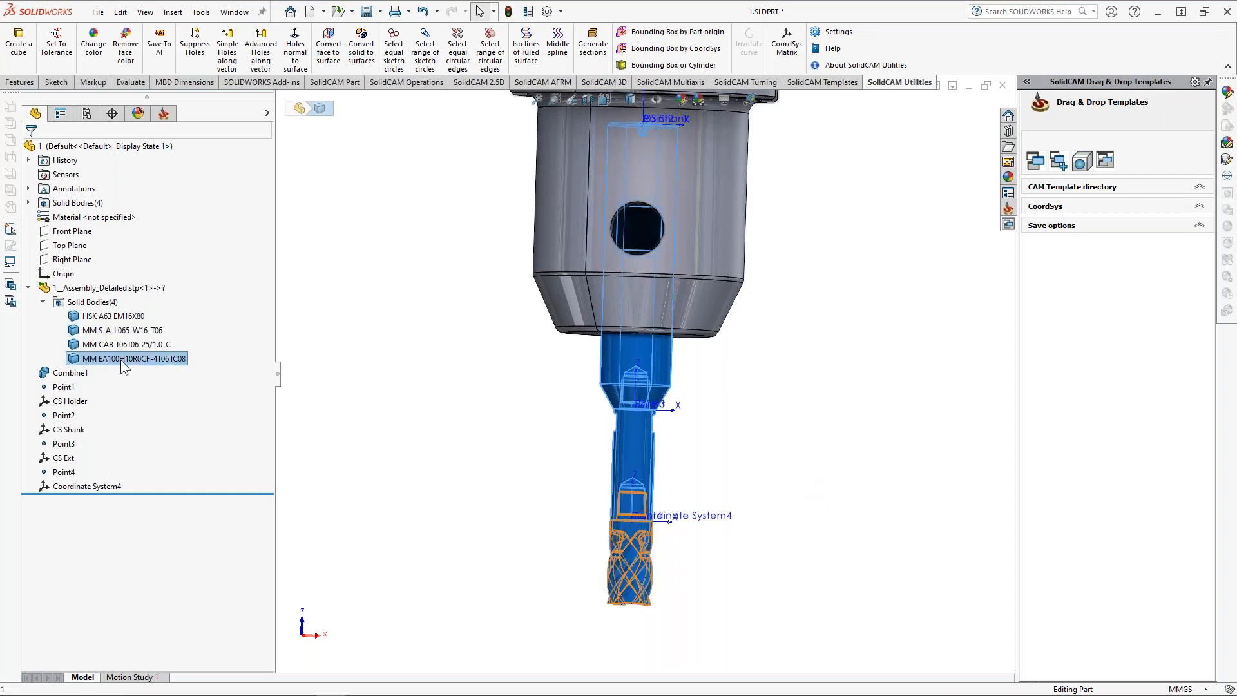
left_click(134, 340)
scroll(673, 394, "up", 2)
middle_click_drag(673, 395, 662, 448, "ctrl")
middle_click_drag(742, 381, 735, 379)
middle_click_drag(756, 377, 758, 429, "ctrl")
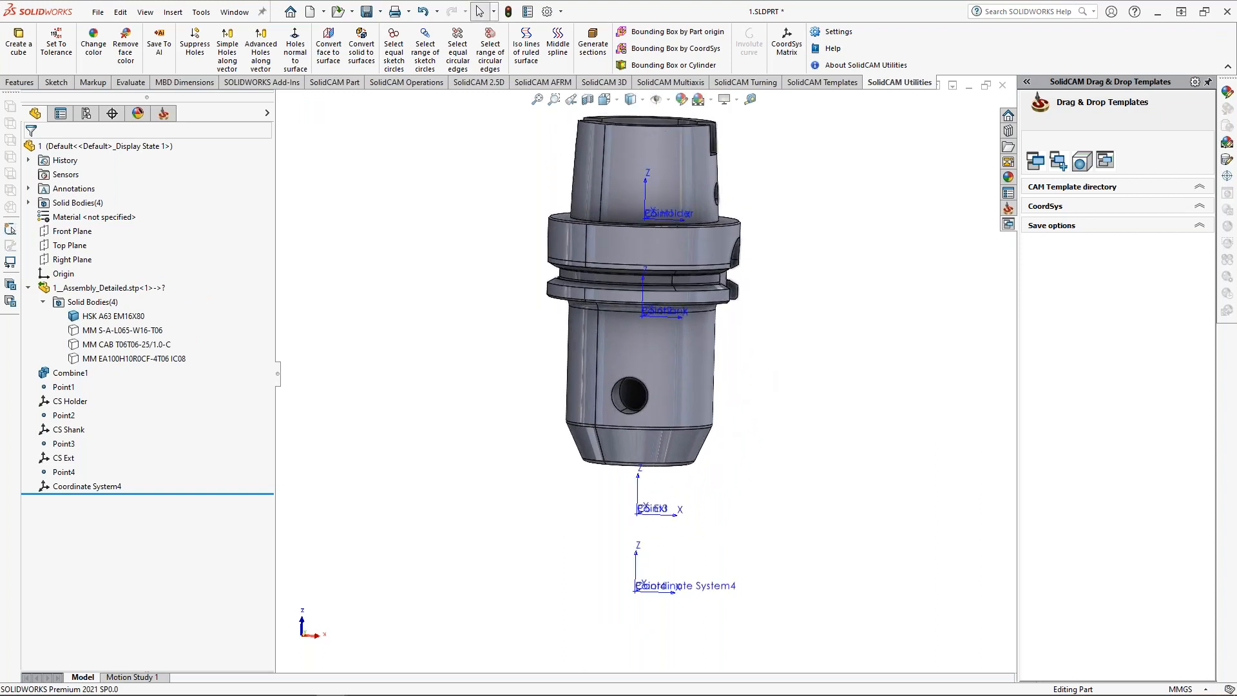
left_click(98, 12)
left_click(111, 169)
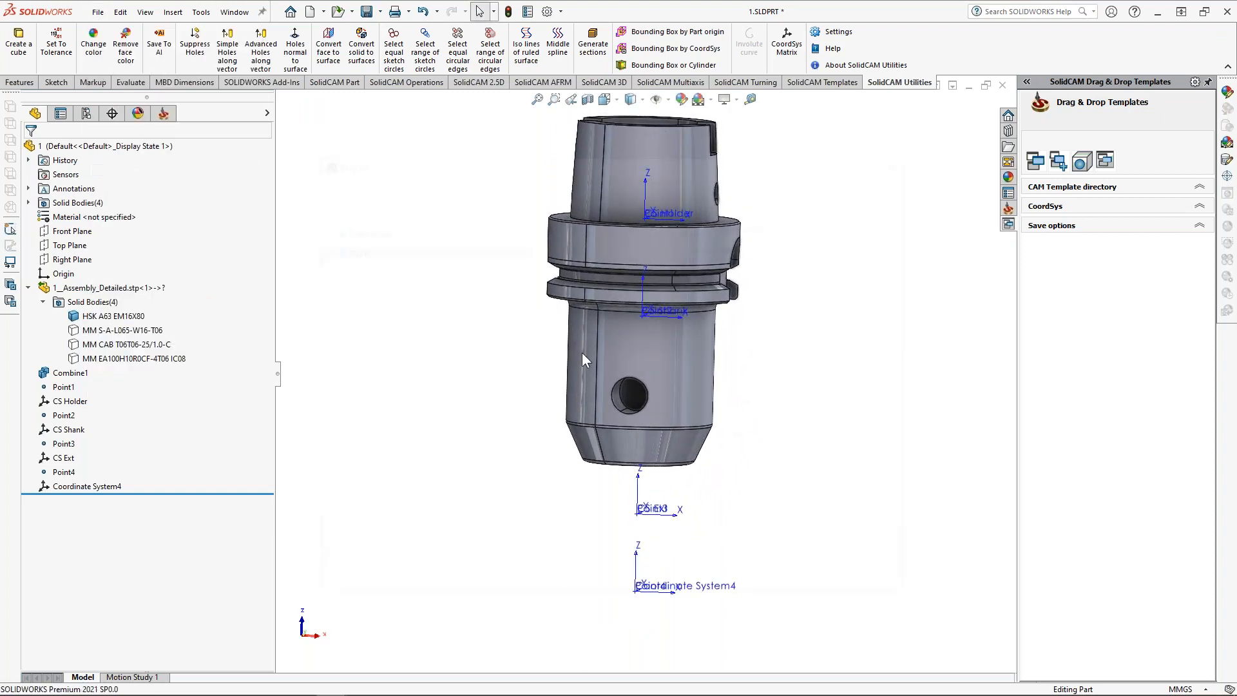
left_click_drag(643, 162, 622, 145)
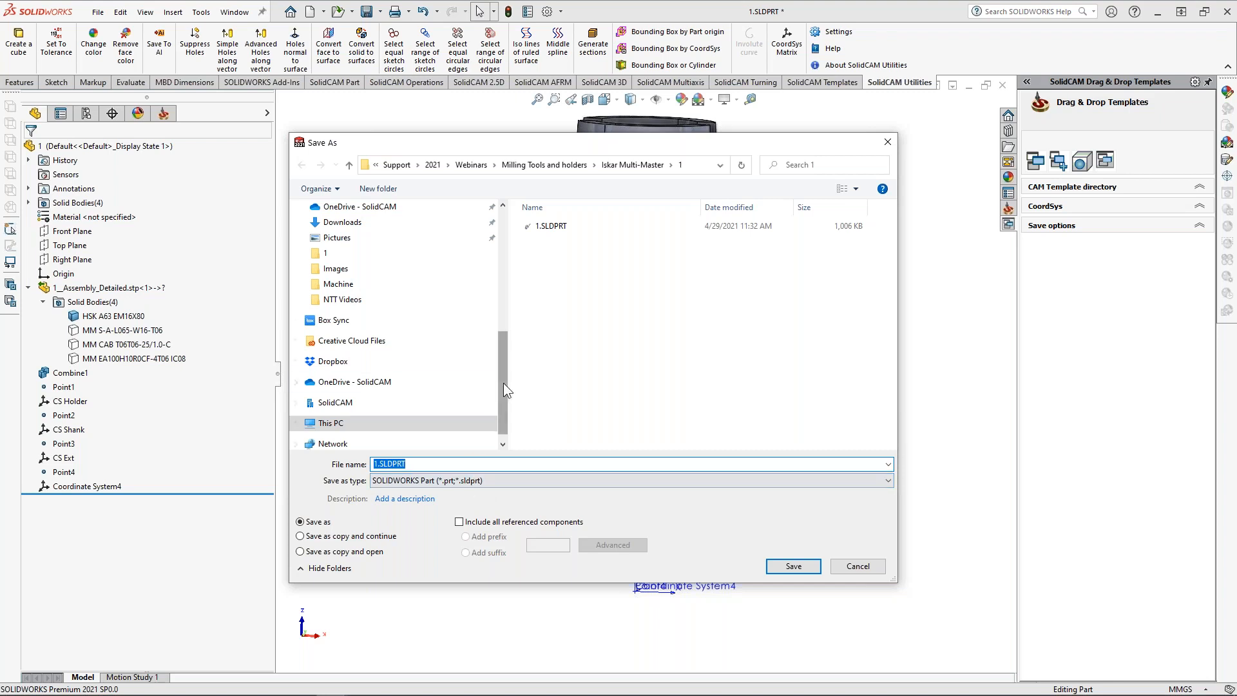
left_click(874, 569)
Step: Check the default folder in the ToolKit settings of the NTX2000-TESTPART.SLDASM CAM part
left_click(234, 12)
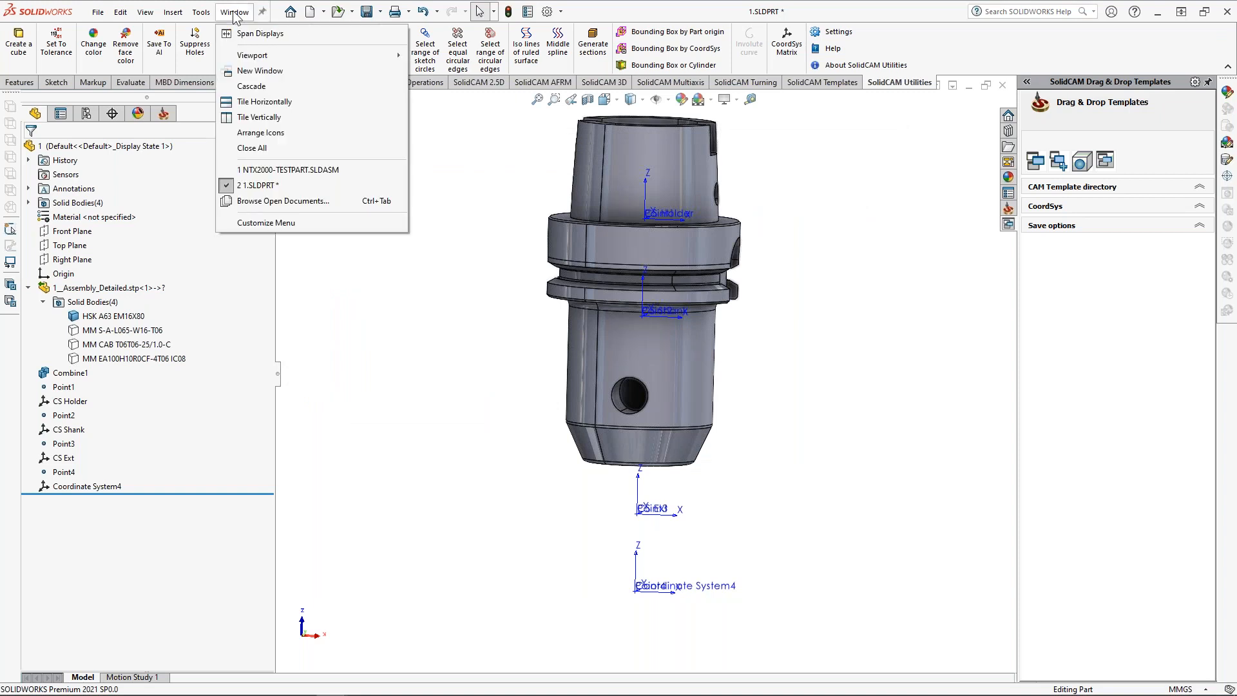
left_click(283, 171)
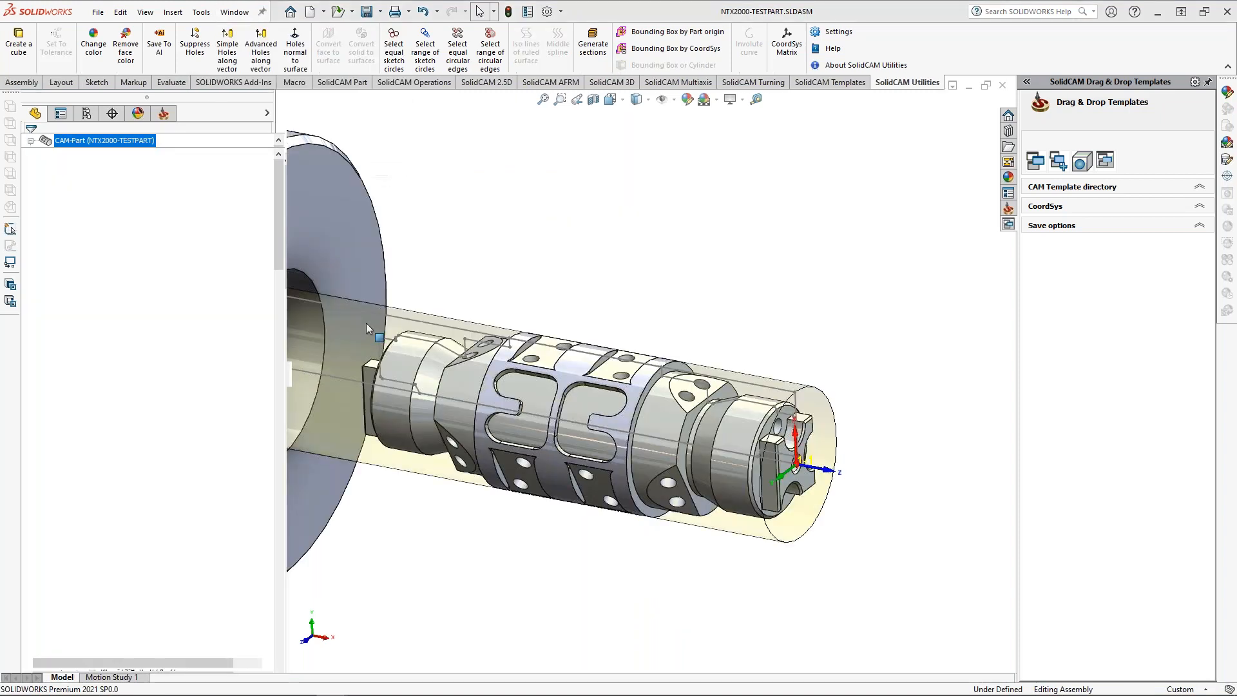
left_click(47, 247)
right_click(49, 245)
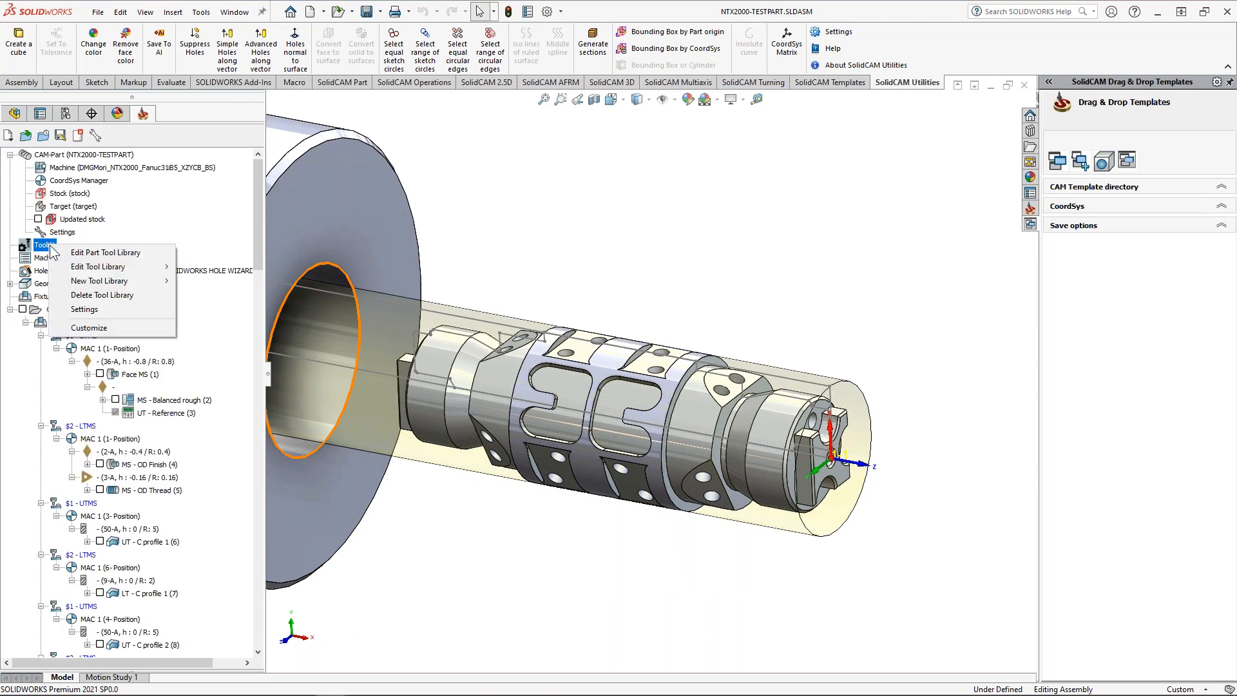
left_click(126, 308)
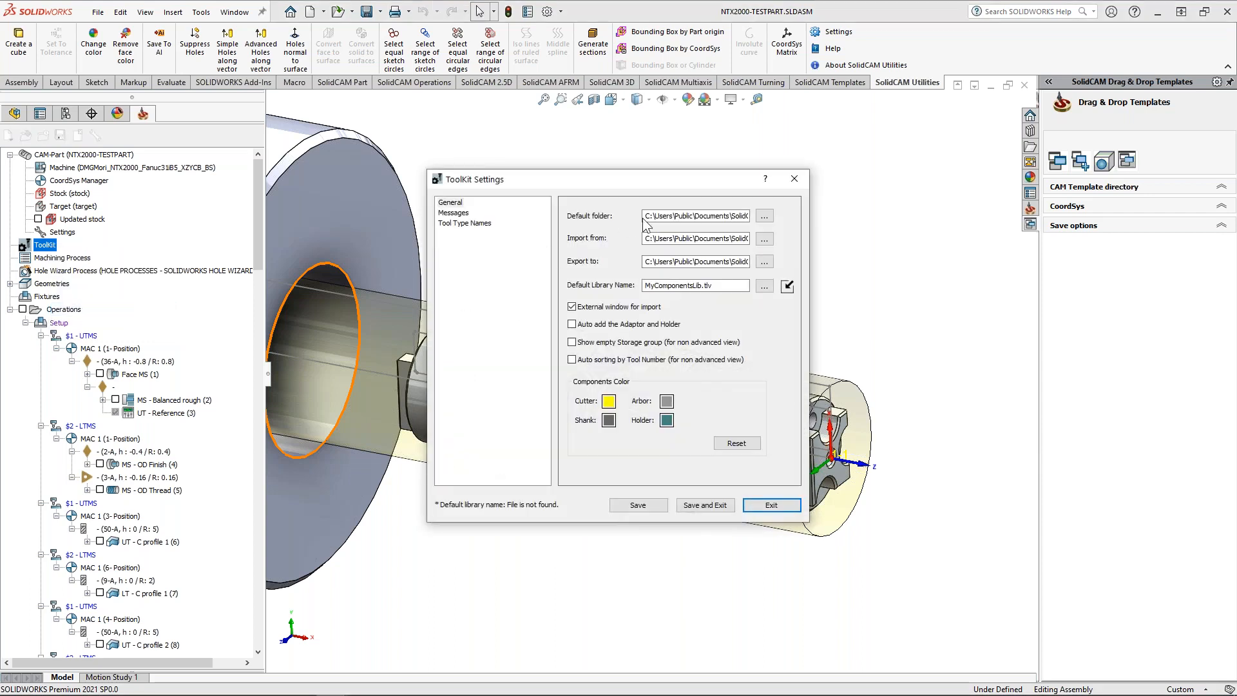
left_click_drag(646, 217, 773, 219)
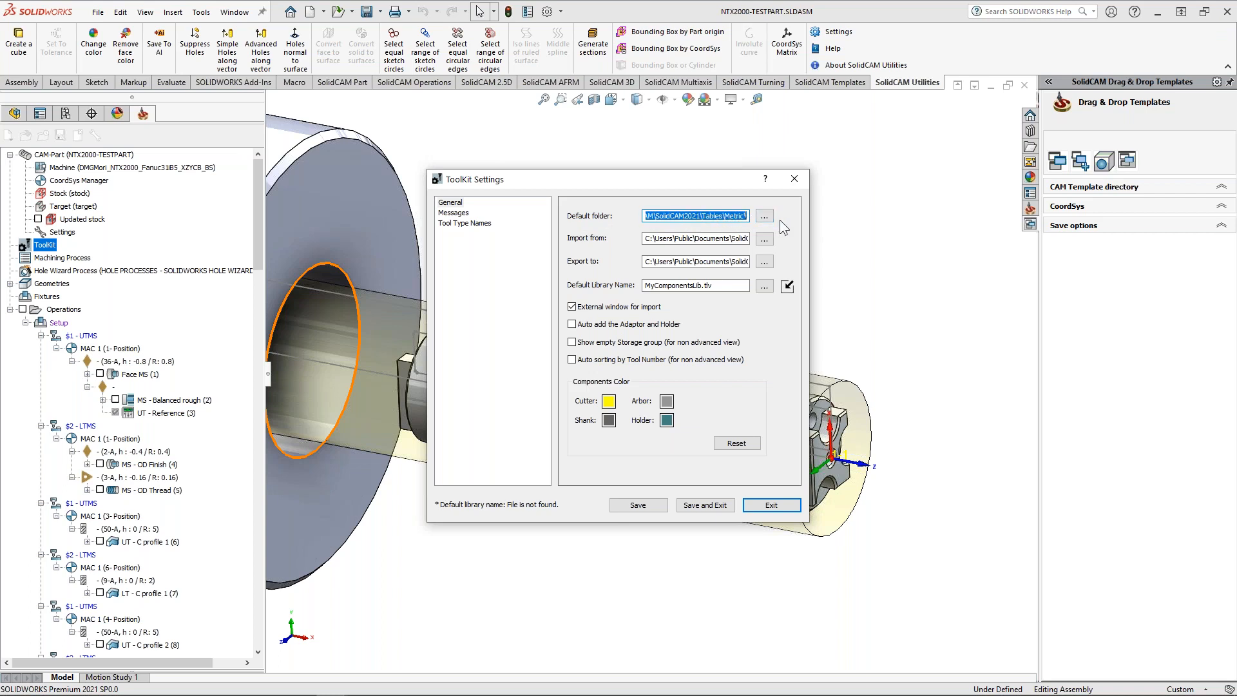
left_click(771, 505)
Step: Switch to File Explorer and view the full path of the SolidCAM2021 Tables Metric folder
key("super")
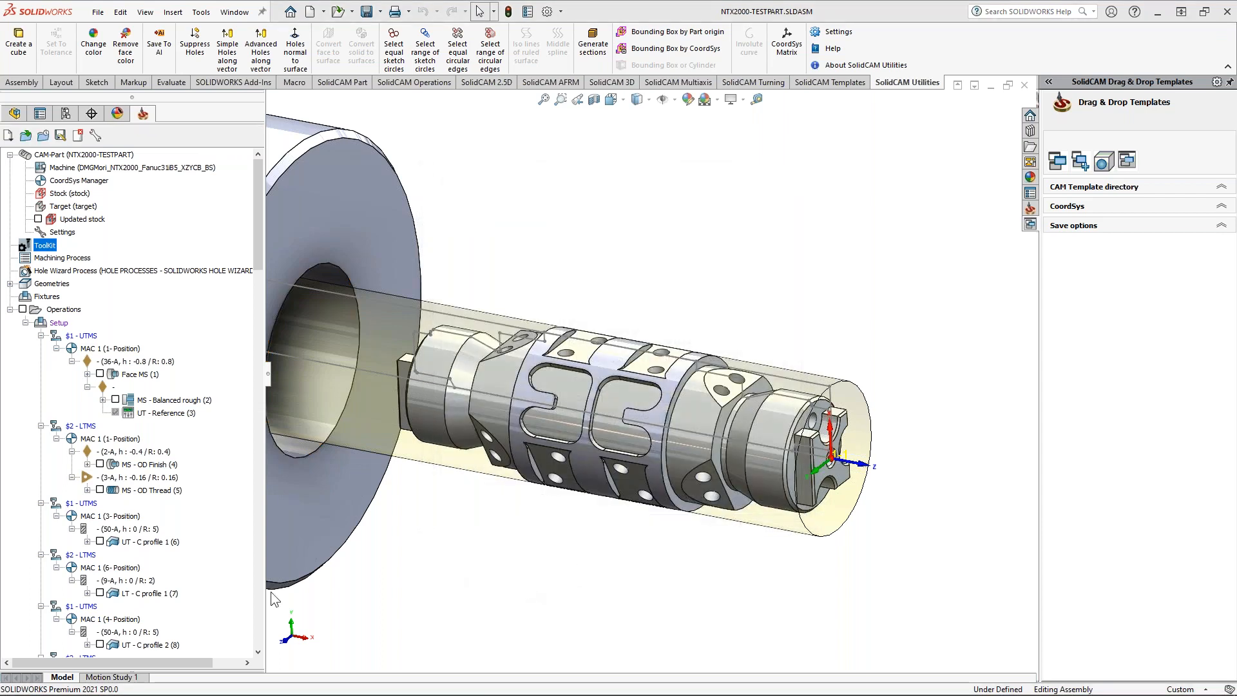
left_click(142, 683)
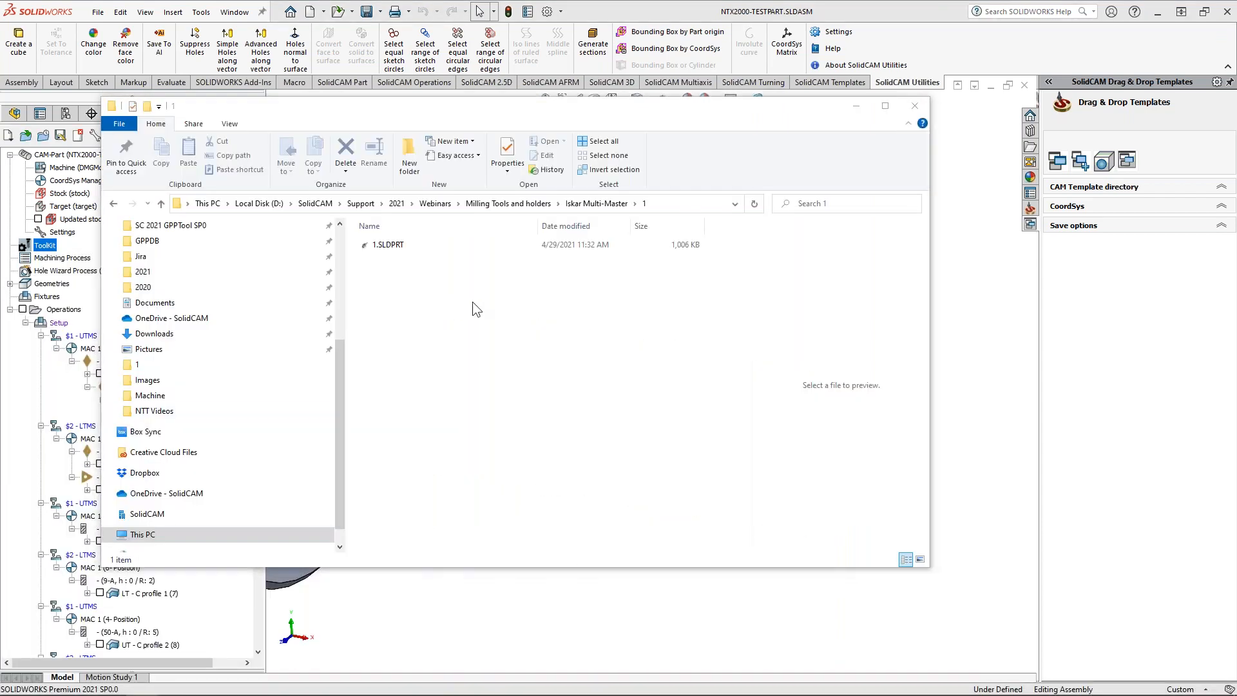
key("super+e")
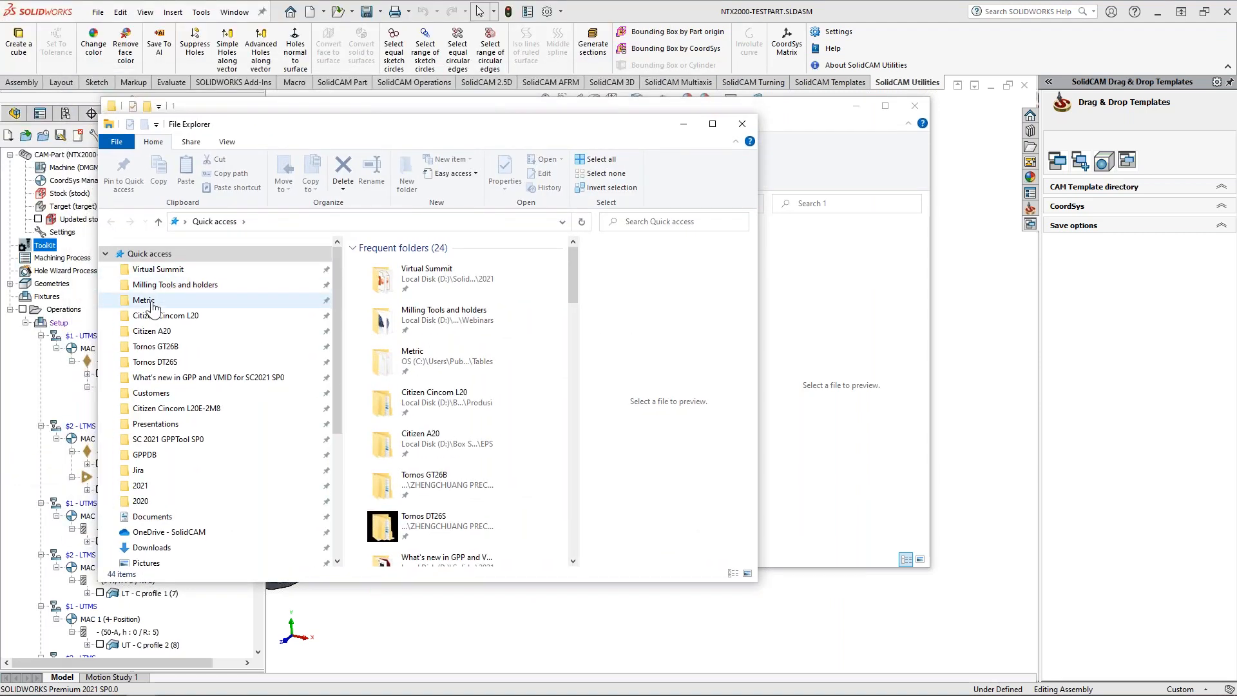
left_click(166, 303)
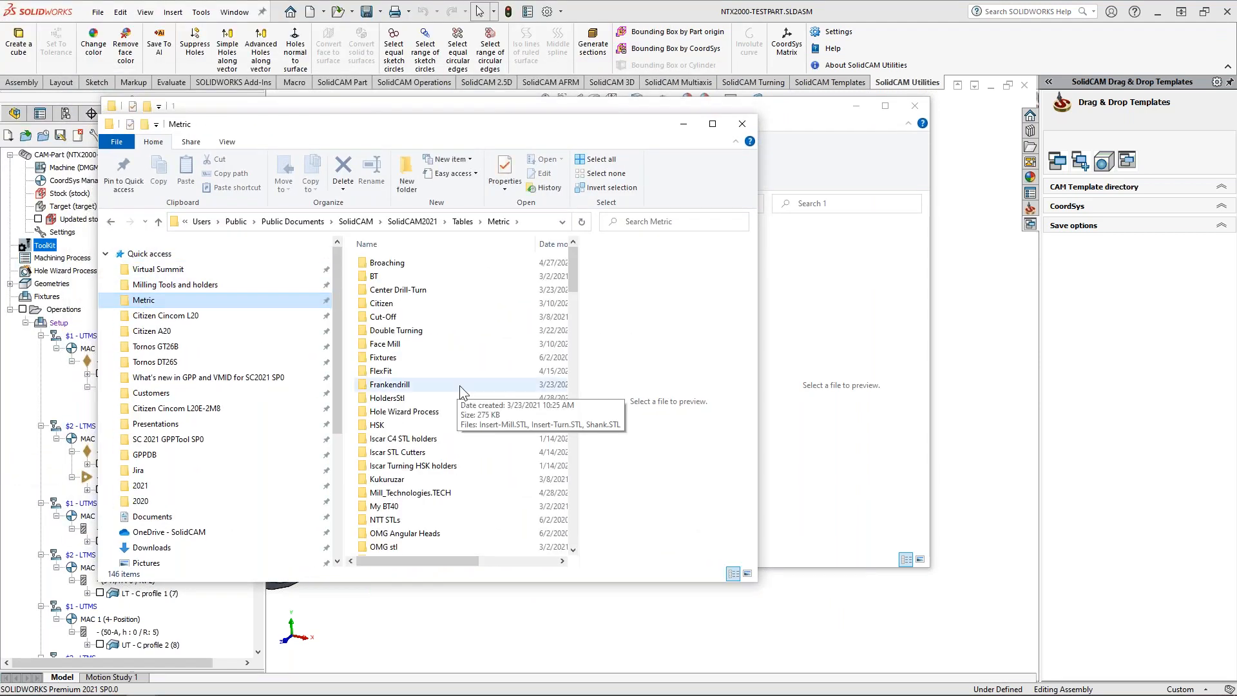
left_click_drag(574, 266, 536, 237)
left_click(543, 222)
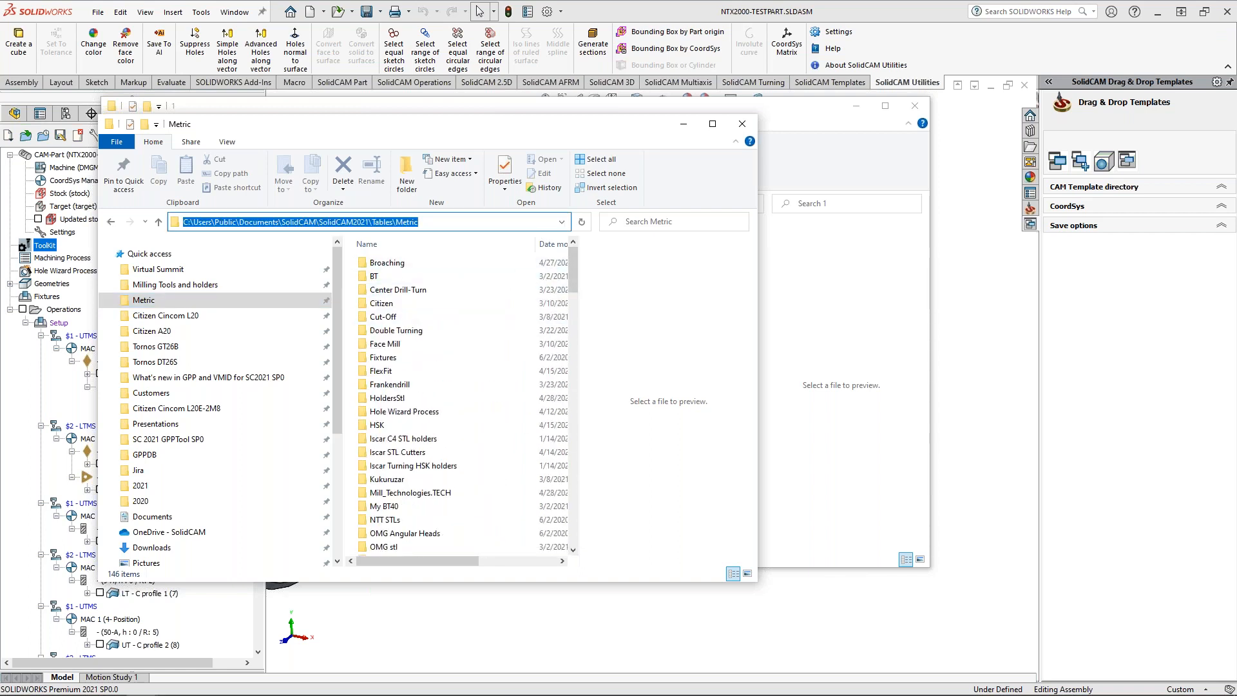
left_click(512, 222)
left_click(349, 284)
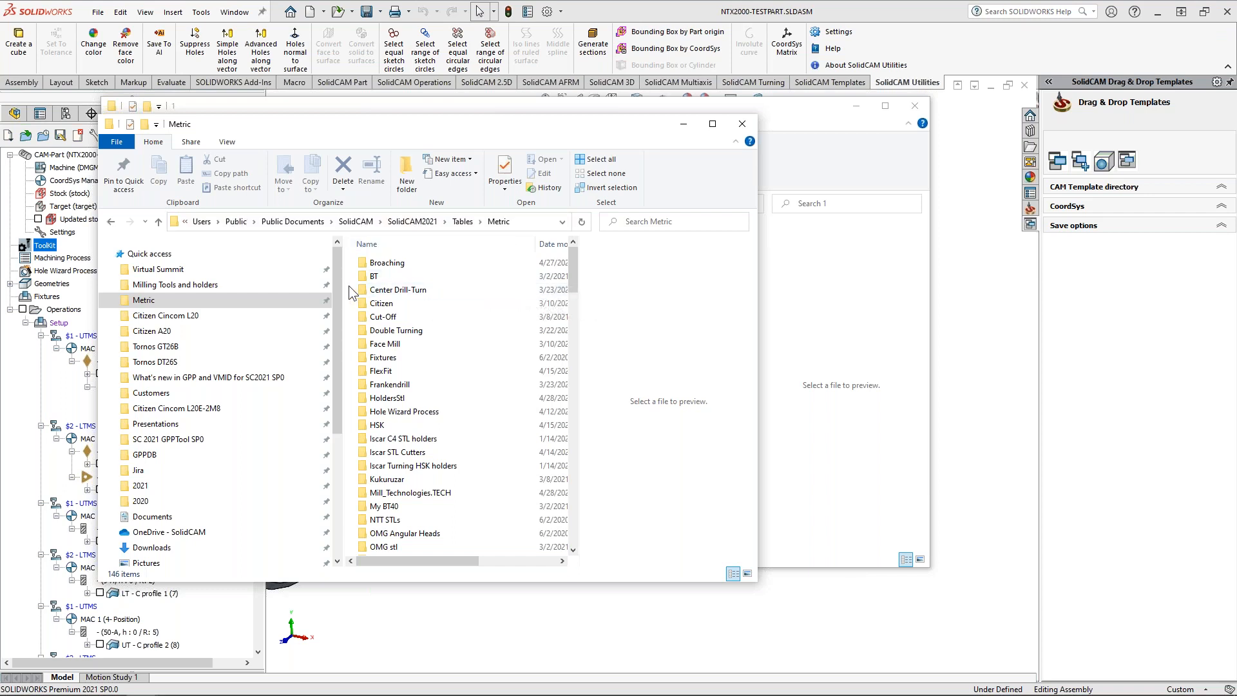
left_click(531, 218)
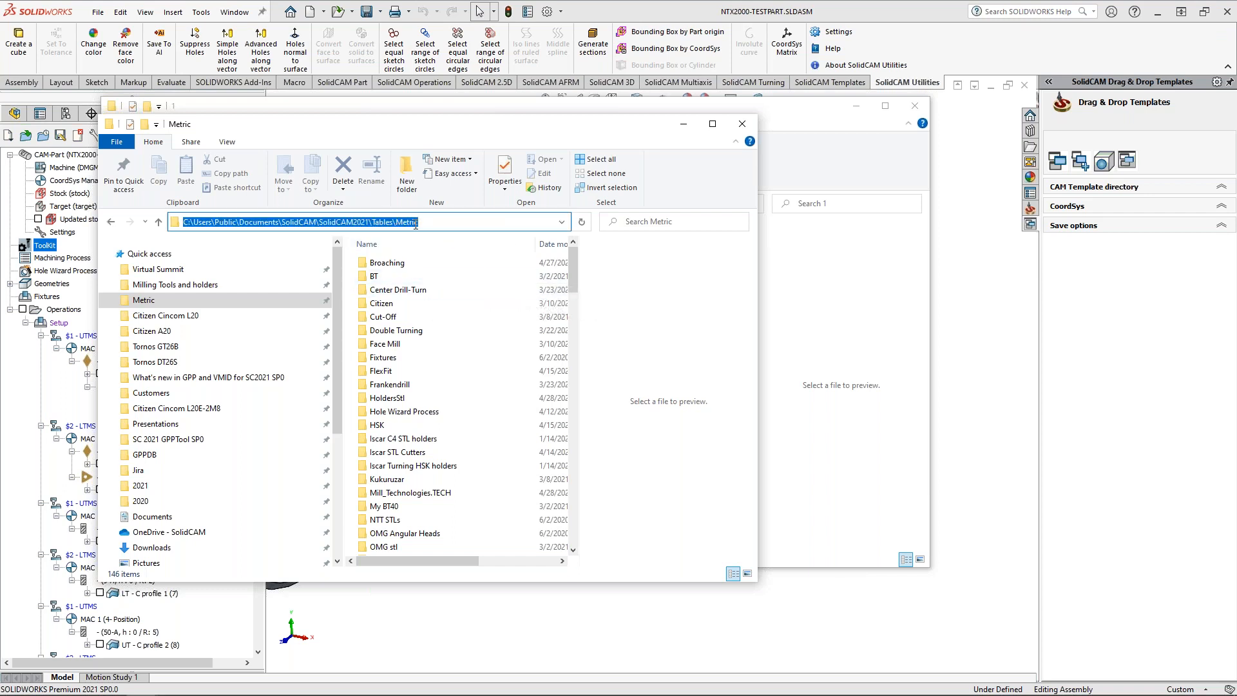
left_click(354, 282)
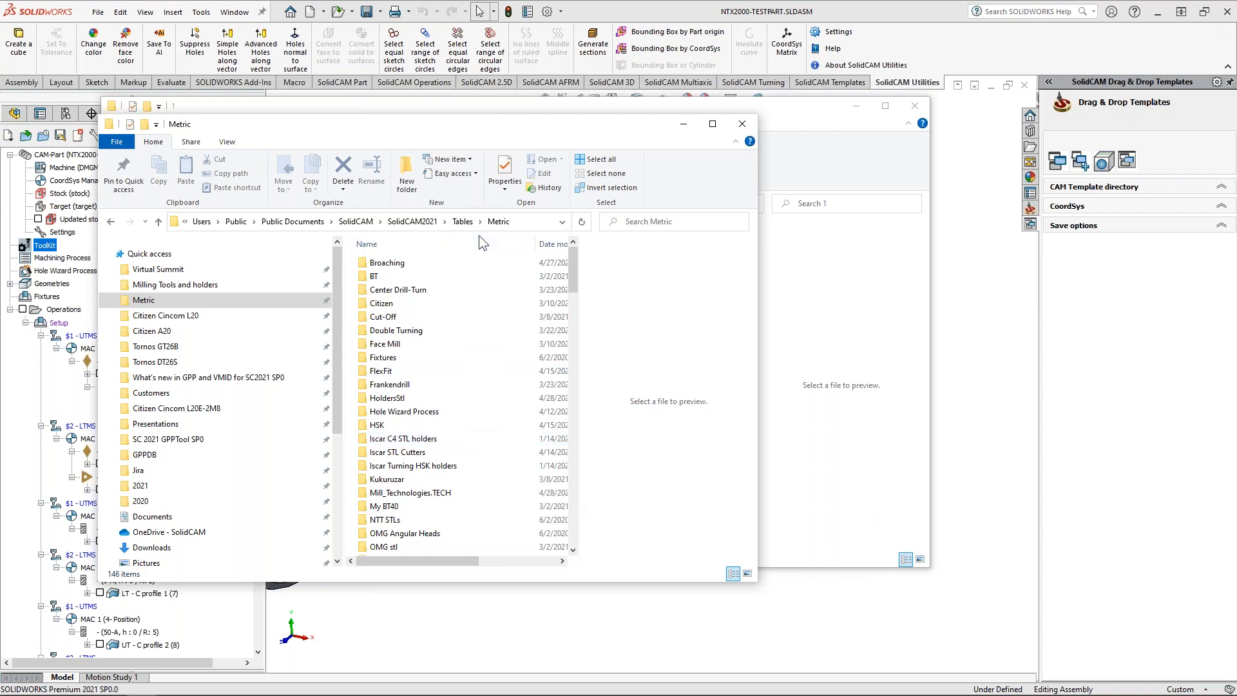
Step: Look through the parent Tables folder and the subfolders of its Metric folder
left_click(462, 221)
left_click(435, 420)
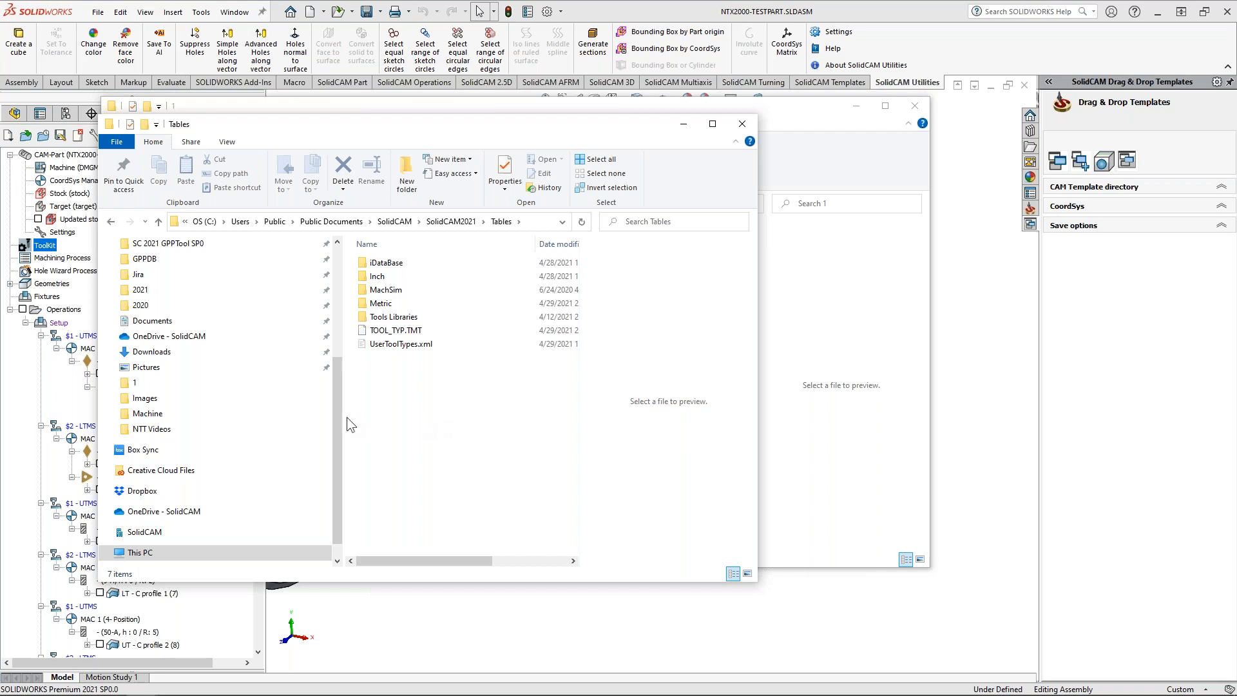
scroll(258, 490, "down", 1)
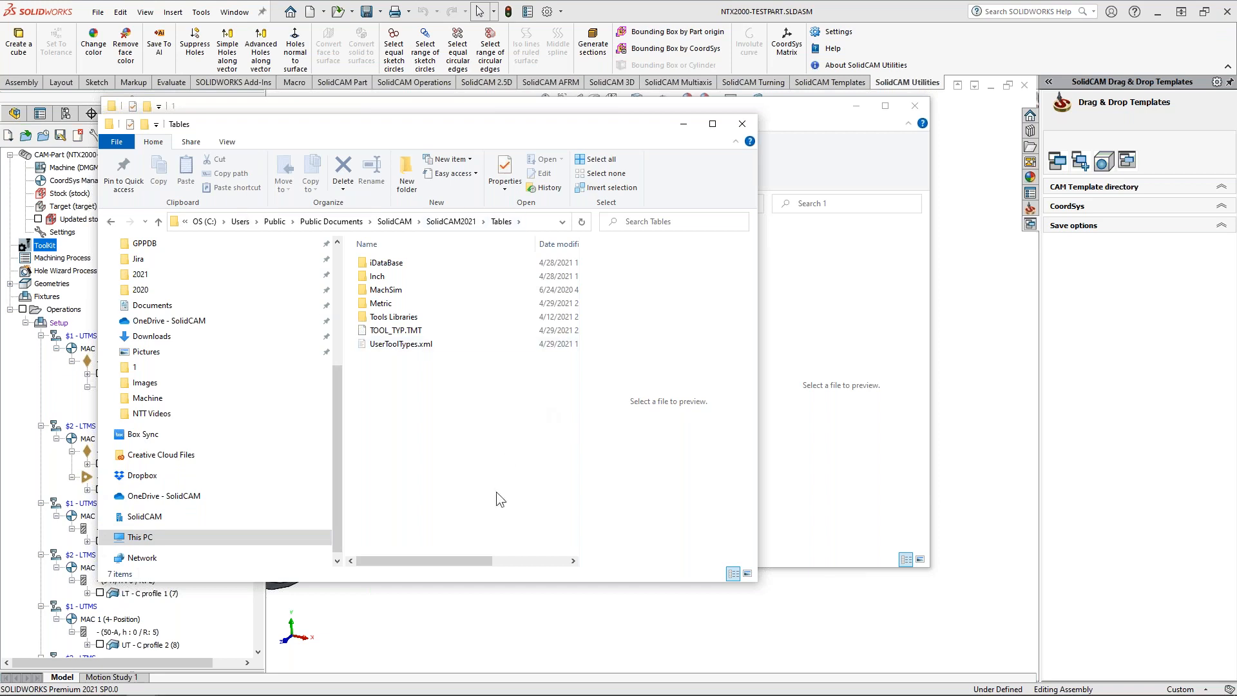
double_click(413, 303)
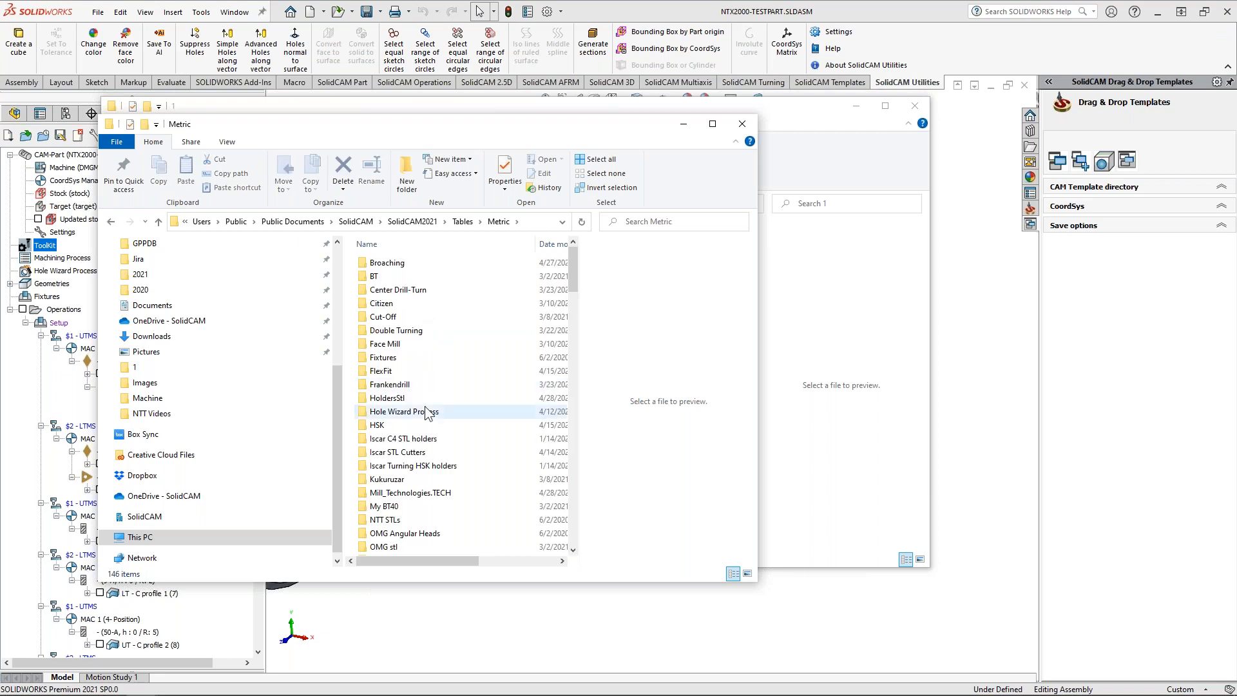
scroll(342, 372, "up", 5)
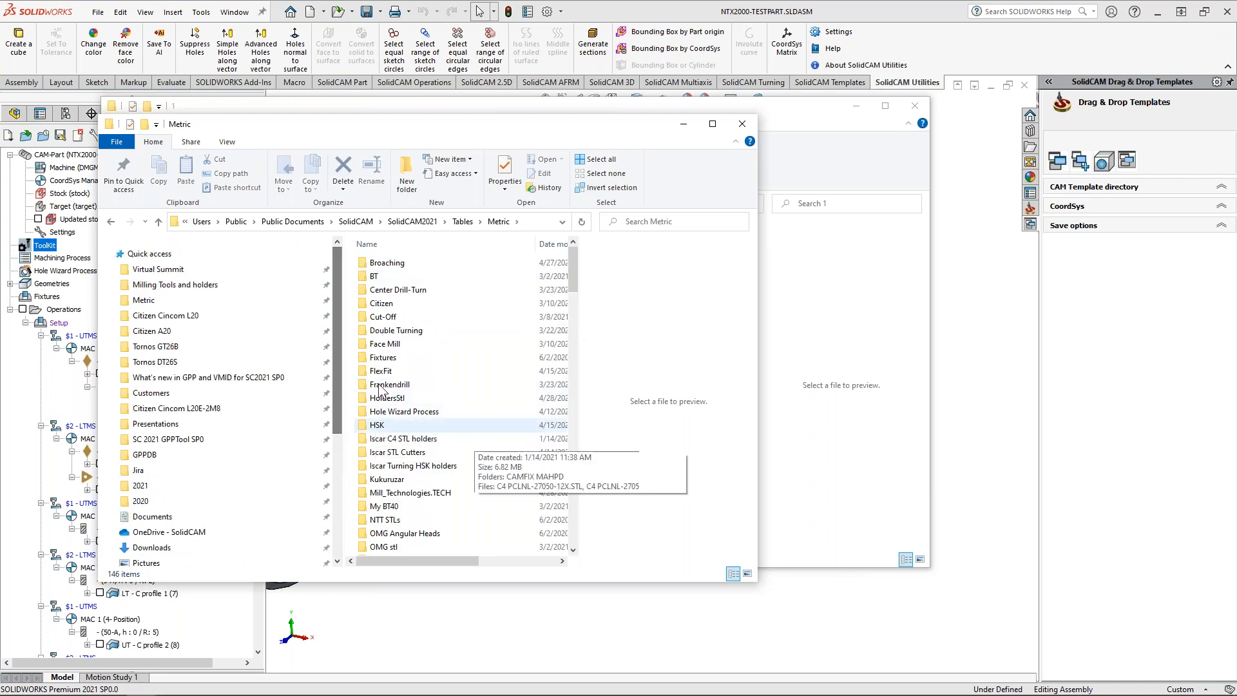
mouse_move(575, 278)
left_mouse_down()
mouse_move(571, 299)
mouse_move(573, 258)
left_mouse_up()
Step: Switch back to SOLIDWORKS and bring up the 1.SLDPRT part document
left_click(794, 106)
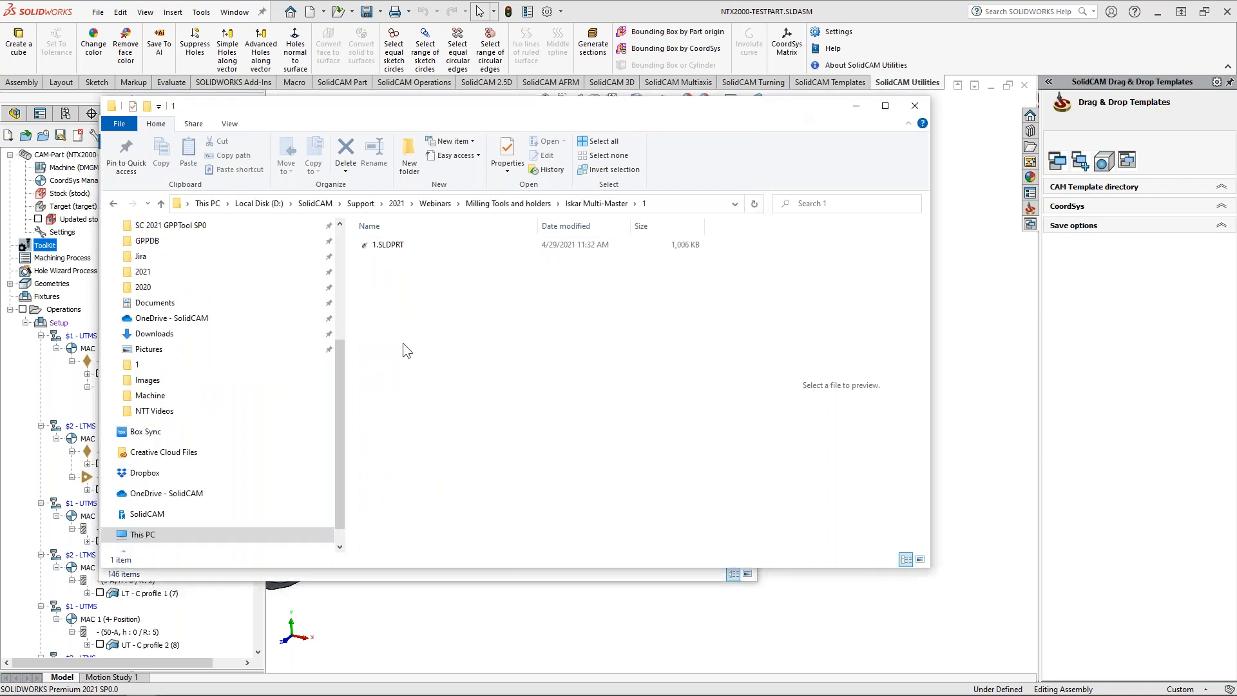
left_click(696, 7)
left_click(98, 12)
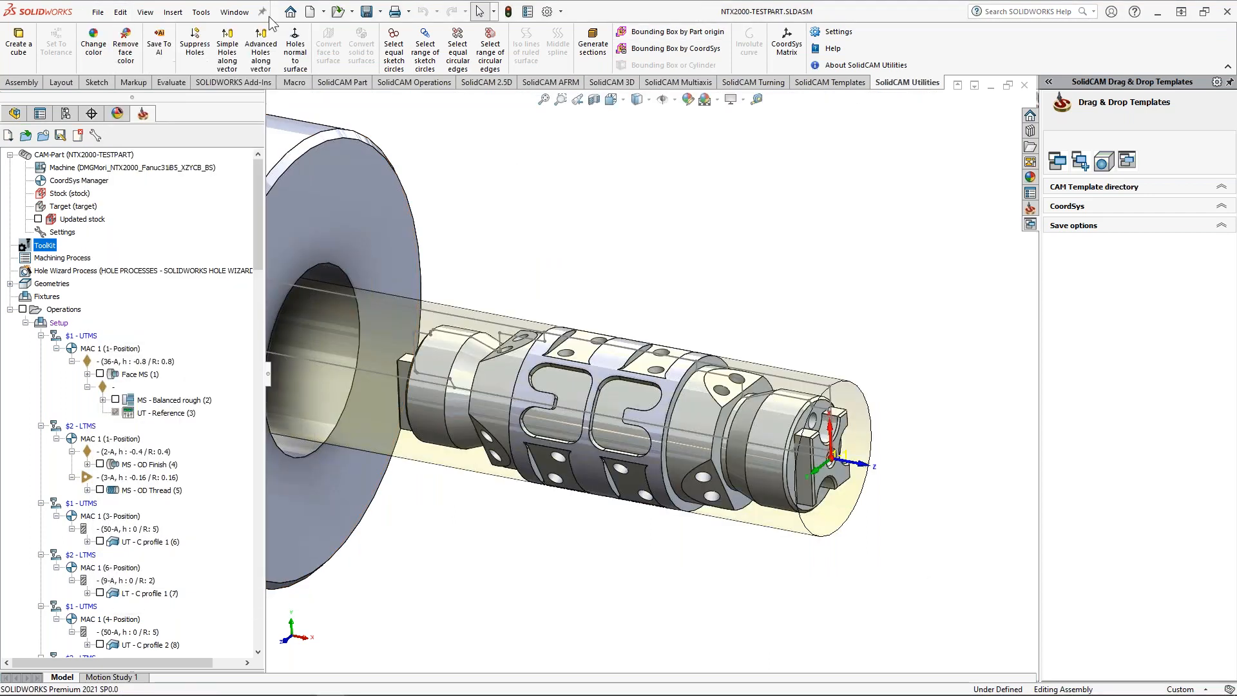
left_click(235, 12)
left_click(277, 177)
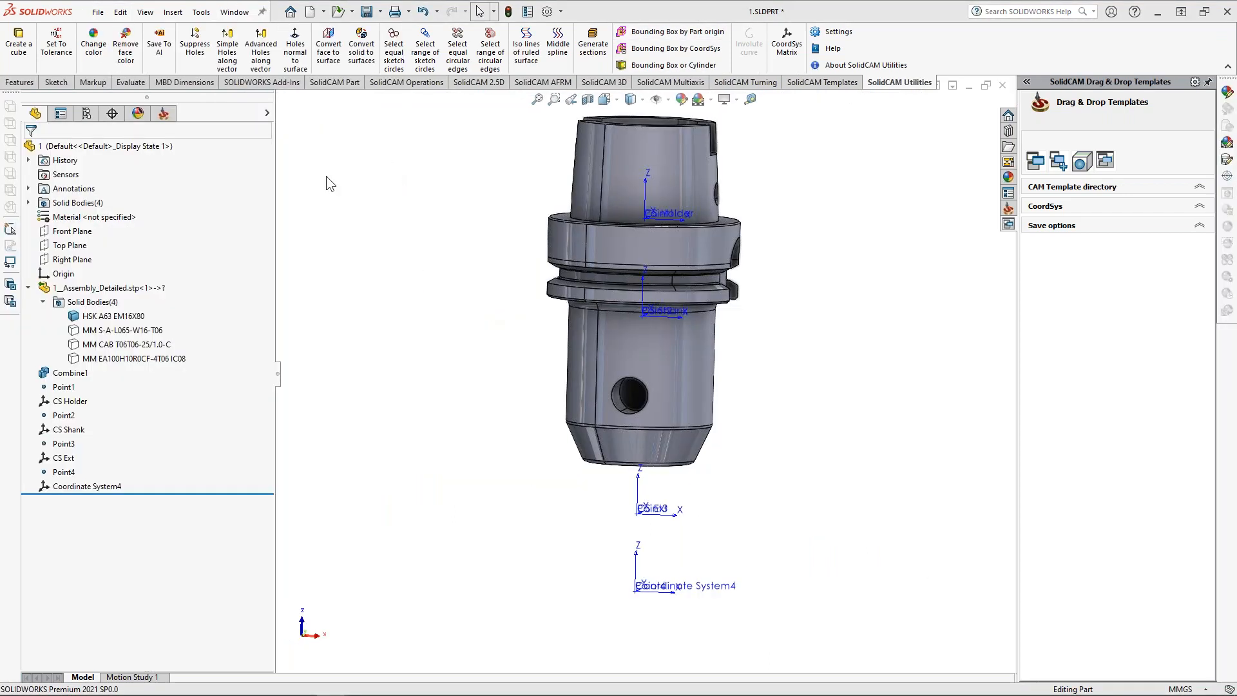
Step: Start saving the part as an STL file in the SolidCAM2021 Tables Metric folder
left_click(98, 12)
left_click(129, 171)
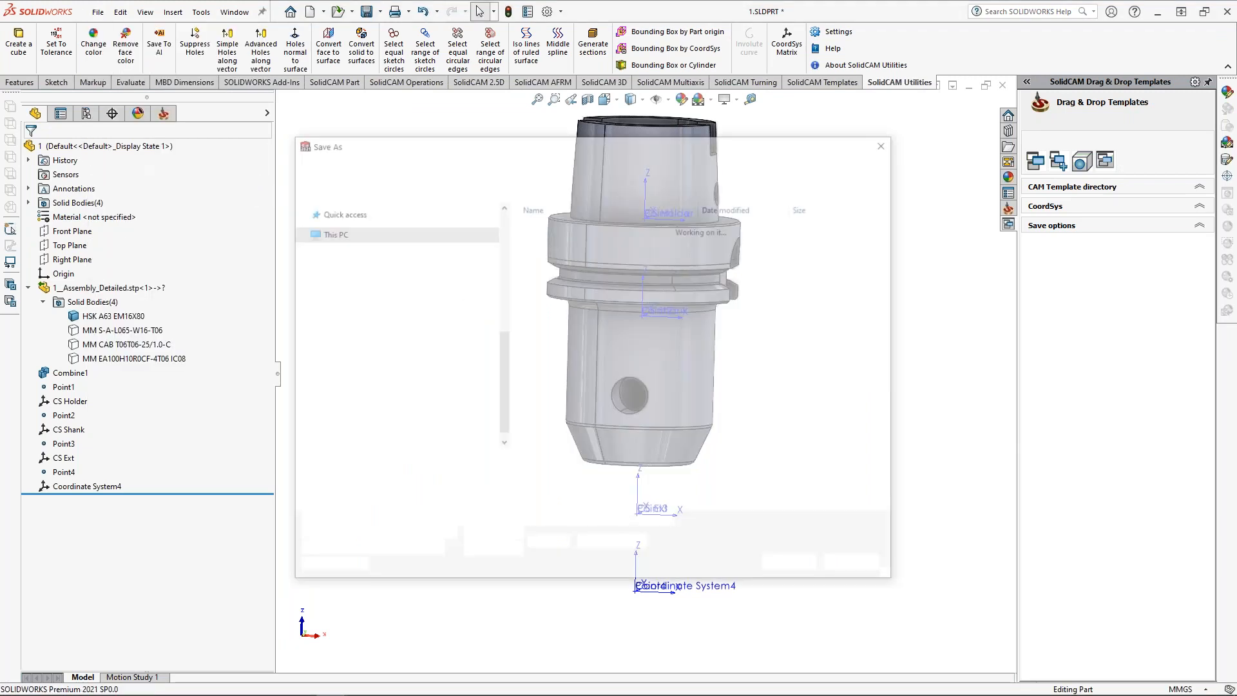
left_click(502, 481)
left_click(431, 458)
left_click_drag(501, 403, 504, 279)
left_click(371, 265)
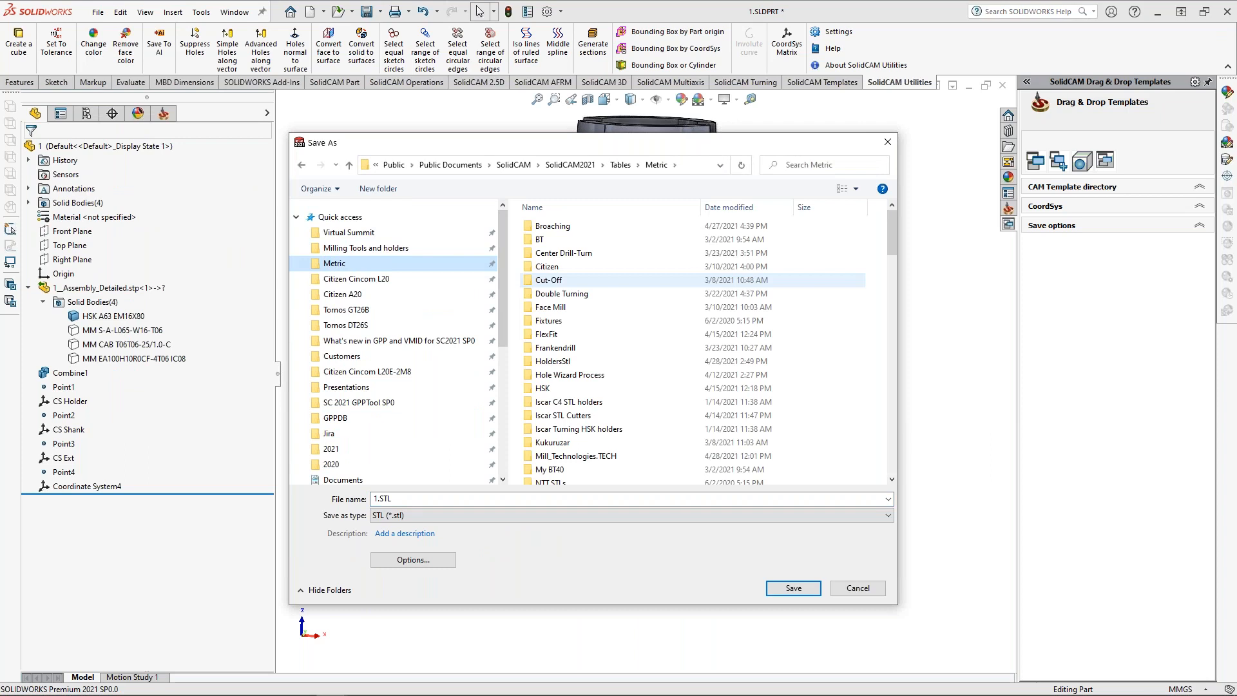
Step: Create a folder named Webinar inside the Metric folder, open it, and cancel the save
left_click(378, 189)
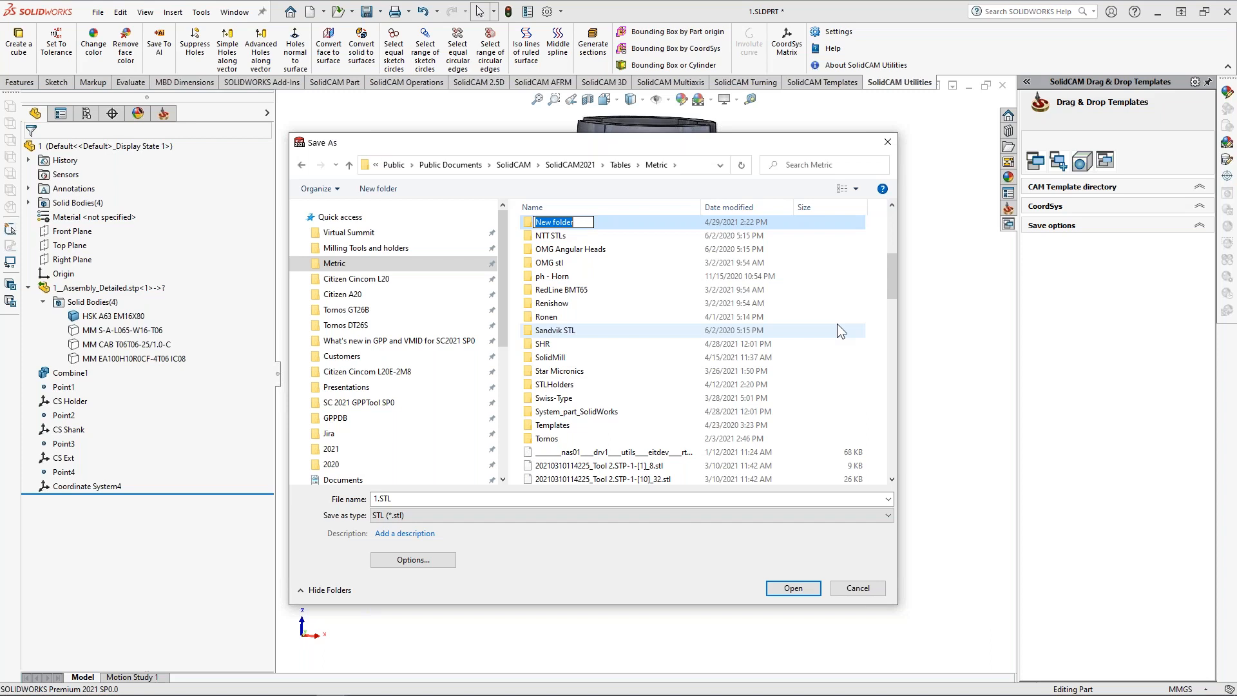
type("Webinar")
key("Return")
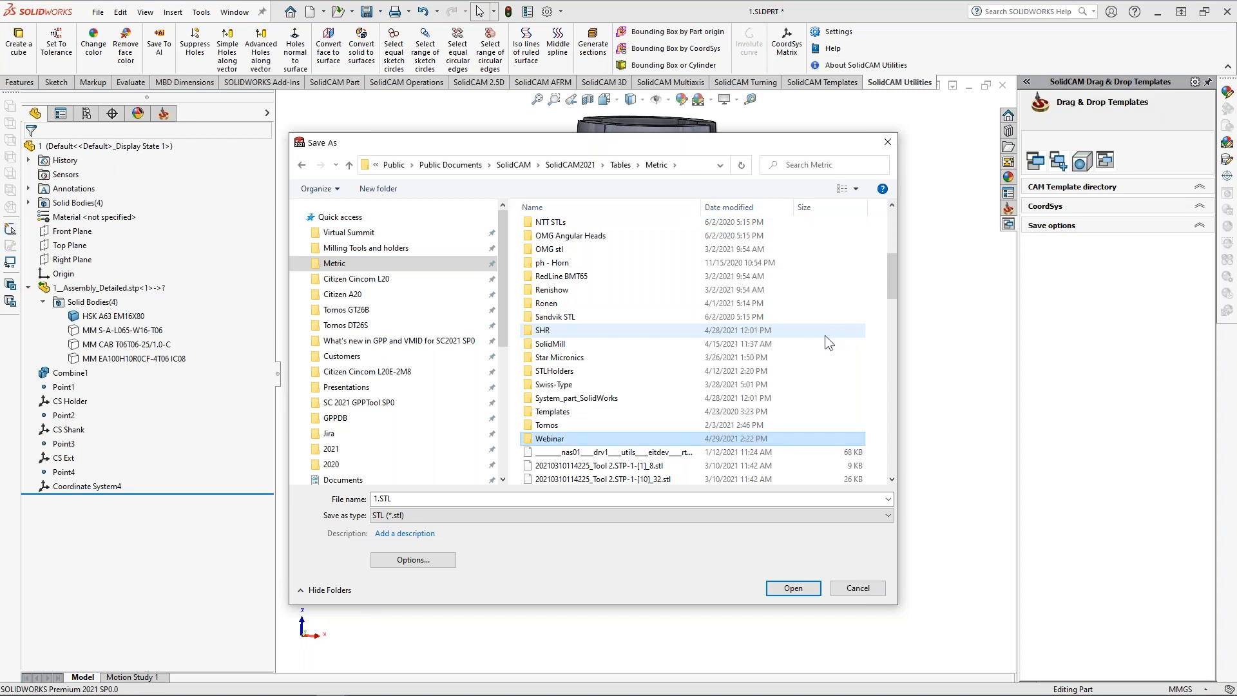
double_click(580, 438)
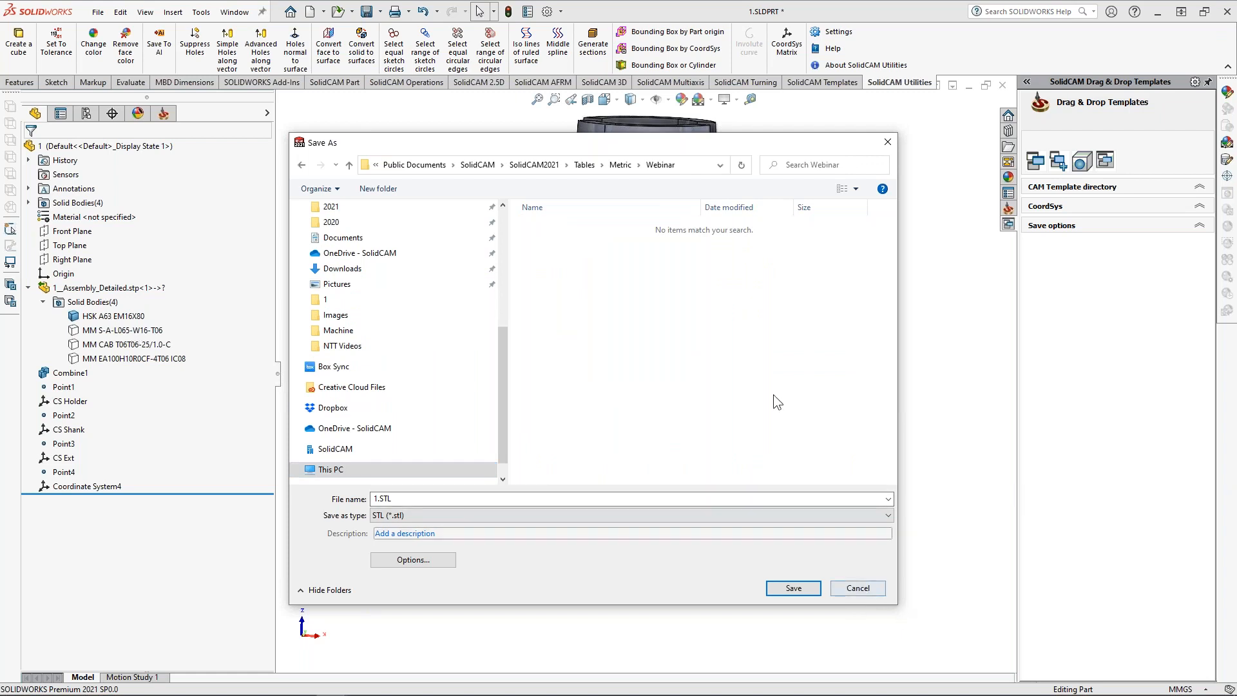
left_click(854, 589)
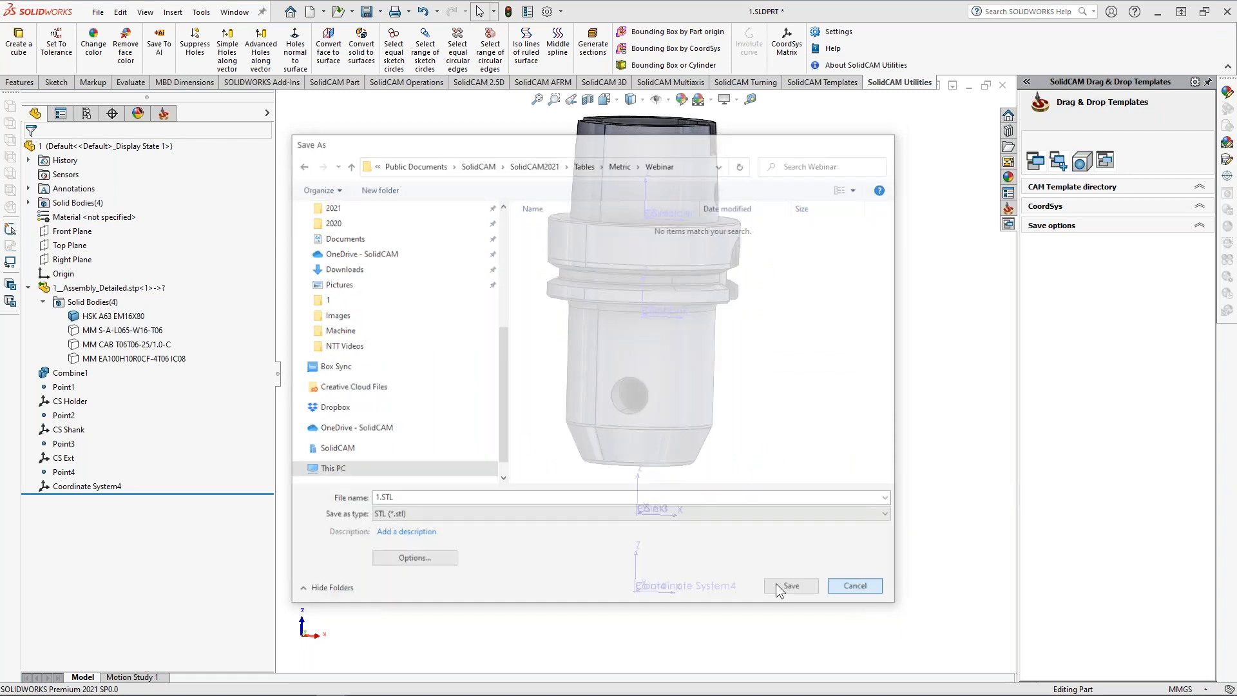
Step: Copy the name of the HSK A63 EM16X80 body from the assembly's solid bodies
left_click(104, 318)
left_click(104, 320)
key("ctrl+c")
left_click(262, 276)
Step: Start saving a copy of the part in the Webinar folder under SolidCAM2021 Tables Metric
left_click(97, 11)
left_click(124, 170)
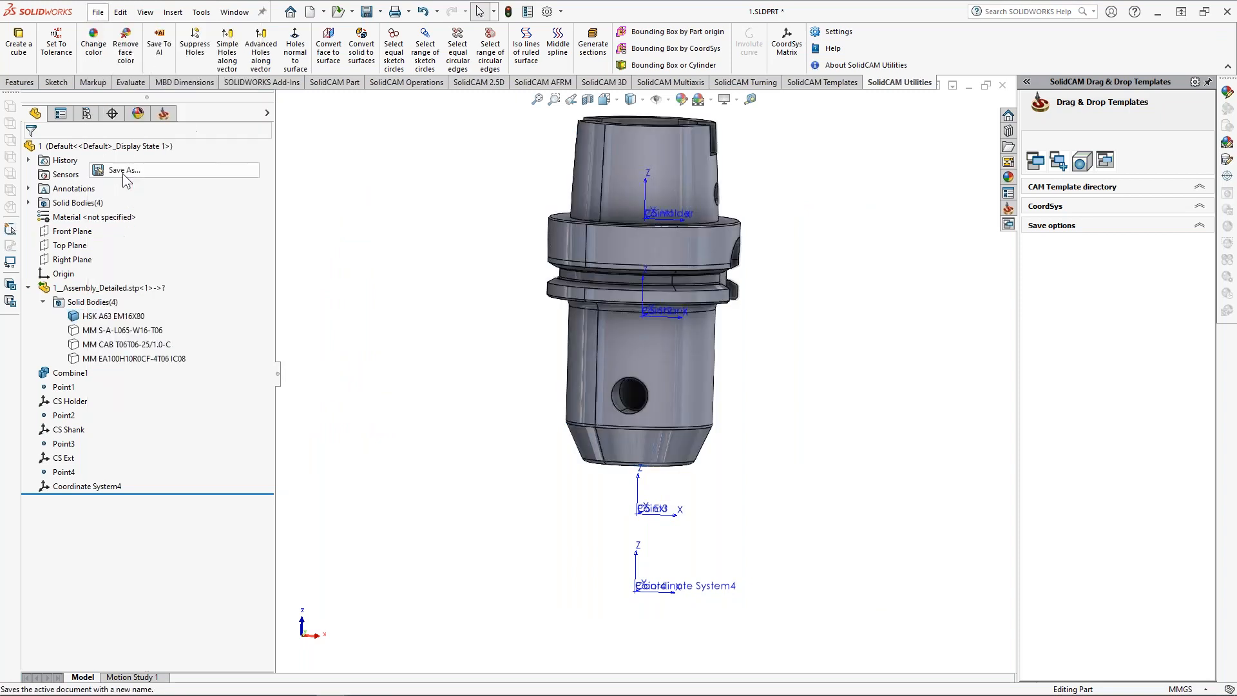
left_click_drag(503, 354, 504, 224)
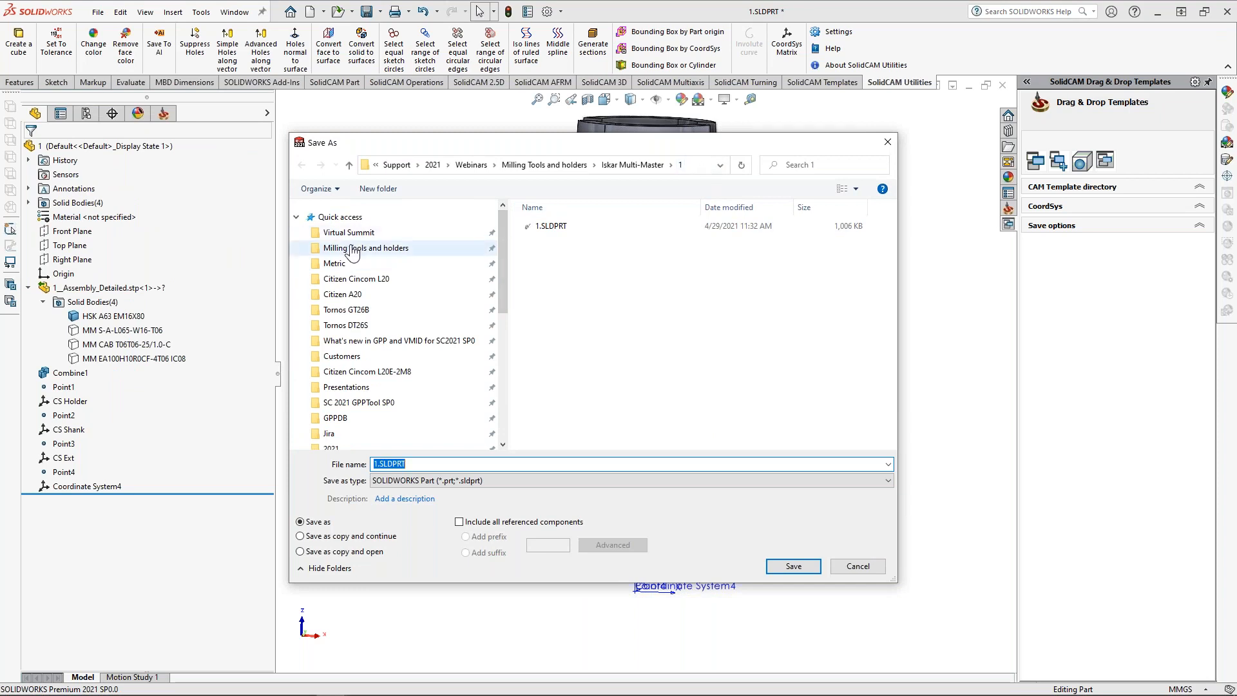
left_click(334, 263)
scroll(575, 424, "down", 5)
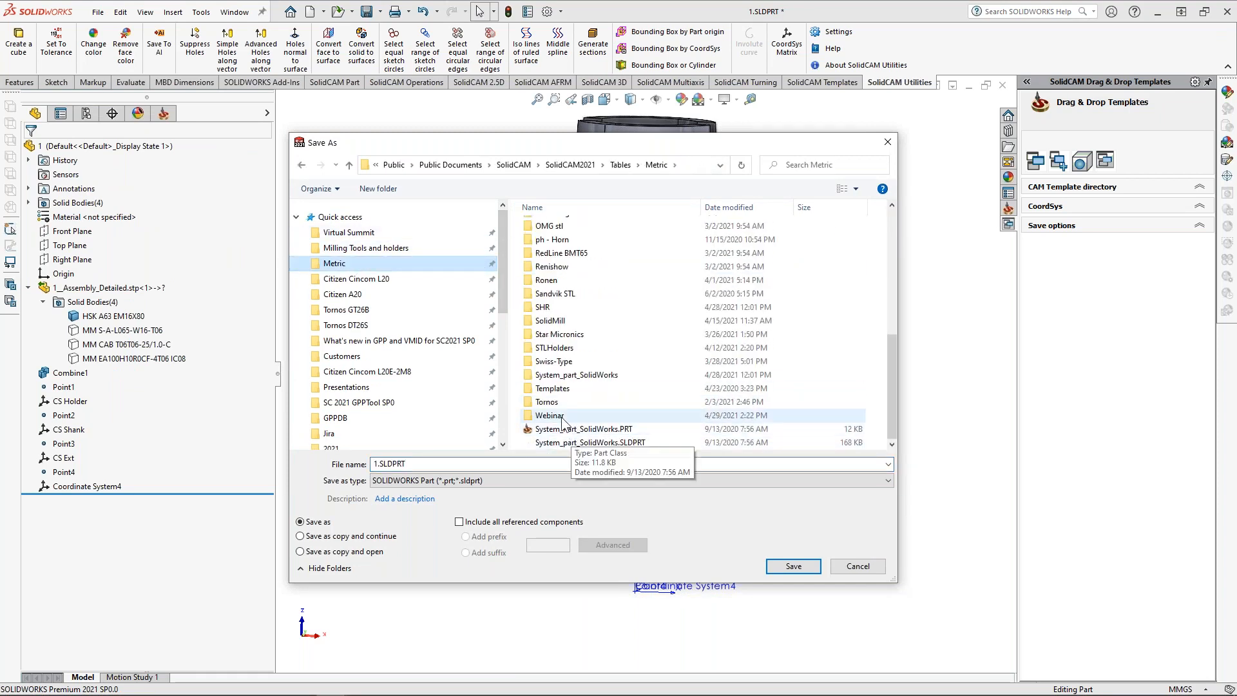
double_click(565, 415)
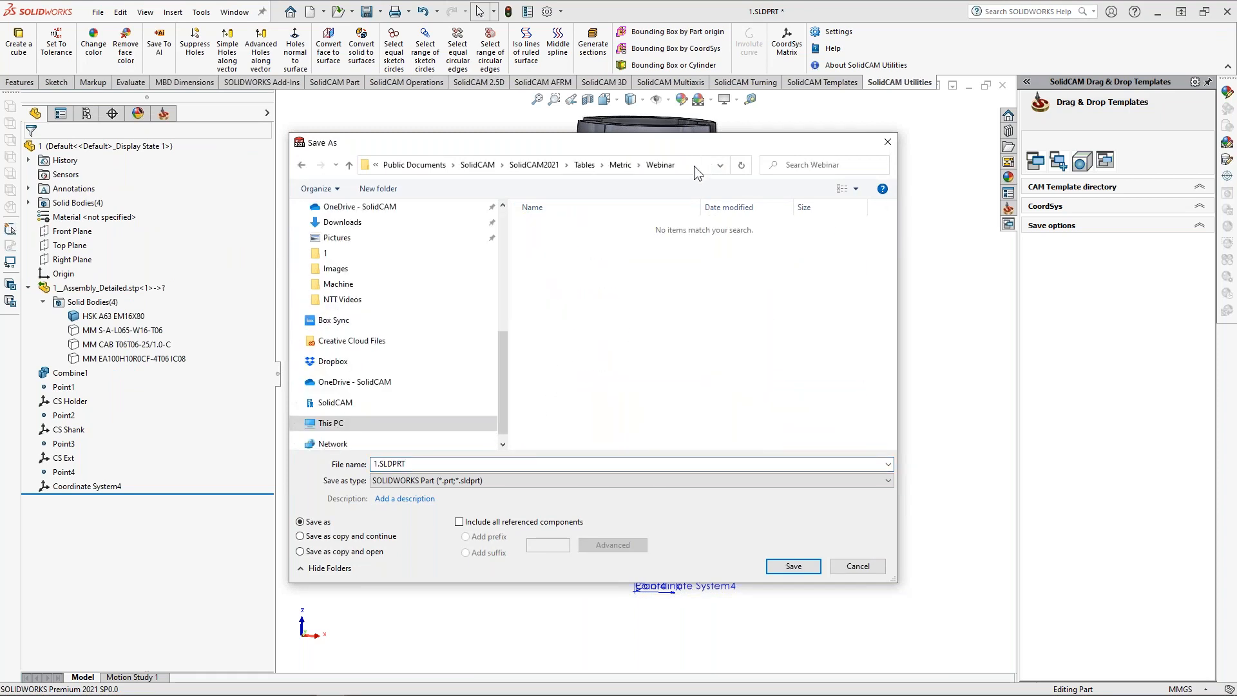
Step: Set the save format to STL and name the file HSK A63 EM16X80
left_click(419, 464)
left_click(403, 481)
left_click(403, 458)
left_click_drag(380, 498, 371, 498)
key("ctrl+v")
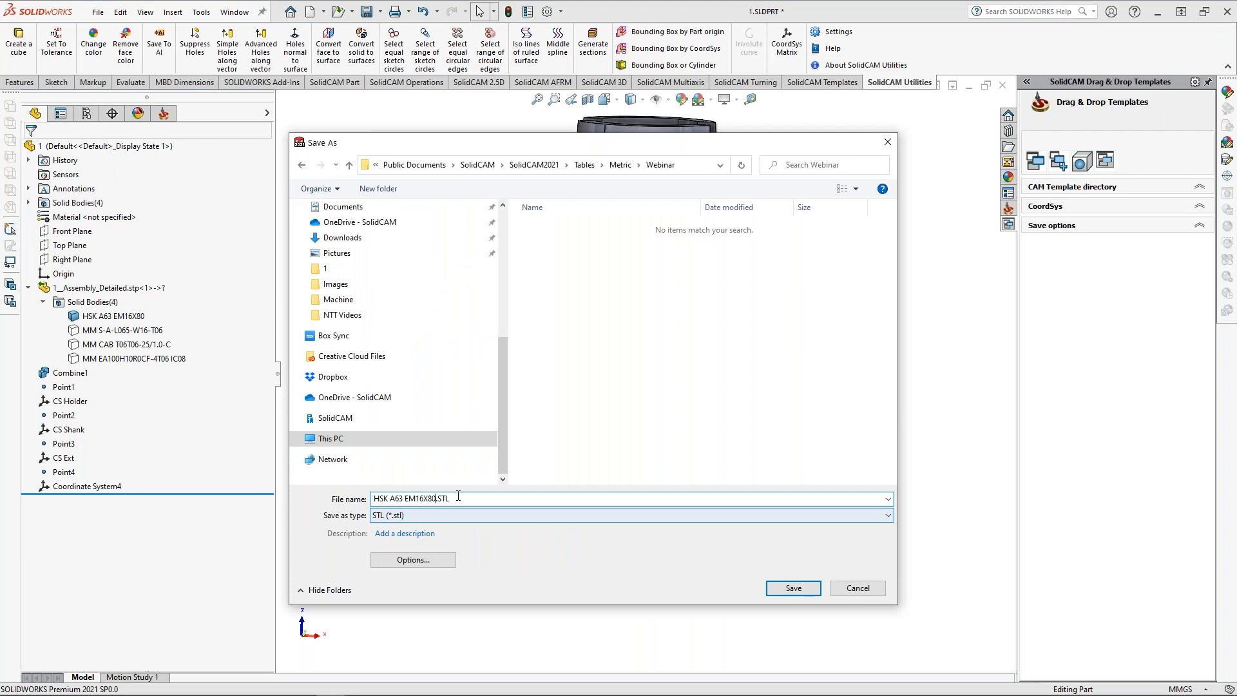
Step: Open the STL export options and use binary output, coarse resolution, and no translation of output data to positive space
left_click(412, 561)
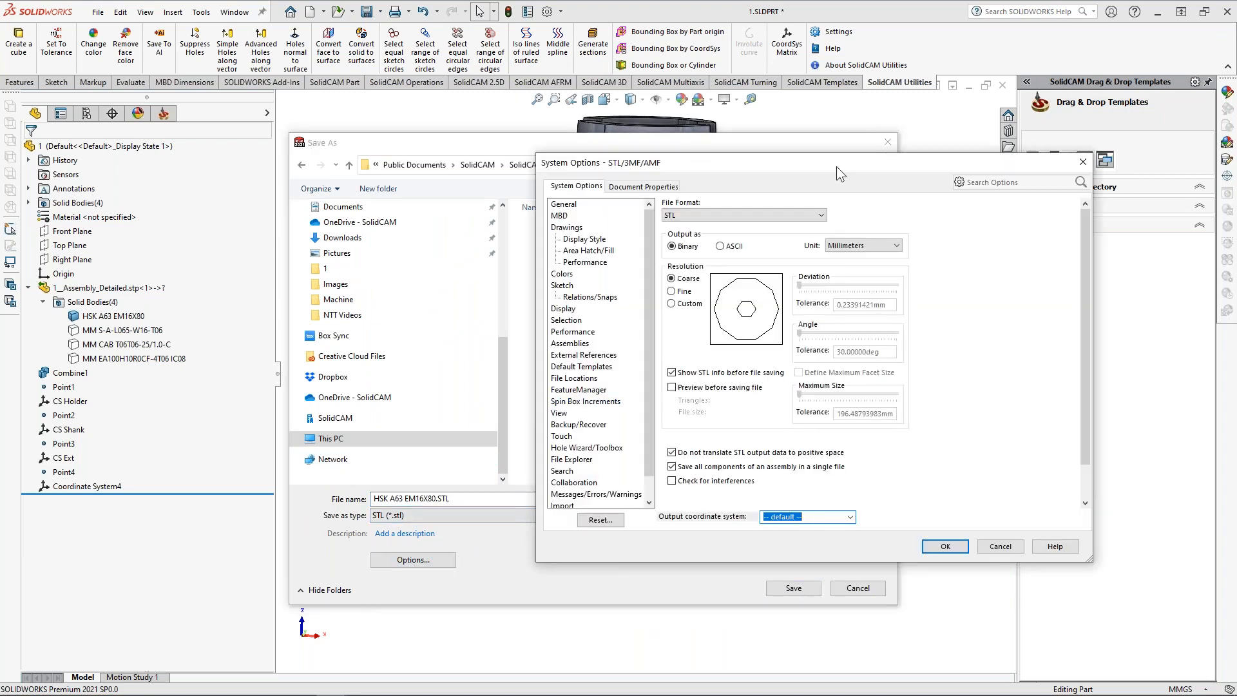
left_click_drag(836, 166, 926, 157)
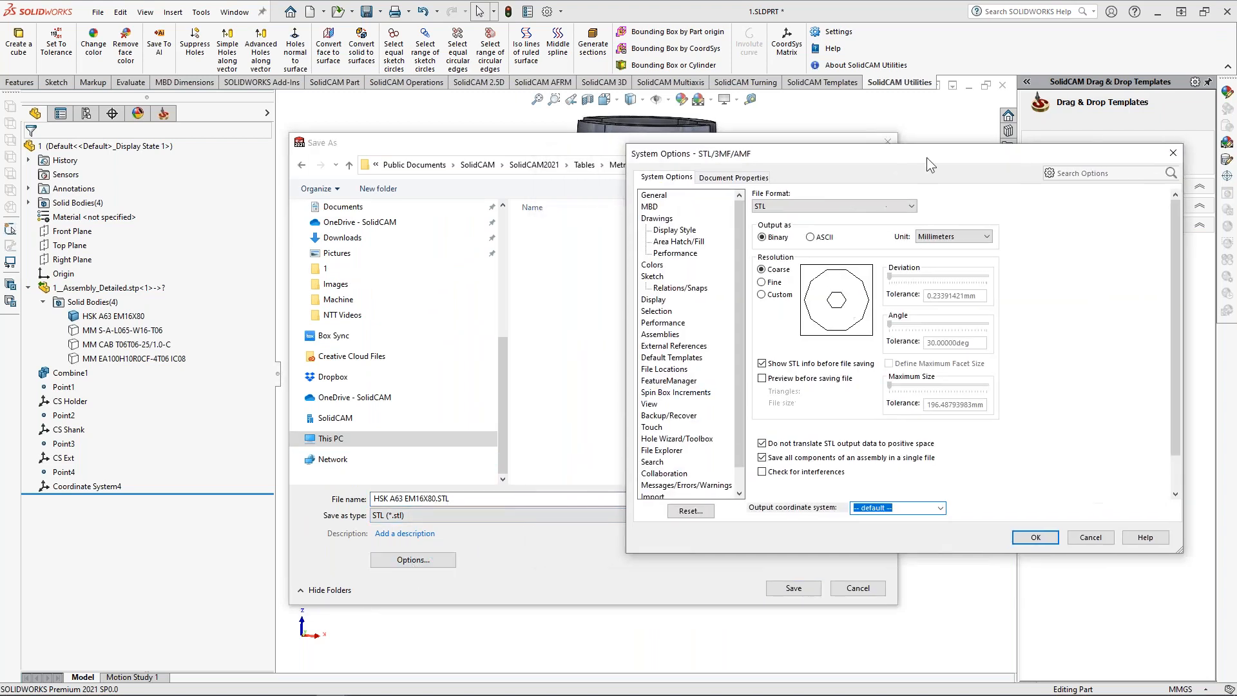
left_click(763, 238)
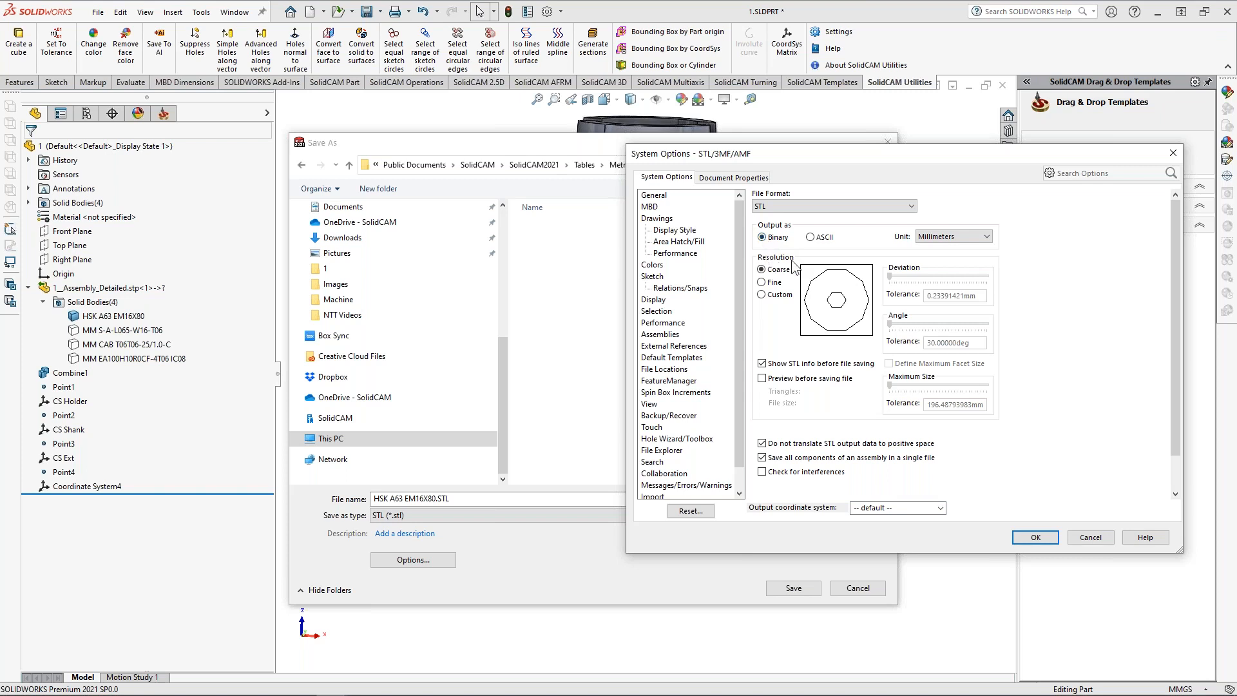
left_click(771, 283)
left_click(761, 269)
left_click(762, 444)
left_click_drag(753, 434, 862, 451)
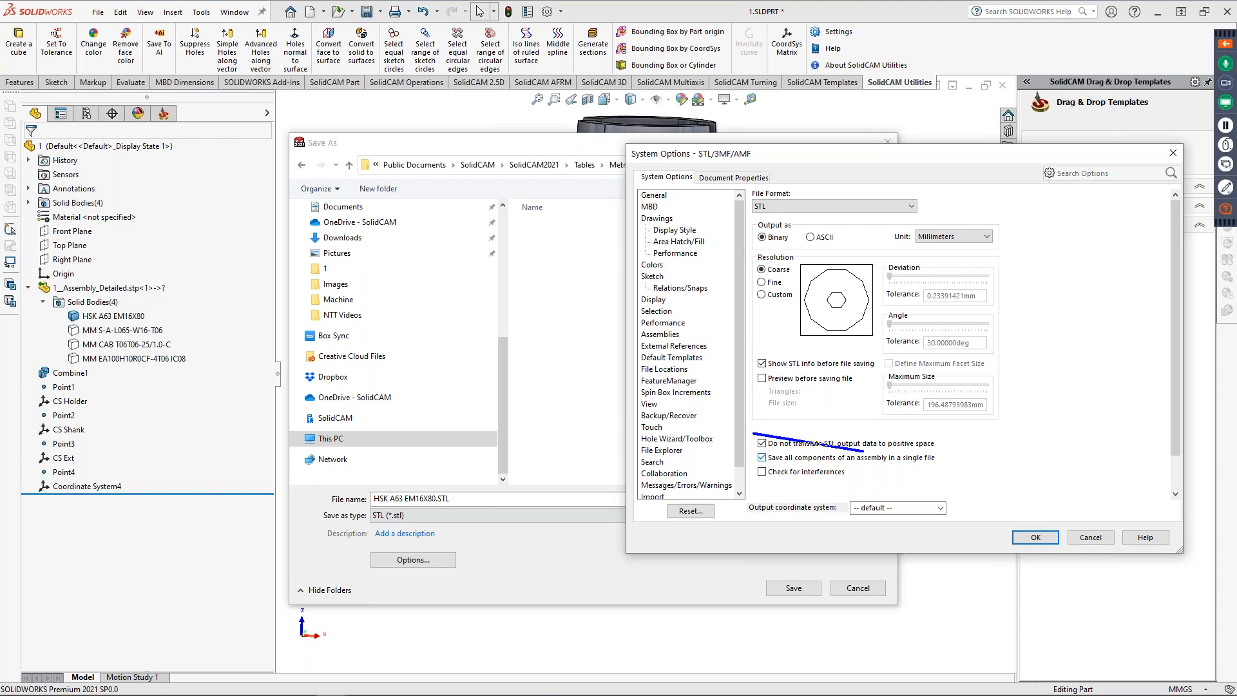
left_click_drag(751, 432, 945, 451)
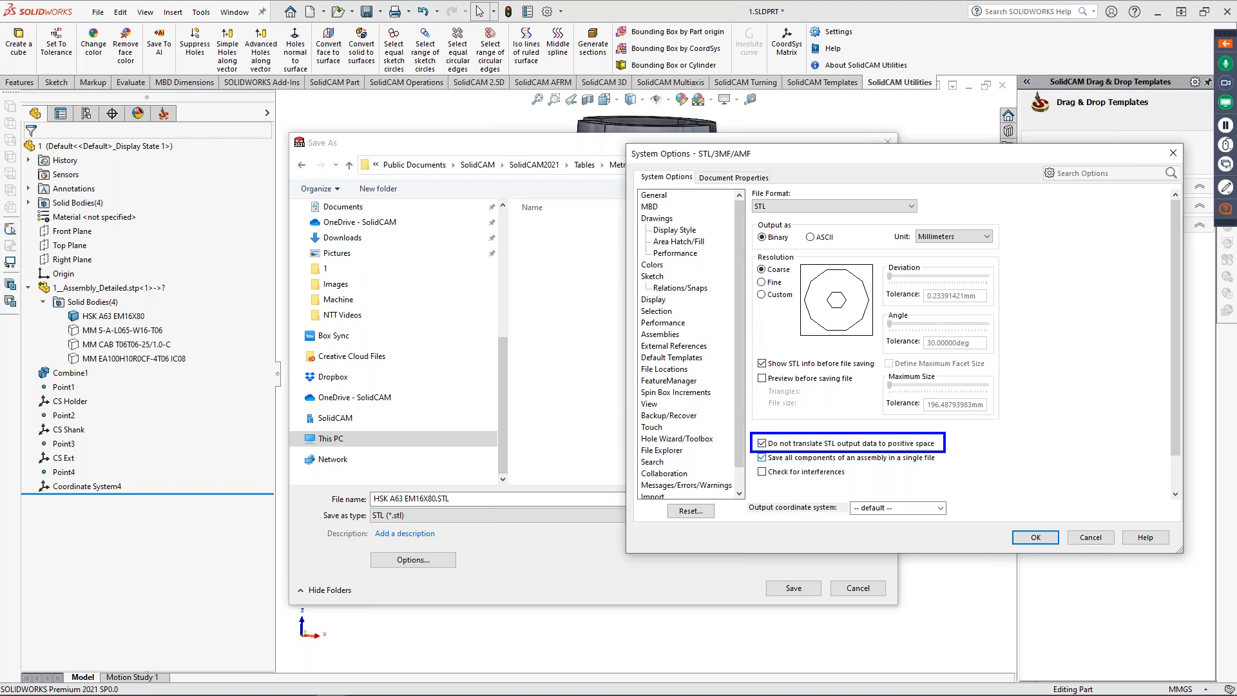
left_click_drag(775, 420, 771, 430)
key("Escape")
Step: Turn off saving all assembly components in a single file, and save the STL with CS Holder as output coordinate system
left_click(763, 456)
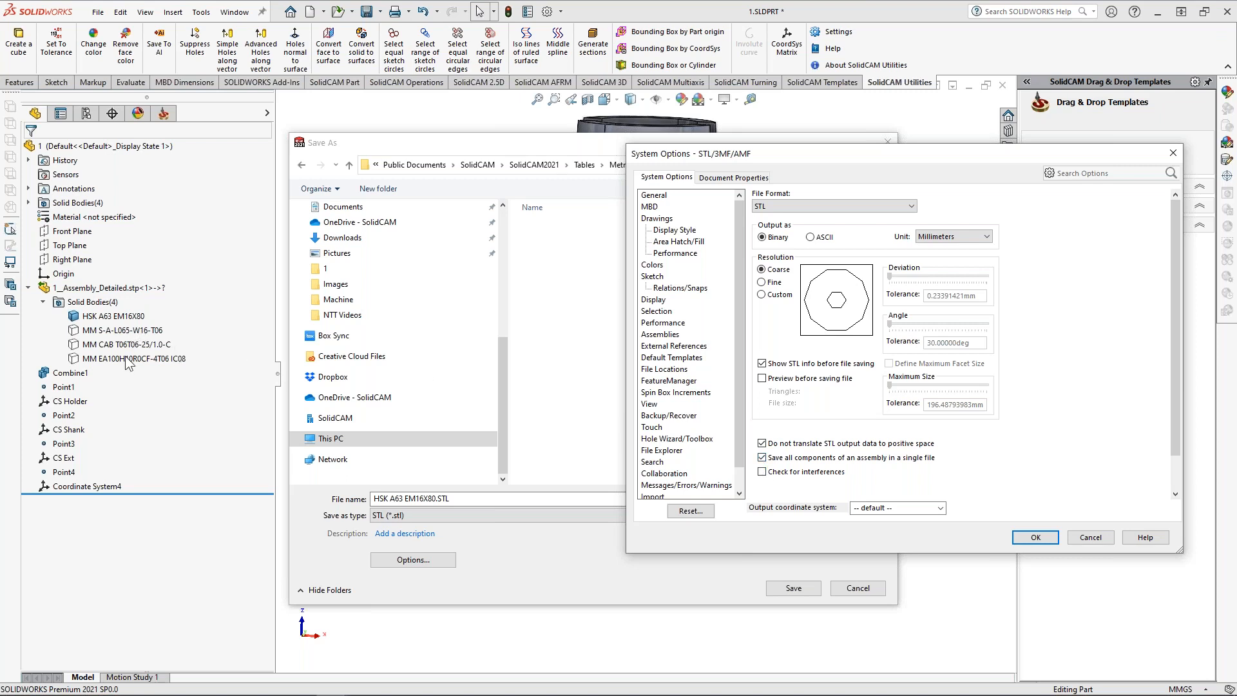
left_click(762, 457)
left_click(940, 508)
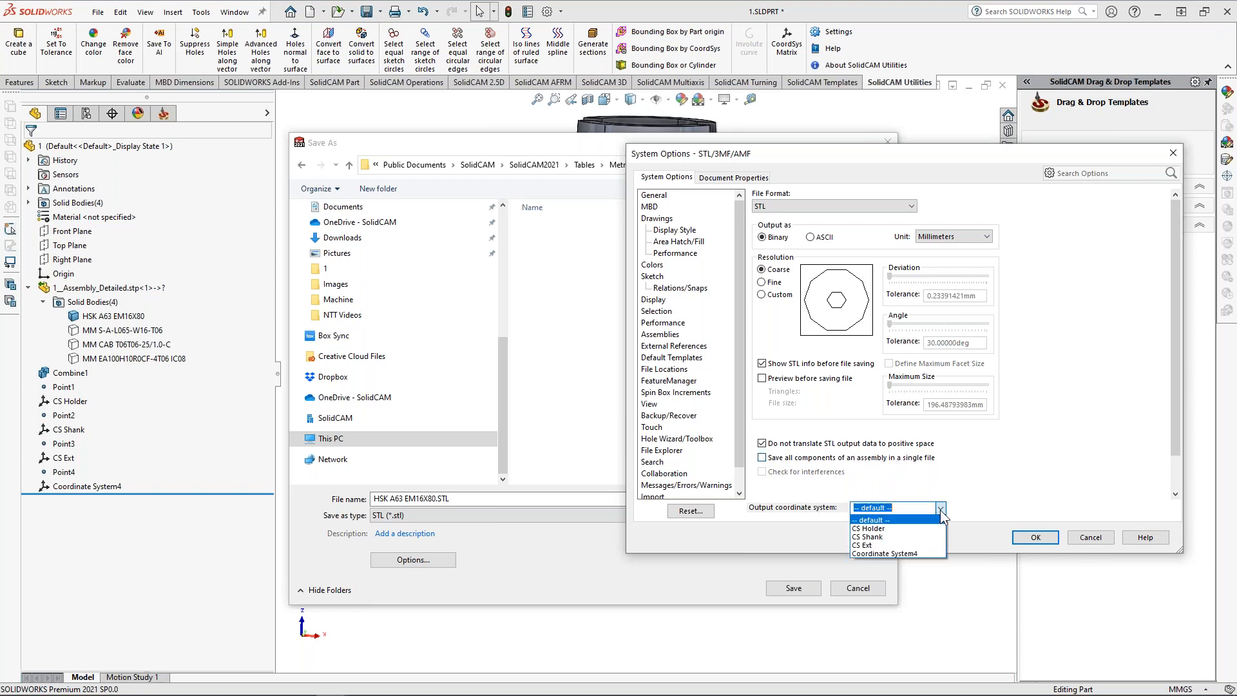
left_click(875, 528)
left_click(1060, 542)
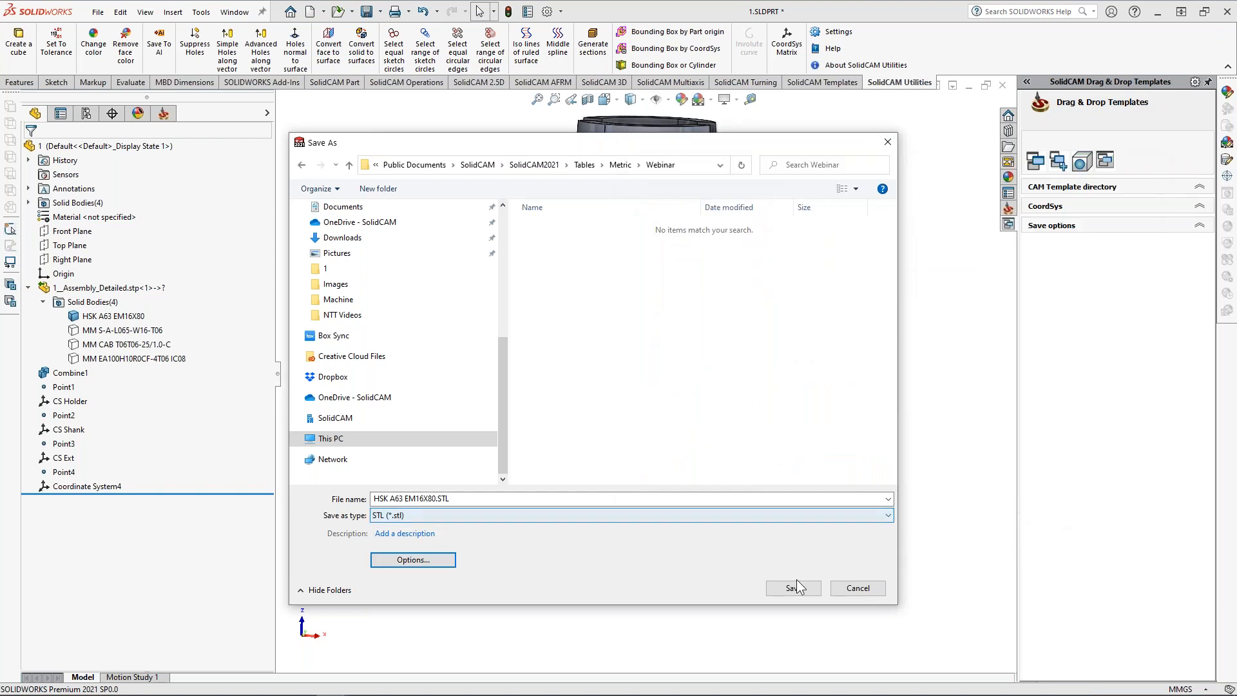
left_click(796, 587)
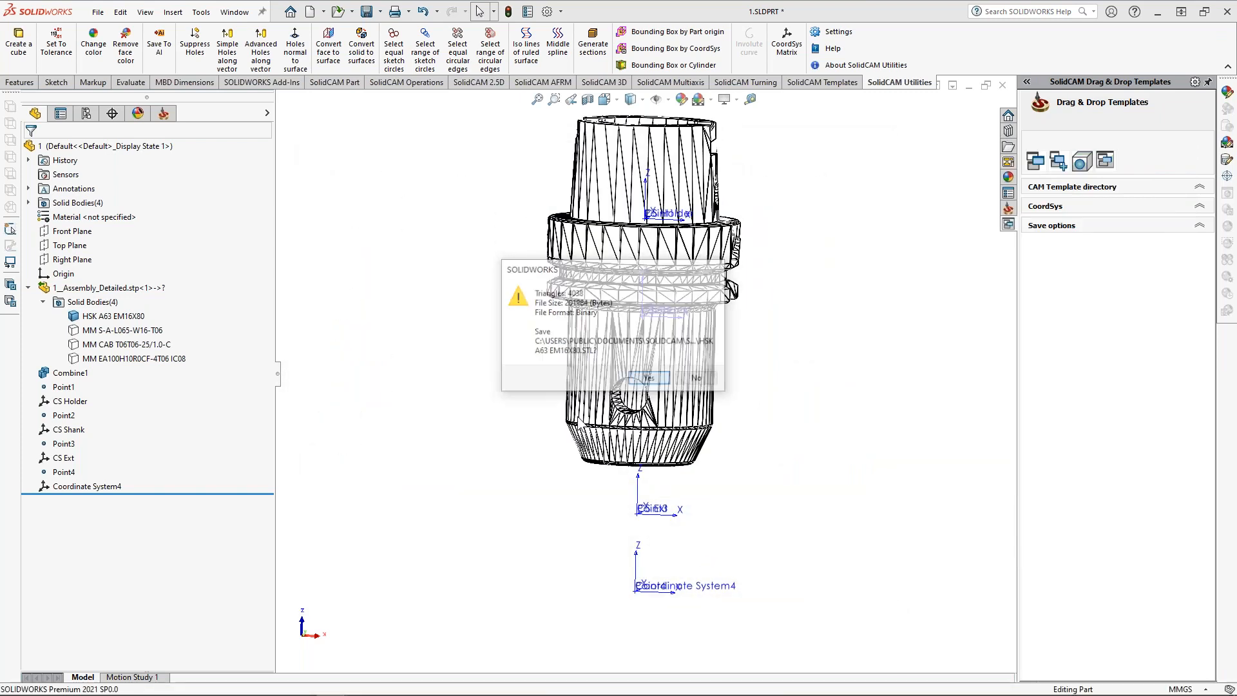
Step: Hide the HSK A63 EM16X80 body and show the MM S-A-L065-W16-T06 body
left_click(121, 316)
left_click(133, 298)
left_click(122, 330)
left_click(137, 316)
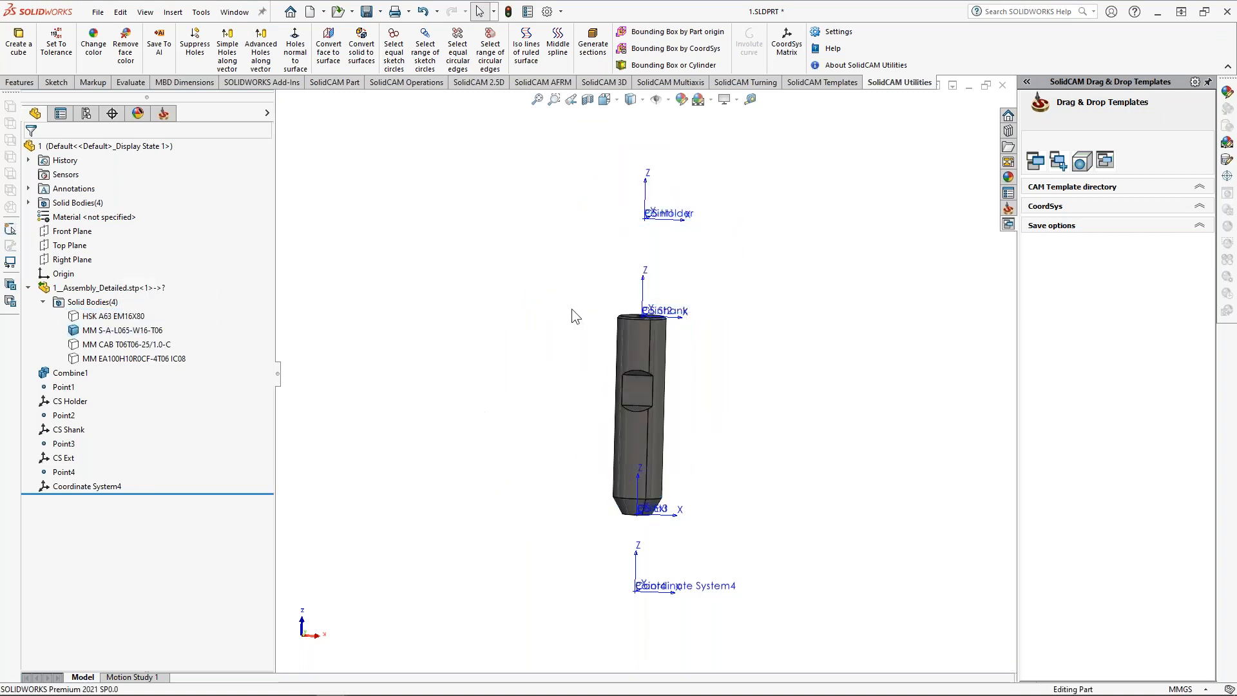
Step: Copy the name of the MM S-A-L065-W16-T06 body from the assembly's solid bodies
left_click(97, 13)
key("Escape")
double_click(125, 328)
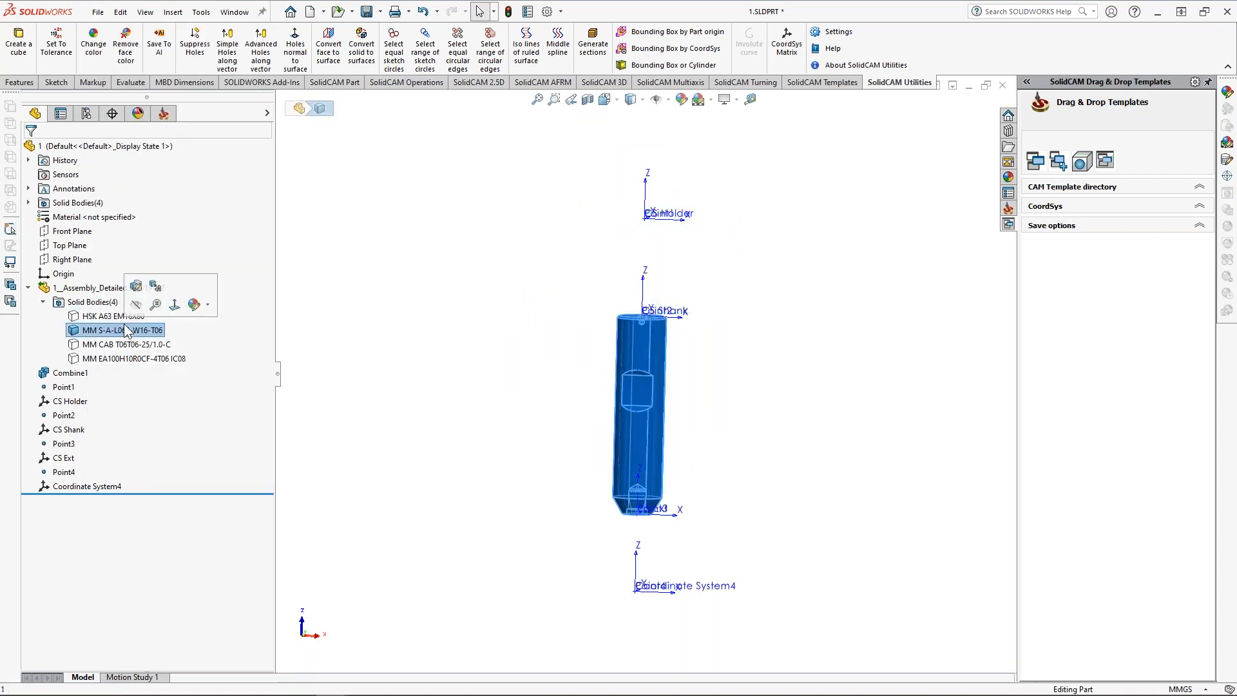
left_click(389, 330)
Step: Start saving the part in the Metric tables' Webinar folder as an STL named MM S-A-L065-W16-T06
left_click(98, 12)
left_click(119, 168)
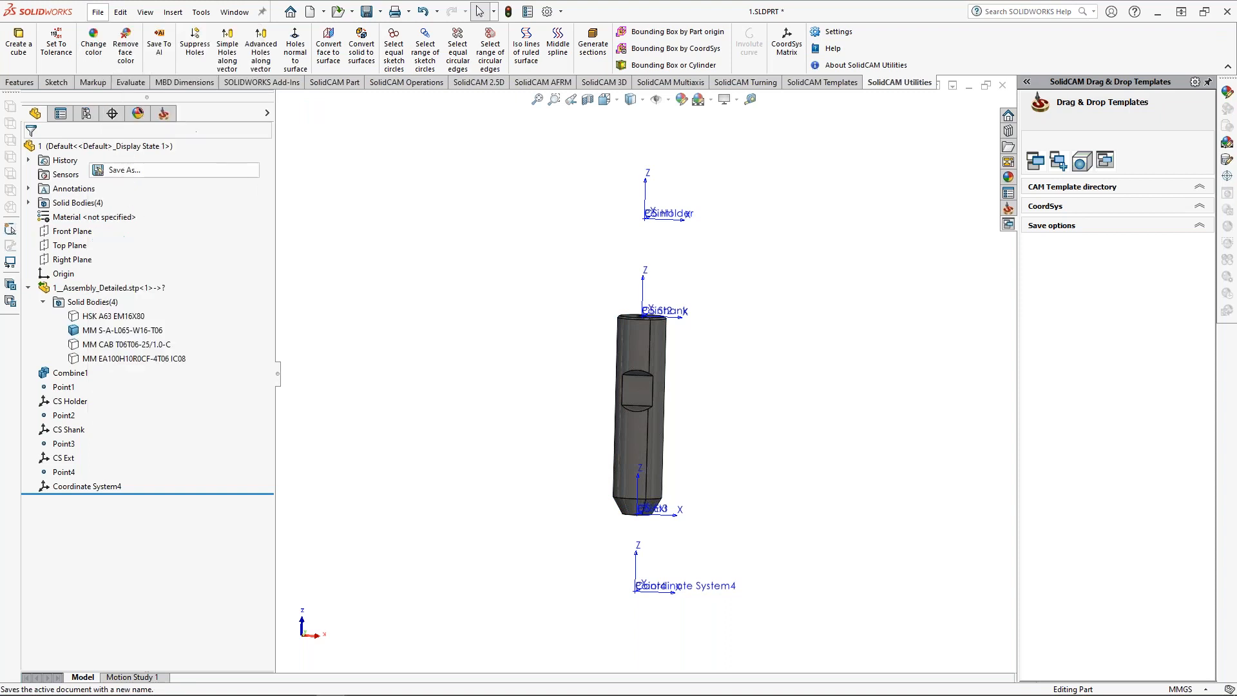
left_click_drag(503, 336, 503, 215)
left_click(387, 261)
scroll(559, 335, "down", 5)
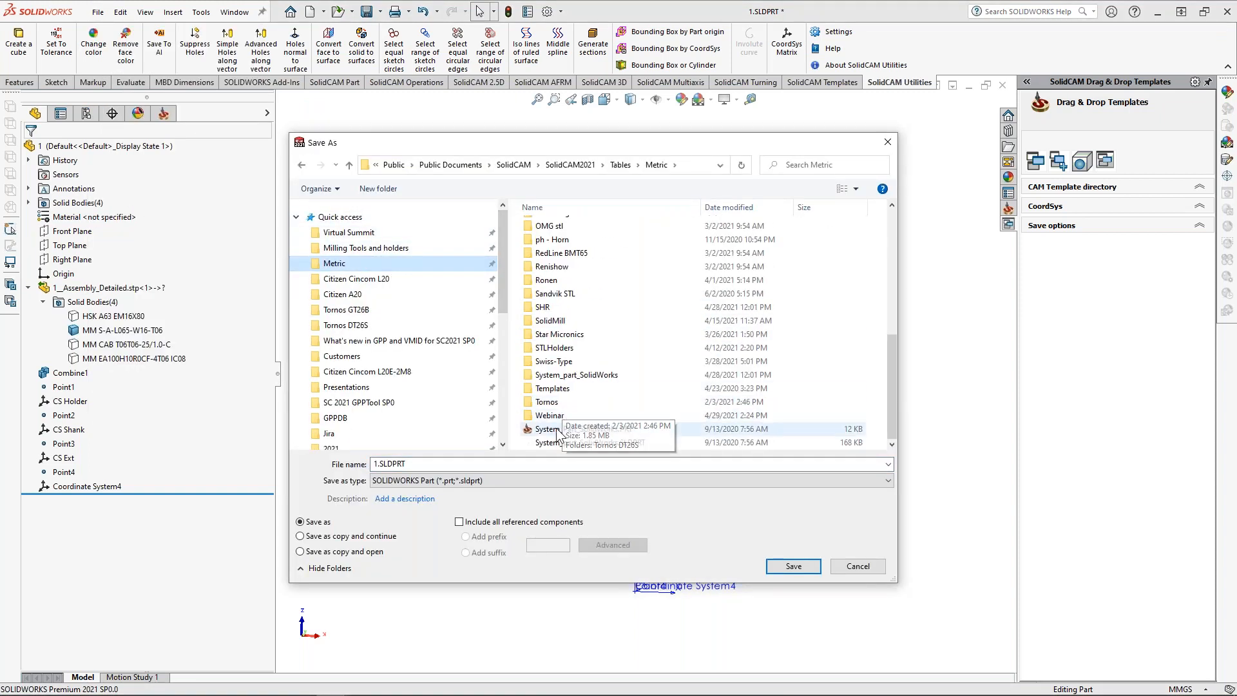
double_click(553, 416)
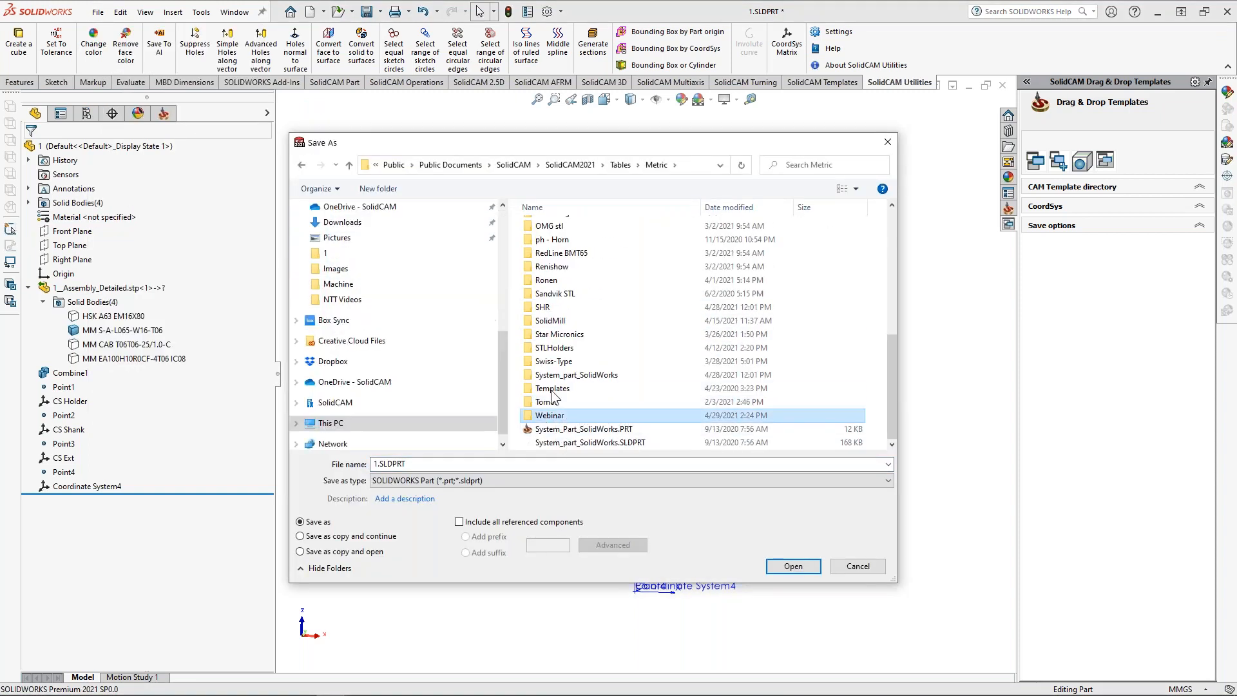
left_click(438, 481)
left_click(445, 458)
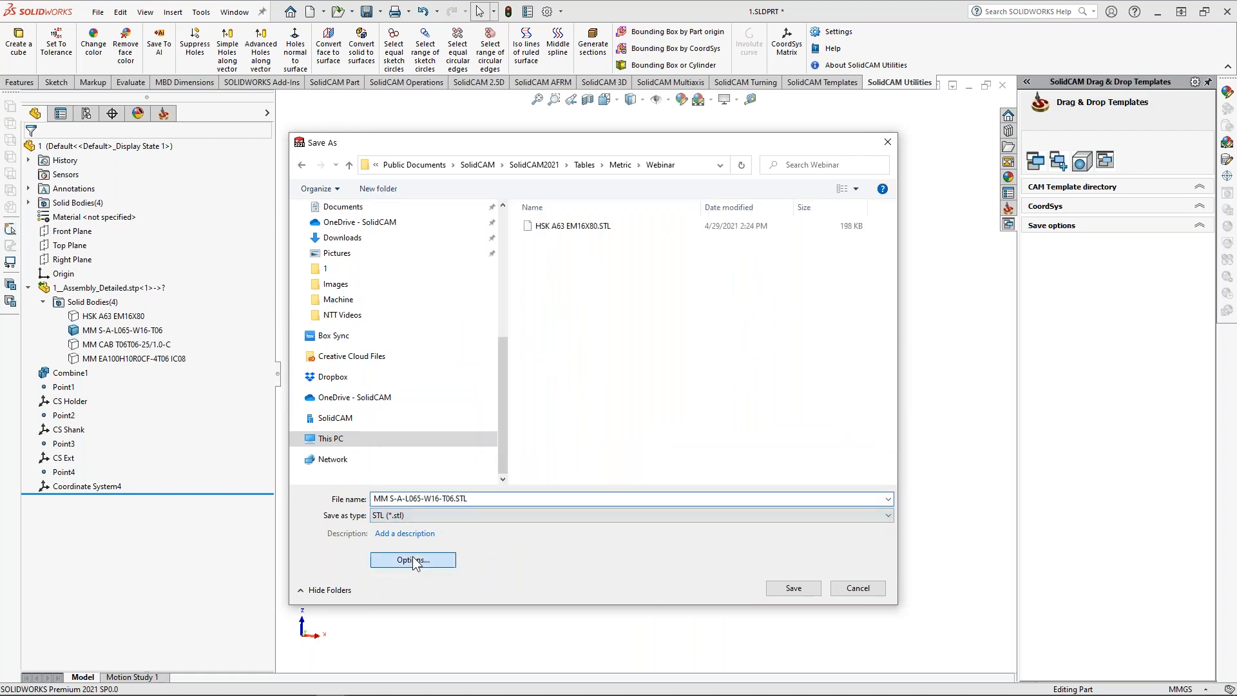
Step: Set the STL output coordinate system to CS Shank and save the file
left_click(412, 558)
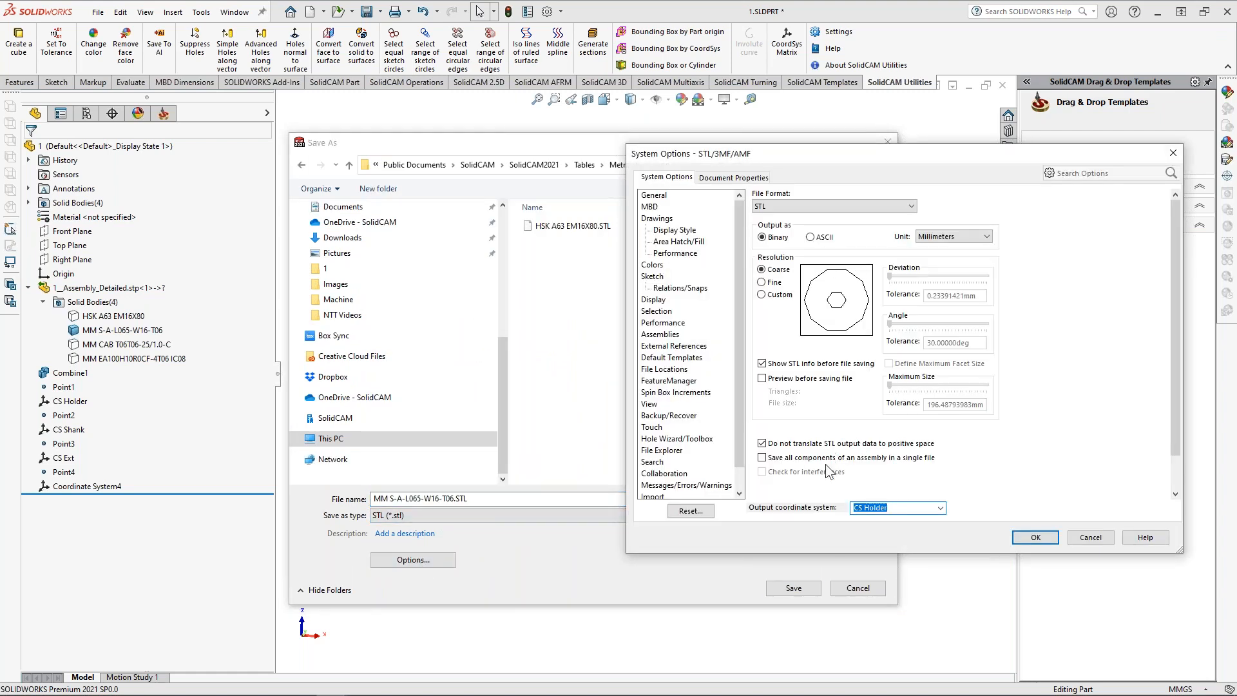
left_click(941, 508)
left_click(889, 536)
left_click(1032, 537)
left_click(794, 587)
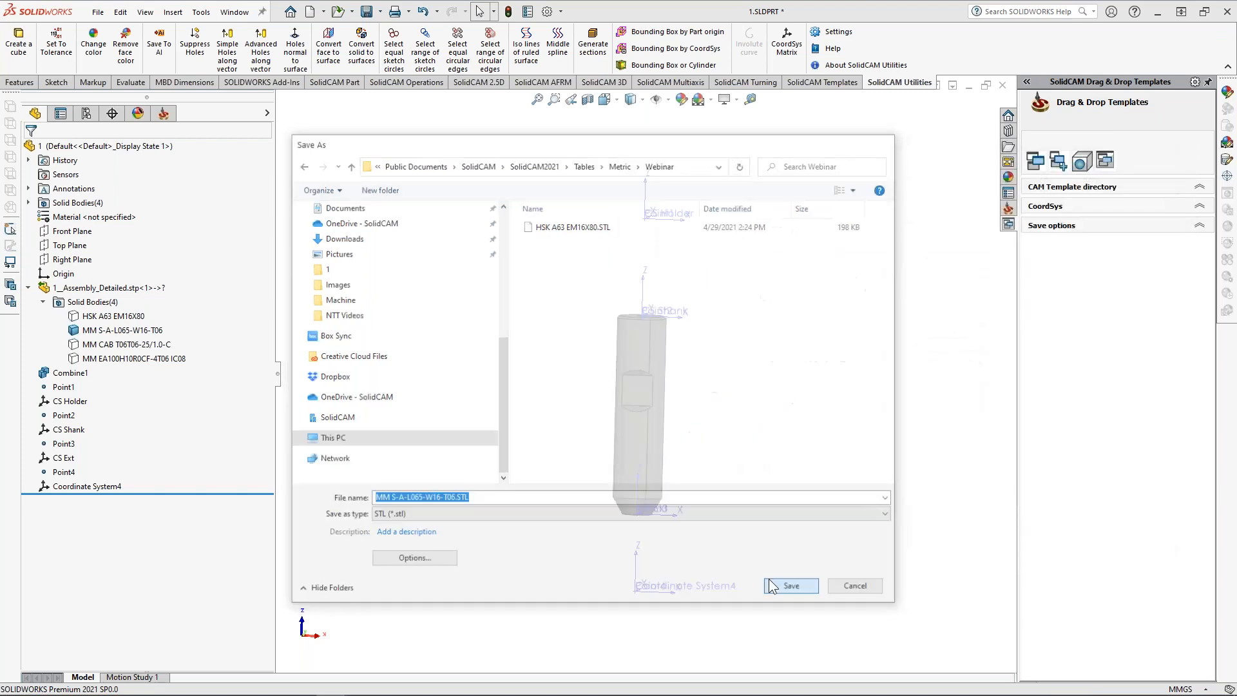
left_click(640, 383)
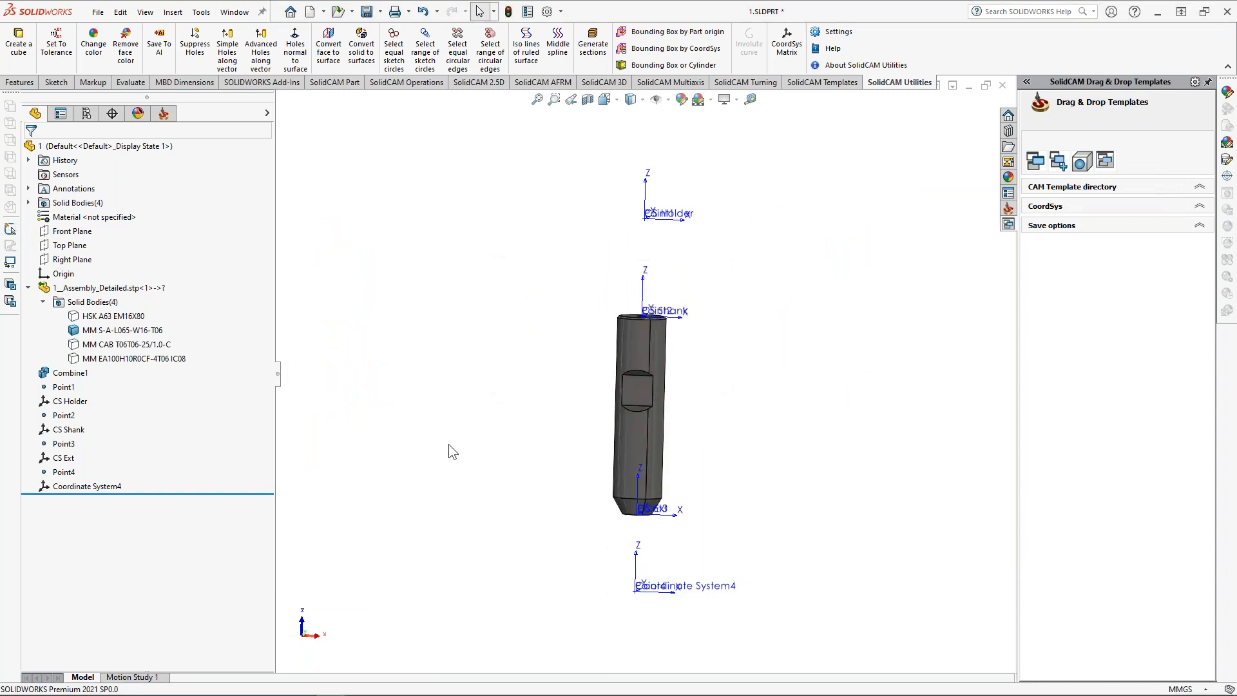
Step: Hide the MM S-A-L065-W16-T06 body and show the MM CAB T06T06-25/1.0-C body
left_click(105, 326)
left_click(108, 306)
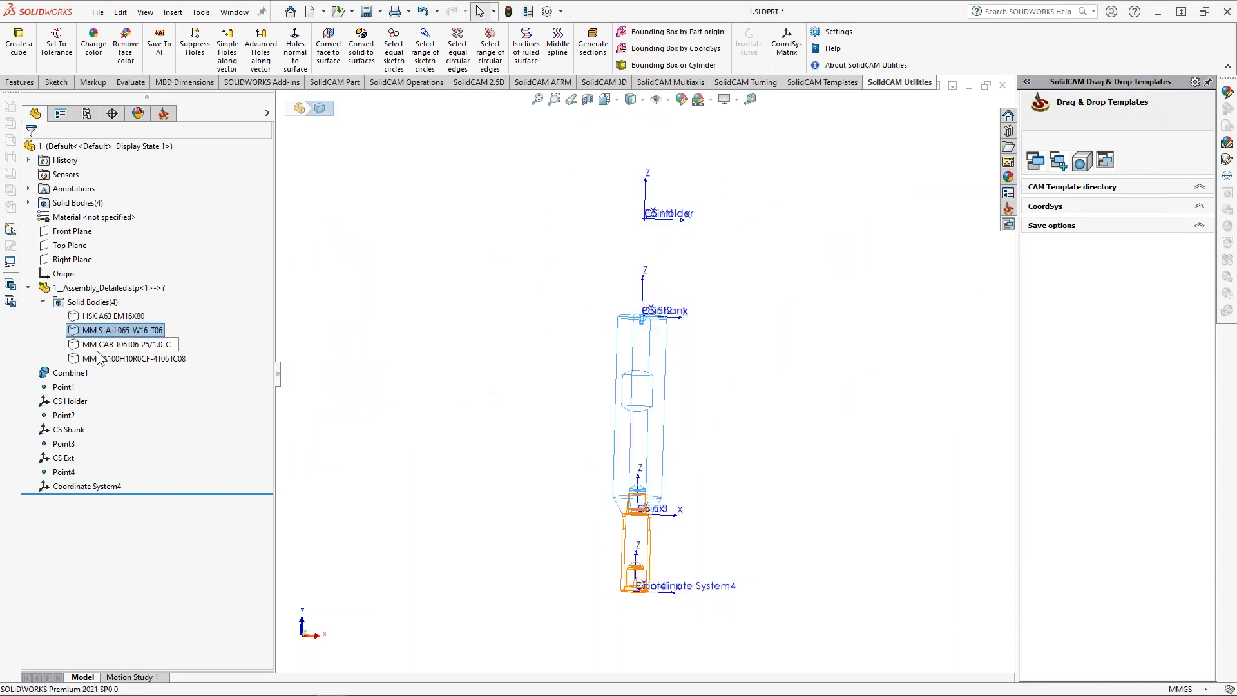
left_click(99, 344)
left_click(108, 330)
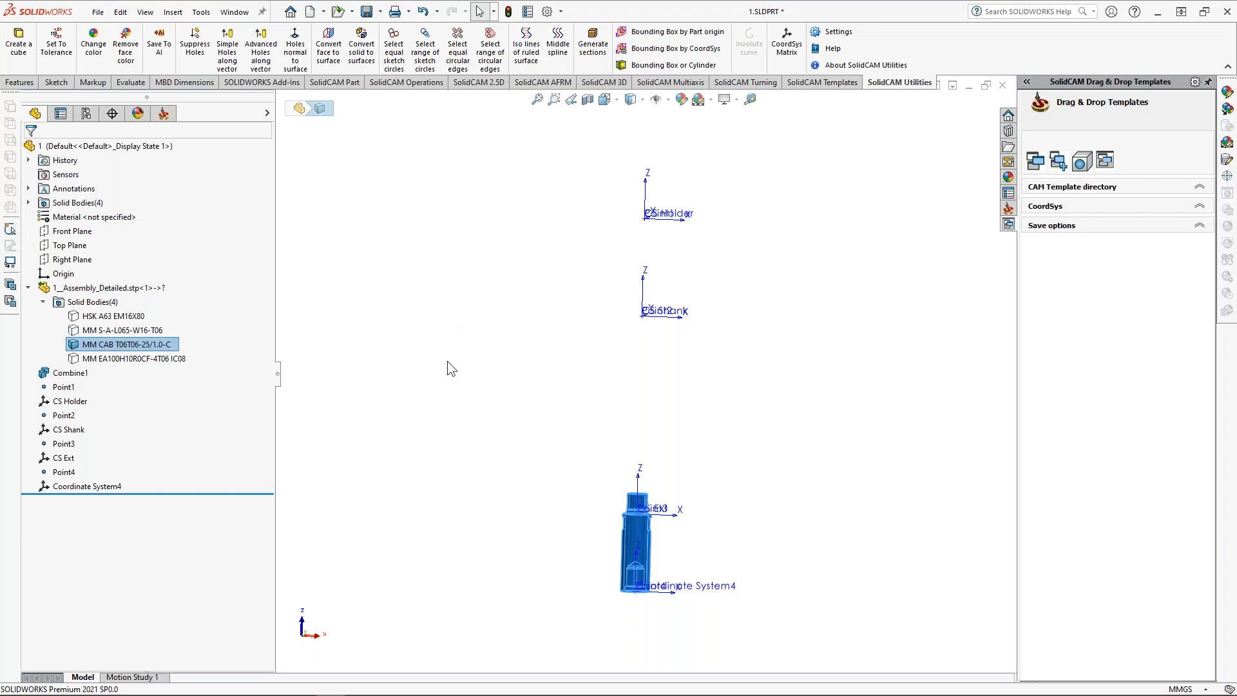
left_click(468, 430)
left_click(97, 12)
left_click(245, 171)
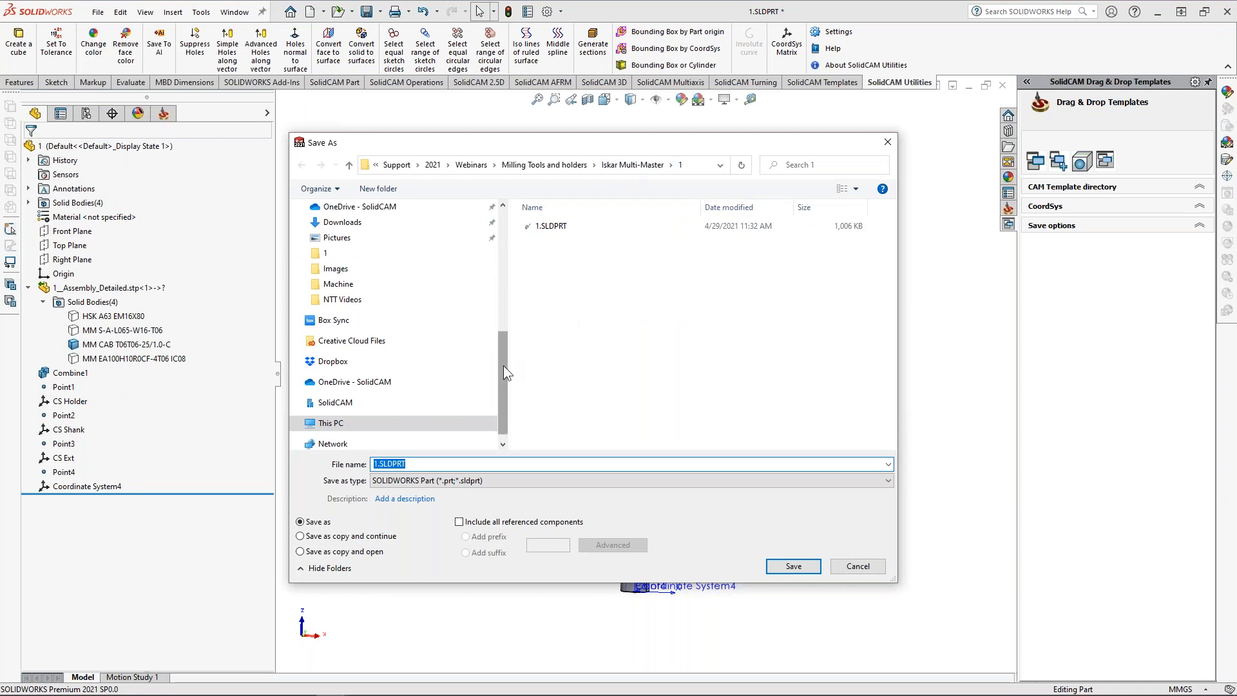
left_click_drag(504, 365, 479, 237)
left_click(334, 263)
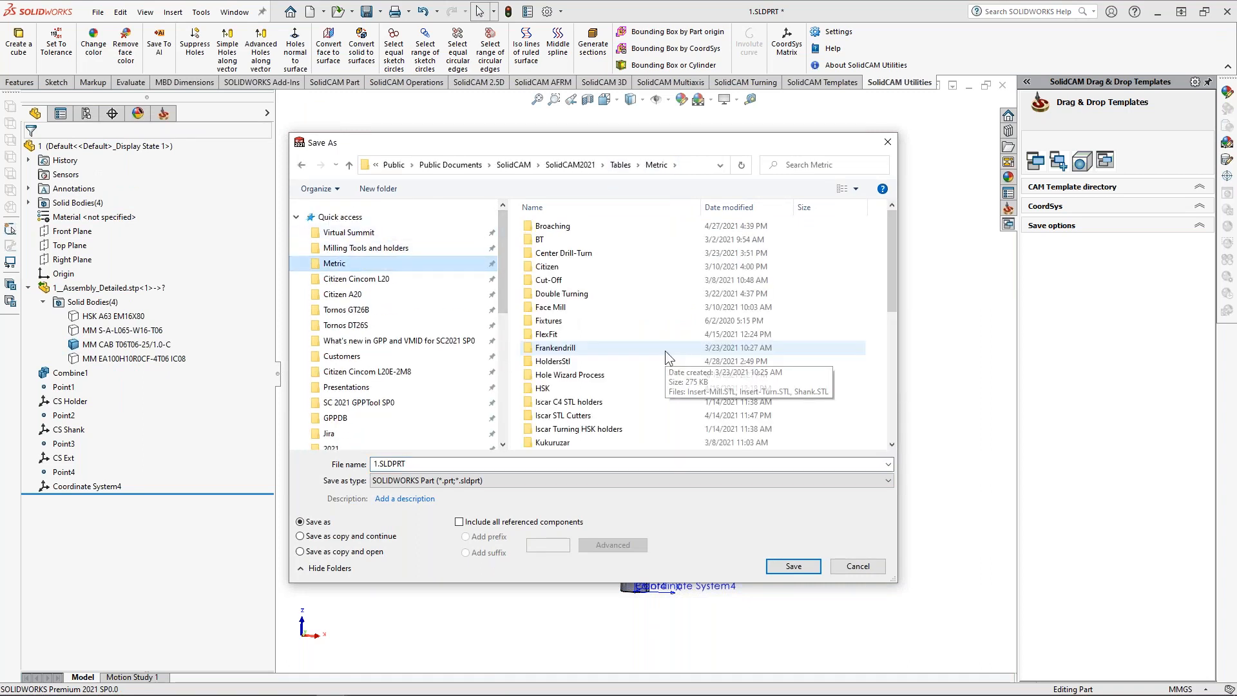
scroll(640, 413, "down", 1)
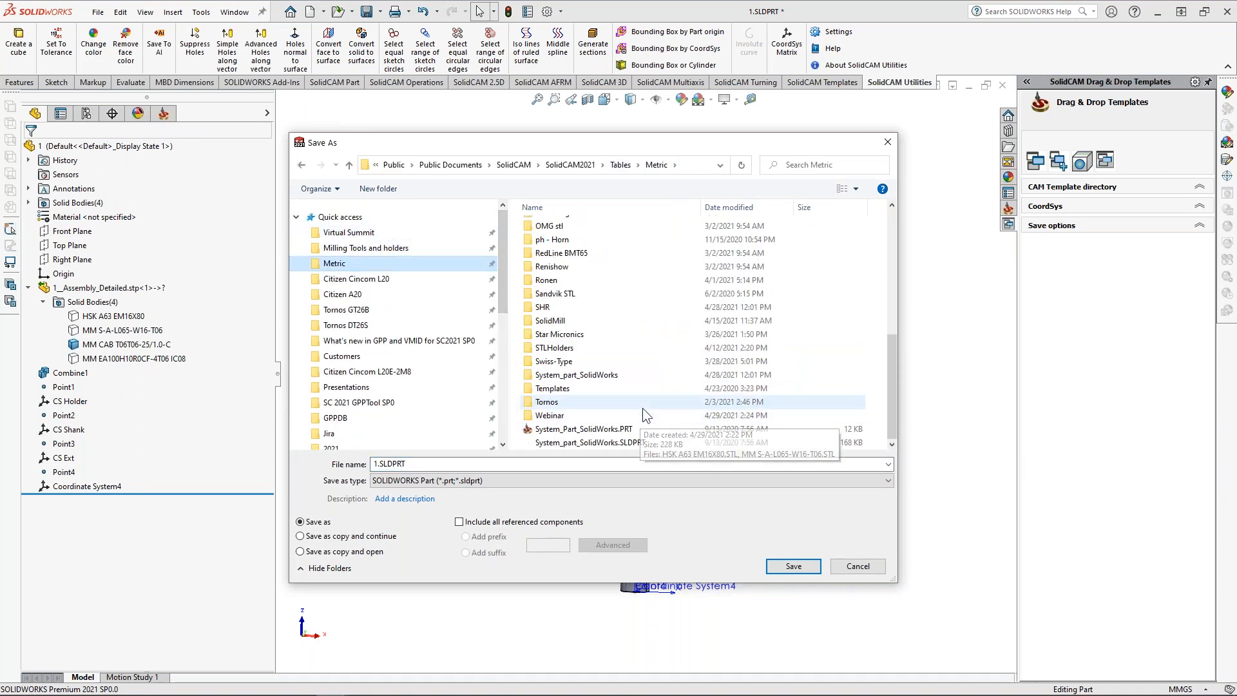
double_click(545, 416)
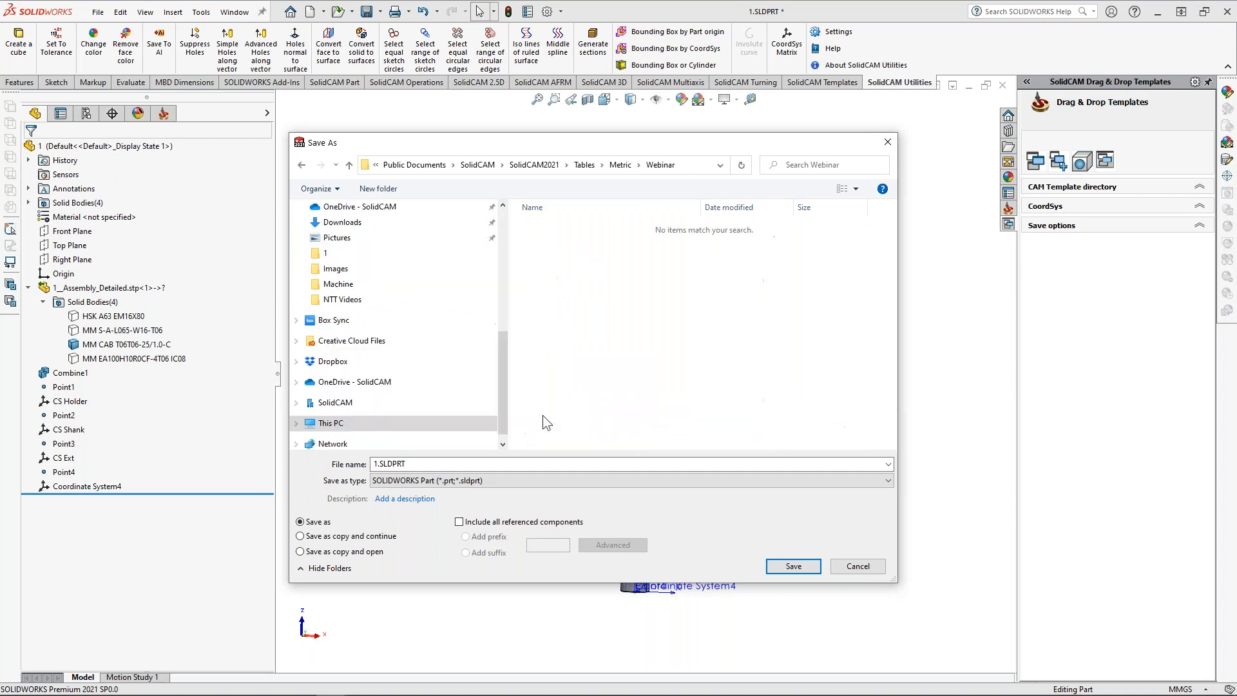
left_click(438, 481)
left_click(419, 458)
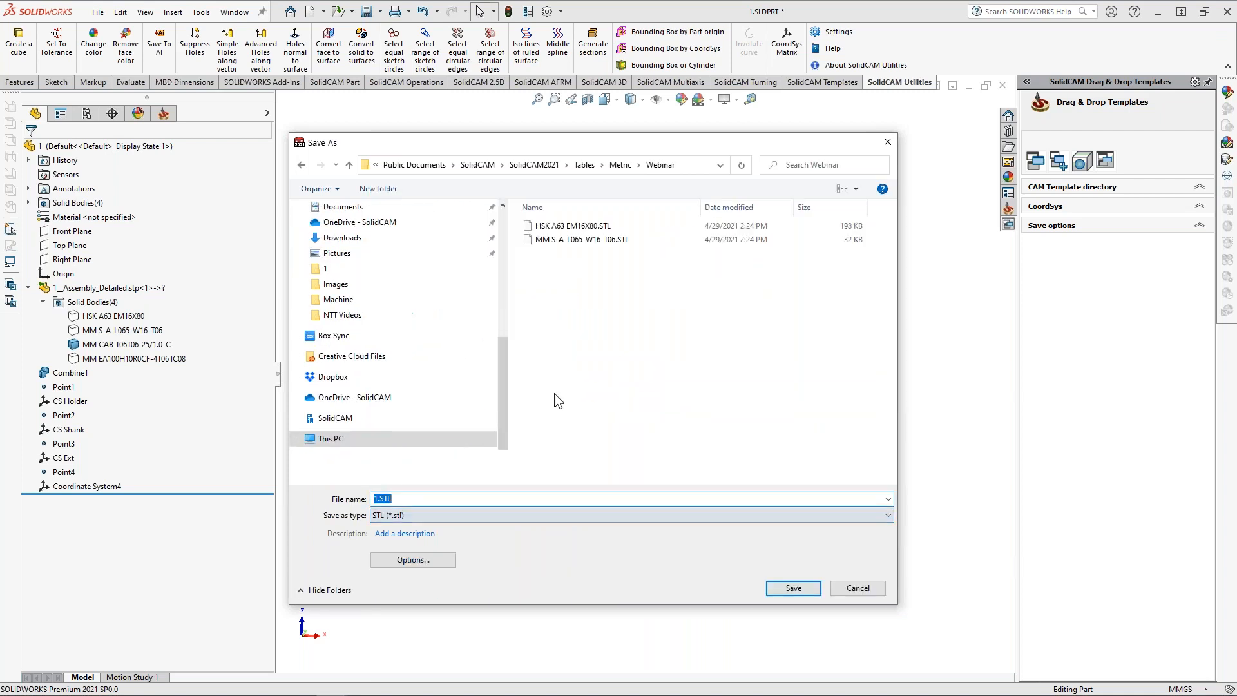
left_click(602, 240)
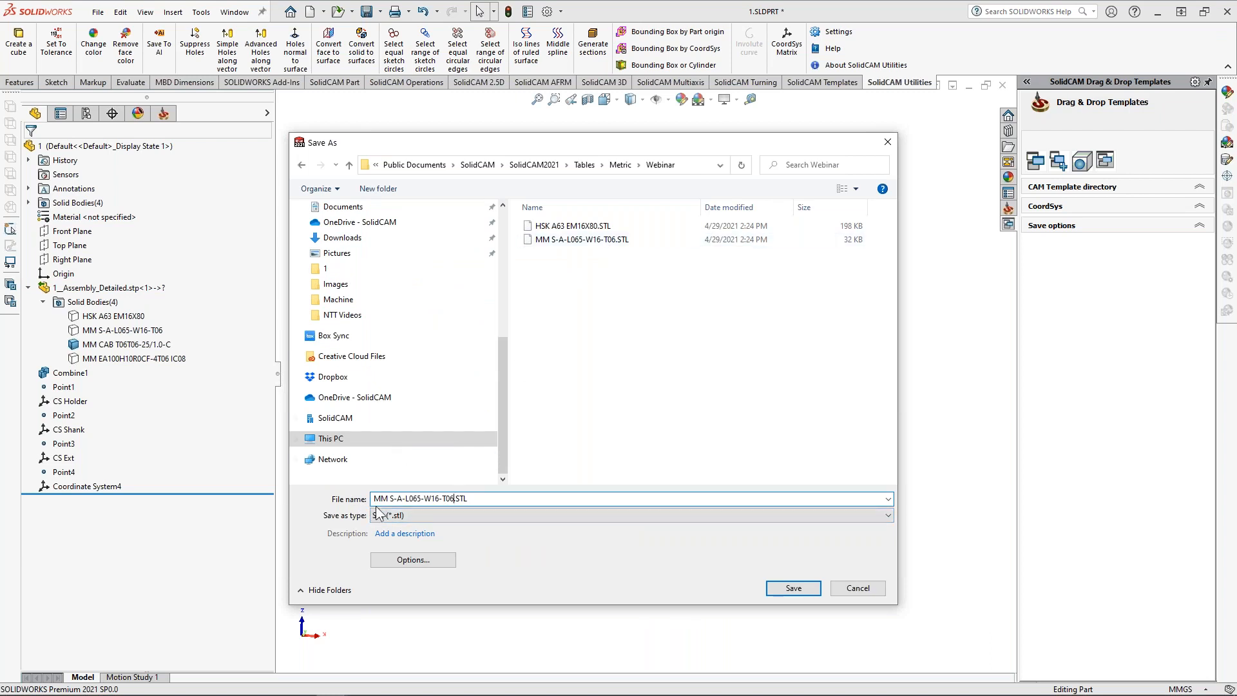
left_click(838, 588)
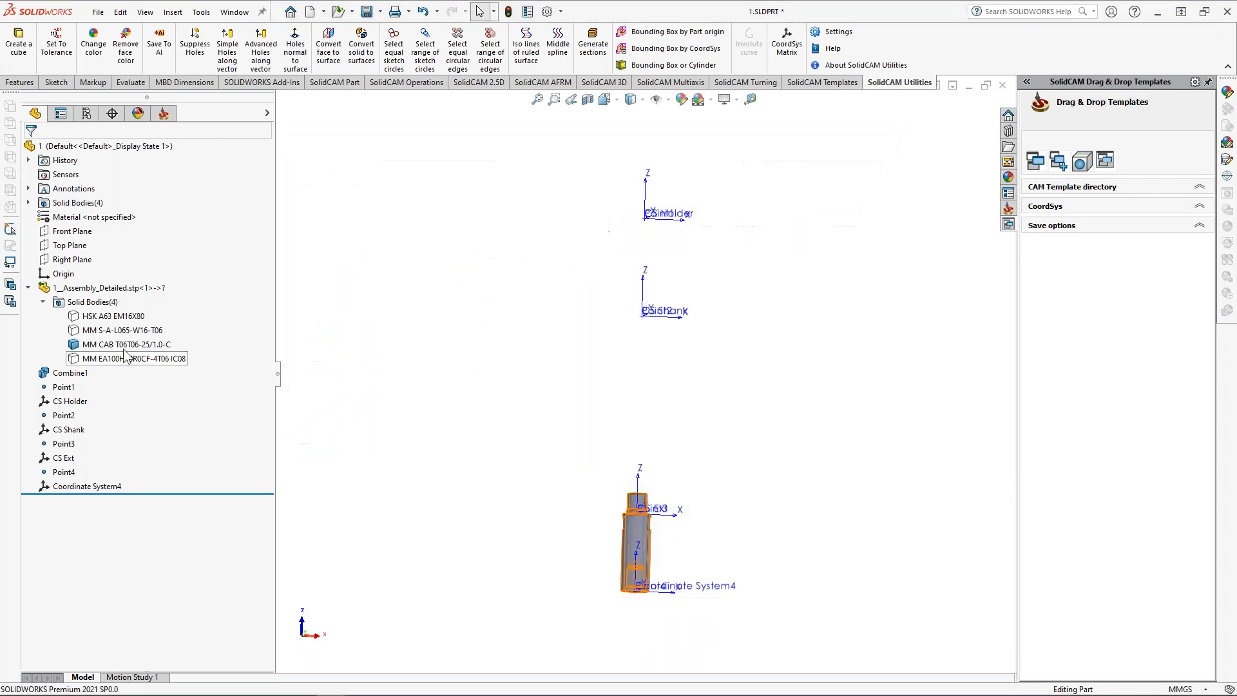
Step: Copy the name of the MM CAB T06T06-25/1.0-C body from the assembly's solid bodies
double_click(129, 344)
key("ctrl+c")
left_click(405, 341)
Step: Start saving the part in the Metric tables' Webinar folder as an STL named MM CAB T06T06-25.1.0-C
left_click(98, 11)
left_click(119, 170)
left_click_drag(502, 341, 500, 202)
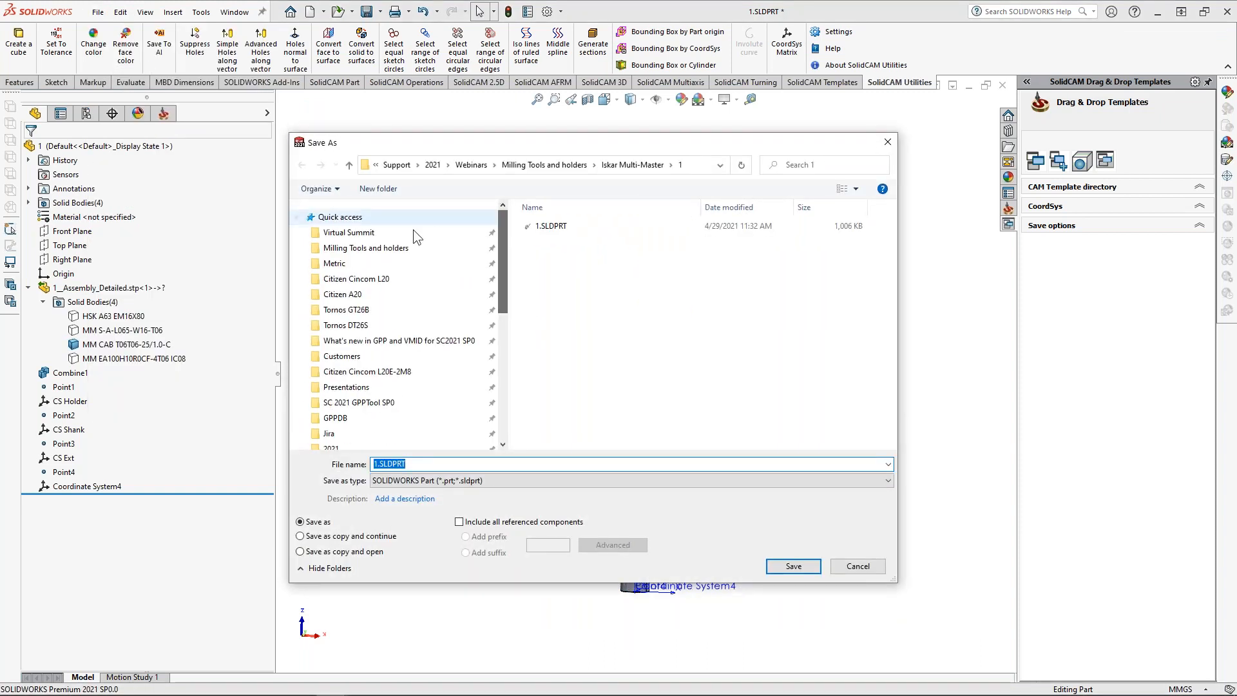
left_click(354, 263)
scroll(567, 412, "down", 6)
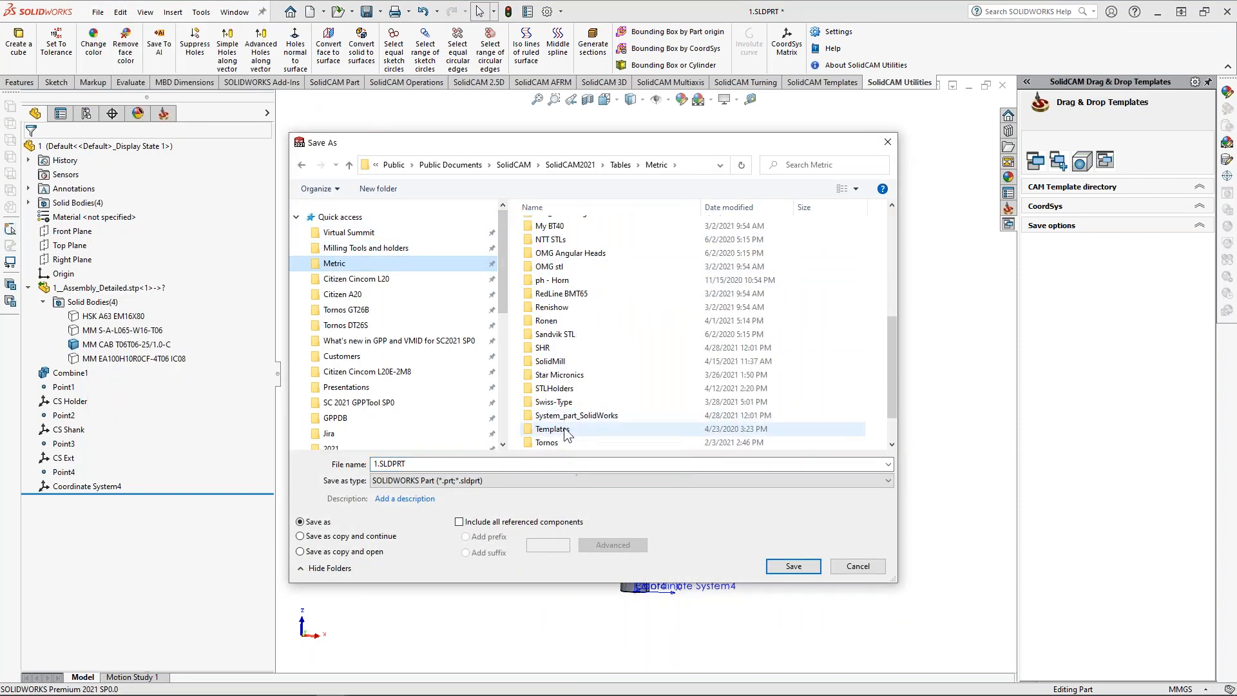
double_click(561, 422)
left_click(416, 480)
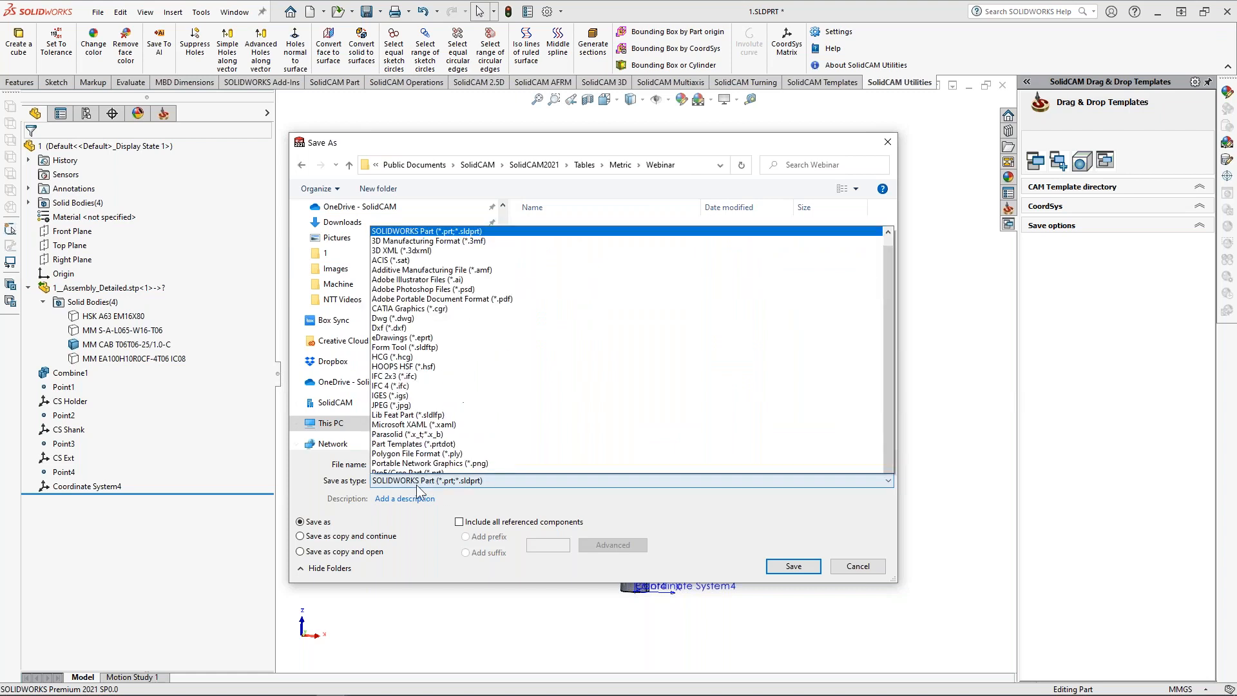
left_click(397, 459)
key("ctrl+v")
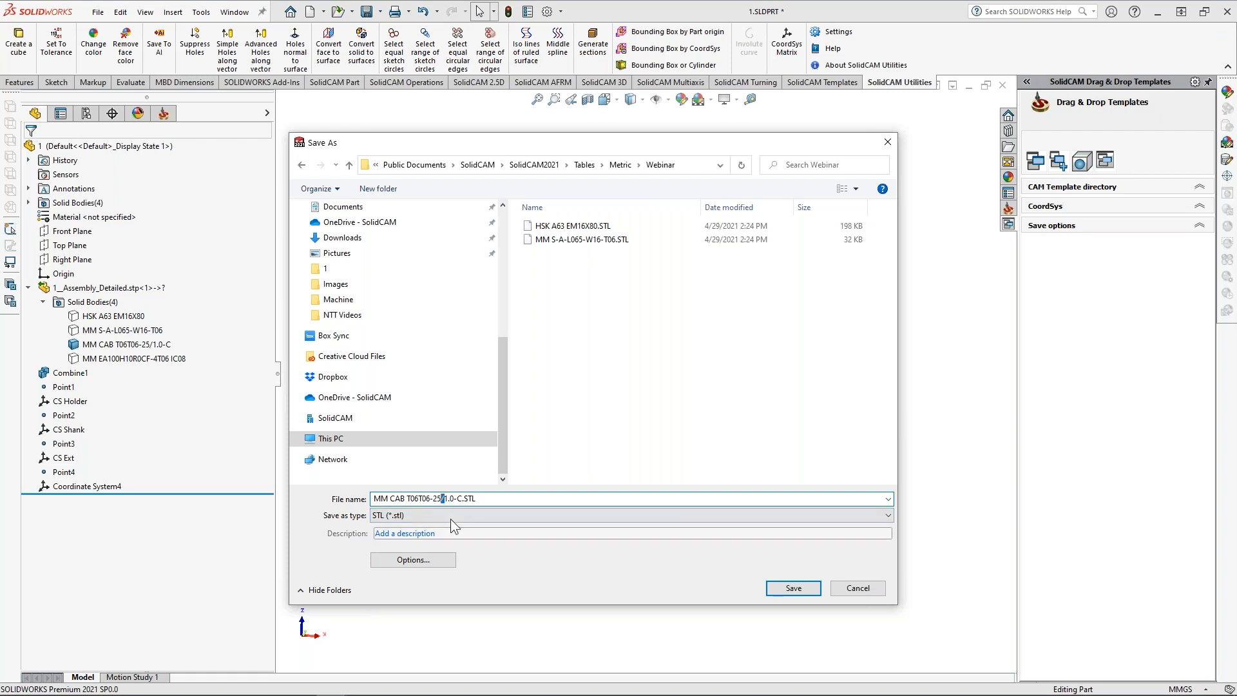
left_click(443, 499)
key("BackSpace")
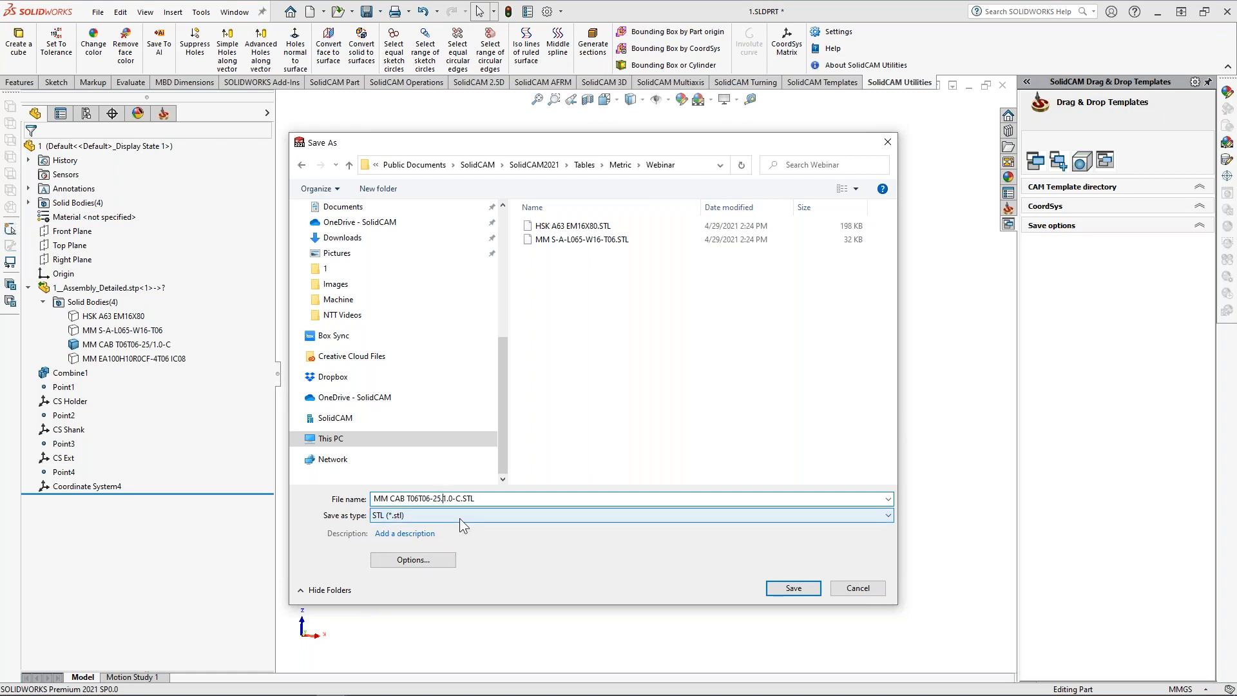
Step: Set the output coordinate system in the STL export options to CS Ext
left_click(415, 558)
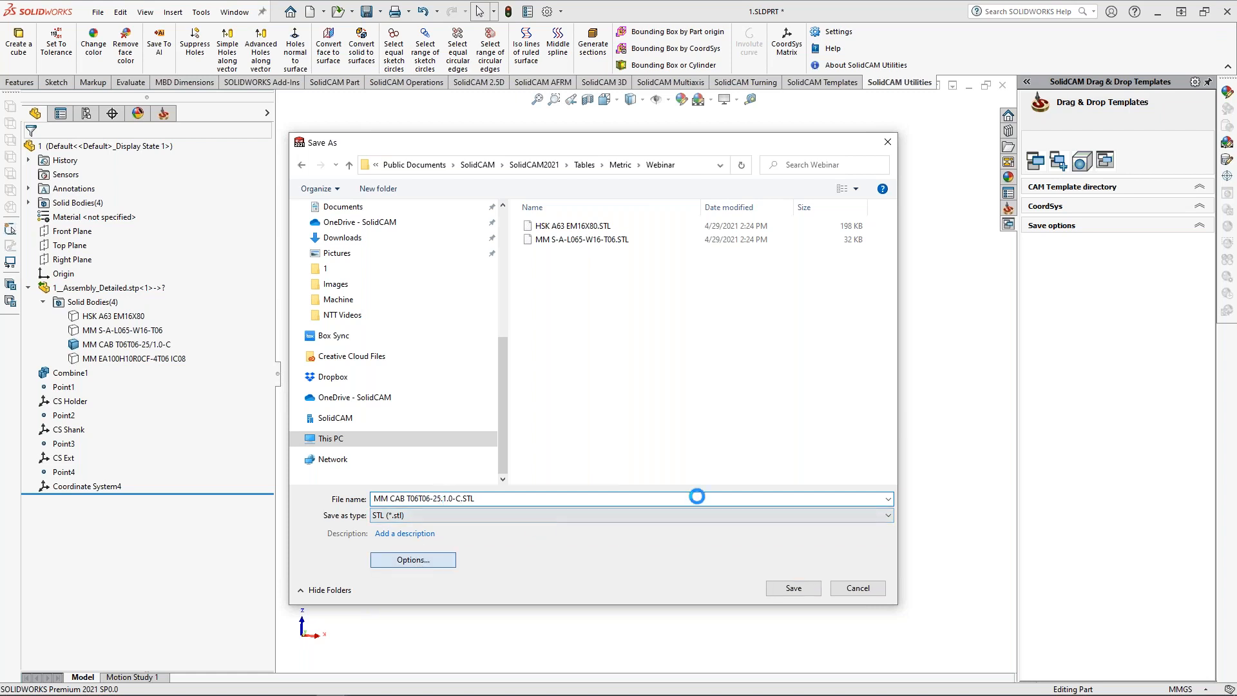
left_click(940, 508)
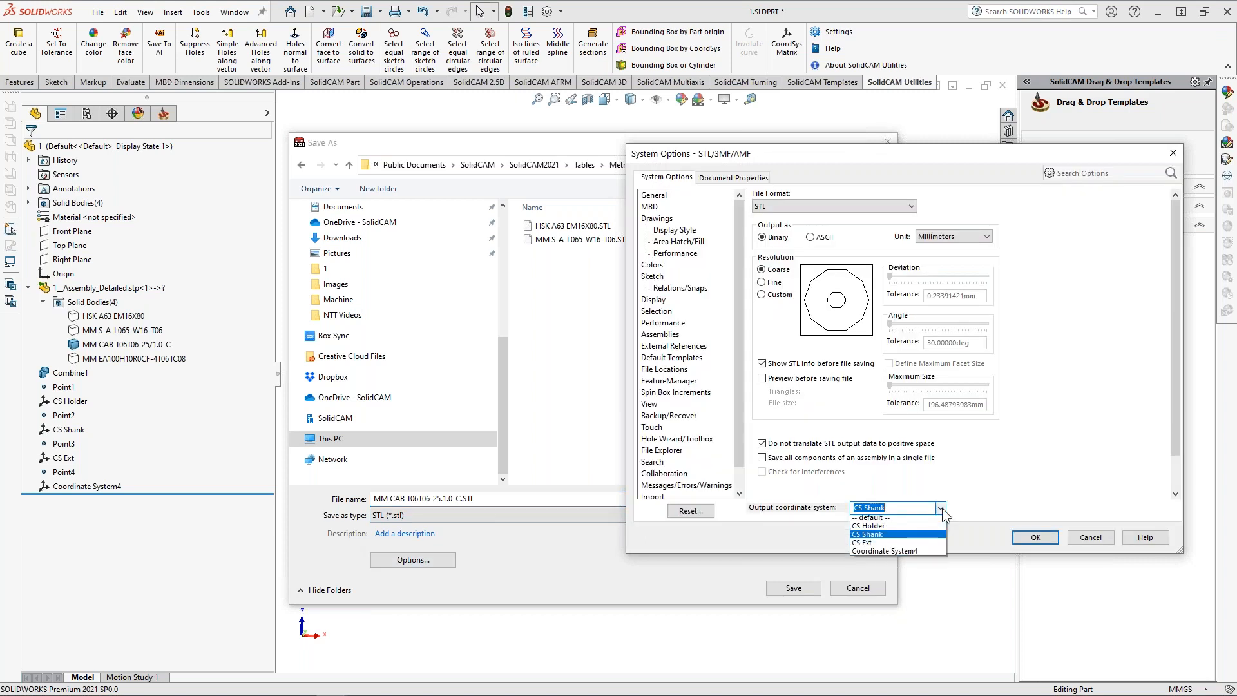
left_click(891, 544)
left_click(1035, 537)
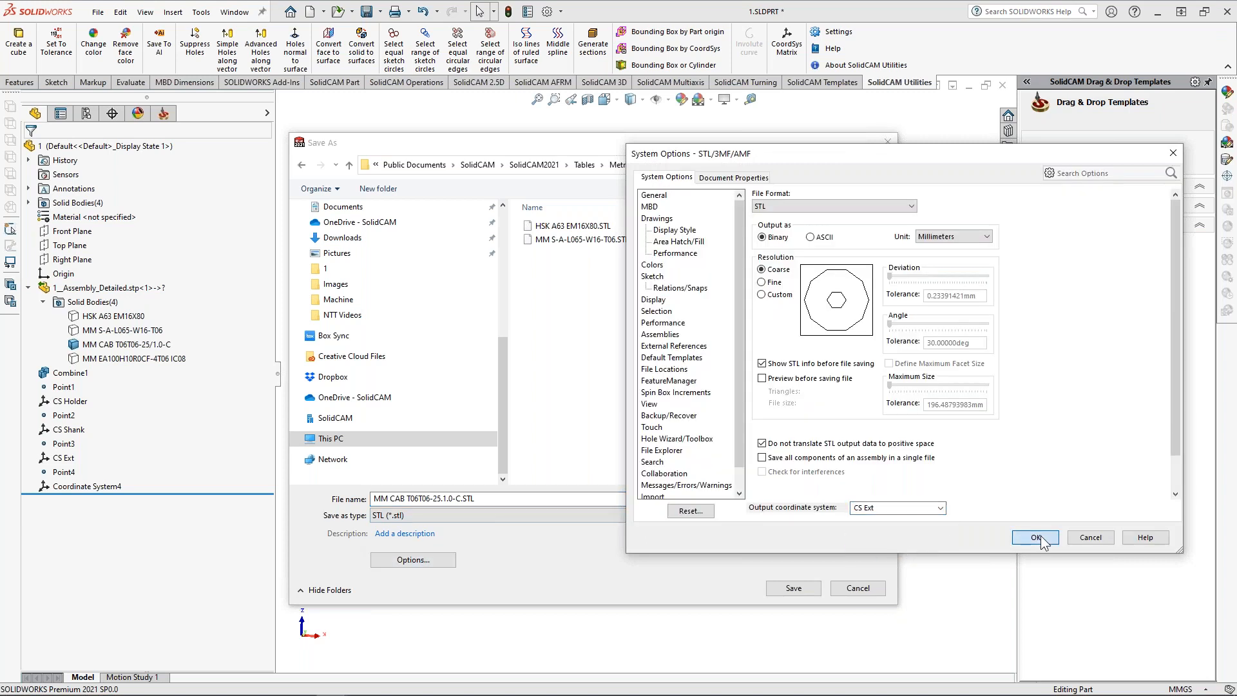
Step: Save the MM CAB T06T06-25.1.0-C STL file and accept the export summary
left_click(794, 587)
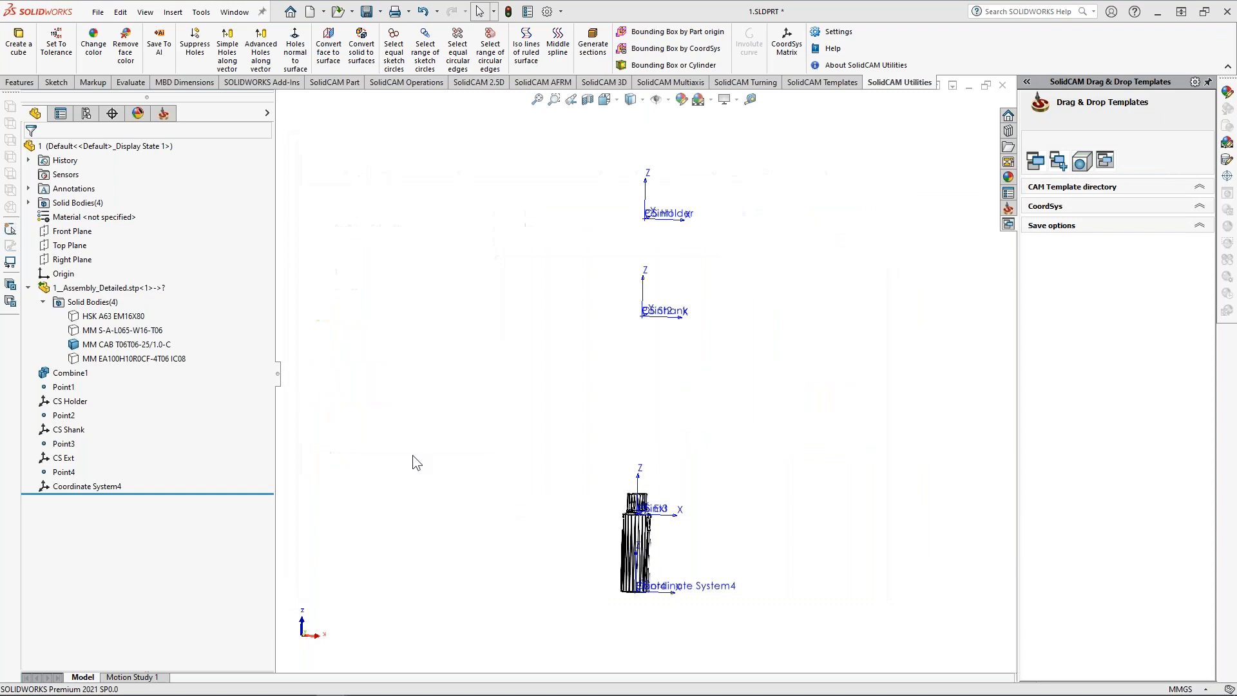
key("Return")
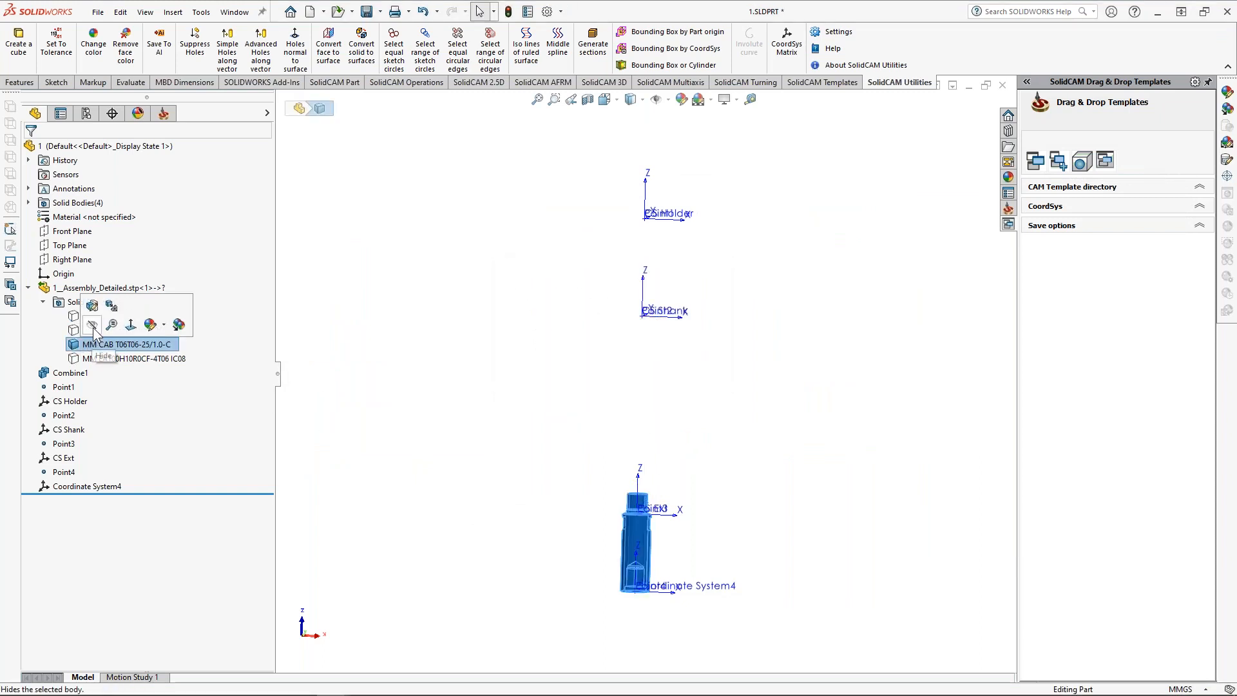
Step: Show the MM EA100H10R0CF-4T06 IC08 body in place of the MM CAB T06T06-25/1.0-C body and copy its name
left_click(113, 358)
left_click(128, 359)
key("ctrl+c")
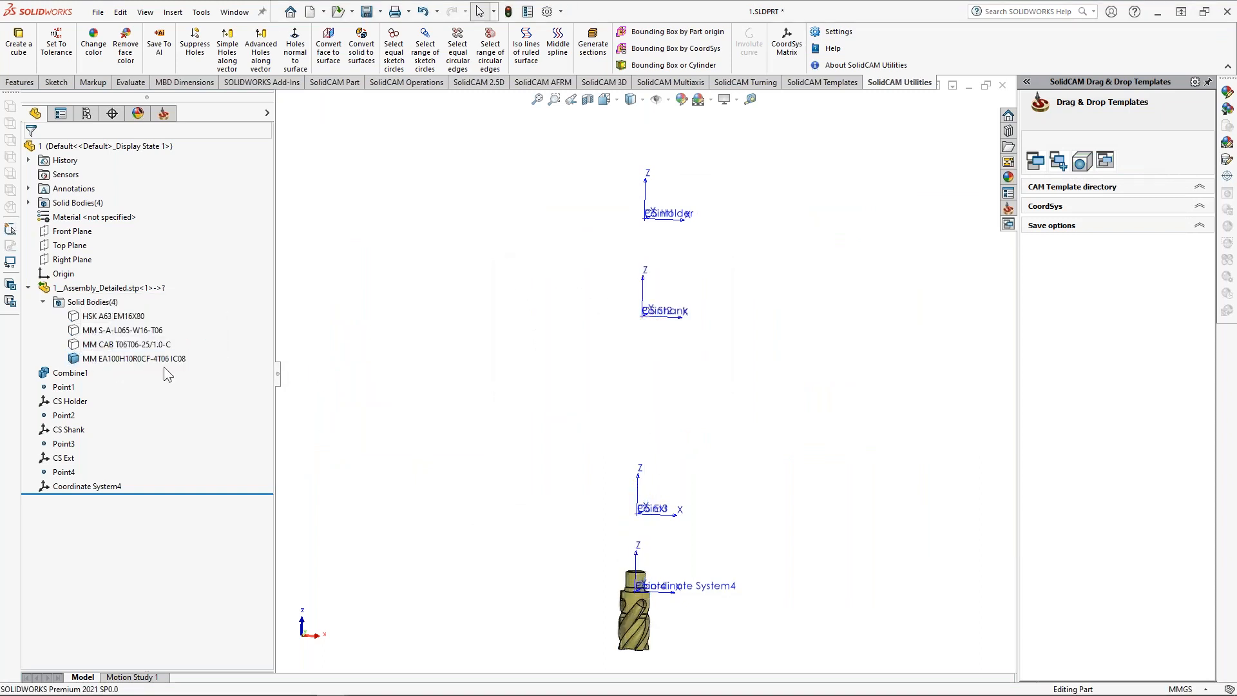
left_click(419, 339)
Step: Start saving the part in the Metric tables' Webinar folder as an STL named MM EA100H10R0CF-4T06 IC08
left_click(98, 11)
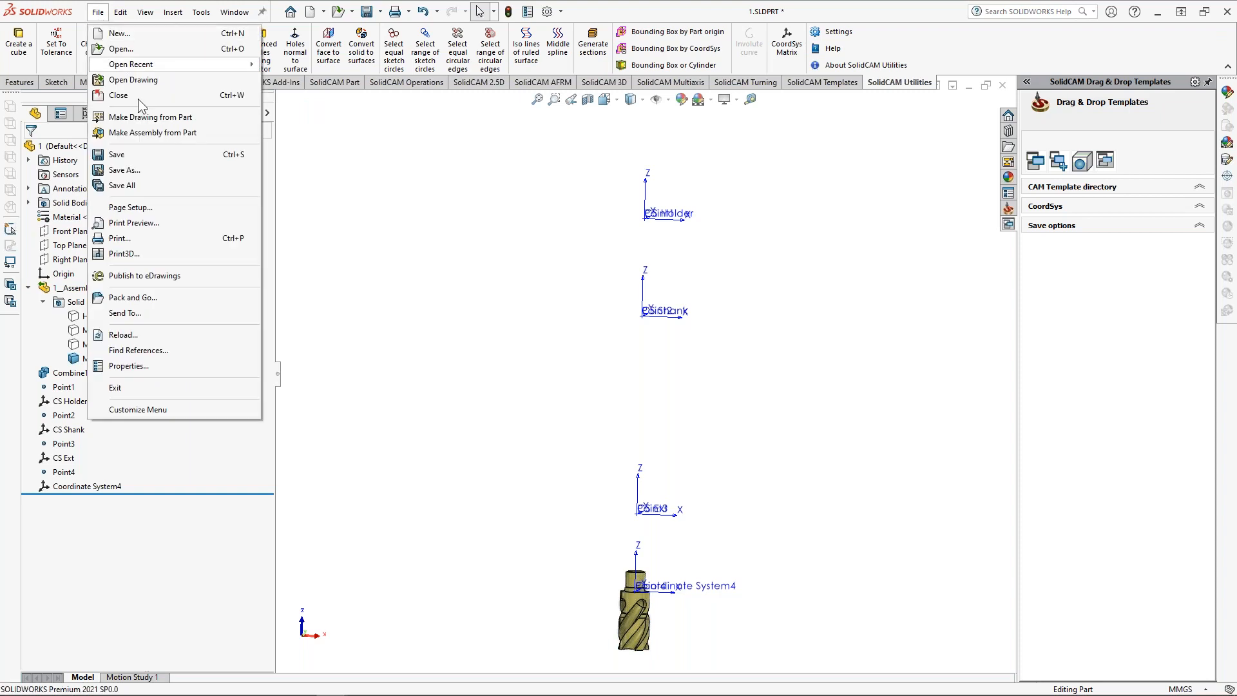
left_click(165, 173)
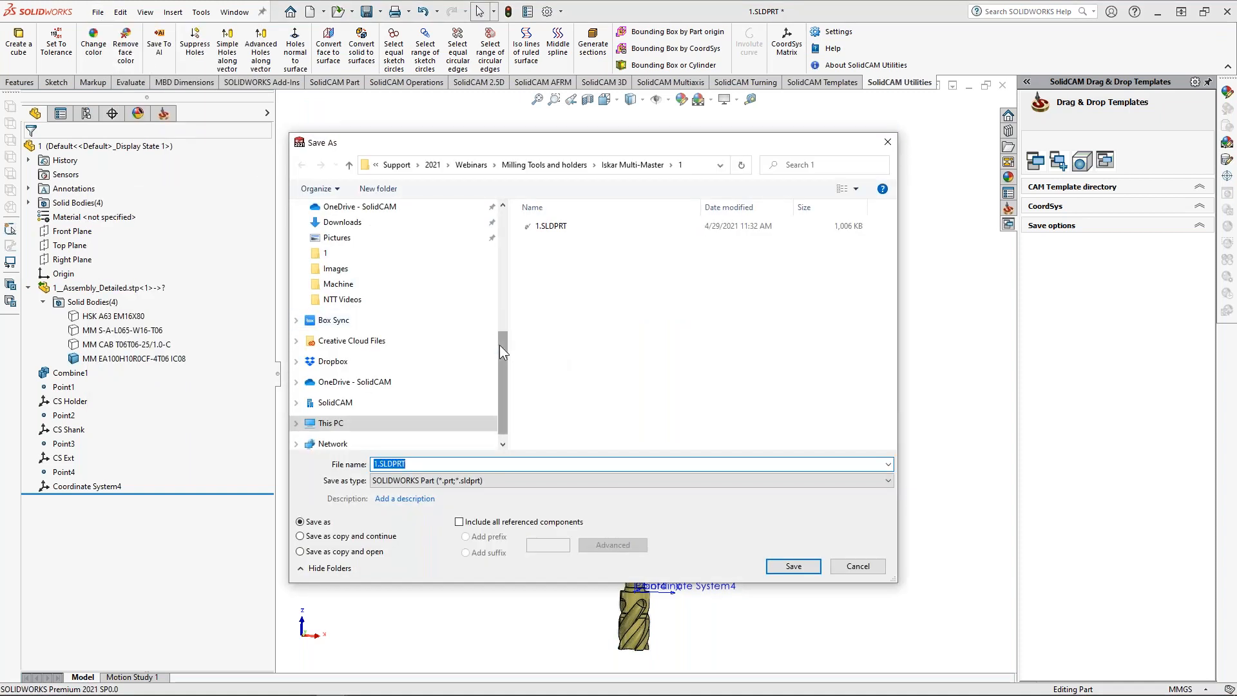
left_click(368, 260)
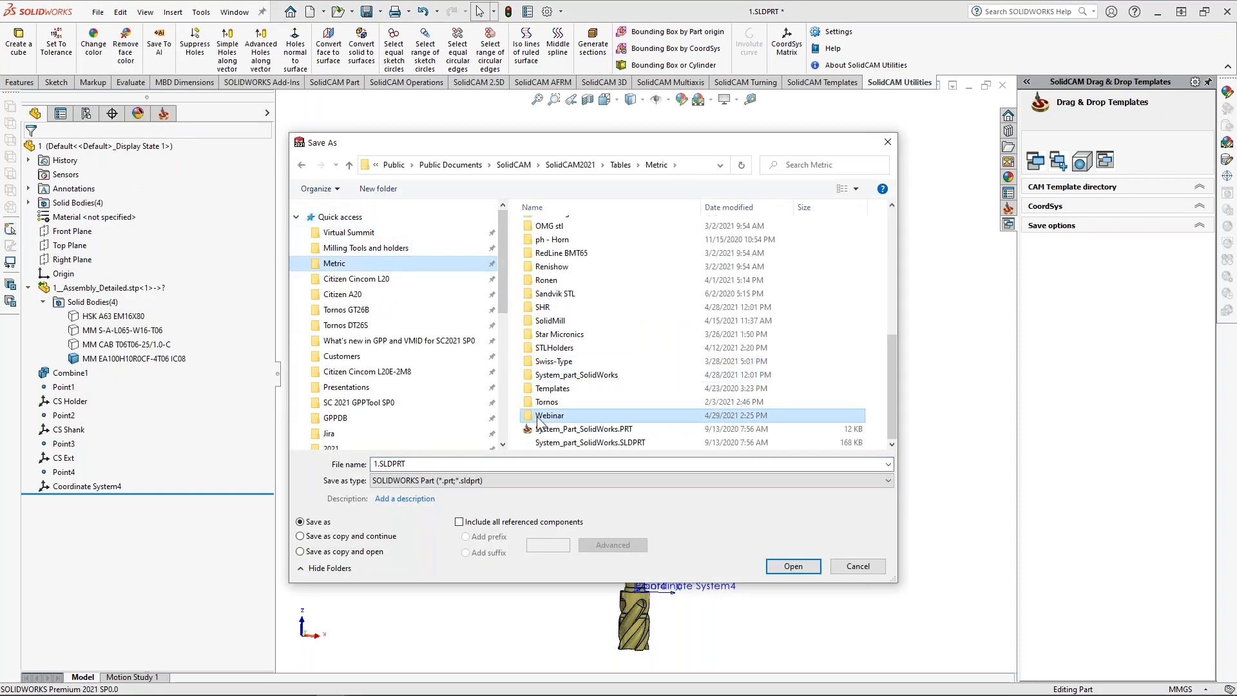
double_click(543, 283)
left_click(416, 480)
left_click(409, 467)
left_click_drag(380, 498, 367, 499)
key("ctrl+v")
Step: Set the STL output coordinate system to Coordinate System4 and save the MM EA100H10R0CF-4T06 IC08 file
left_click(400, 561)
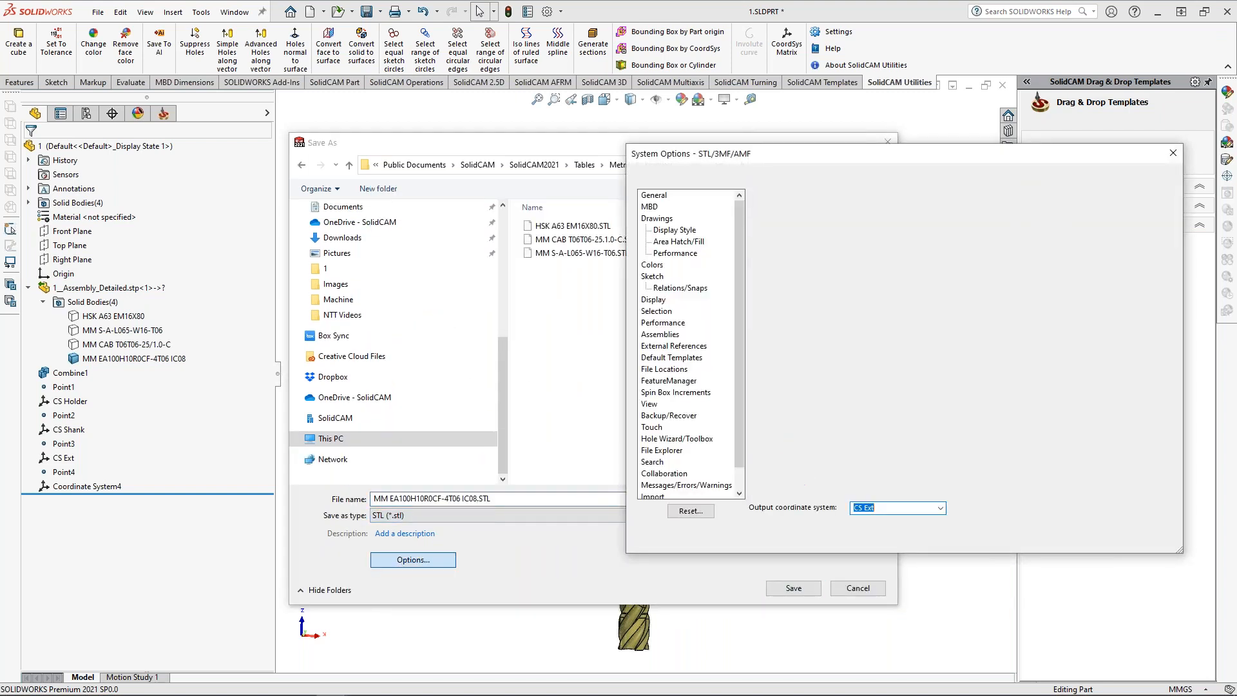
left_click(902, 508)
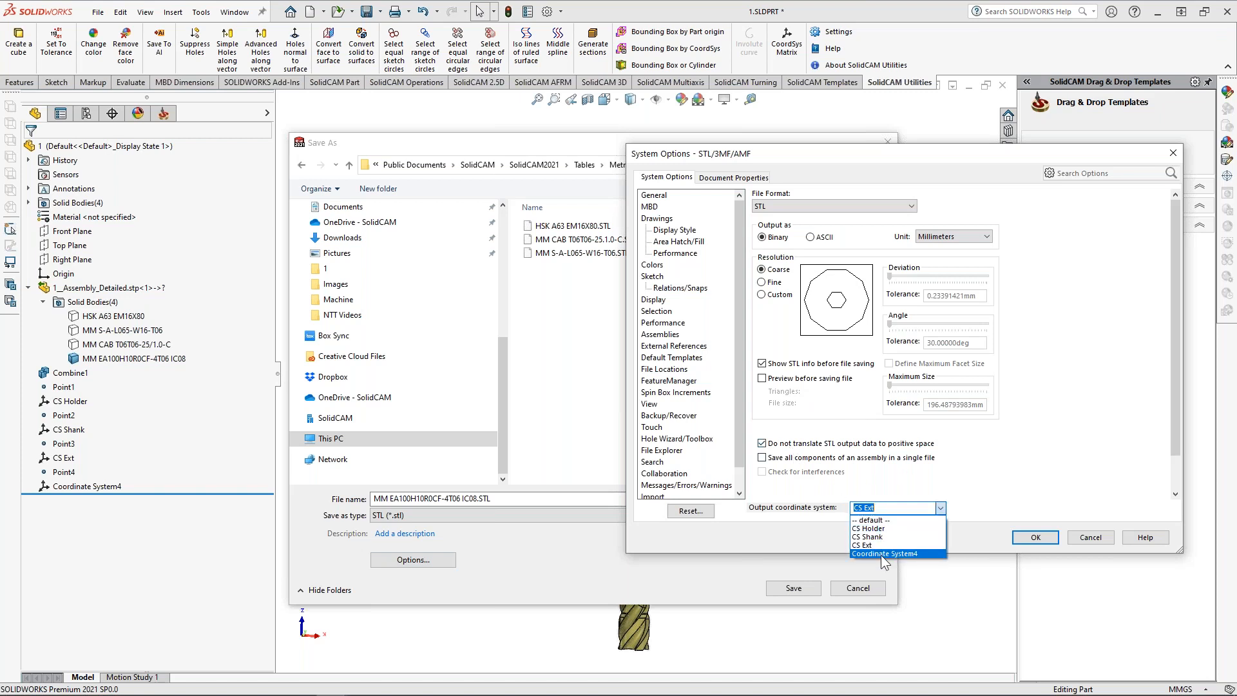
left_click(880, 554)
left_click(1035, 537)
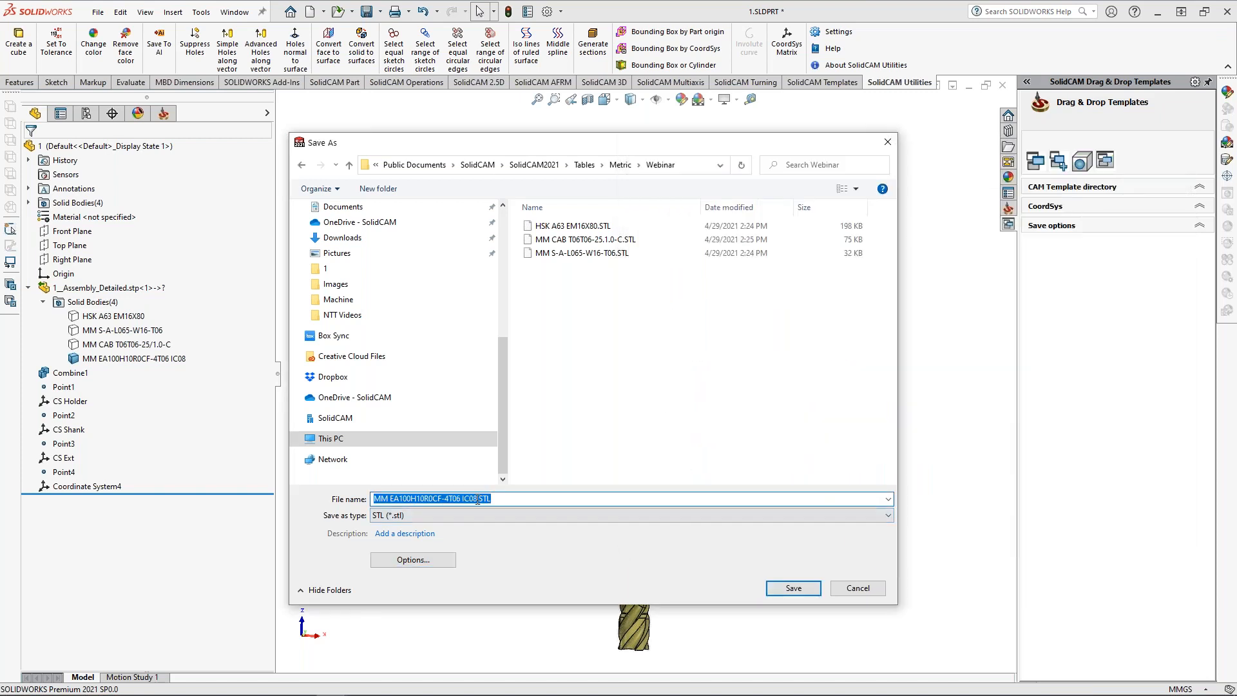
left_click(807, 591)
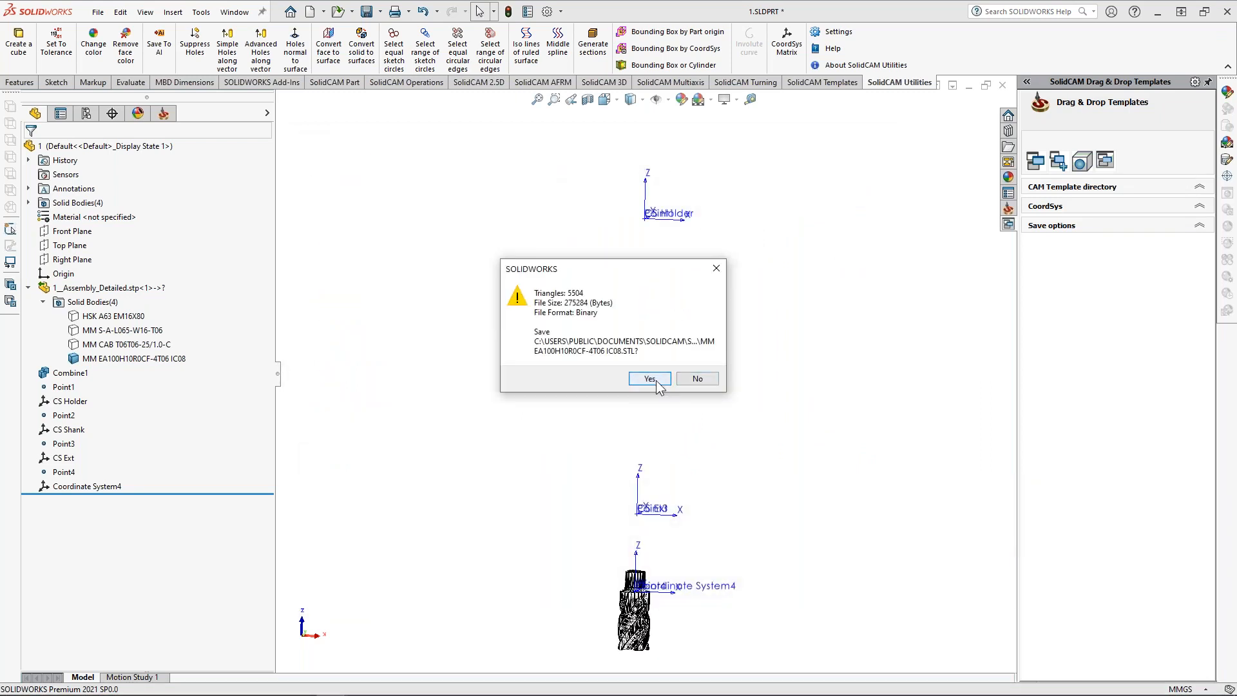
left_click(650, 378)
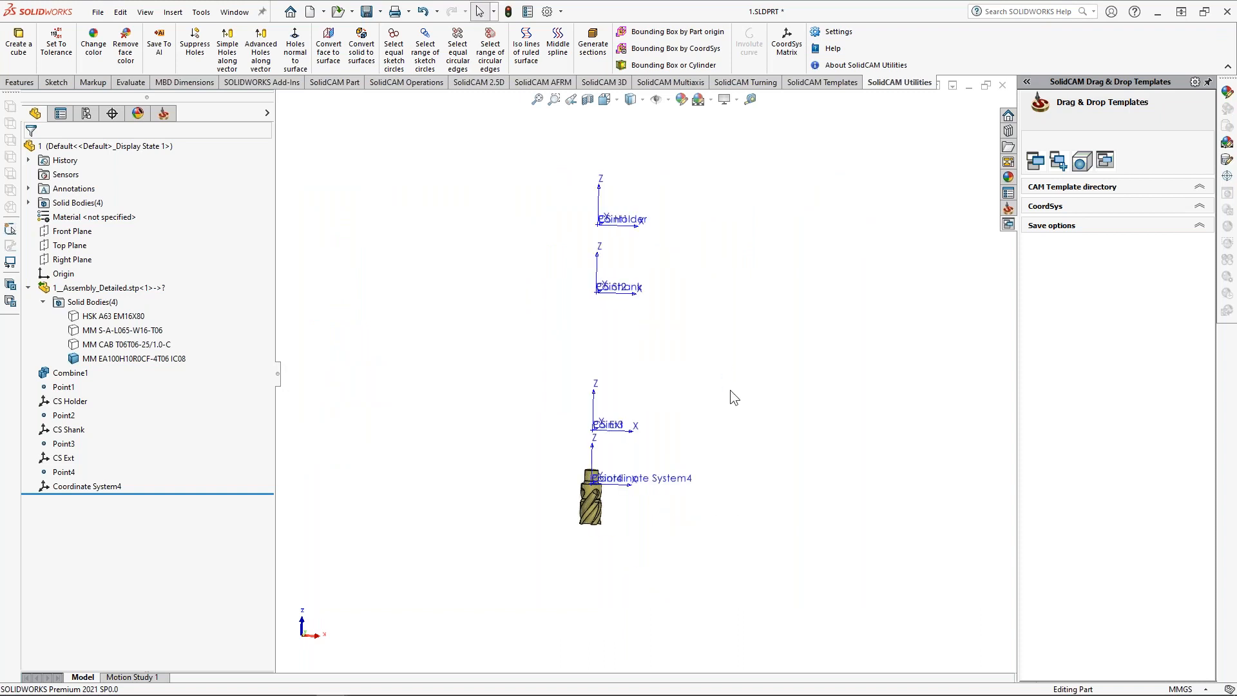
Step: Switch to the NTX2000-TESTPART assembly and create a new Tool Components library from its ToolKit
left_click(234, 12)
left_click(270, 169)
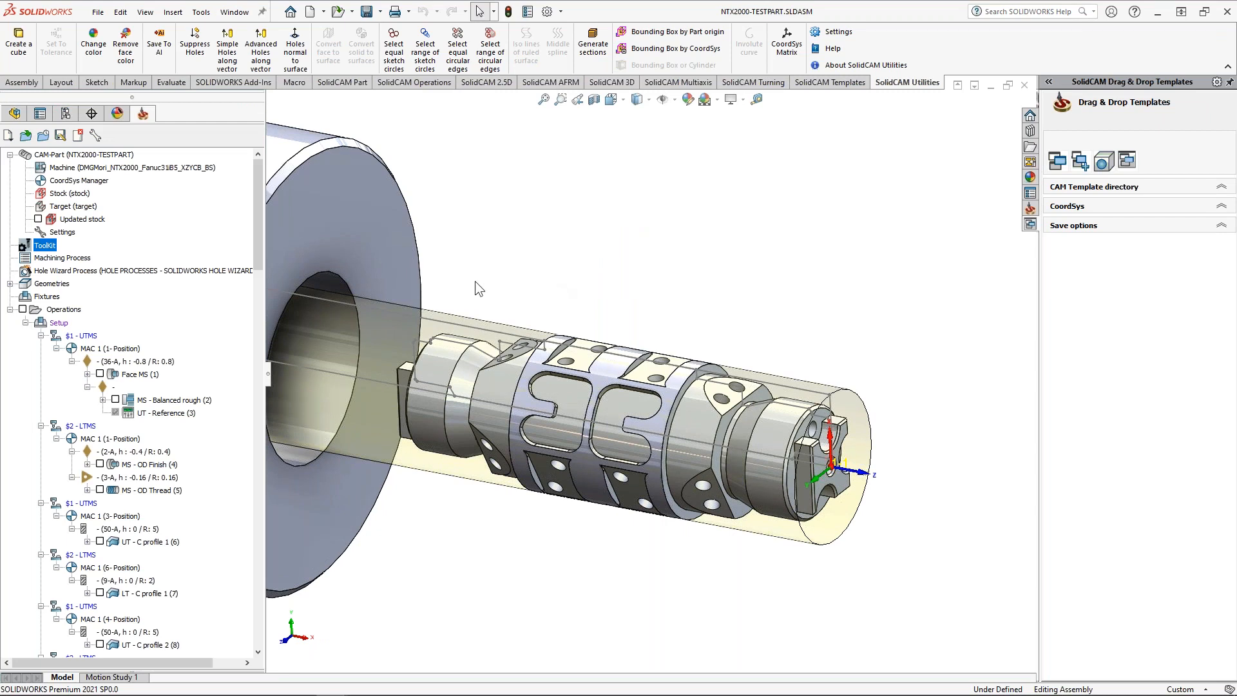
right_click(44, 251)
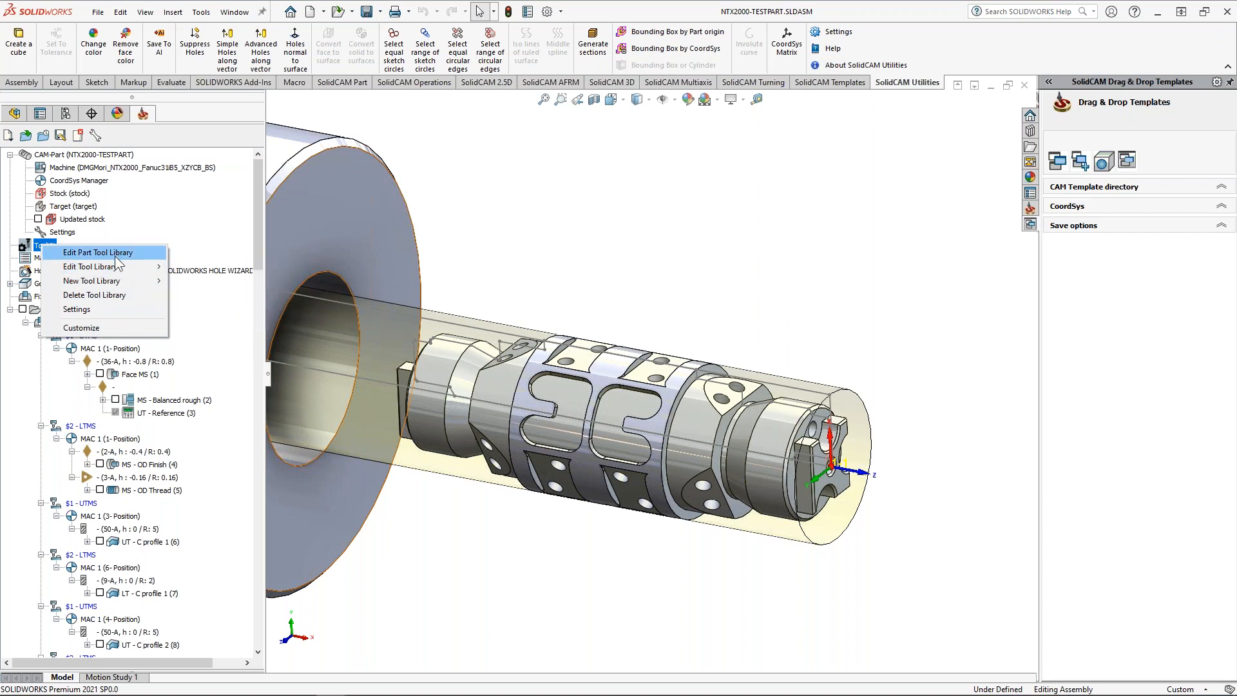
mouse_move(123, 281)
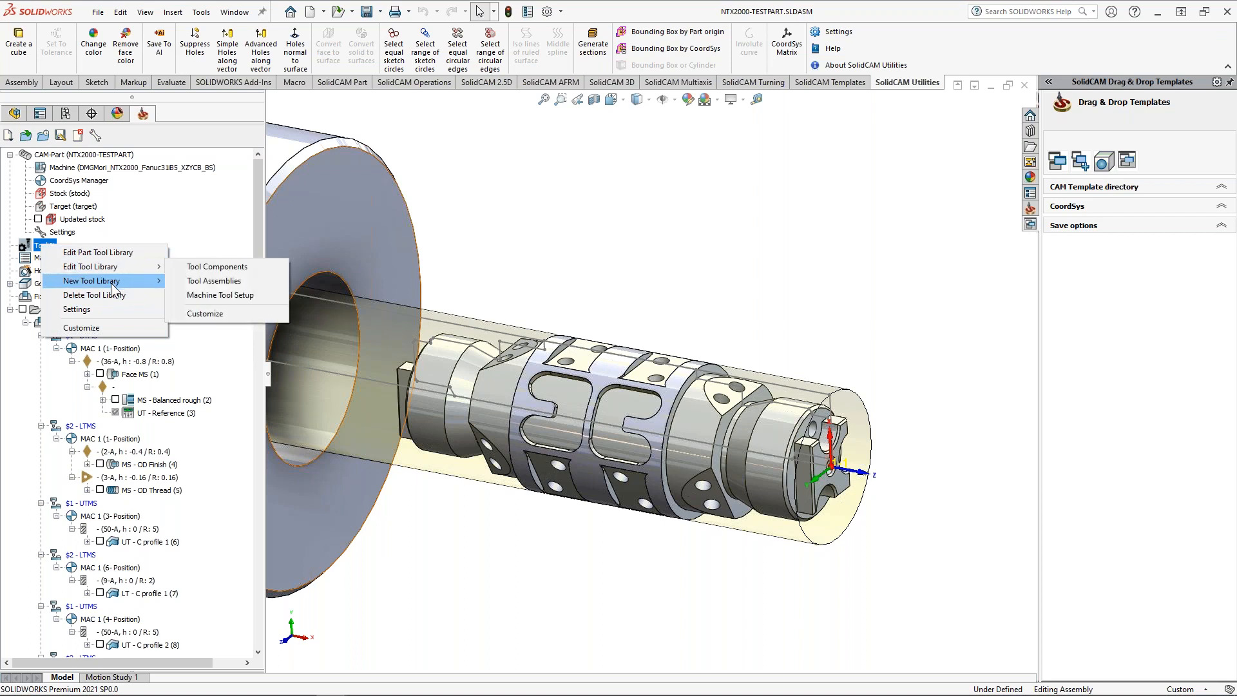
left_click(229, 283)
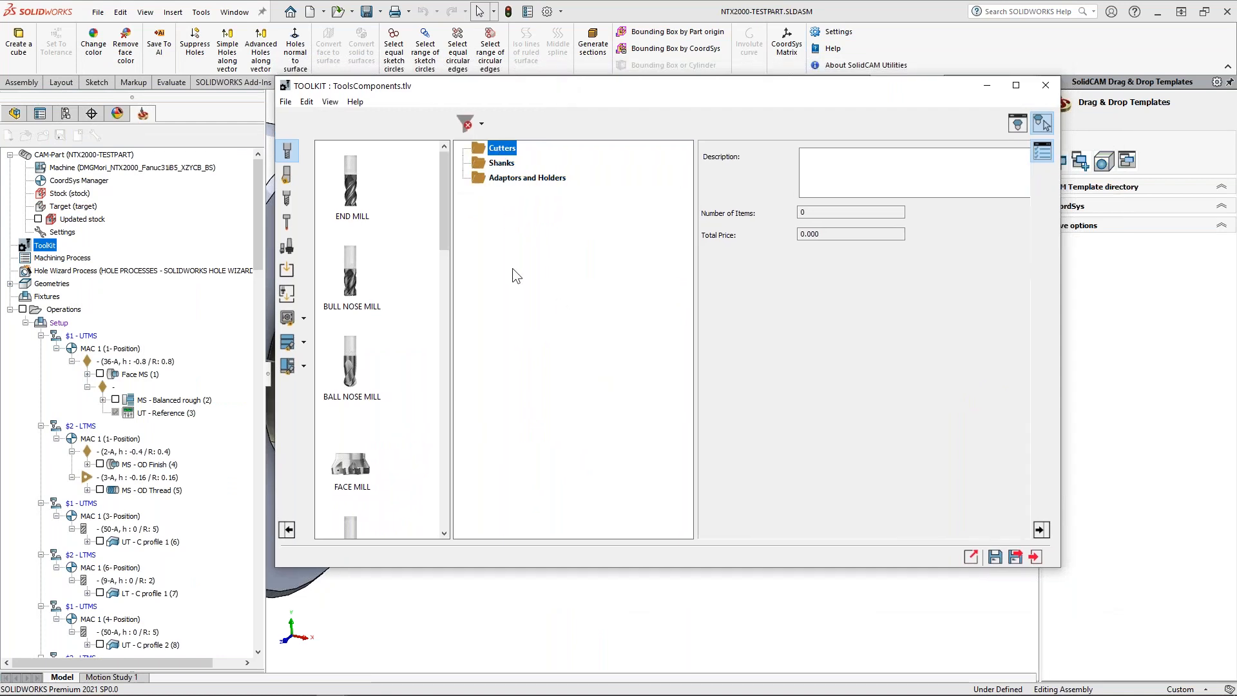
Step: Add a new subfolder under both the Cutters and Shanks folders of the tool library
right_click(502, 155)
left_click(562, 190)
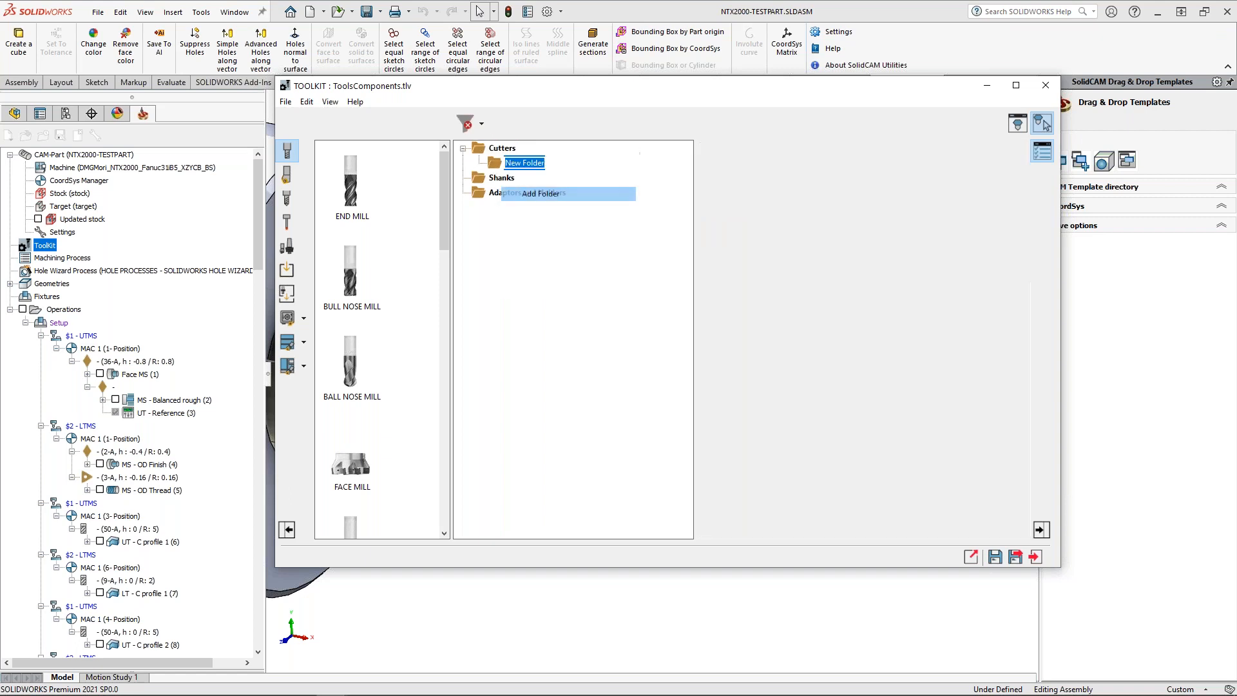
right_click(503, 178)
left_click(536, 217)
Step: Delete the new subfolders under Shanks and Cutters
right_click(494, 193)
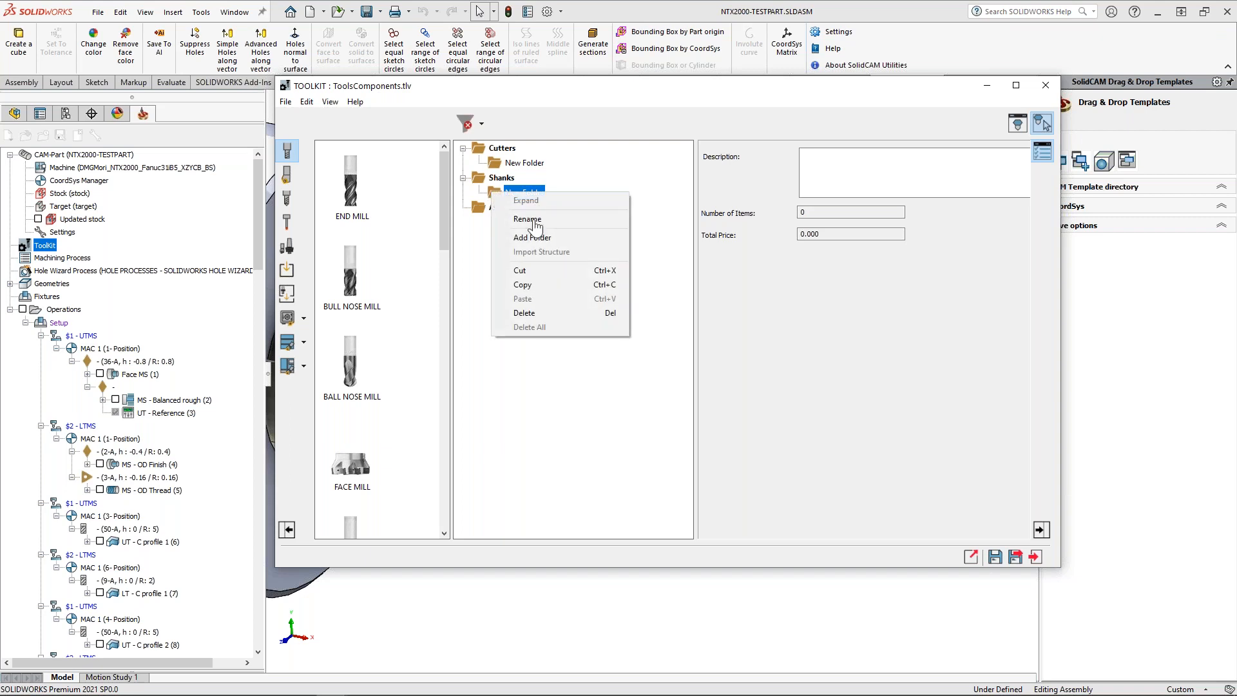
left_click(531, 313)
right_click(516, 165)
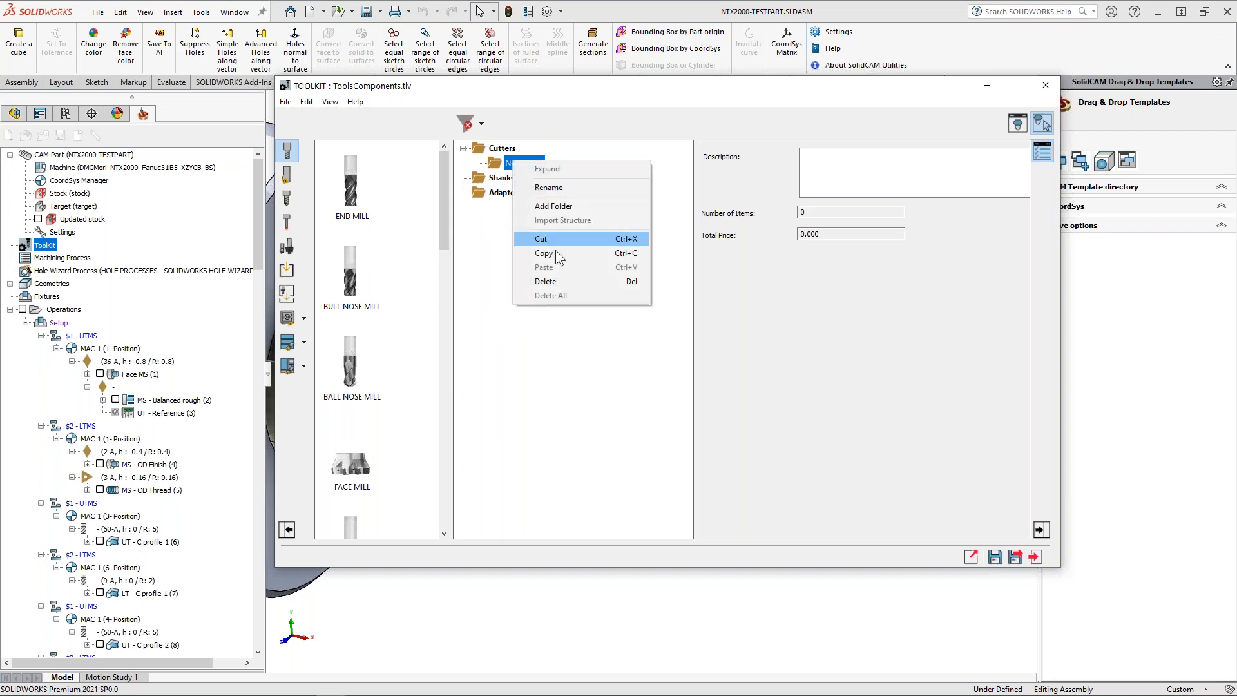
left_click(541, 281)
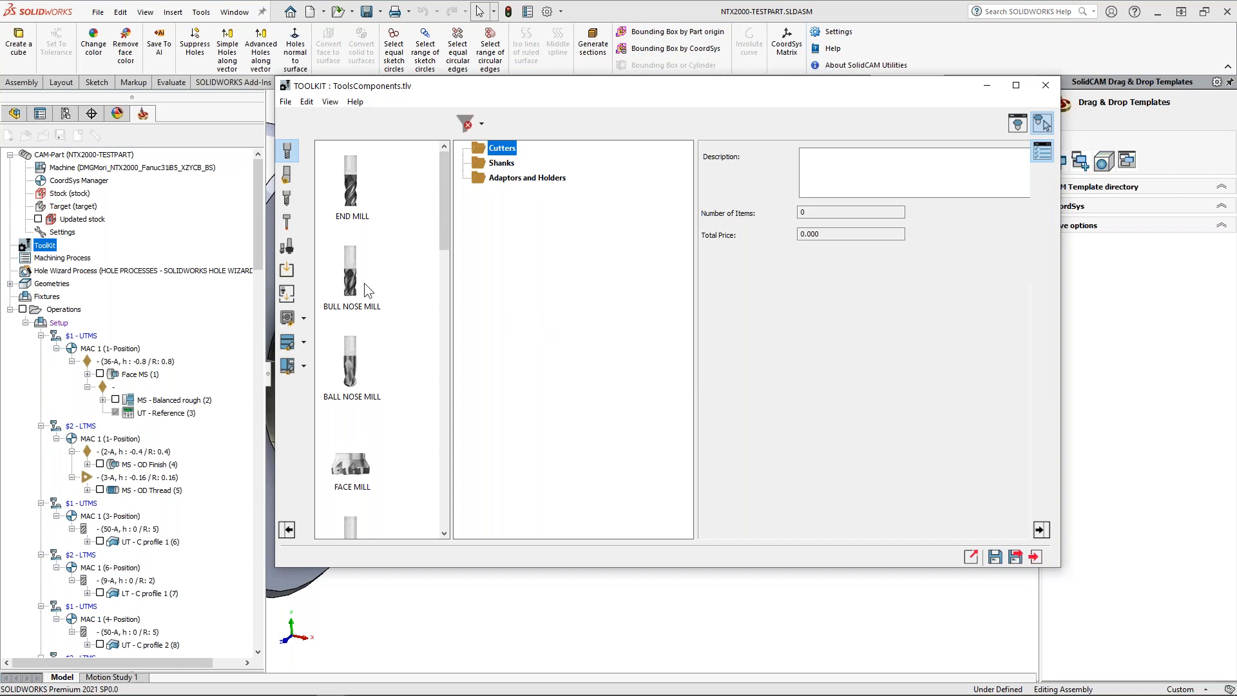
Step: Add a Holder component to the Adaptors and Holders folder
left_click(290, 248)
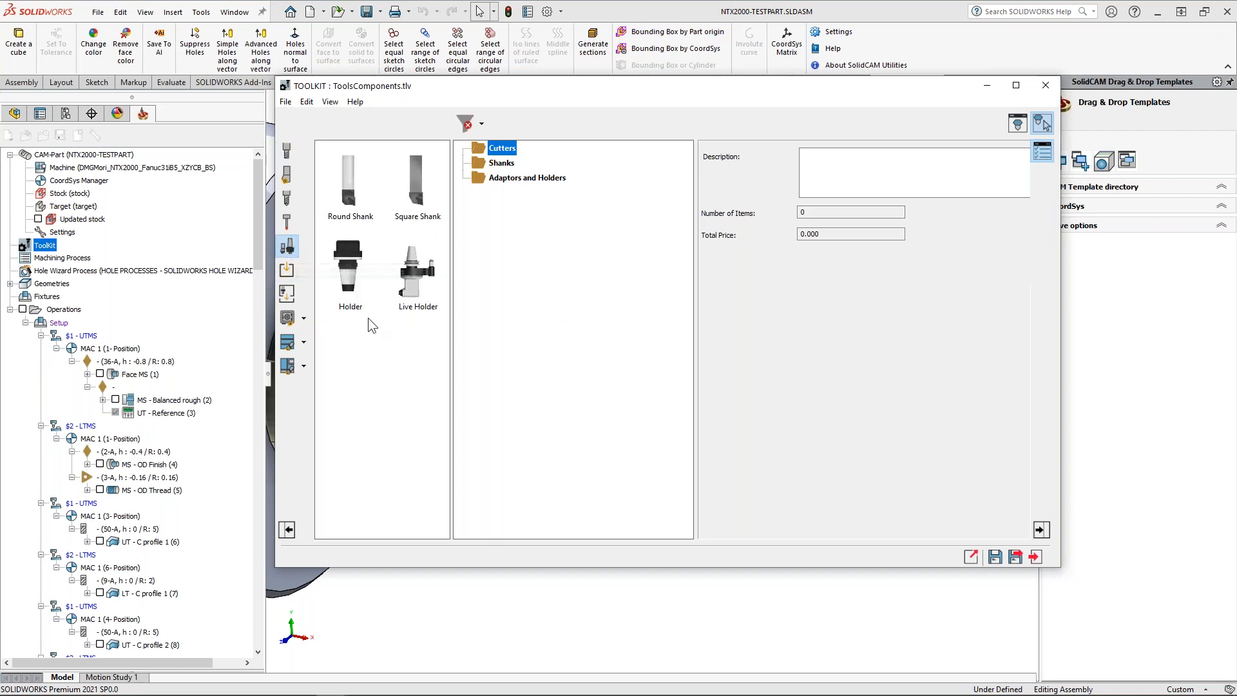
left_click_drag(348, 272, 527, 179)
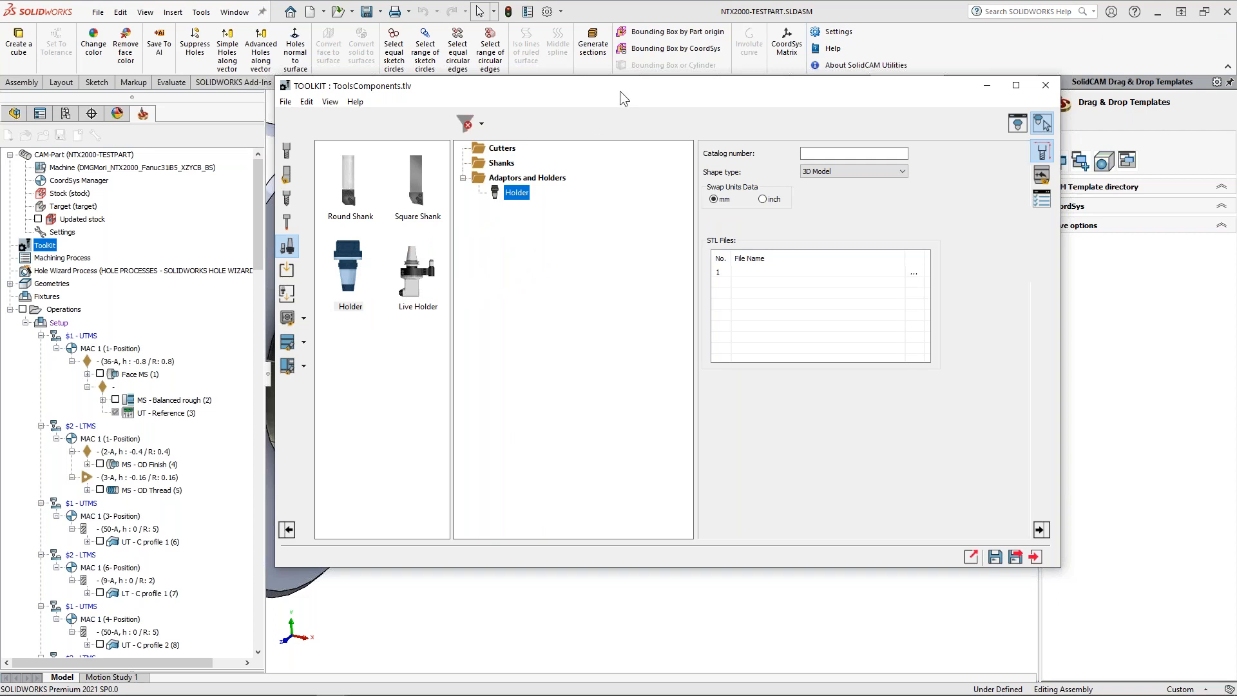
left_click_drag(604, 87, 409, 108)
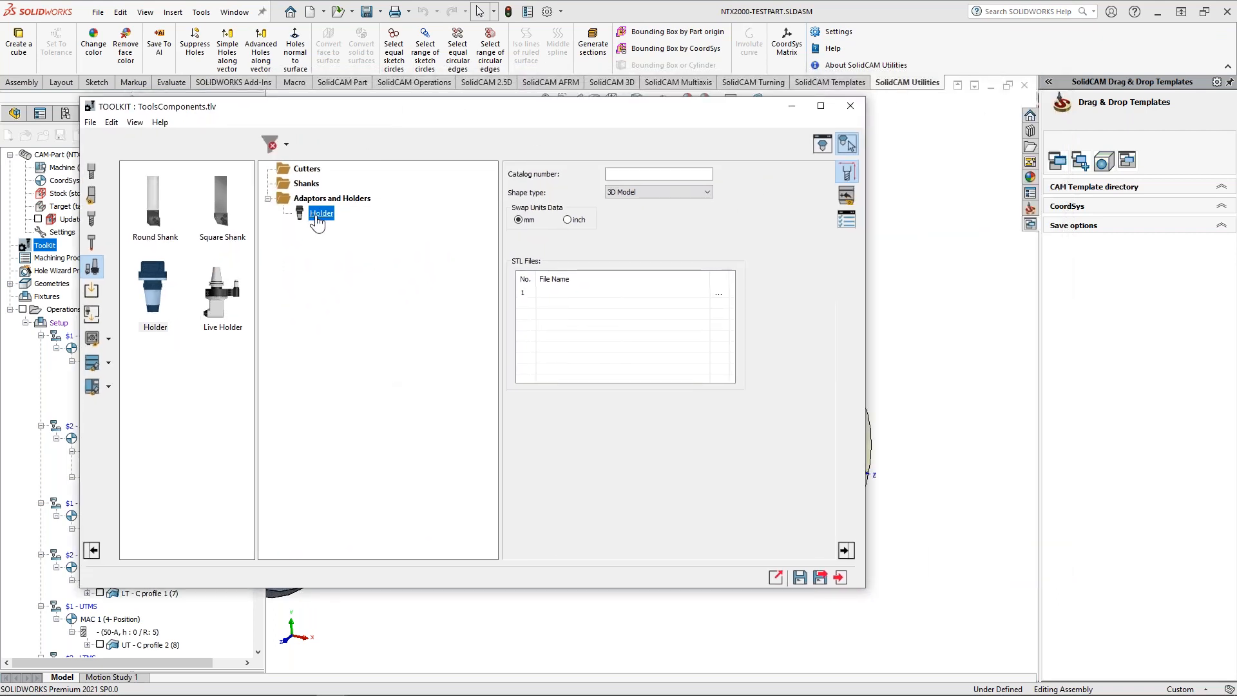
Step: Try the Sketch (2D) shape type for the holder, and return it to 3D Model
left_click(707, 191)
left_click(693, 204)
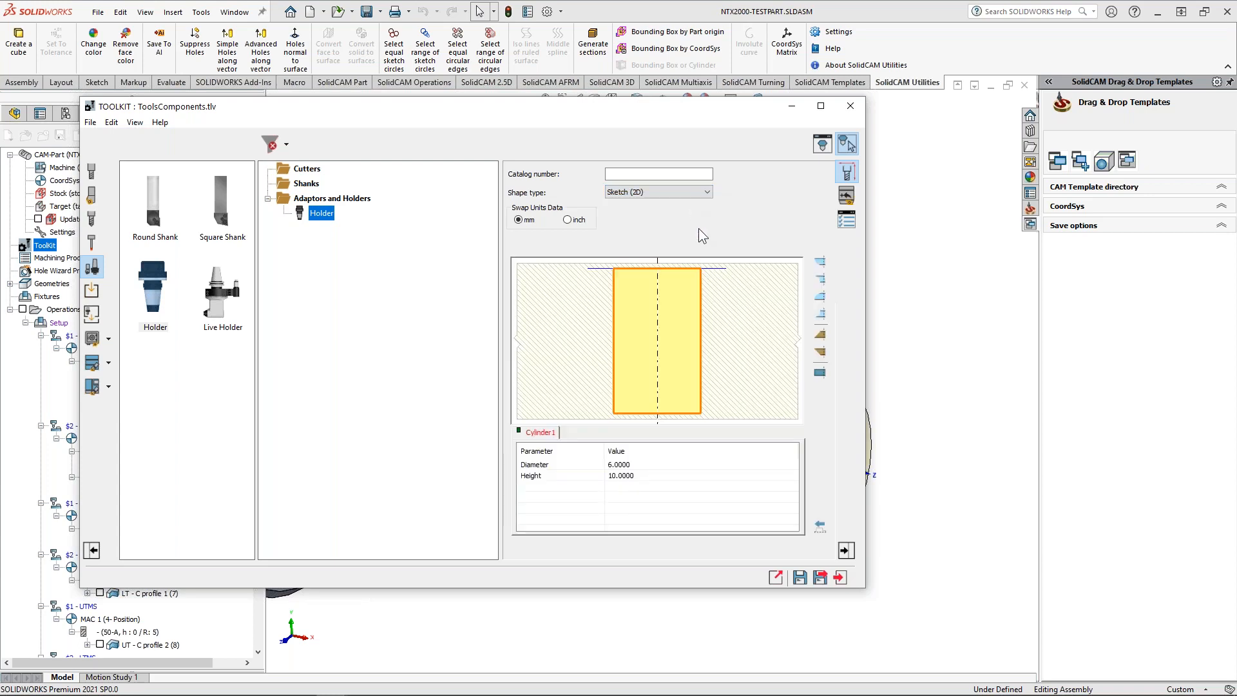
mouse_move(869, 331)
left_mouse_down()
mouse_move(1014, 331)
mouse_move(958, 334)
left_mouse_up()
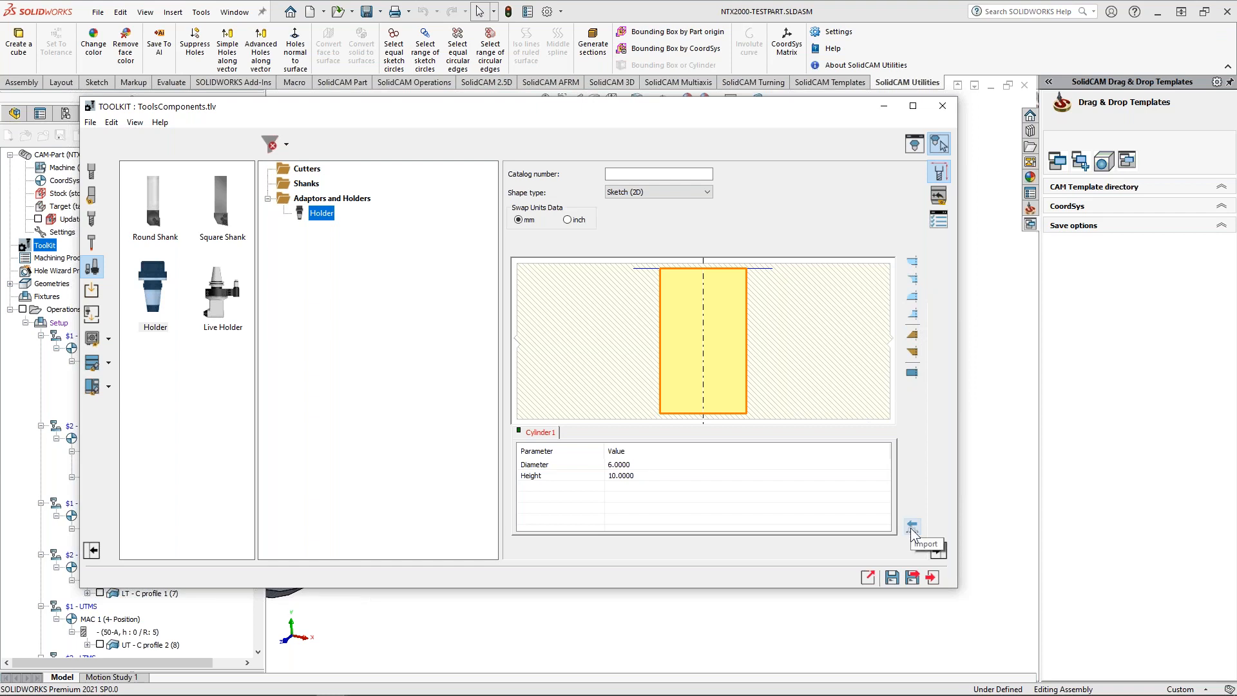
left_click(671, 191)
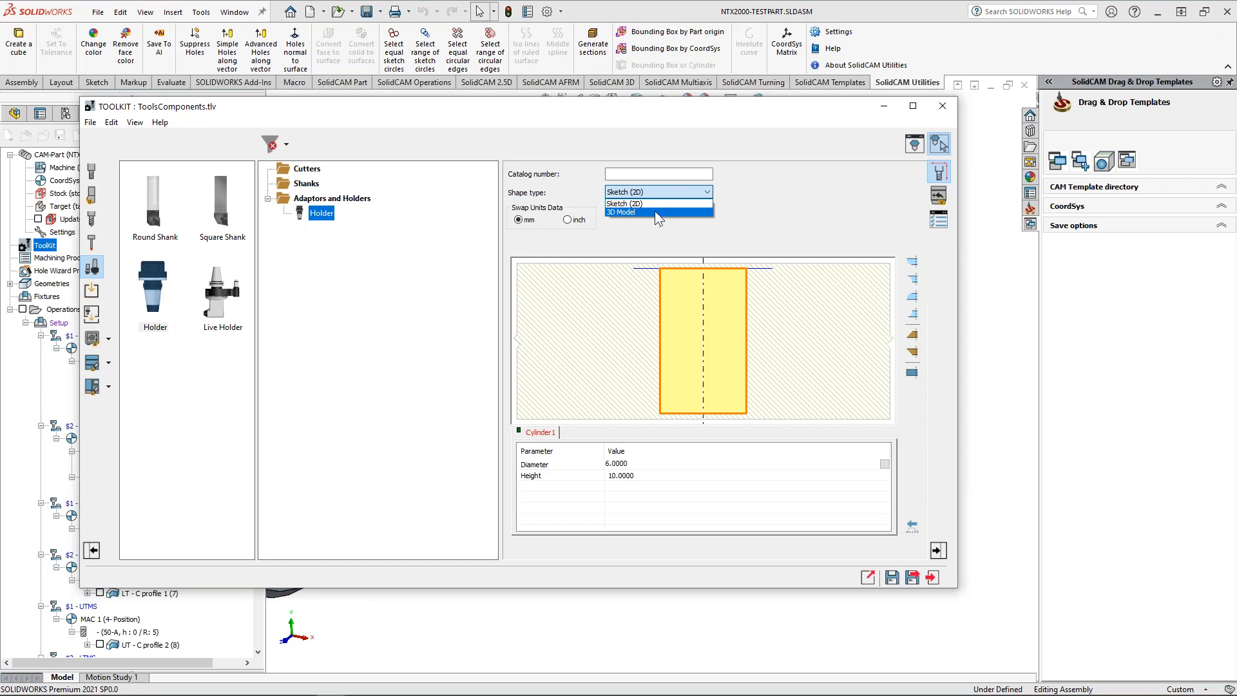
left_click(654, 211)
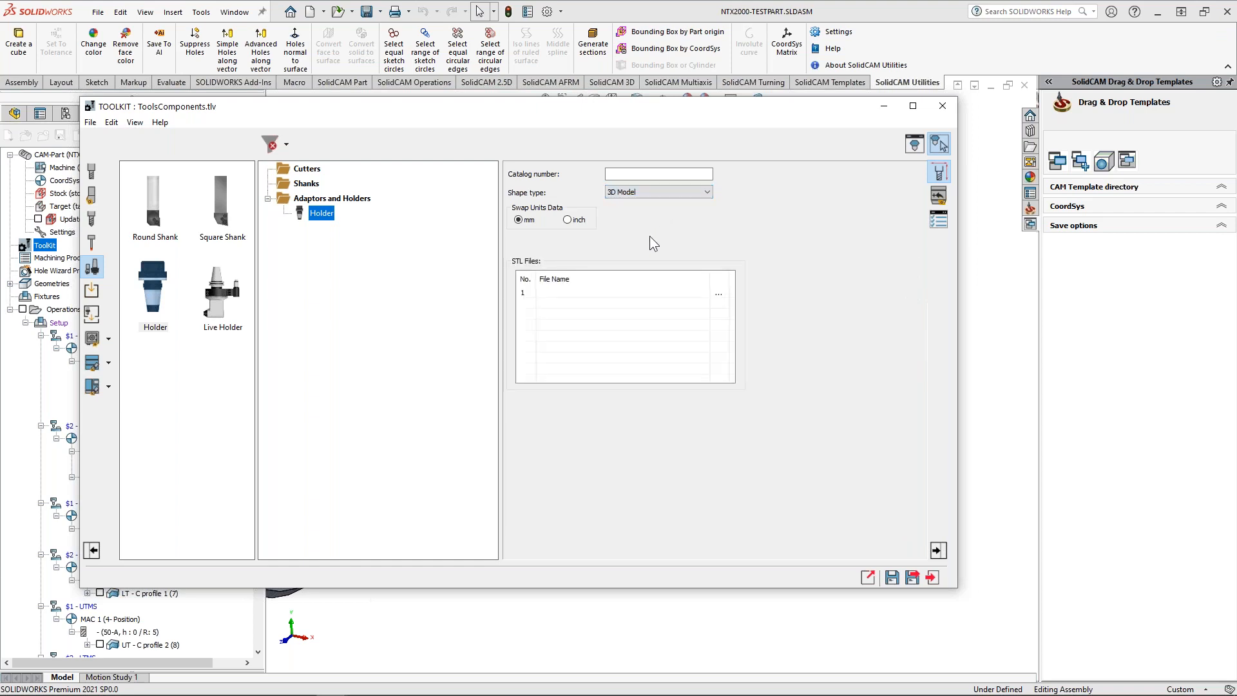
Step: Assign HSK A63 EM16X80.STL from the Webinar folder as the holder's first STL file
left_click(718, 294)
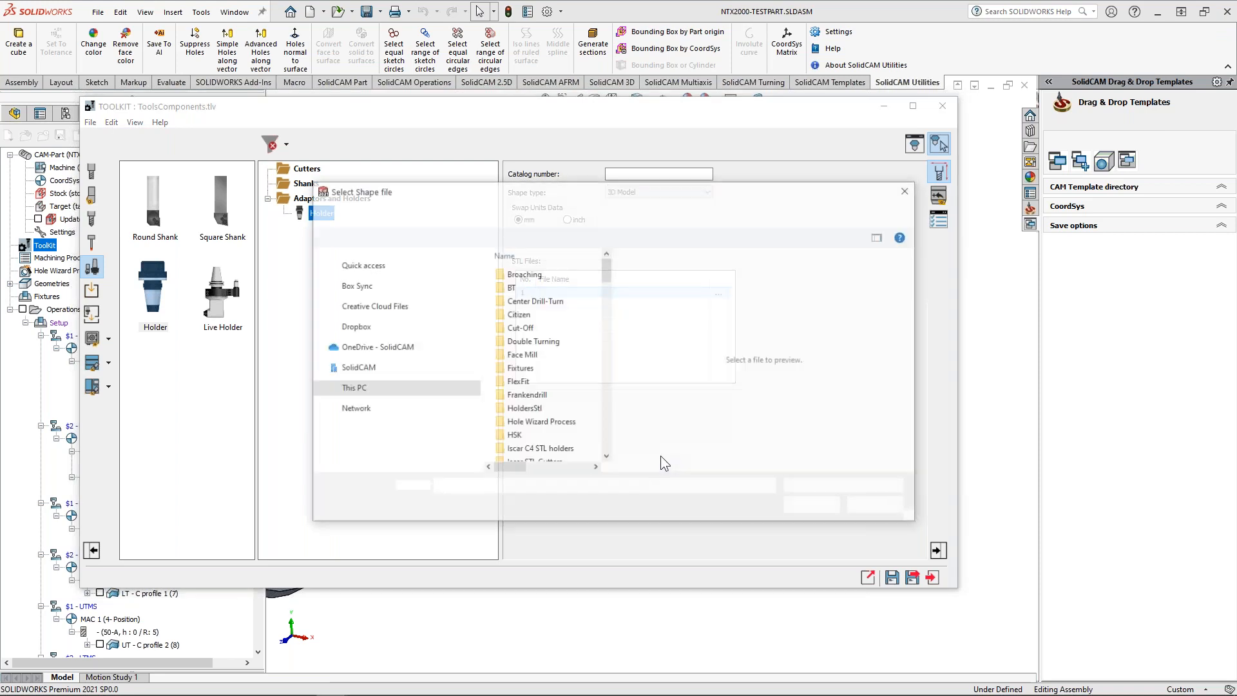
left_click_drag(606, 271, 608, 317)
double_click(537, 347)
left_click(538, 274)
left_click(813, 506)
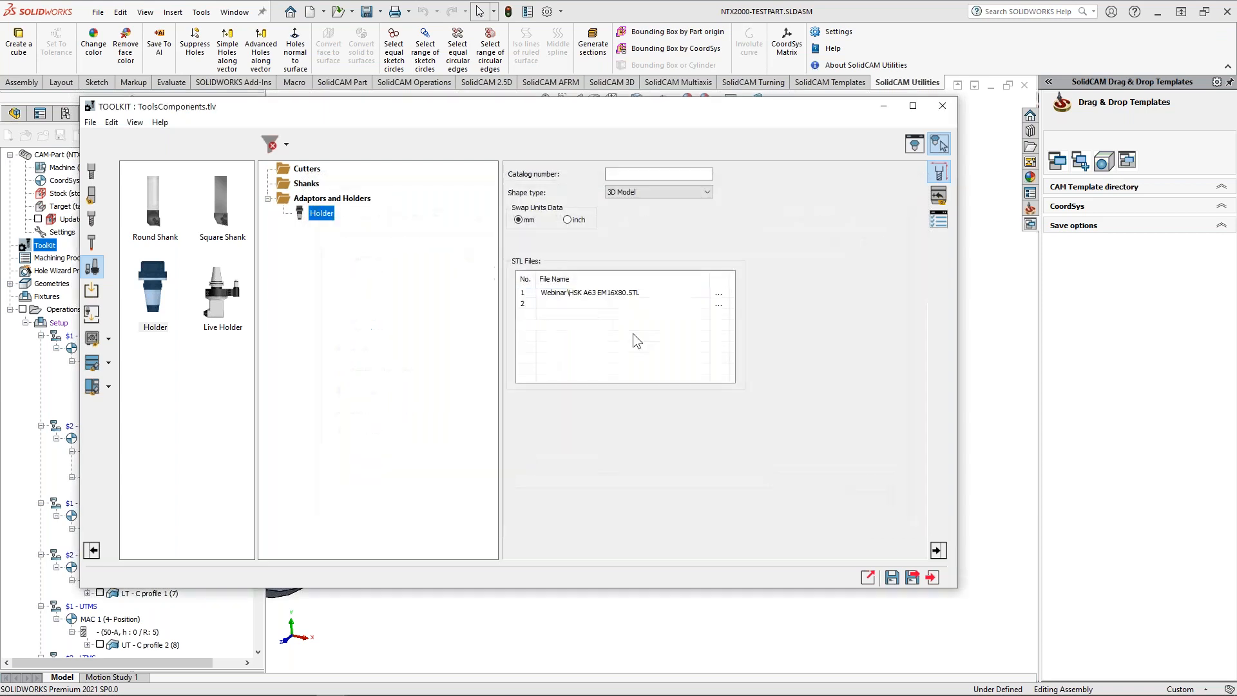
left_click_drag(625, 104, 615, 103)
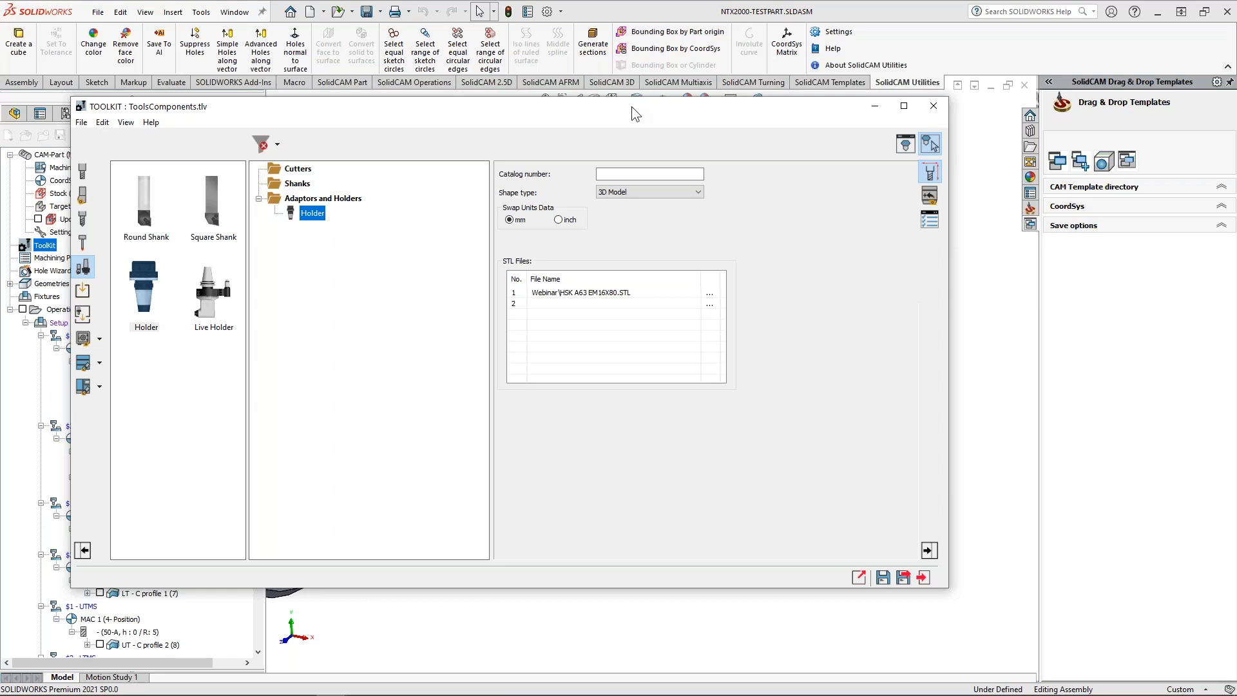
Step: Open the holder's mounting and joint settings, with the ToolKit window resized to fit them
left_click_drag(632, 108, 570, 84)
left_click_drag(483, 76, 491, 57)
left_click_drag(882, 207, 717, 208)
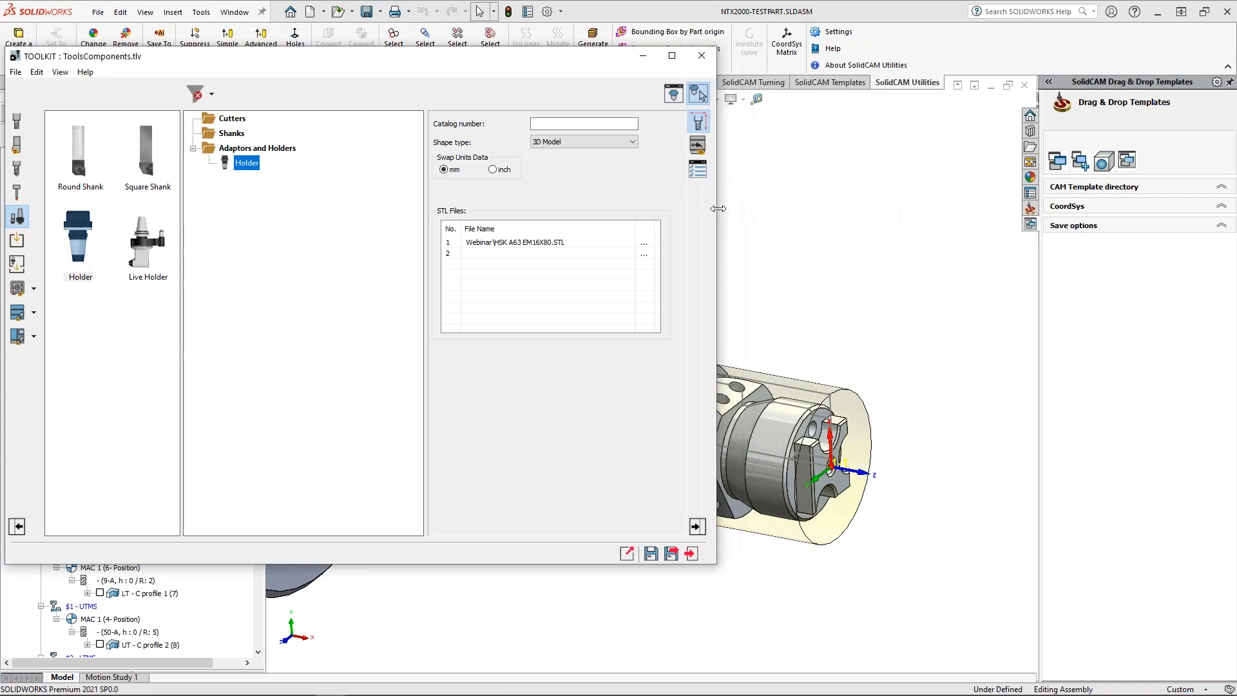
left_click(699, 145)
left_click_drag(716, 199, 802, 198)
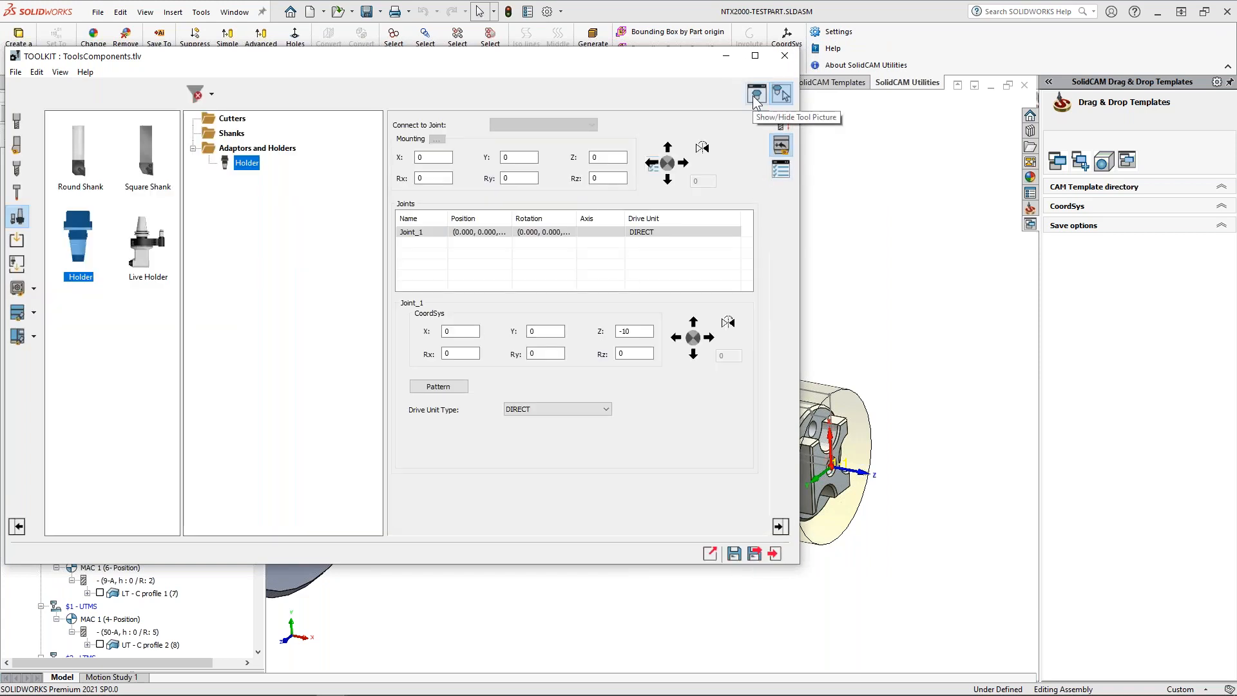
Step: Display the holder model in the Tool Viewer beside the ToolKit to inspect its mounting and Joint_1 positions from the side
left_click(756, 95)
left_click_drag(857, 256, 1236, 155)
scroll(934, 295, "down", 2)
middle_click_drag(945, 287, 999, 287, "ctrl")
middle_click_drag(1077, 303, 1022, 313, "ctrl")
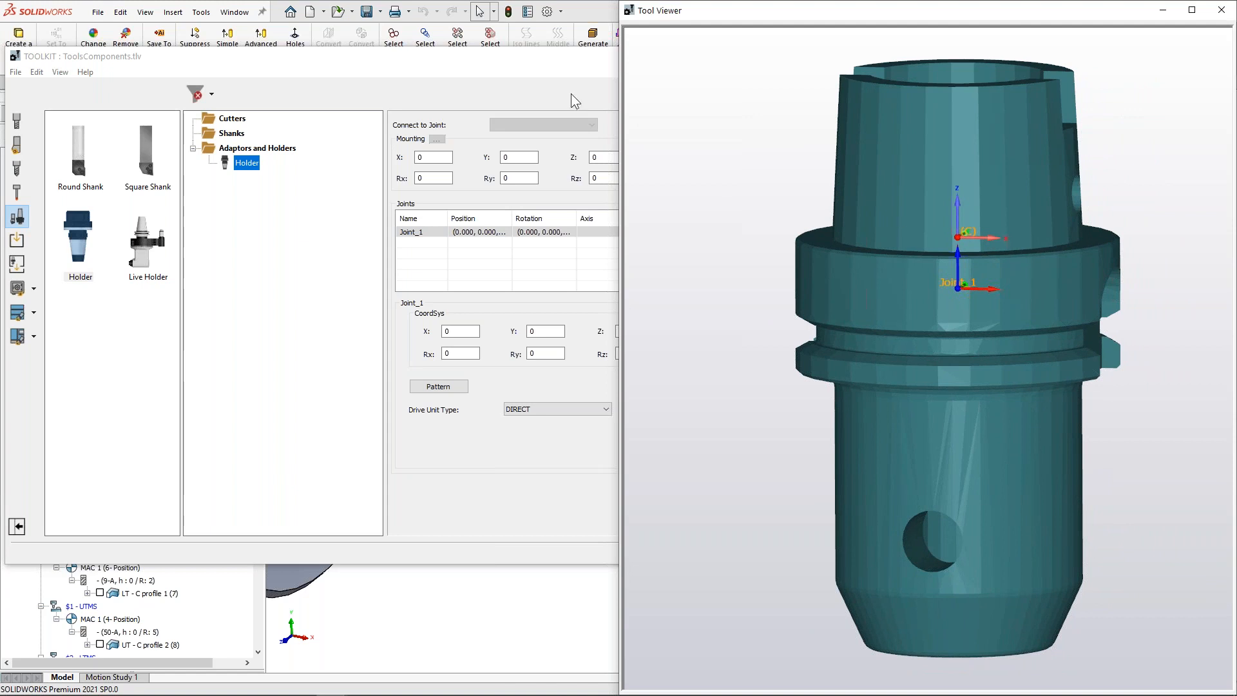
left_click_drag(548, 56, 362, 72)
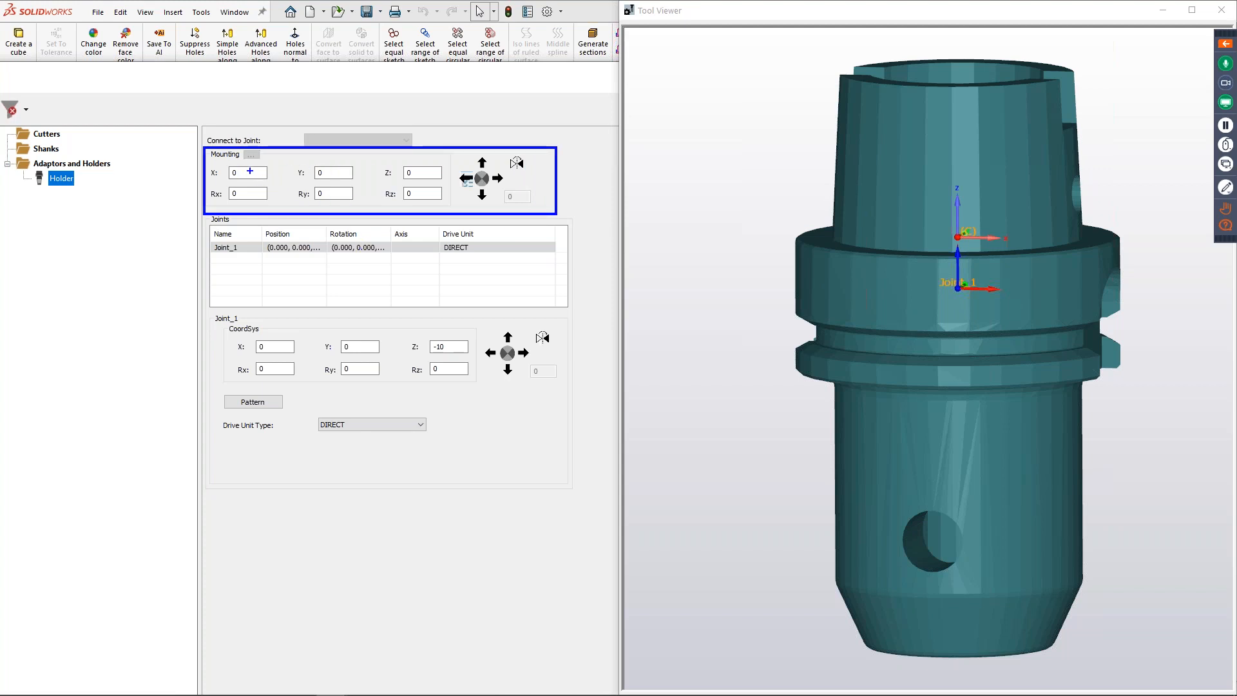
left_click_drag(1014, 188, 974, 232)
mouse_move(203, 215)
left_mouse_down()
mouse_move(369, 290)
mouse_move(574, 313)
left_mouse_up()
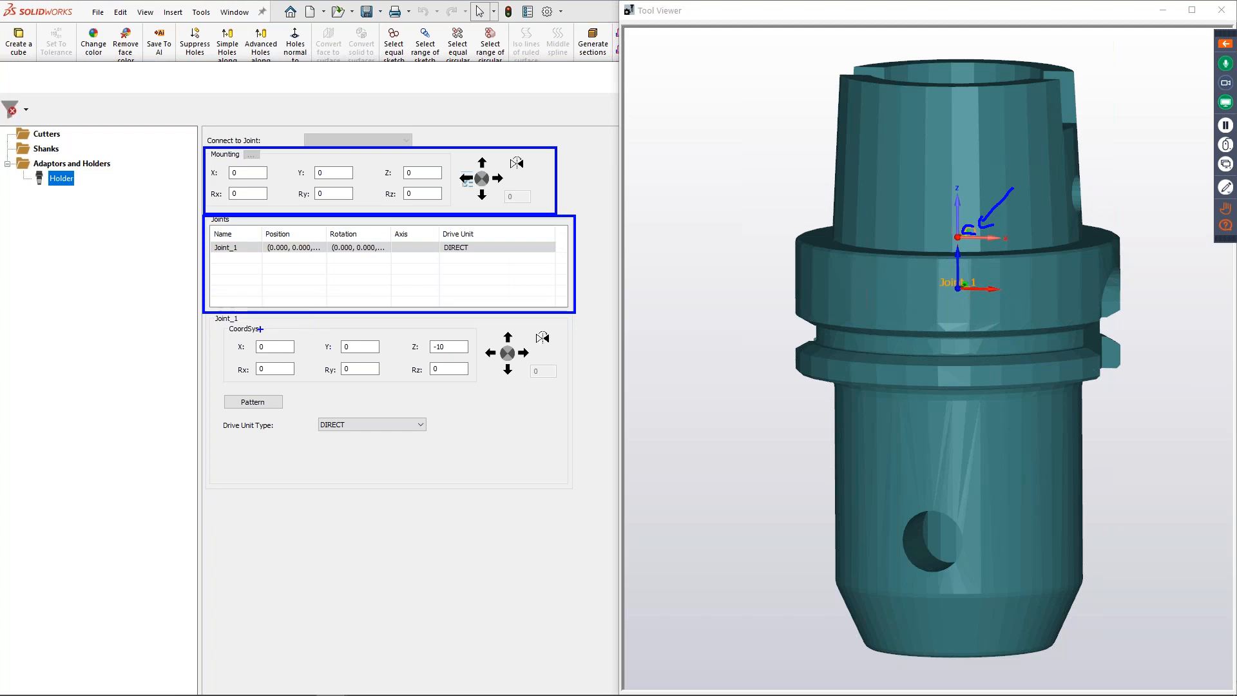
mouse_move(204, 315)
left_mouse_down()
mouse_move(568, 445)
mouse_move(570, 488)
left_mouse_up()
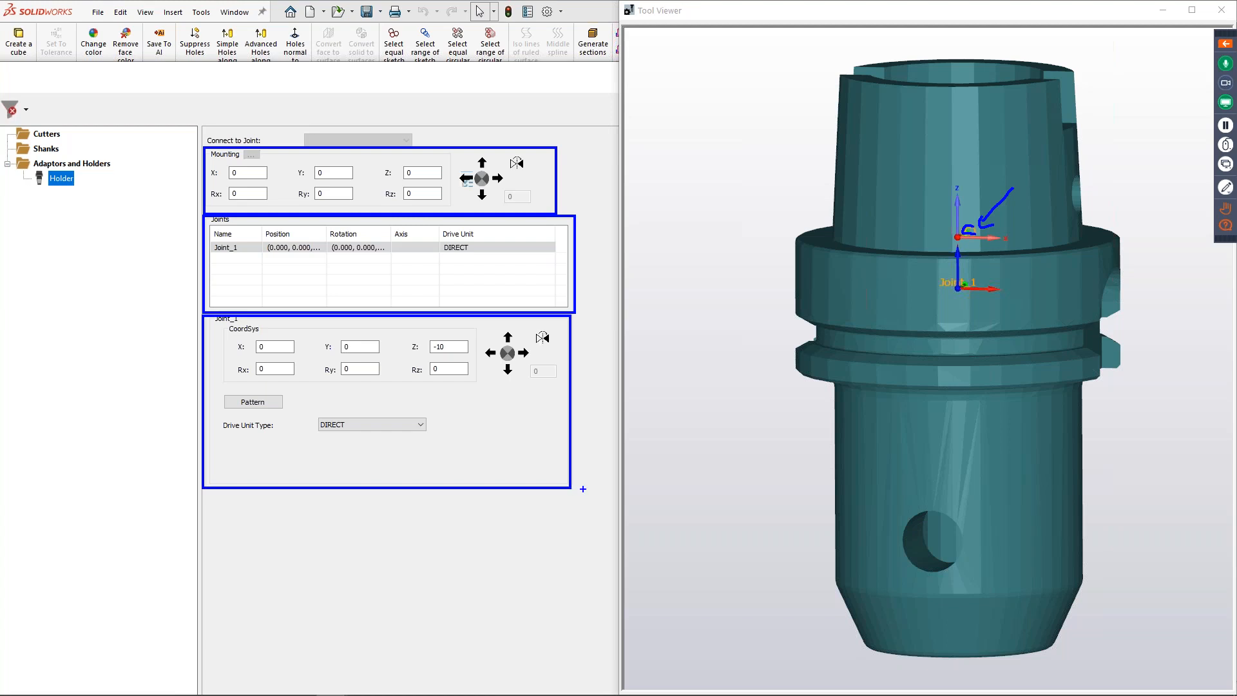
Step: Try a Z offset of -17 for the holder's mounting position
key("Escape")
left_click(248, 172)
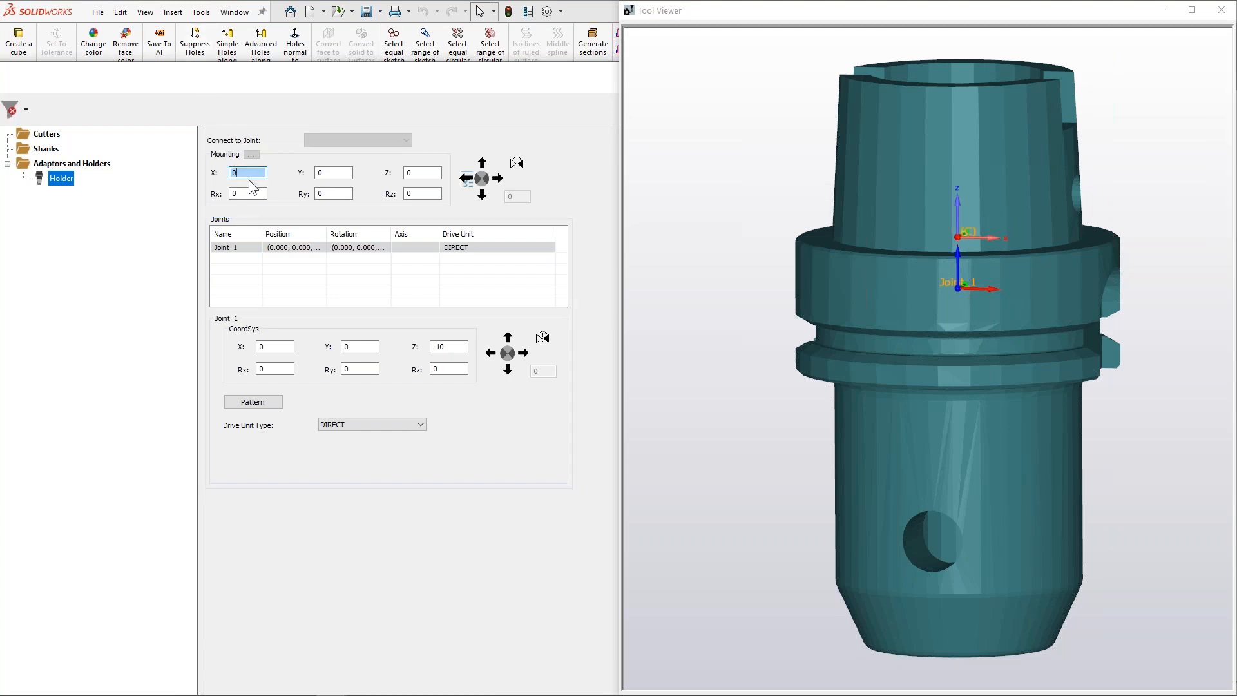
left_click(969, 241)
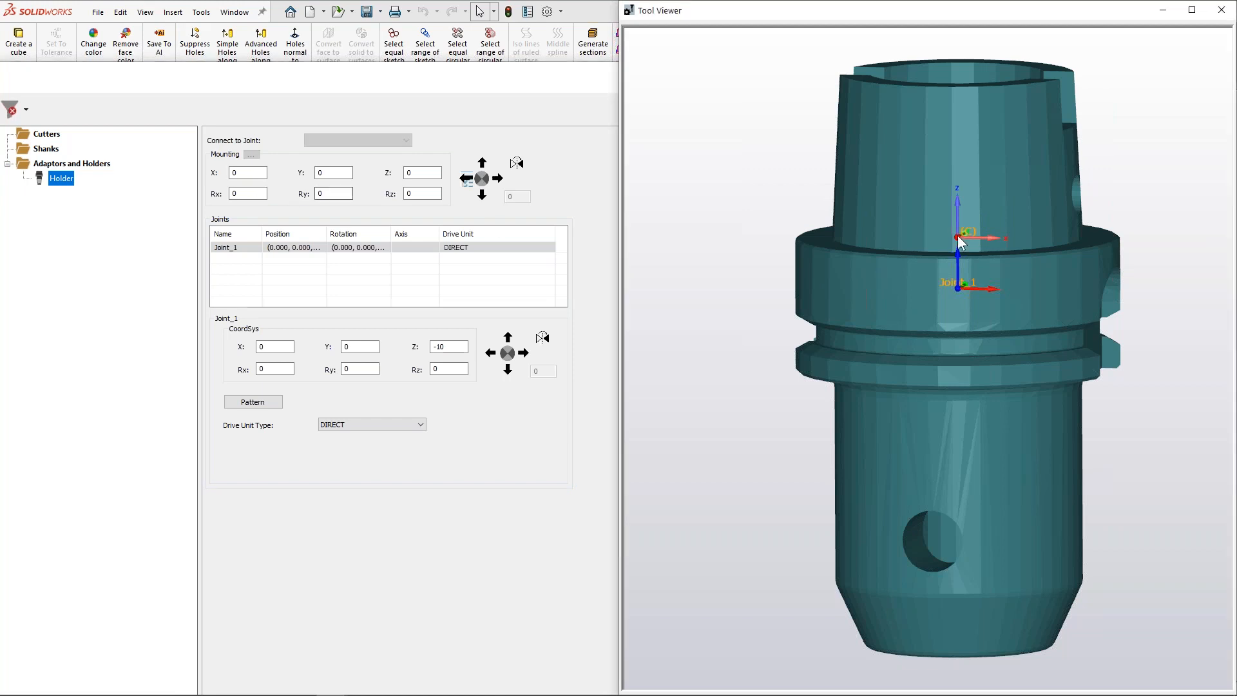
left_click(420, 174)
scroll(420, 173, "down", 4)
scroll(420, 173, "down", 13)
left_click(964, 214)
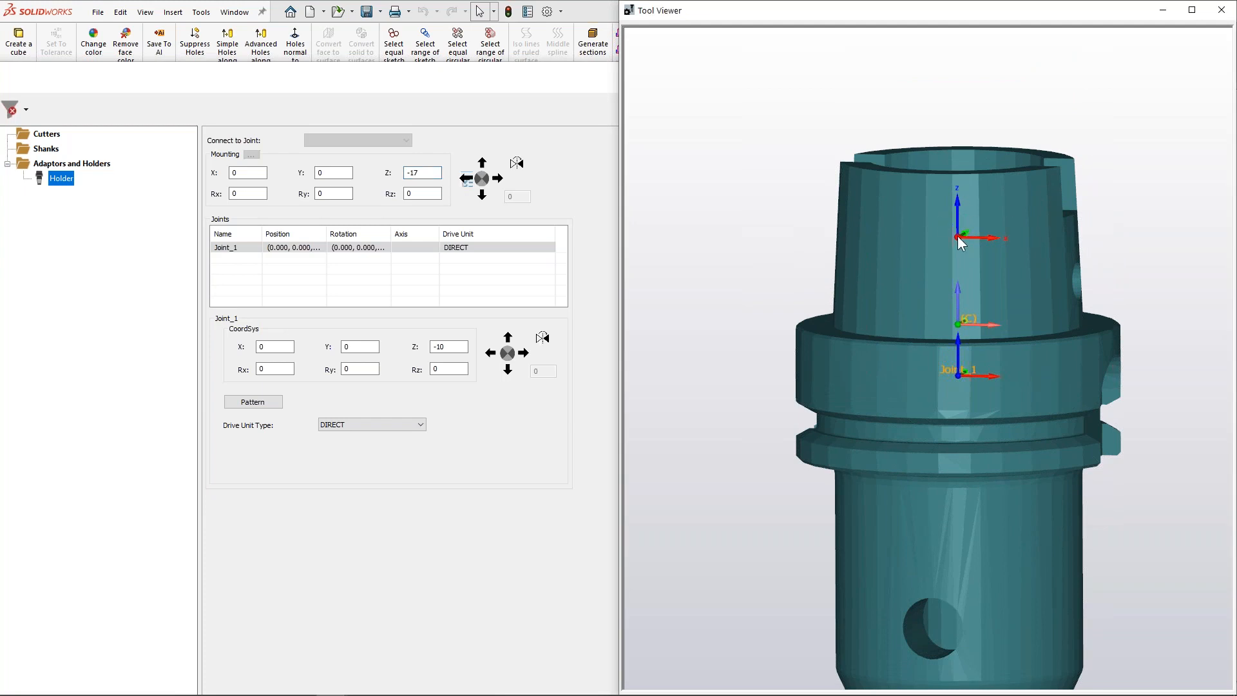
Step: Return the holder's mounting Z offset to 0
left_click(415, 174)
scroll(414, 174, "up", 10)
left_click_drag(415, 174, 391, 176)
type("0")
left_click(428, 196)
left_click(902, 246)
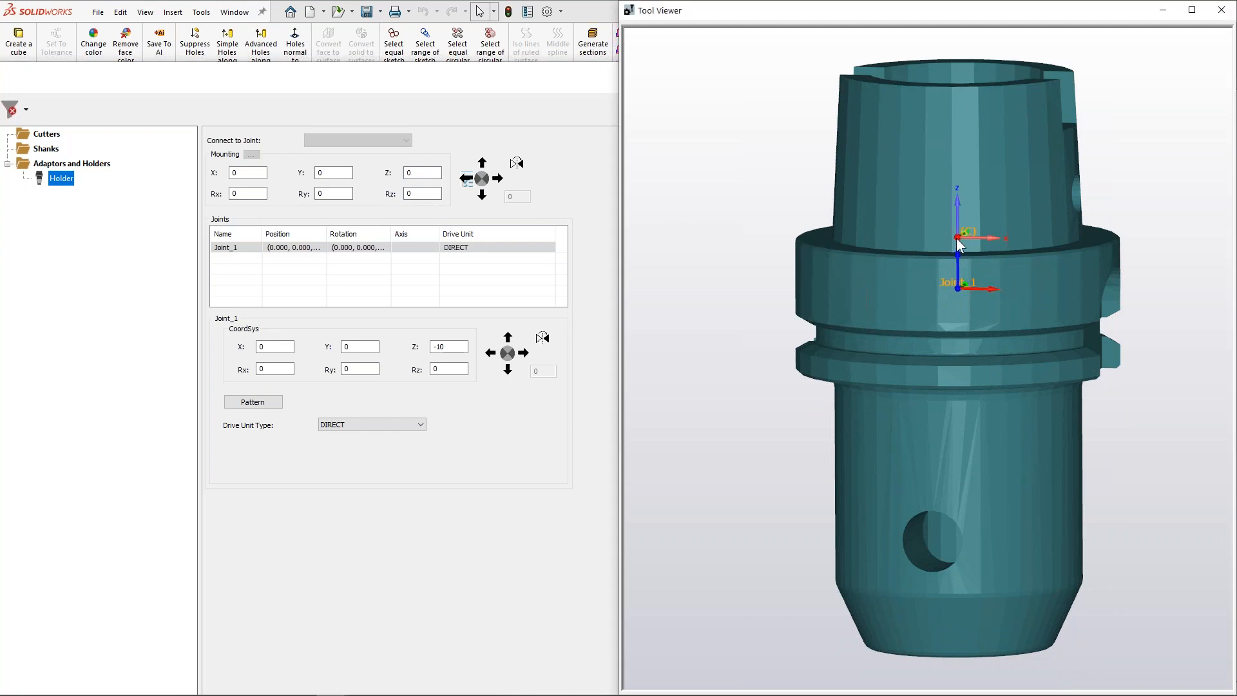
Step: Try a Z position of -20 for the holder's Joint_1
left_click(225, 248)
left_click(281, 348)
left_click(466, 350)
scroll(467, 350, "down", 5)
scroll(466, 349, "down", 1)
middle_click_drag(1020, 373, 878, 335)
scroll(878, 322, "down", 1)
left_click(446, 347)
scroll(446, 347, "down", 1)
left_click_drag(455, 347, 417, 351)
left_click(457, 350)
scroll(461, 350, "up", 6)
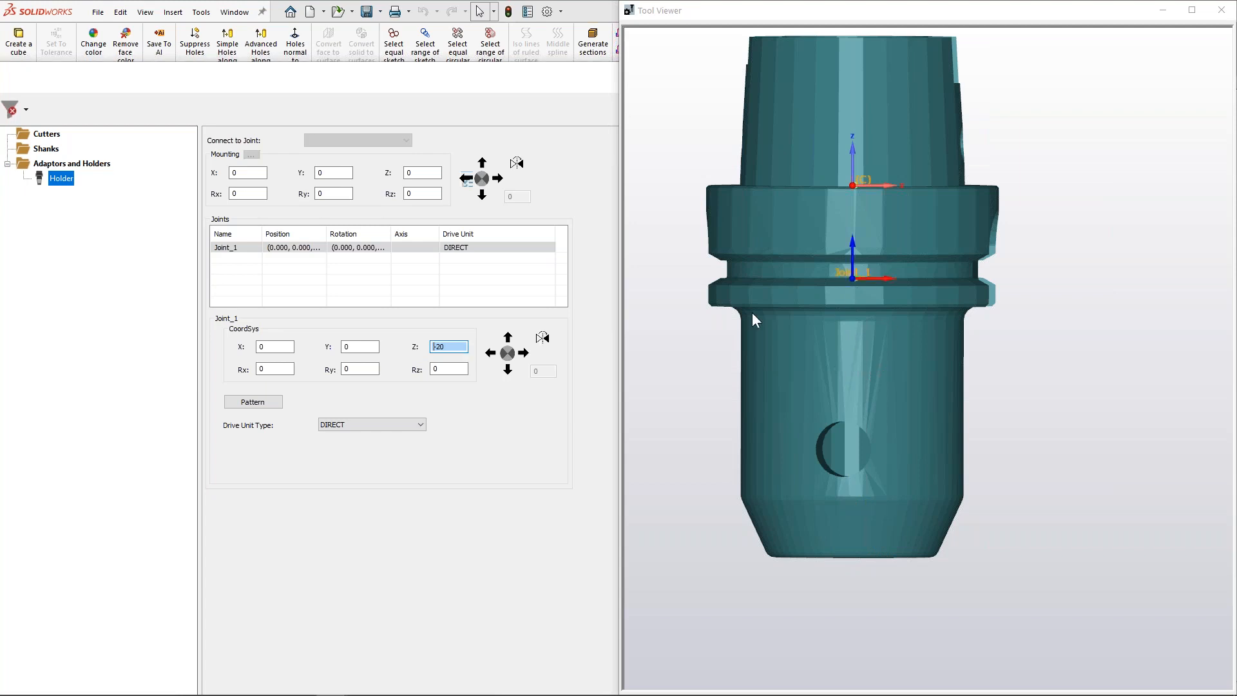
Step: Measure the distance from the holder's upper flange face to its bottom end face in the Tool Viewer
left_click_drag(755, 320, 971, 310)
right_click(1058, 246)
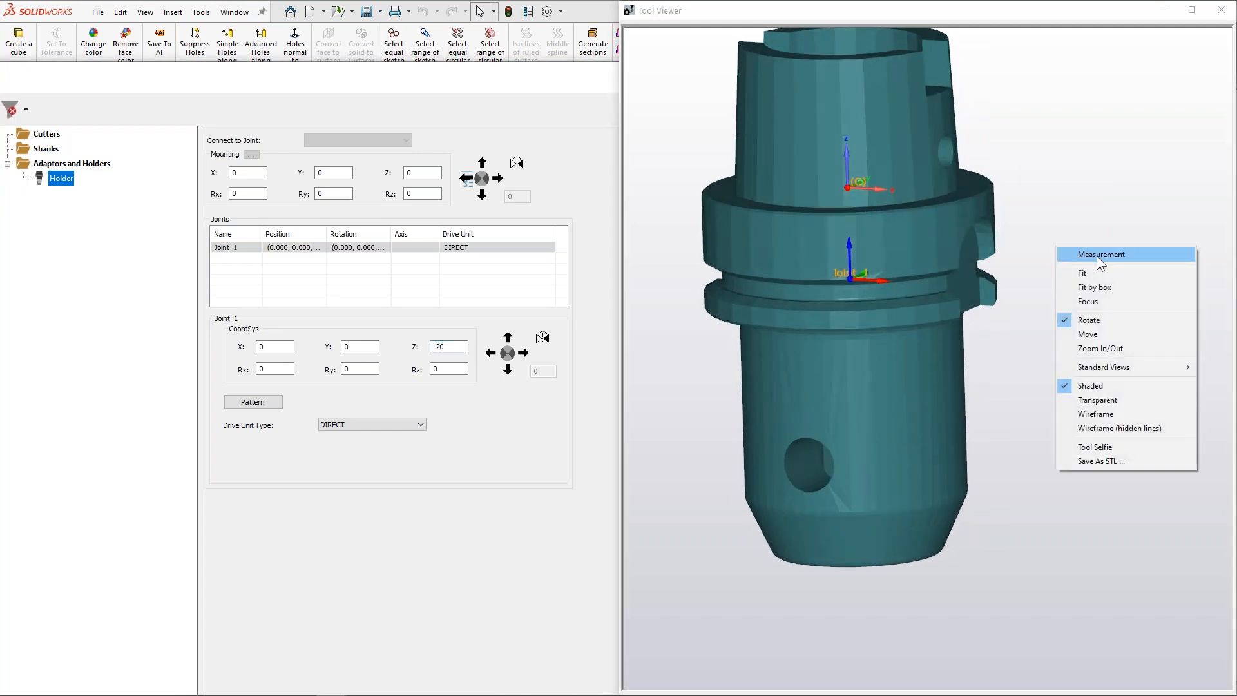
right_click(1095, 256)
left_click(1095, 256)
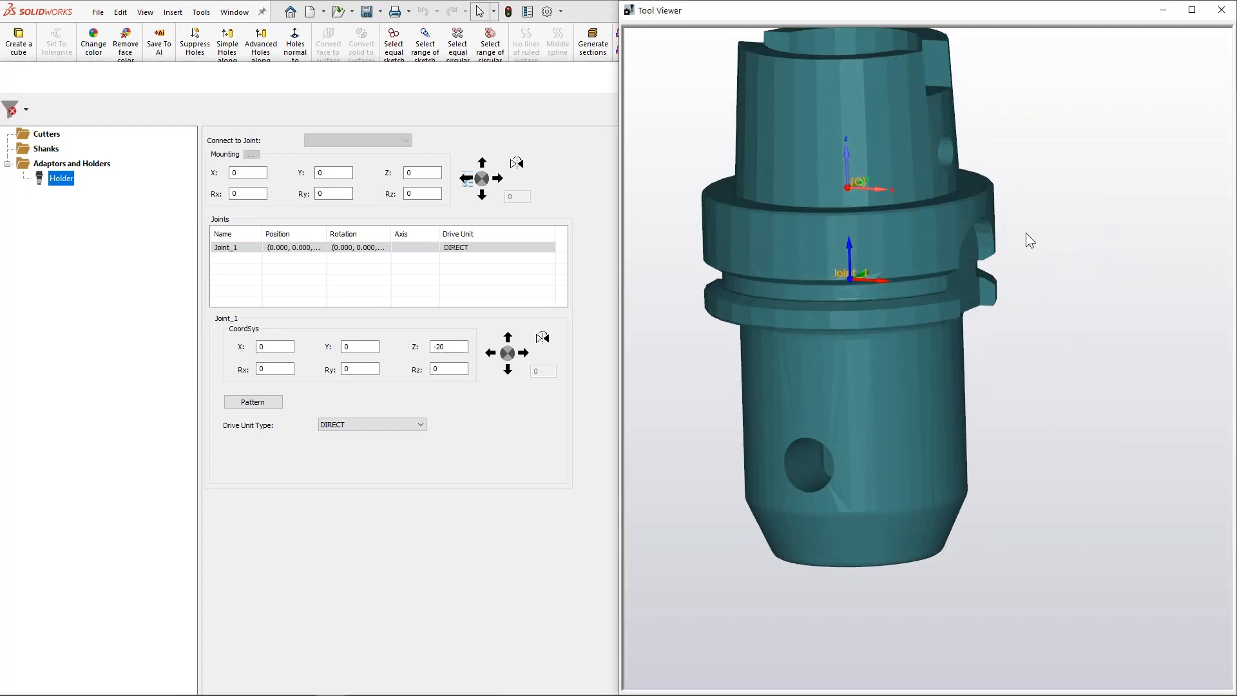
left_click(970, 194)
middle_click_drag(949, 523, 937, 478)
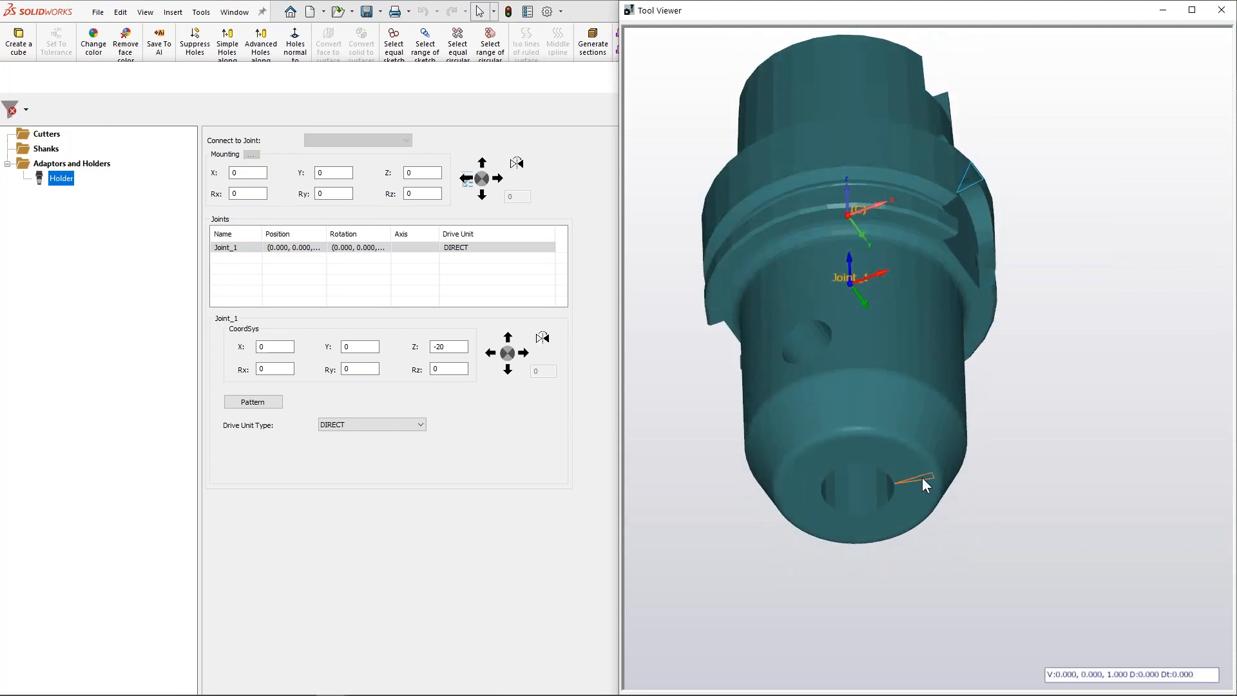
left_click(921, 477)
middle_click_drag(992, 266, 1044, 520)
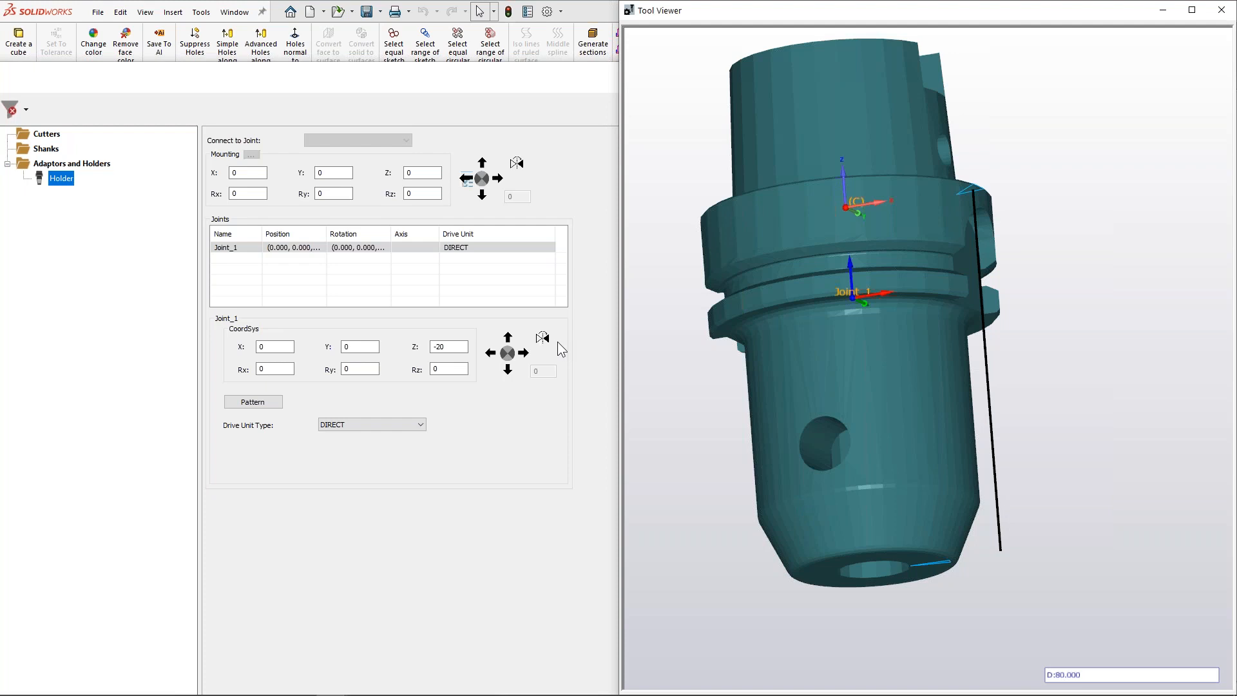
Step: Set the holder's Joint_1 Z position to -80 and widen the Position column of the joints list
double_click(448, 348)
type("-80")
left_click(447, 368)
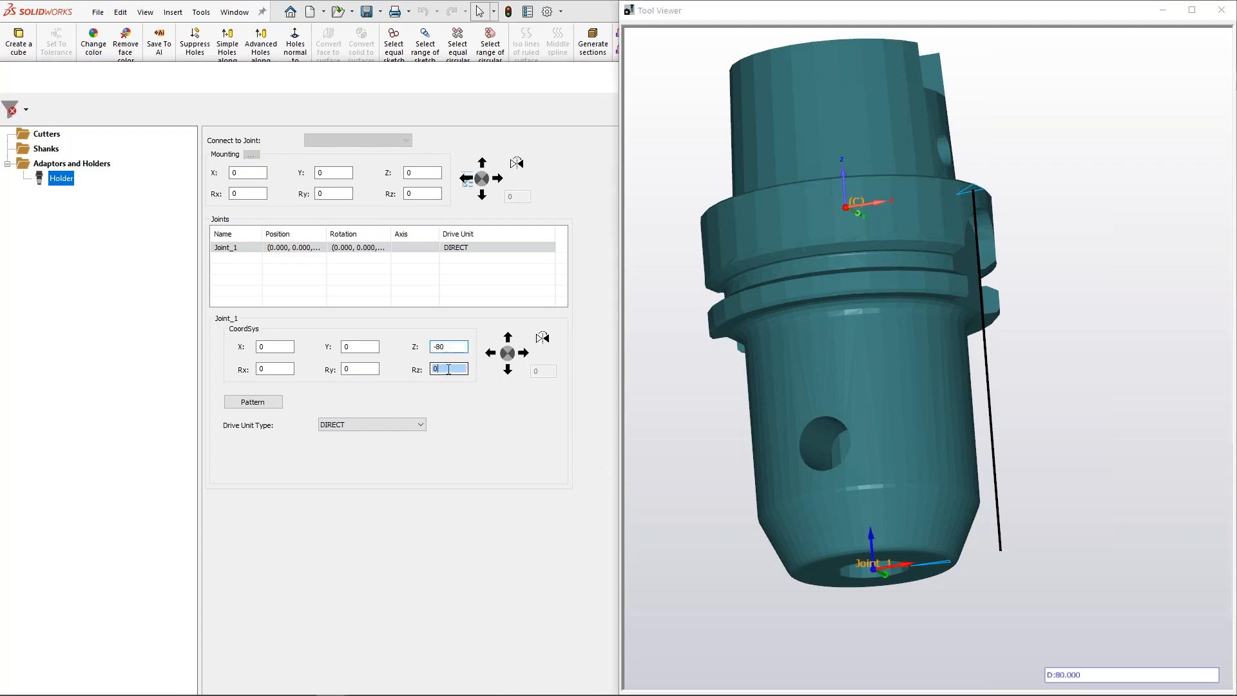
middle_click_drag(987, 408, 994, 438)
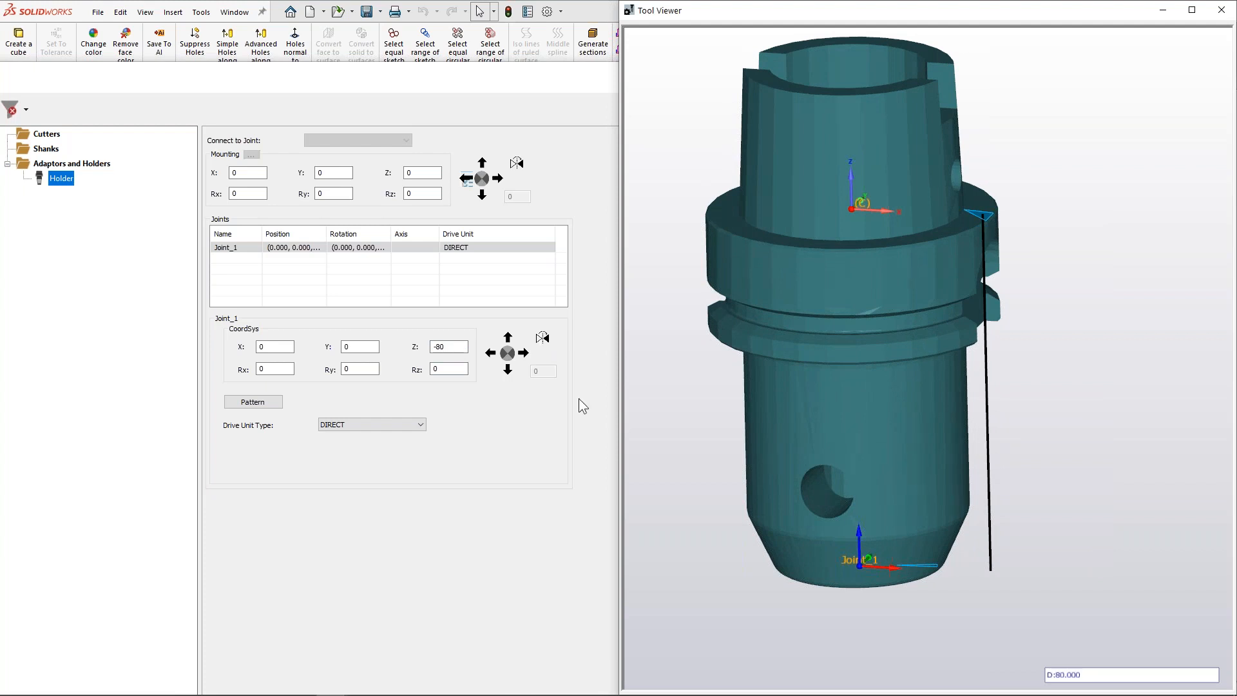
double_click(327, 233)
left_click(397, 263)
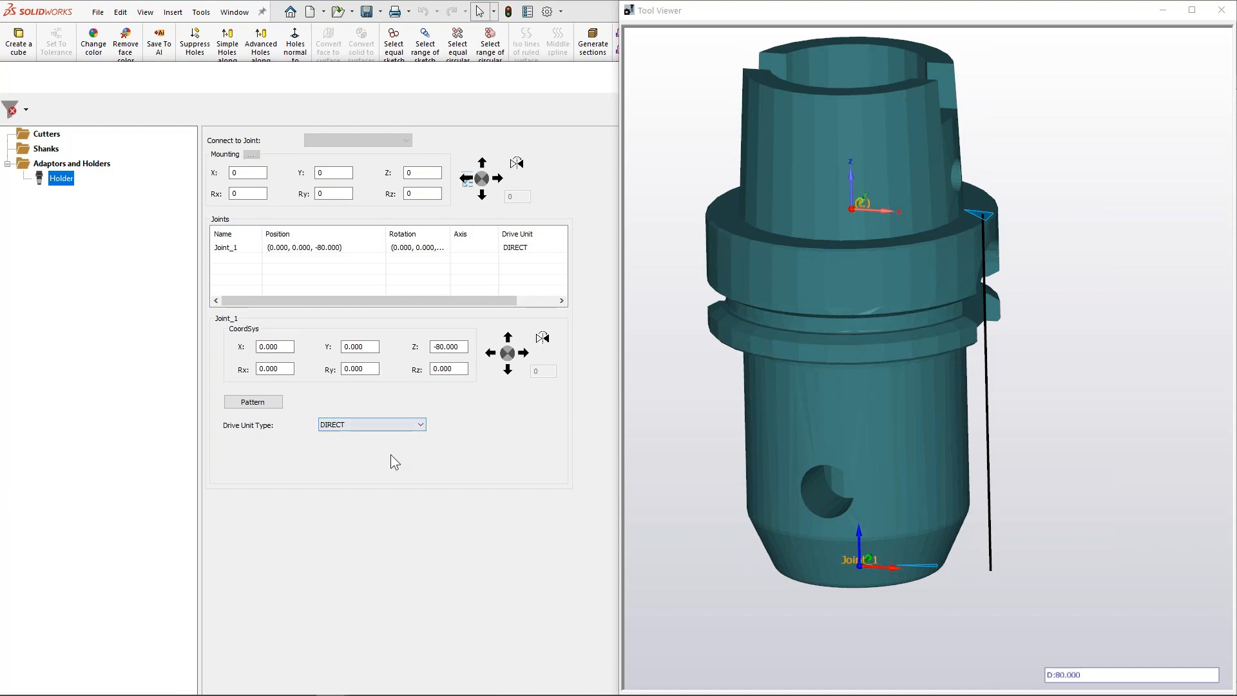
key("alt+Tab")
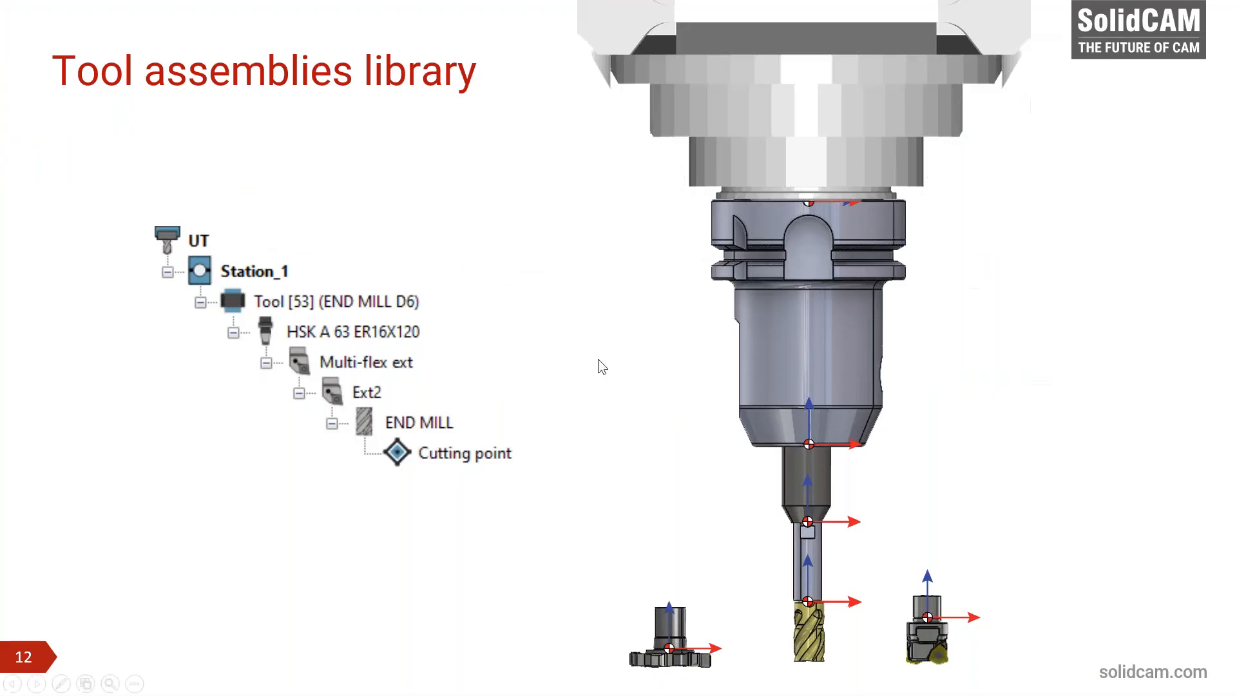
left_click(640, 288)
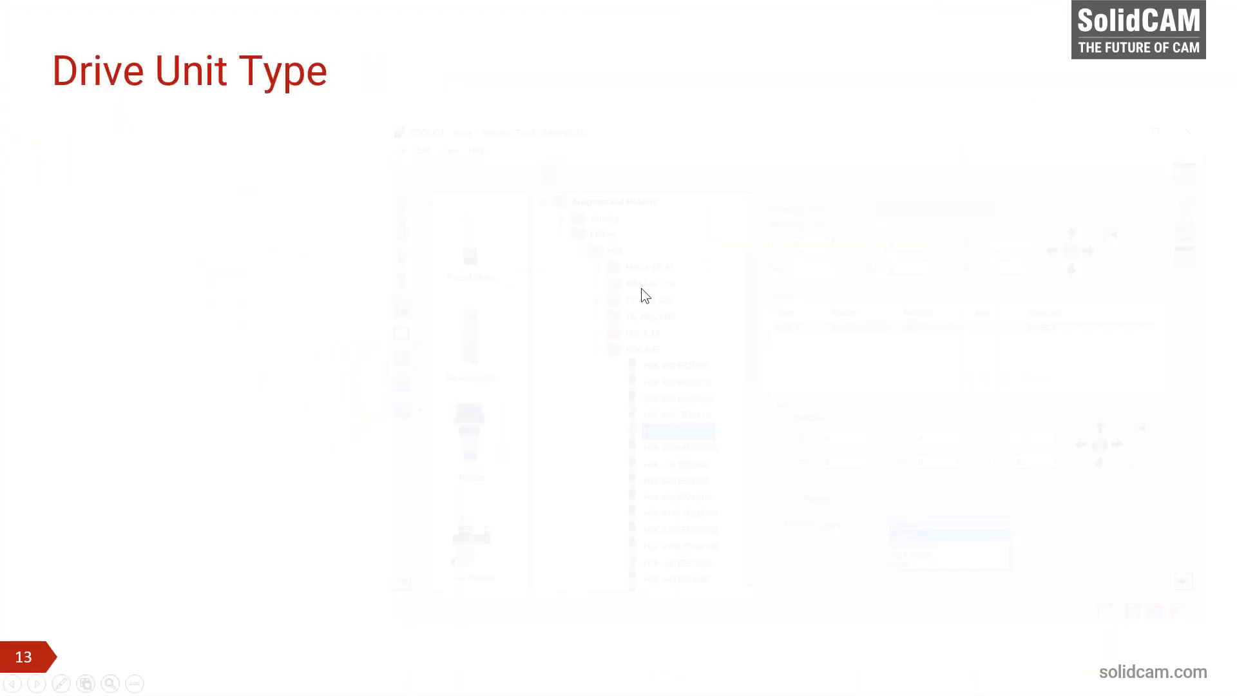
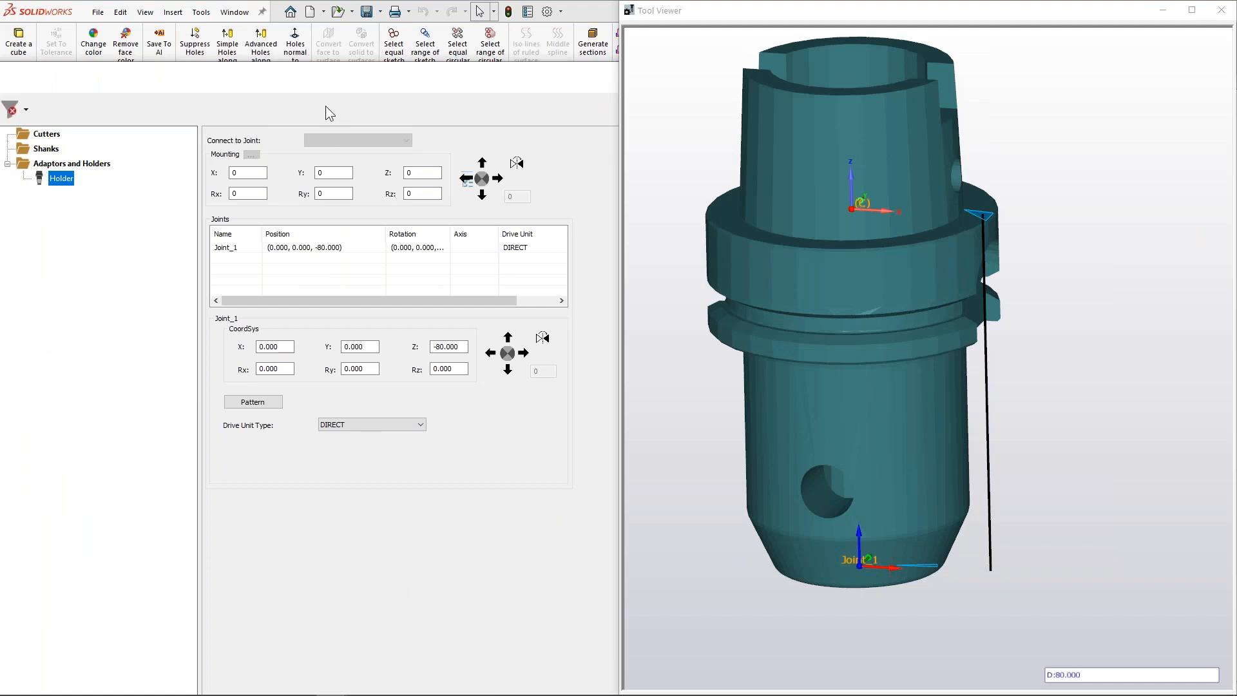
Step: Close the Tool Viewer and reopen the holder's STL file selection in the Webinar folder to copy the name HSK A63 EM16X80
left_click_drag(315, 74, 478, 61)
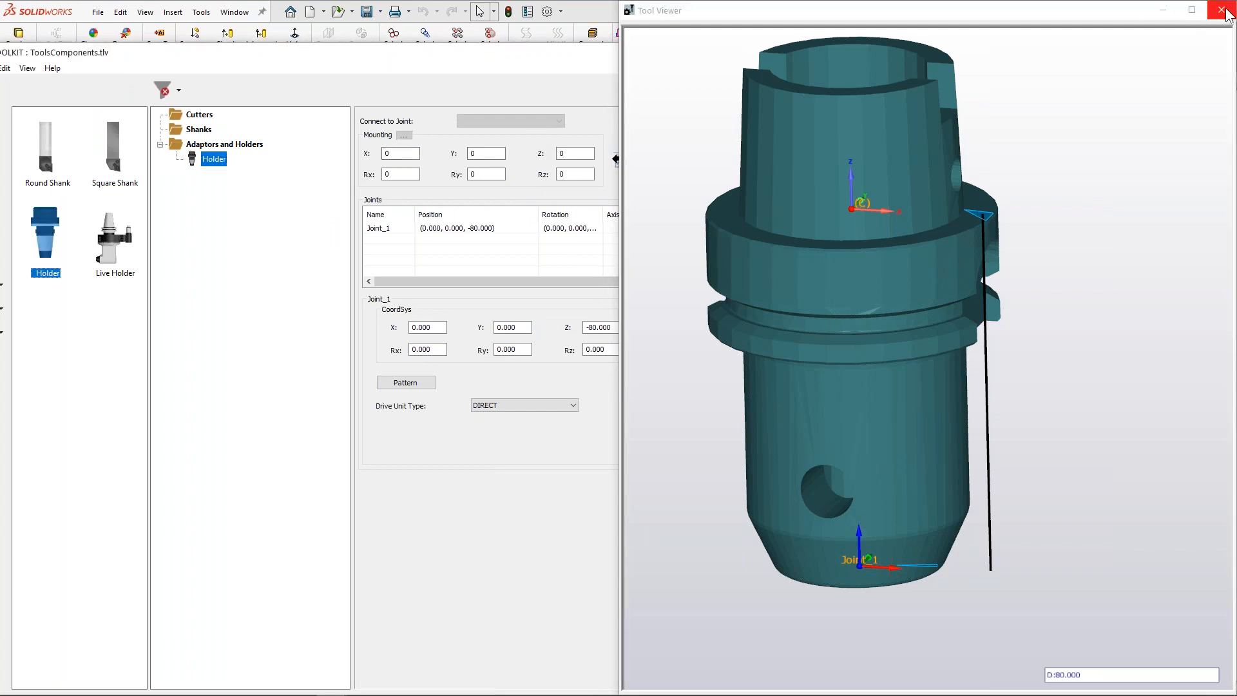
left_click(1221, 9)
left_click(1191, 118)
left_click(571, 240)
left_click_drag(679, 319, 707, 369)
scroll(644, 361, "up", 1)
double_click(593, 352)
left_click(615, 312)
left_click(615, 312)
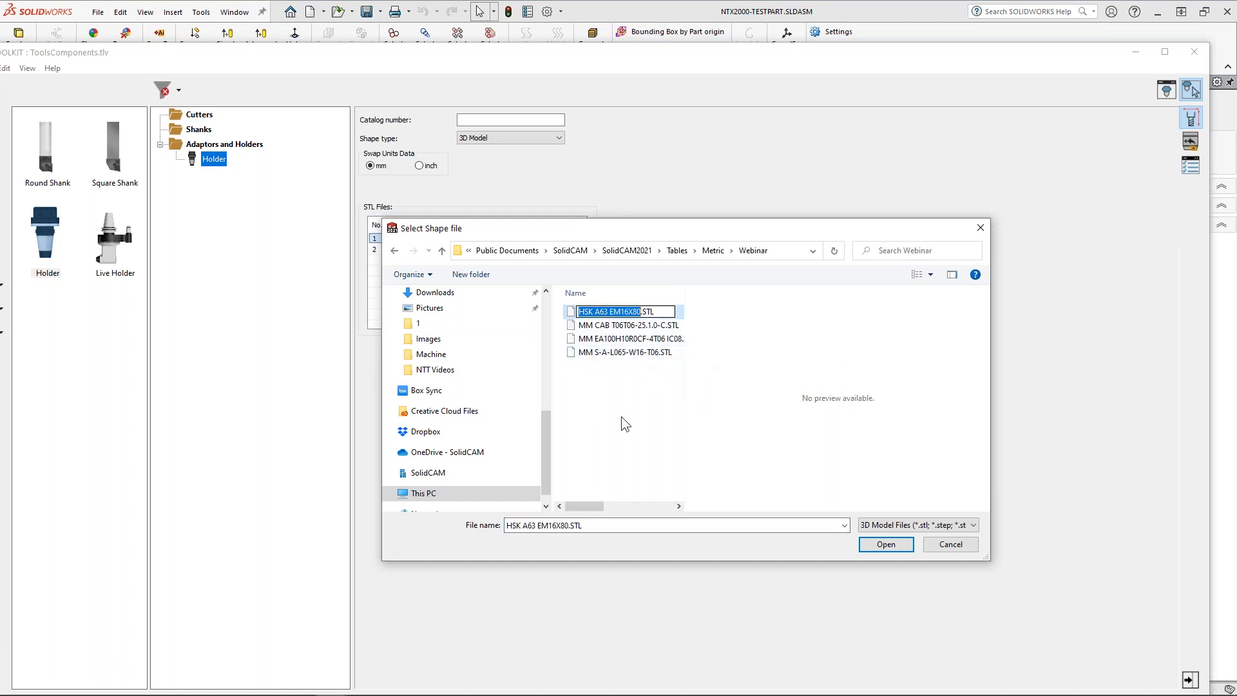
left_click(886, 544)
Step: Rename the holder component as HSK A63 EM16X80
right_click(219, 164)
left_click(248, 189)
type("HSK A63 EM16X80")
left_click(241, 226)
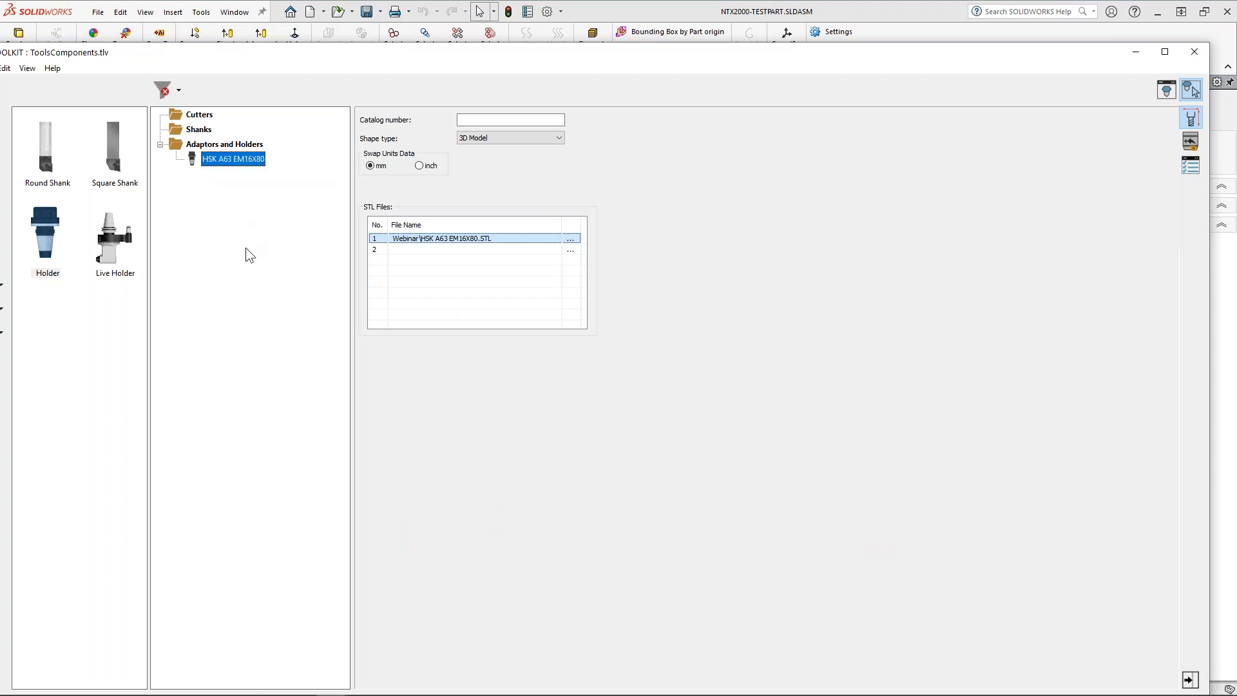
Step: Add a square shank to the Shanks folder and set its shape type to 3D Model
left_click_drag(337, 53, 515, 45)
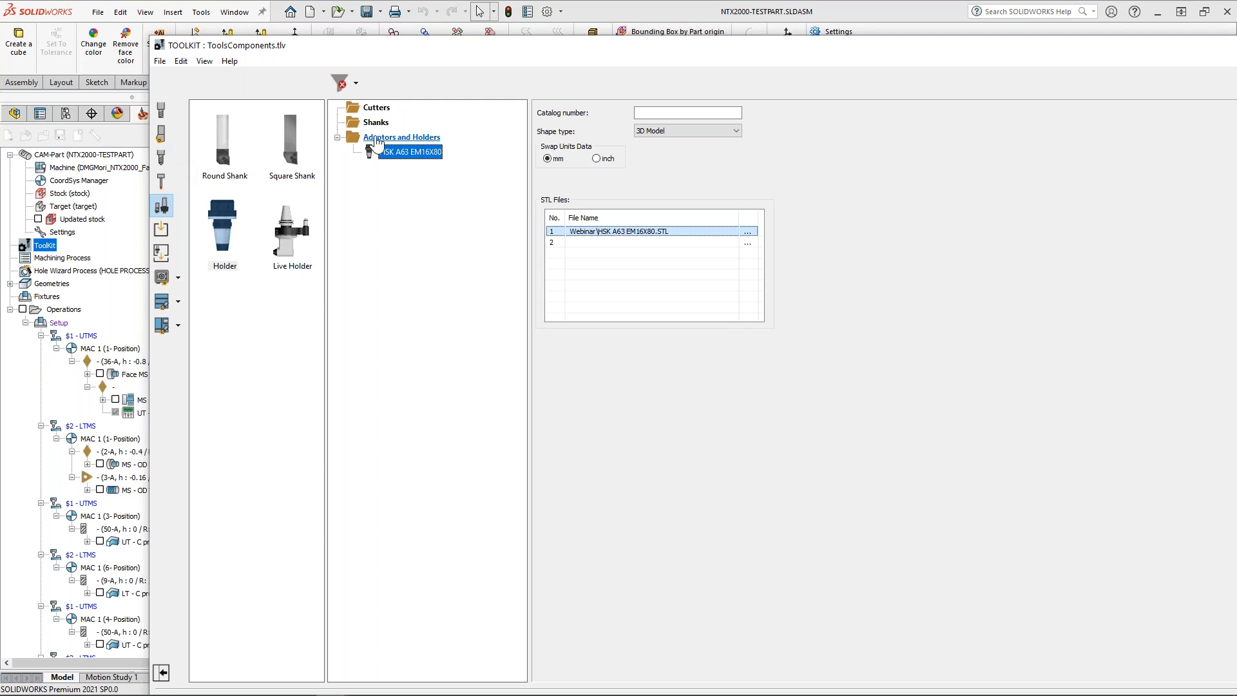
left_click_drag(287, 139, 376, 127)
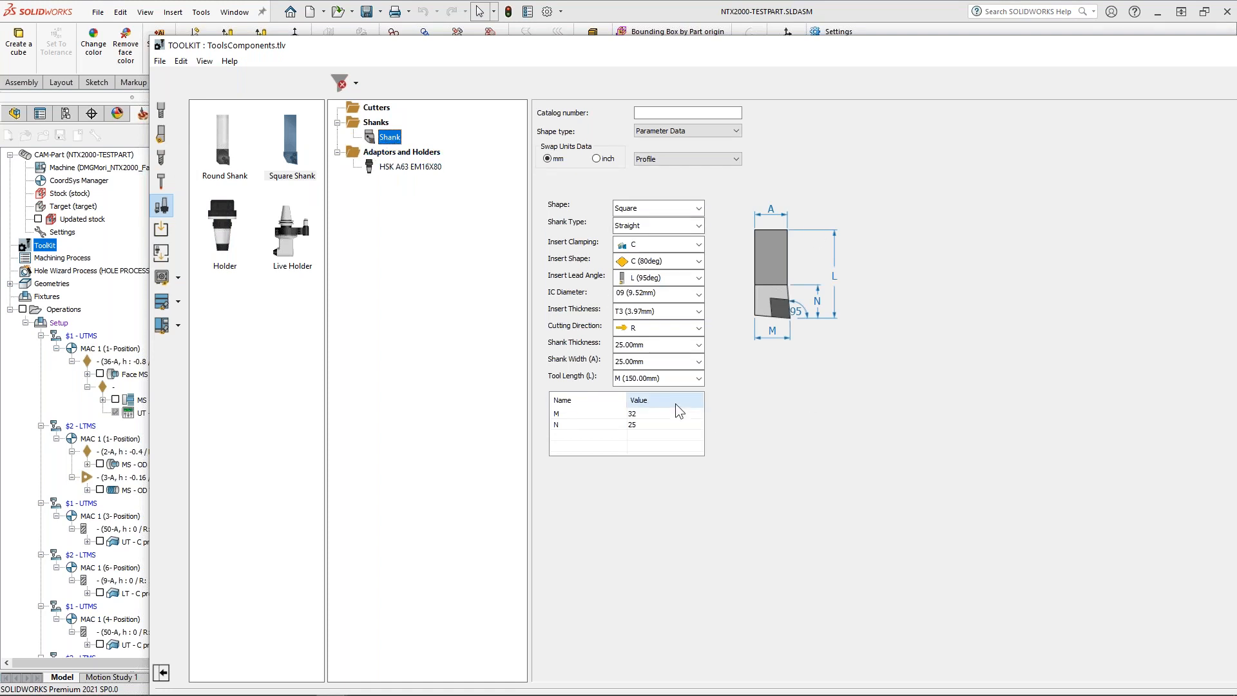
left_click_drag(399, 48, 343, 66)
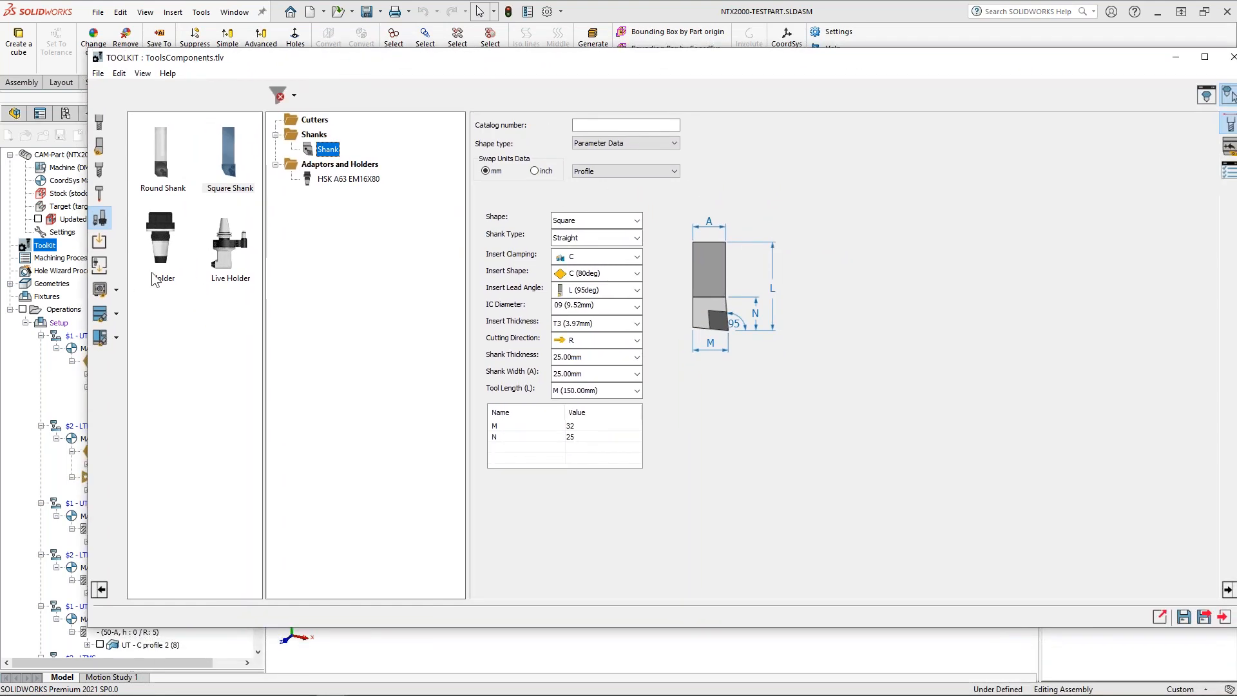
left_click_drag(478, 62, 605, 63)
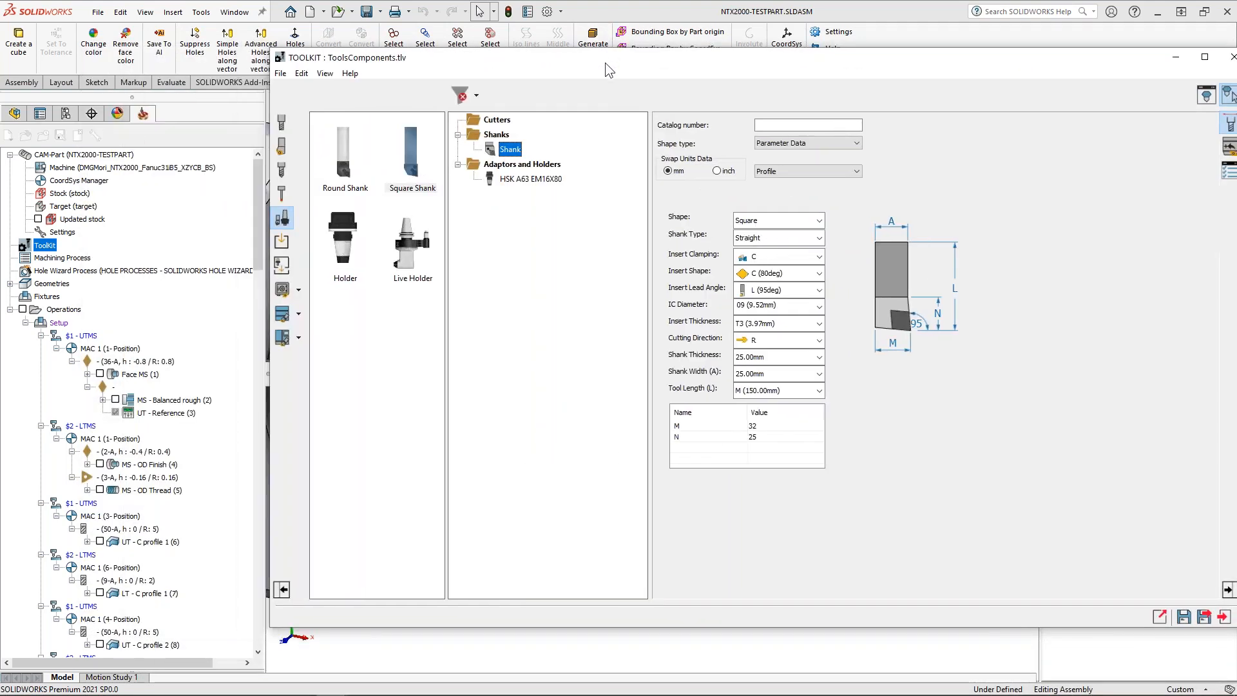
left_click_drag(508, 54, 434, 58)
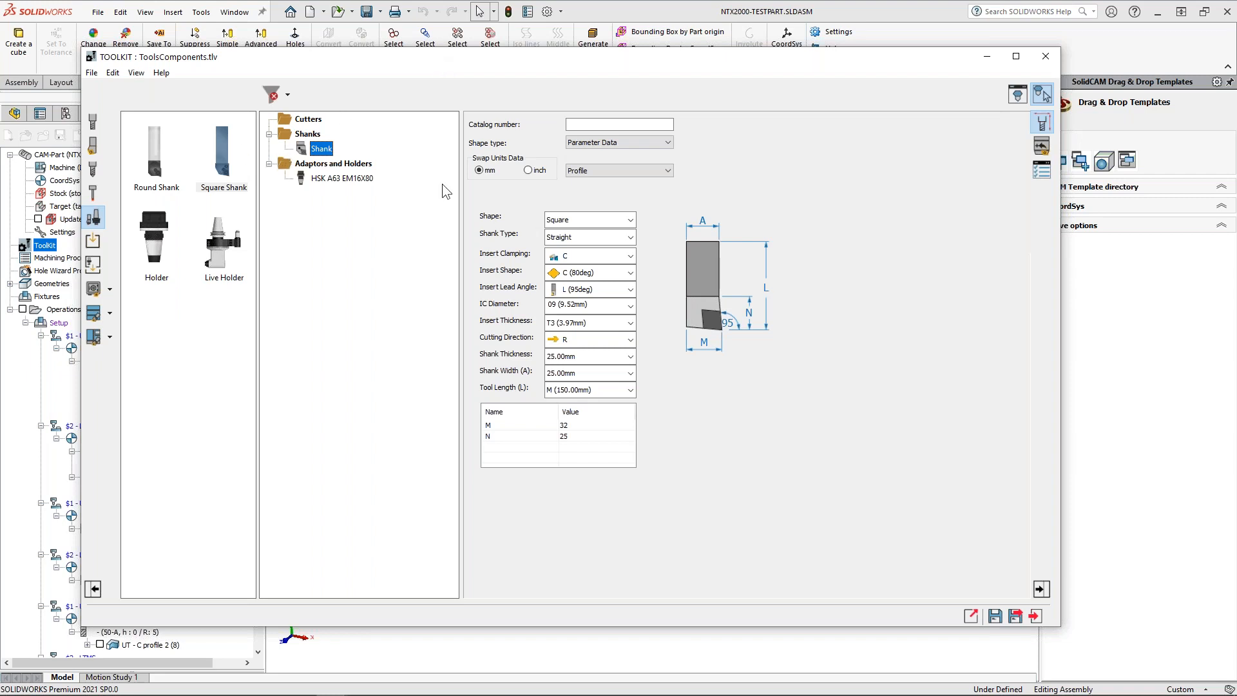
left_click(664, 145)
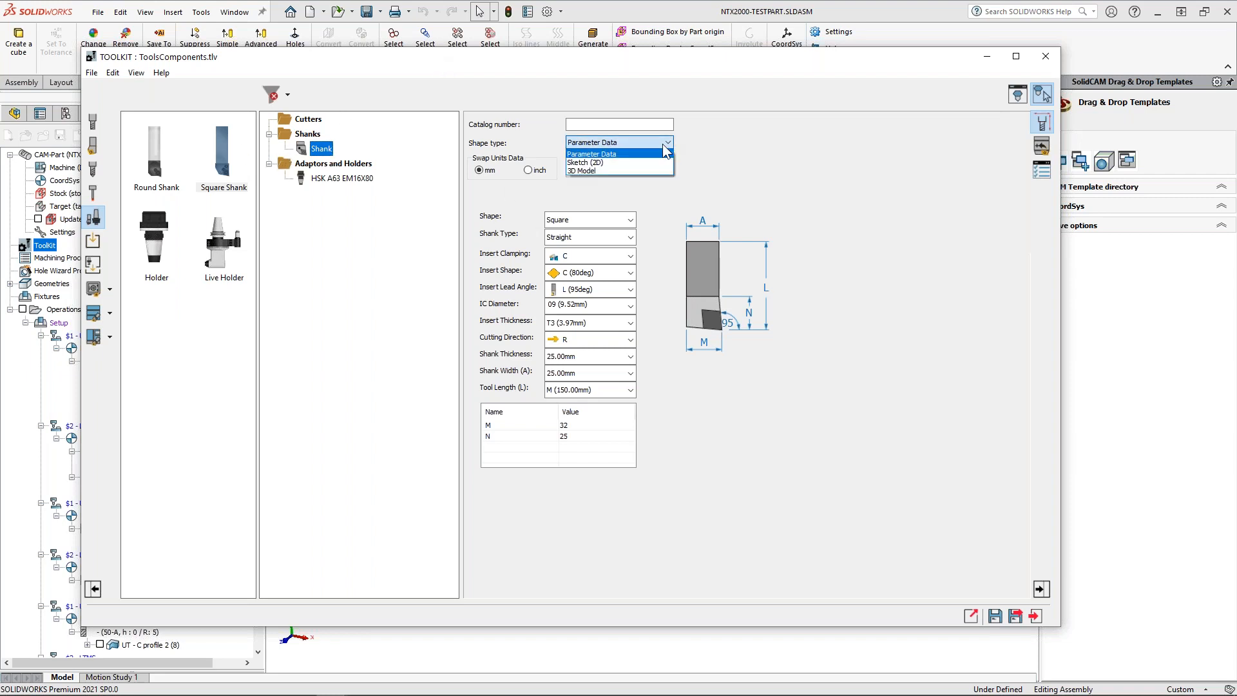
left_click(620, 168)
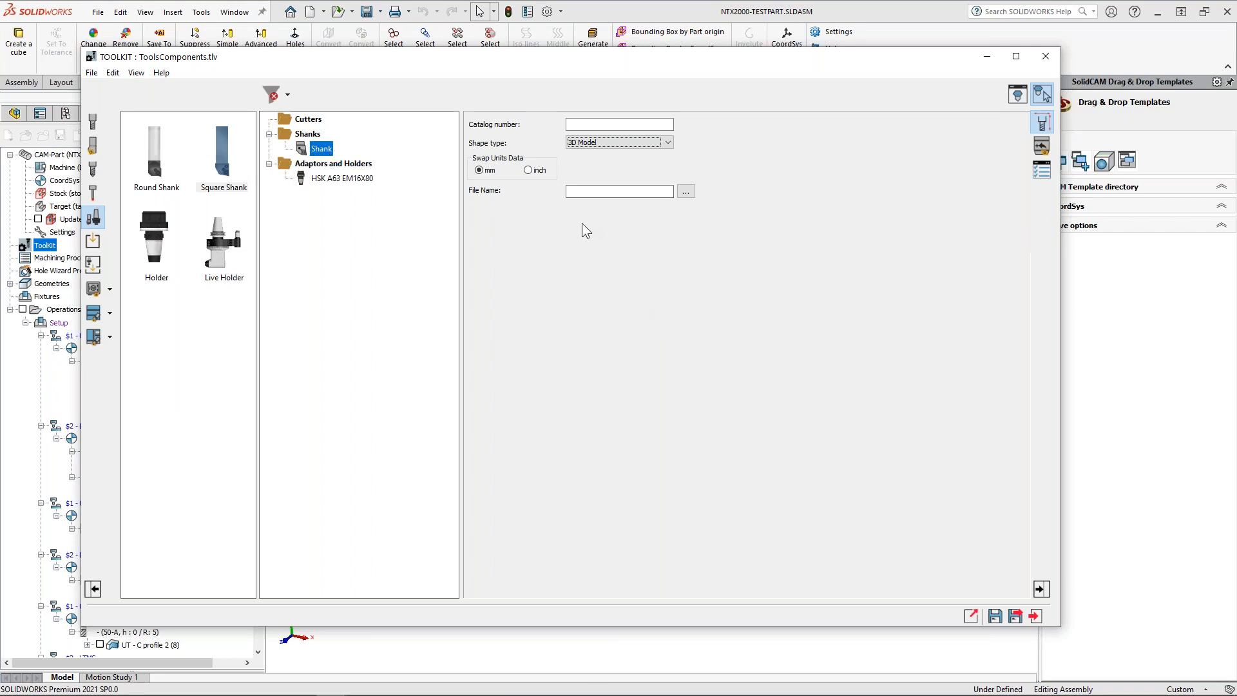
Step: Assign MM S-A-L065-W16-T06.STL from the Webinar folder as the shank's model file, copying its name
left_click(685, 191)
left_click_drag(659, 270, 660, 316)
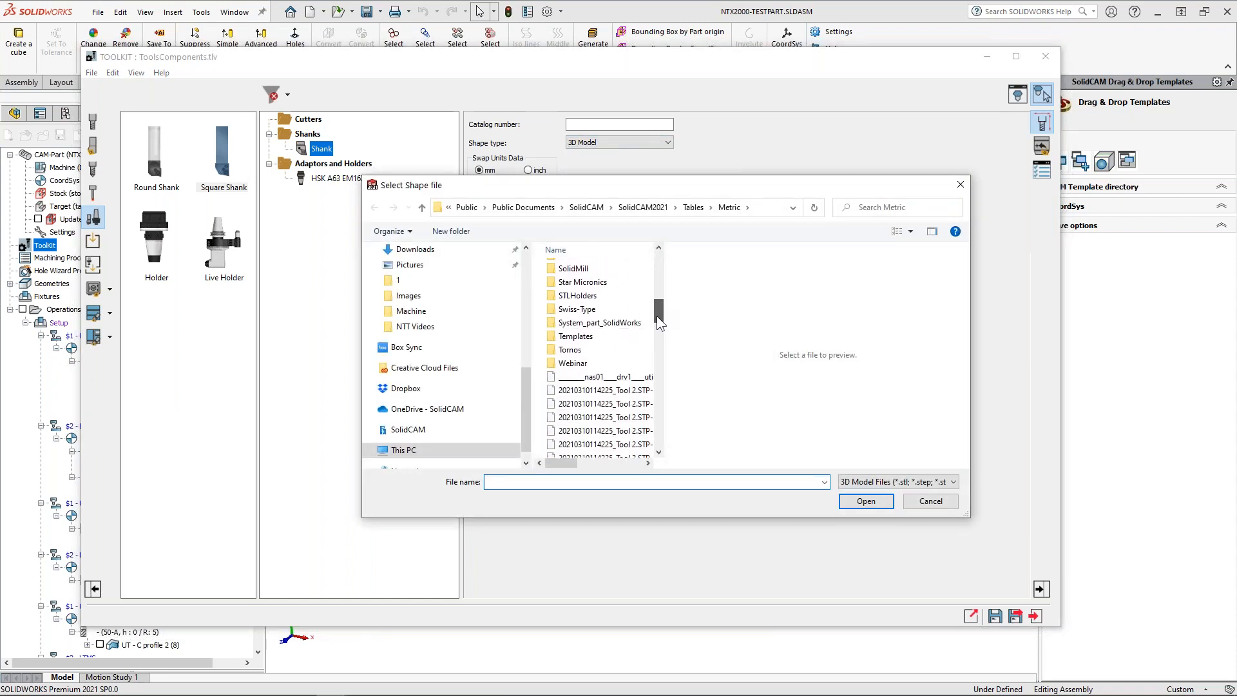
double_click(574, 363)
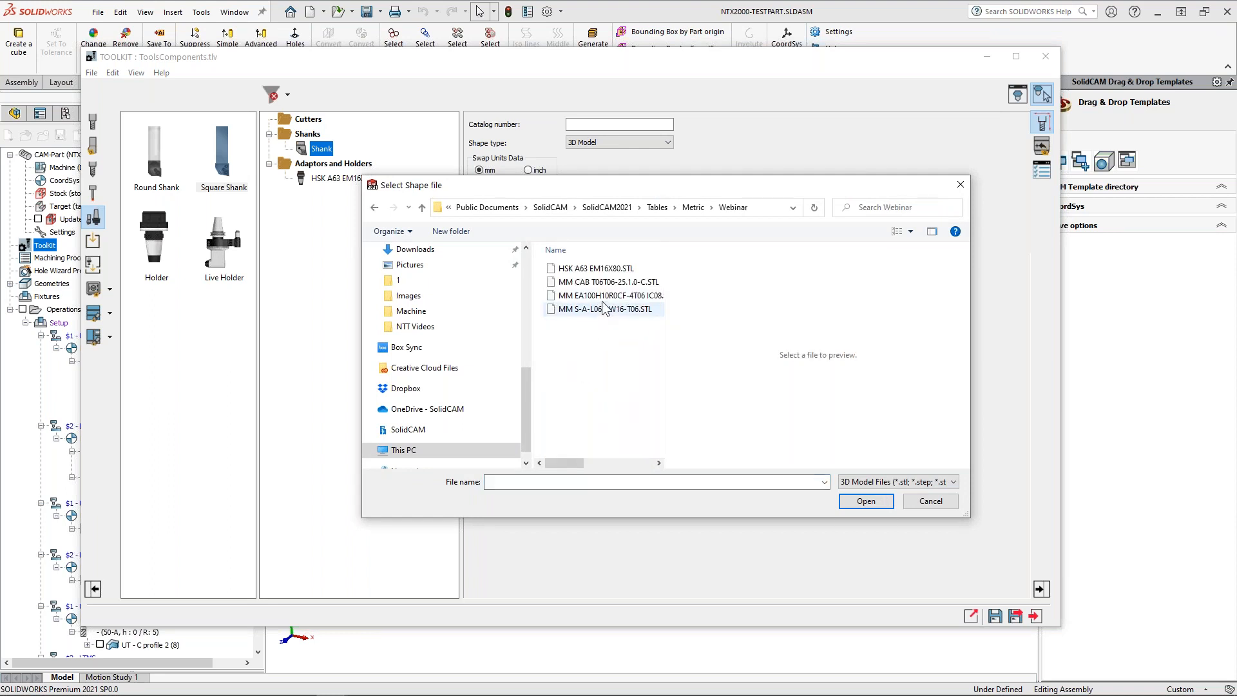
left_click(603, 283)
left_click(595, 310)
left_click(592, 313)
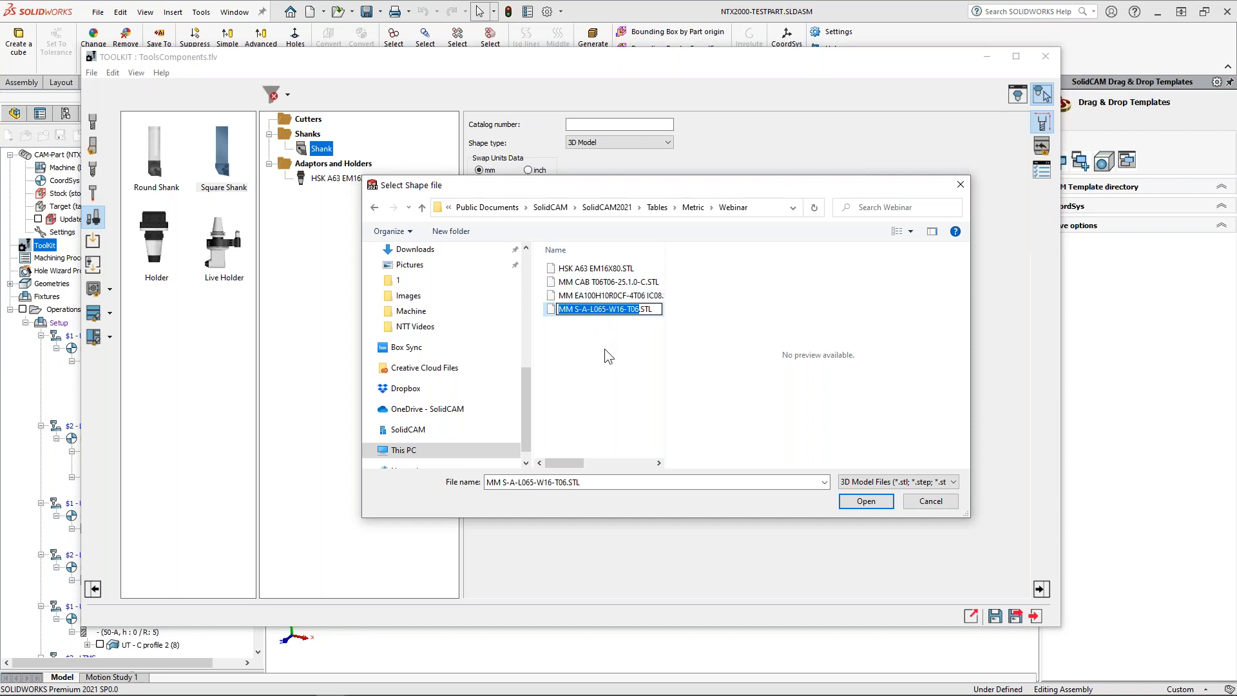
left_click(605, 385)
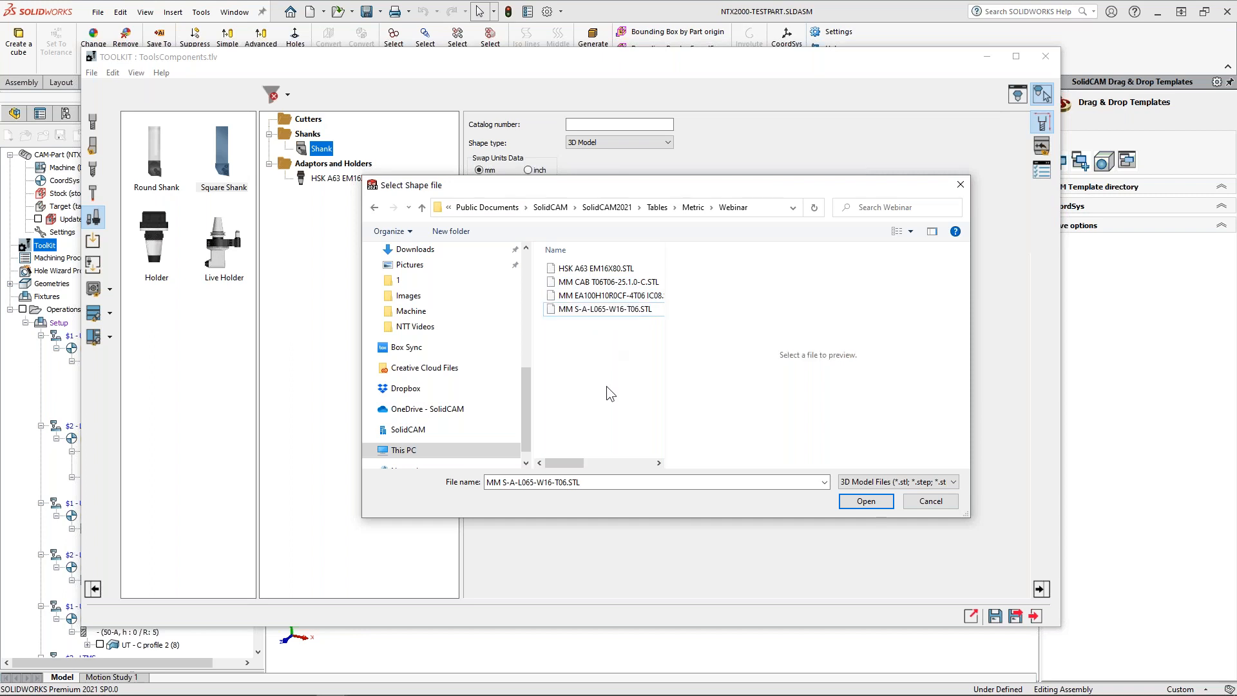
left_click(866, 501)
Step: Display the shank in the Tool Viewer and rename it as MM S-A-L065-W16-T06
left_click(1042, 97)
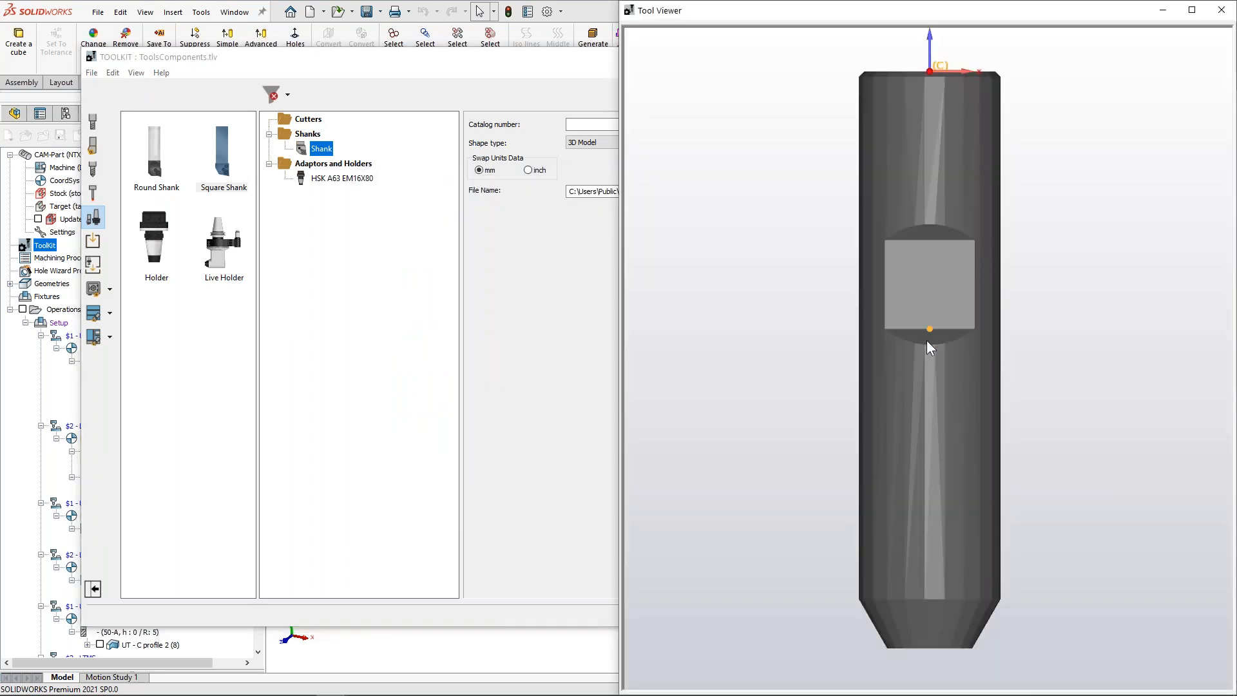
left_click_drag(562, 63, 549, 62)
right_click(308, 148)
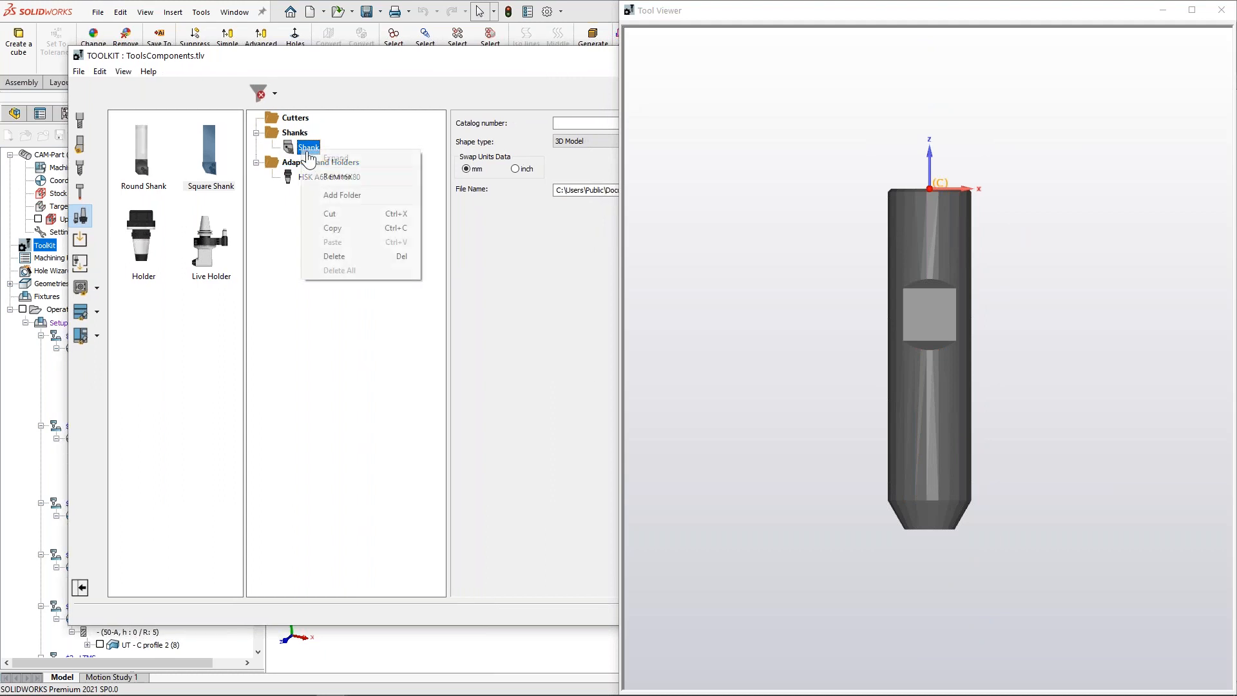
left_click(338, 176)
key("Return")
Step: Arrange the ToolKit and a smaller Tool Viewer side by side and open the shank's mounting and joint settings
left_click_drag(541, 56, 461, 57)
left_click_drag(621, 83, 853, 91)
left_click_drag(1025, 10, 1041, 107)
left_click(691, 325)
left_click_drag(966, 71, 834, 73)
left_click(814, 145)
Step: Set all position and rotation values of the shank's Joint_1 to 0
double_click(443, 329)
type("0")
double_click(544, 330)
type("0")
left_click_drag(628, 329, 565, 329)
type("0")
left_click_drag(444, 352, 384, 353)
type("0")
left_click_drag(523, 352, 499, 352)
type("0")
left_click(631, 352)
Step: Measure the shank's length between its two end faces in the Tool Viewer
left_click_drag(1057, 335, 1028, 236)
right_click(1015, 266)
left_click(1026, 271)
right_click(1023, 263)
left_click(1033, 270)
middle_click_drag(1043, 312, 969, 126)
scroll(1035, 349, "down", 3)
scroll(1034, 306, "down", 1)
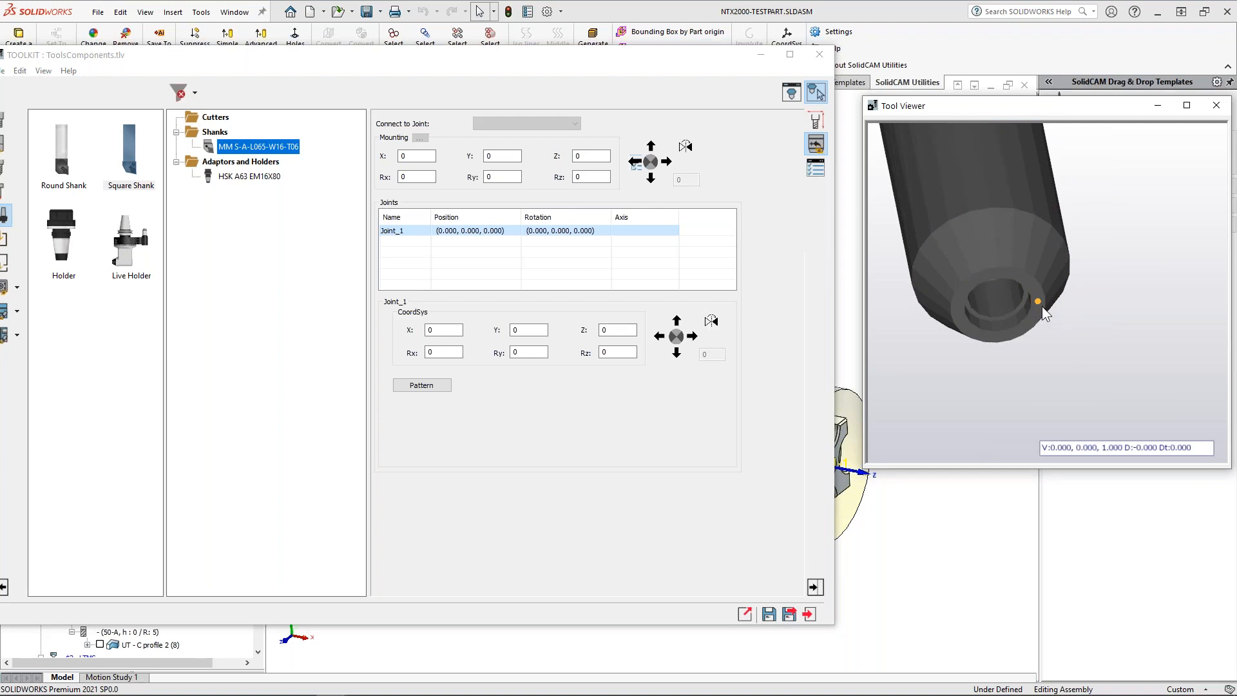
left_click(1039, 307)
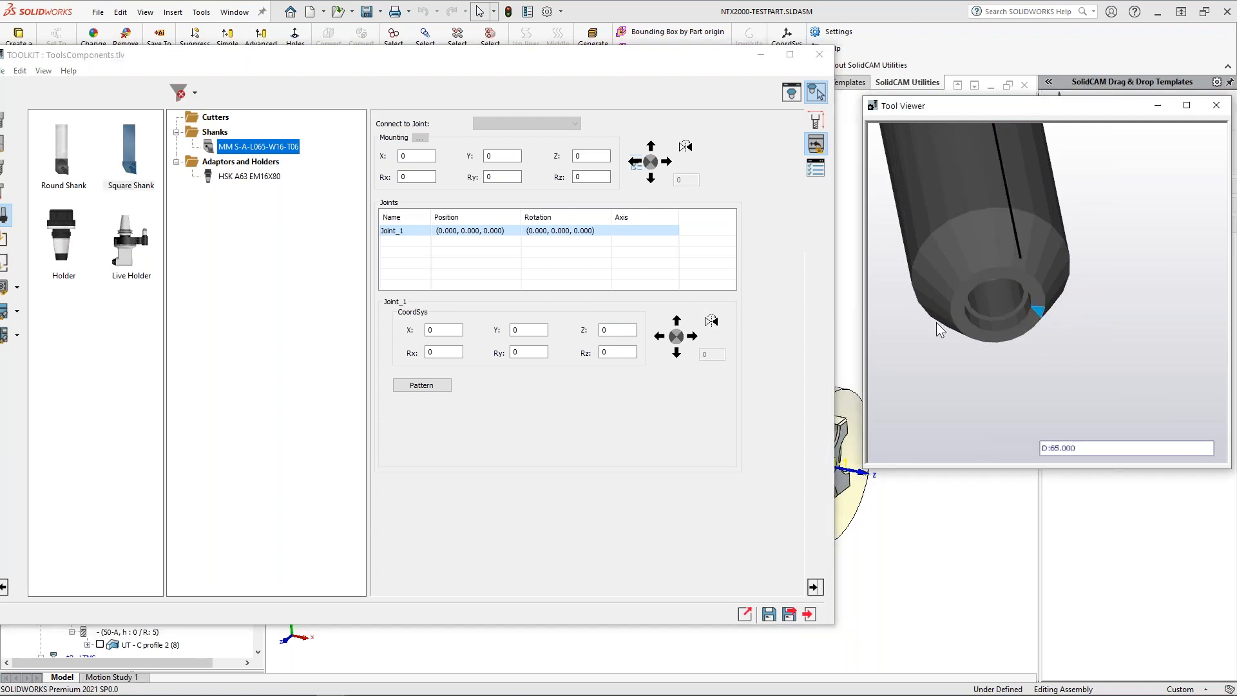
Step: Set the shank's Joint_1 Z position to -65 and check its placement on the whole shank
double_click(625, 334)
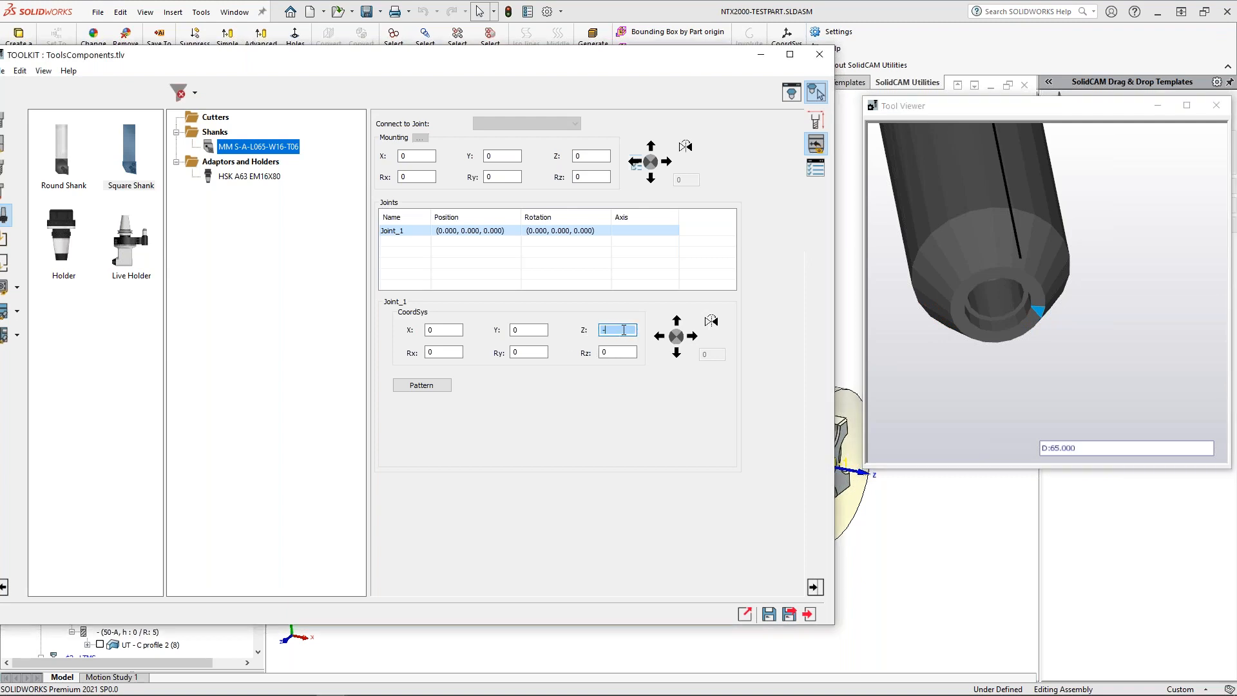
left_click(1009, 322)
scroll(1031, 322, "up", 3)
middle_click_drag(1037, 302, 1014, 370)
scroll(1049, 245, "up", 3)
middle_click_drag(1049, 230, 1033, 290, "ctrl")
Step: Add a square shank to the Shanks folder and set its shape type to 3D Model
double_click(410, 230)
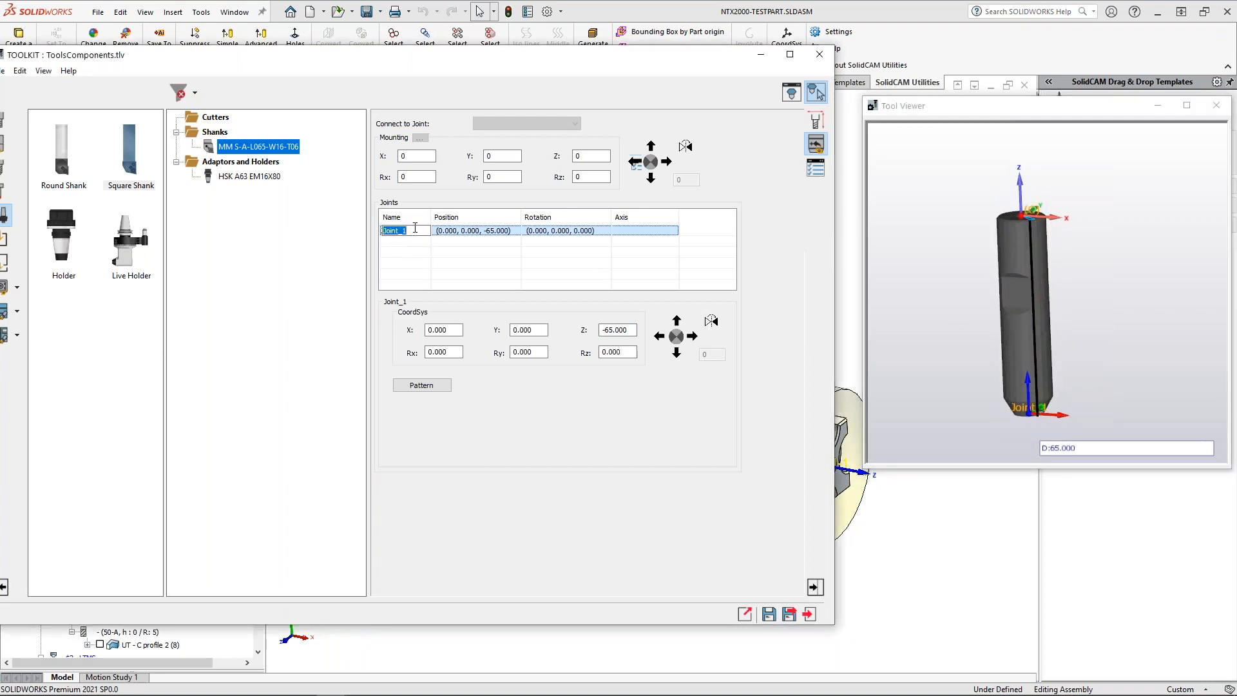
left_click(408, 240)
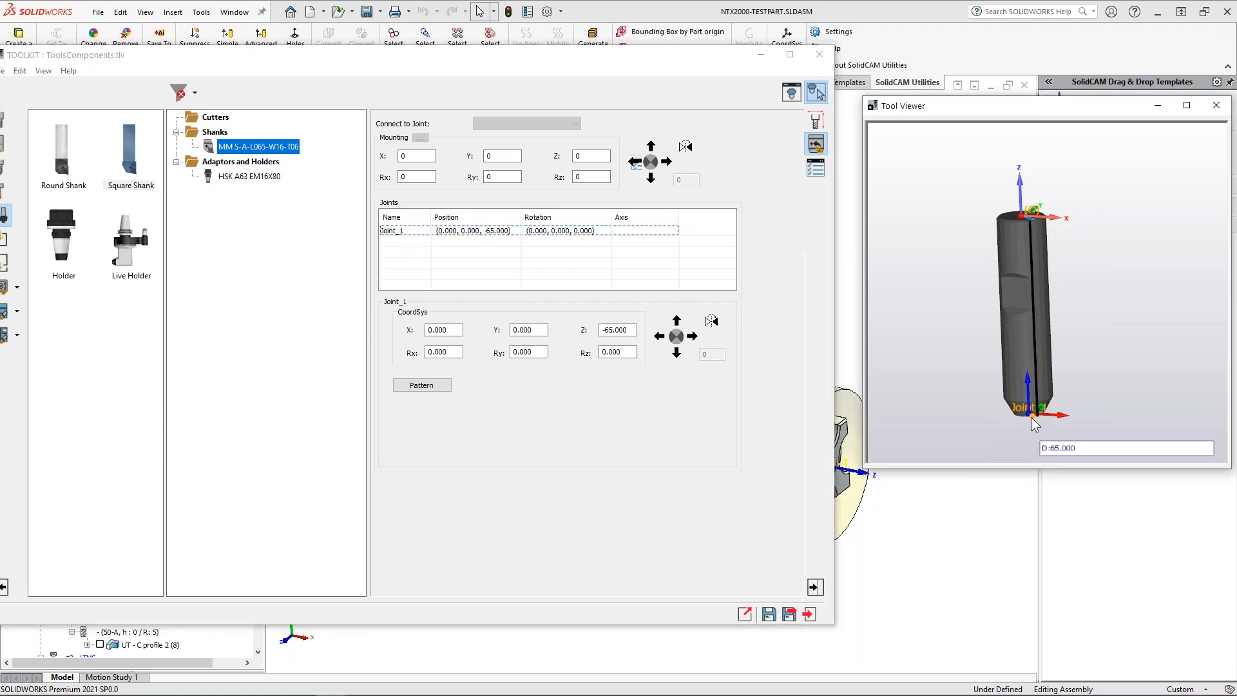
left_click_drag(157, 167, 232, 135)
left_click(818, 124)
left_click(521, 140)
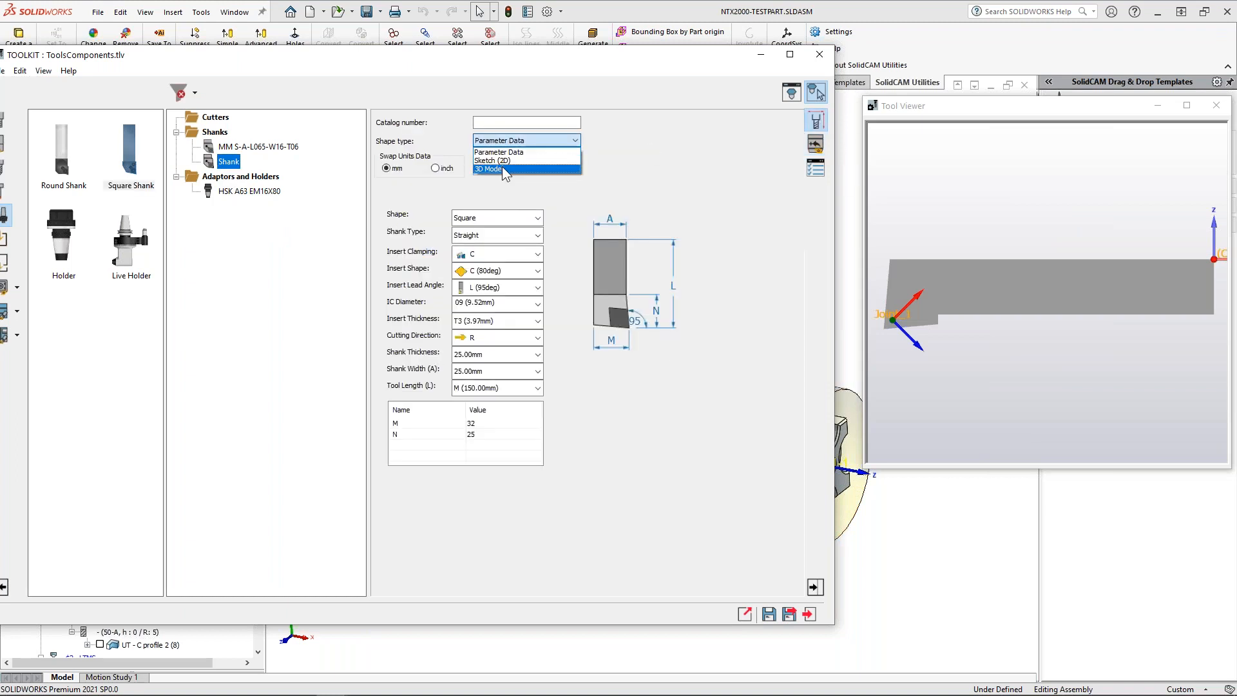
left_click(504, 169)
Step: Load MM CAB T06T06-25.1.0-C.STL from the Webinar folder as the new shank's shape
left_click(591, 192)
scroll(456, 358, "down", 5)
scroll(442, 398, "up", 2)
double_click(422, 385)
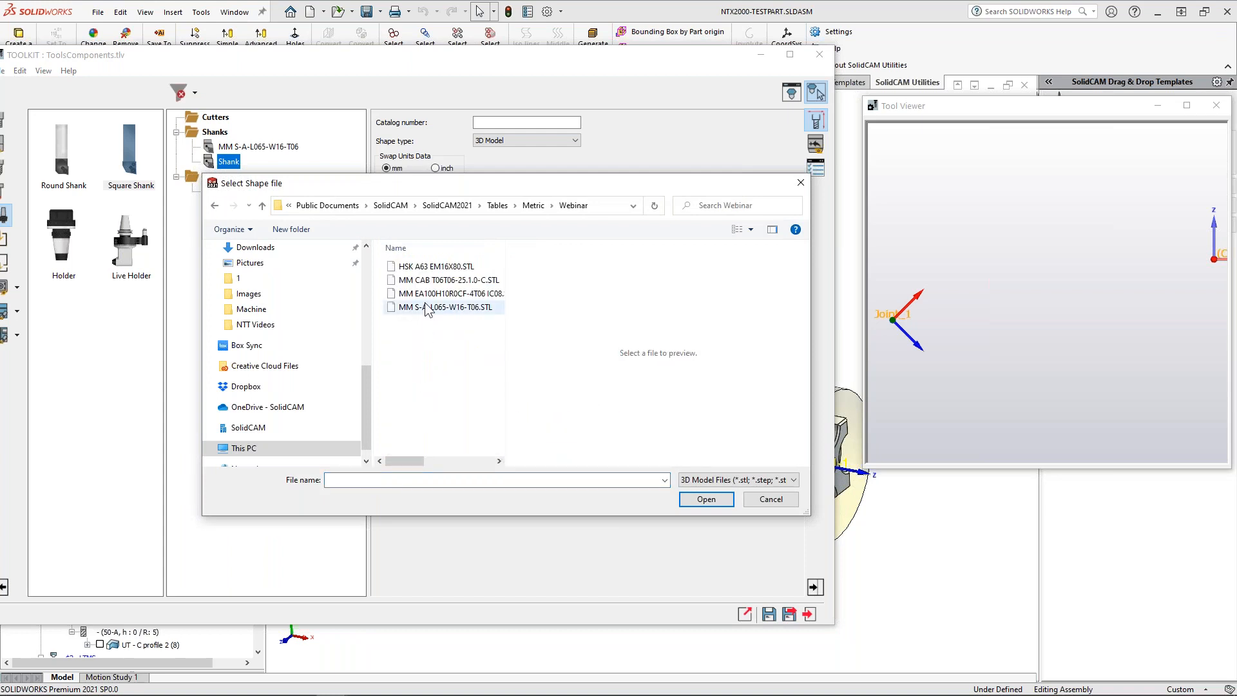
left_click(426, 284)
left_click(458, 387)
double_click(455, 281)
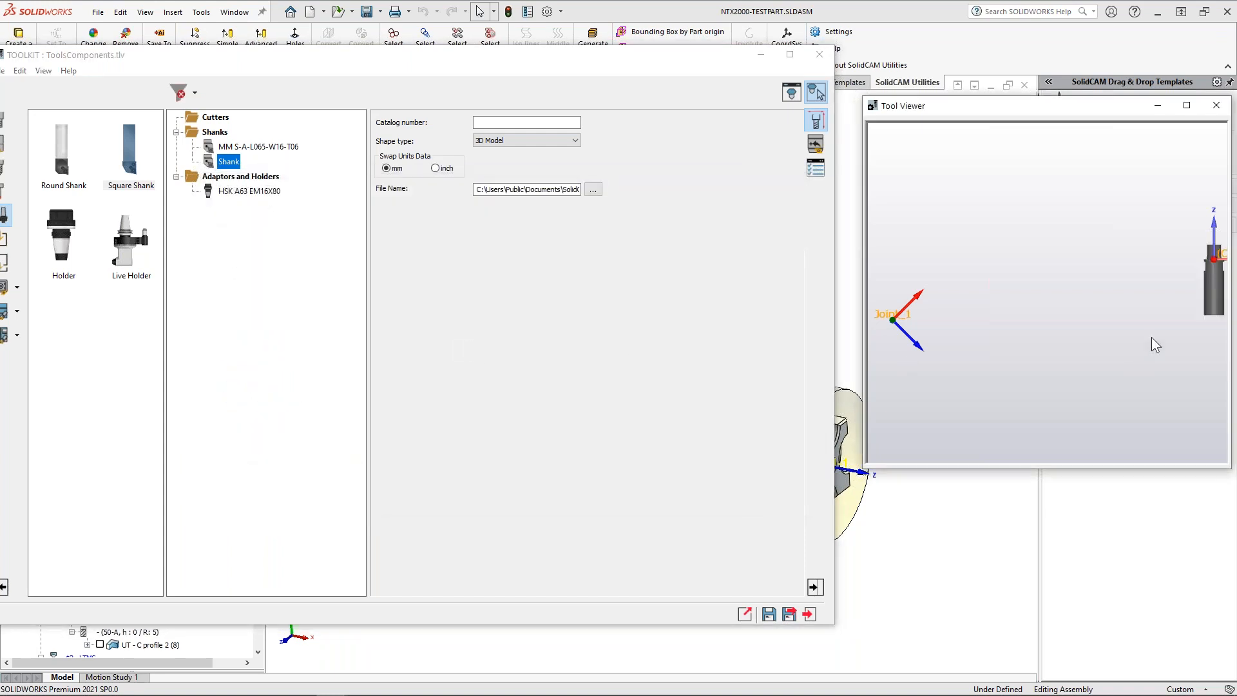
Step: Set all position and rotation values of the new shank's Joint_1 to 0
left_click(815, 146)
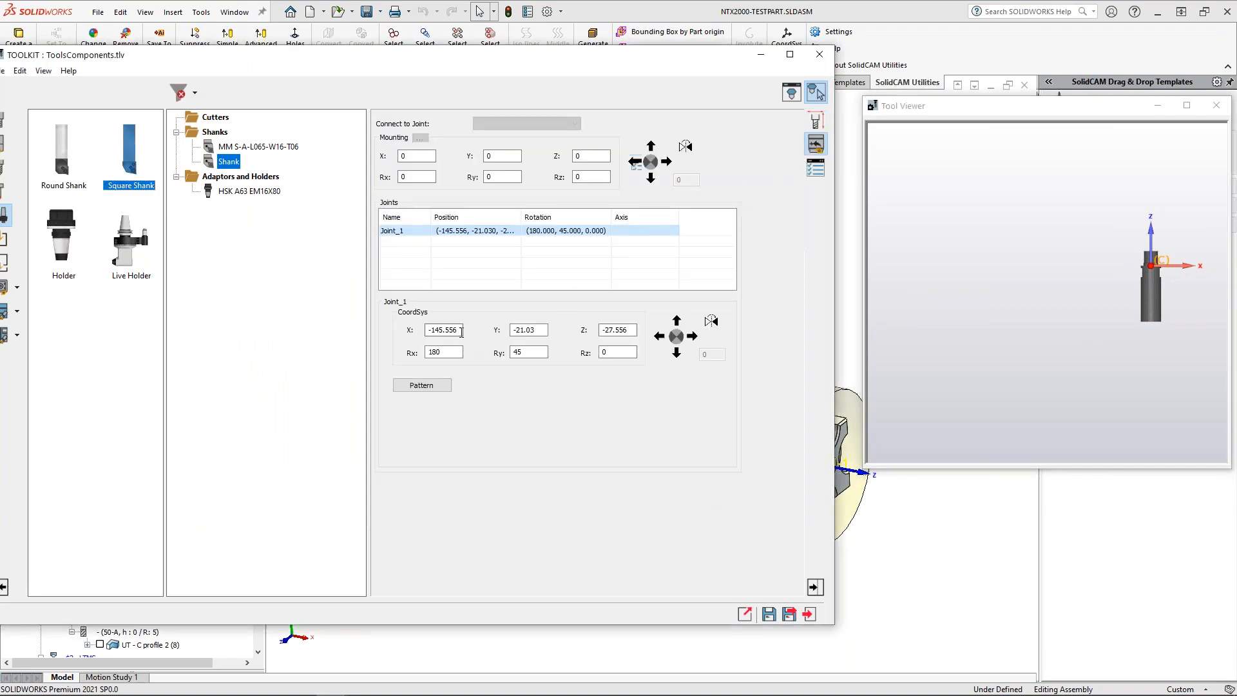
double_click(462, 331)
type("0")
key("Tab")
type("0")
key("Tab")
type("0")
left_click_drag(538, 352, 353, 359)
type("00")
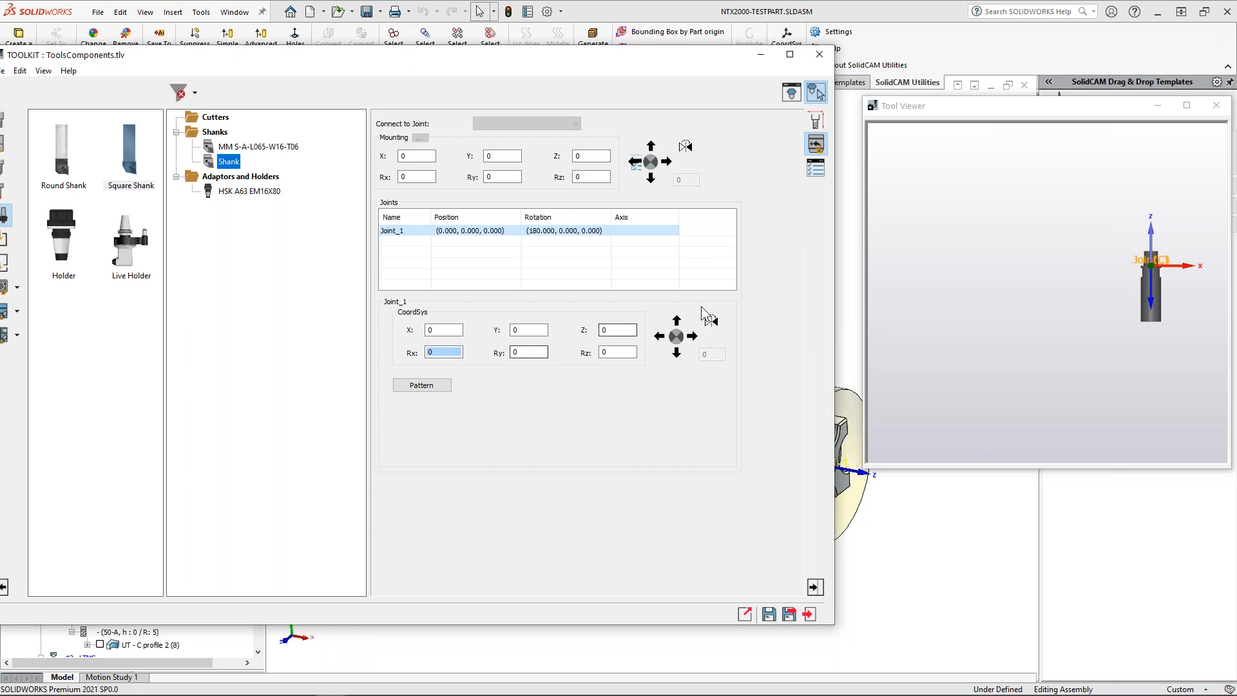
left_click(1019, 356)
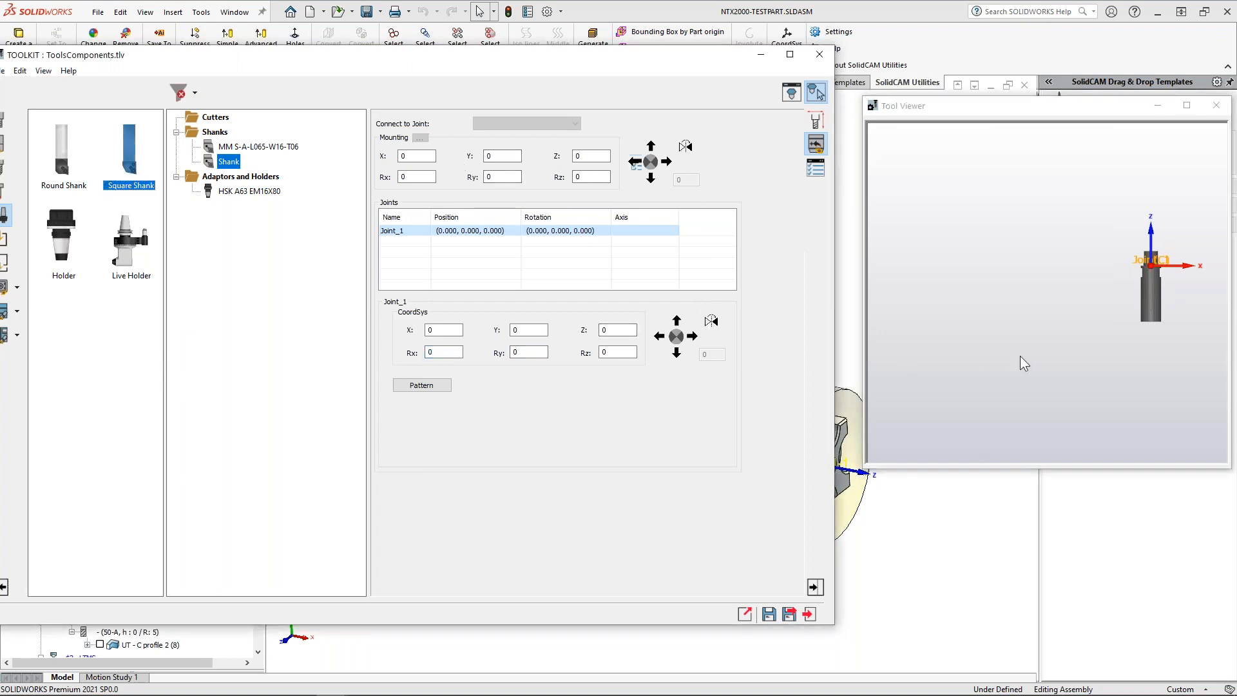
Step: Measure the new shank's length from its shoulder face to its lower end face in the Tool Viewer
left_click(1169, 317)
scroll(1150, 284, "up", 4)
middle_click_drag(995, 289, 1032, 407)
scroll(1037, 277, "up", 6)
scroll(1057, 333, "down", 2)
left_click(1026, 417)
scroll(1056, 290, "down", 2)
middle_click_drag(1080, 242, 1054, 314)
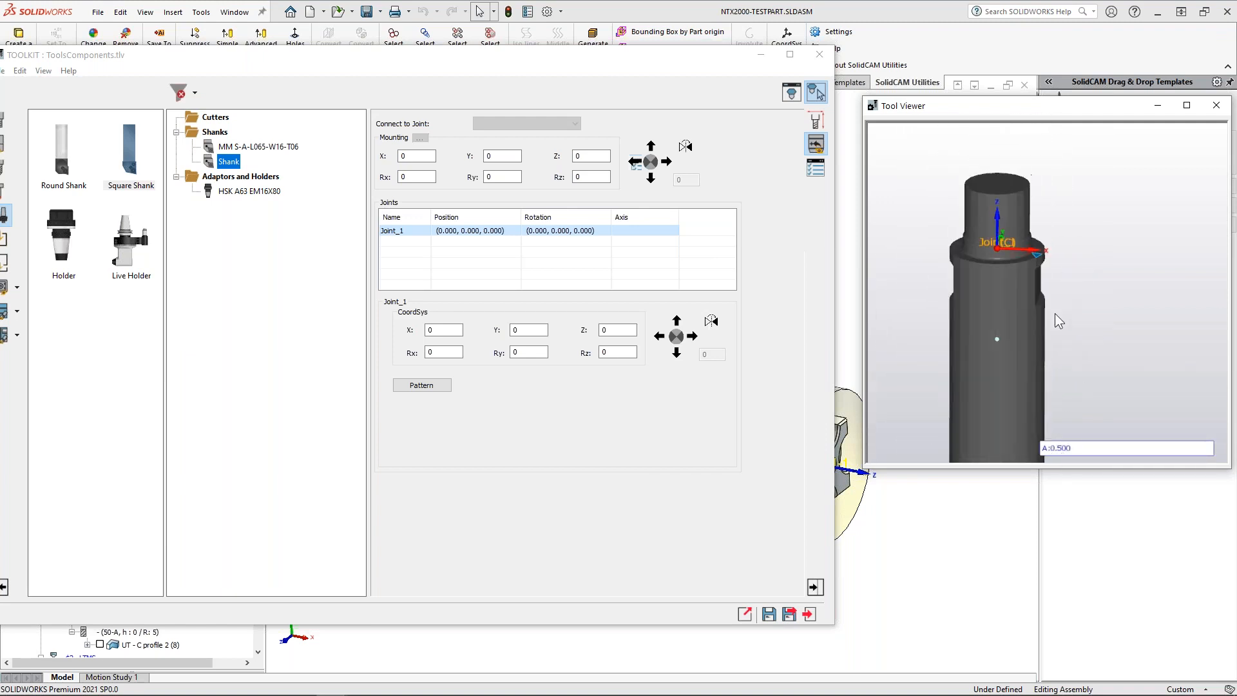
scroll(1031, 258, "up", 4)
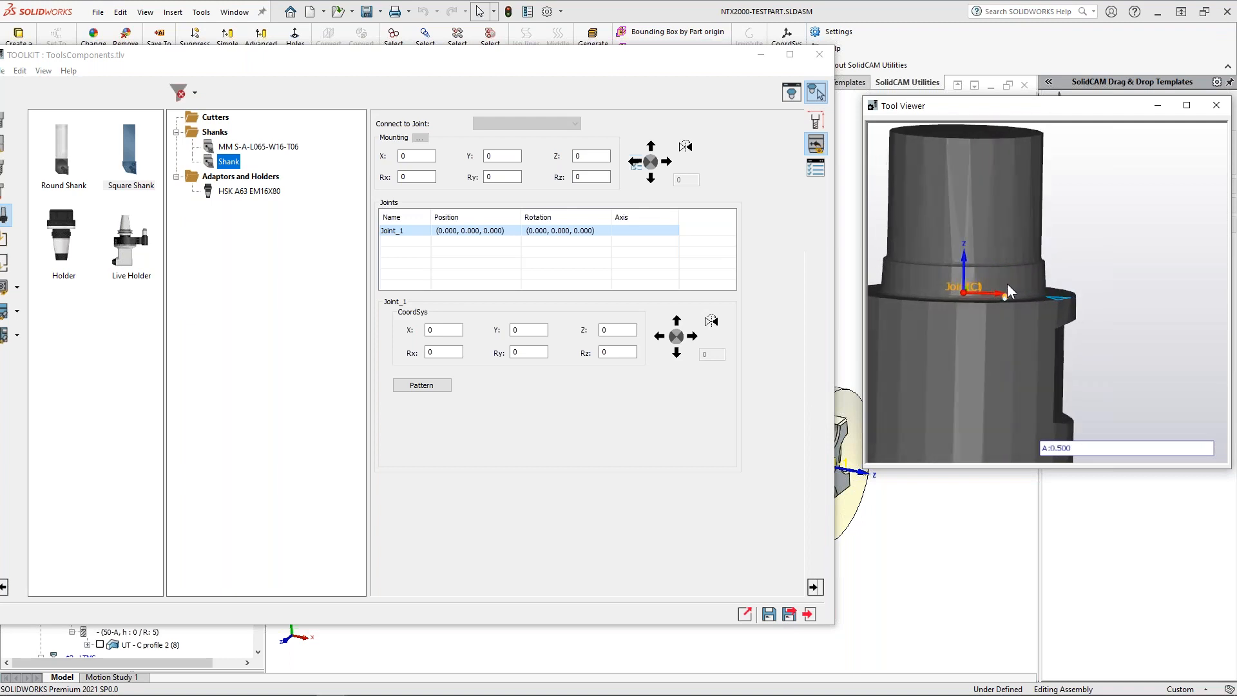
left_click(1016, 302)
scroll(1046, 327, "down", 3)
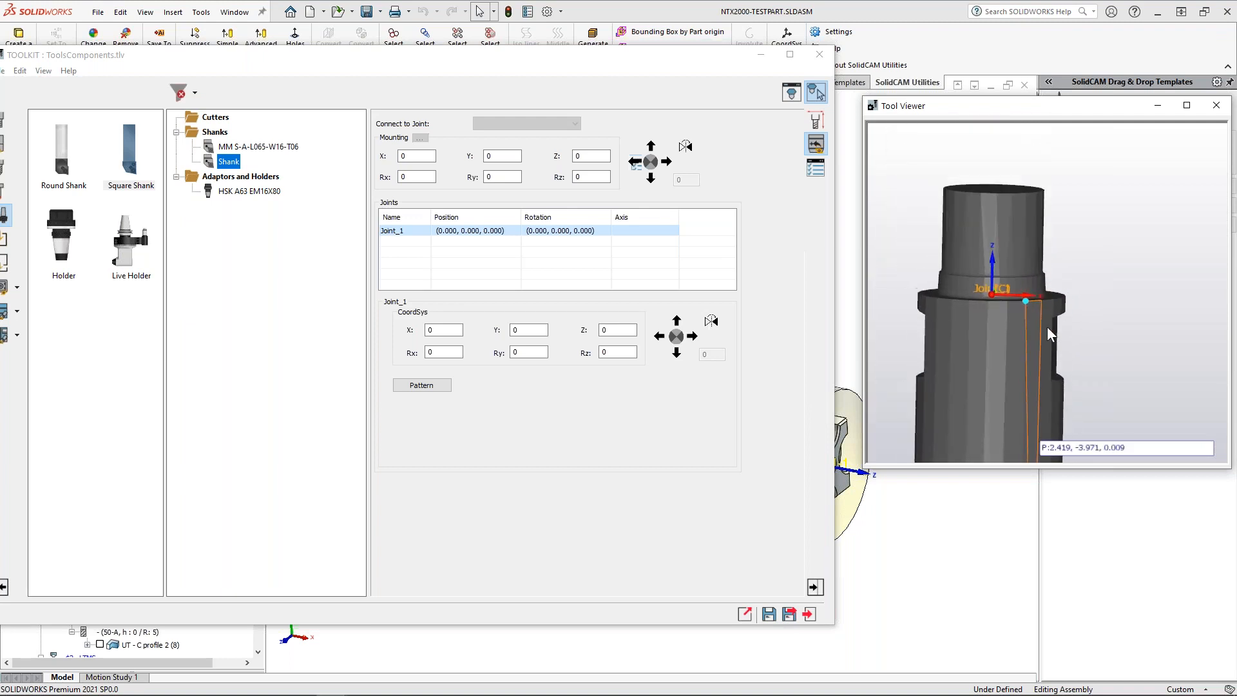
middle_click_drag(1030, 373, 1037, 347, "ctrl")
scroll(1038, 347, "up", 2)
left_click(1050, 317)
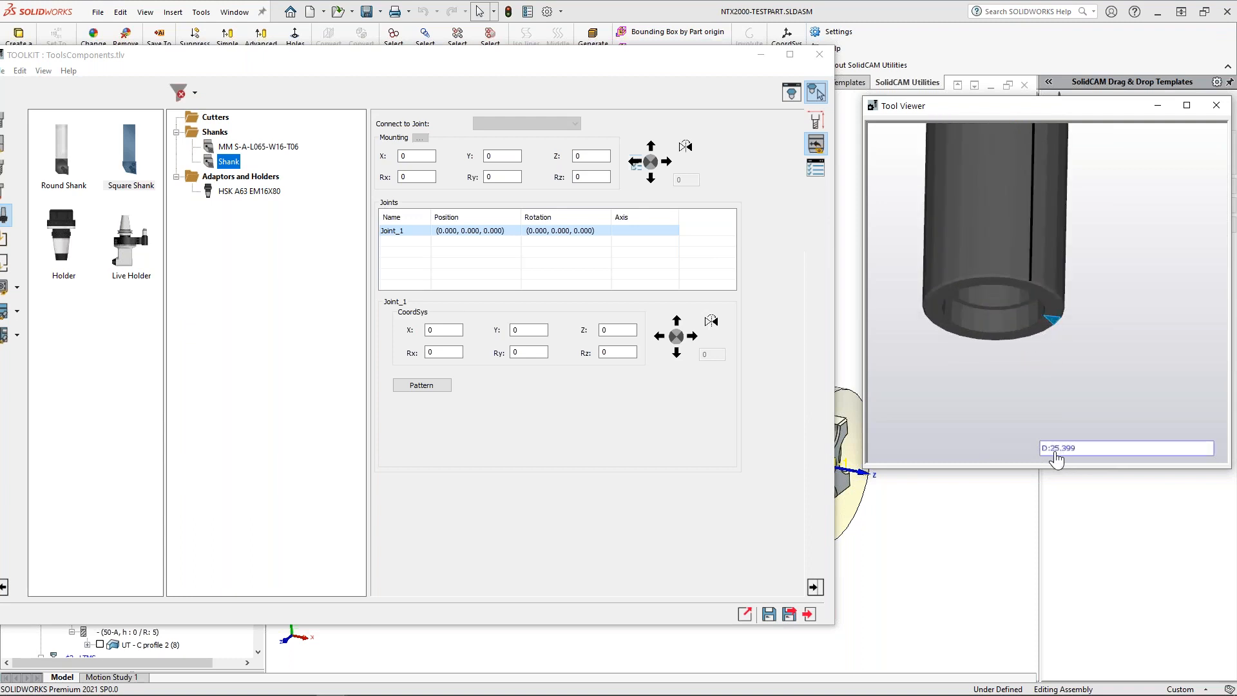
Step: Set the new shank's Joint_1 Z position to -25.4 and check its placement on the whole model
left_click(608, 330)
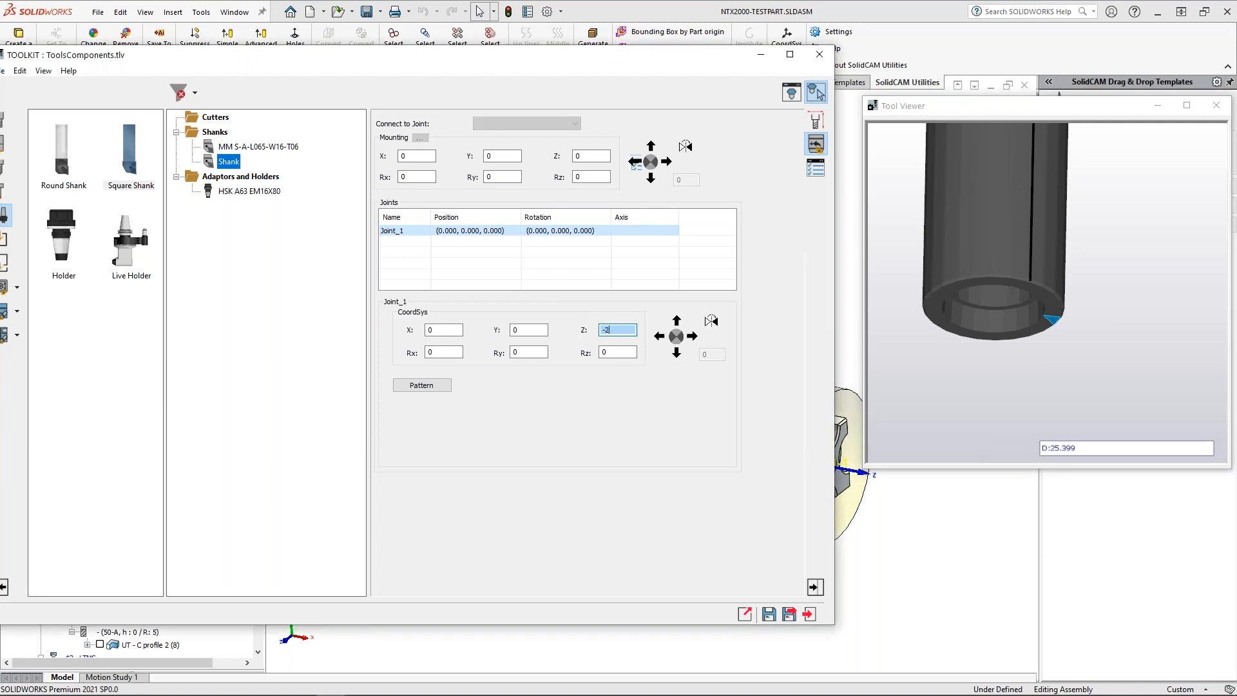
left_click(617, 352)
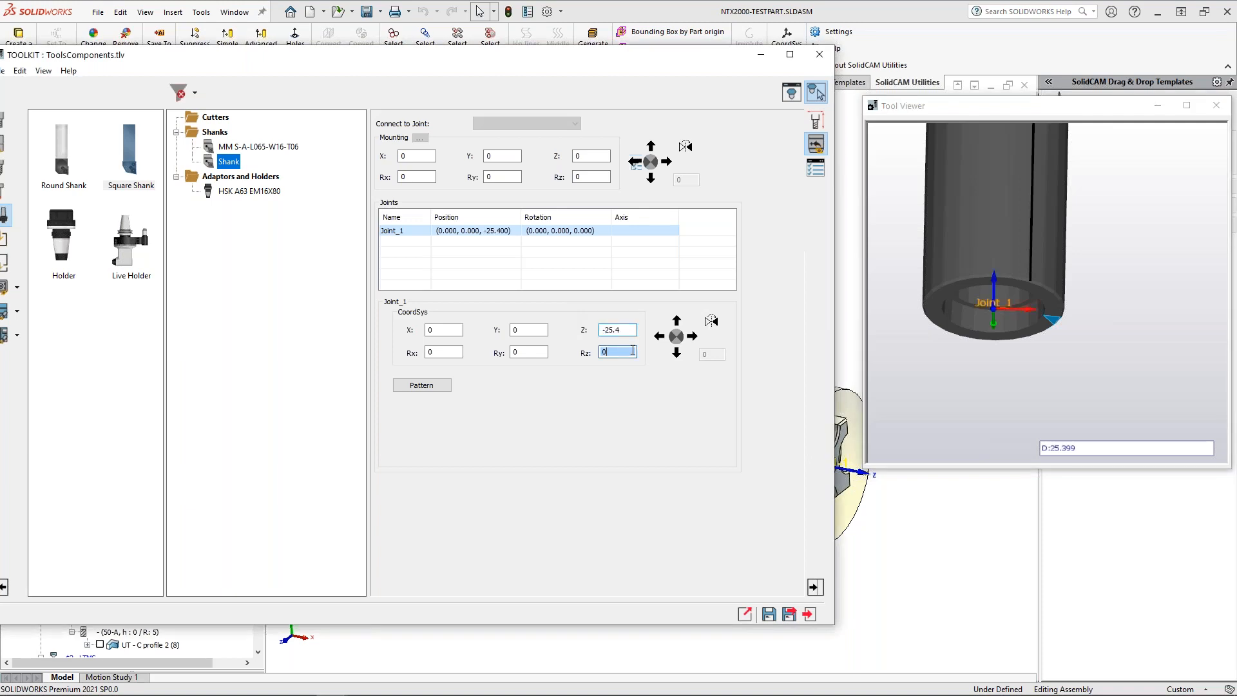
scroll(1049, 239, "up", 4)
middle_click_drag(957, 297, 1064, 254)
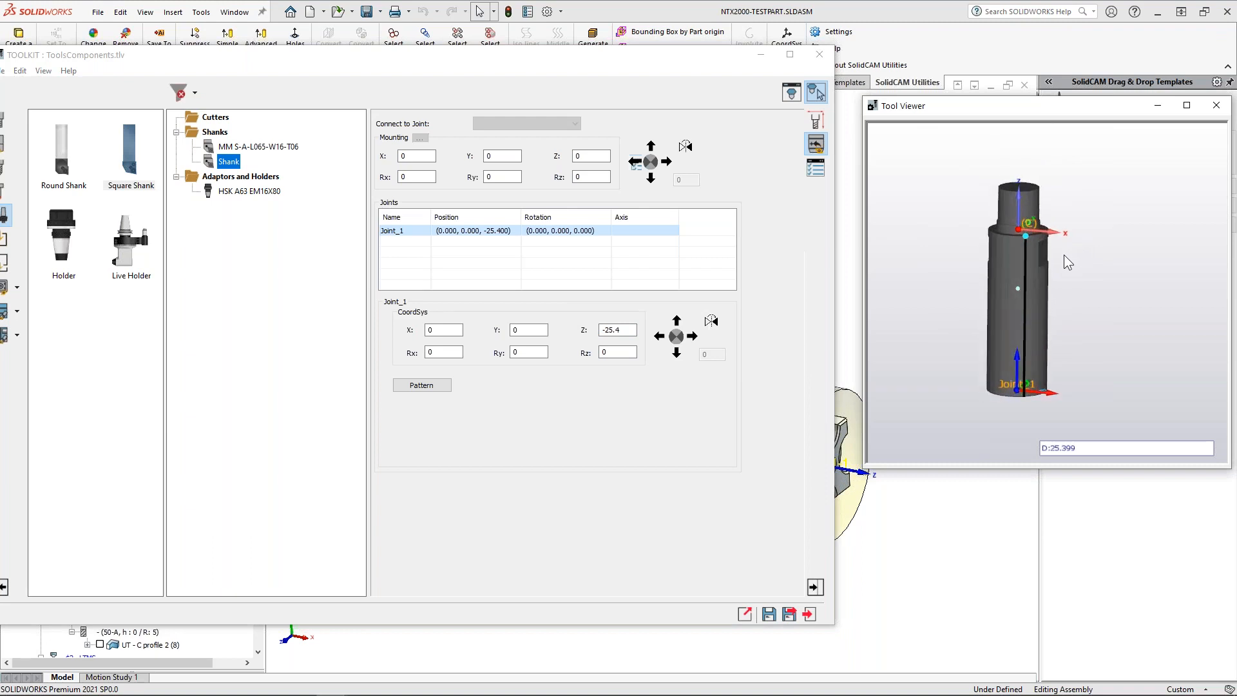
Step: Rename the new shank as MM CAB T06T06-25.1.0-C
right_click(228, 164)
left_click(257, 192)
type("MM CAB T06T06-25.1.0-C")
left_click(257, 283)
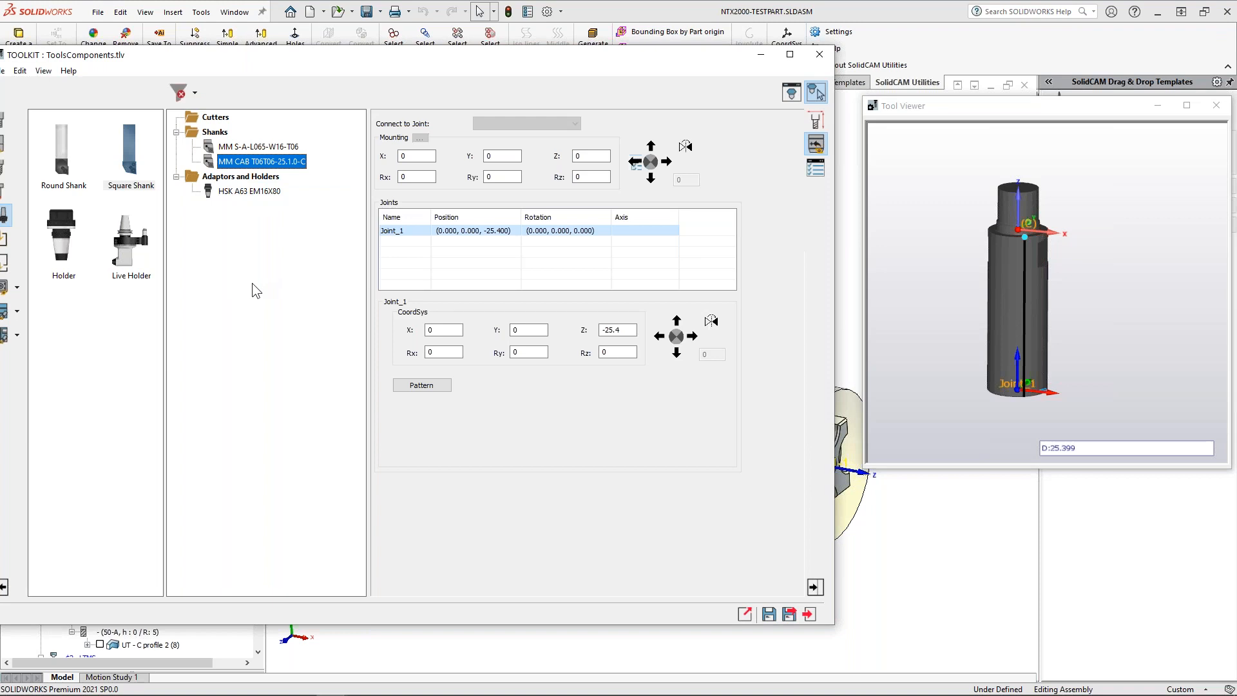
Step: Add an end mill from the milling cutter components to the Cutters folder
left_click_drag(277, 56, 330, 64)
left_click(54, 129)
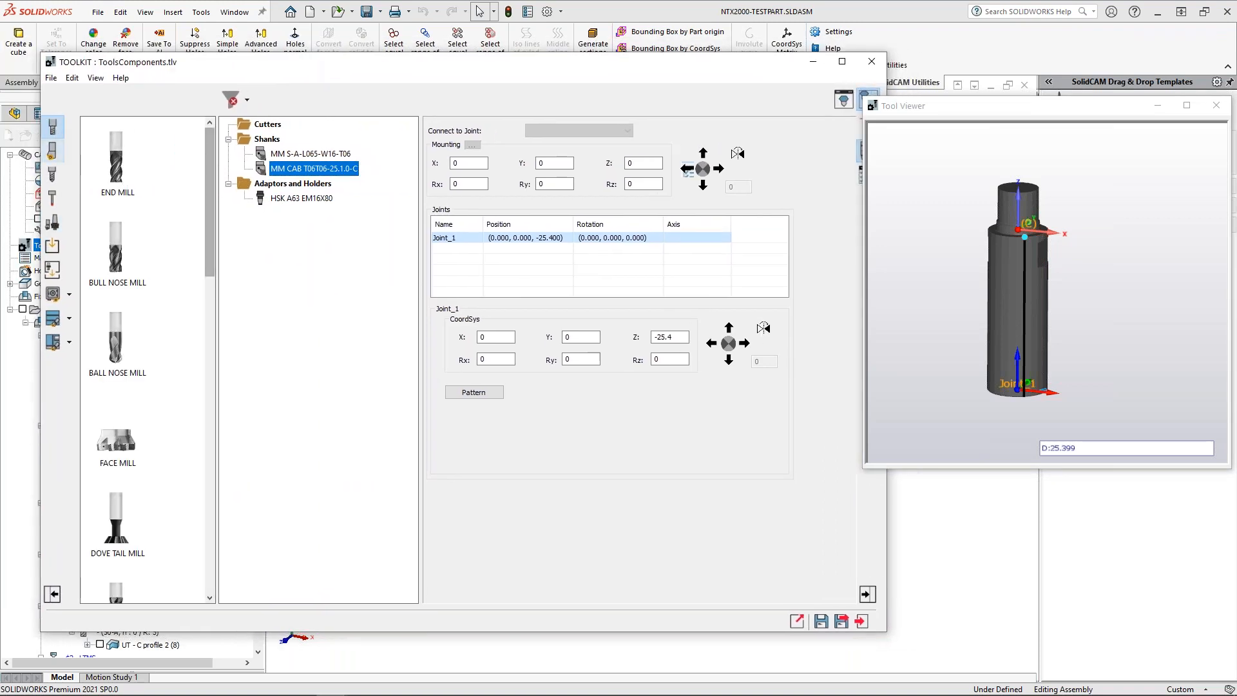
left_click(52, 151)
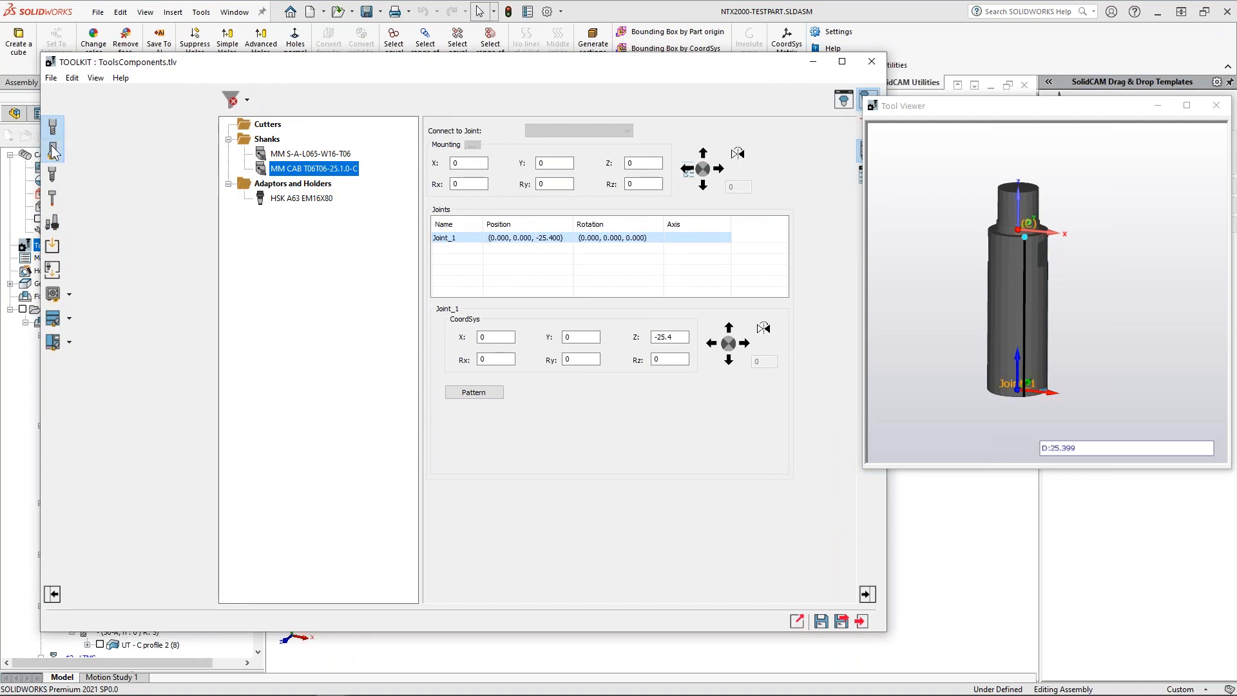
left_click(54, 129)
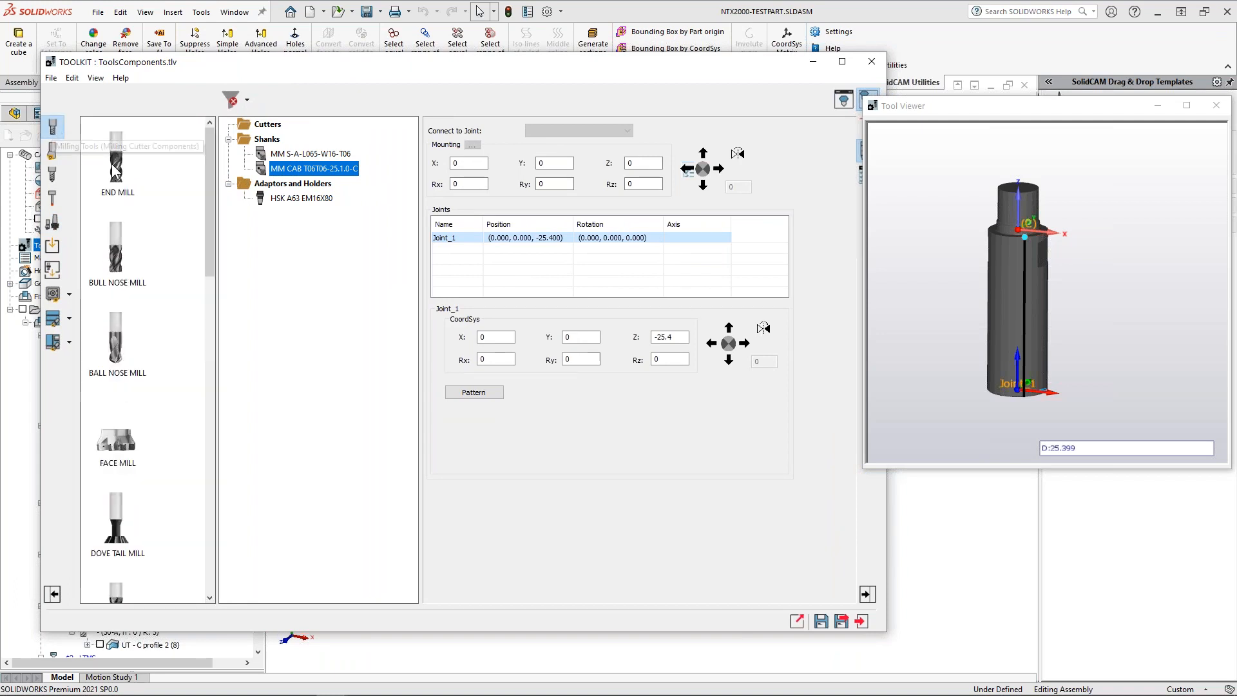
left_click_drag(116, 167, 271, 132)
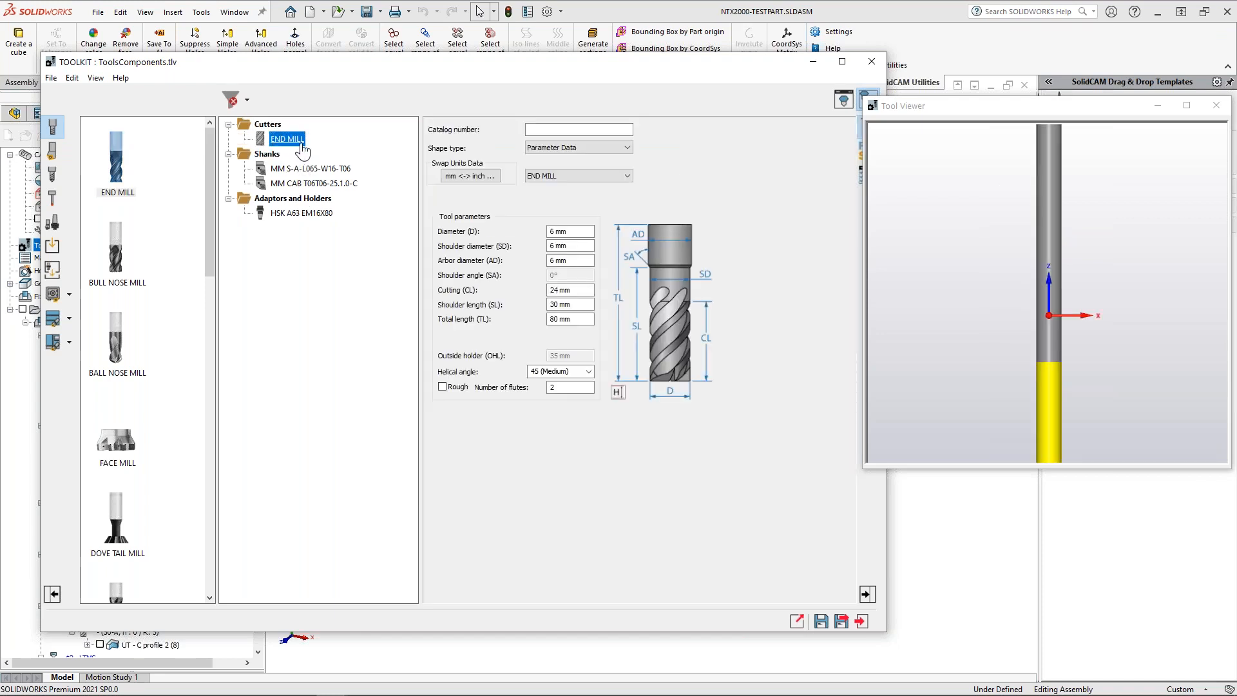
left_click_drag(701, 65, 673, 70)
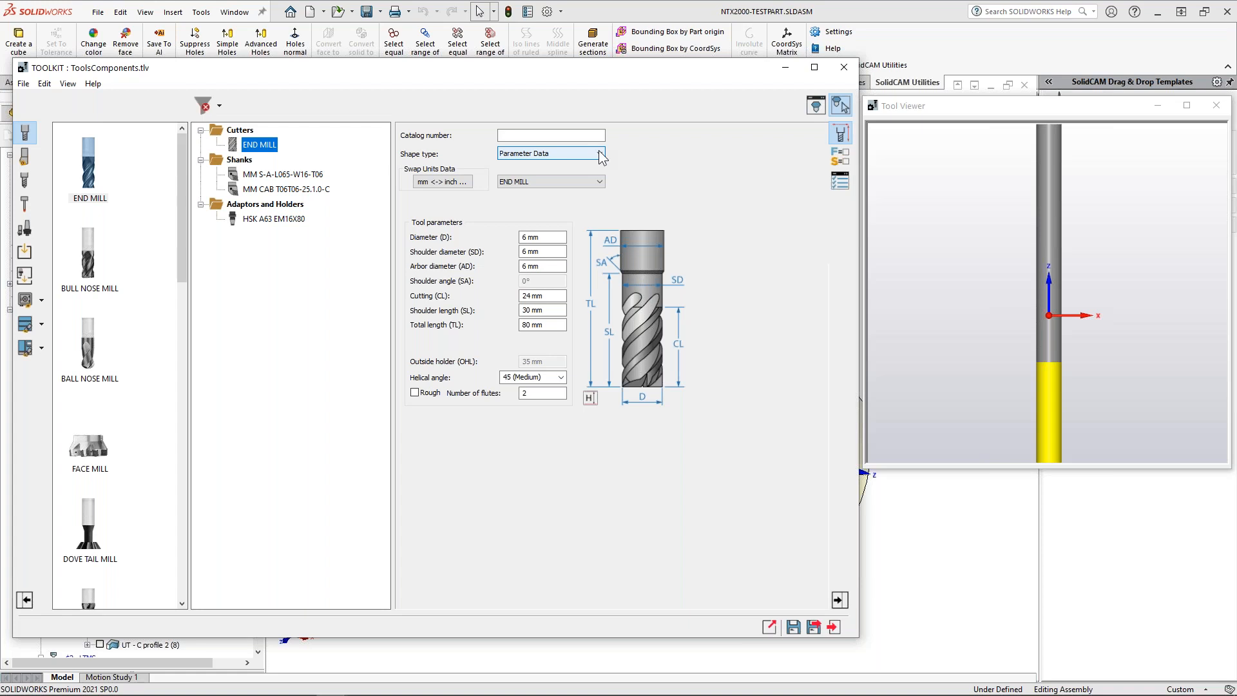
Step: Set the end mill's shape type to 3D Model and load MM EA100H10R0CF-4T06 IC08.STL from the Webinar folder
left_click(599, 150)
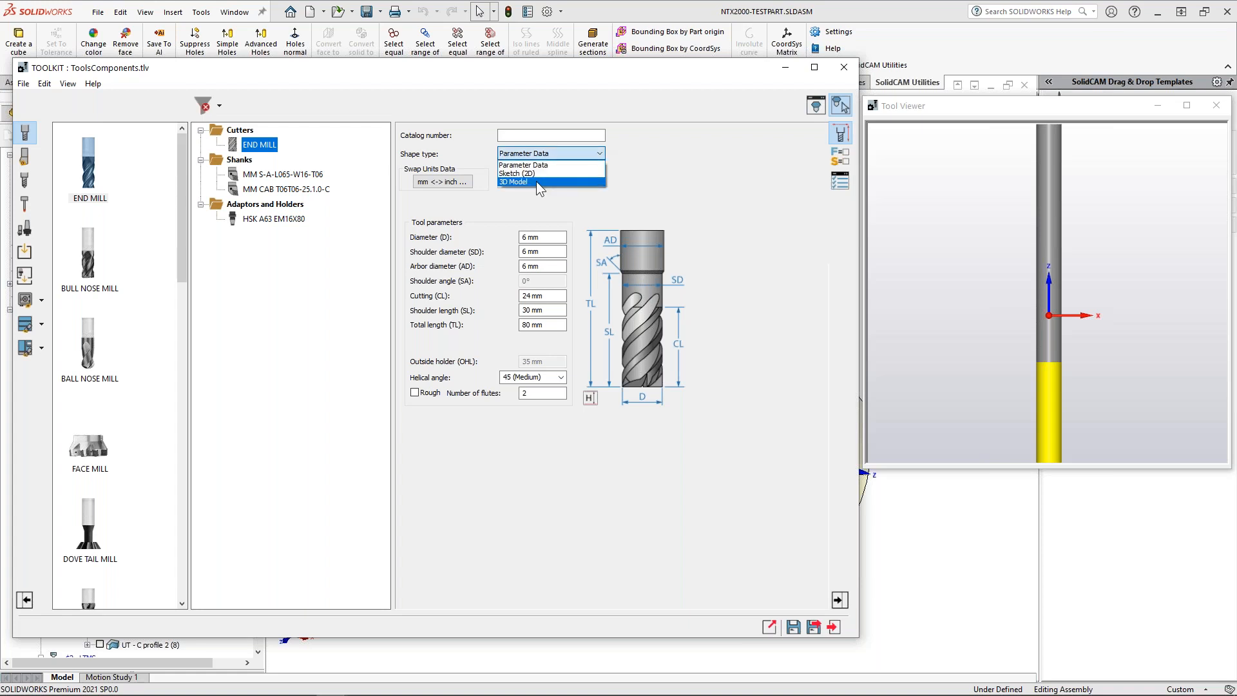
left_click(536, 183)
left_click(617, 203)
left_click_drag(522, 284, 522, 323)
left_click(457, 405)
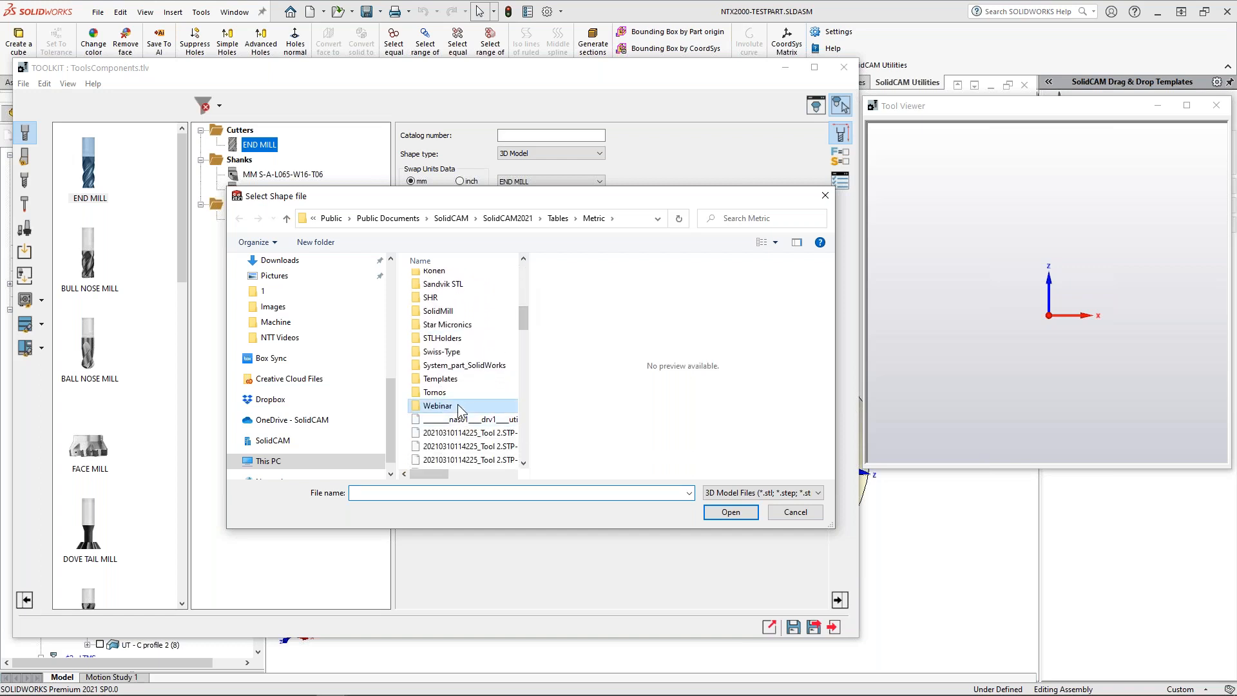
double_click(458, 405)
left_click(464, 307)
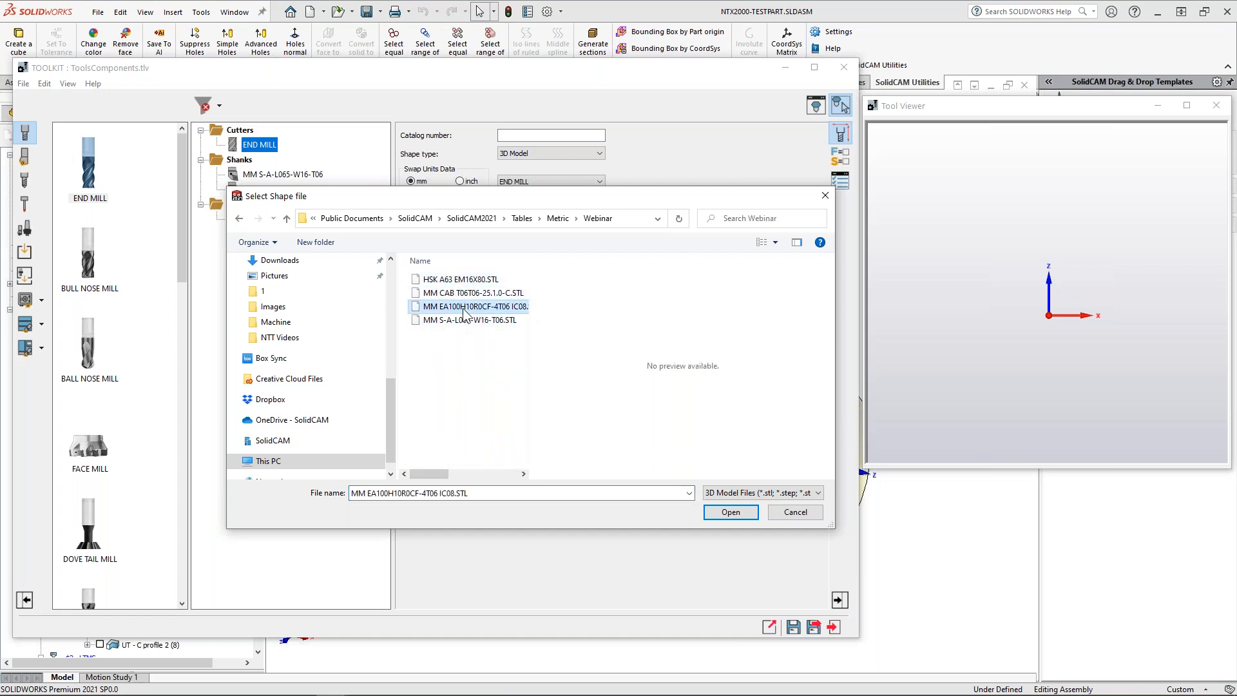
double_click(464, 308)
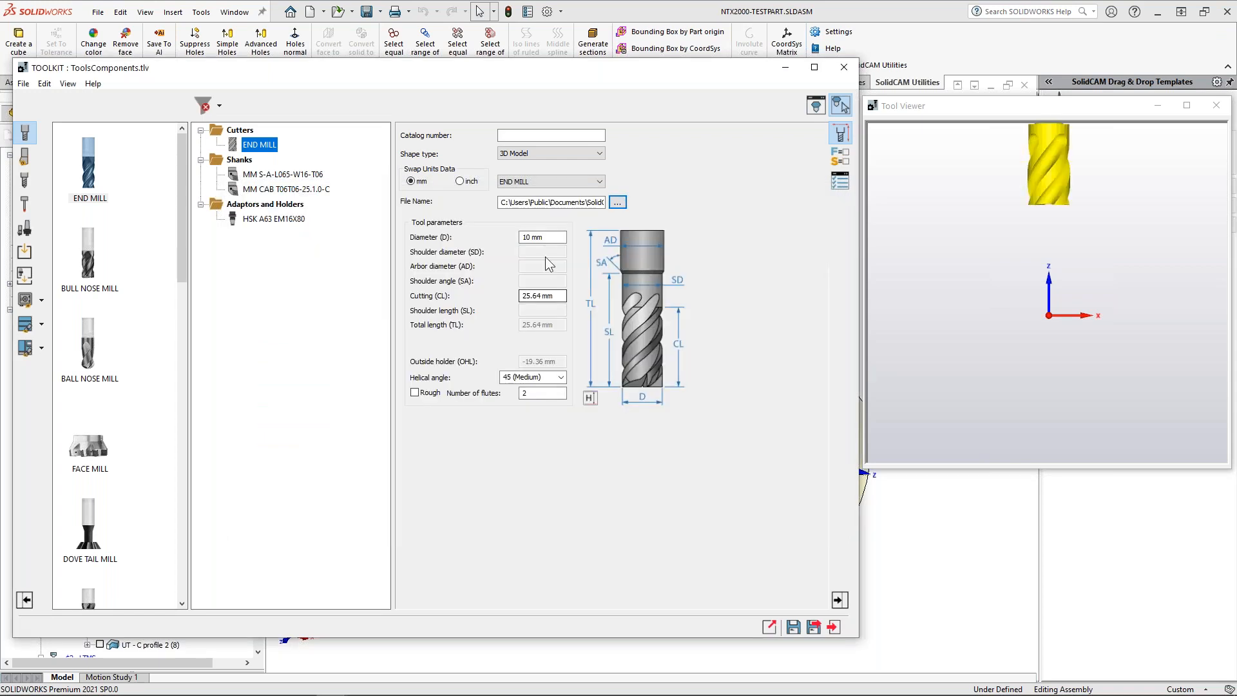
scroll(1091, 314, "up", 2)
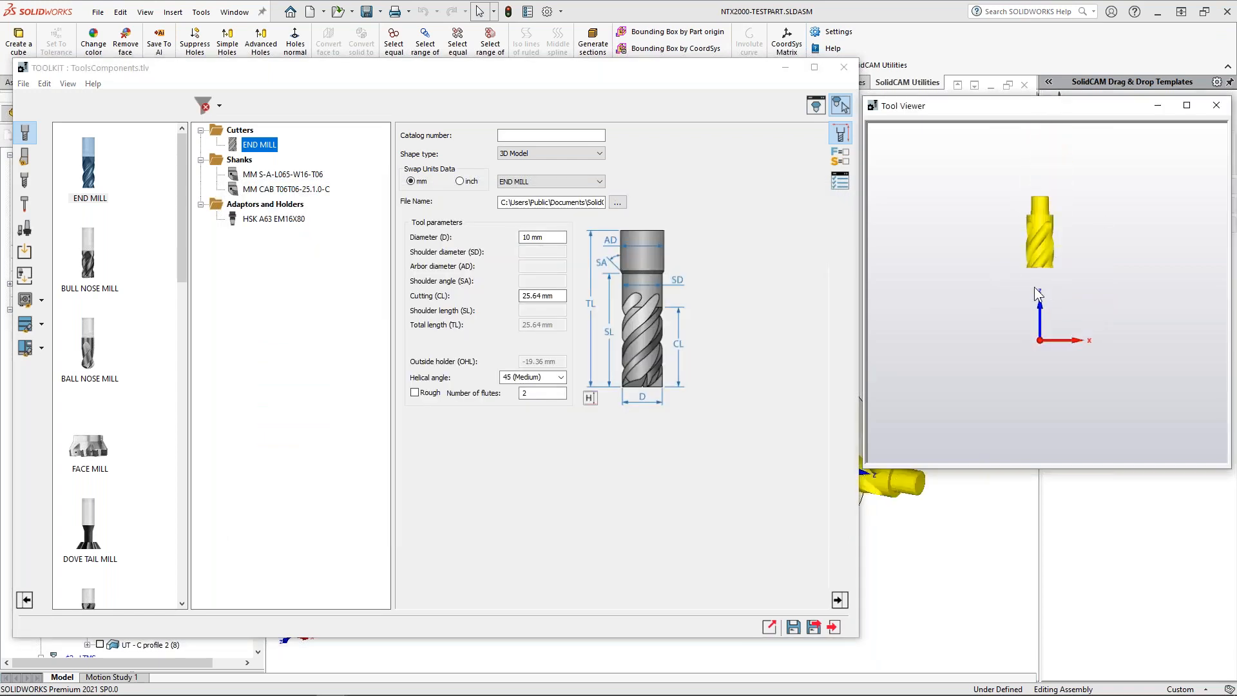
Step: Rename the end mill as MM EA100H10R0CF-4T06 IC08
right_click(252, 144)
left_click(290, 174)
key("Return")
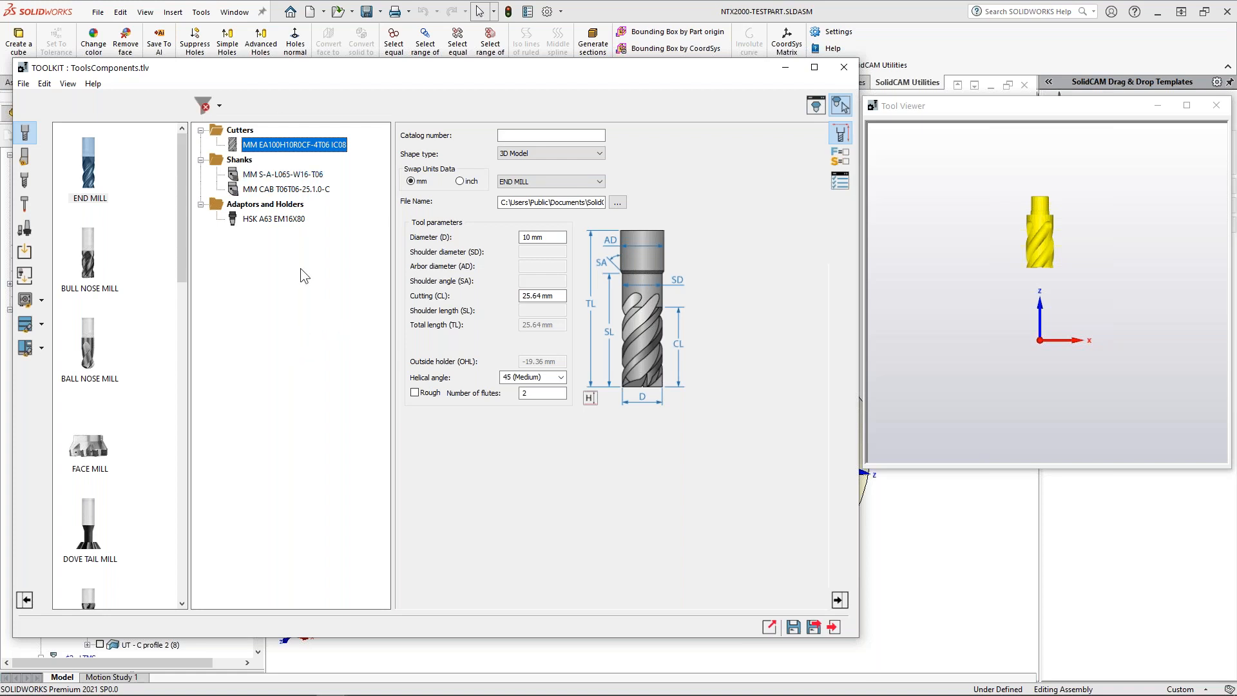
Step: Save the tool components as Webinar.tlv in the Metric tables folder and exit the ToolKit
left_click(23, 84)
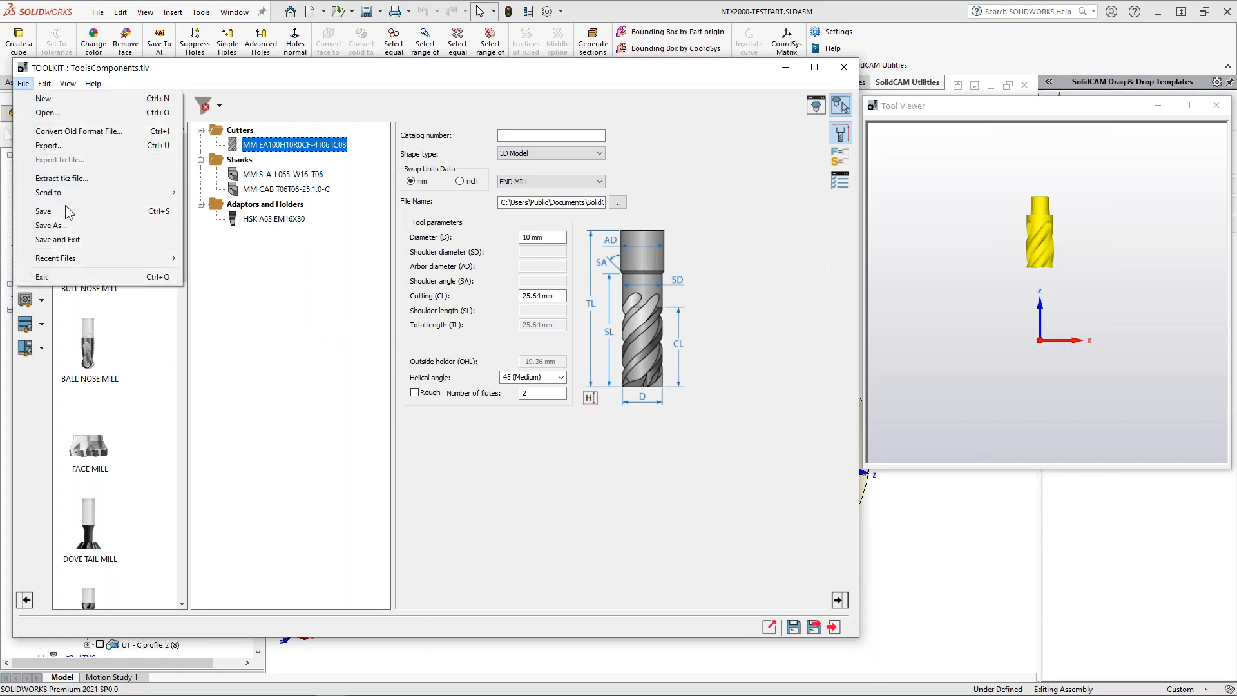
left_click(68, 225)
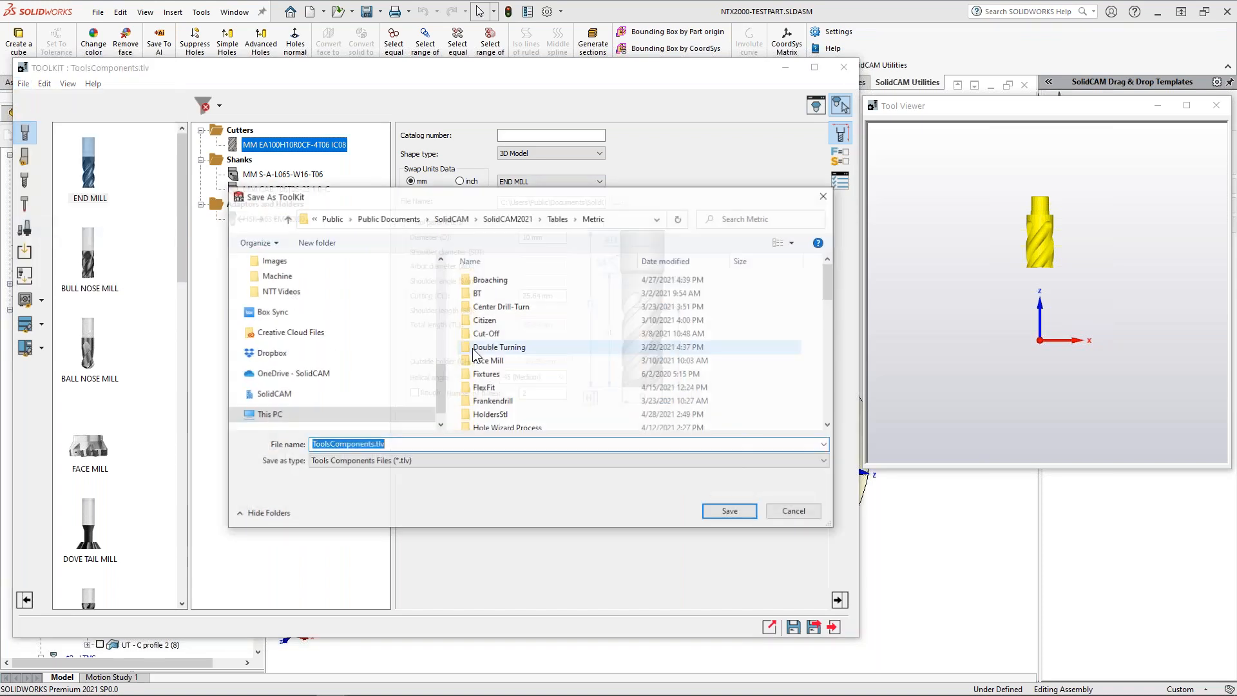
left_click(632, 222)
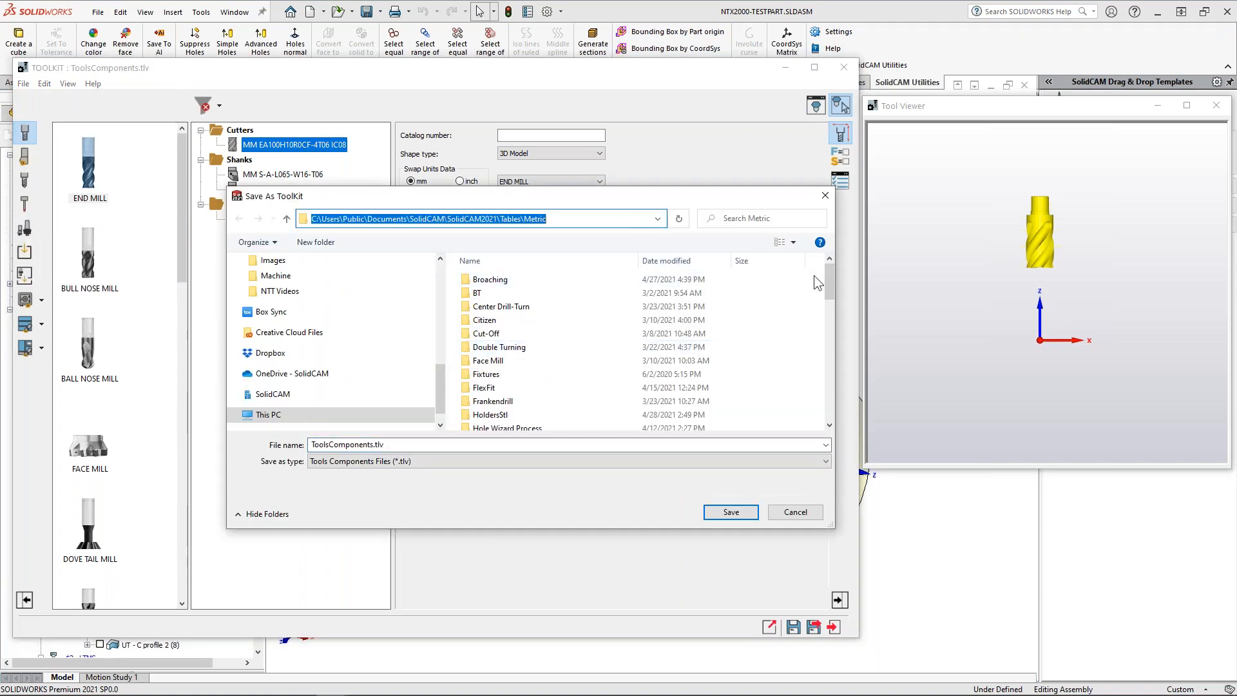
scroll(821, 277, "down", 15)
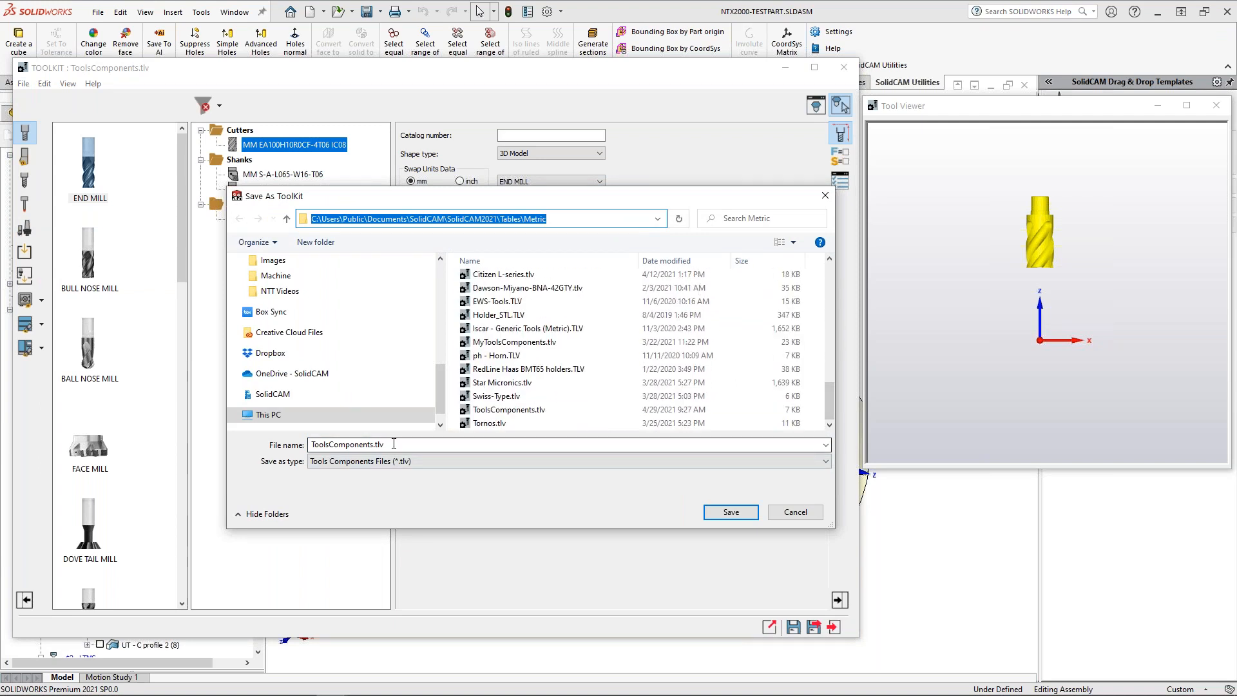
left_click(374, 445)
left_click(373, 445)
double_click(373, 444)
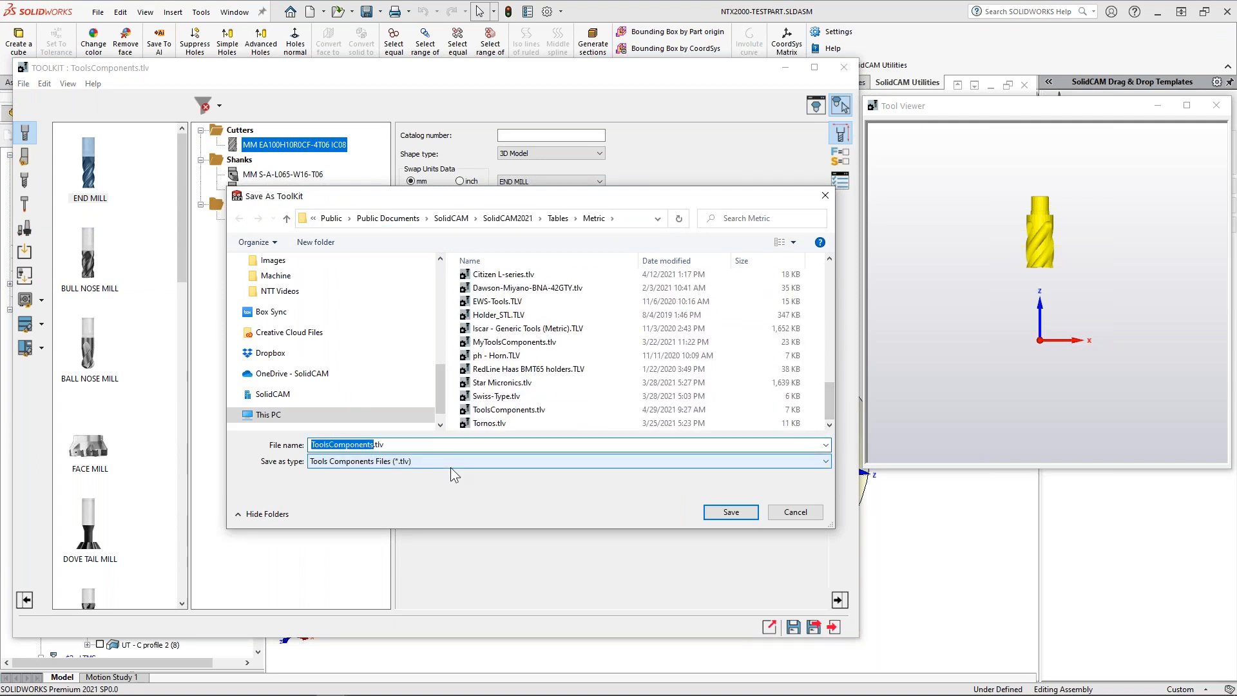
type("Webinar")
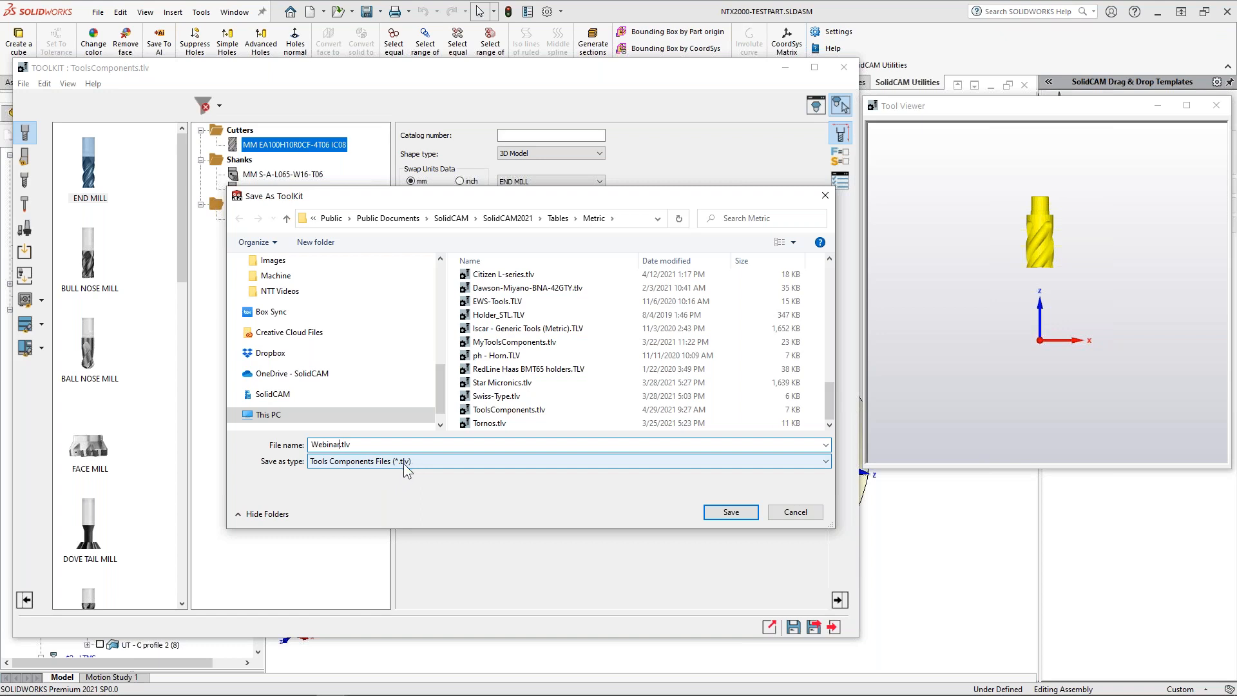
left_click(730, 515)
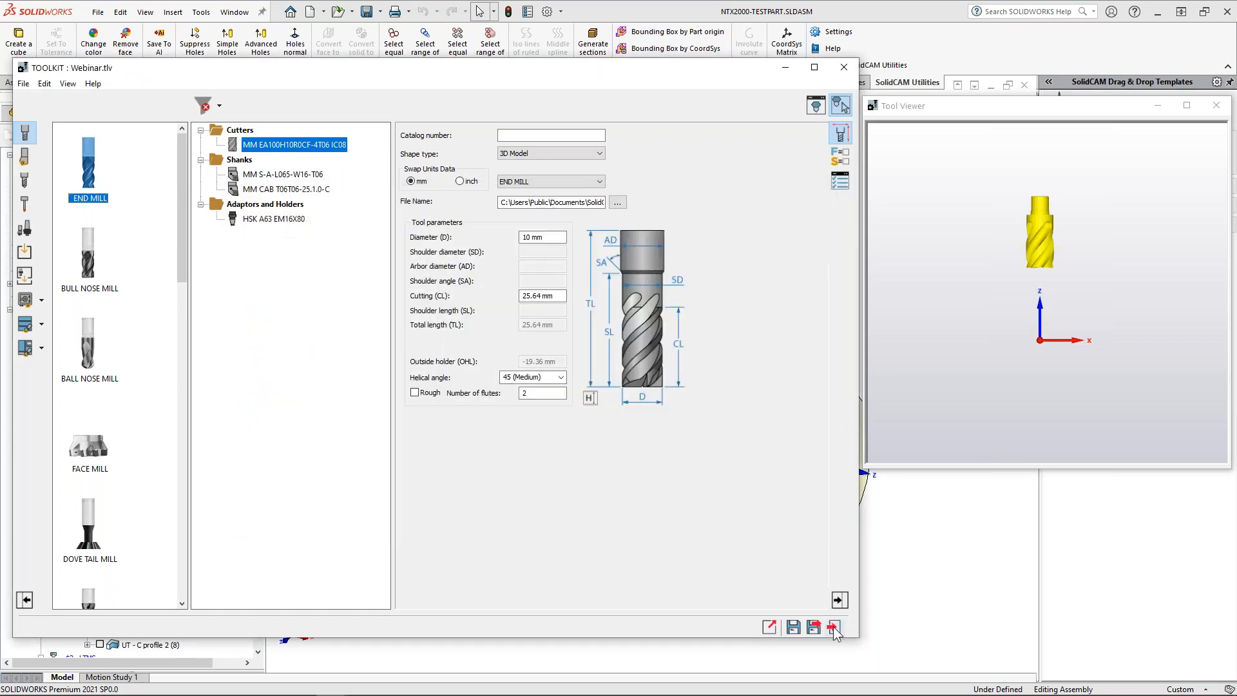
left_click(834, 628)
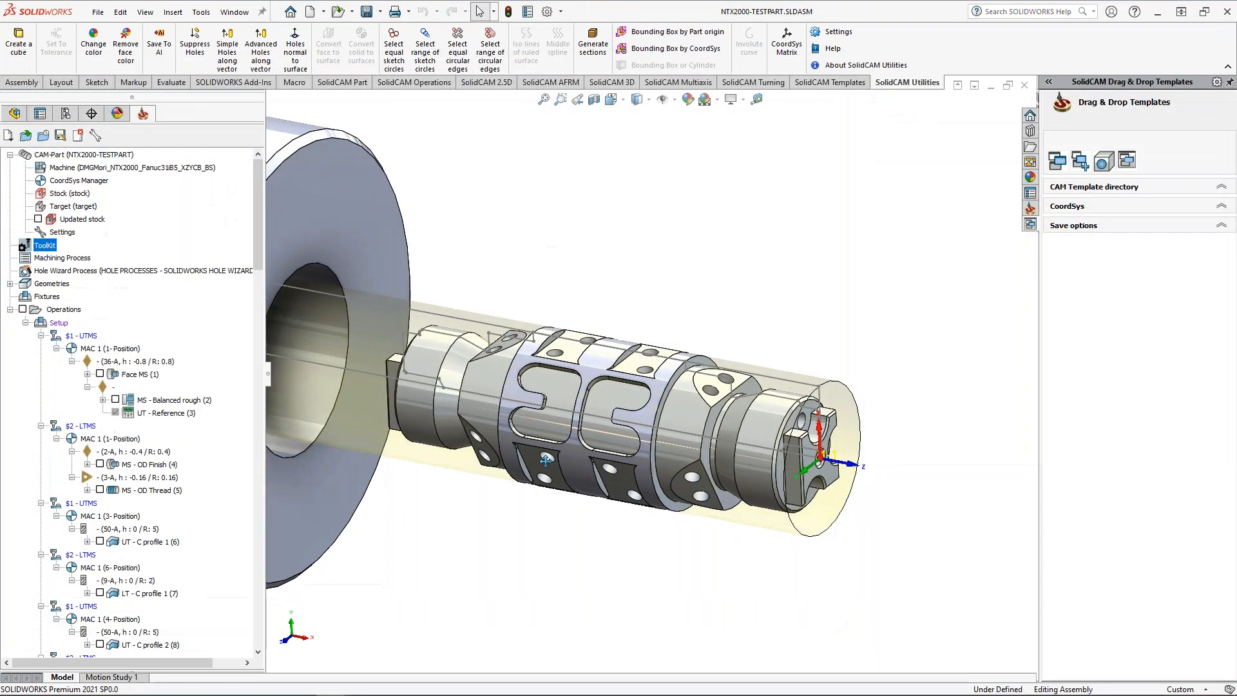
Step: Create a new tool assemblies library in the ToolKit and open the Webinar.tlv components inside it
middle_click_drag(545, 460, 563, 418, "ctrl")
scroll(563, 418, "up", 2)
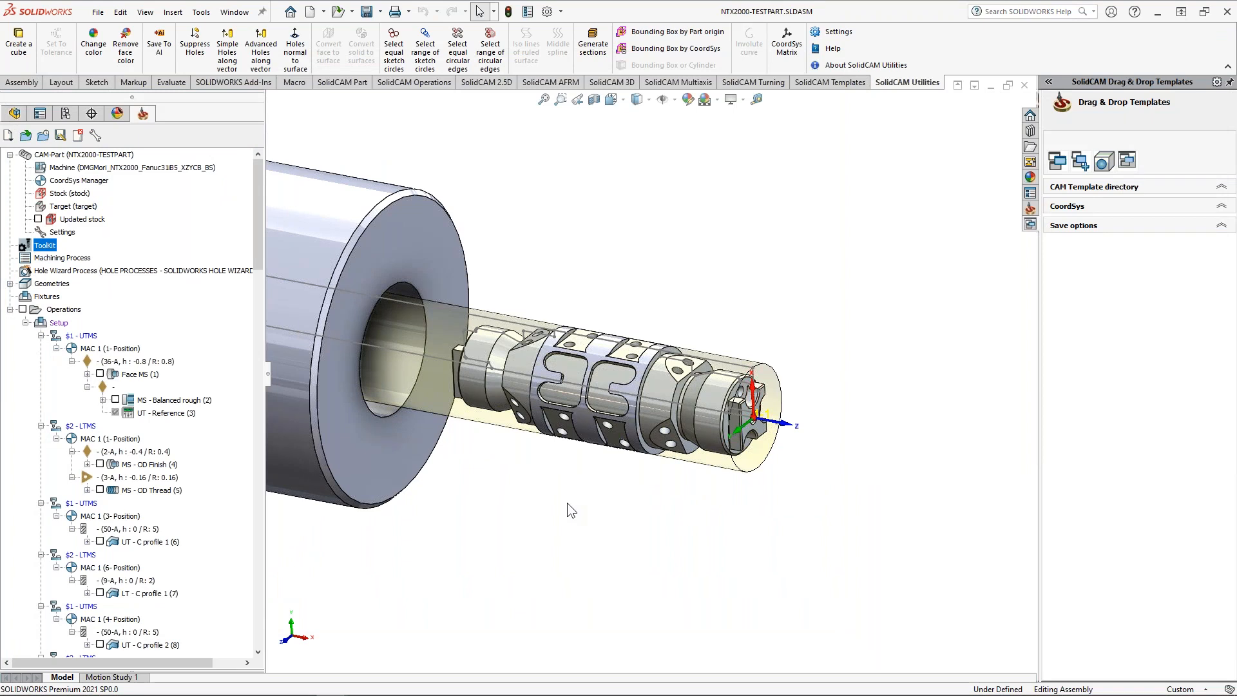
right_click(47, 251)
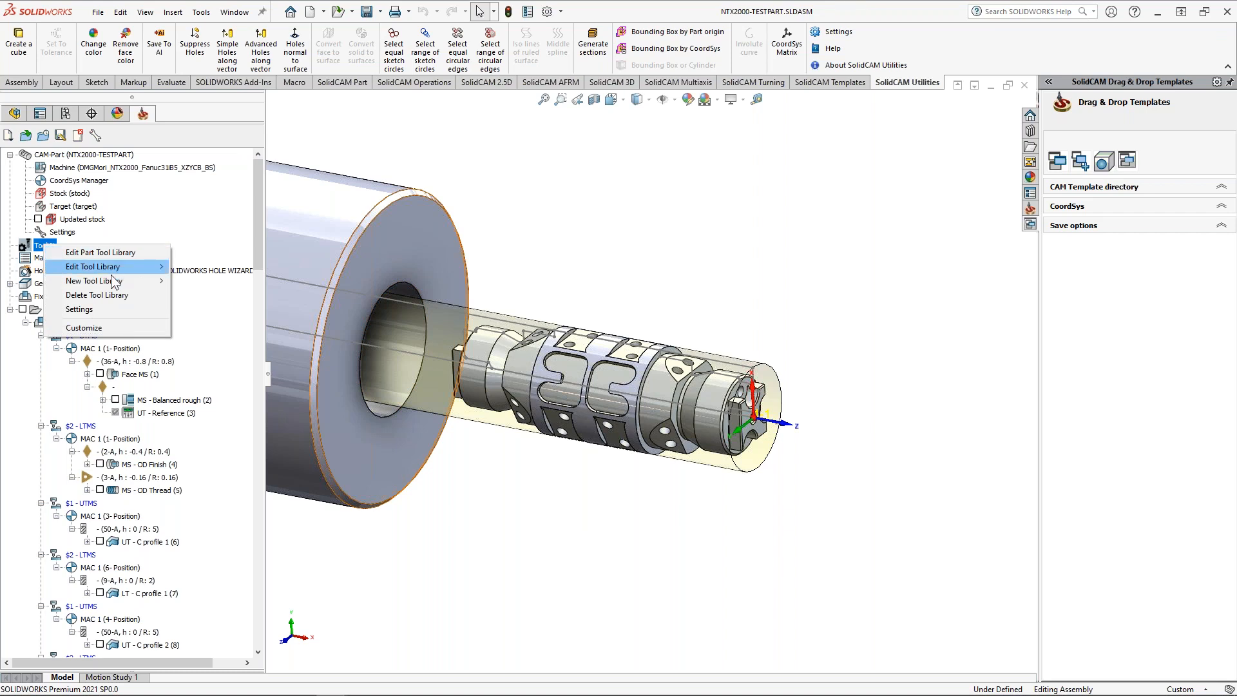
mouse_move(128, 281)
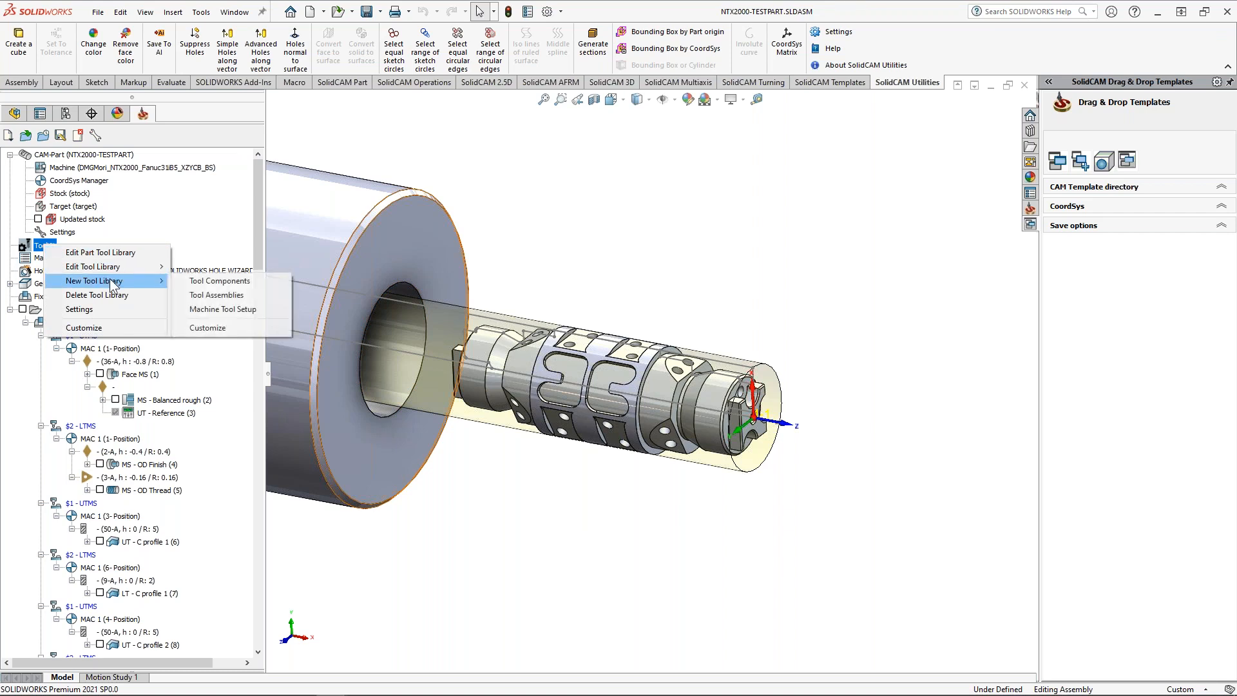
left_click(240, 297)
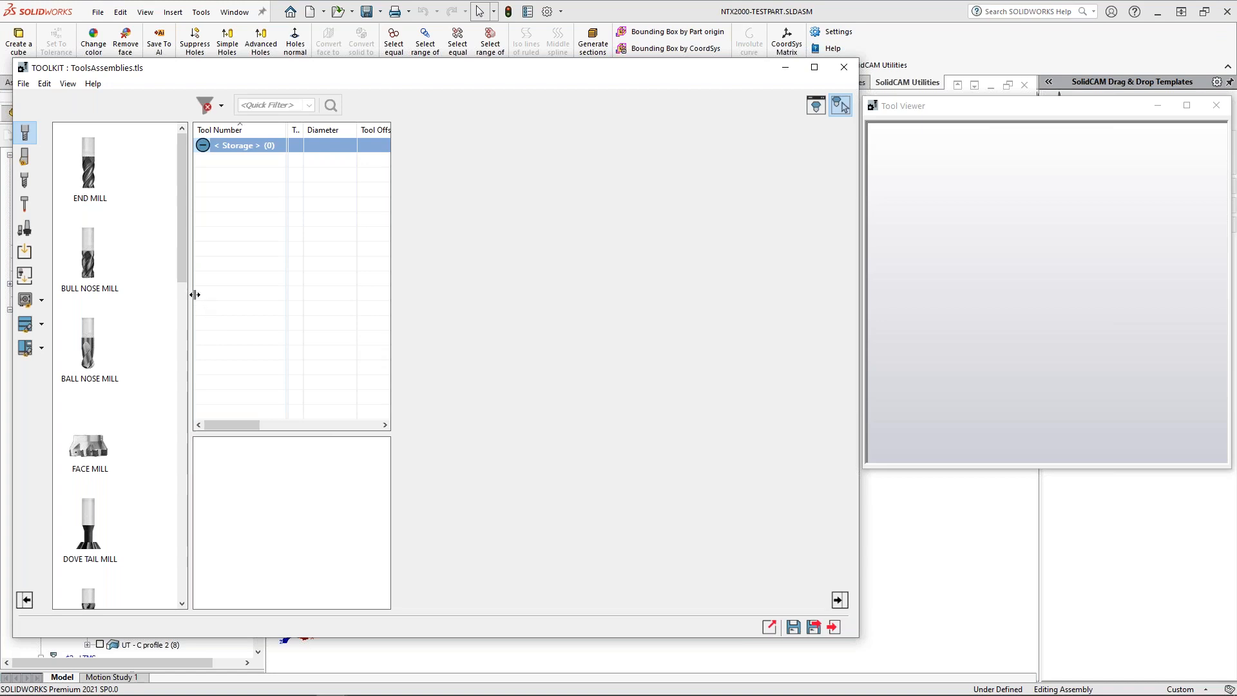
left_click_drag(194, 294, 166, 295)
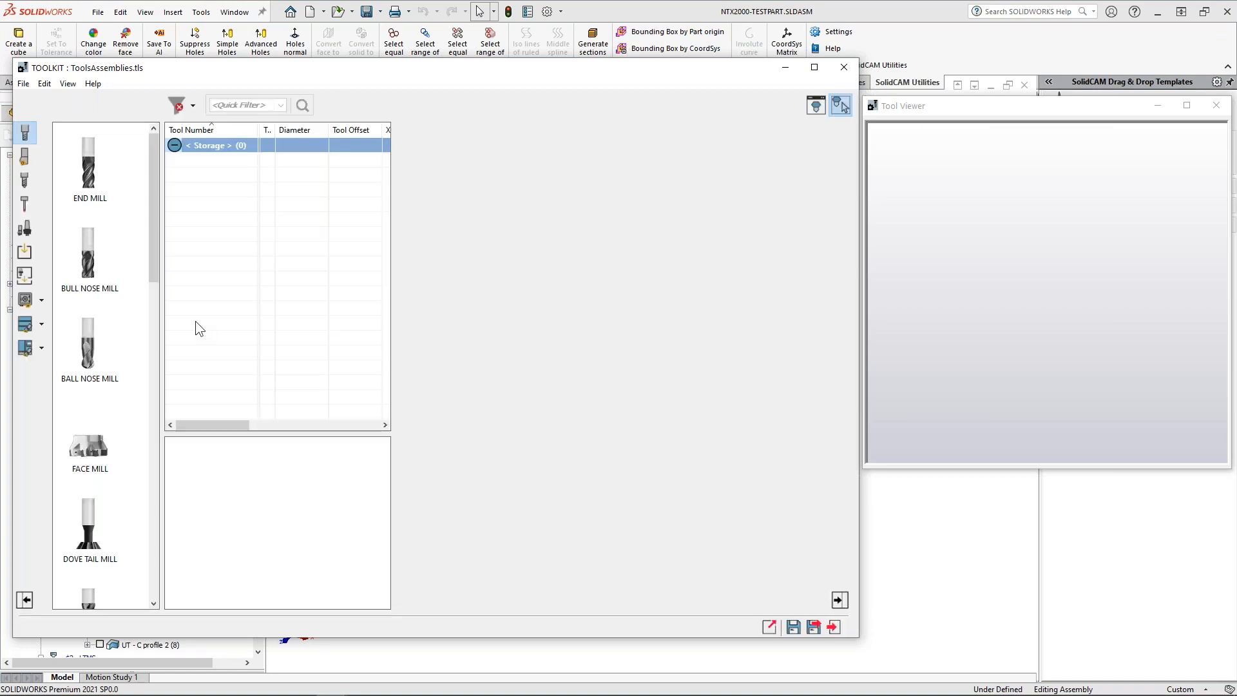
left_click(26, 301)
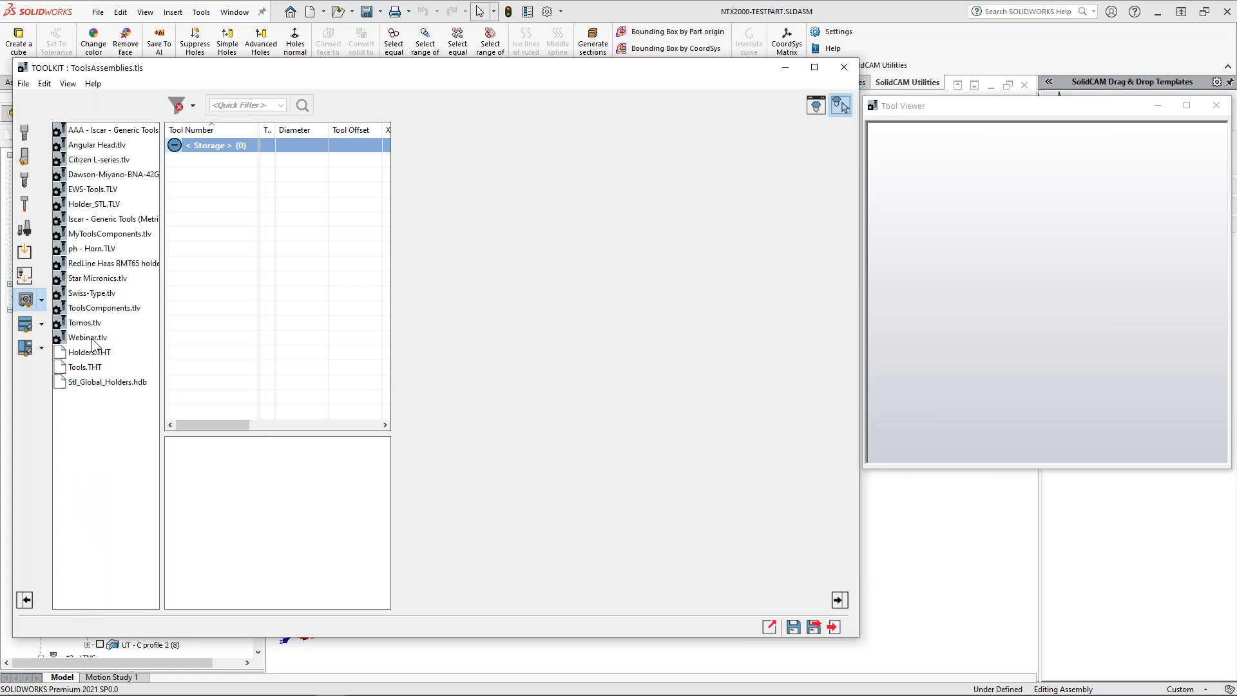
double_click(92, 337)
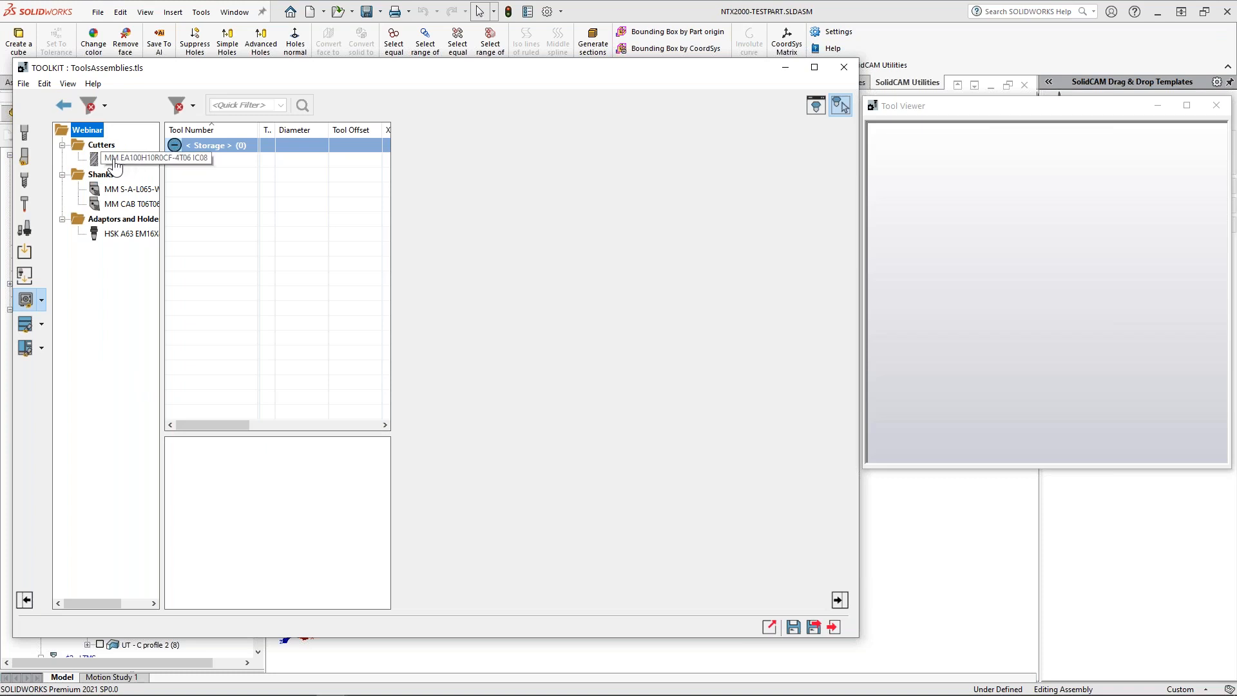
left_click_drag(120, 159, 211, 355)
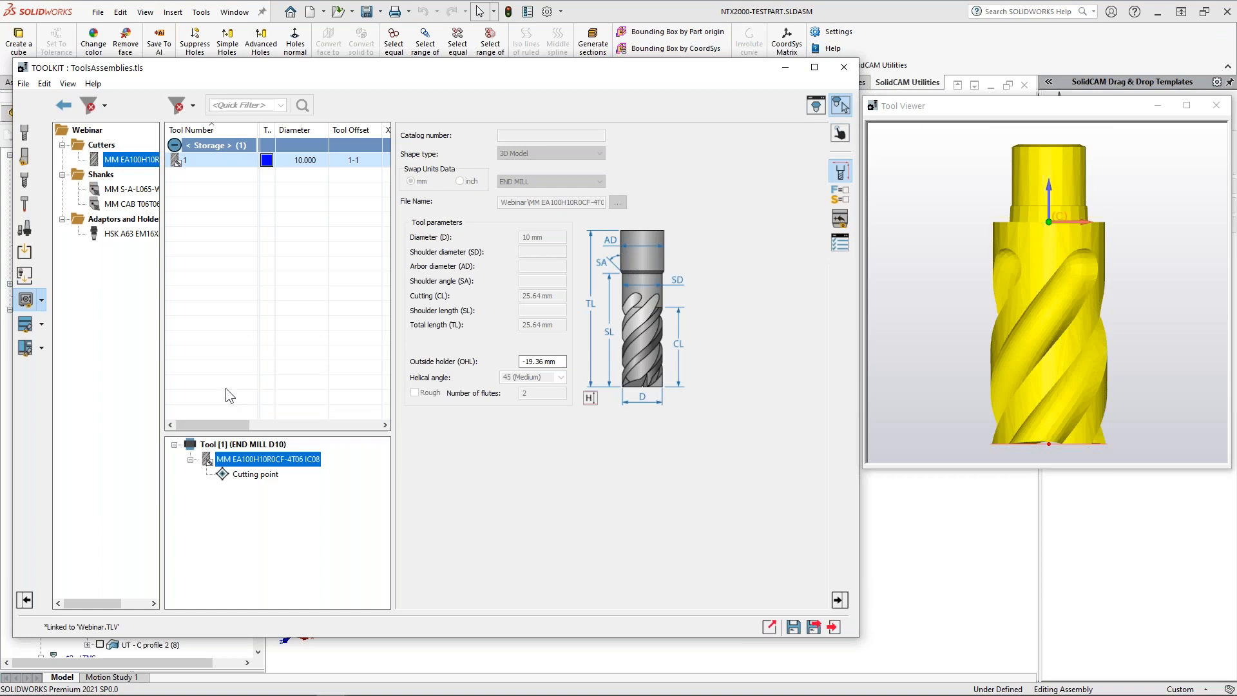
left_click(225, 447)
right_click(225, 444)
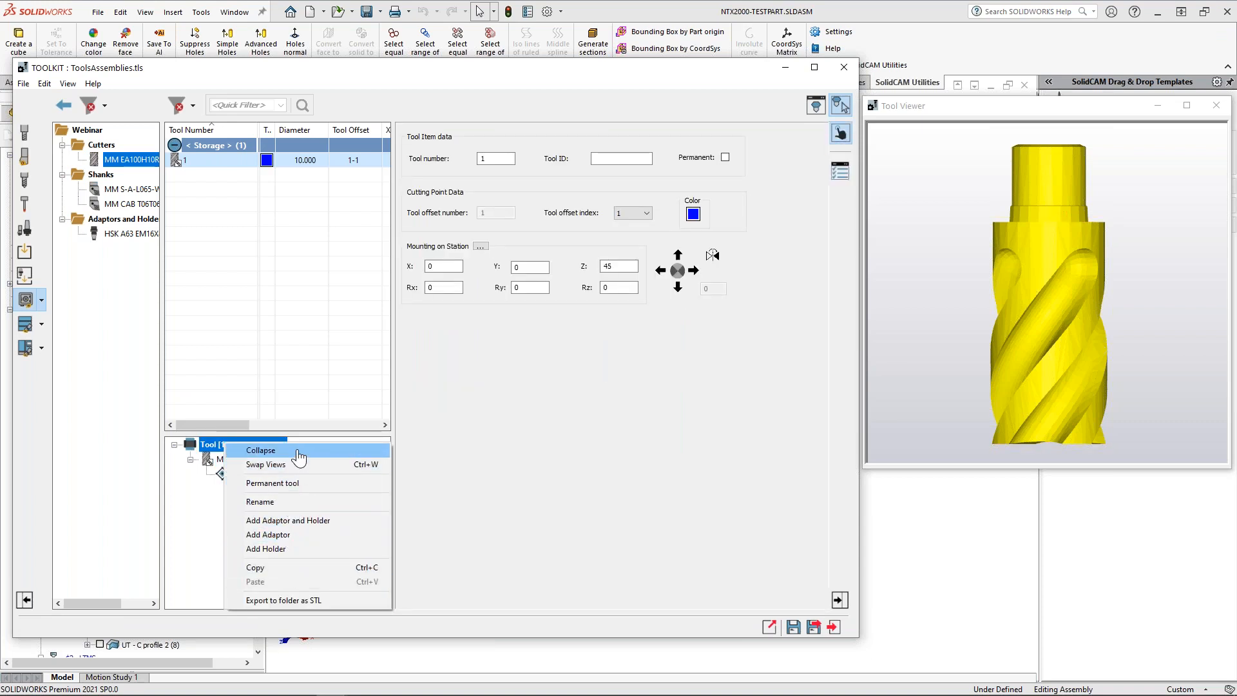
left_click(188, 201)
right_click(188, 159)
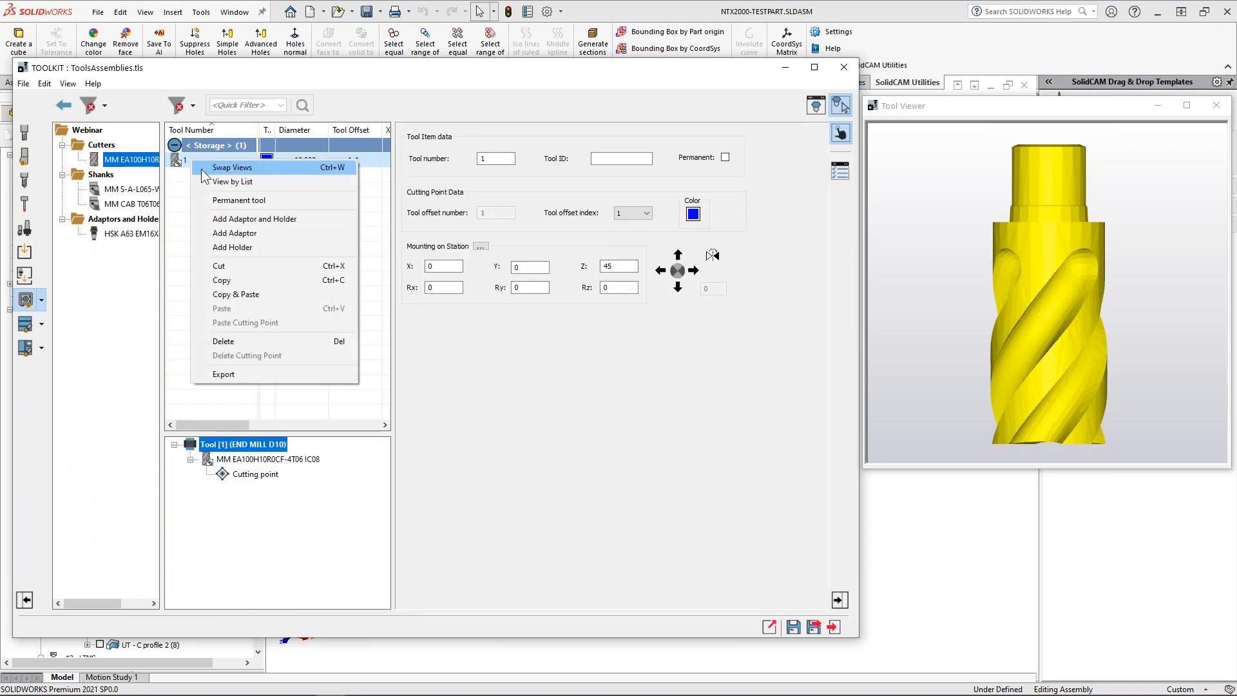
left_click(242, 337)
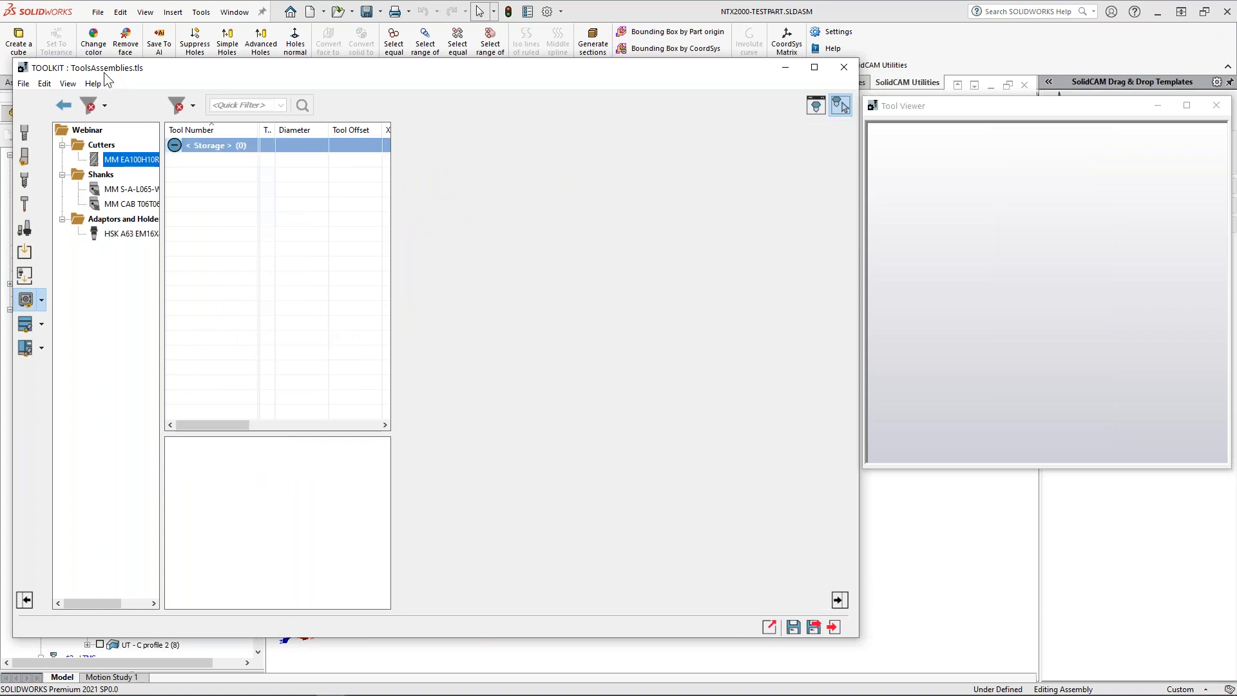
Step: Swap the storage views and add the HSK A63 EM16X80 holder to the storage as a new tool
left_click(69, 85)
left_click(92, 114)
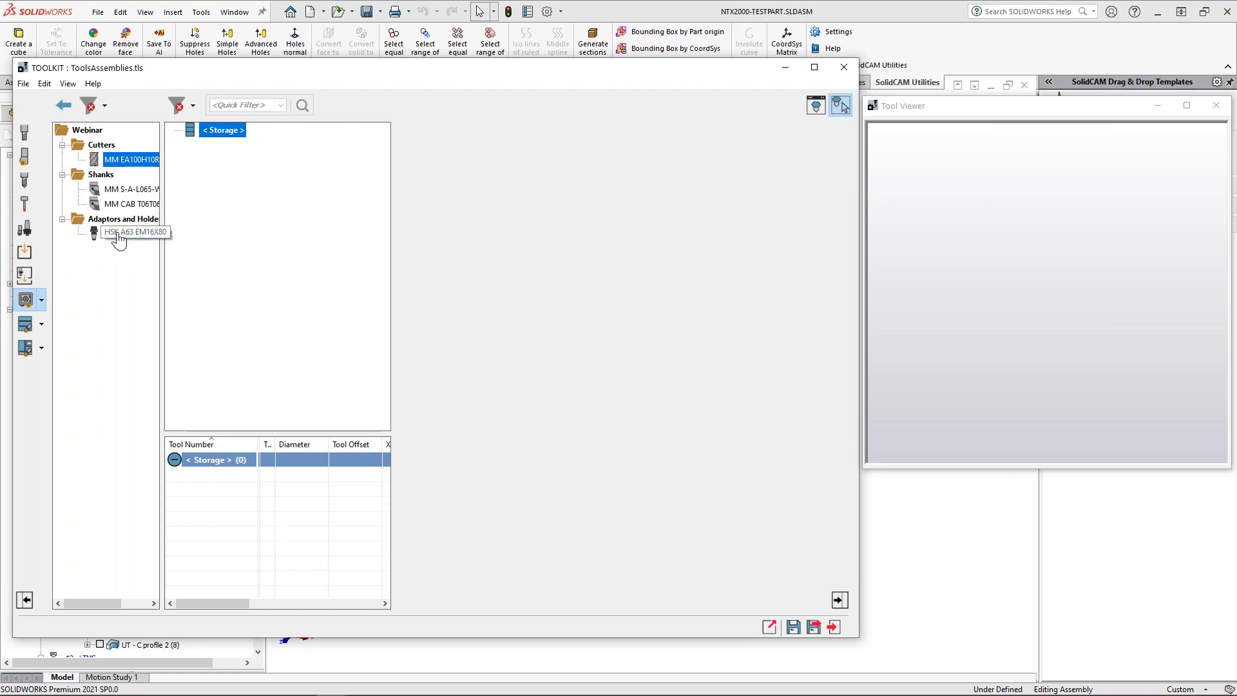
left_click_drag(110, 239, 219, 133)
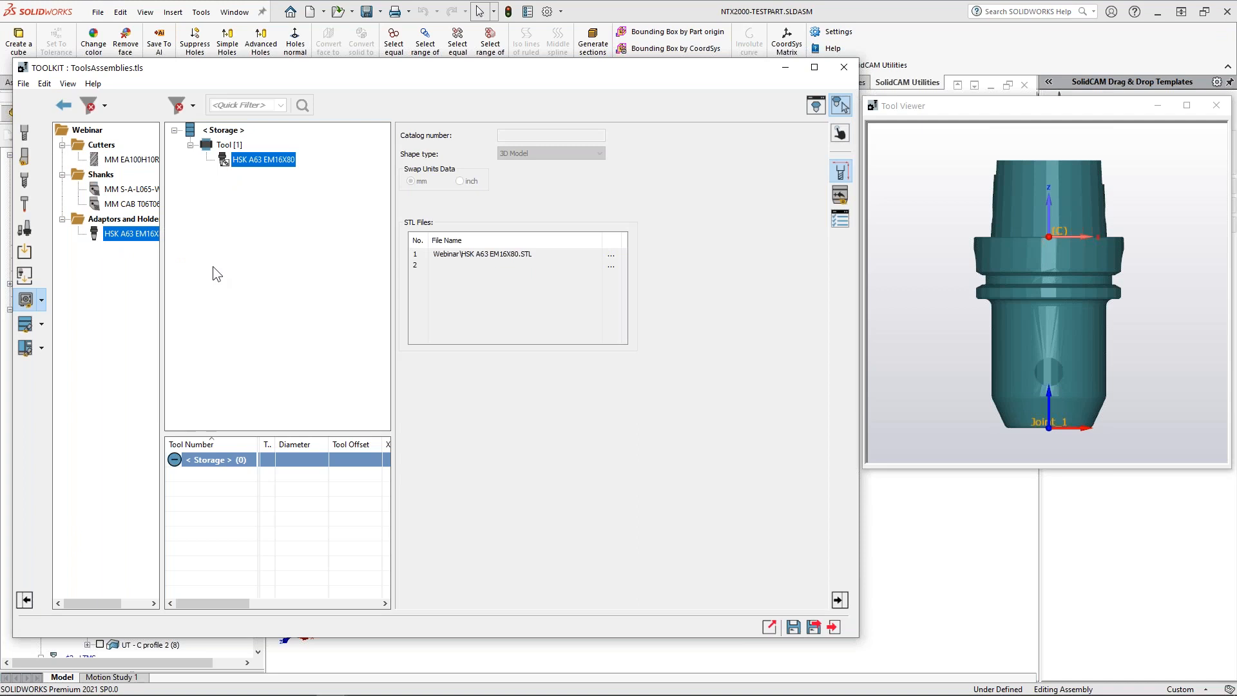
left_click(229, 146)
left_click(489, 159)
key("Tab")
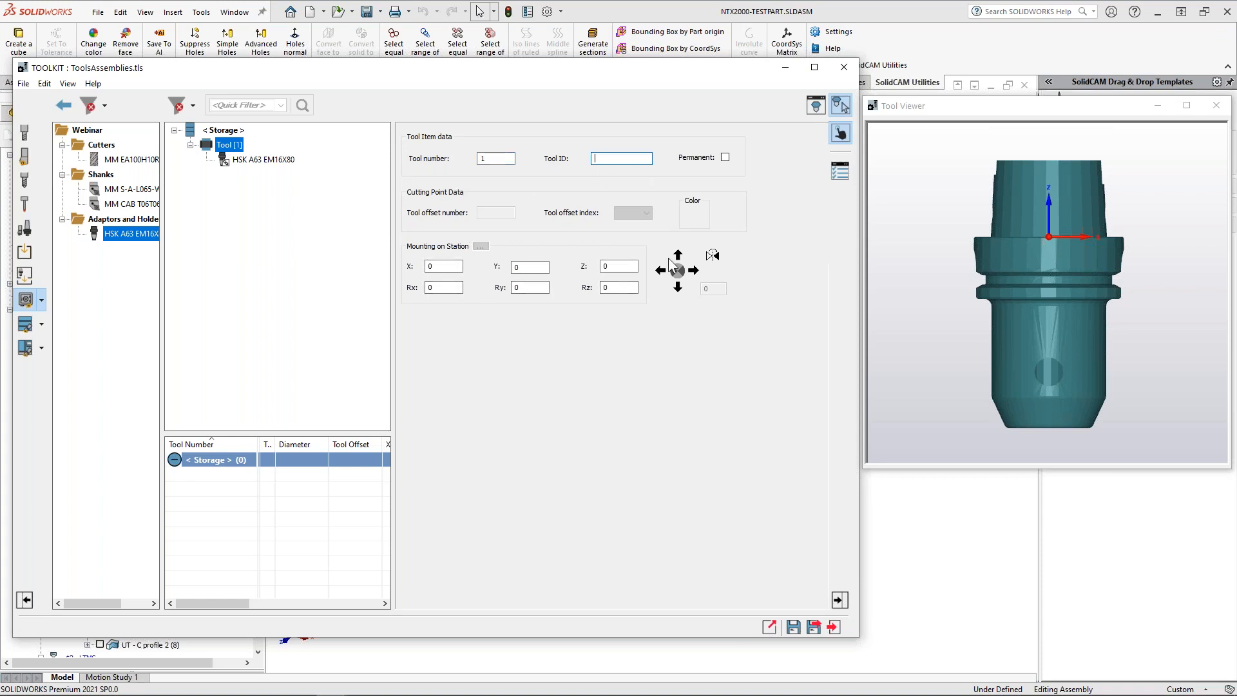
left_click(251, 159)
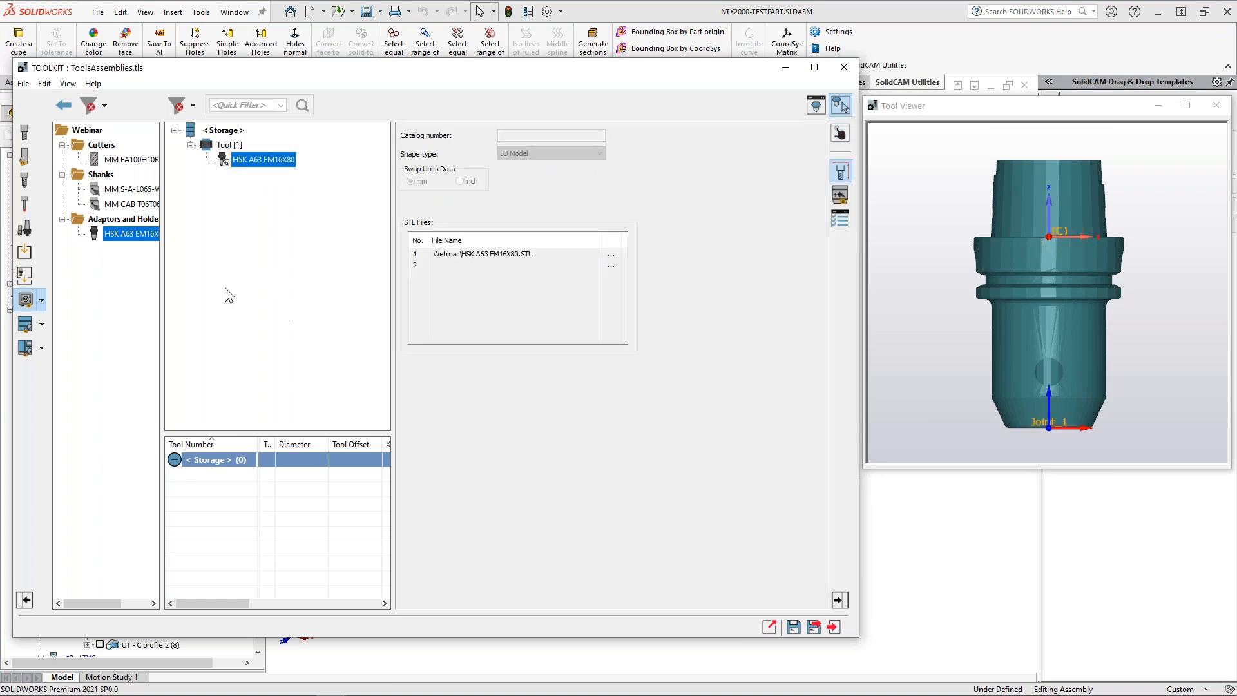
Step: Attach the MM S-A-L065-W16-T06 shank to the holder, followed by MM CAB T06T06-25.1.0-C and the MM EA100H10R0CF-4T06 IC08 cutter
double_click(113, 190)
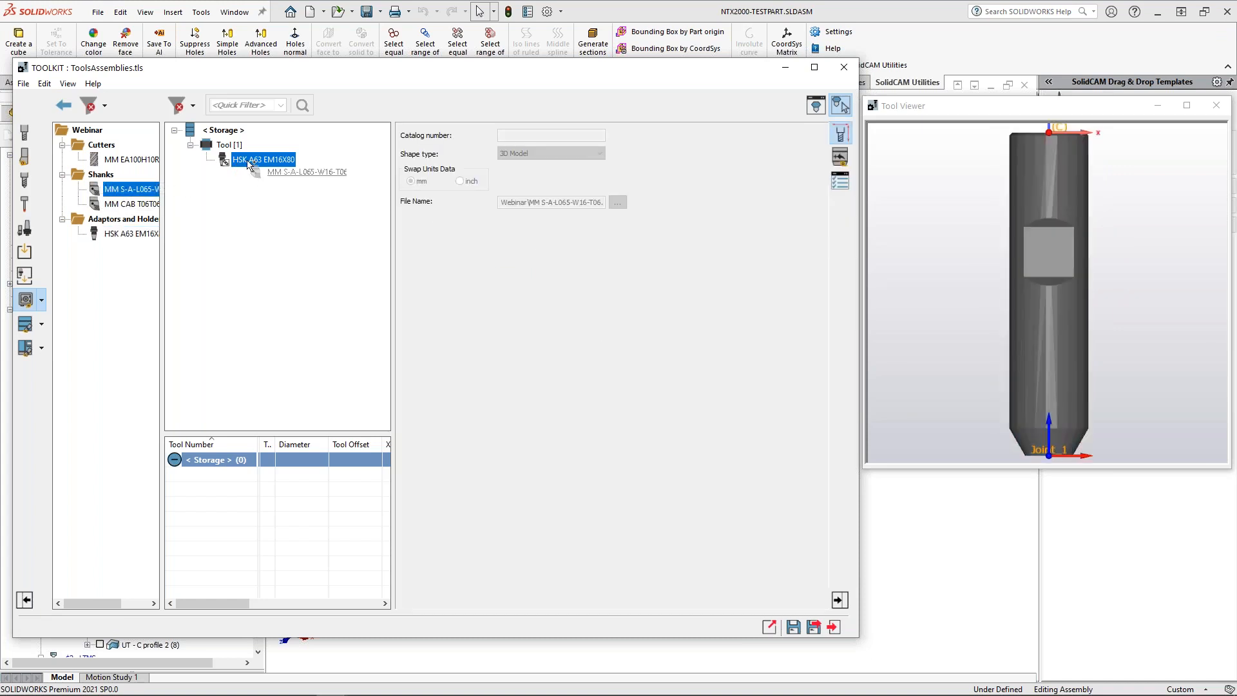
double_click(129, 203)
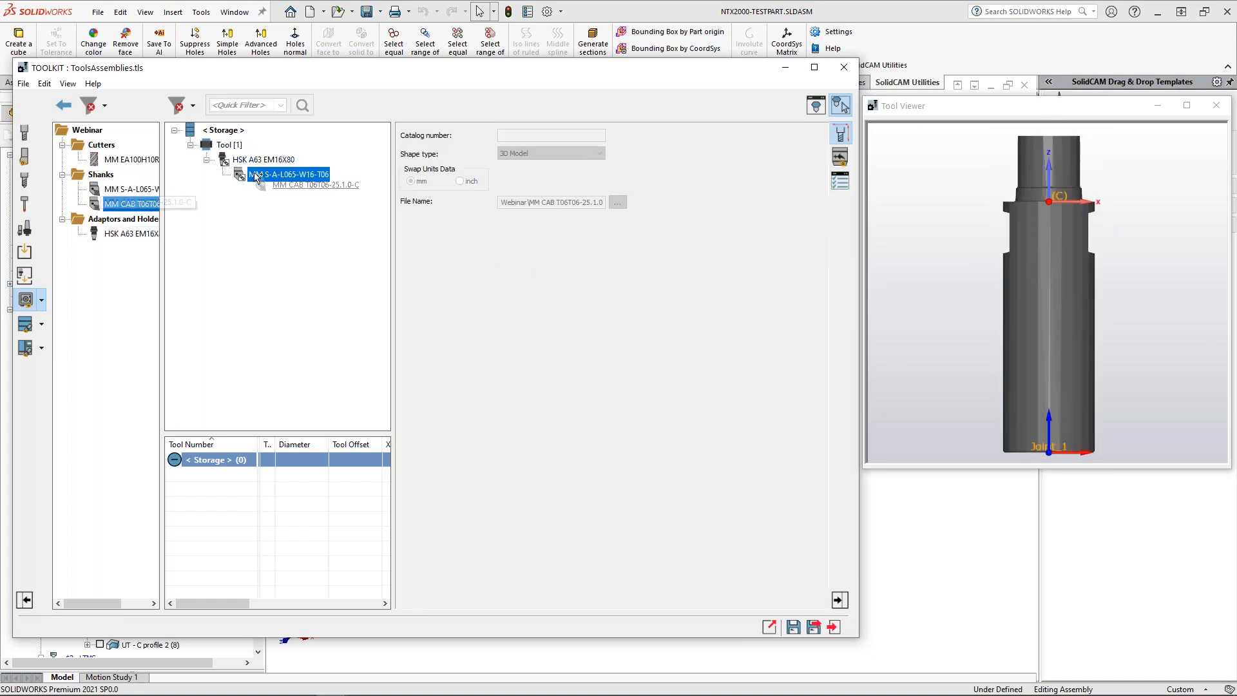
double_click(129, 159)
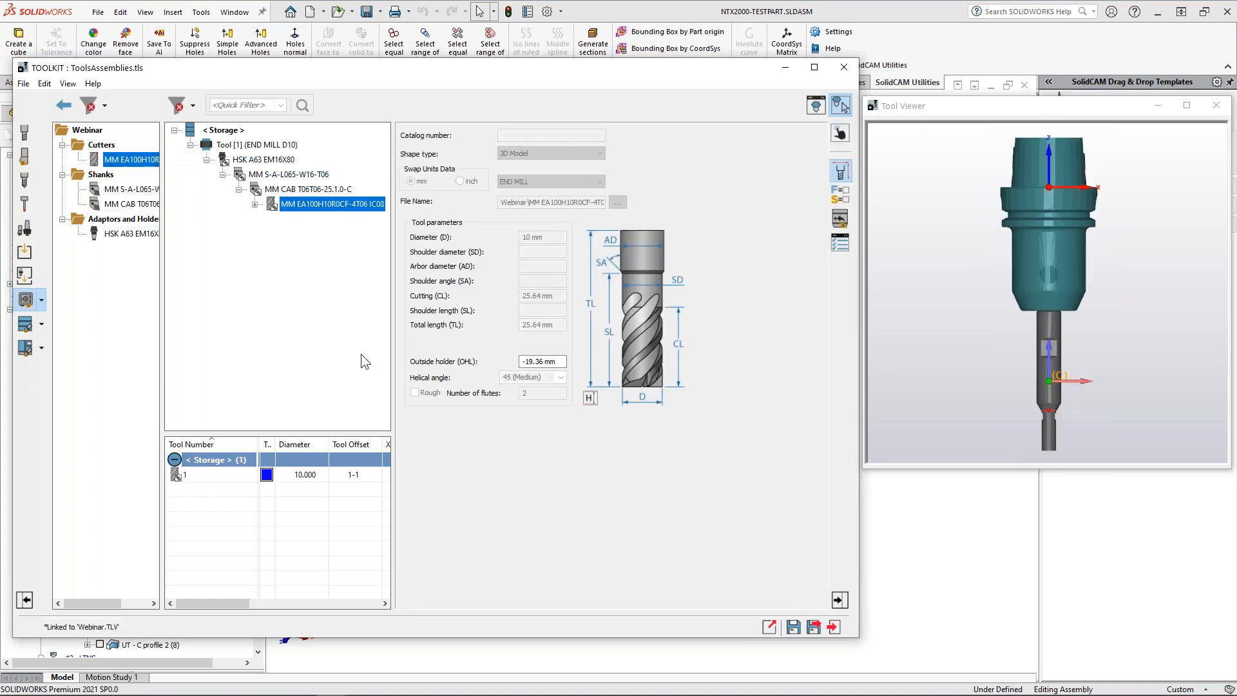
Step: Set the Z mounting offset of the MM S-A-L065-W16-T06 shank to 40, trying smaller offsets along the way
scroll(1049, 422, "up", 3)
middle_click_drag(1048, 419, 1047, 353)
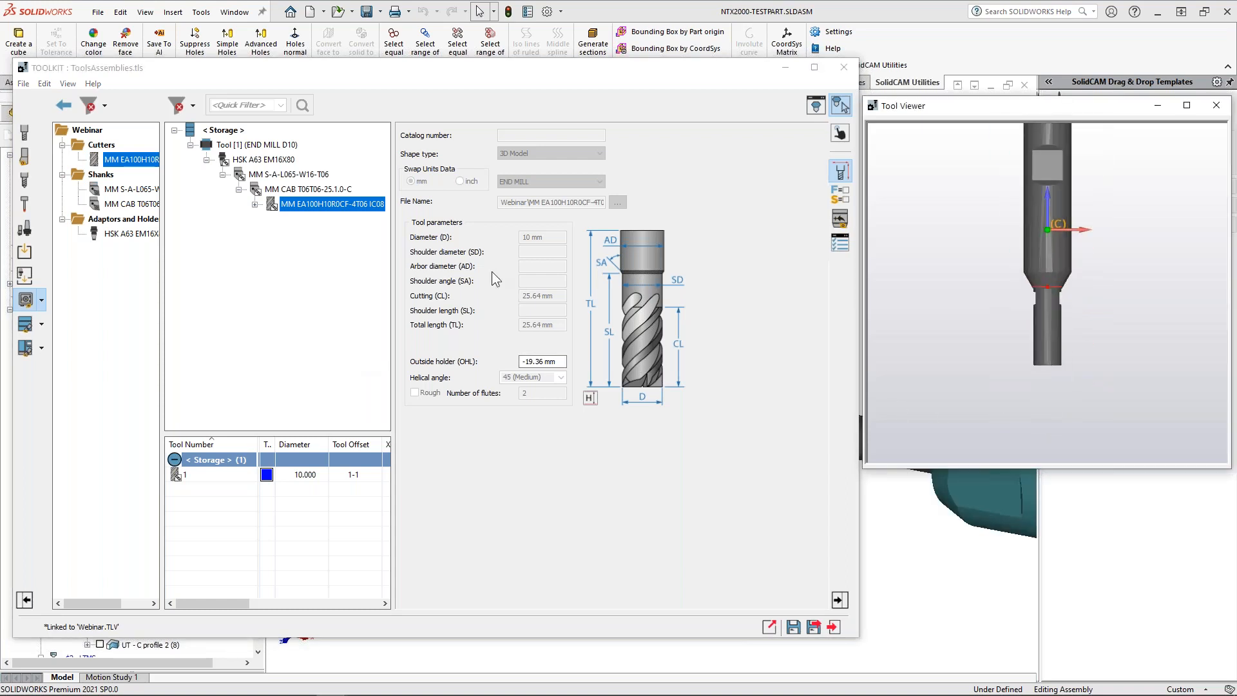
scroll(1007, 267, "down", 3)
scroll(1008, 265, "down", 3)
middle_click_drag(1024, 260, 1015, 327)
scroll(1012, 327, "down", 2)
scroll(1010, 326, "up", 4)
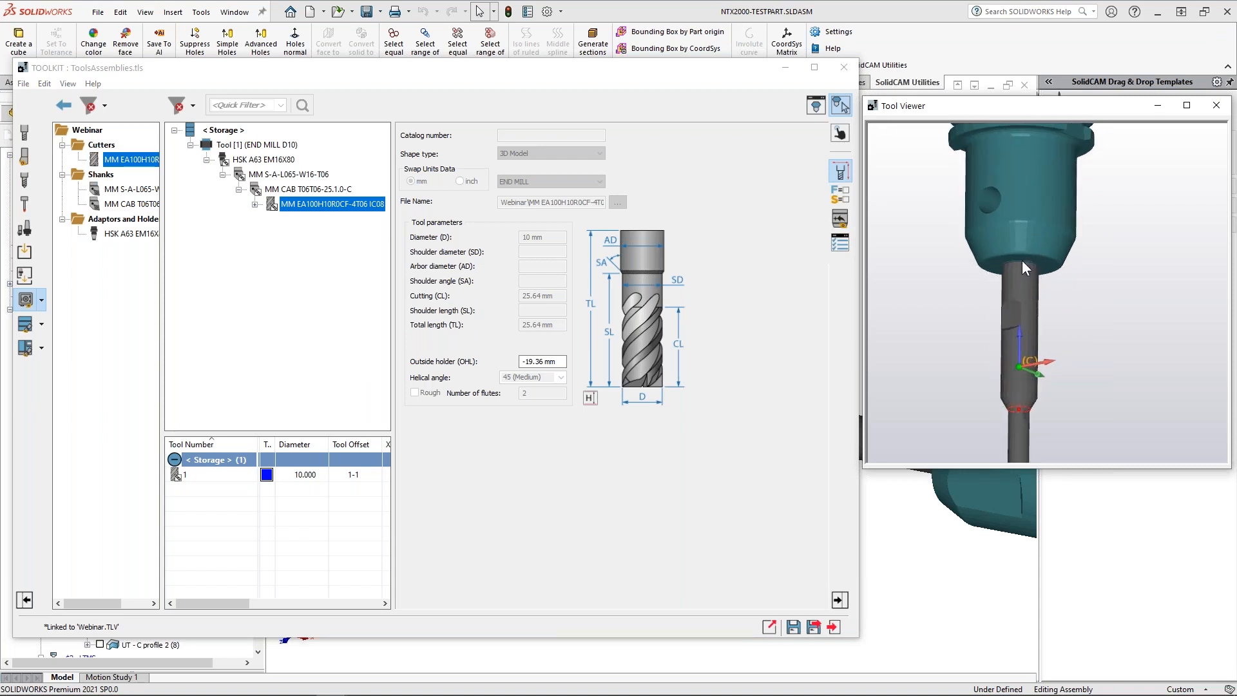
left_click(288, 174)
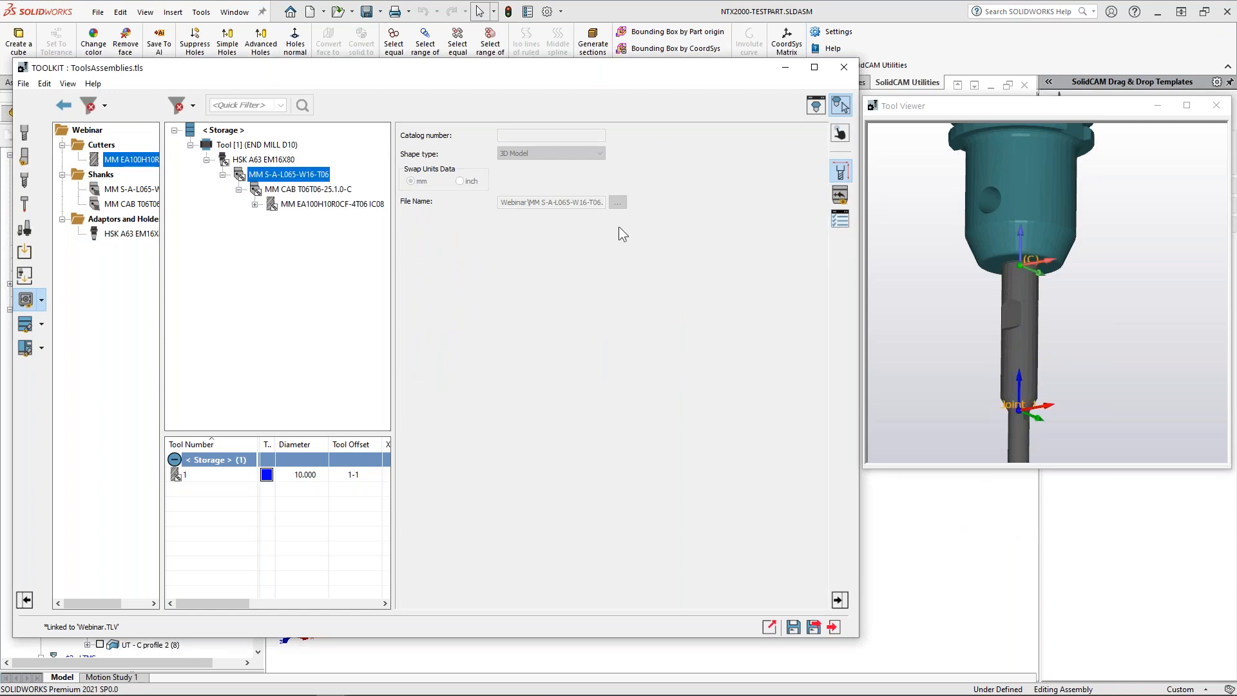
left_click(840, 195)
double_click(610, 168)
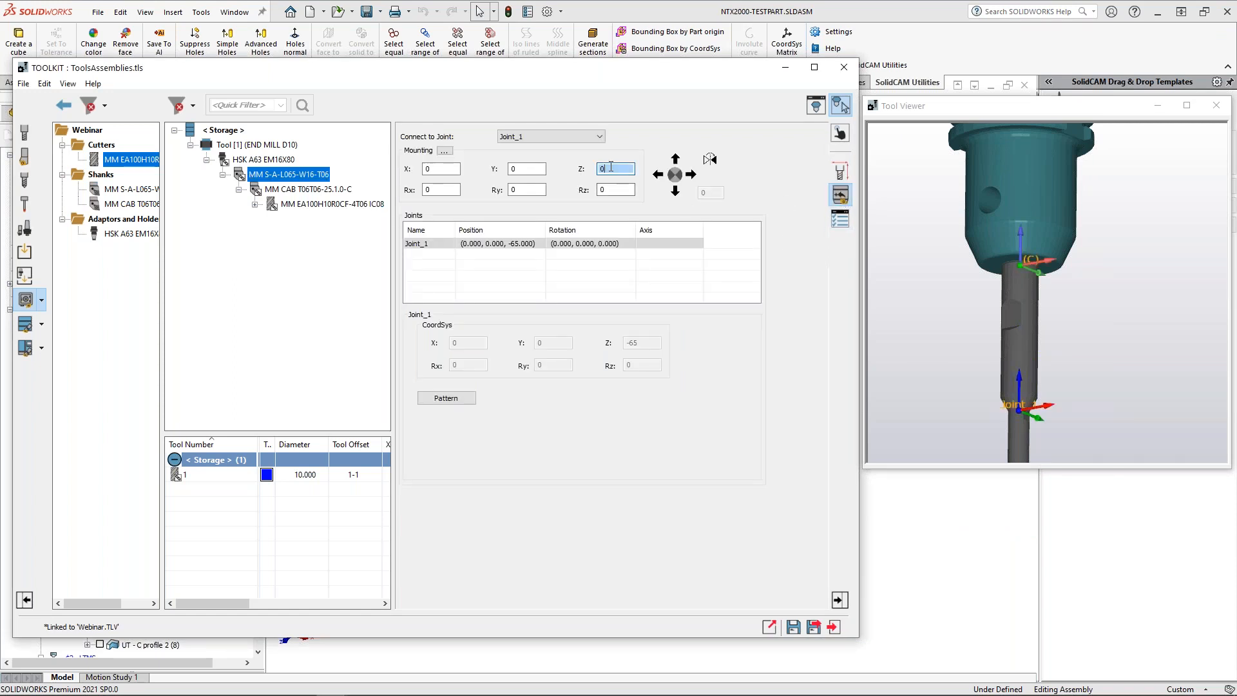
type("10")
key("Return")
type("20")
key("Return")
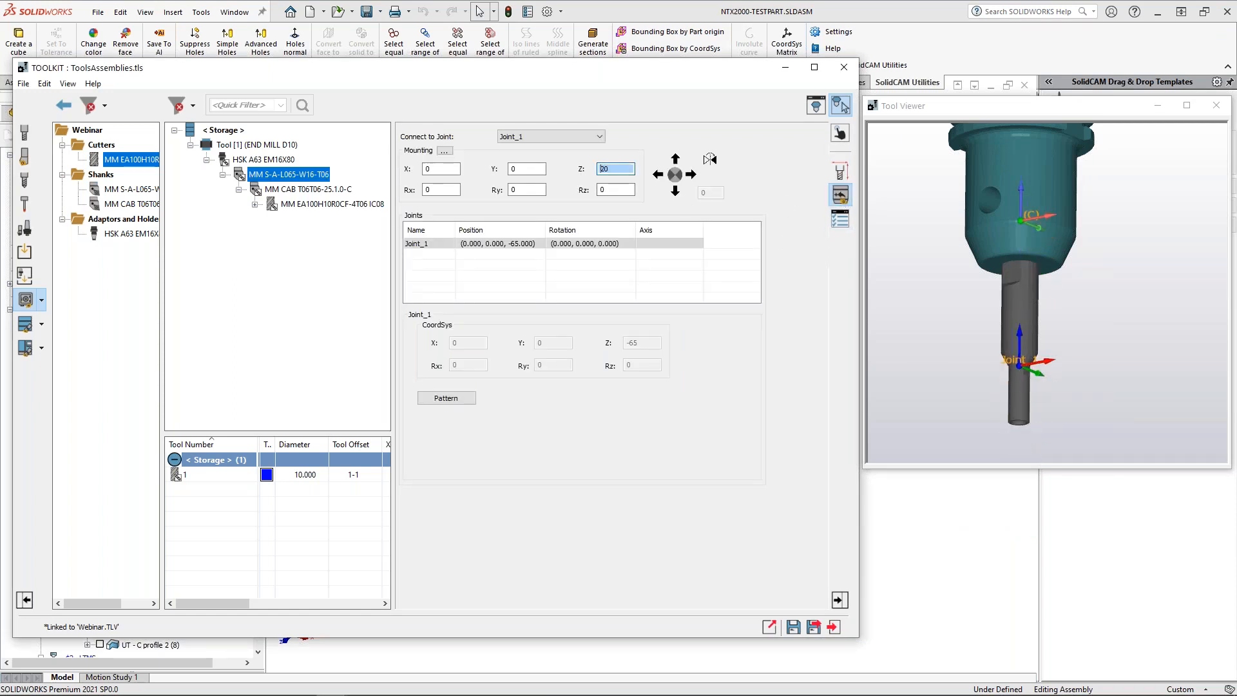
type("30")
key("Return")
type("40")
key("Return")
type("30")
key("Return")
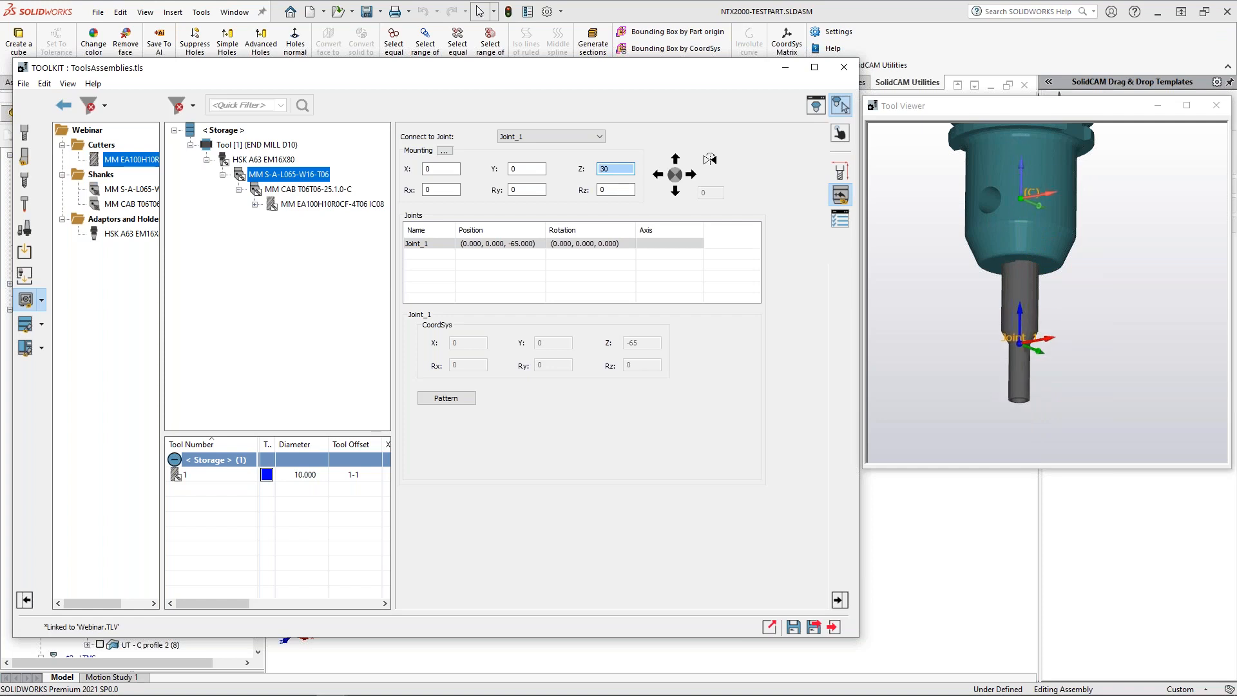
type("40")
key("Return")
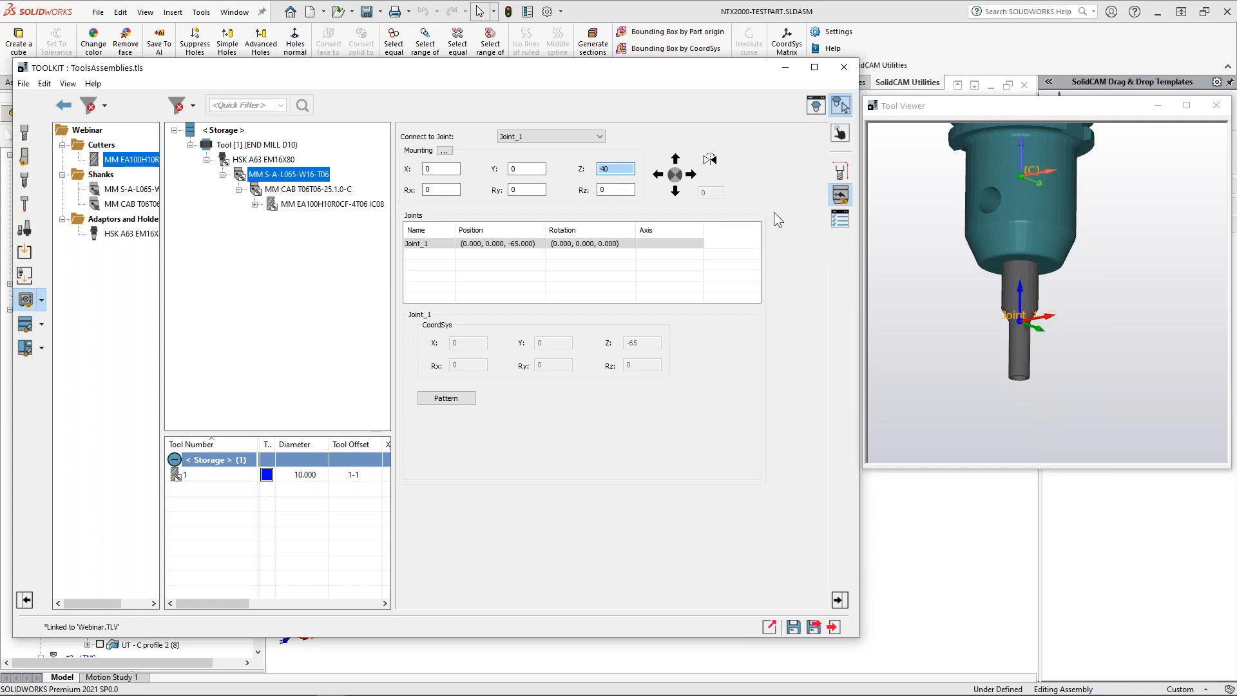
Step: Enlarge the Tool Viewer and display the holder as transparent to examine the shank seated inside it
left_click_drag(1003, 96, 1002, 61)
left_click_drag(1024, 469, 1017, 636)
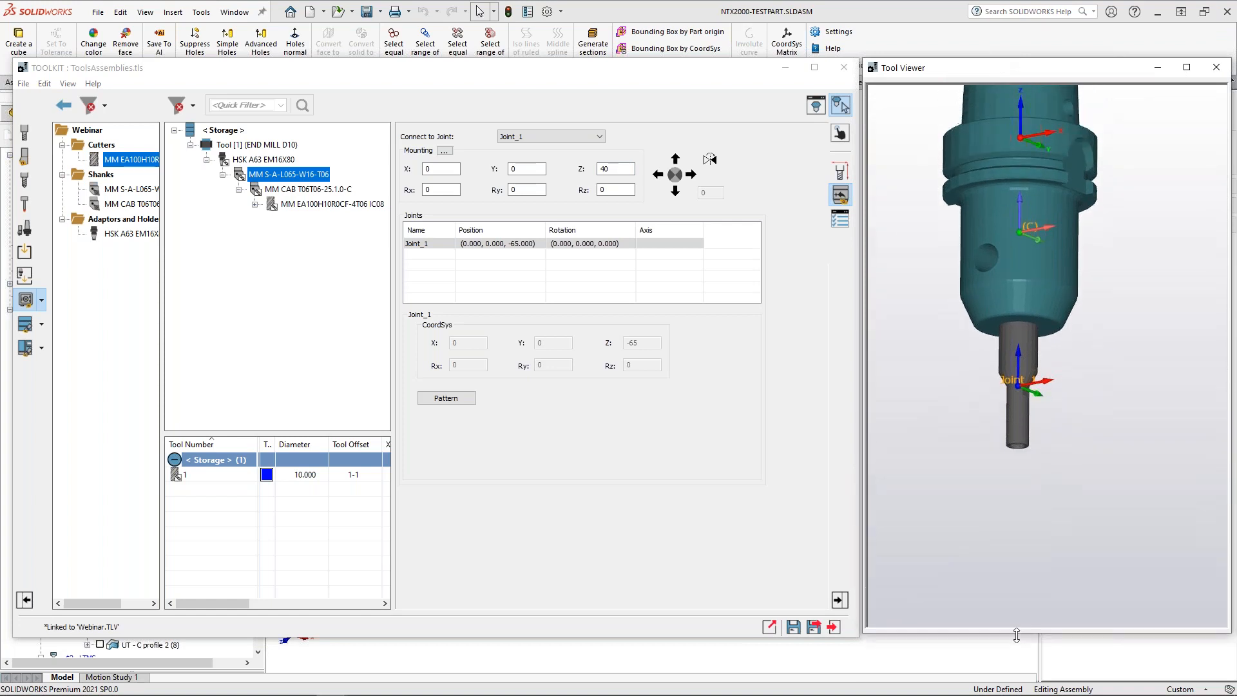
right_click(957, 367)
left_click(1001, 419)
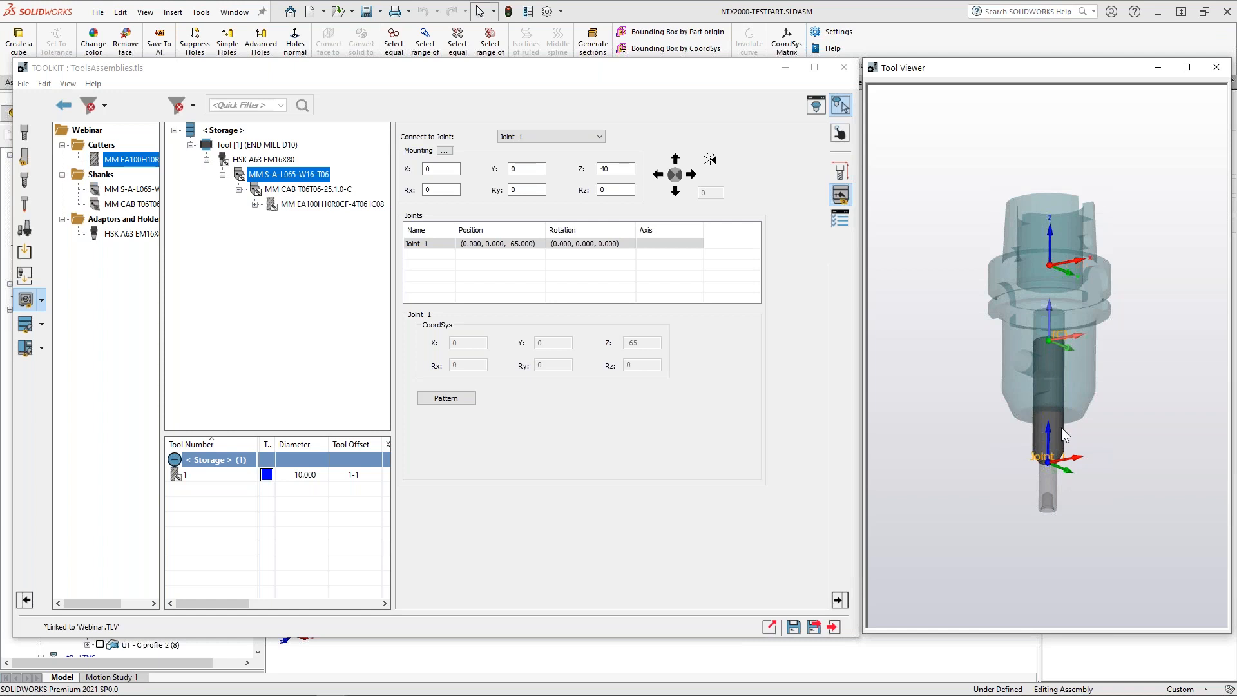
Step: Set the Z mounting offset of the MM EA100H10R0CF-4T06 IC08 cutter to 0 on Joint_1
left_click(303, 188)
scroll(1088, 361, "up", 3)
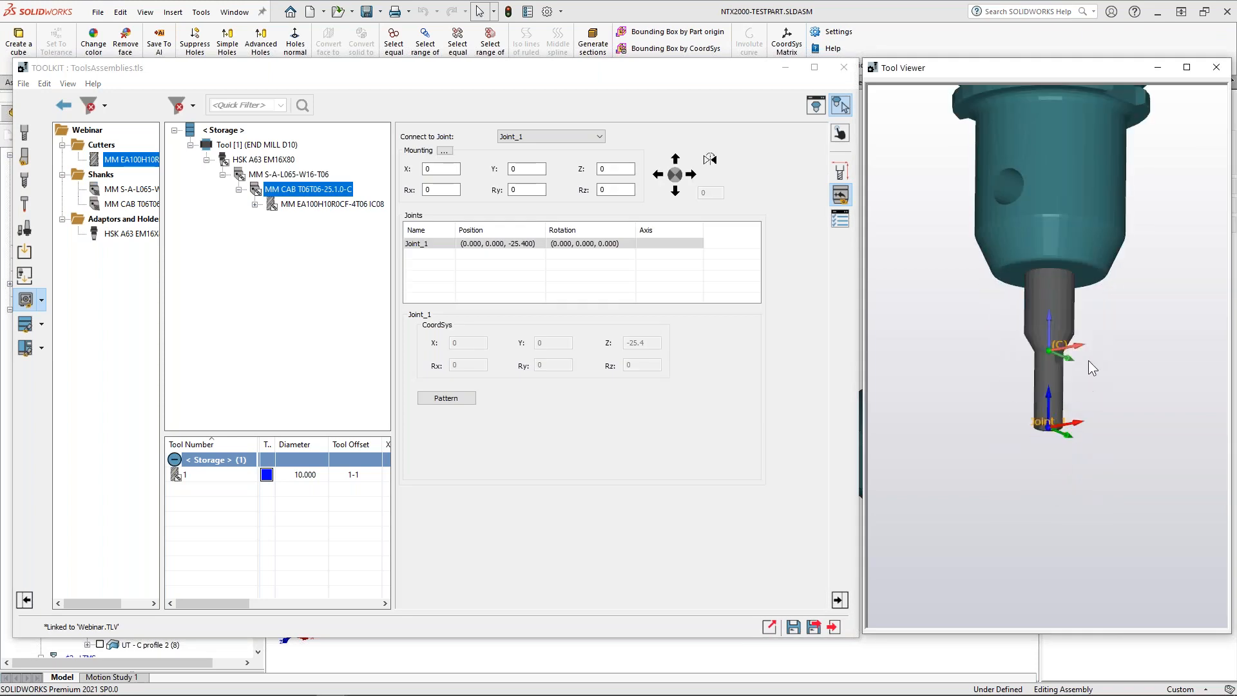
left_click(342, 204)
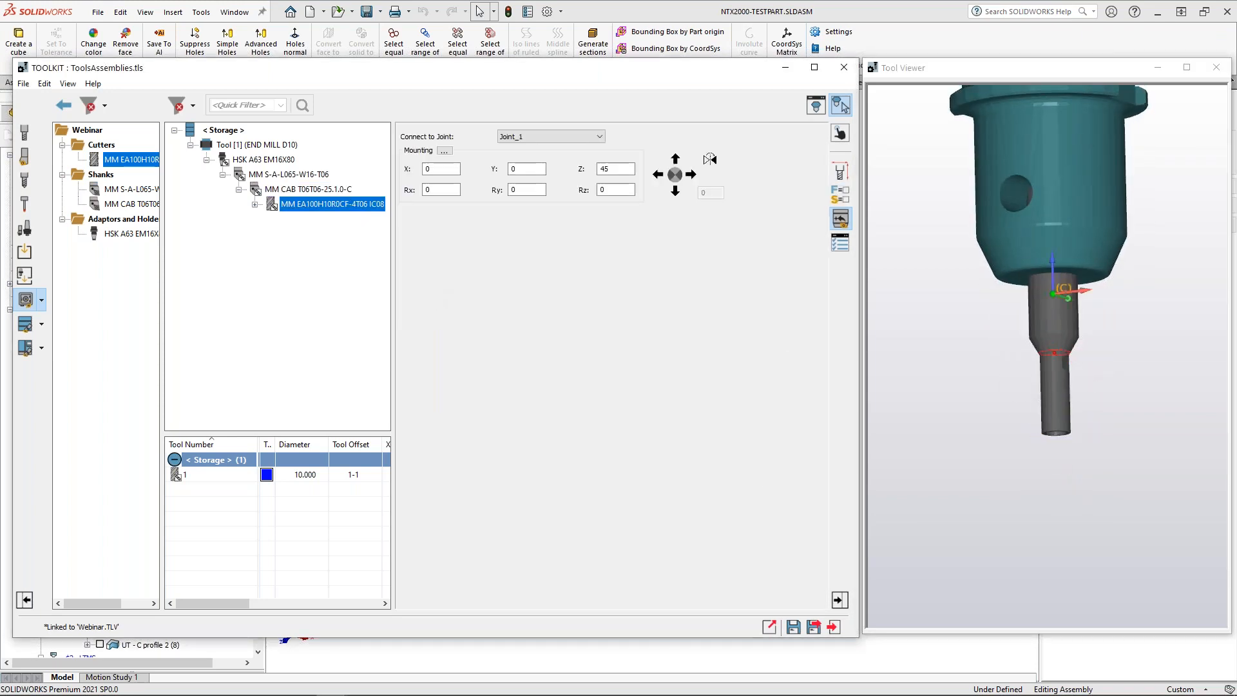
type("0")
left_click(610, 190)
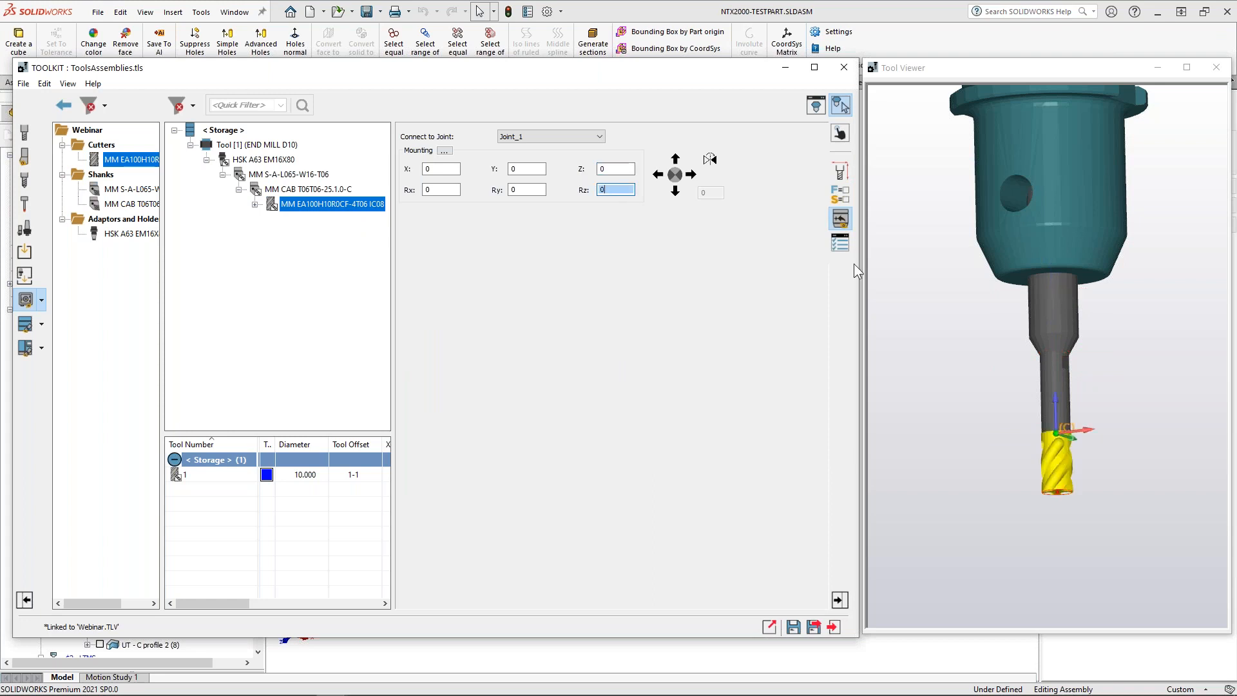
Step: Examine the assembled tool, the cutter's cutting point and parameters, and its tip in close-up
scroll(1085, 254, "down", 3)
middle_click_drag(1092, 200, 1091, 191)
middle_click_drag(1107, 219, 1105, 247)
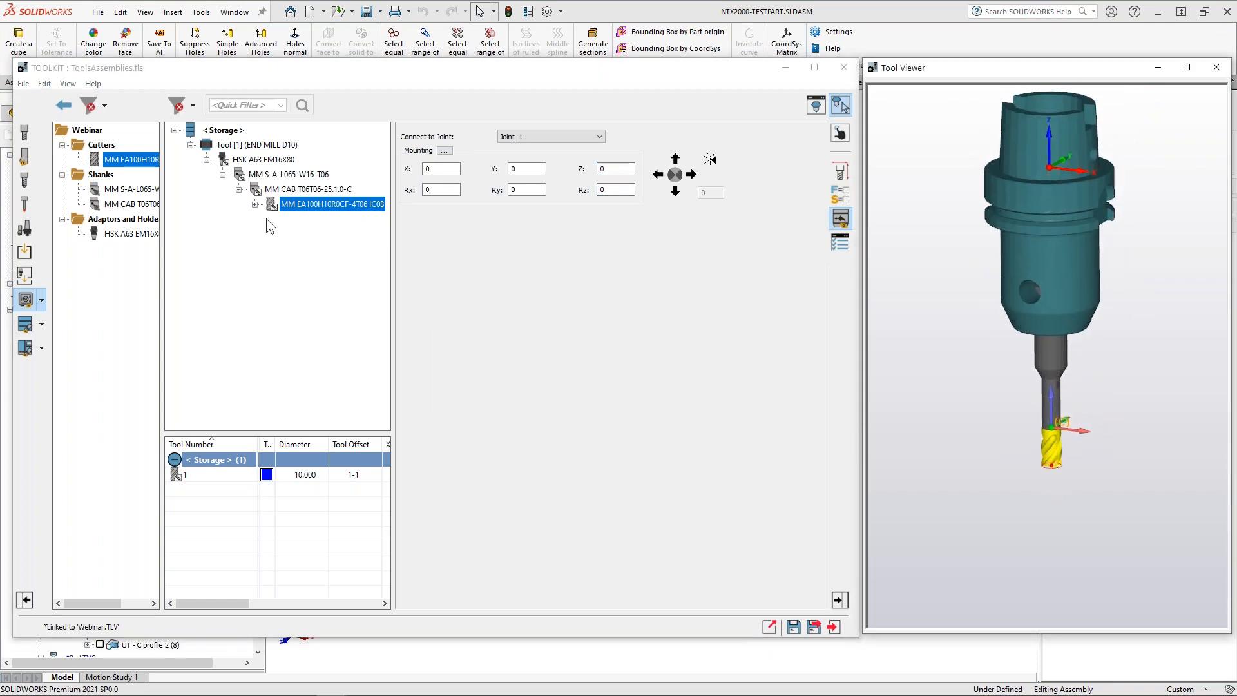
left_click(255, 204)
left_click(302, 217)
left_click(326, 204)
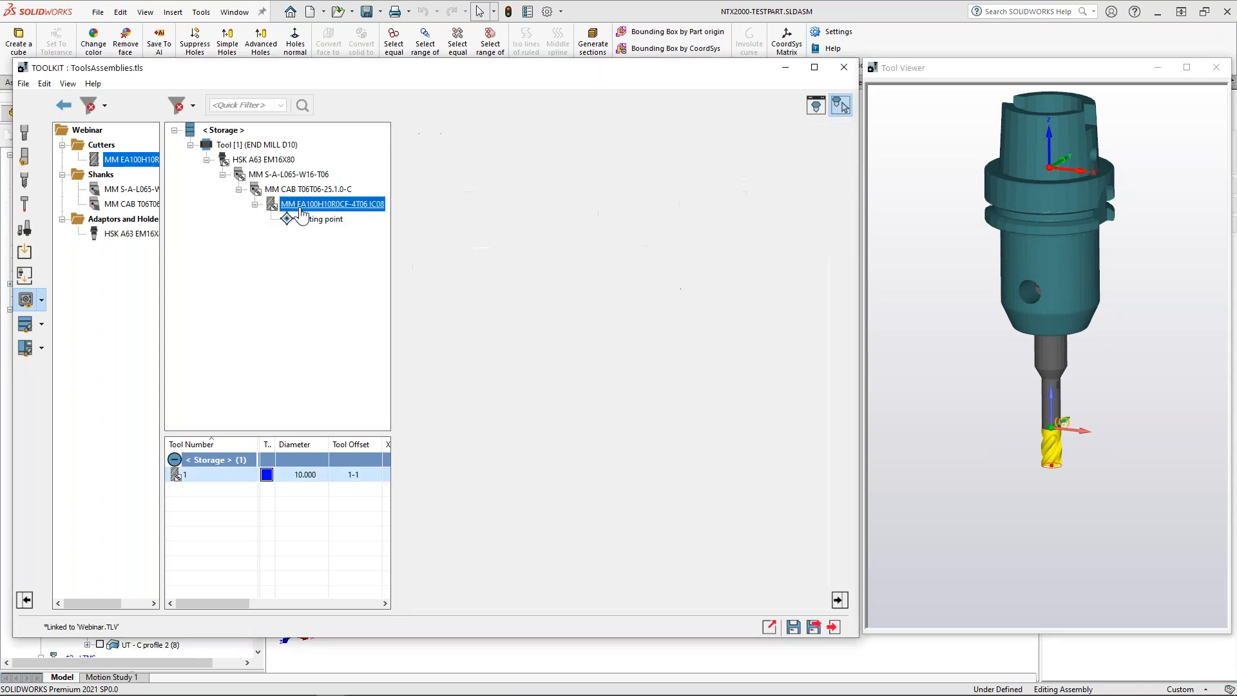
left_click(841, 134)
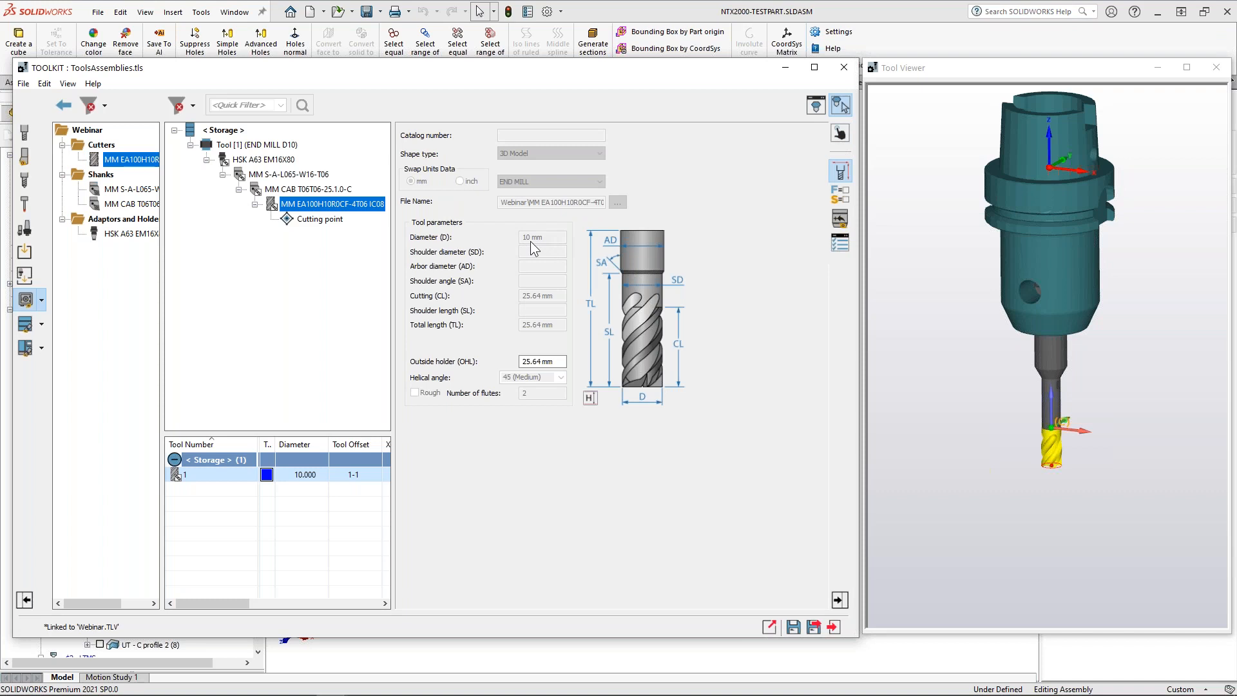
left_click(940, 335)
scroll(1045, 366, "up", 5)
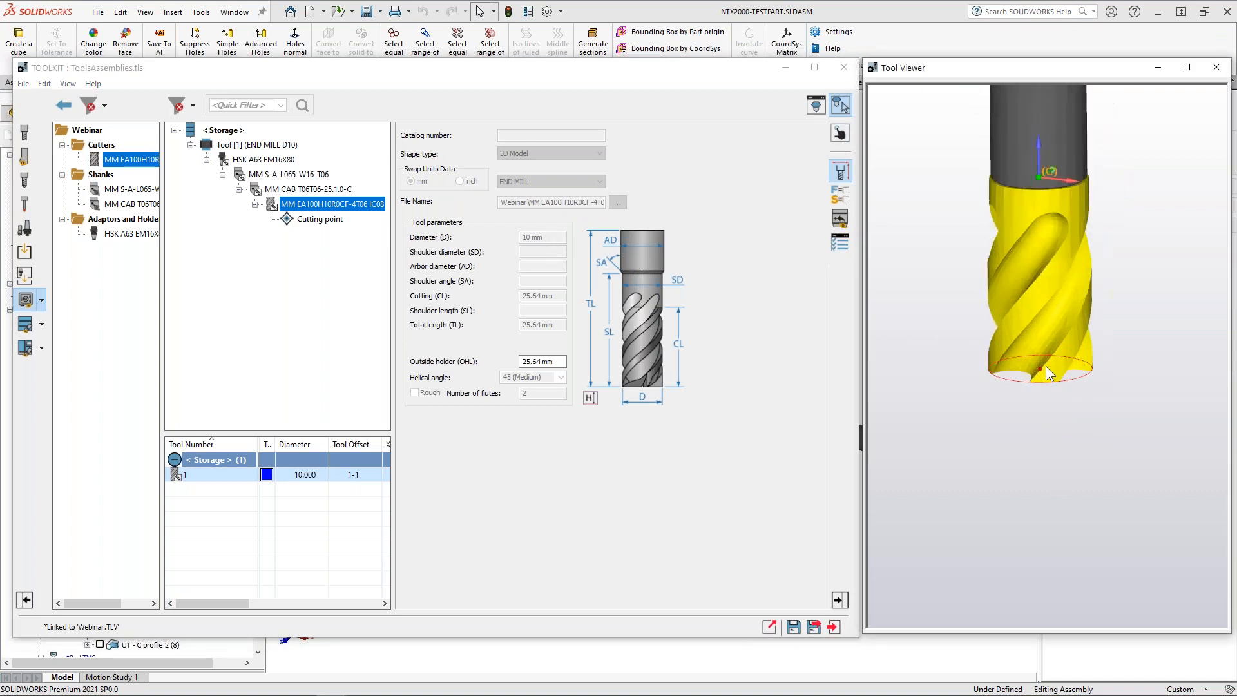
scroll(1042, 369, "up", 2)
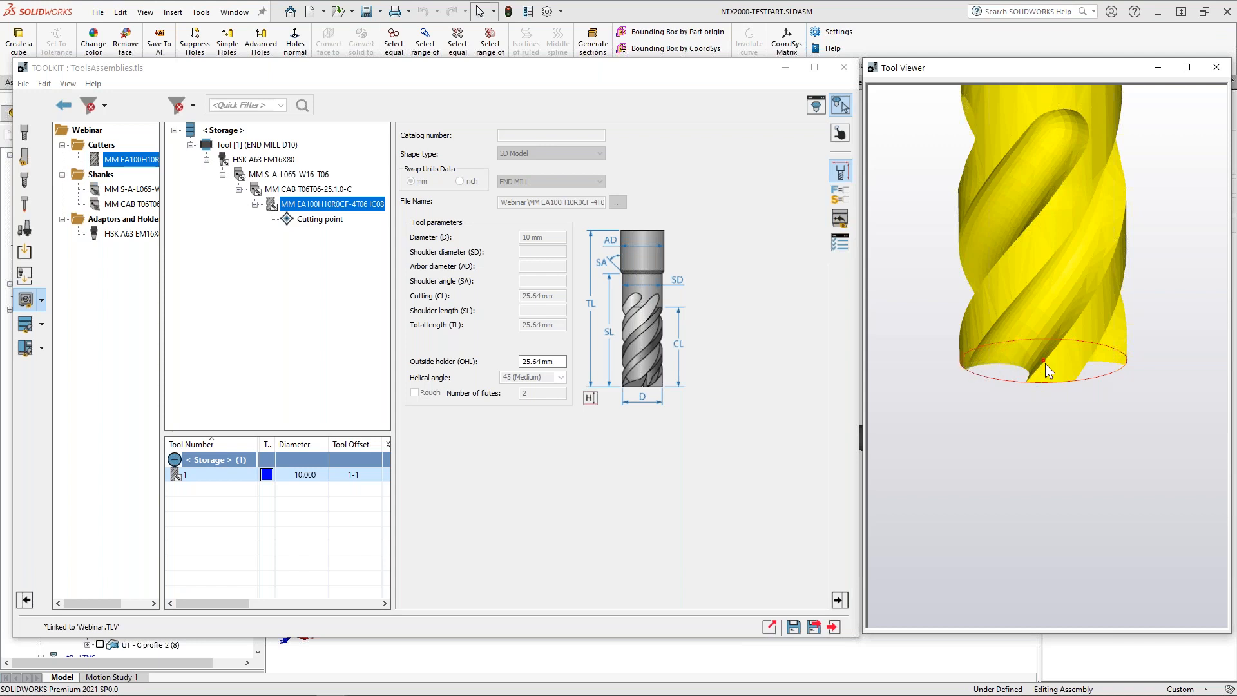
Step: Examine the assembled tool from several angles, from the holder down to the cutter, including its cutting point settings
scroll(1042, 353, "down", 10)
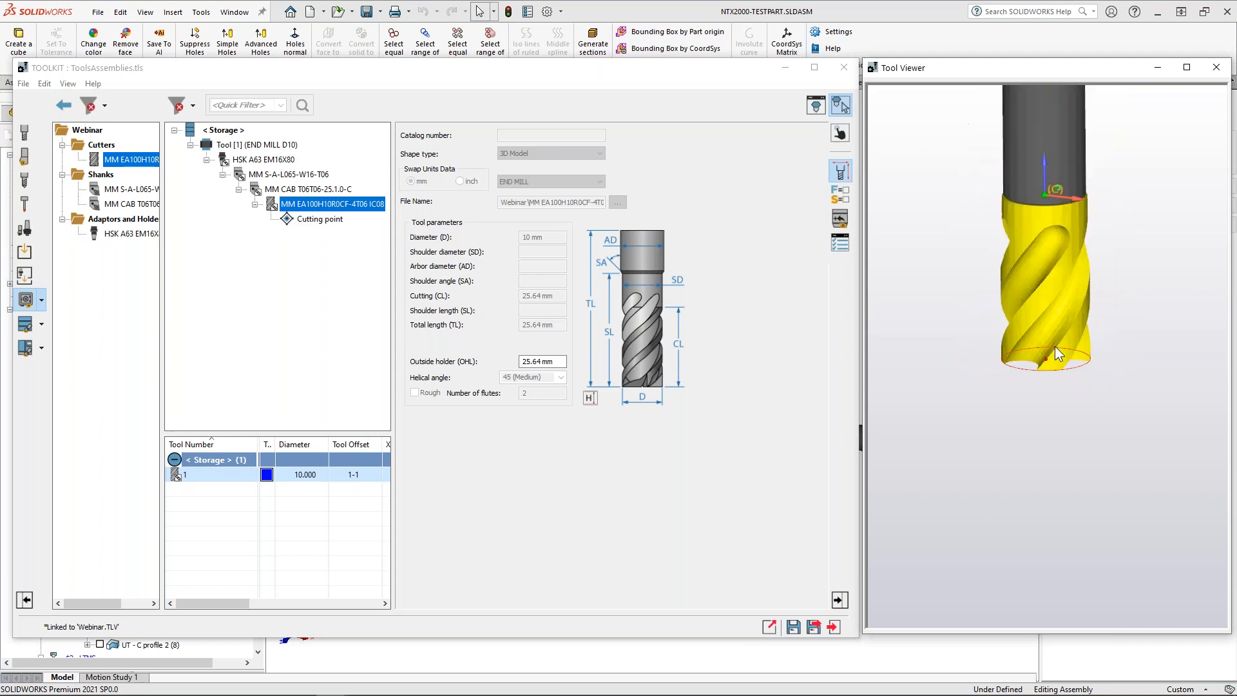
mouse_move(969, 338)
middle_mouse_down()
mouse_move(1012, 291)
mouse_move(1041, 322)
mouse_move(913, 362)
mouse_move(984, 329)
middle_mouse_up()
scroll(1012, 296, "down", 3)
scroll(1013, 330, "down", 1)
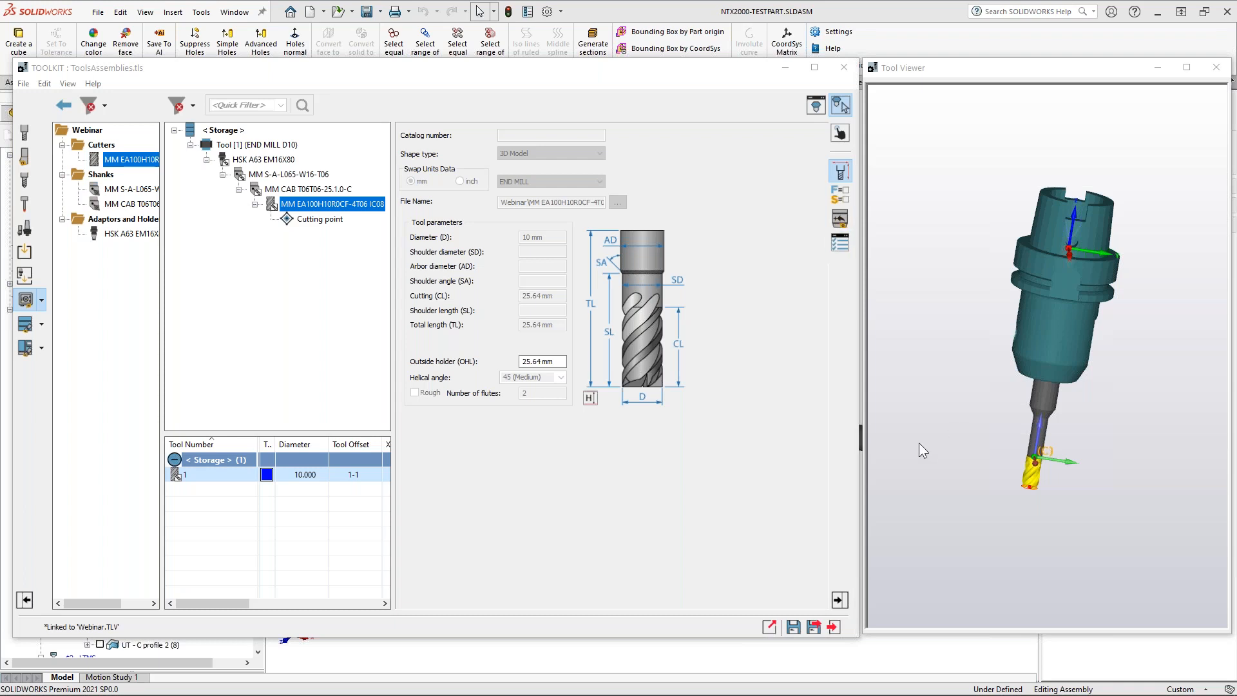
left_click_drag(967, 467, 985, 426)
scroll(1031, 451, "up", 5)
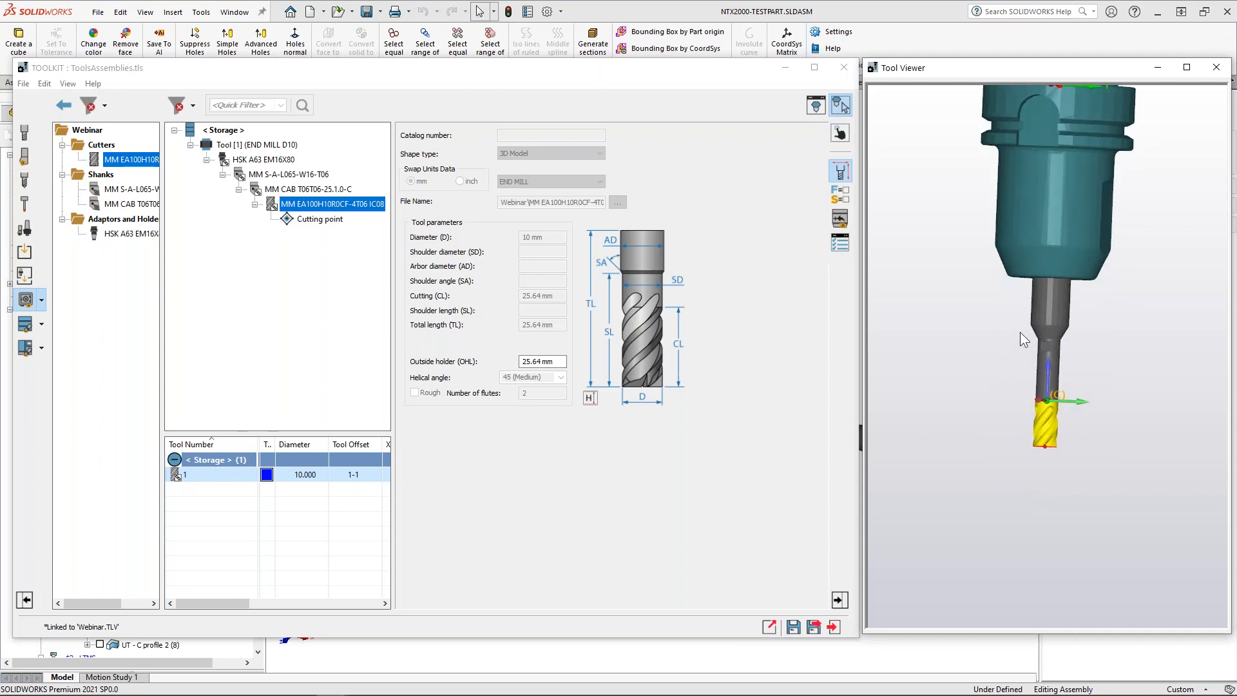
left_click(315, 219)
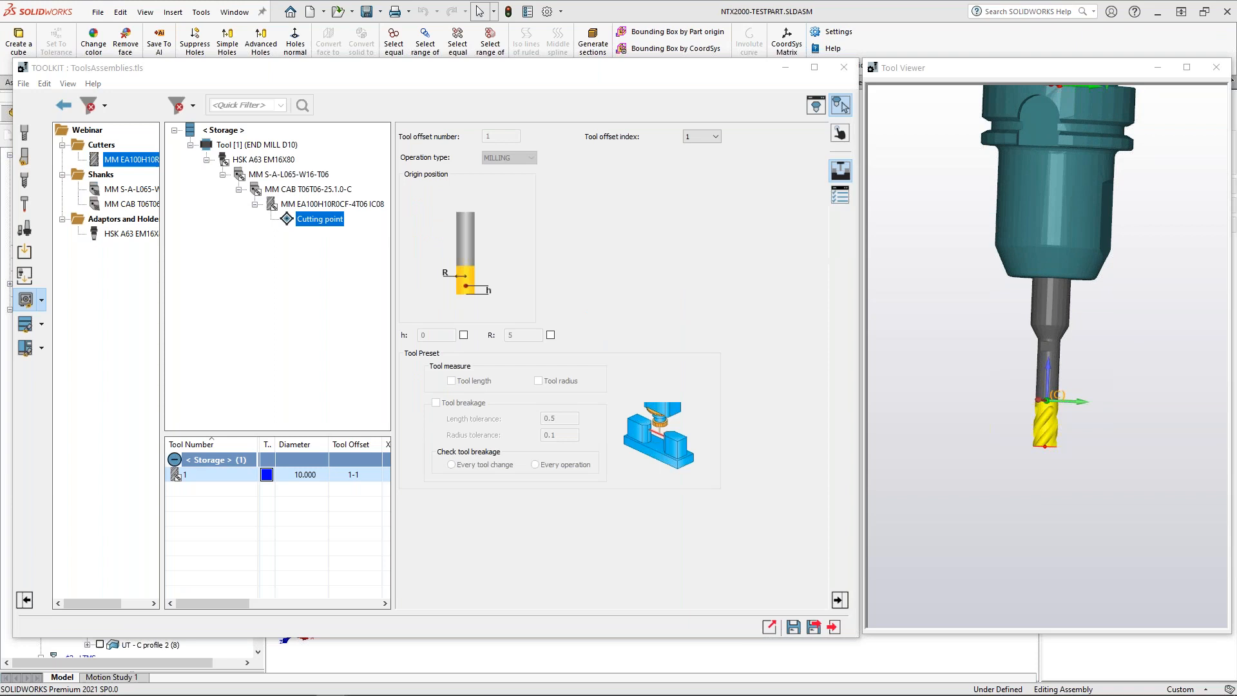
scroll(1082, 210, "down", 3)
scroll(1073, 251, "up", 3)
middle_click_drag(1072, 251, 1044, 390)
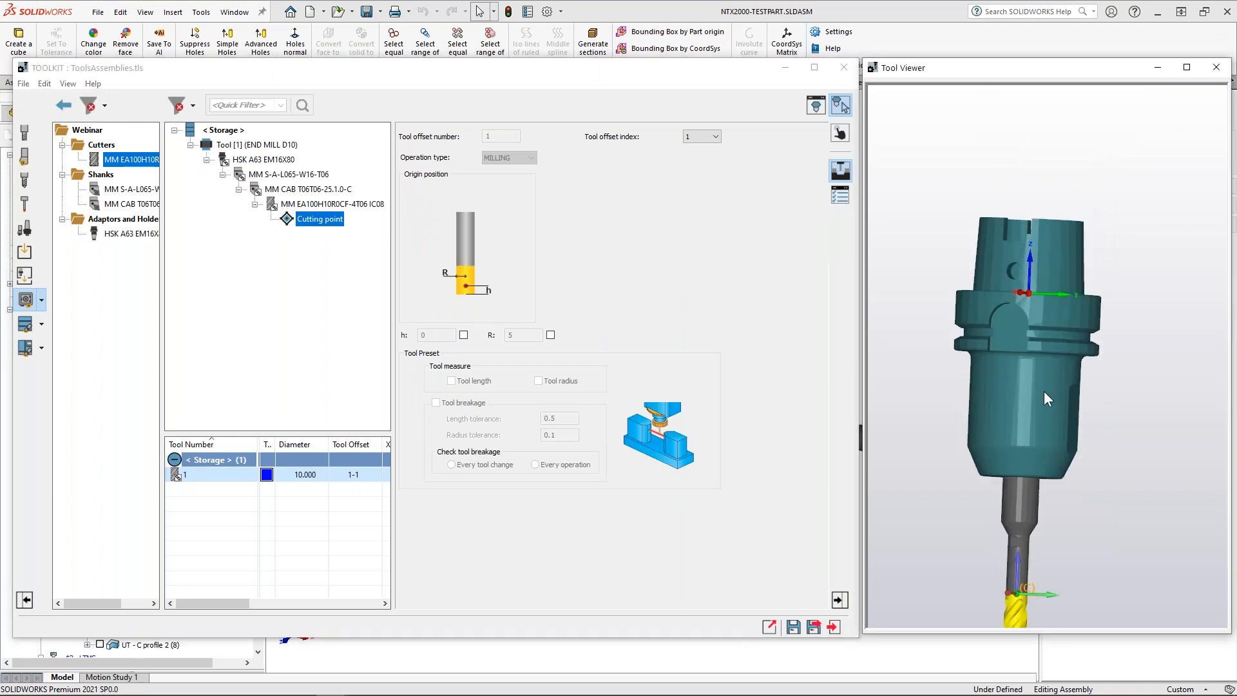
scroll(1038, 457, "up", 3)
scroll(1038, 462, "down", 3)
scroll(1047, 459, "up", 1)
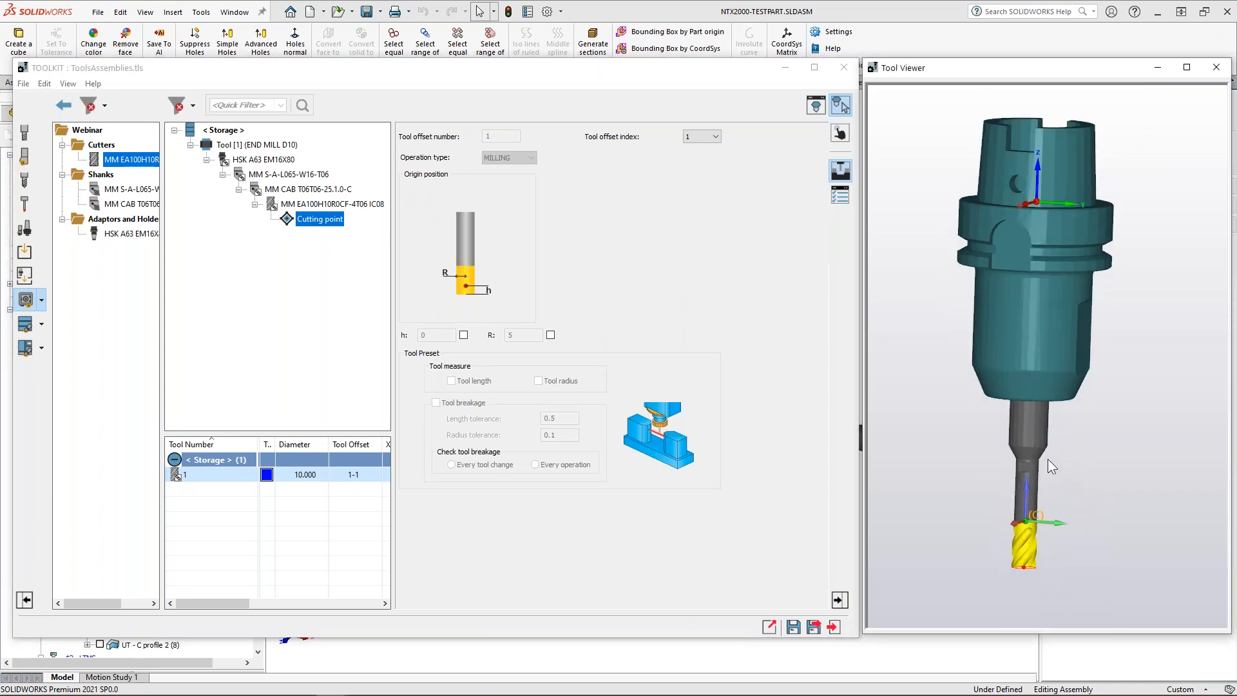
middle_click_drag(1059, 470, 1033, 470)
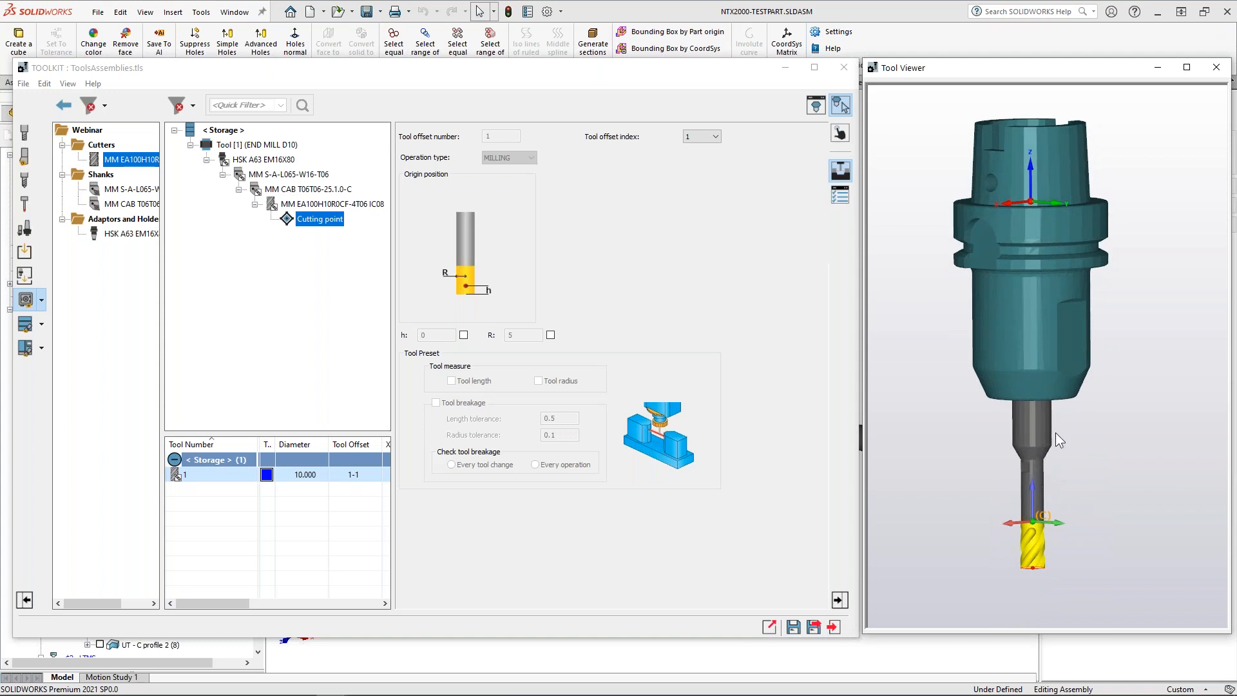
mouse_move(1053, 510)
middle_mouse_down()
mouse_move(1036, 519)
mouse_move(1049, 520)
middle_mouse_up()
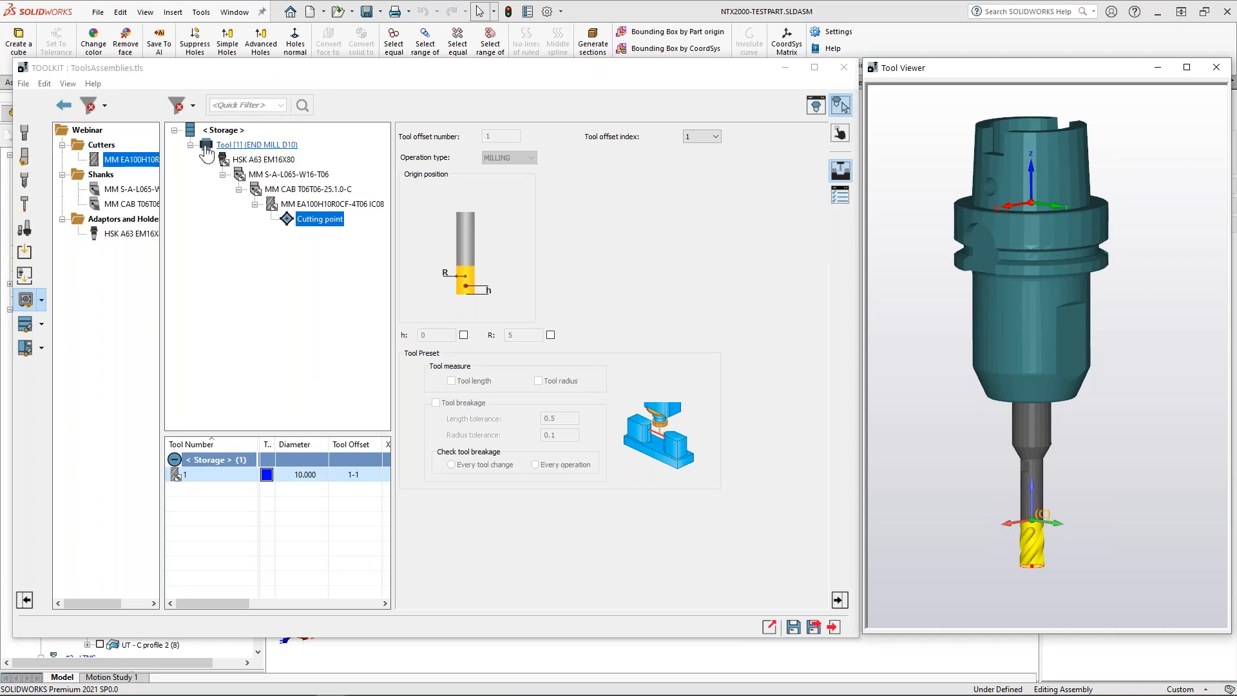
Step: Duplicate Tool [1] within the storage by copying and pasting the whole assembly
double_click(245, 145)
middle_click_drag(1011, 410, 997, 470)
middle_click_drag(978, 346, 946, 346)
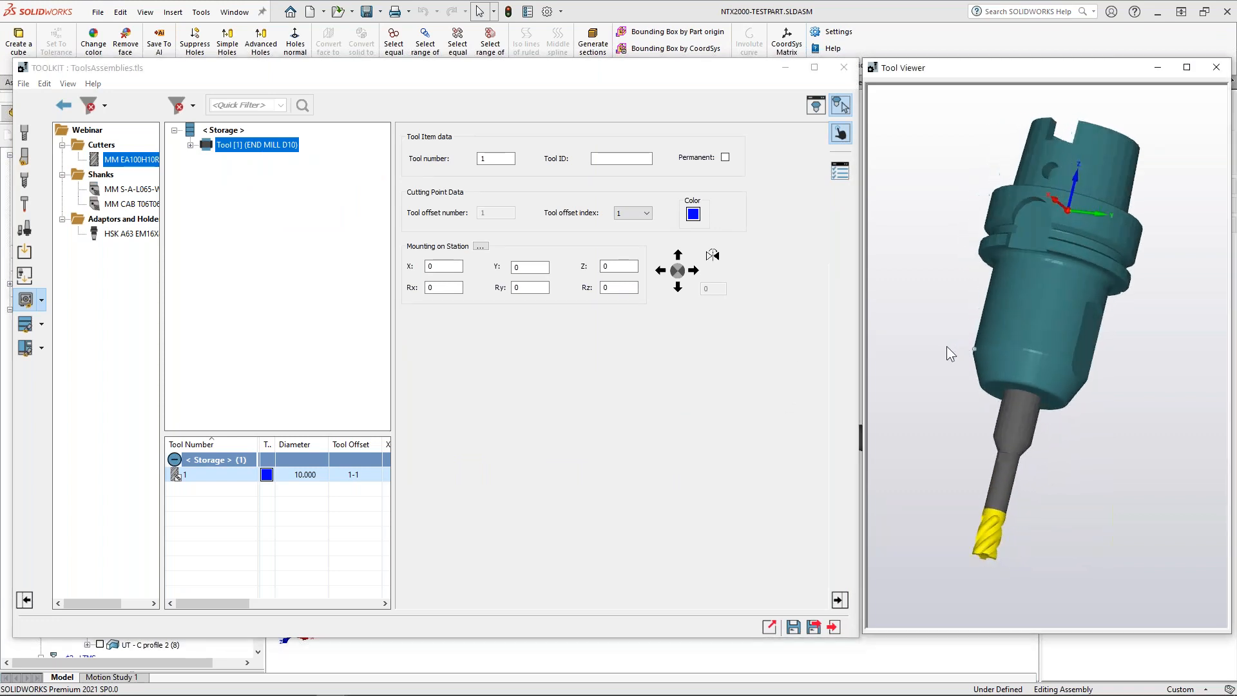
right_click(255, 146)
left_click(311, 239)
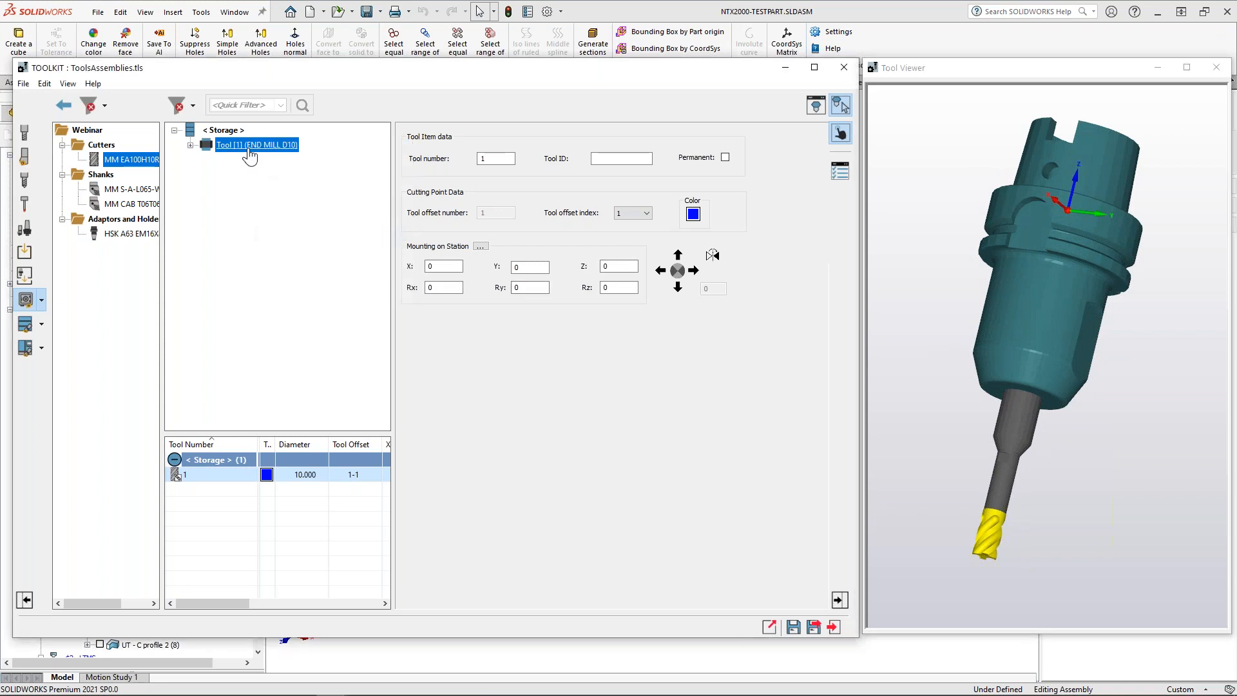
right_click(250, 157)
left_click(309, 255)
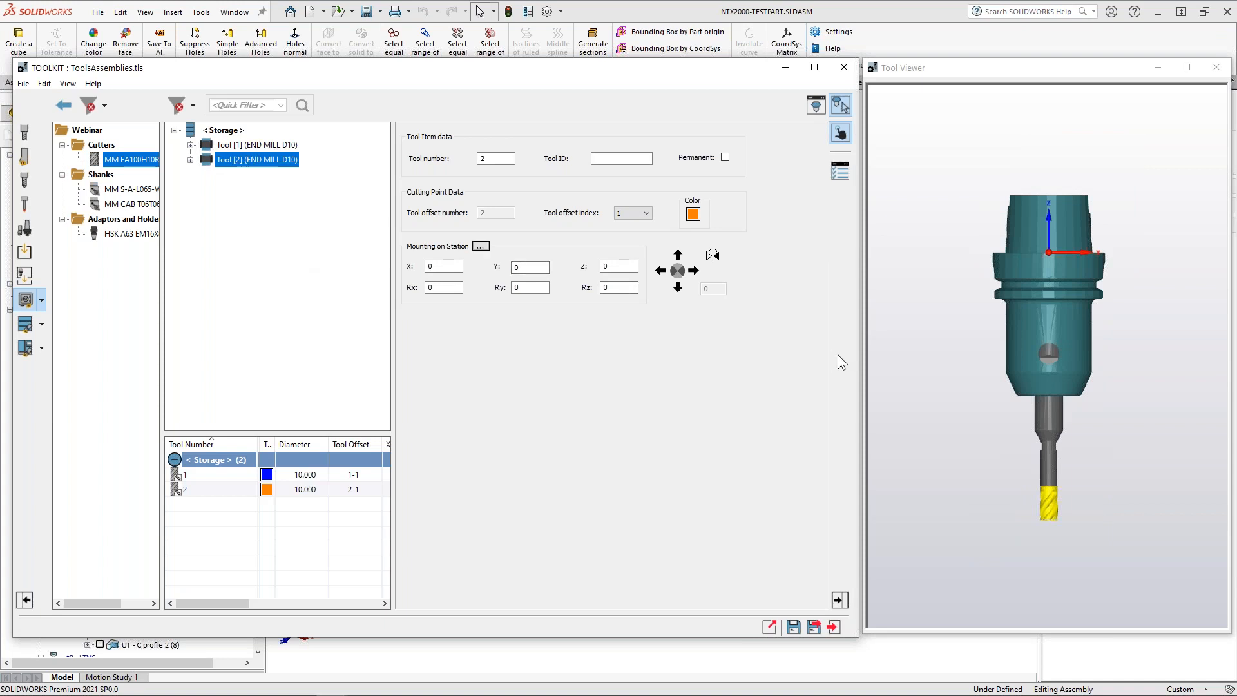
Step: Set the Z mounting offset of the MM S-A-L065-W16-T06 shank in Tool [2] to 30
left_click(191, 160)
left_click(206, 174)
left_click(254, 189)
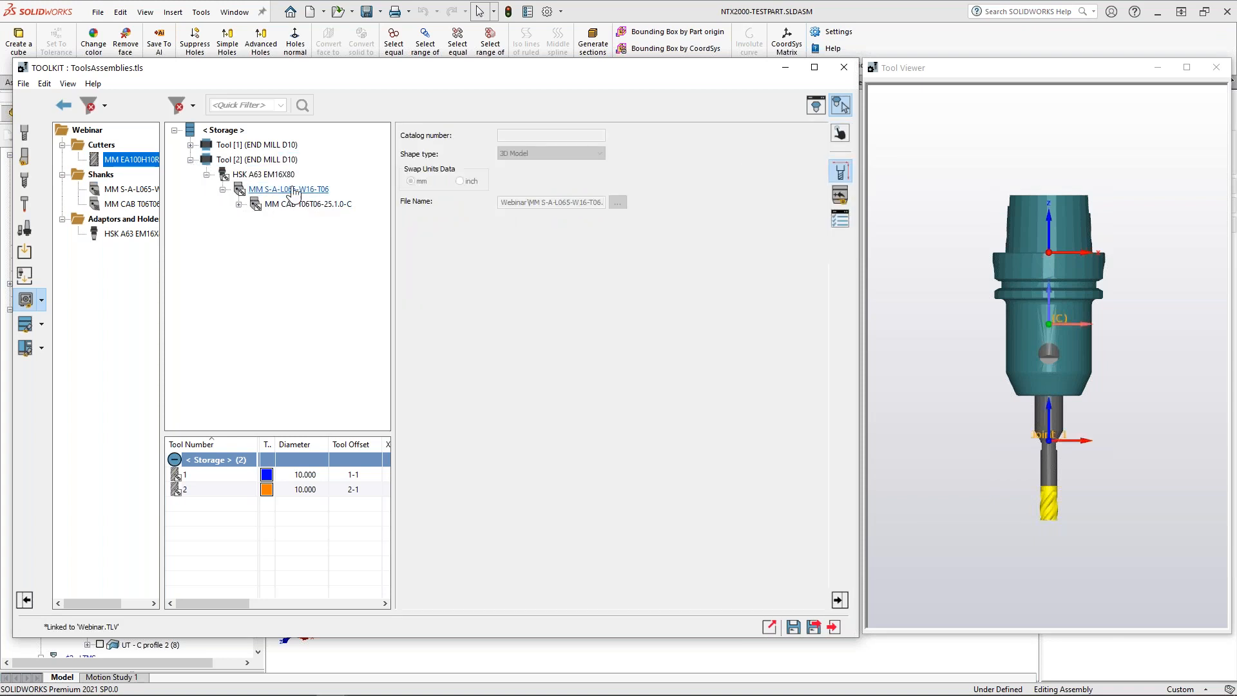
left_click(840, 195)
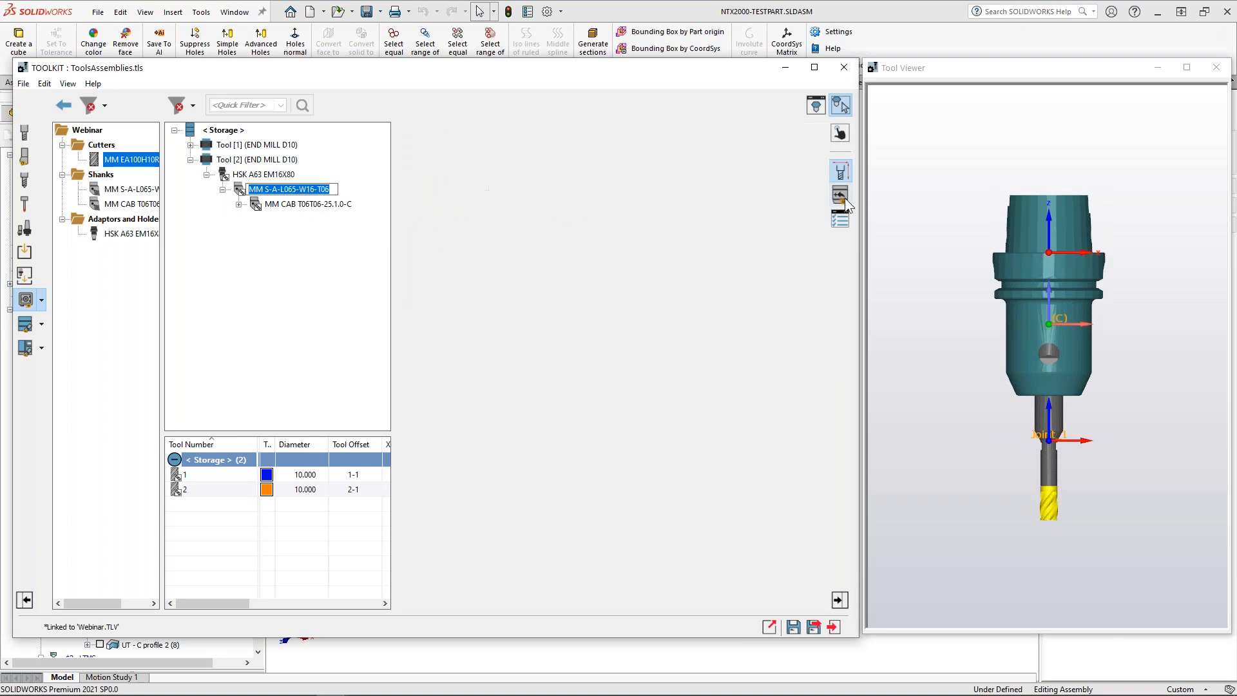
double_click(613, 169)
type("30")
key("Return")
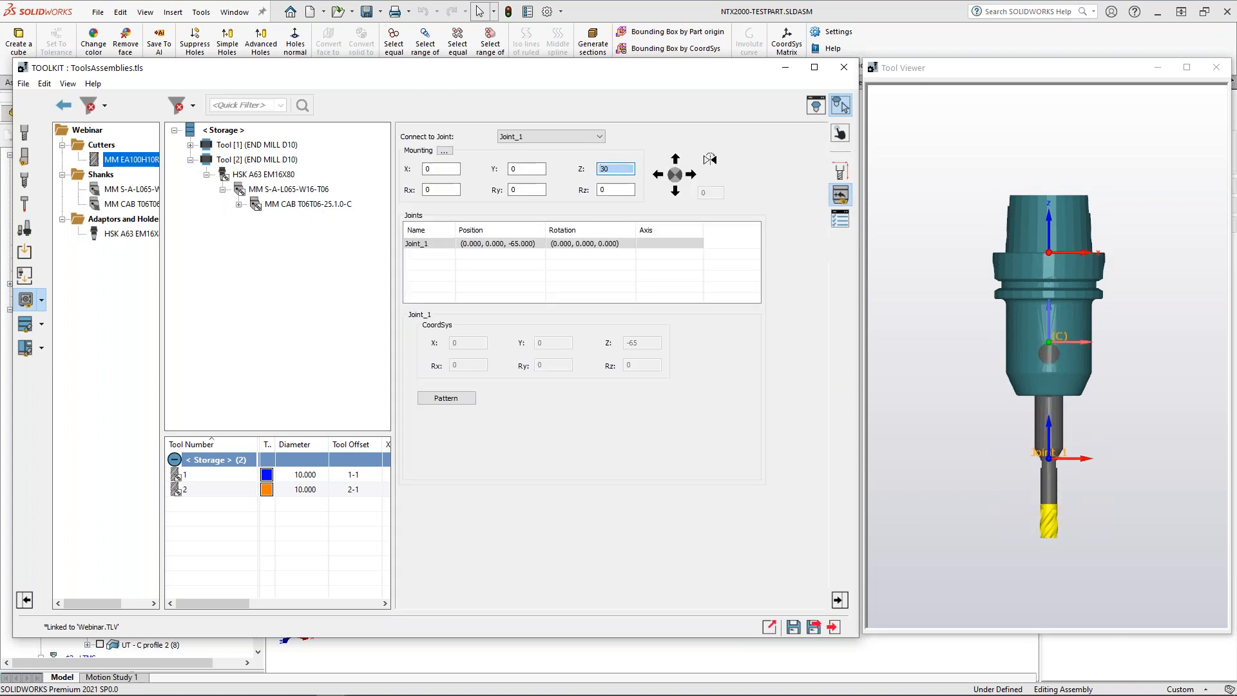
Step: Compare the shank depth of the two tools and duplicate Tool [2] as a third assembly
left_click(190, 159)
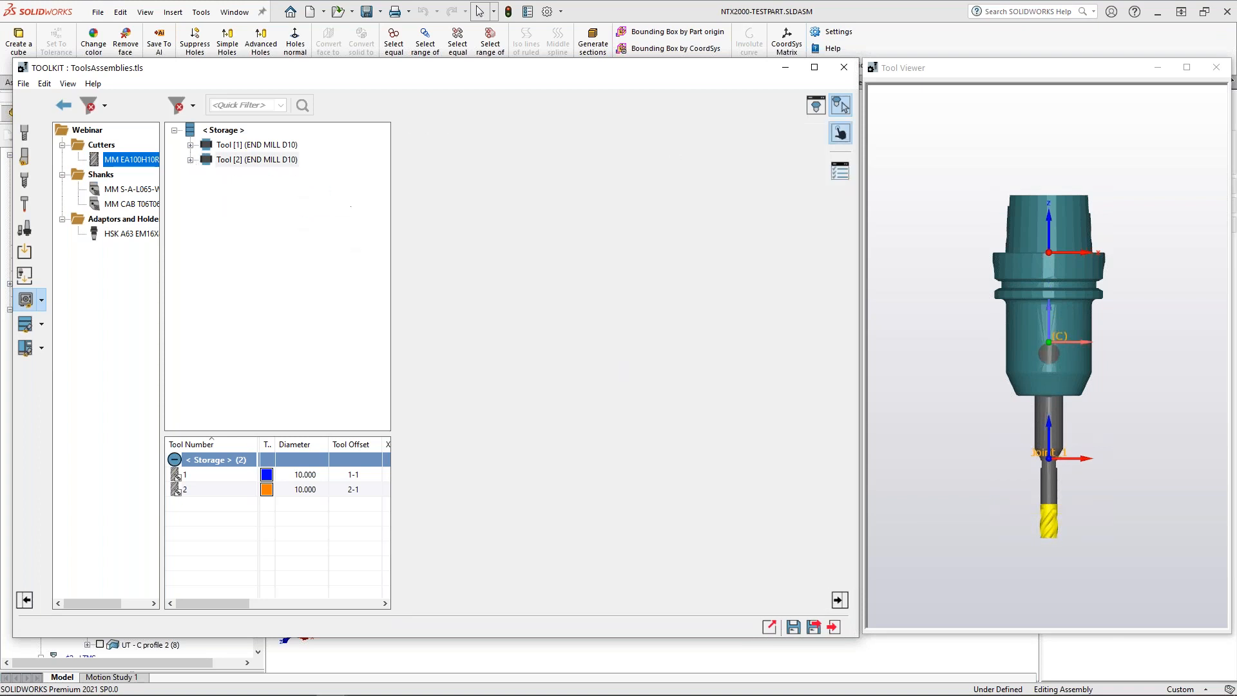
right_click(232, 161)
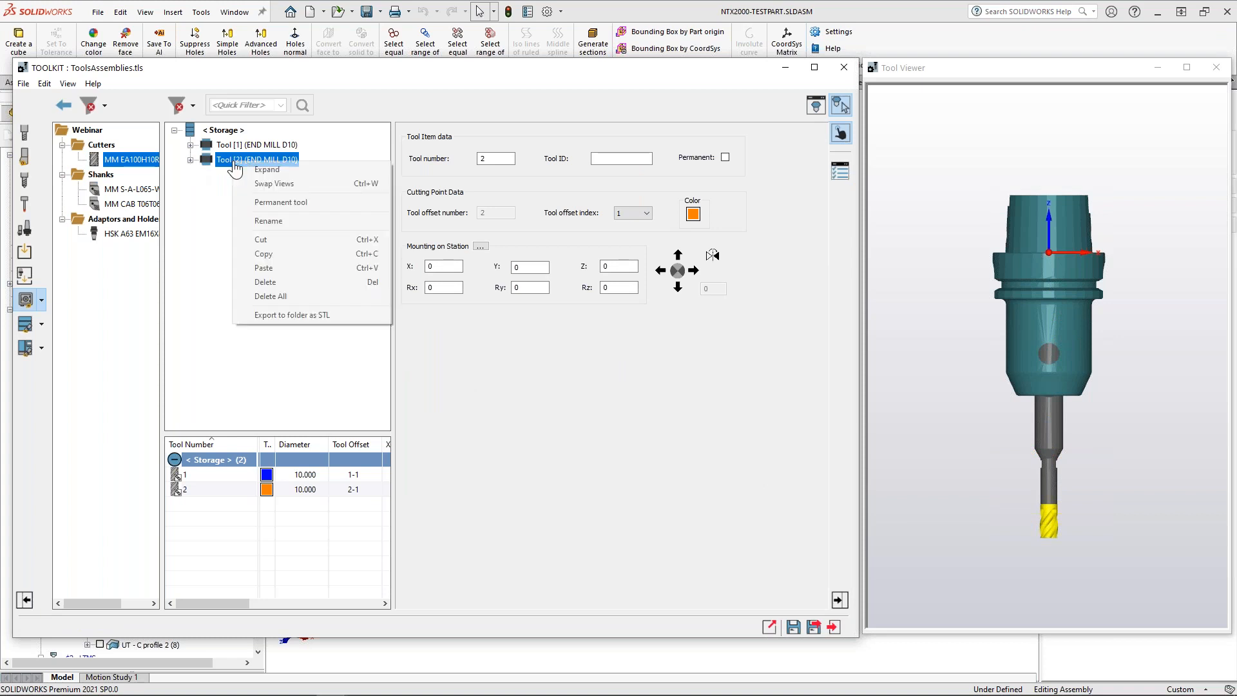
left_click(222, 148)
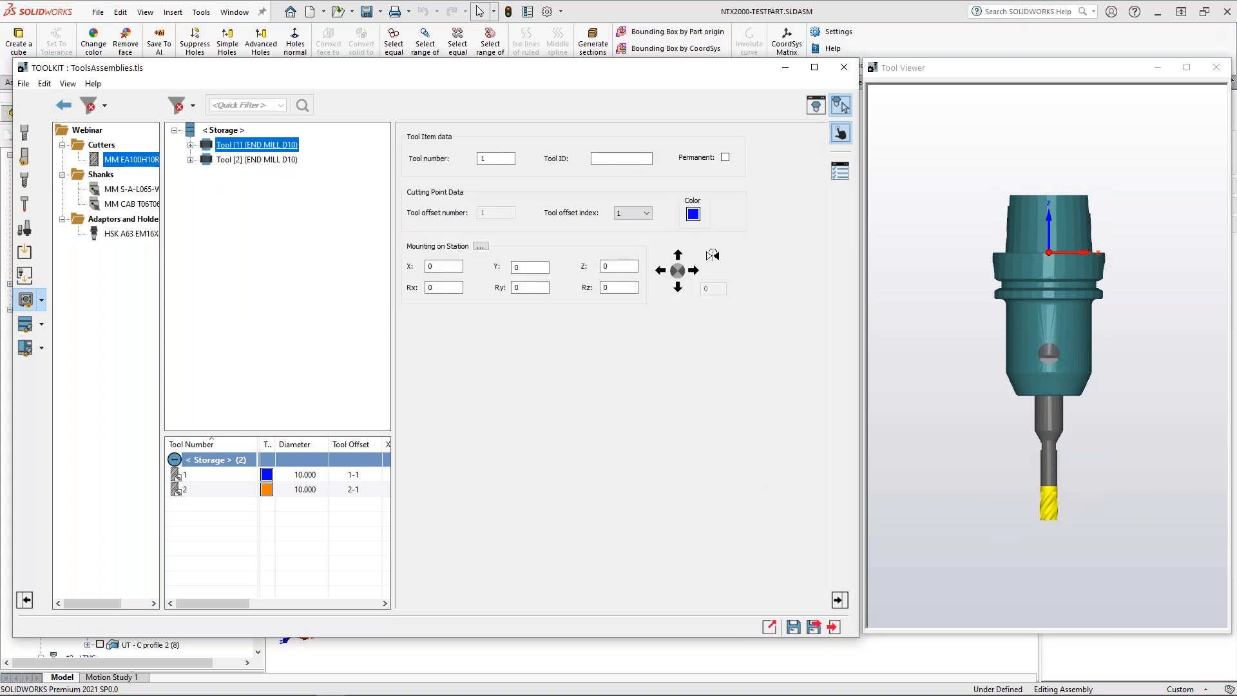
left_click(223, 160)
right_click(225, 161)
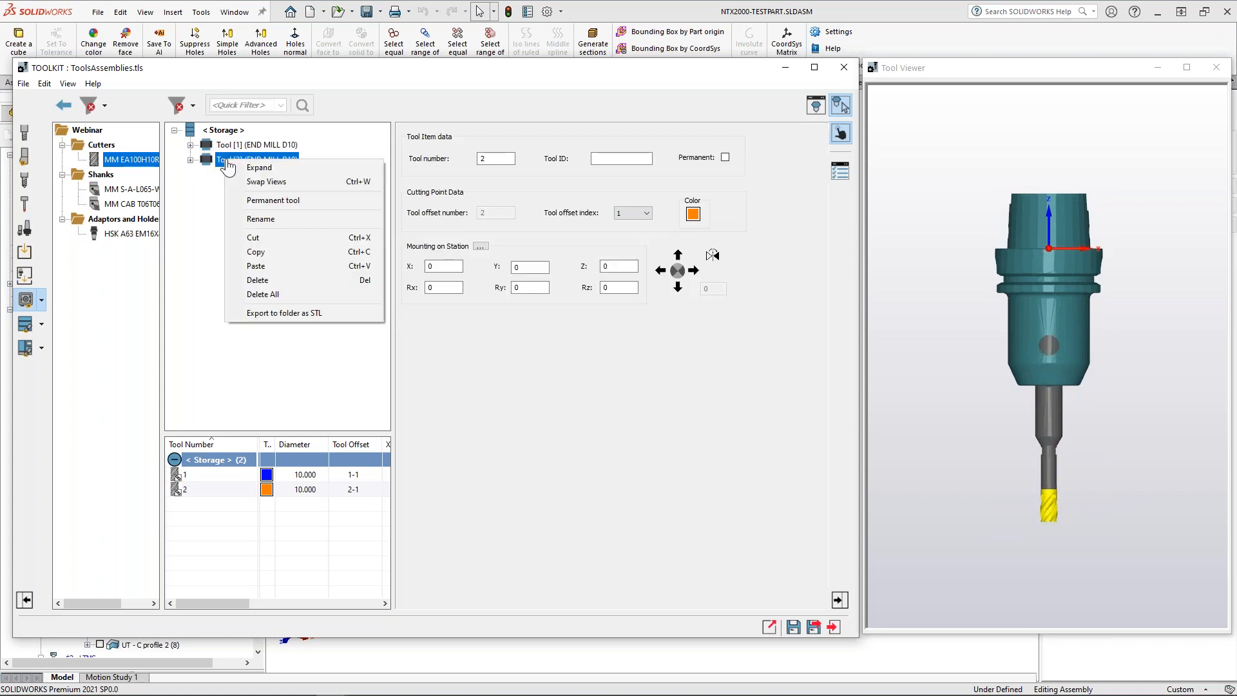
left_click(258, 252)
right_click(242, 161)
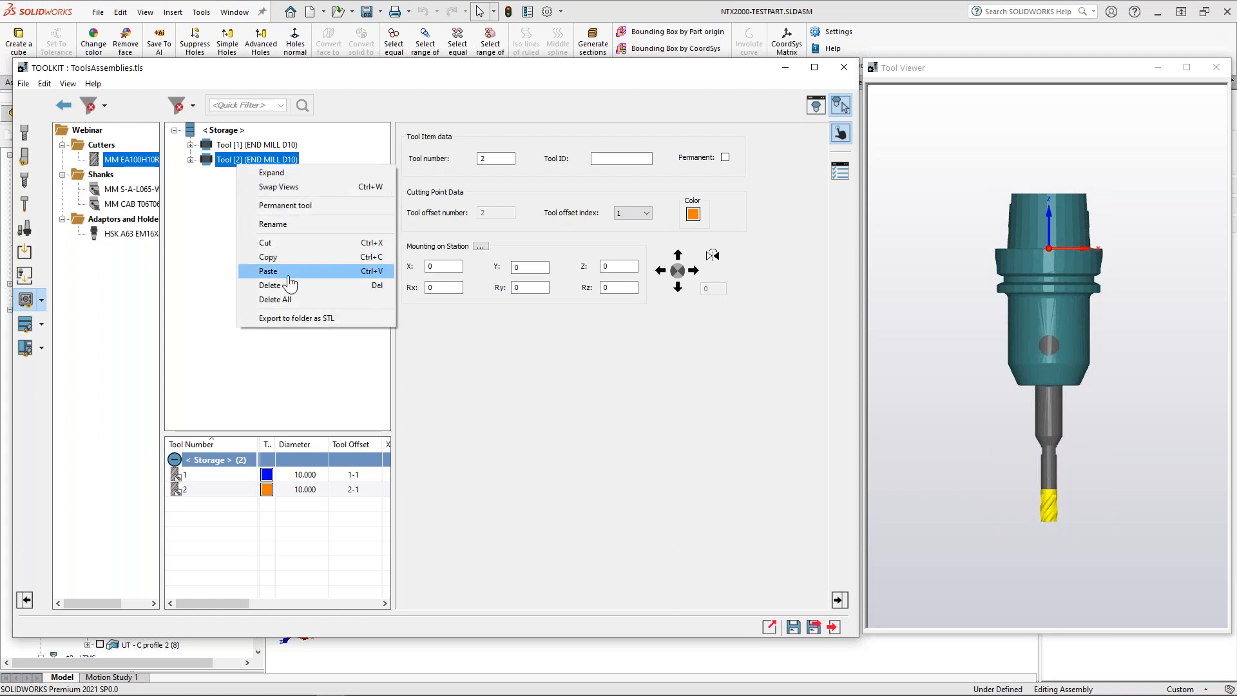
left_click(281, 271)
Step: In Tool [3], attach the MM EA100H10R0CF-4T06 IC08 cutter directly to the MM S-A-L065-W16-T06 shank and delete the MM CAB T06T06-25.1.0-C extension
left_click(238, 174)
left_click(190, 174)
left_click(206, 189)
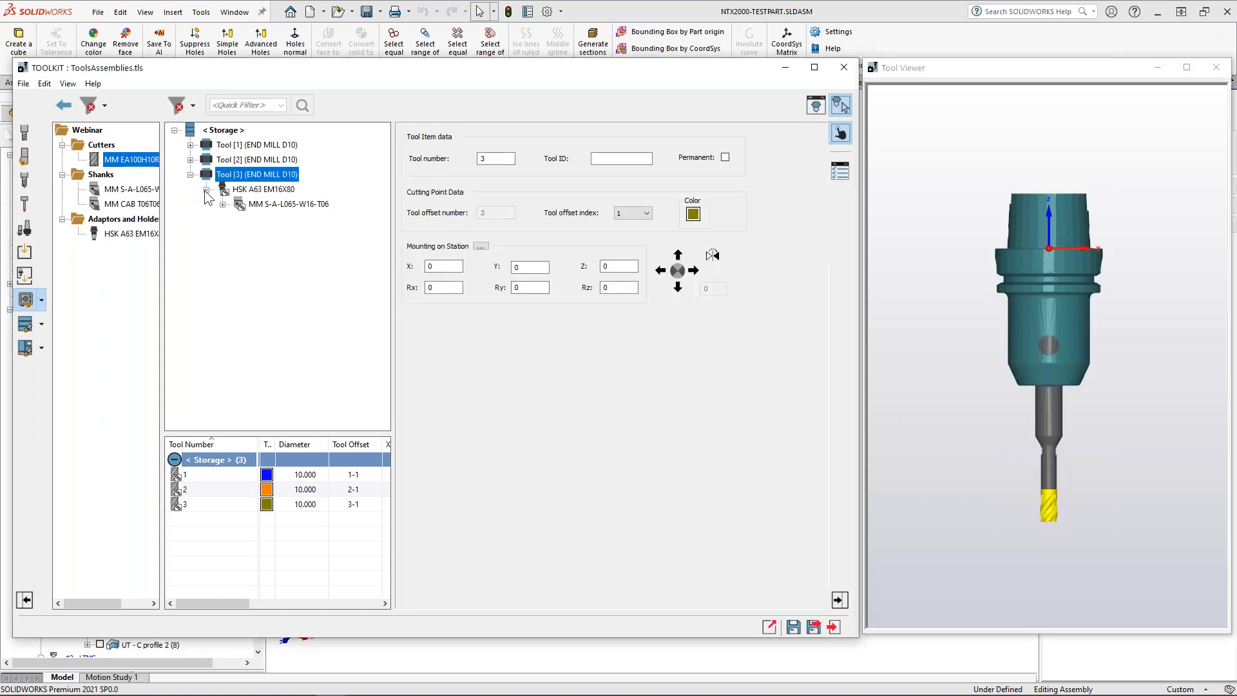
left_click(222, 204)
left_click(238, 219)
left_click(255, 233)
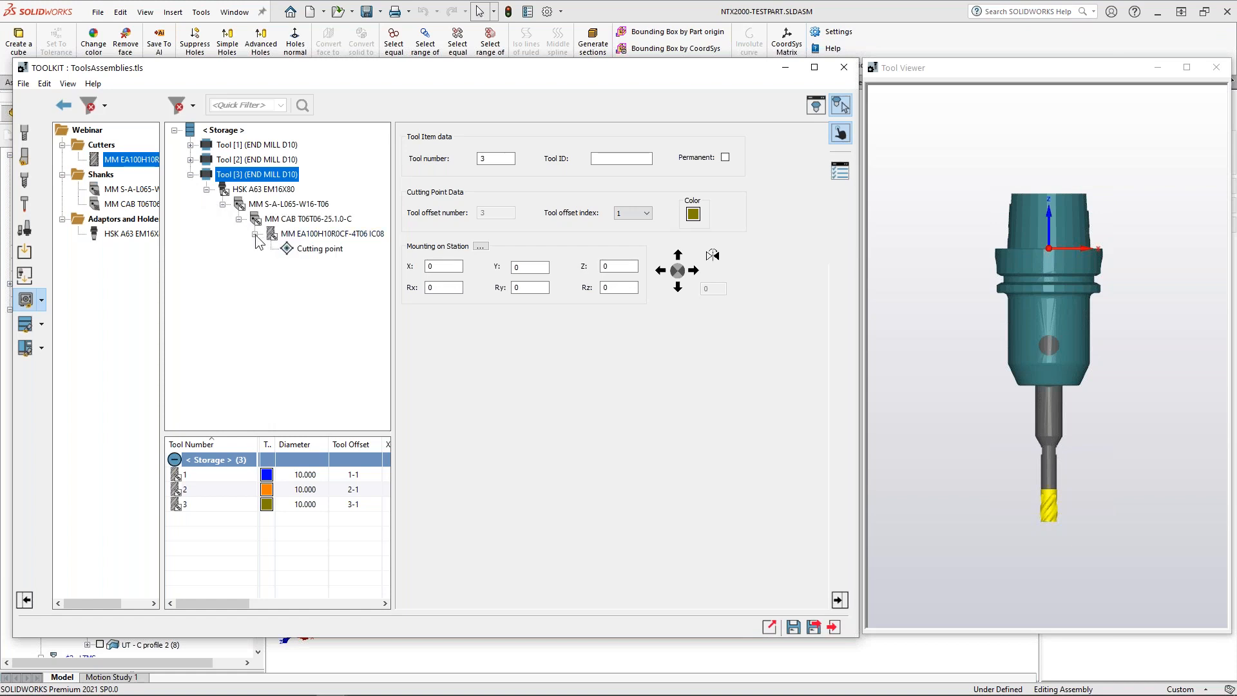
left_click(303, 233)
left_click(288, 219)
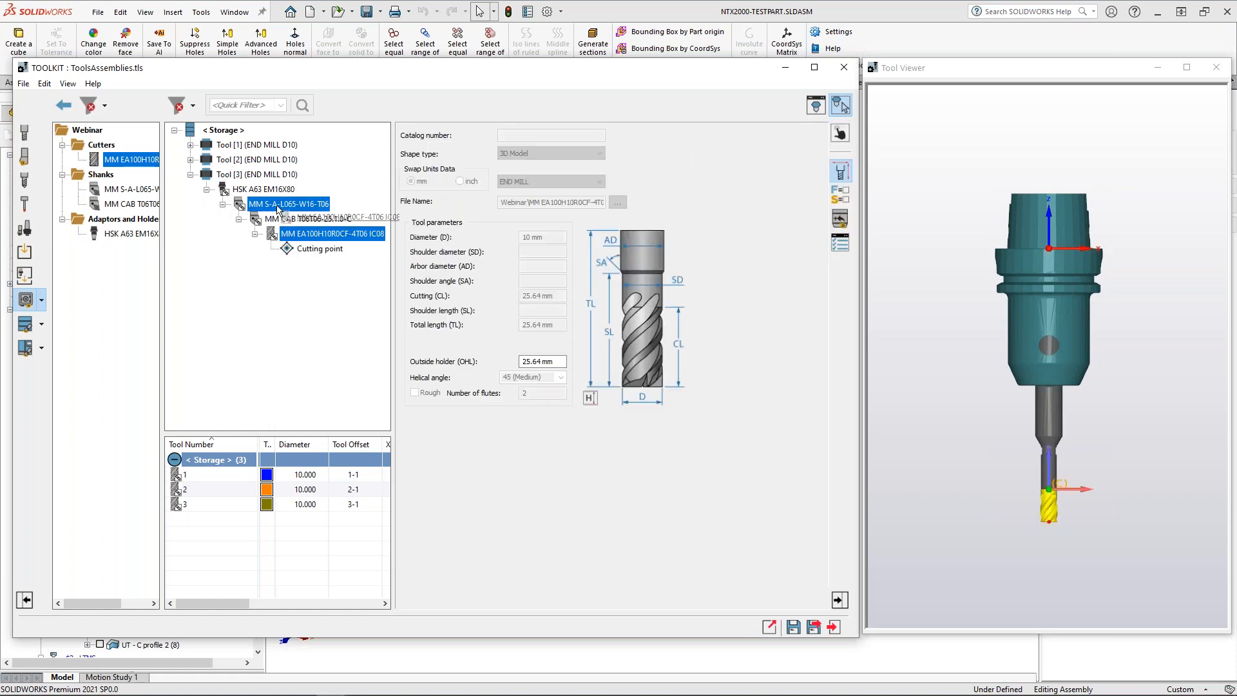
right_click(292, 229)
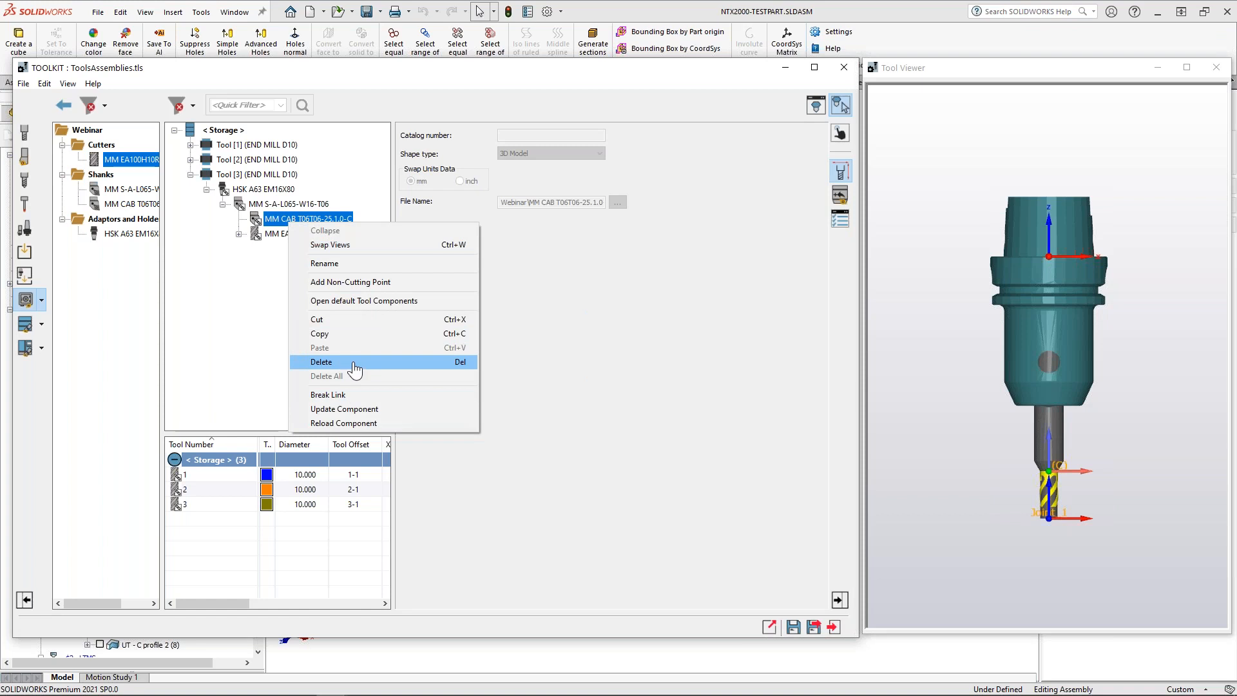
left_click(356, 364)
scroll(1082, 438, "up", 3)
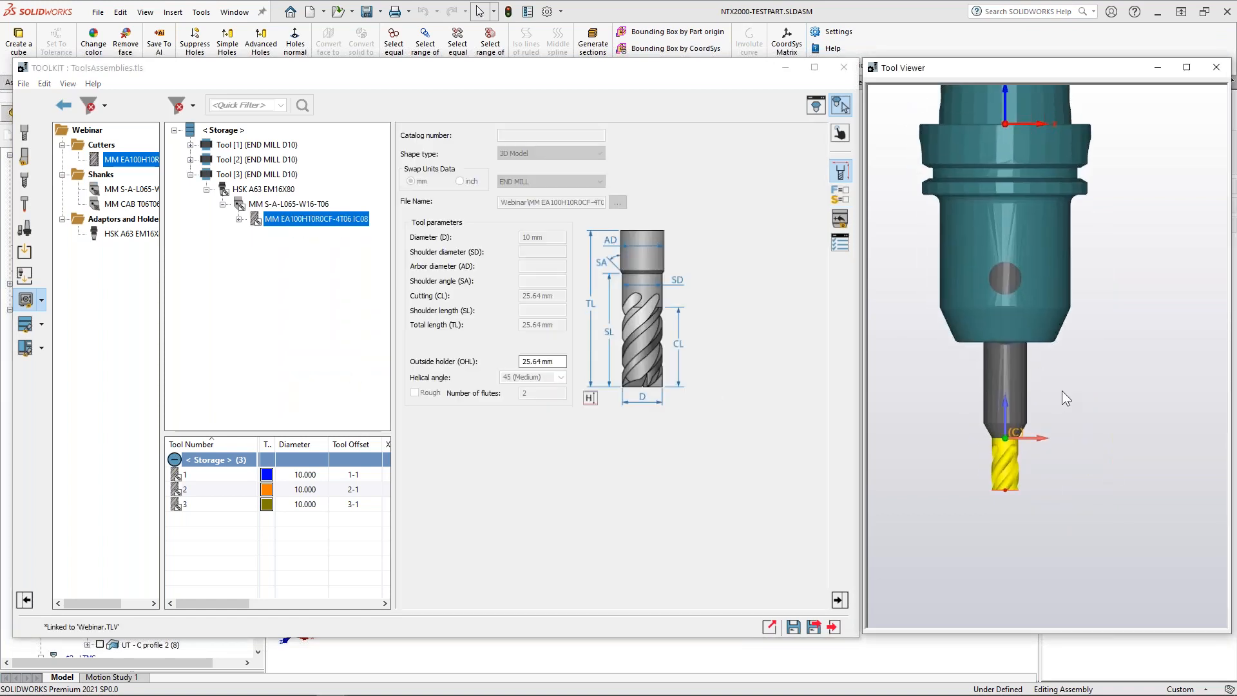
Step: Compare the three tool assemblies and check the STL file of the HSK A63 EM16X80 holder in Tool [3]
left_click(190, 174)
left_click(234, 145)
left_click(235, 159)
left_click(235, 175)
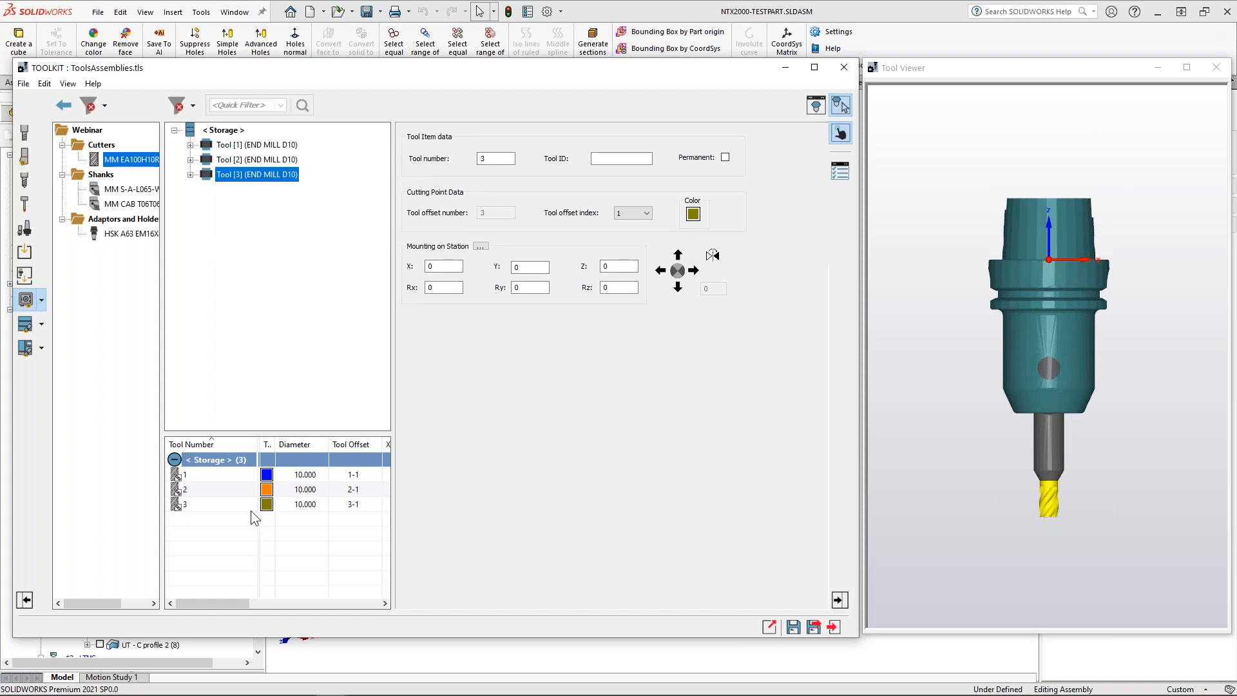
left_click(190, 175)
left_click(239, 189)
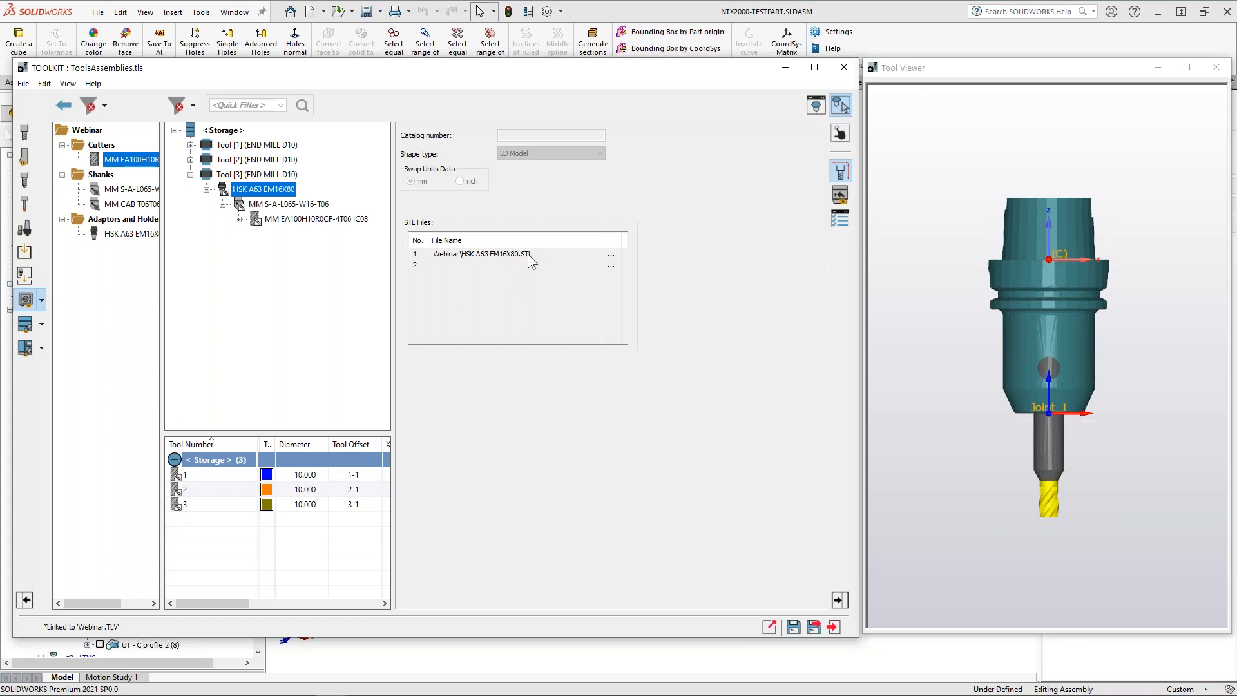
left_click(1052, 449)
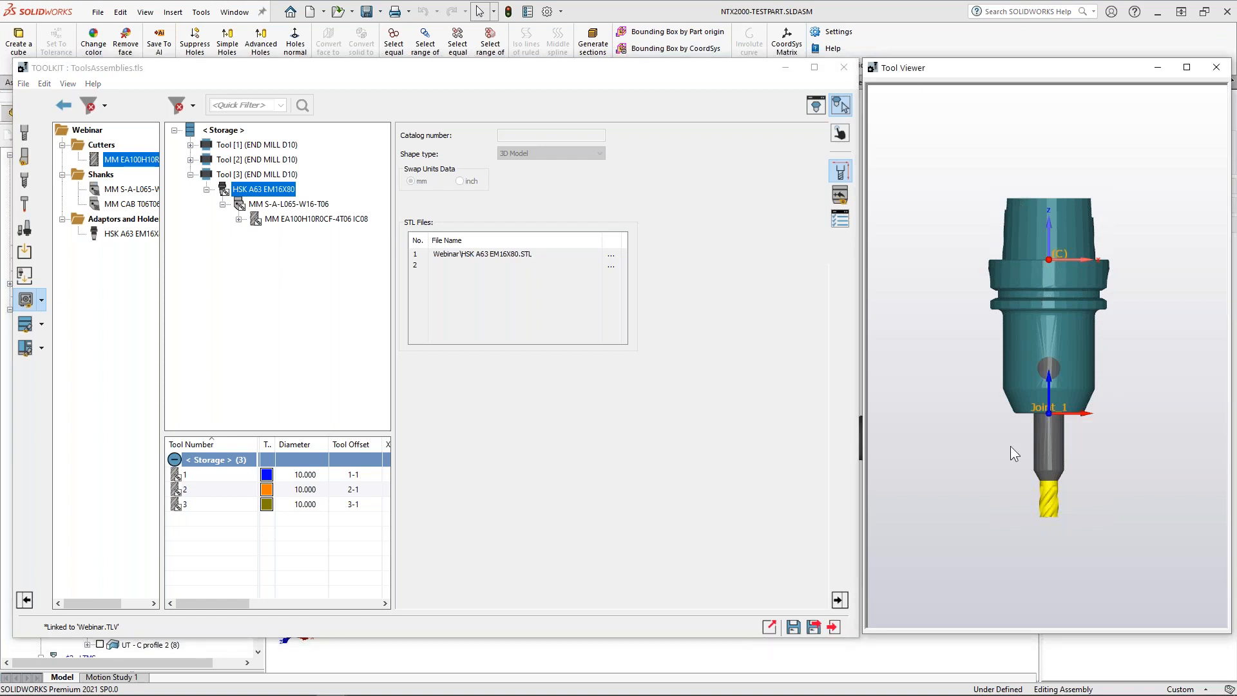
Step: Reload the MM S-A-L065-W16-T06 shank of Tool [3] from its linked component library, checking its mounting offset
right_click(271, 207)
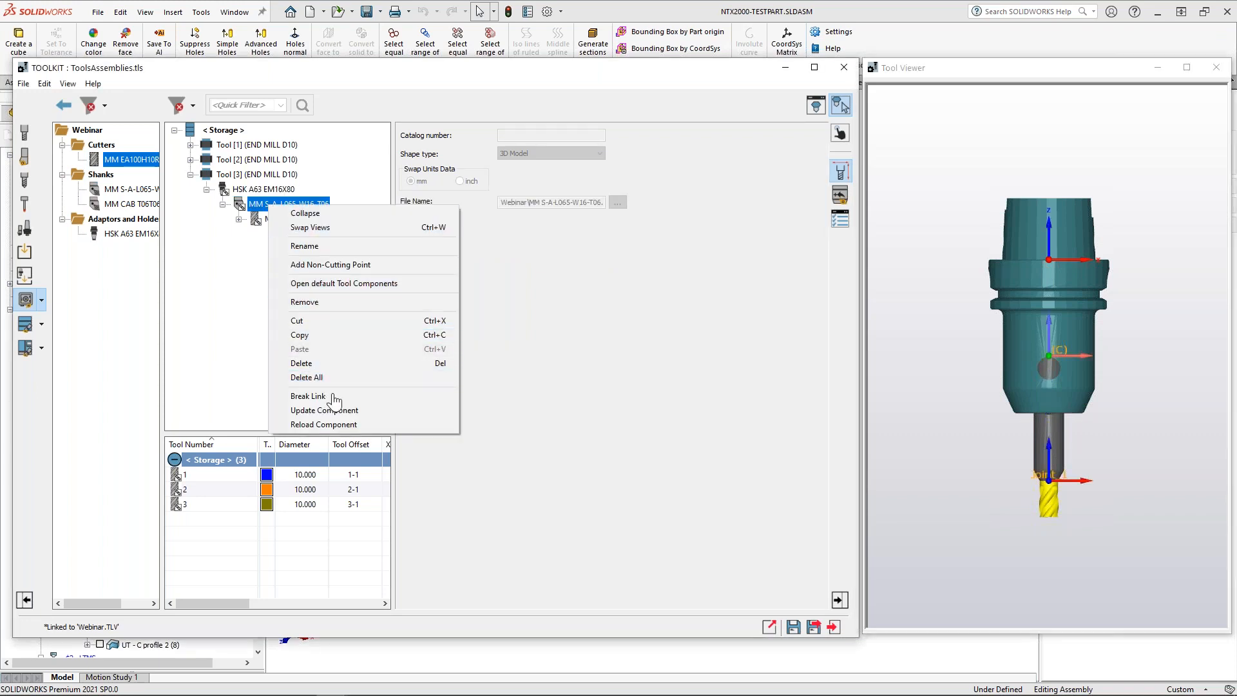
left_click(336, 424)
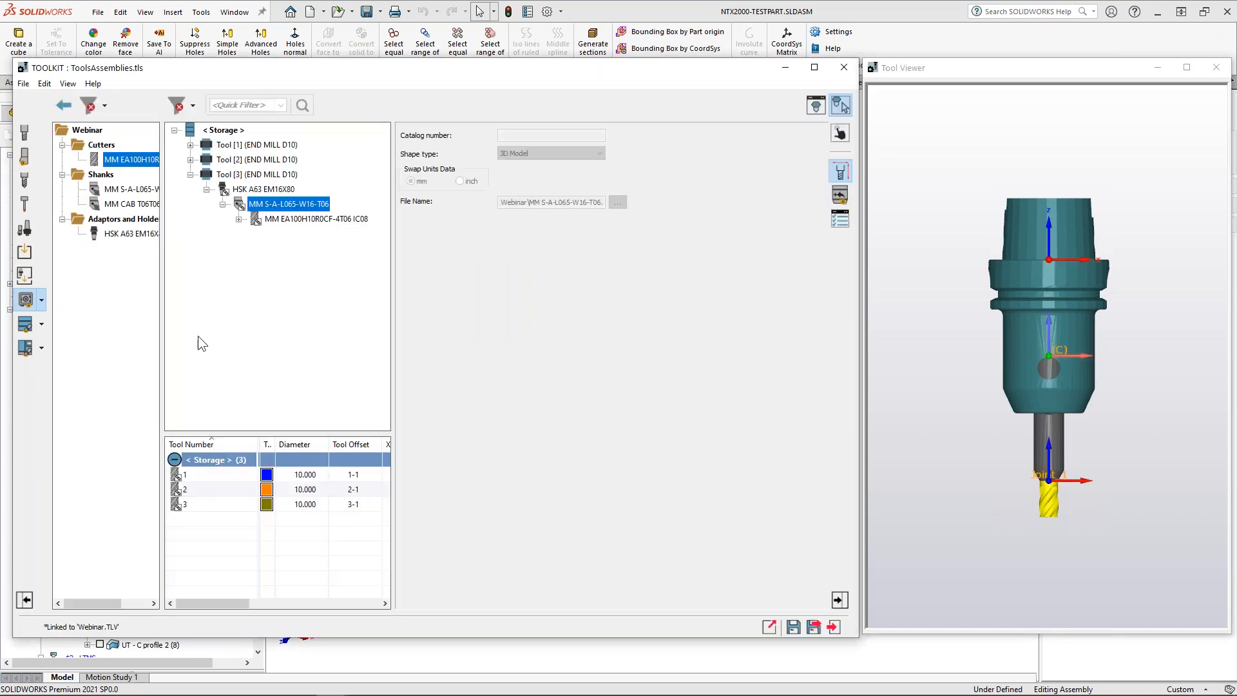
left_click(840, 196)
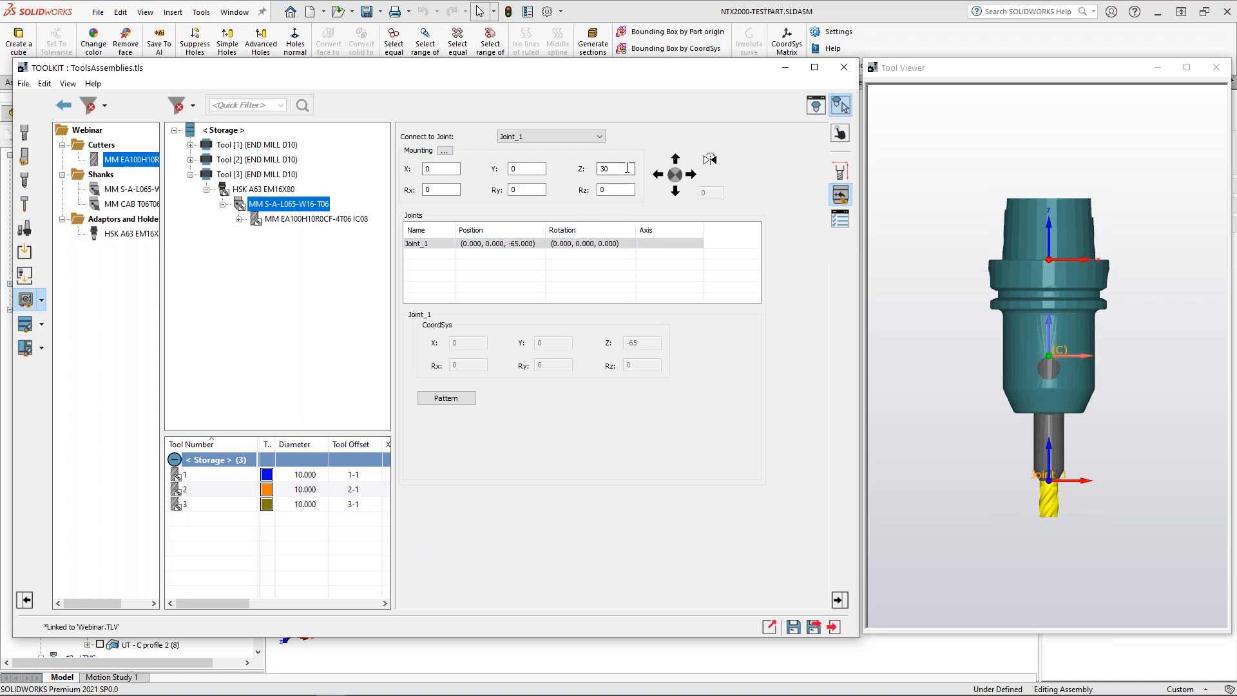
double_click(617, 168)
right_click(269, 205)
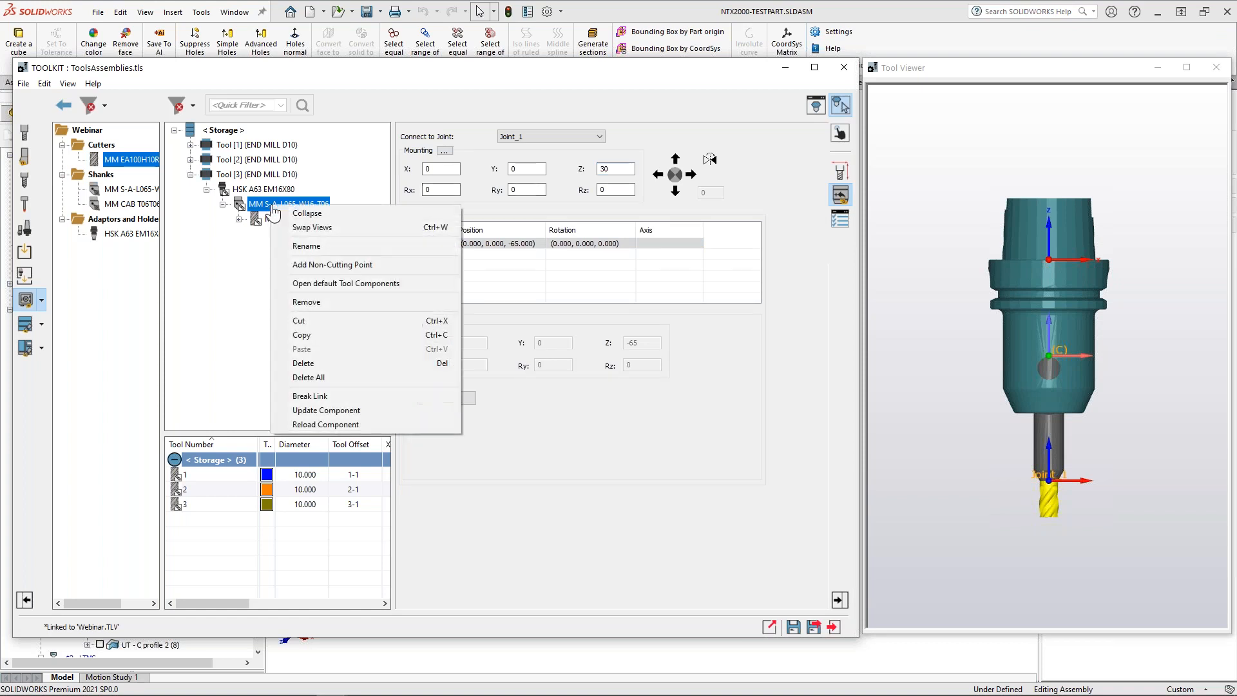
left_click(333, 426)
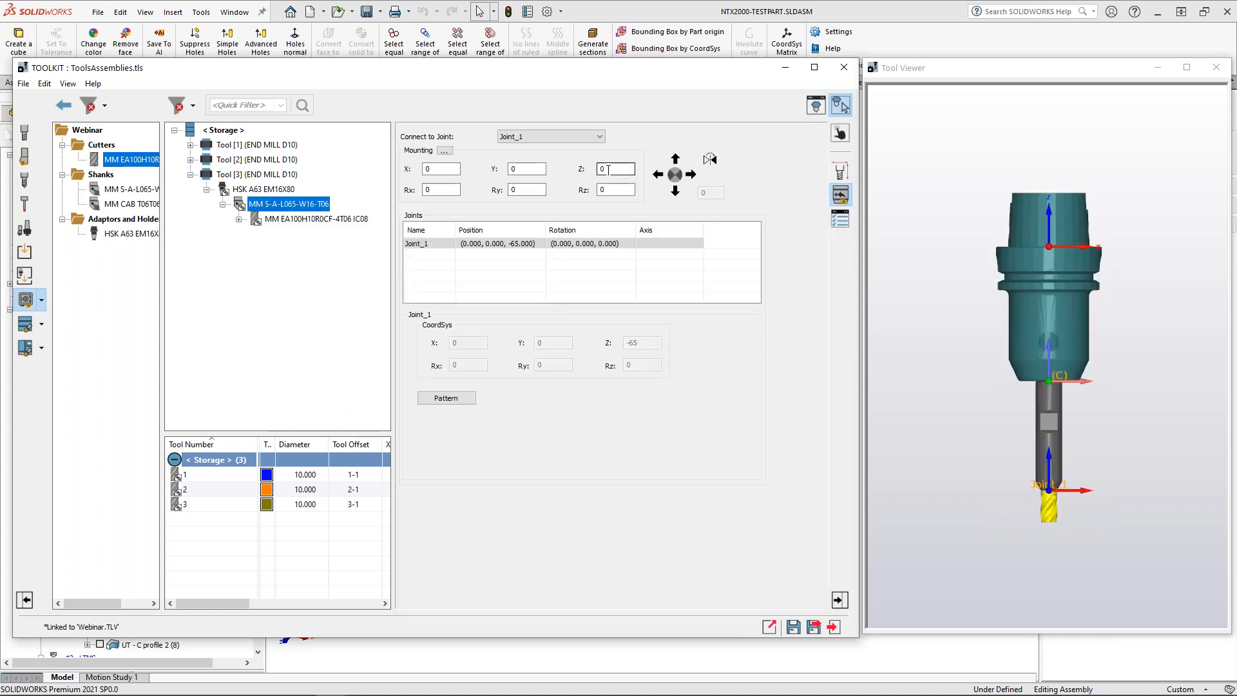
Step: Set the Z mounting offset of the reloaded shank in Tool [3] to 30
double_click(604, 167)
type("30")
key("Return")
Step: Collapse or expand the cutter branch as needed, save the ToolsAssemblies.tls library and exit the toolkit
right_click(265, 204)
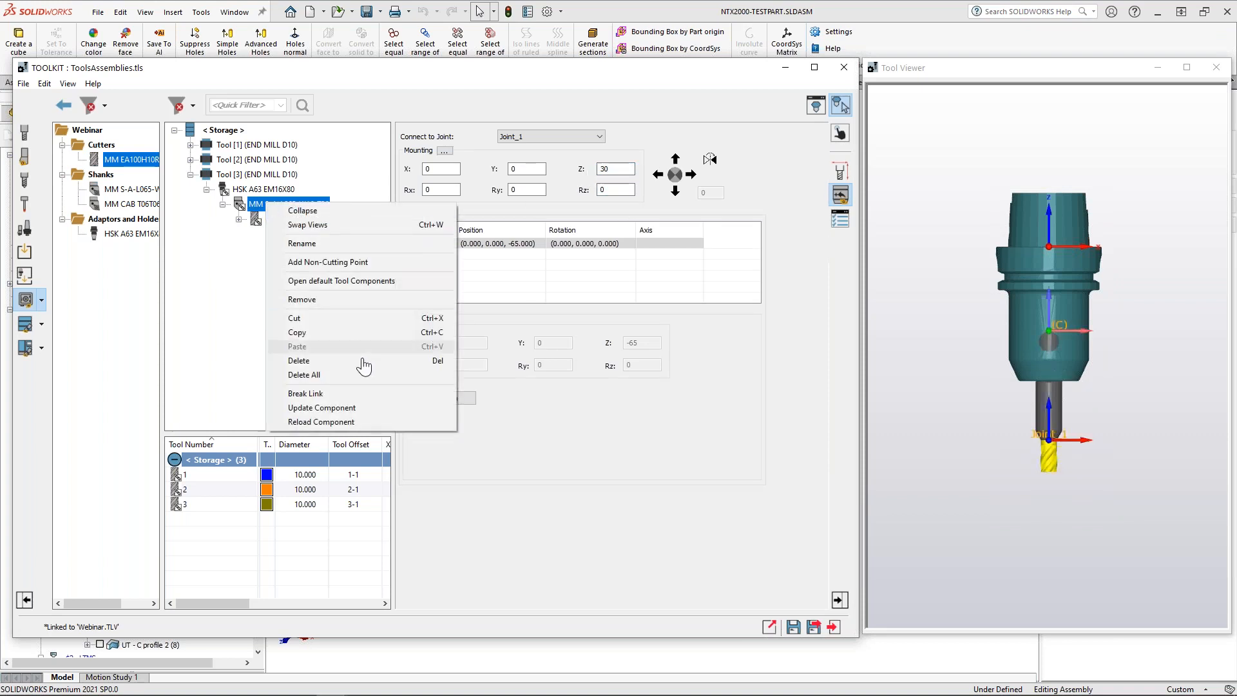
left_click(229, 333)
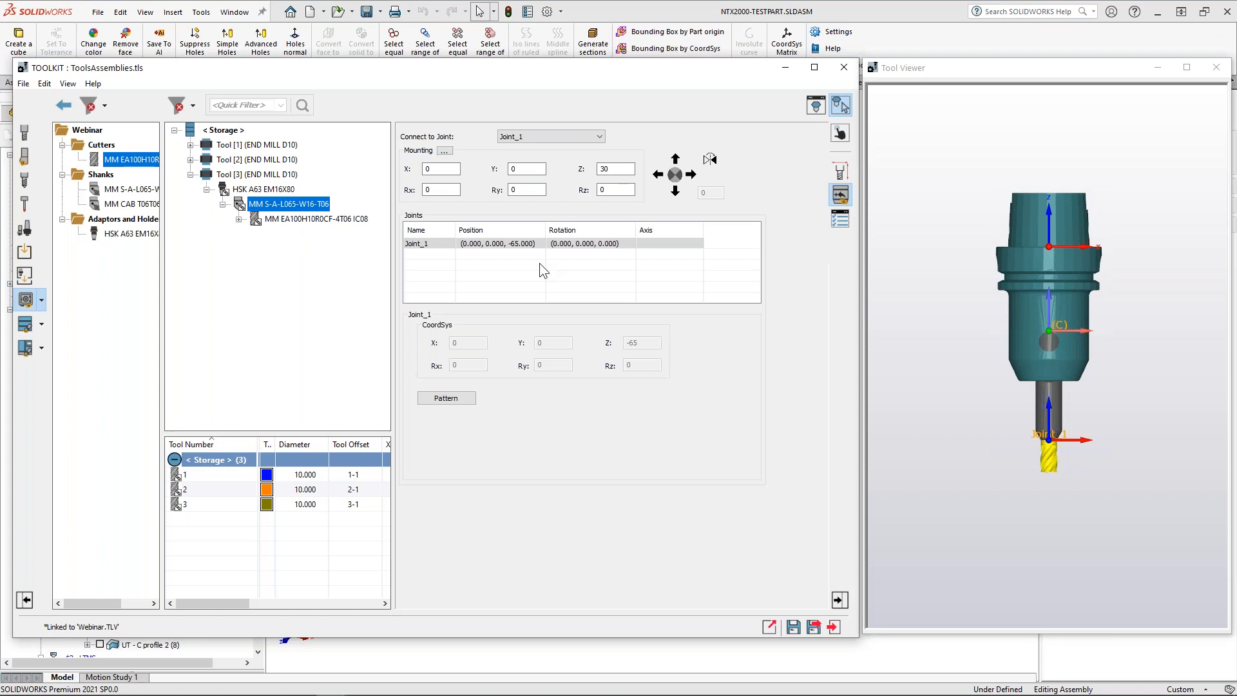
left_click(238, 219)
left_click(813, 627)
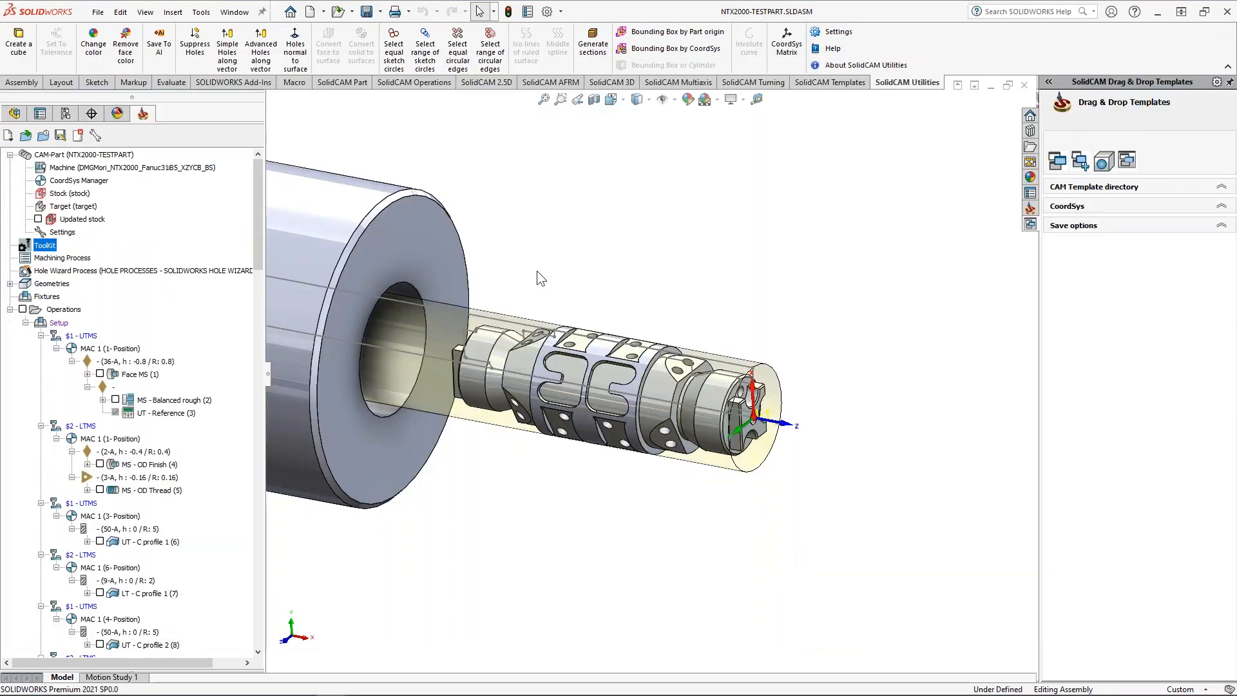
Step: Open the part 3.SLDPRT from folder 3 of Iskar Multi-Master in the Milling Tools and holders folder
left_click(97, 12)
left_click(109, 49)
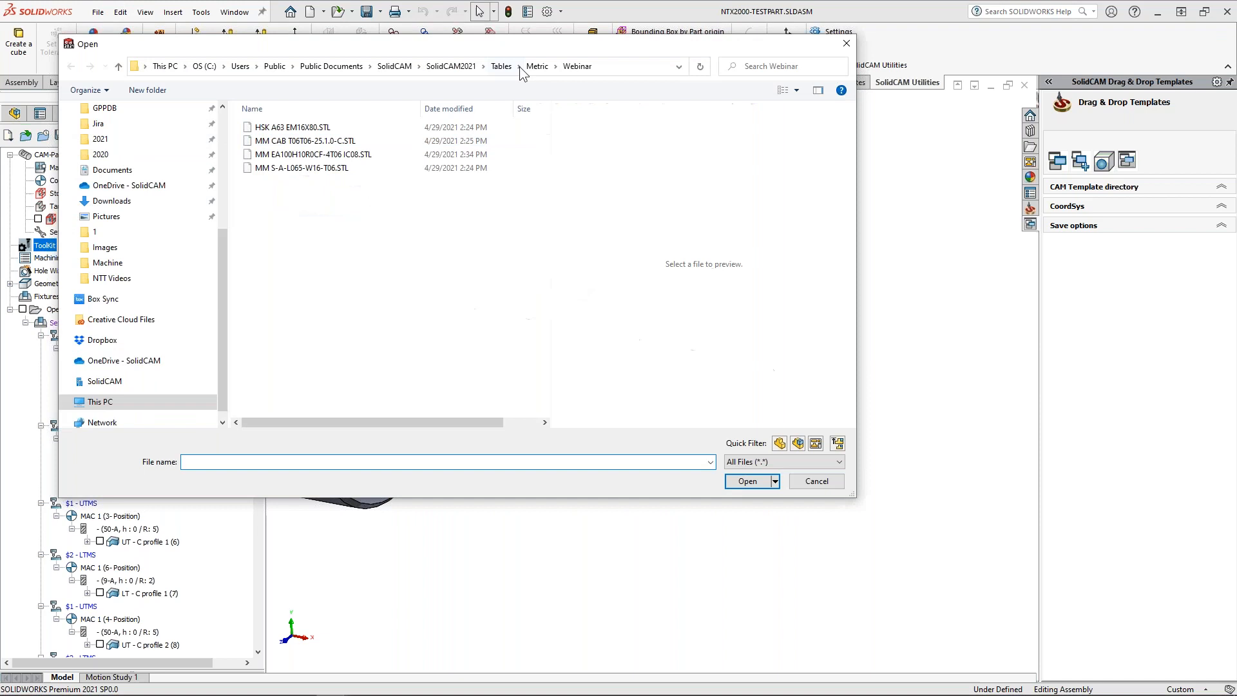
left_click_drag(223, 244, 222, 118)
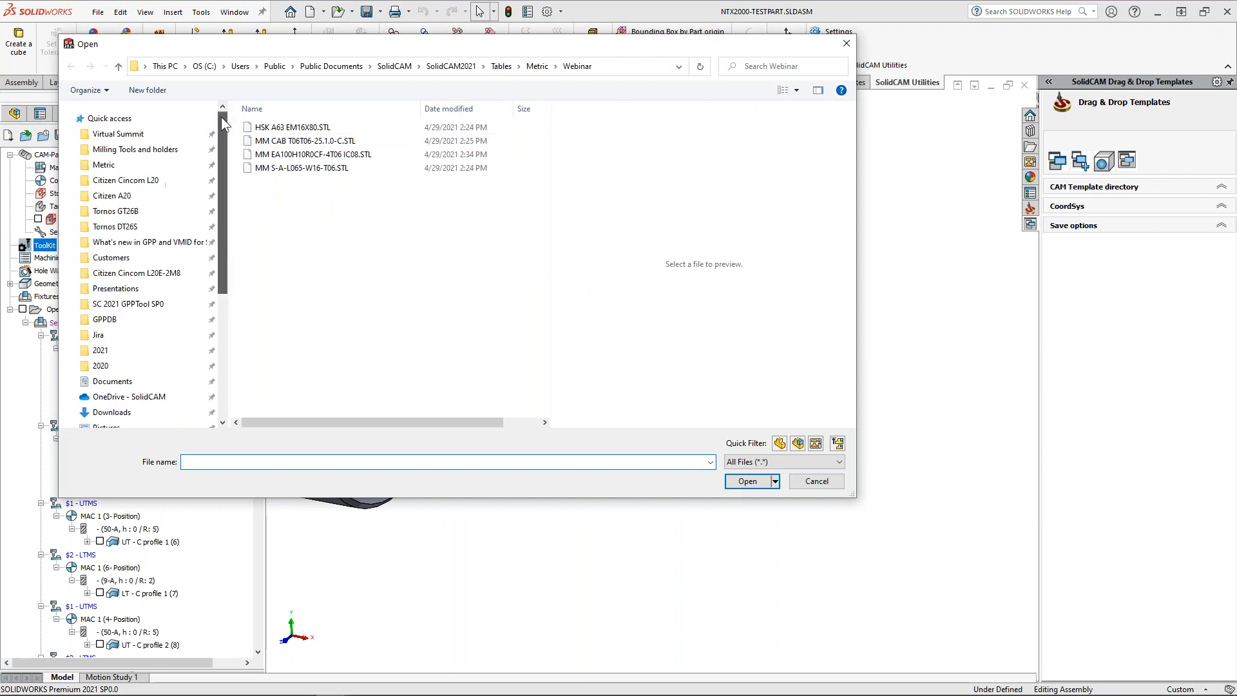
left_click(143, 150)
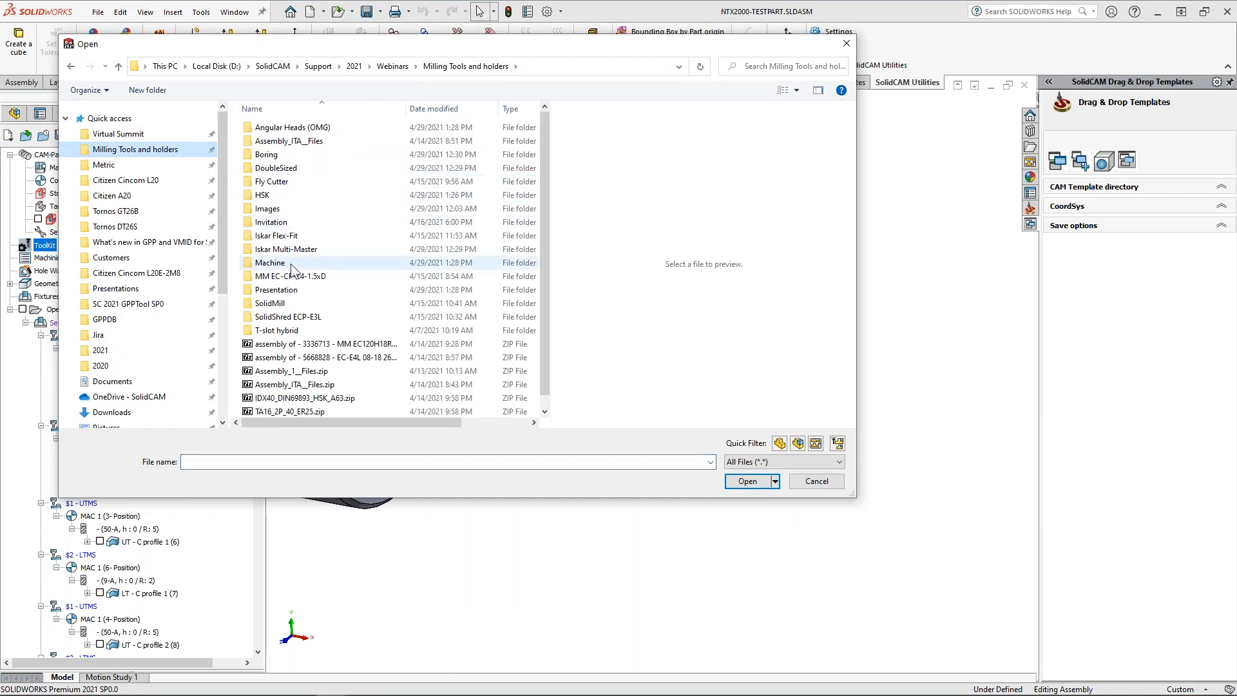
double_click(291, 239)
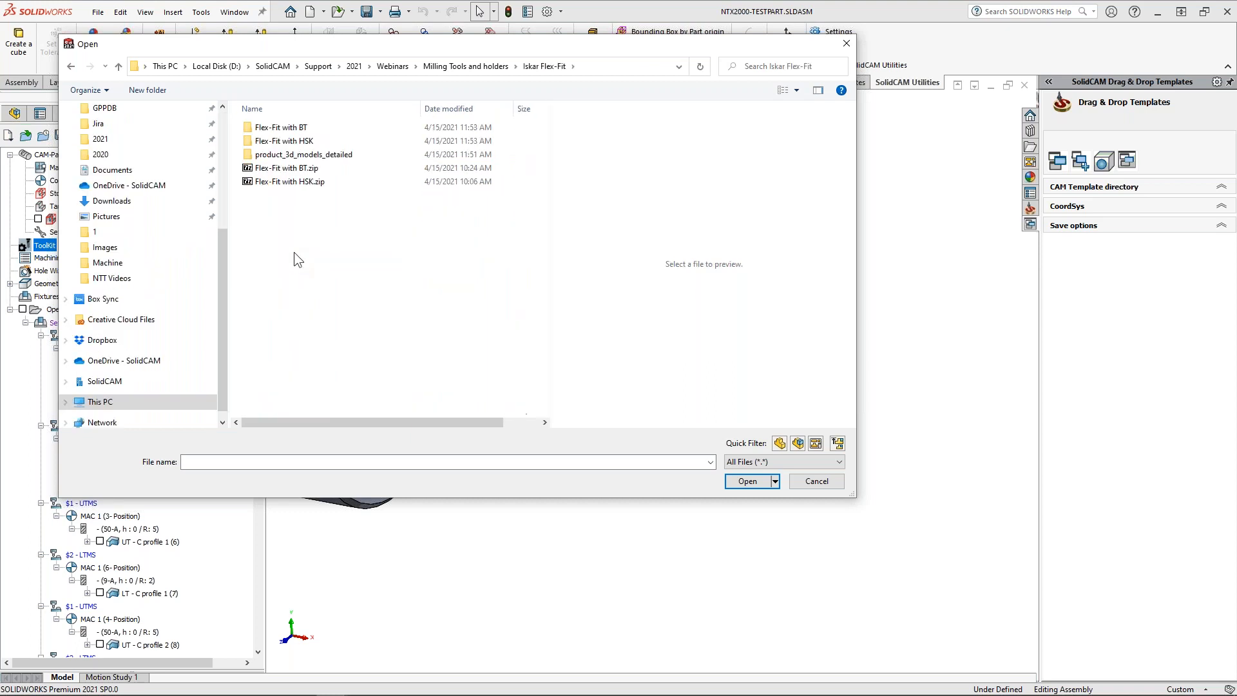
left_click(487, 67)
double_click(288, 249)
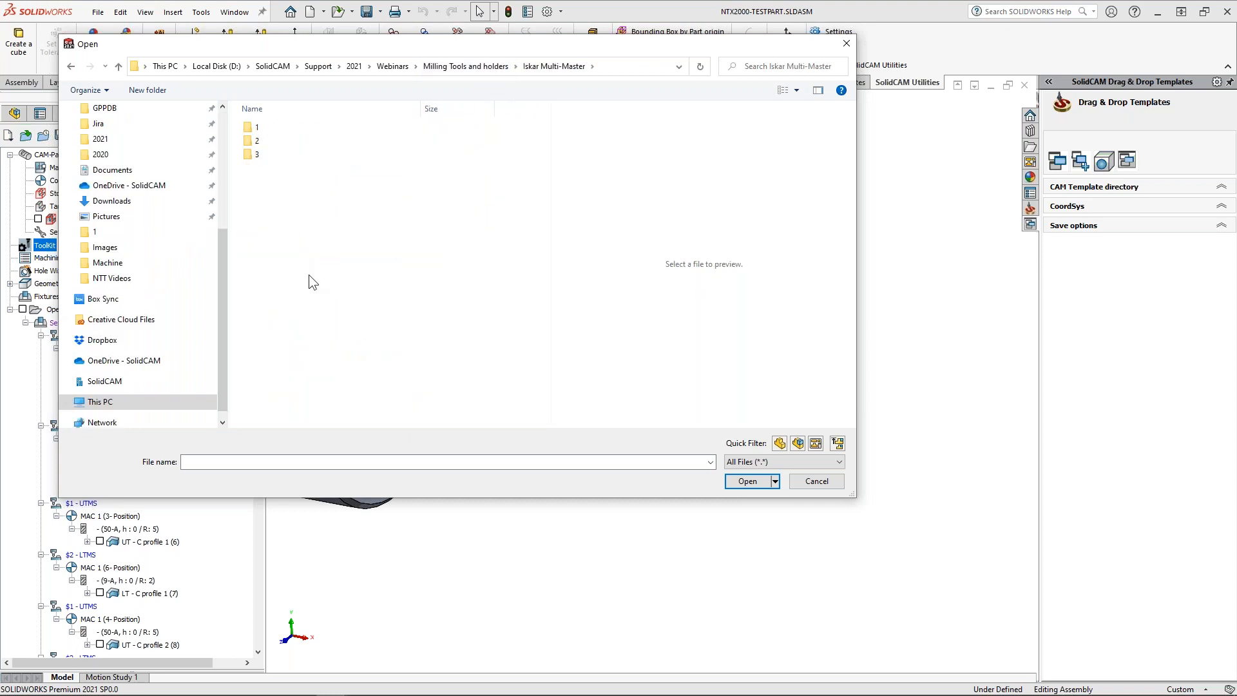
left_click(259, 154)
double_click(258, 153)
left_click(265, 124)
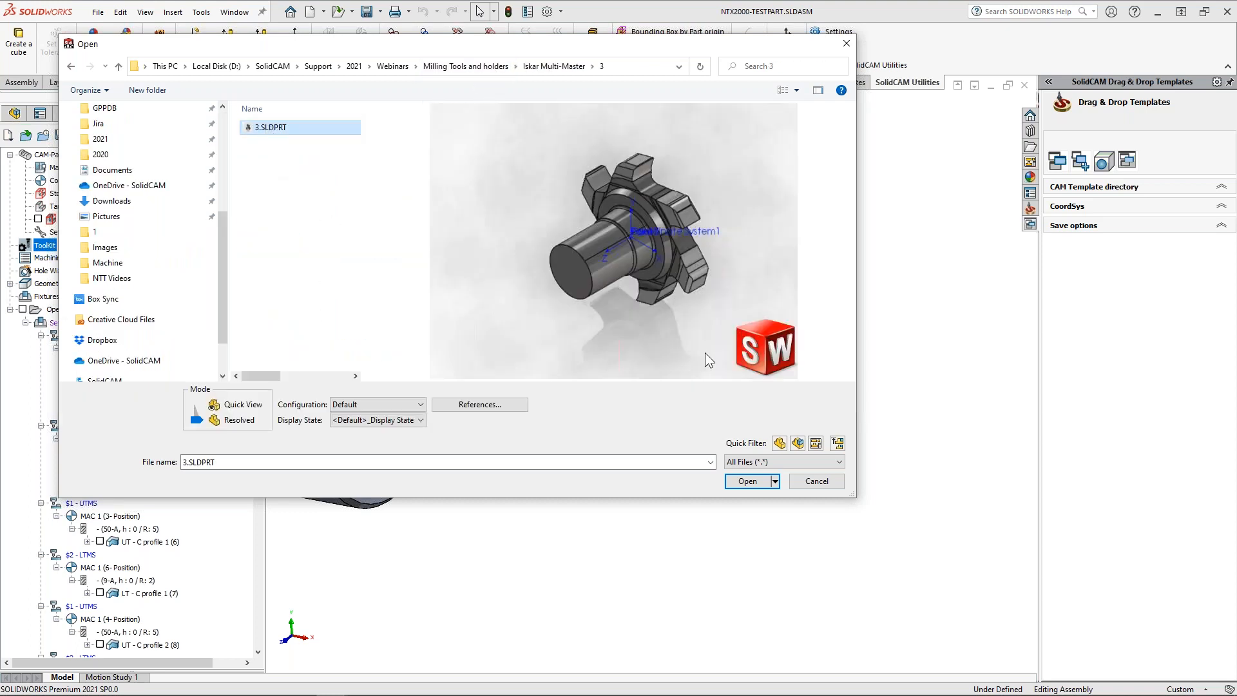
left_click(746, 476)
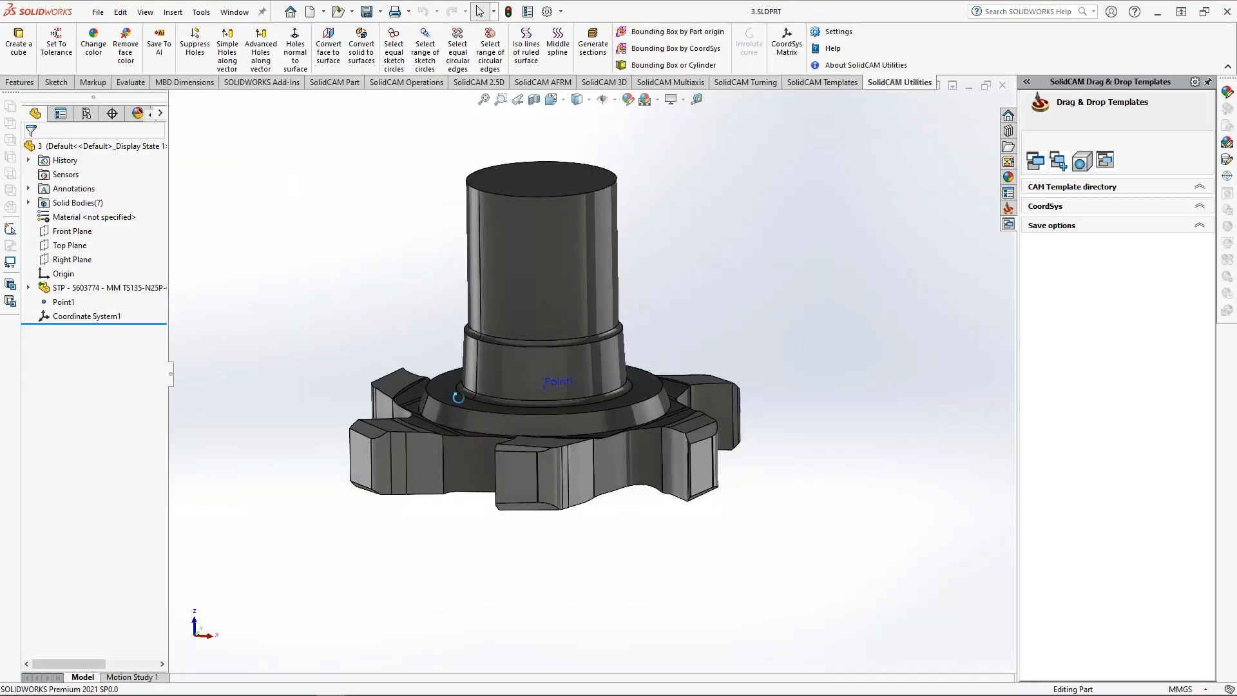
Step: Start saving the slot mill part under a new name in the Webinar folder of the SolidCAM2021 Metric tables
middle_click_drag(457, 397, 474, 391)
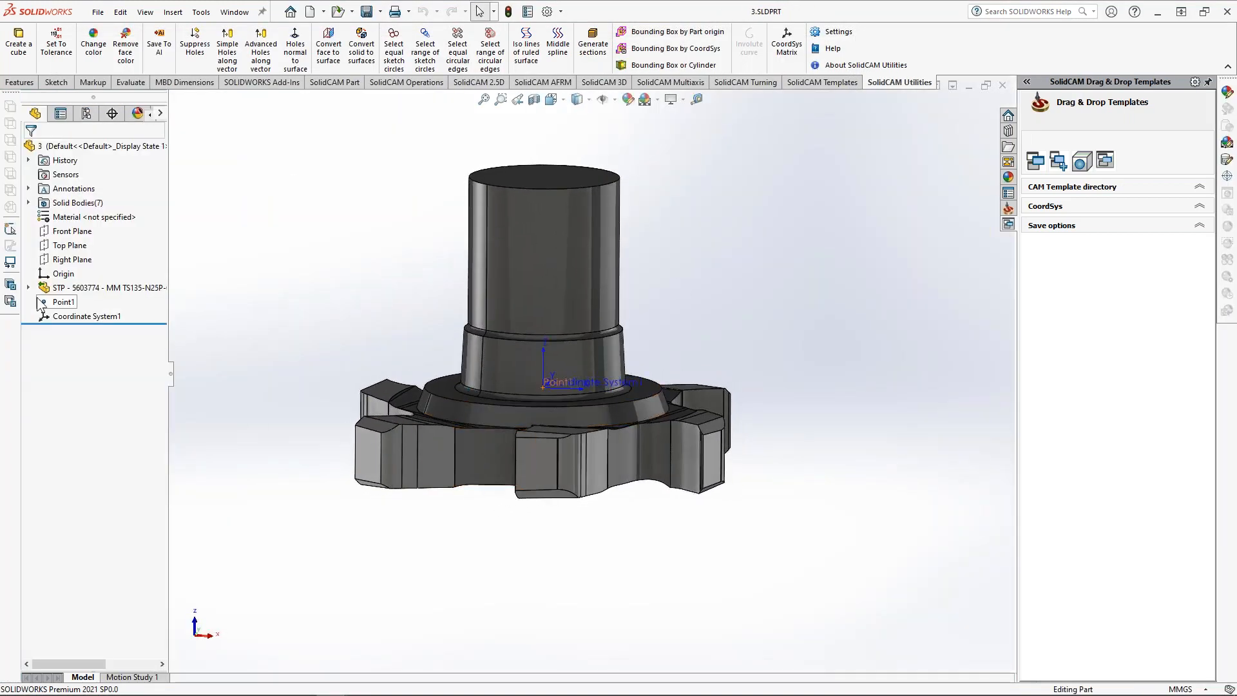
scroll(590, 373, "up", 5)
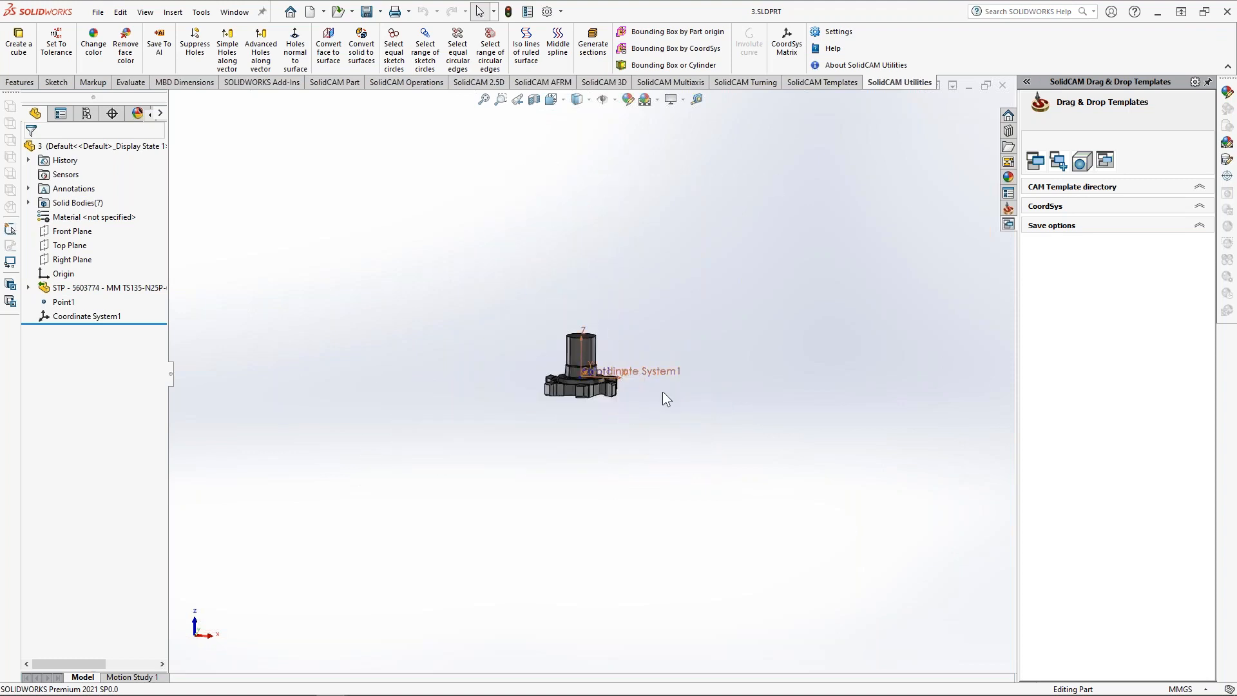
scroll(662, 392, "down", 3)
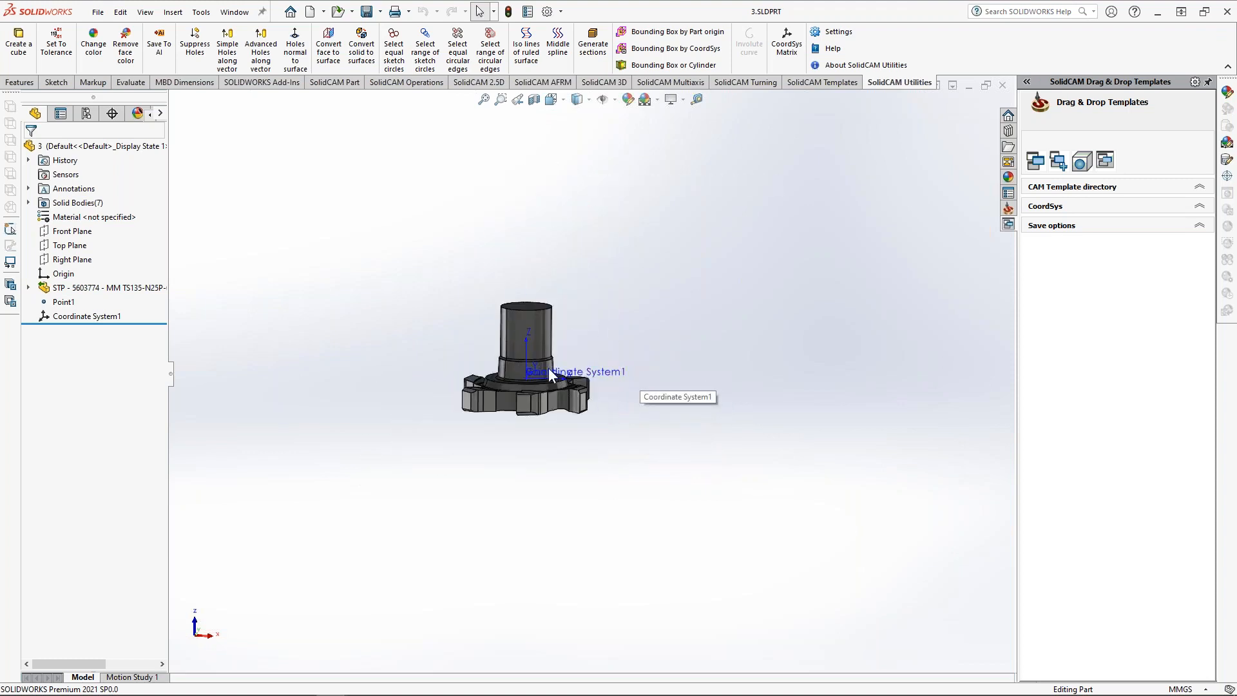
left_click(98, 13)
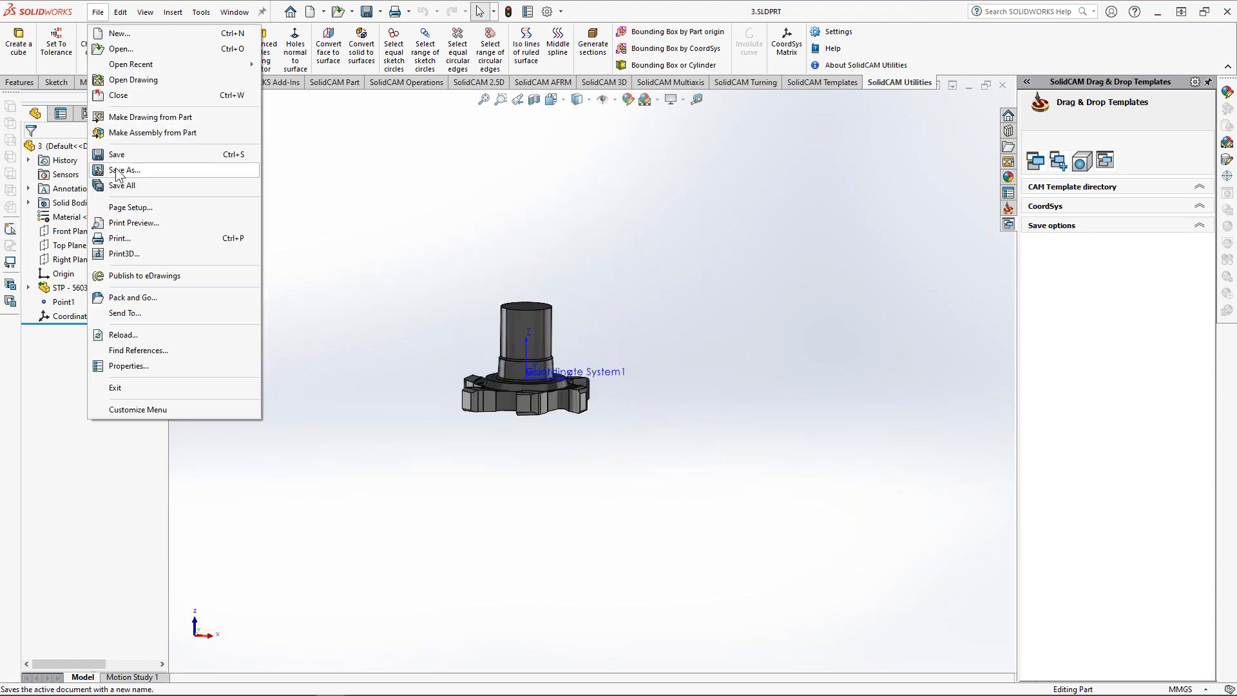
left_click(431, 251)
left_click(92, 13)
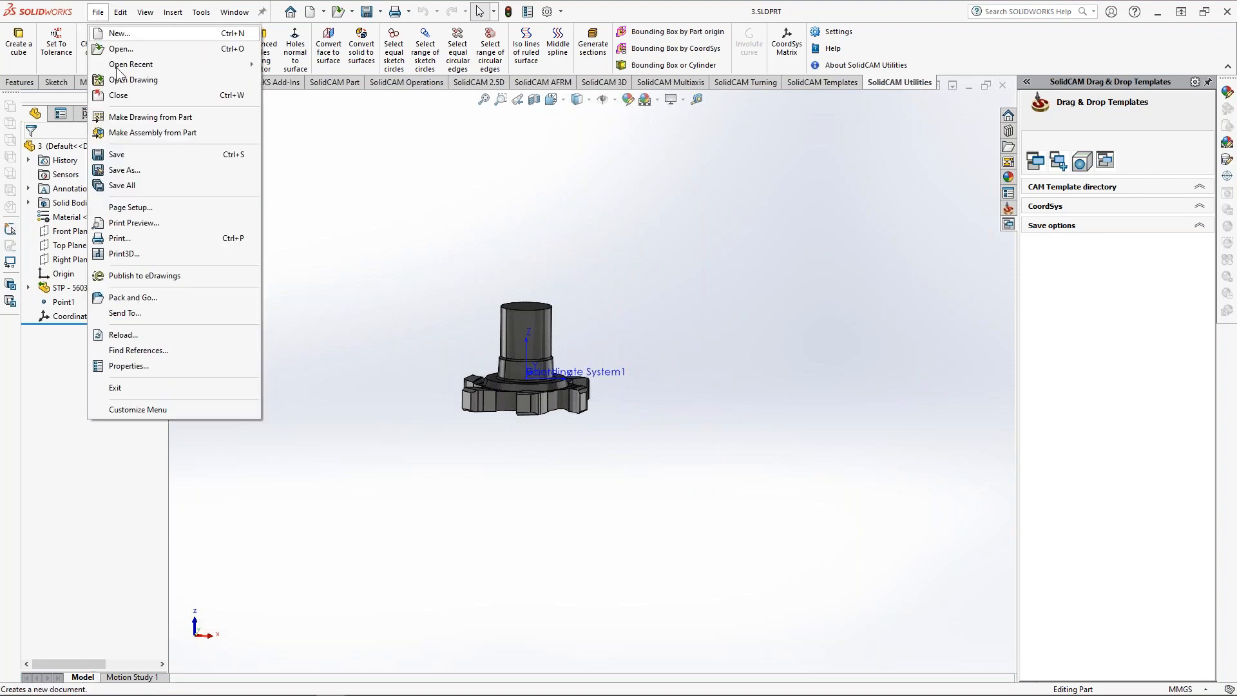
left_click(609, 296)
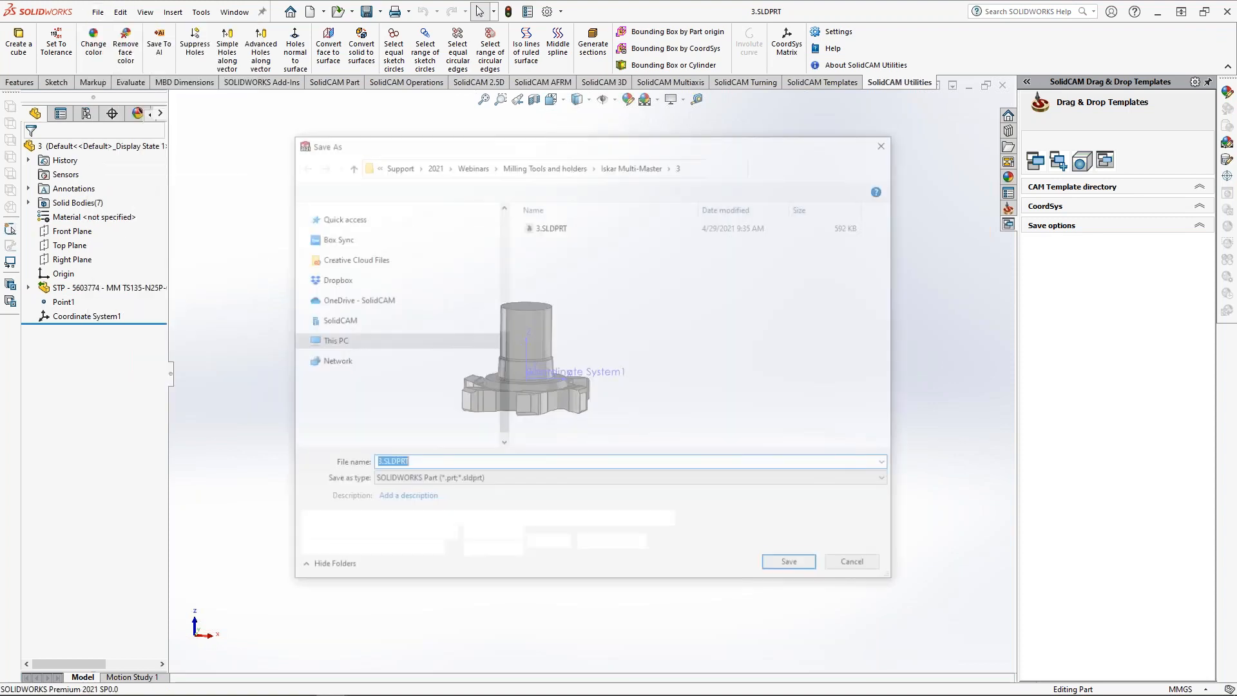
scroll(500, 311, "up", 5)
left_click(357, 263)
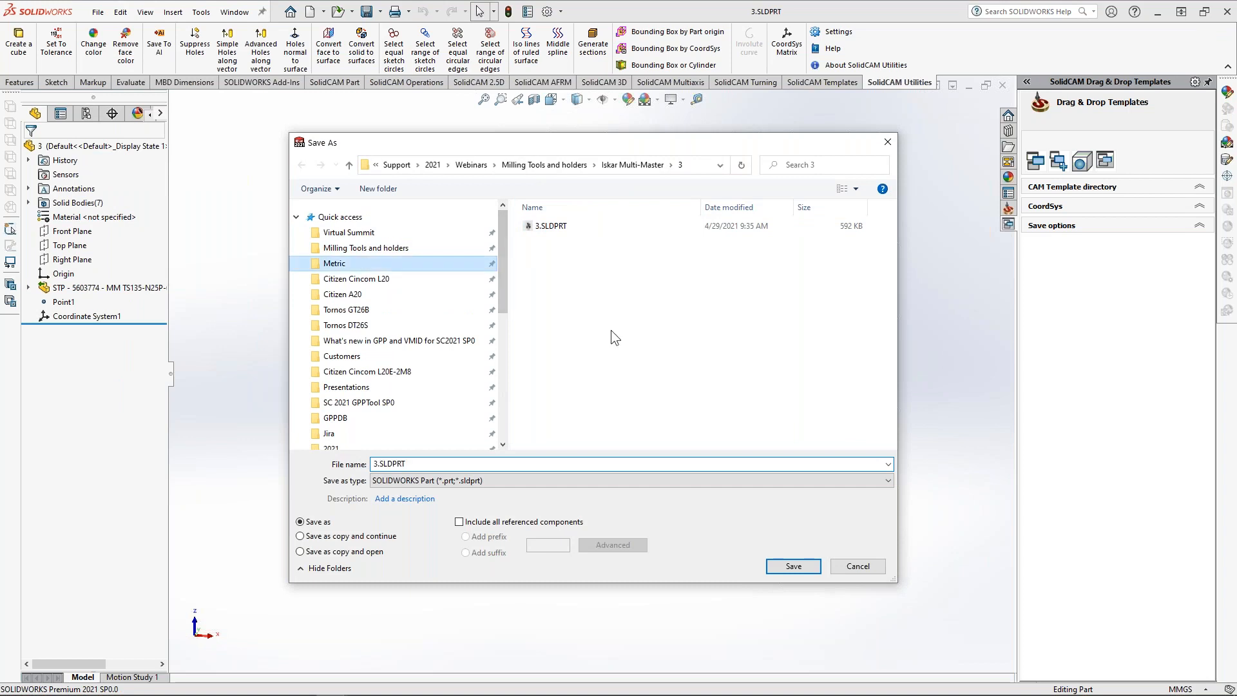
scroll(626, 401, "down", 4)
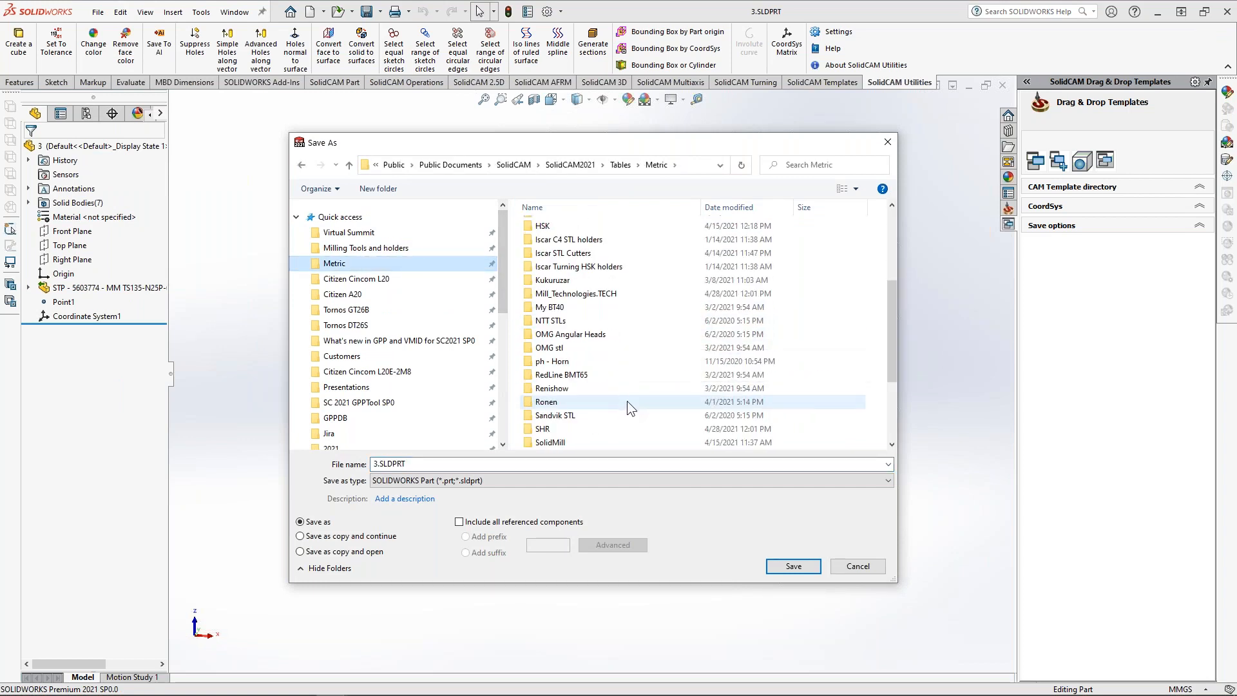
double_click(541, 405)
Step: Set the export format to STL and name the file SlotMill
left_click(411, 481)
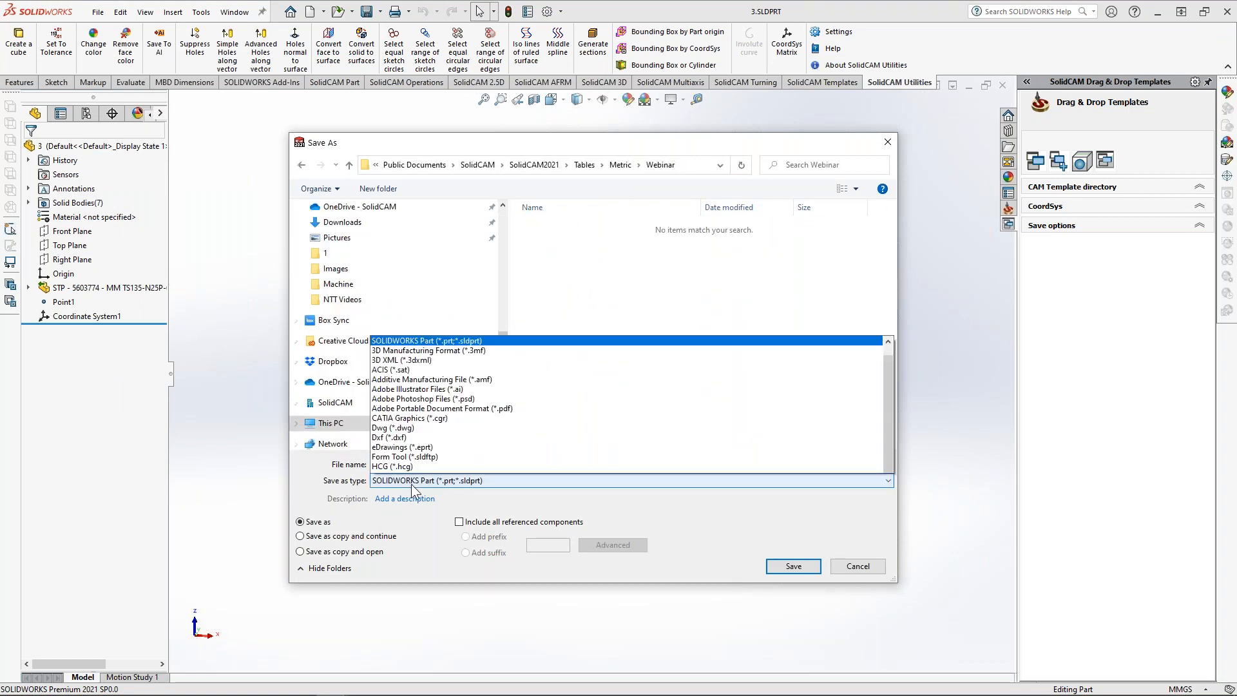
left_click(407, 468)
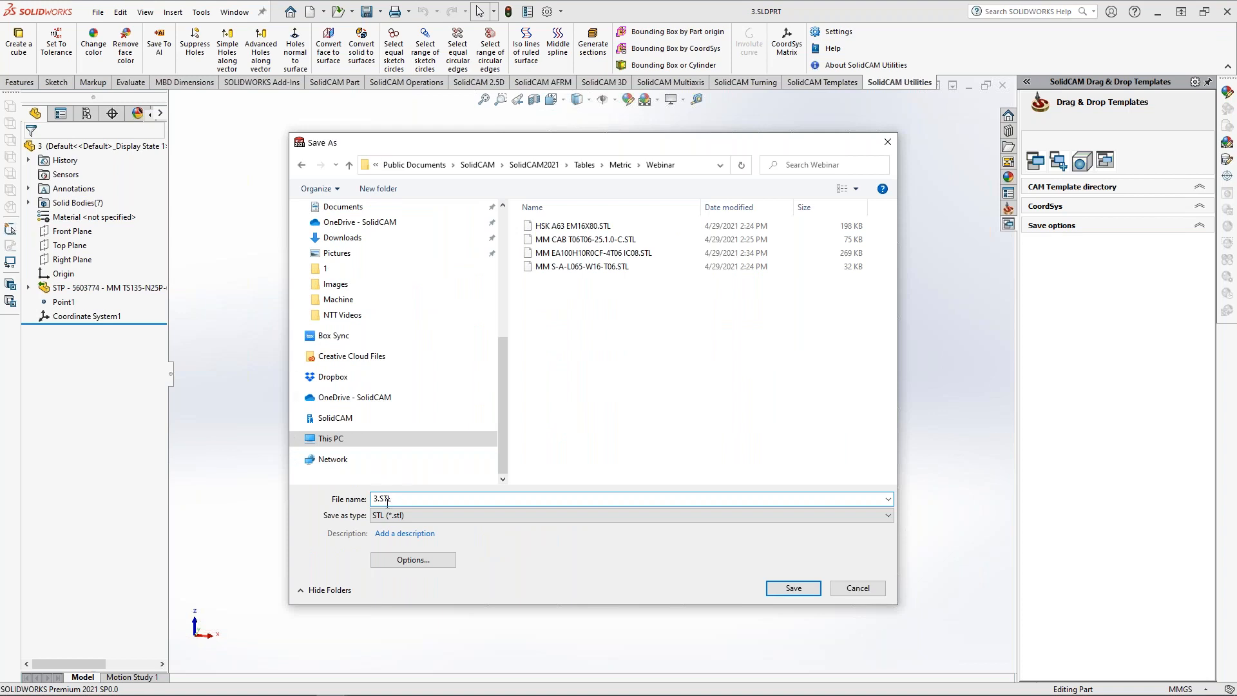
type("T-S")
Step: Set the STL export to Fine resolution with Coordinate System1 as output coordinate system and save SlotMill.STL
left_click(404, 558)
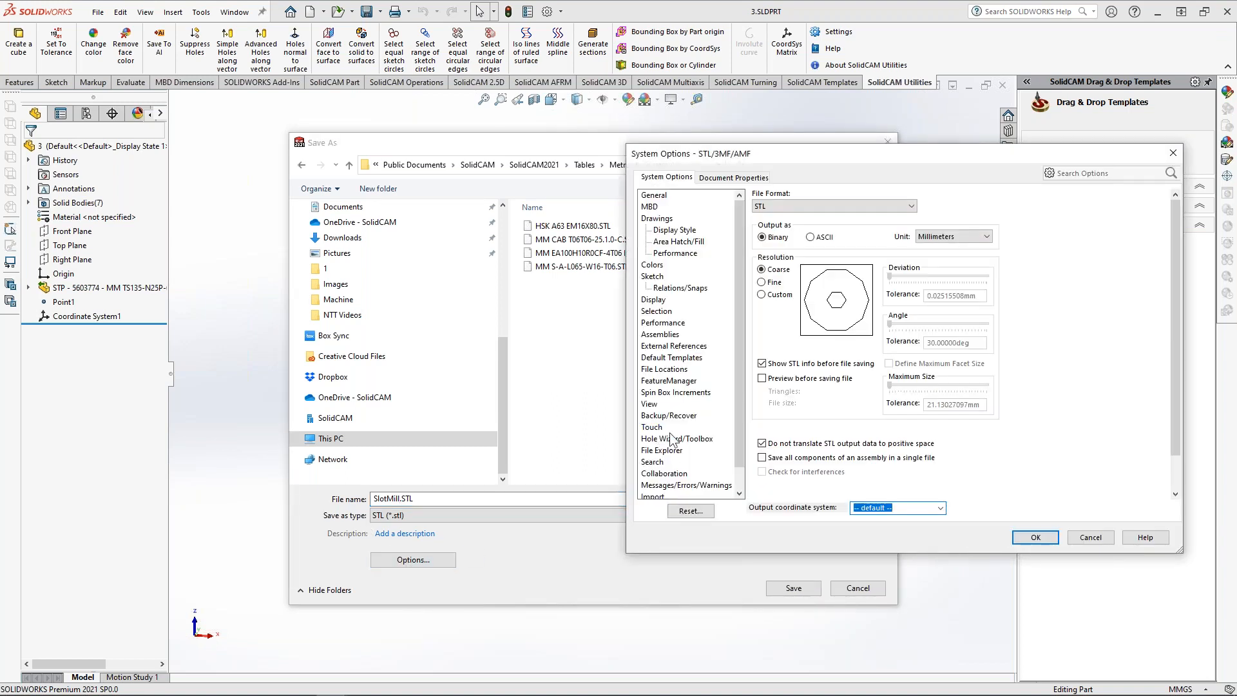
left_click(782, 283)
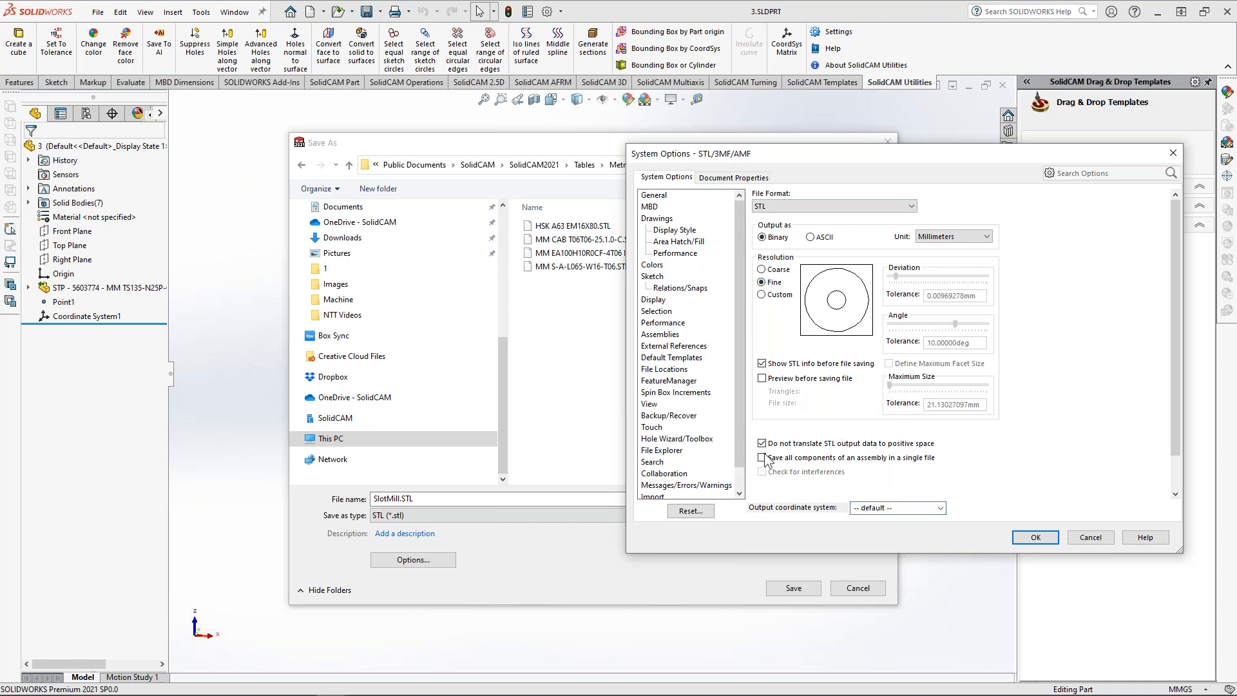
left_click(940, 509)
left_click(938, 528)
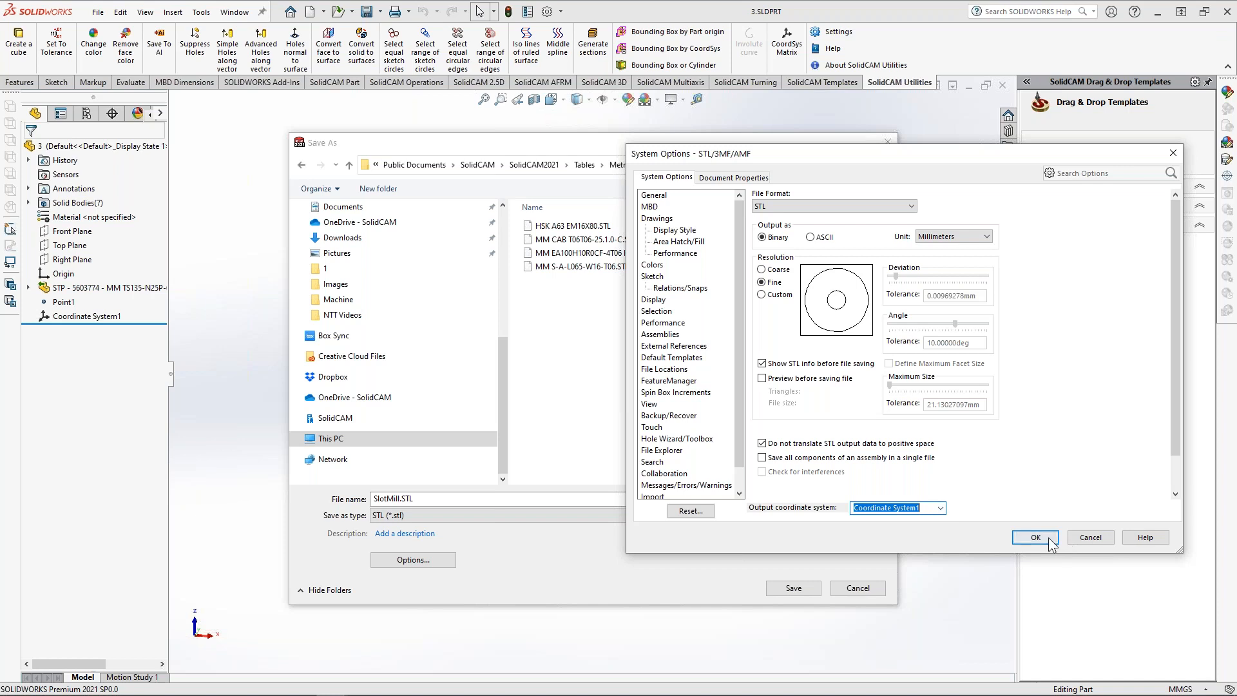
left_click(1036, 537)
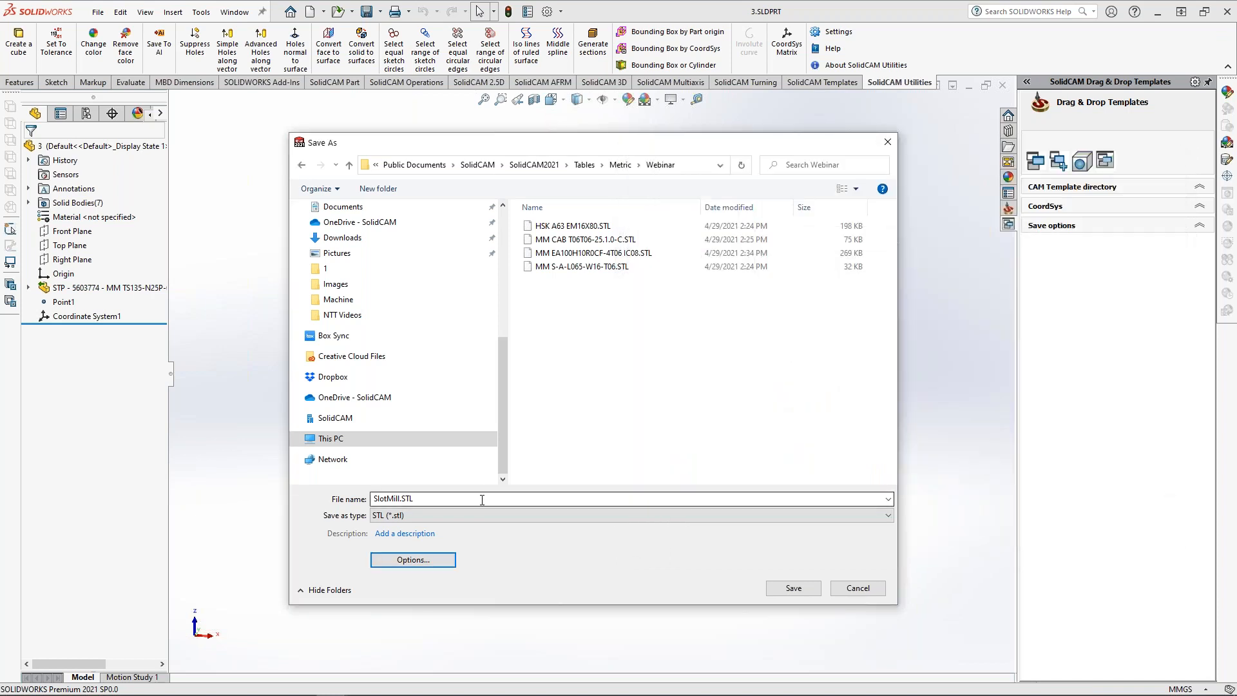
left_click(793, 587)
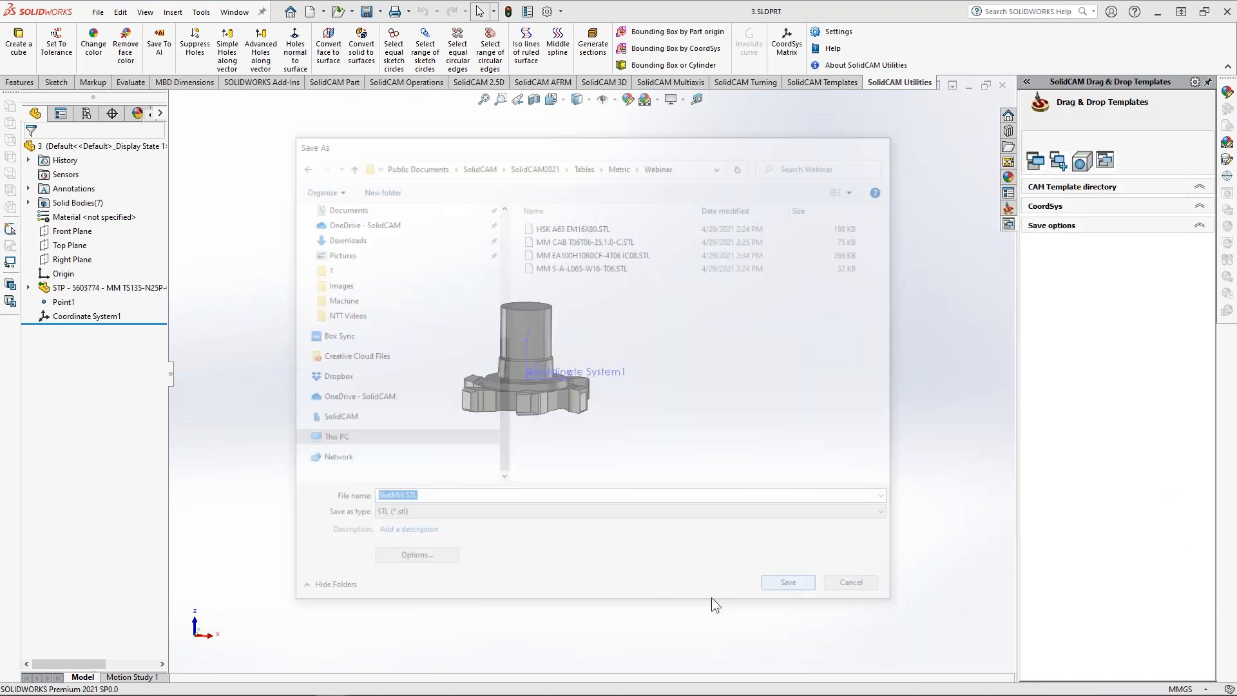
left_click(649, 374)
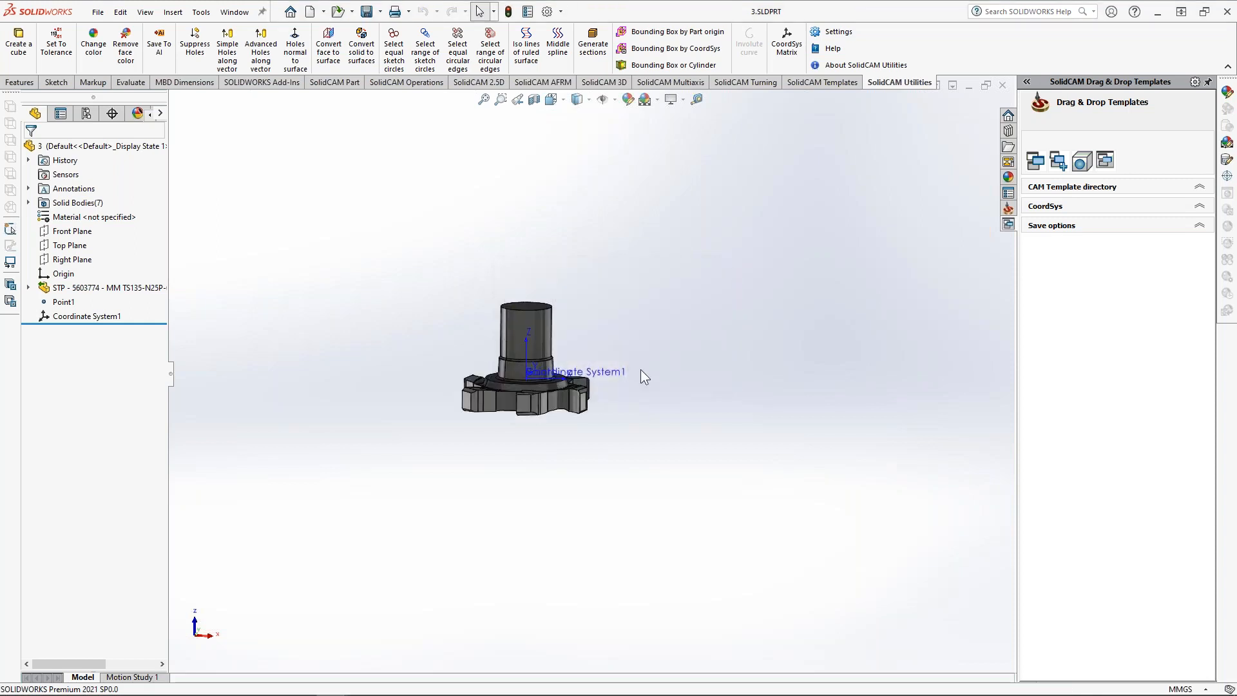
Step: Close the slot mill part and bring up the list of open documents
left_click(98, 12)
left_click(199, 65)
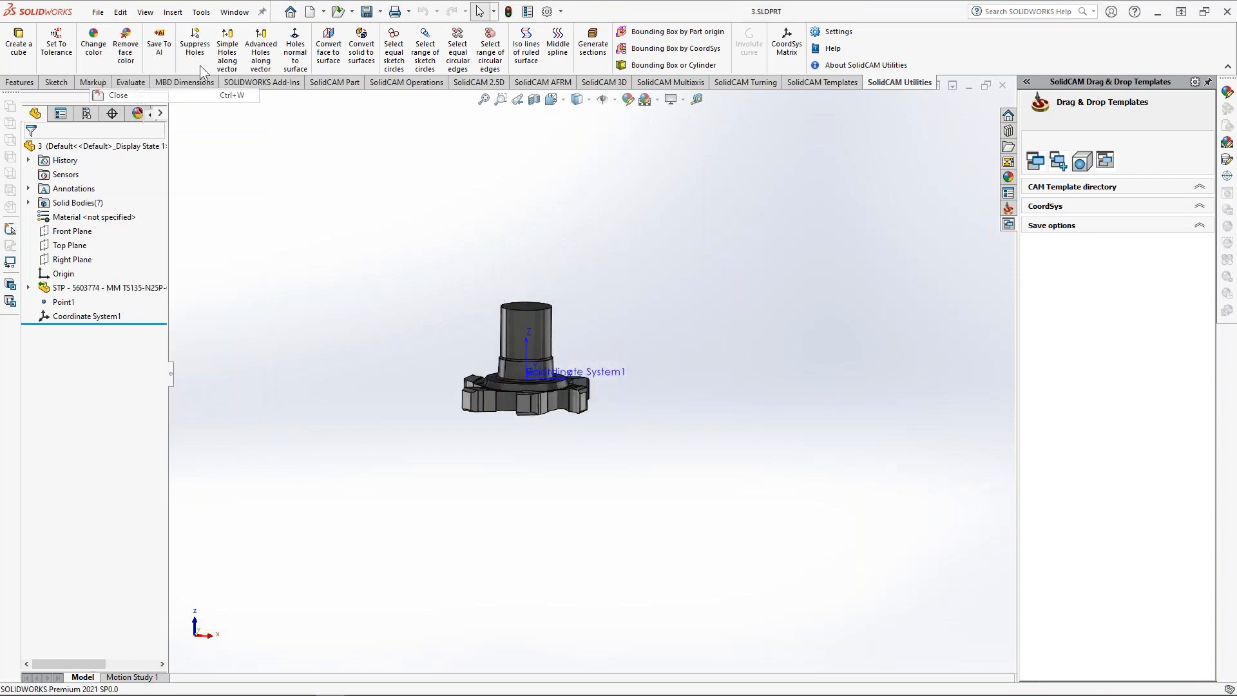
left_click(233, 12)
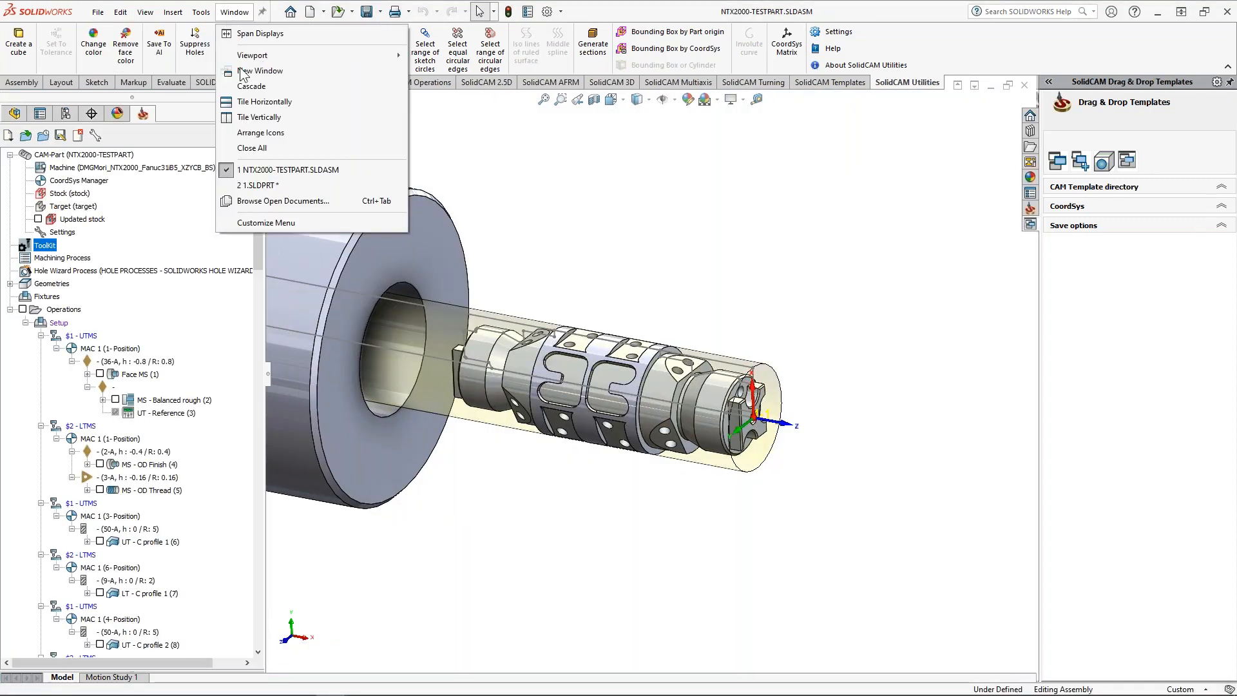
Step: Open the Webinar.tlv tool components library from the ToolKit for editing
left_click(251, 184)
right_click(51, 247)
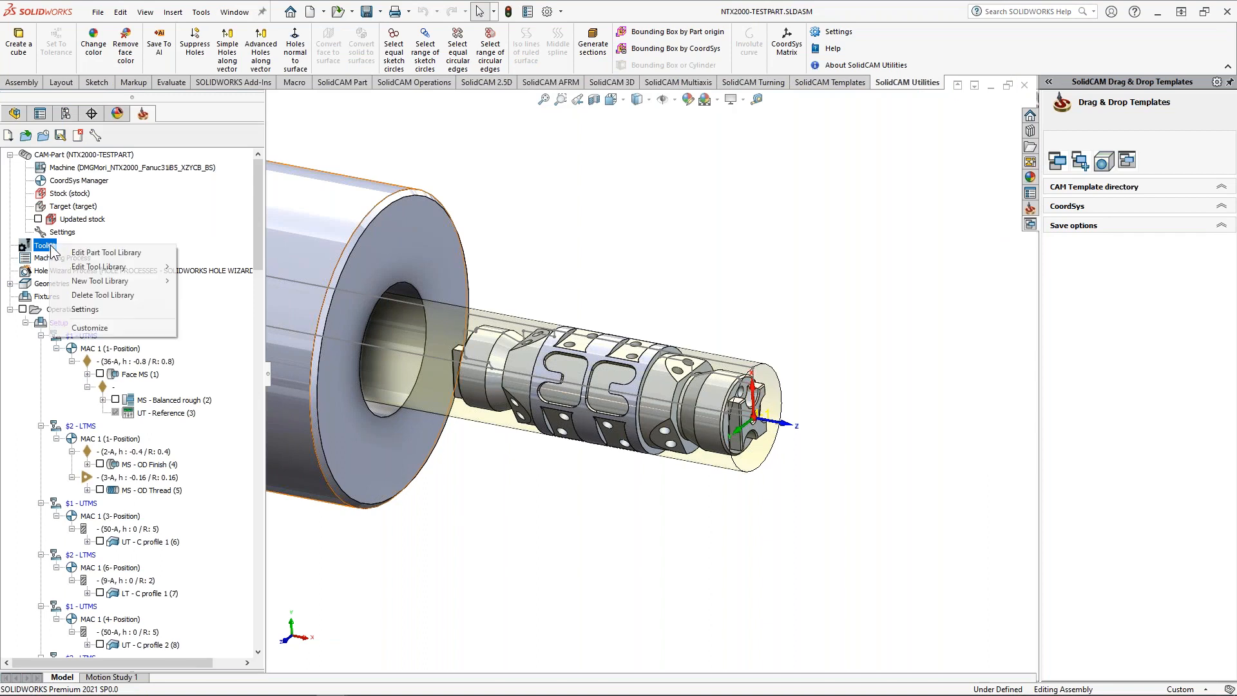
mouse_move(105, 270)
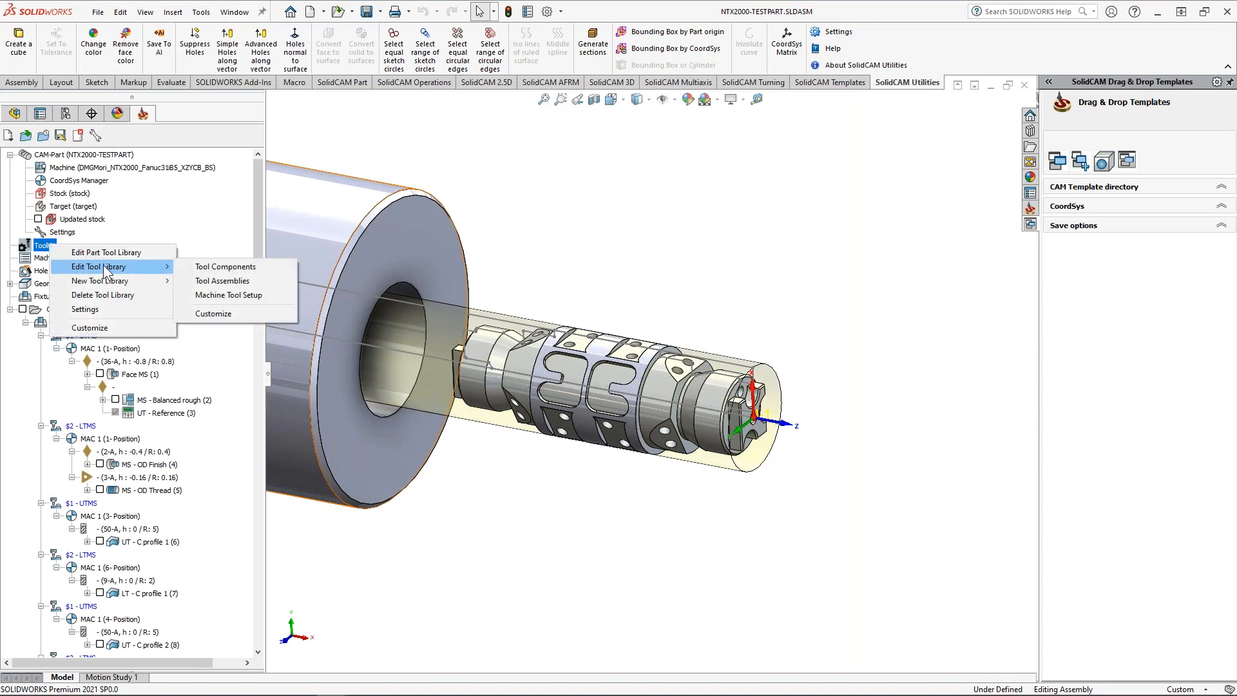
left_click(222, 266)
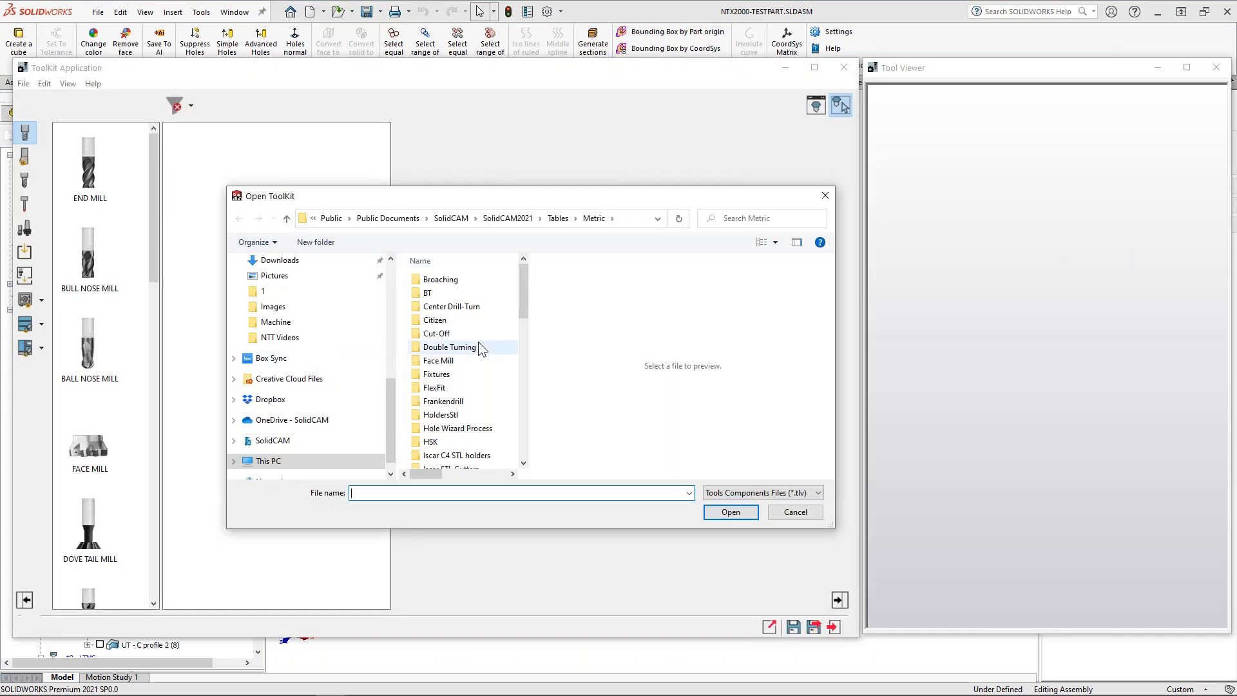
left_click_drag(524, 303, 524, 414)
double_click(442, 462)
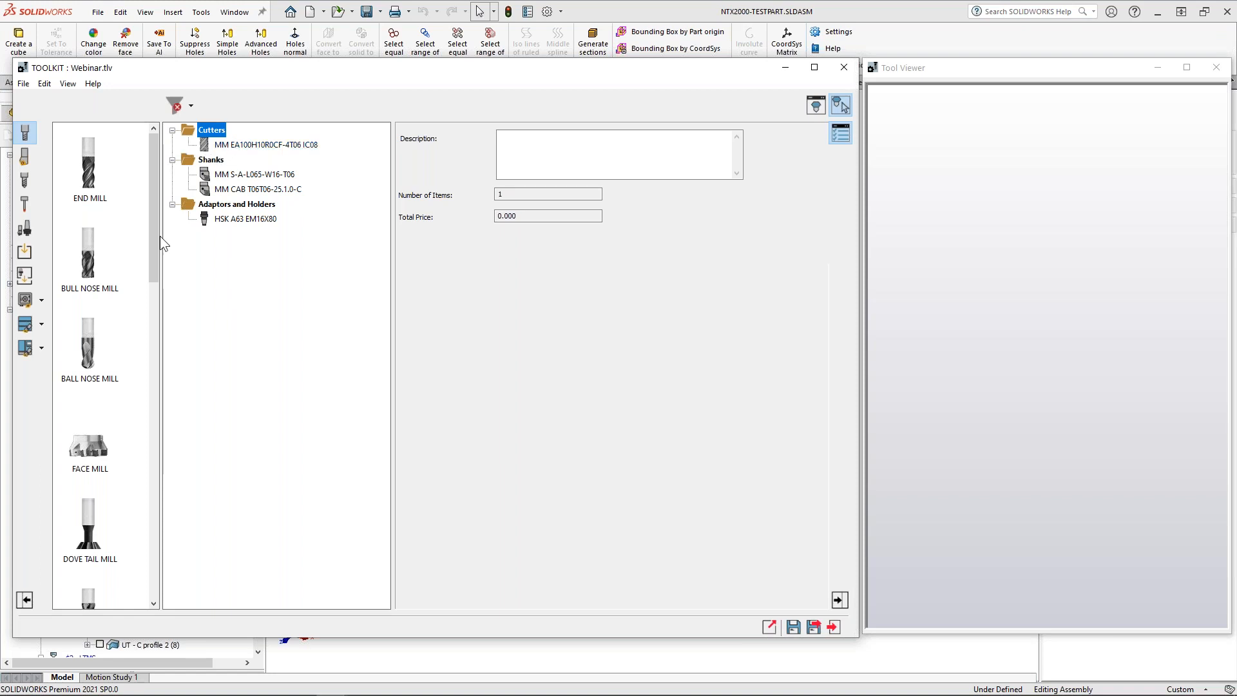
Step: Add a slot mill to the cutters and define its shape with a 3D model file from the Webinar folder
left_click_drag(152, 275, 146, 389)
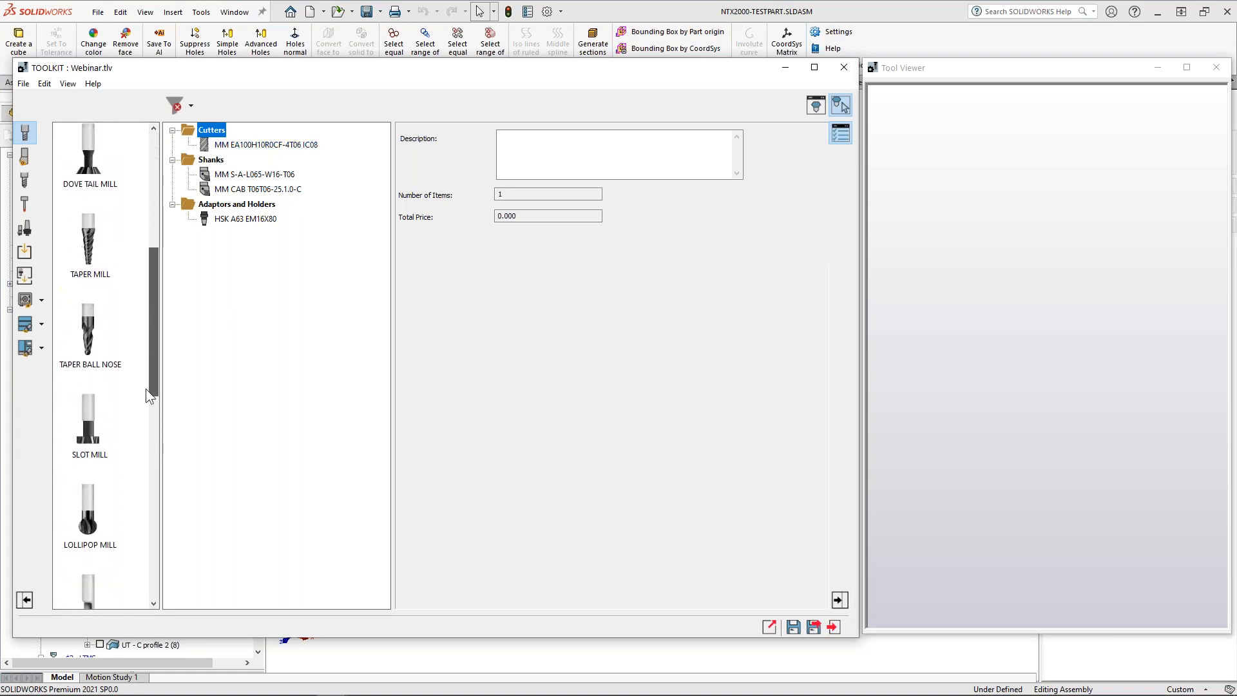
left_click_drag(88, 419, 217, 133)
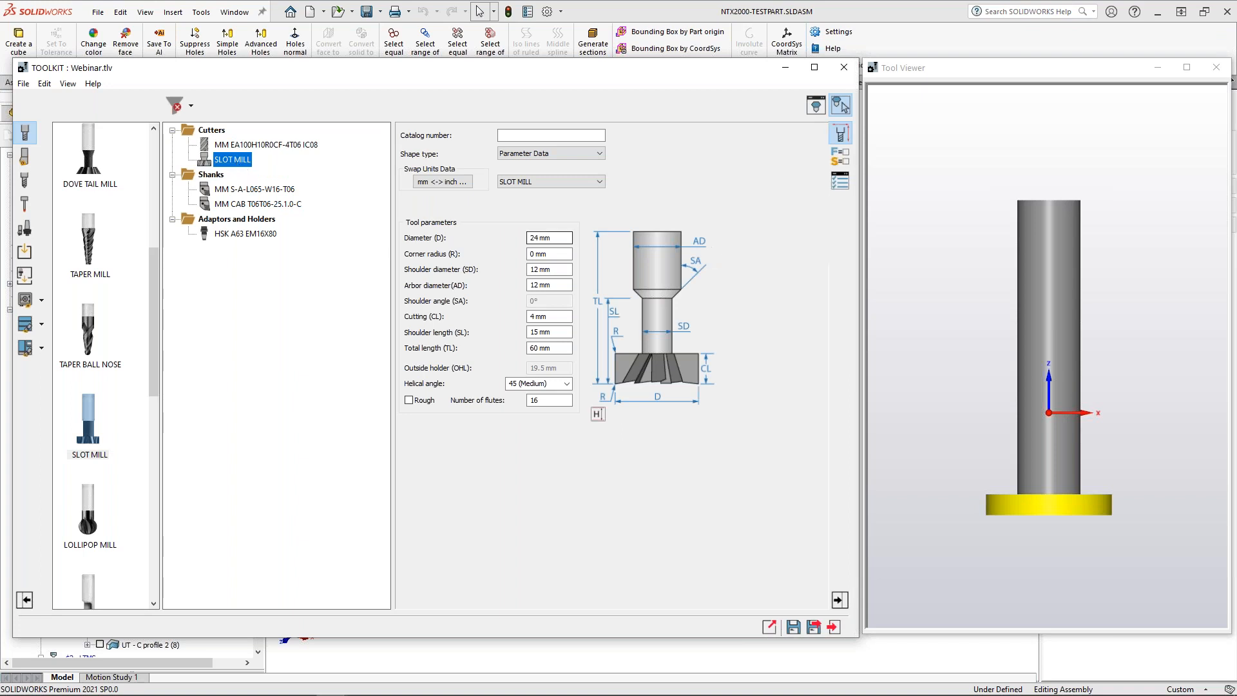
left_click(543, 155)
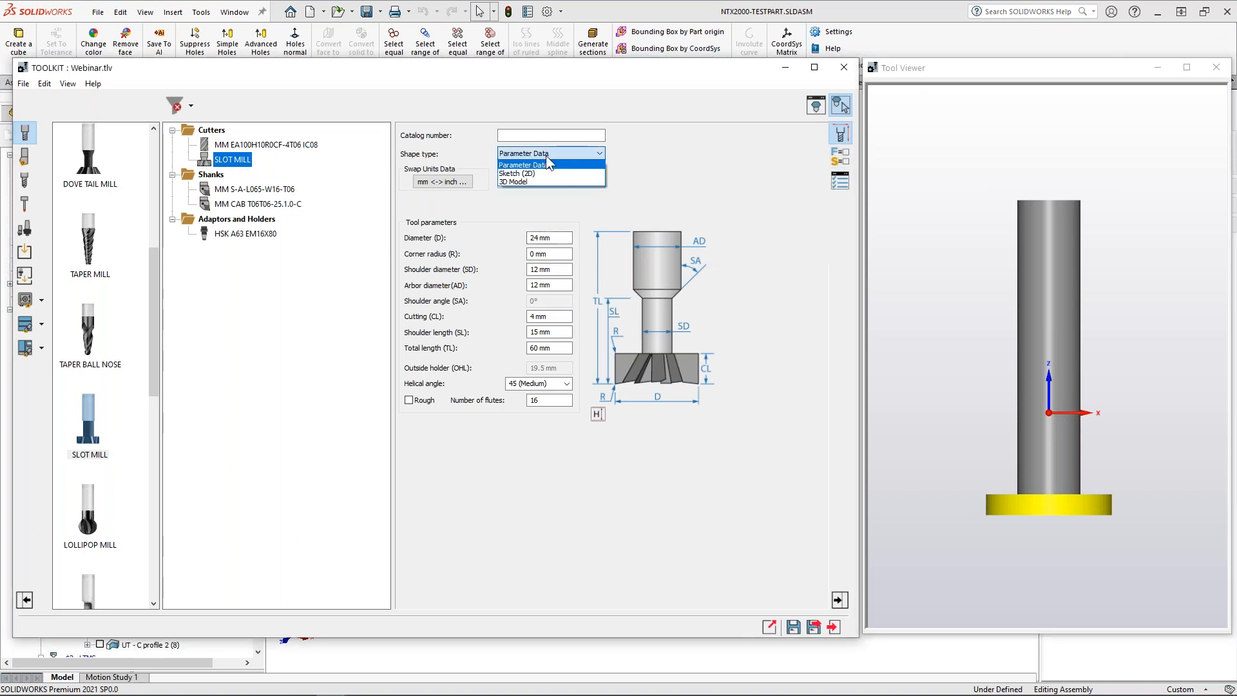
left_click(531, 181)
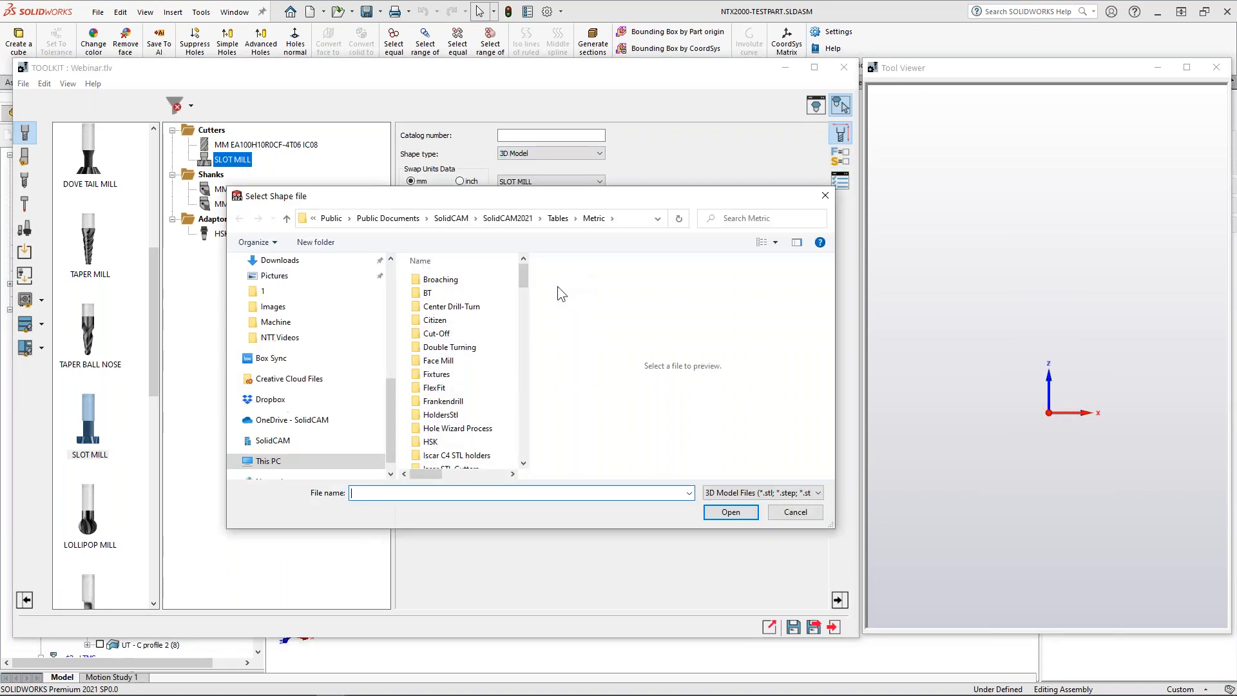
left_click_drag(524, 277, 522, 458)
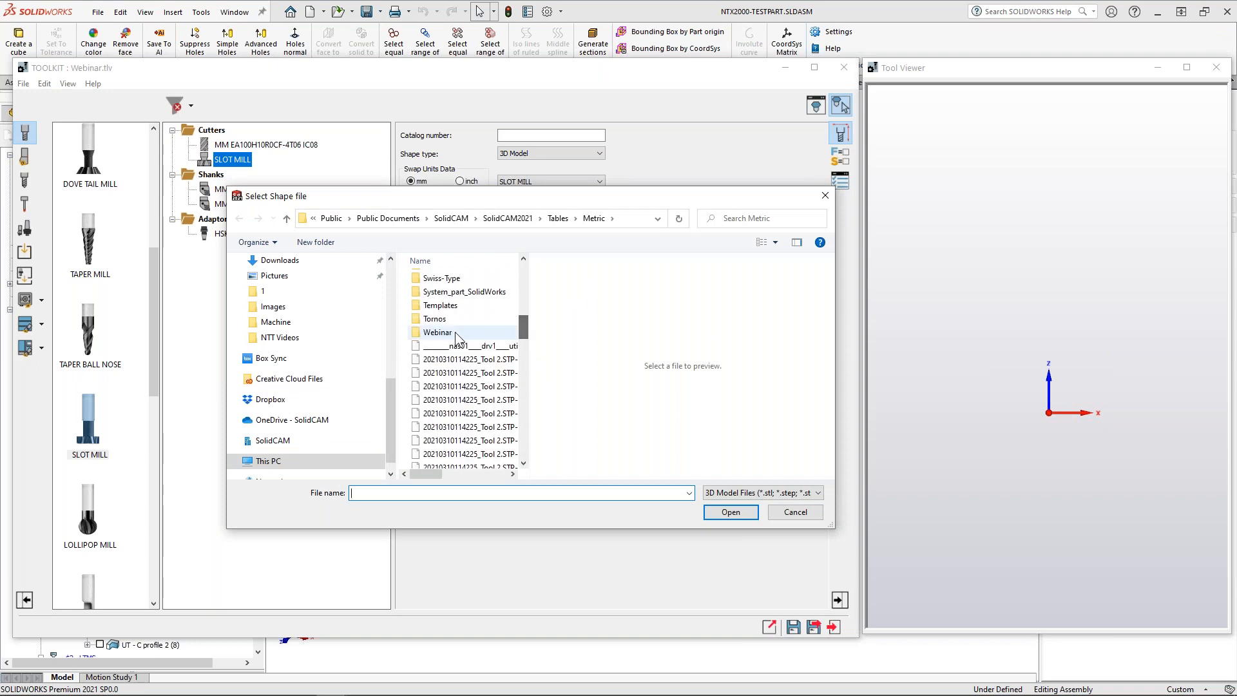
double_click(446, 320)
double_click(438, 332)
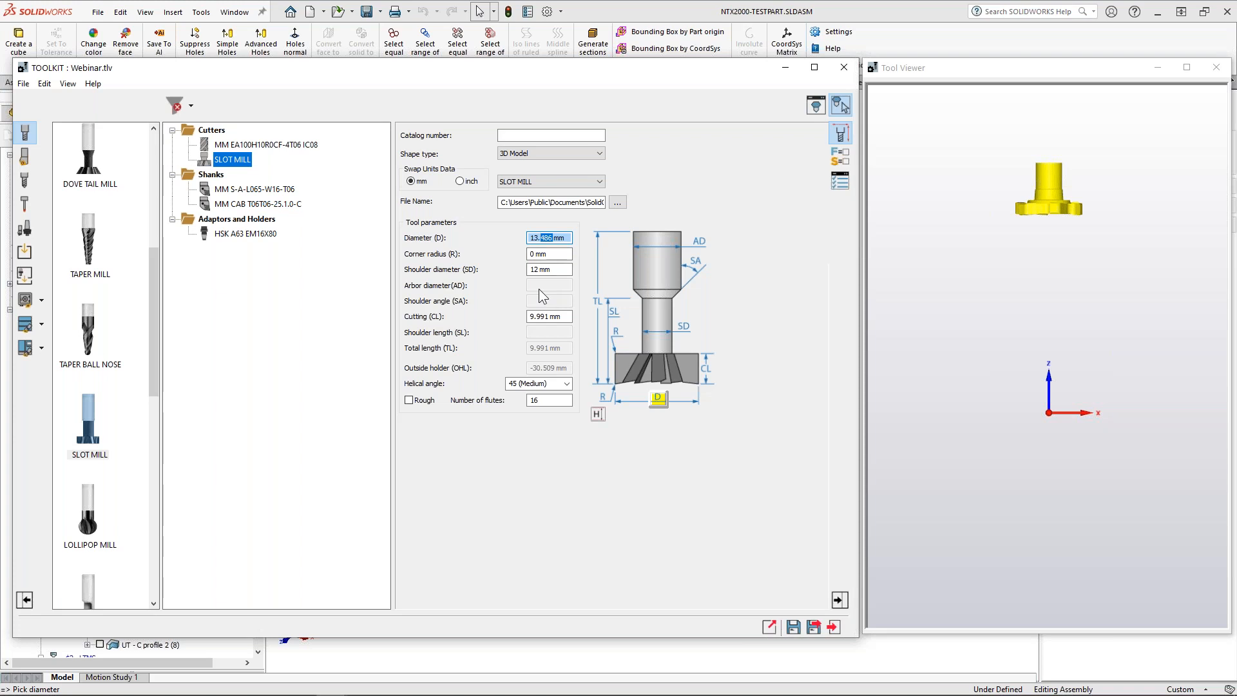
Step: Set the slot mill's diameter to 13.5 mm
left_click_drag(540, 242, 548, 241)
key("Tab")
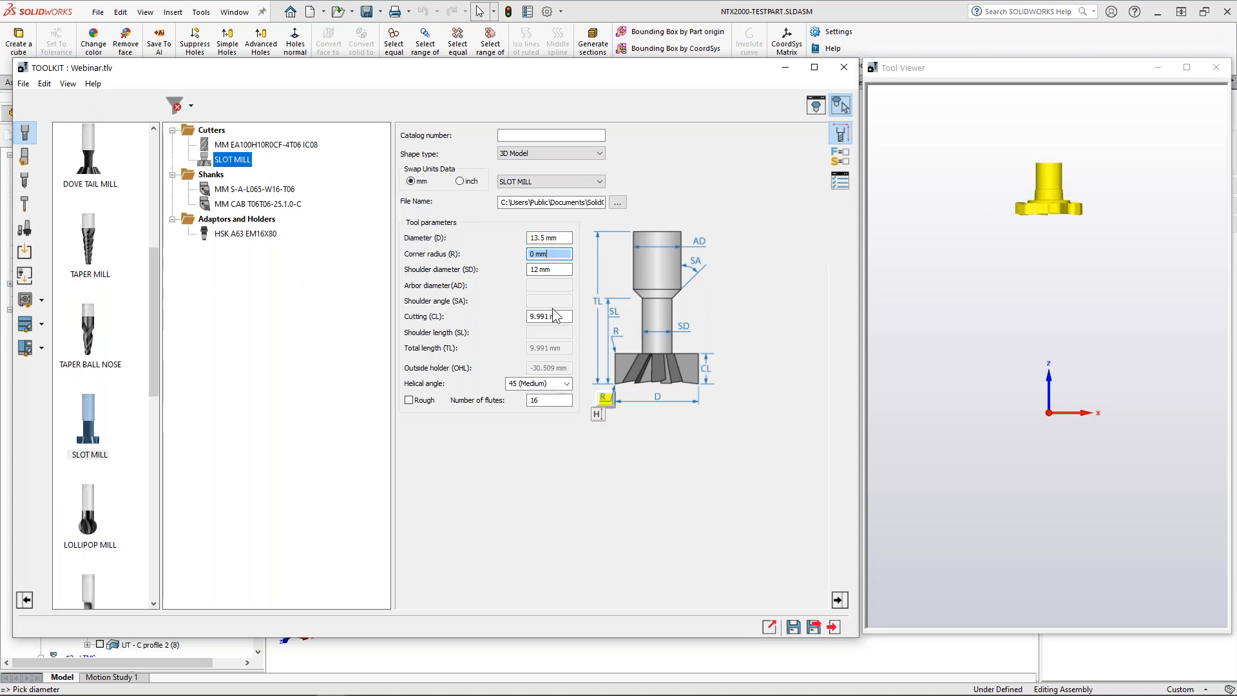
scroll(1043, 213, "up", 4)
middle_click_drag(974, 359, 1086, 377)
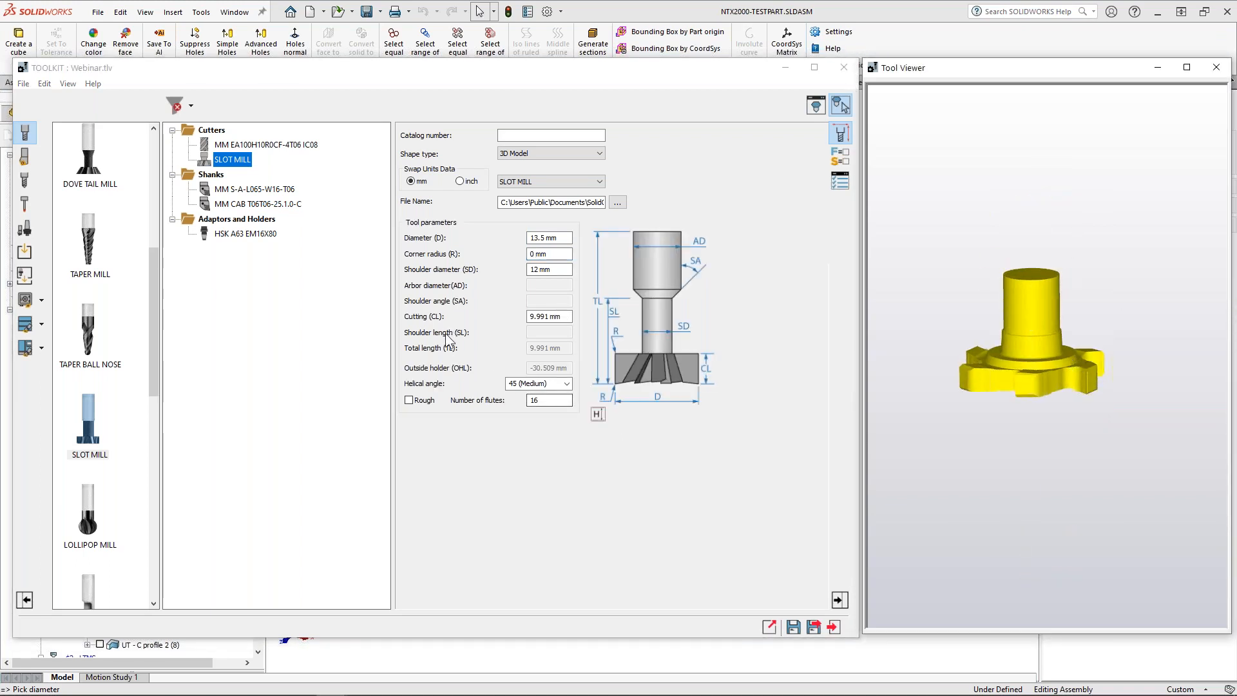
Step: Set the slot mill's cutting length to 2.5 mm
left_click(564, 319)
left_click(1014, 335)
left_click_drag(564, 318, 524, 314)
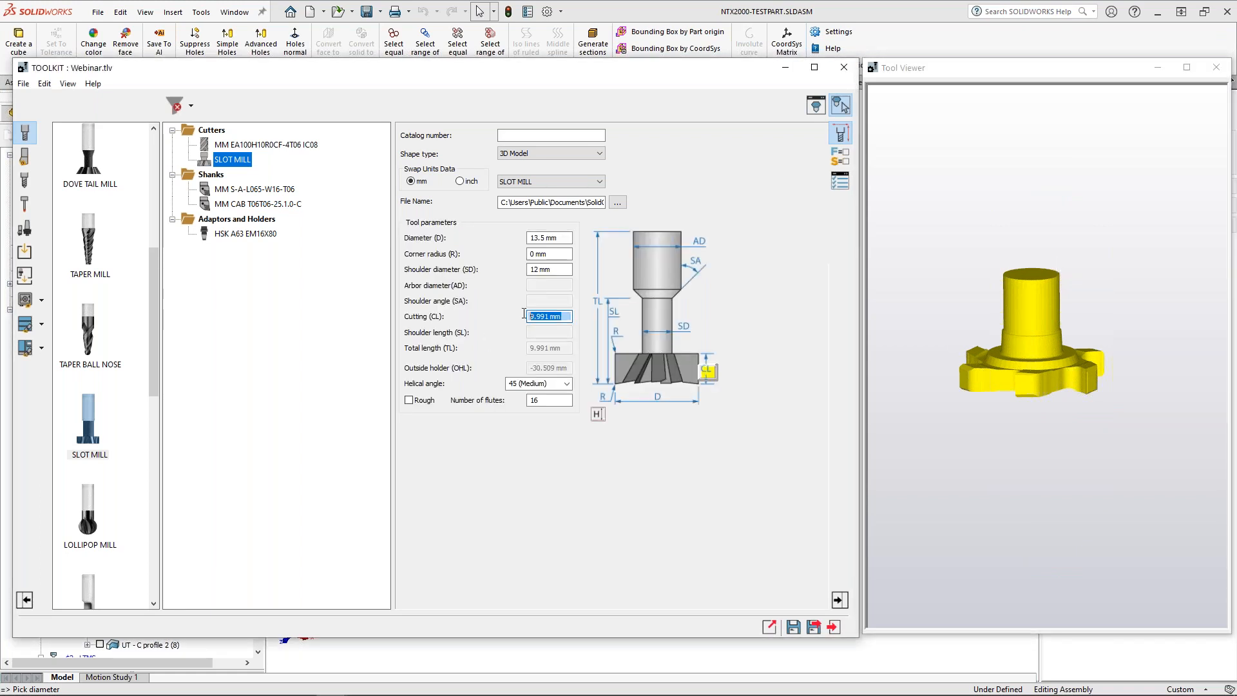
left_click(562, 316)
scroll(549, 317, "up", 1)
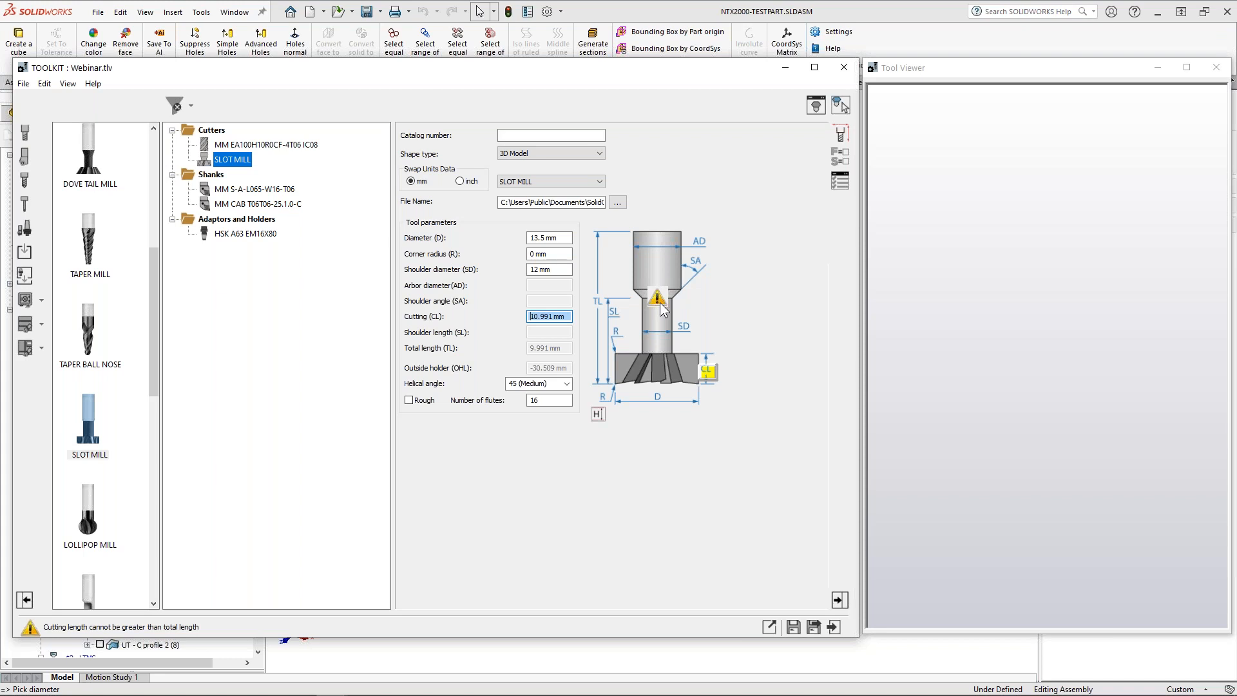
scroll(549, 317, "down", 1)
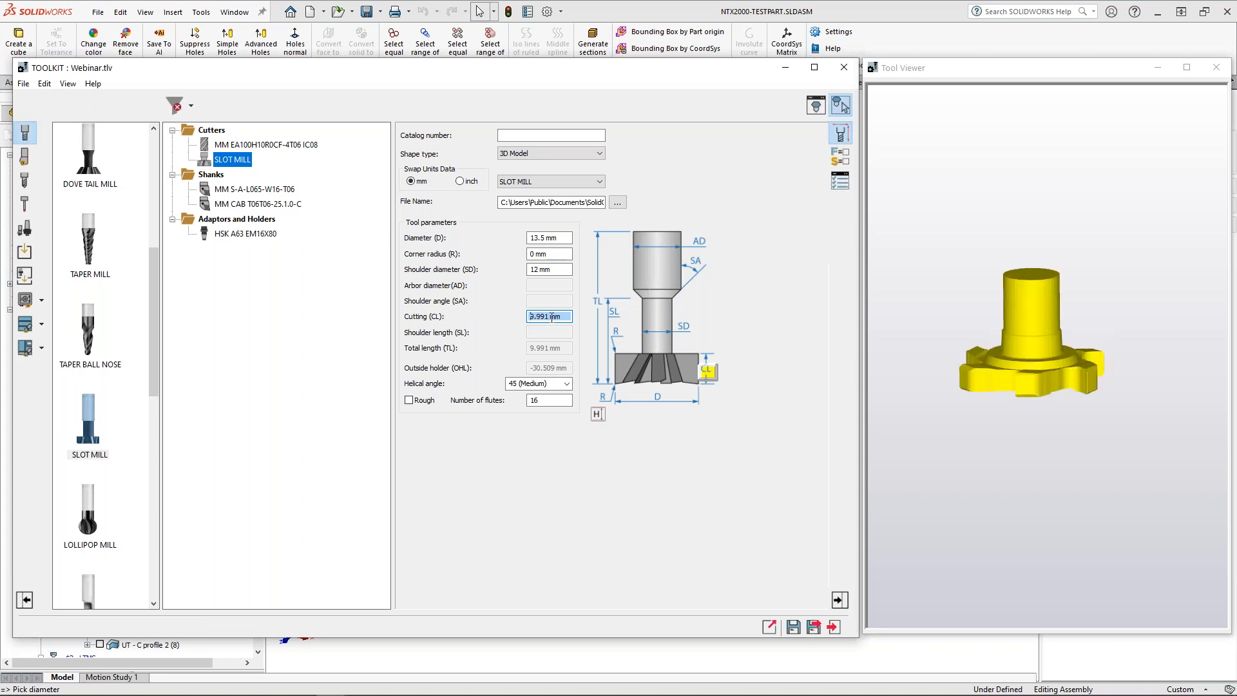
scroll(549, 316, "down", 1)
type("2.5")
left_click(558, 270)
Step: Save the Webinar tool components library and exit it
left_click(1059, 359)
scroll(1060, 358, "down", 2)
mouse_move(1029, 348)
middle_mouse_down()
mouse_move(1041, 328)
mouse_move(1015, 369)
mouse_move(1034, 358)
middle_mouse_up()
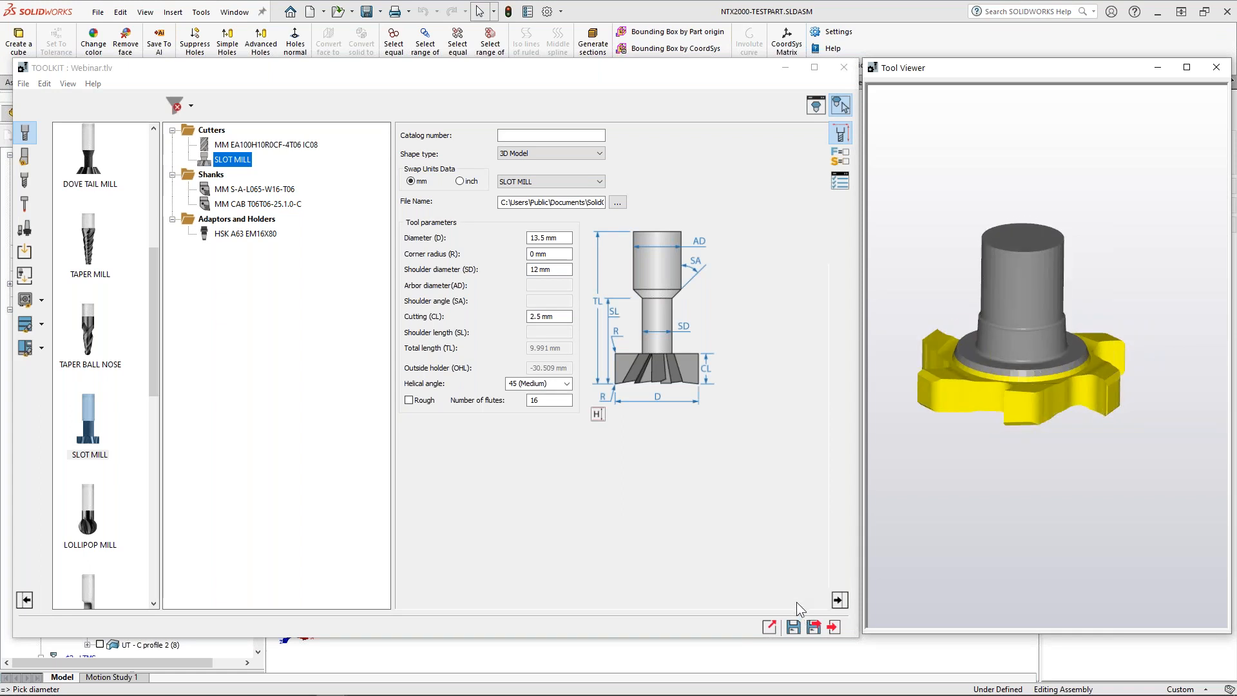
left_click(794, 627)
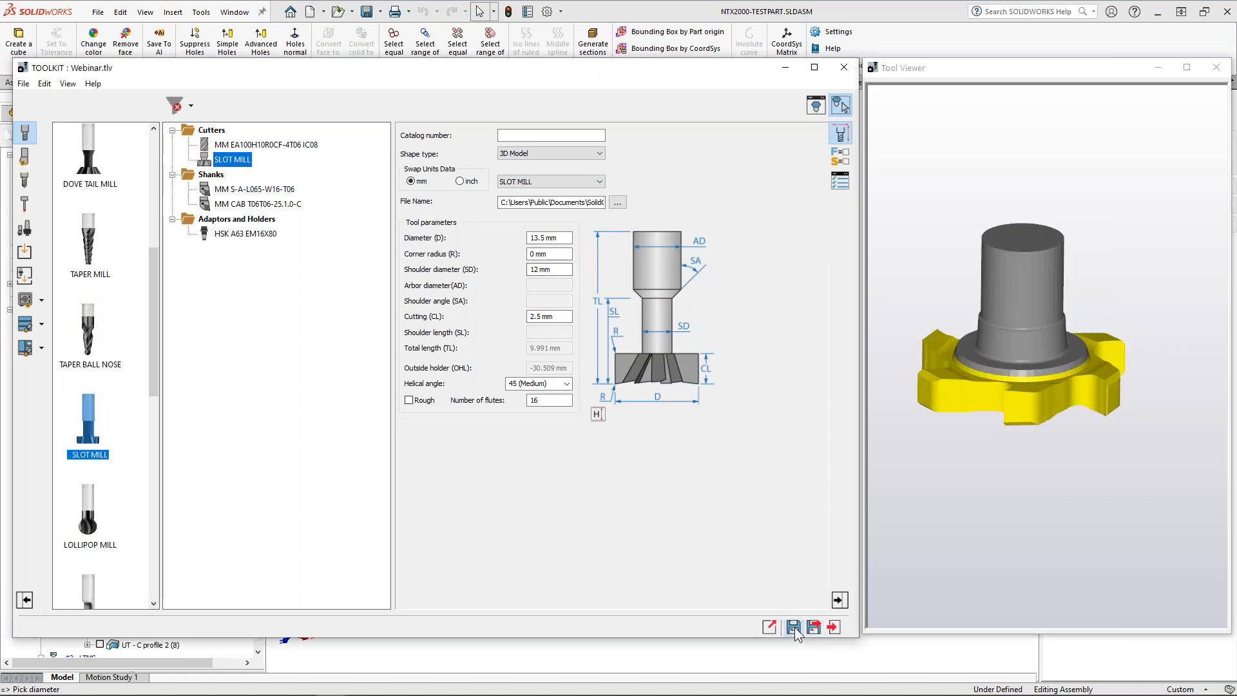
left_click(813, 627)
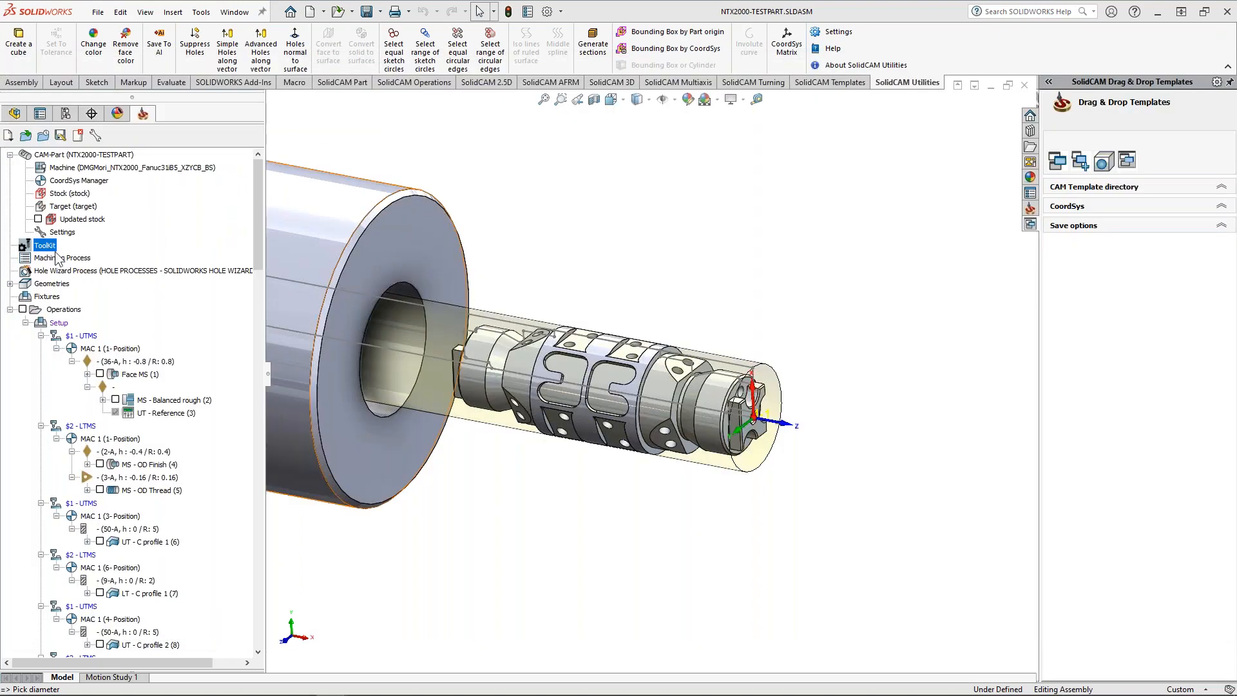
right_click(47, 248)
mouse_move(103, 267)
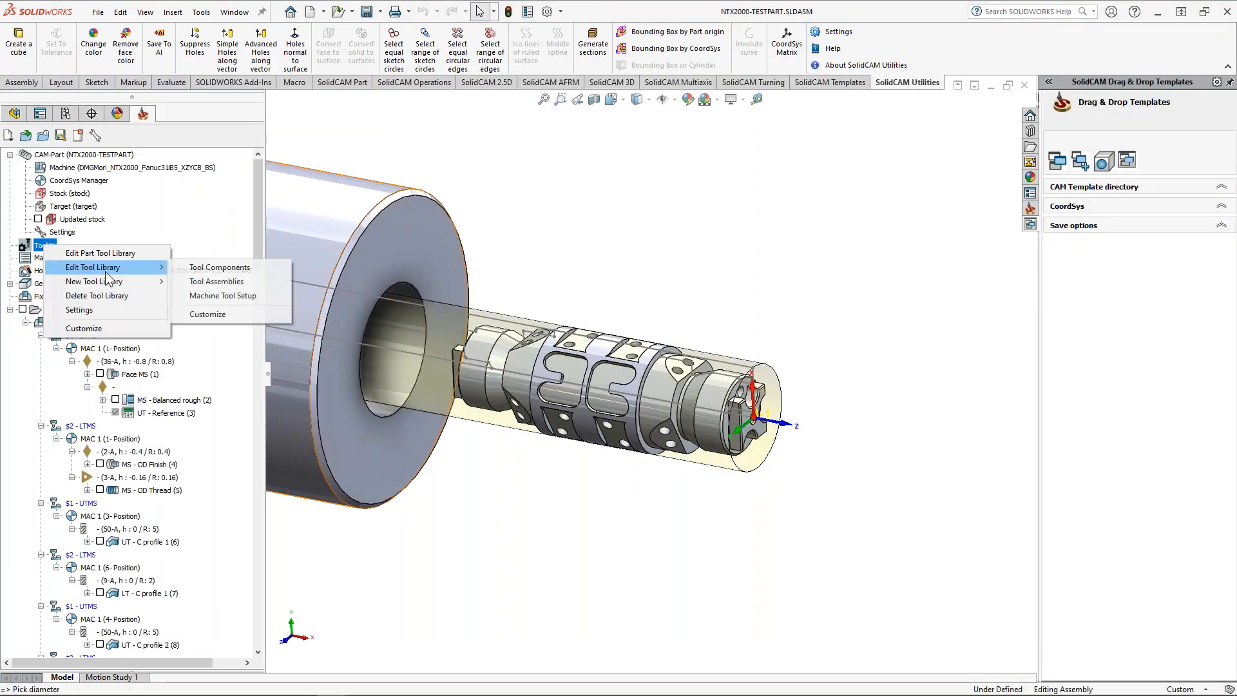
left_click(230, 283)
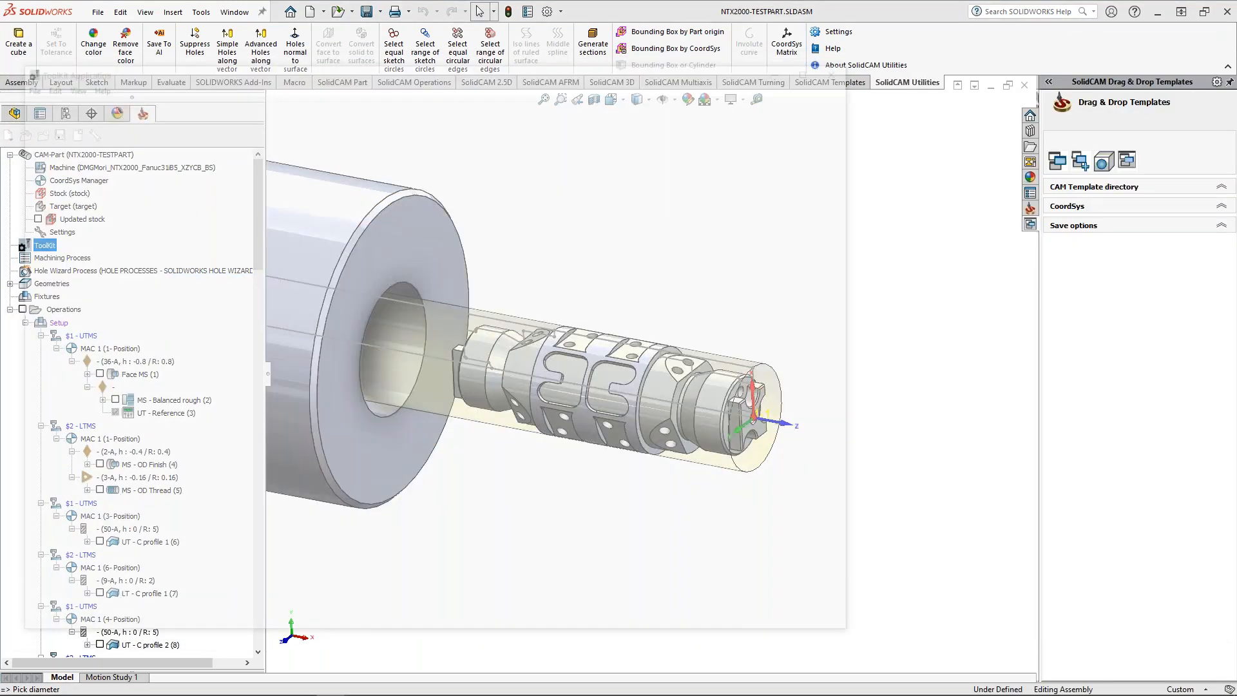
scroll(464, 386, "down", 8)
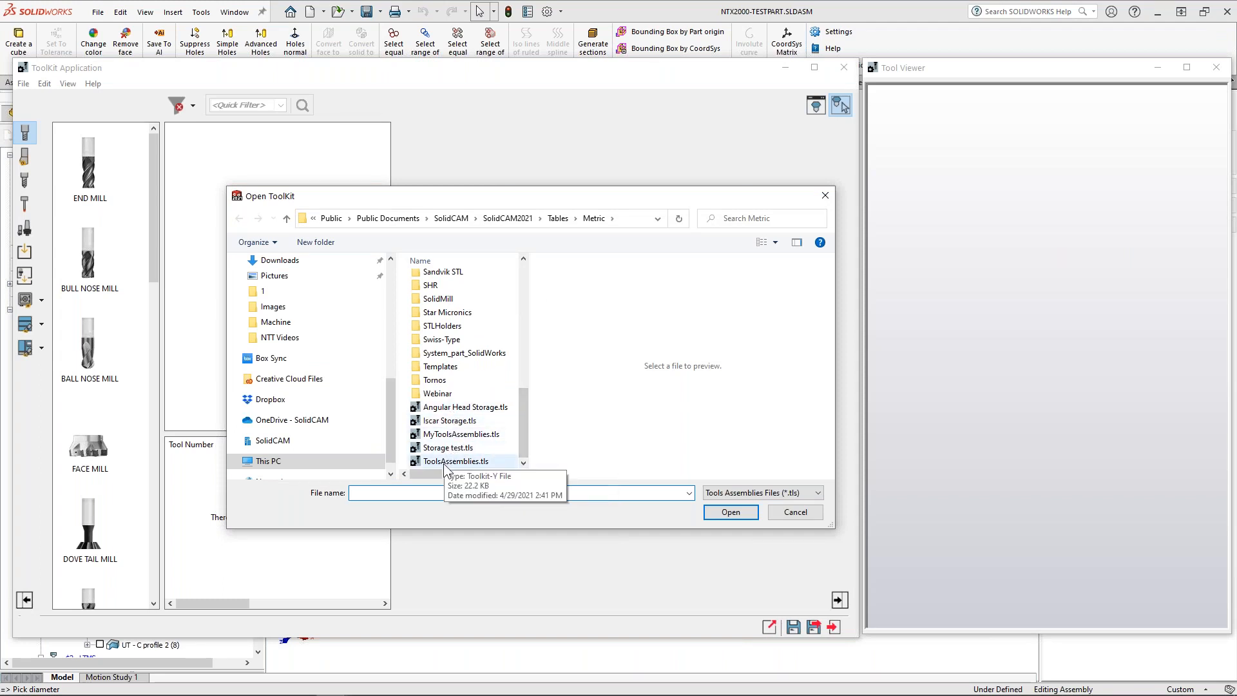
left_click(765, 495)
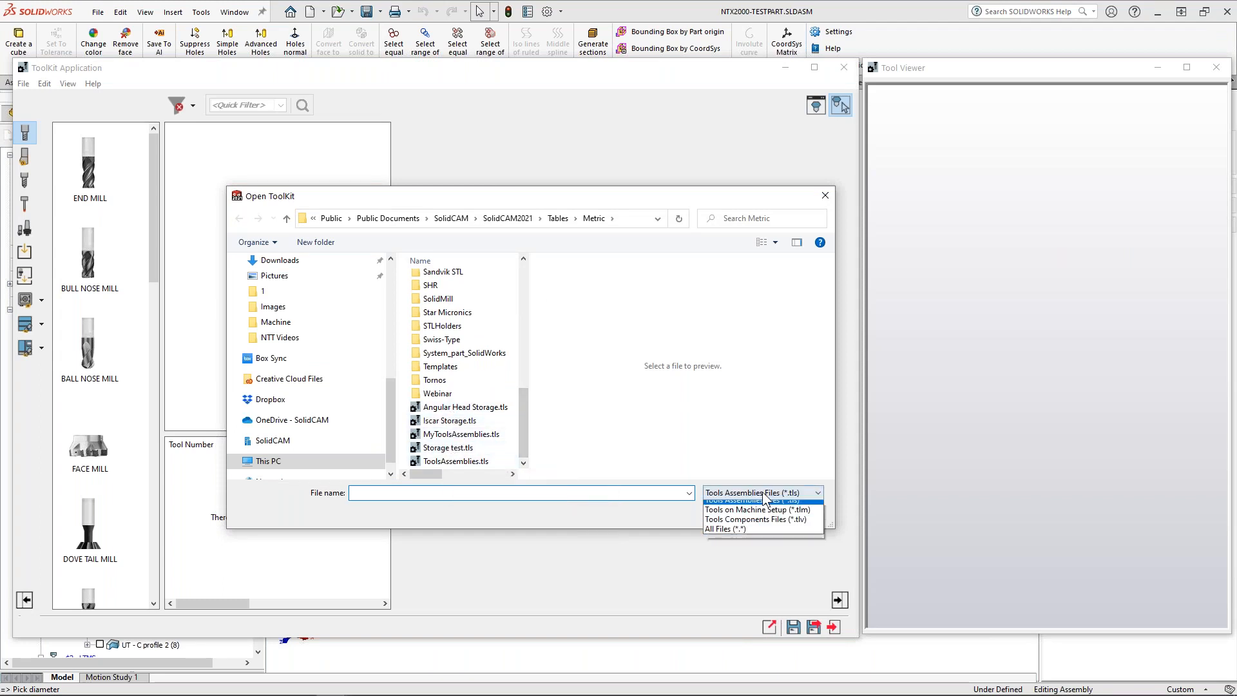
left_click(766, 496)
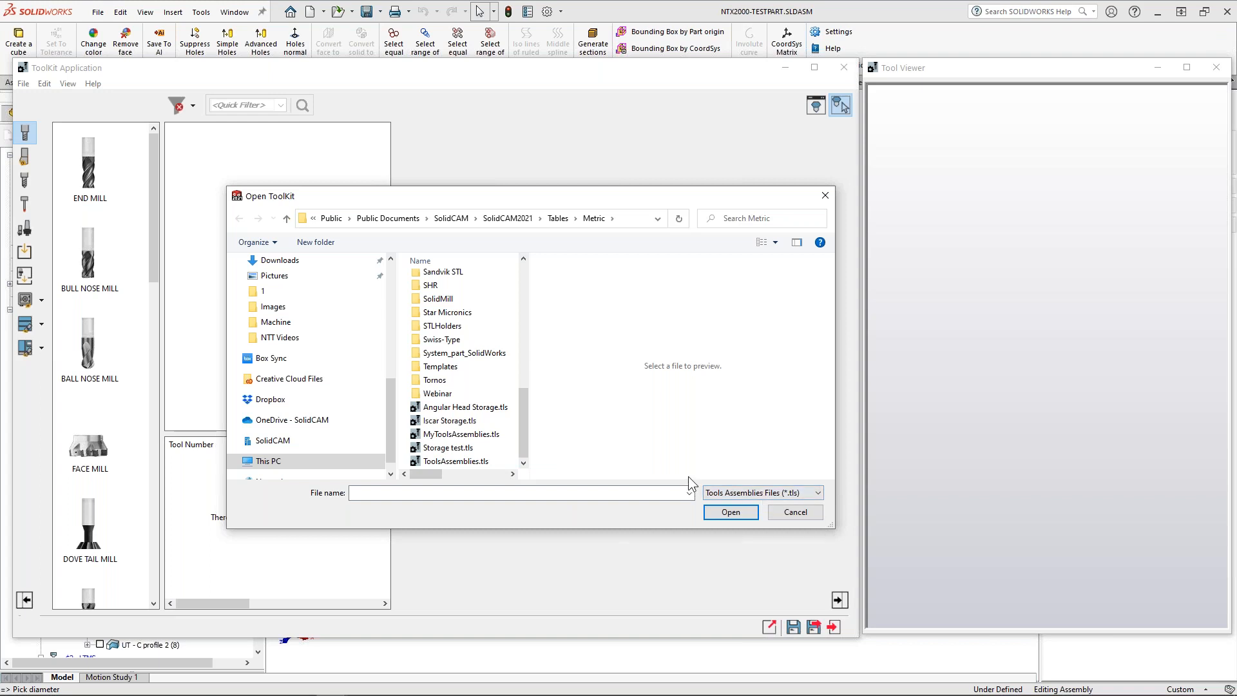
left_click(795, 512)
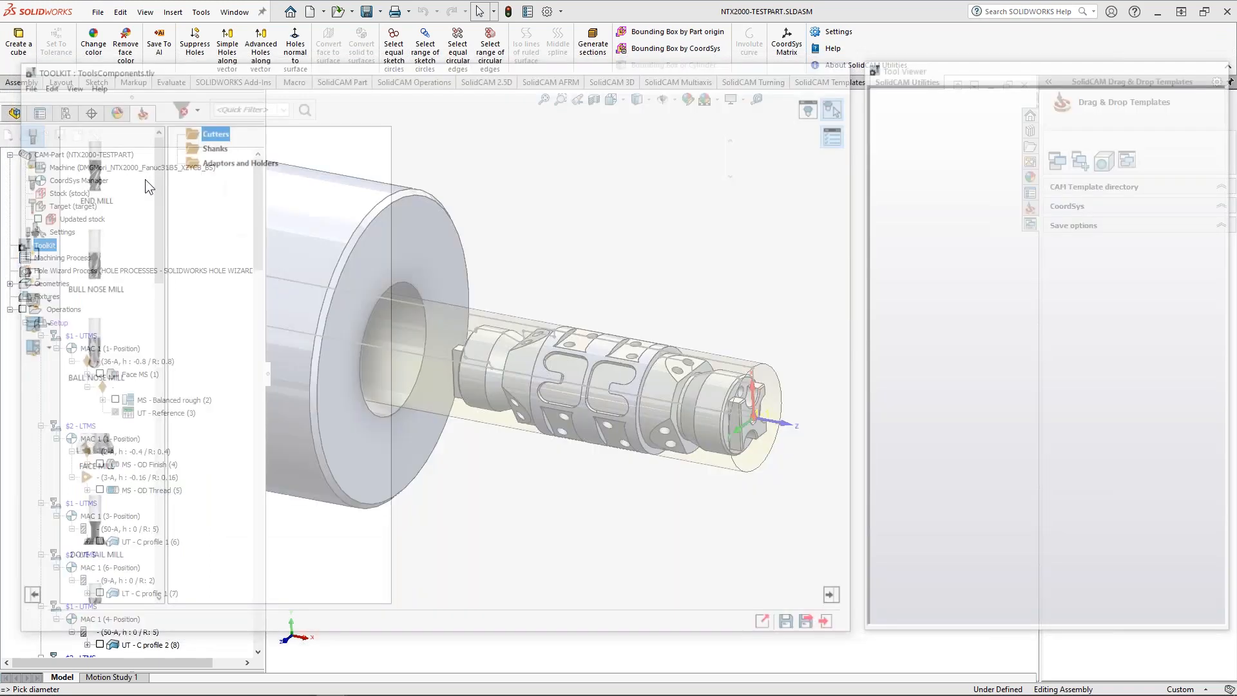
Step: Open the ToolsAssemblies.tls tool assemblies library for editing
right_click(40, 245)
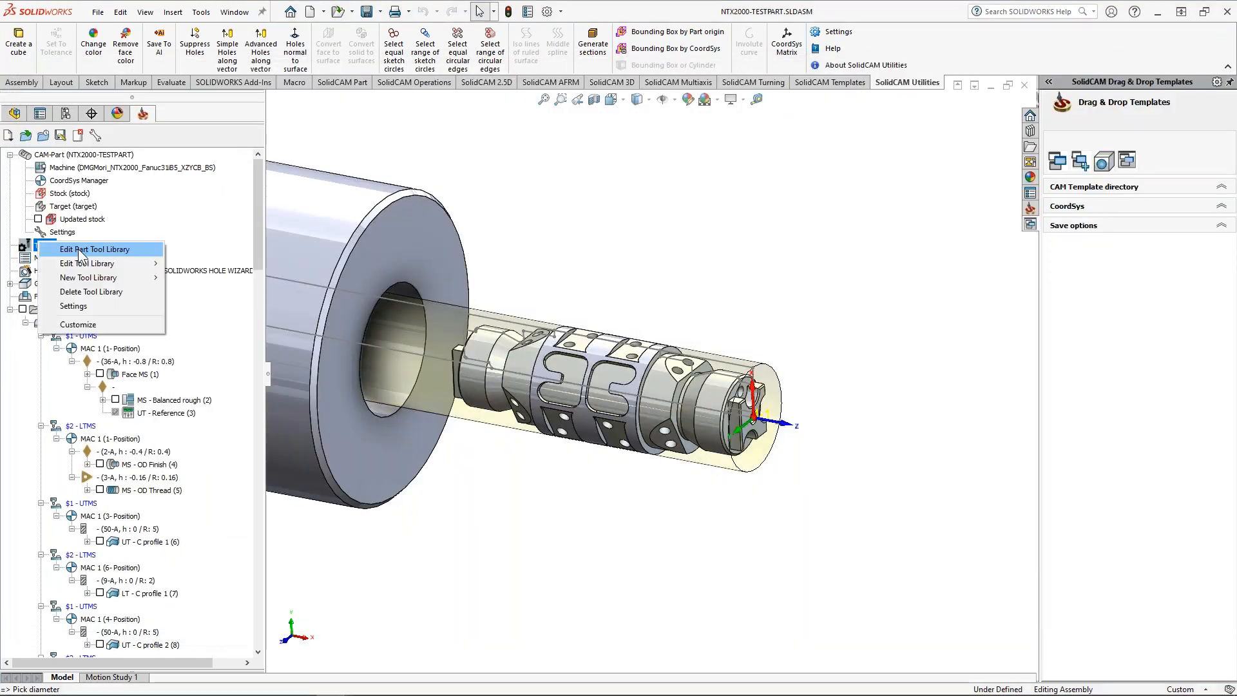
mouse_move(107, 277)
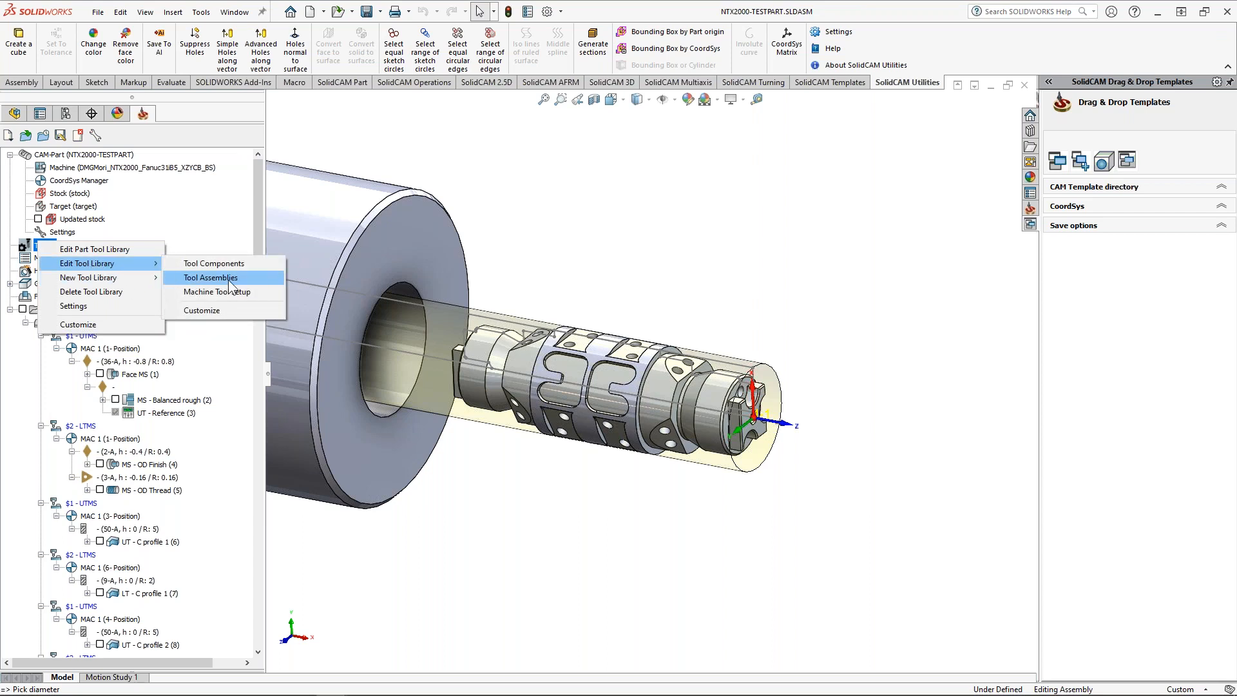
left_click(213, 277)
left_click_drag(523, 313, 525, 429)
left_click(455, 461)
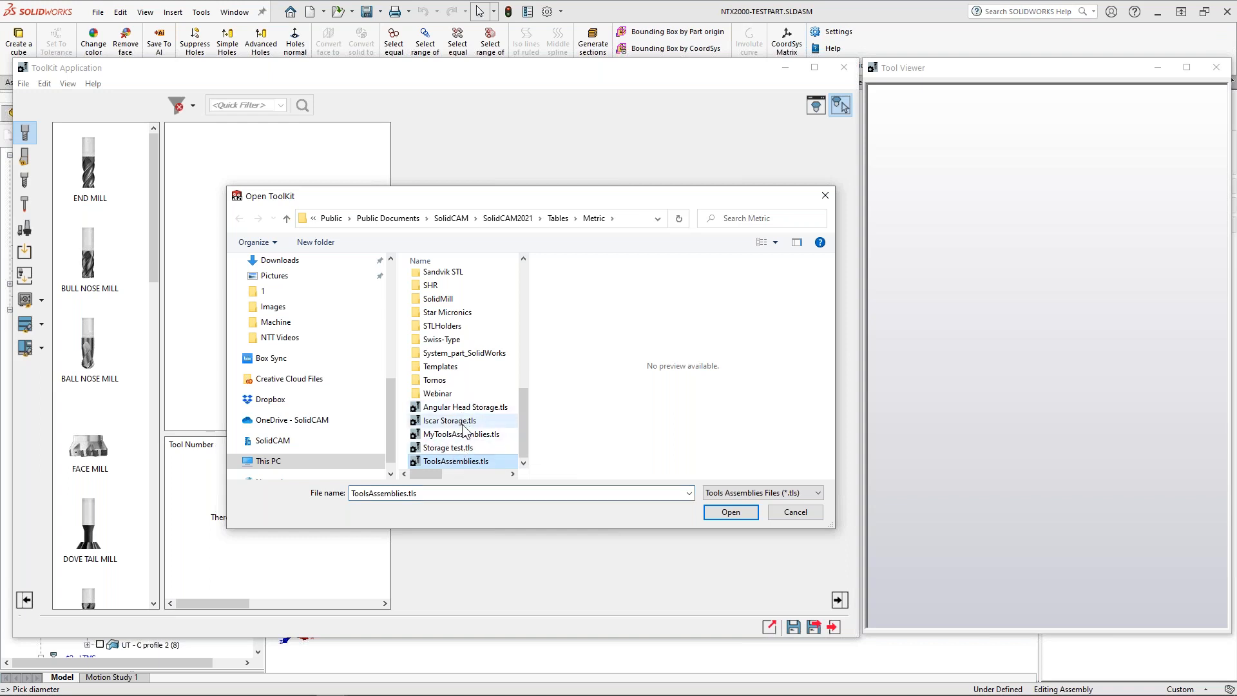
left_click(728, 509)
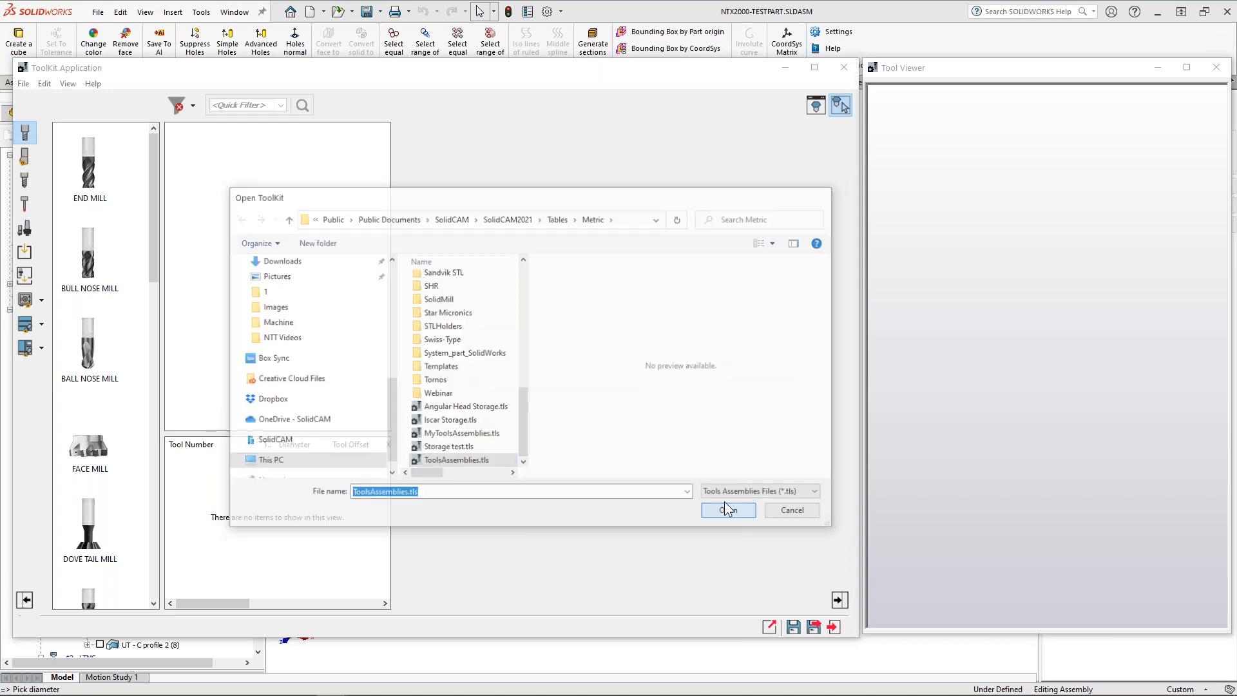
Step: Save a copy of the tool assemblies library as Webinar.tls in the Metric folder
left_click(256, 174)
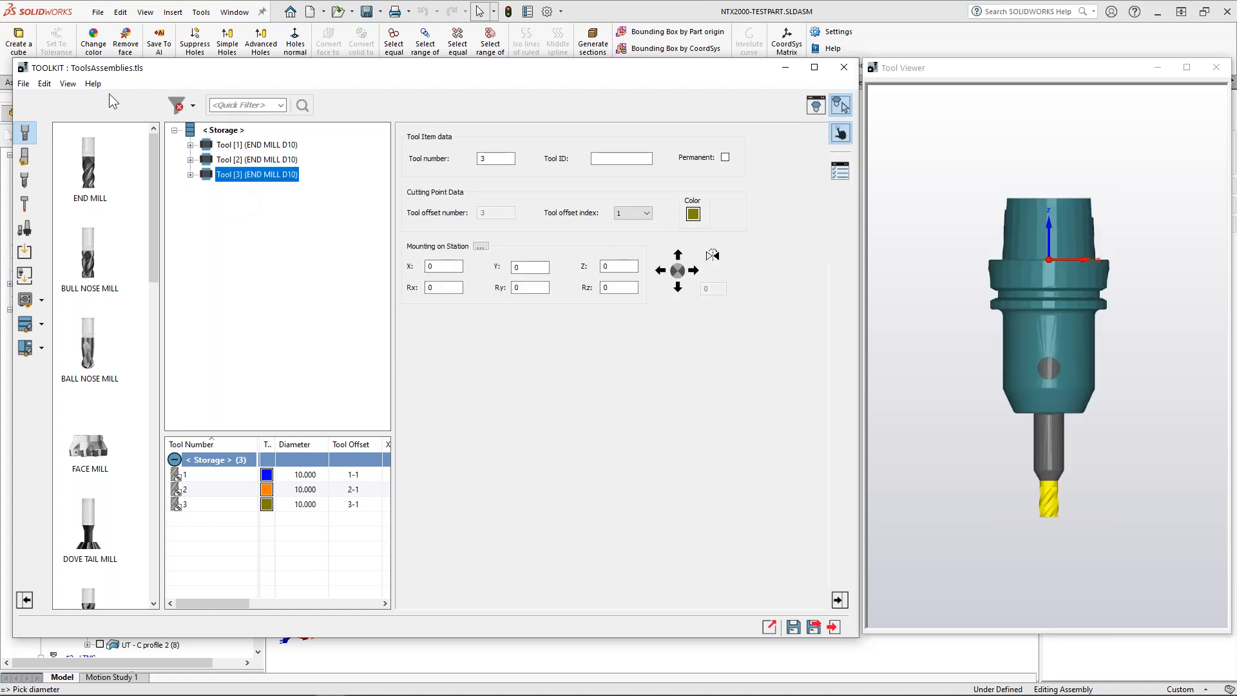
left_click(23, 84)
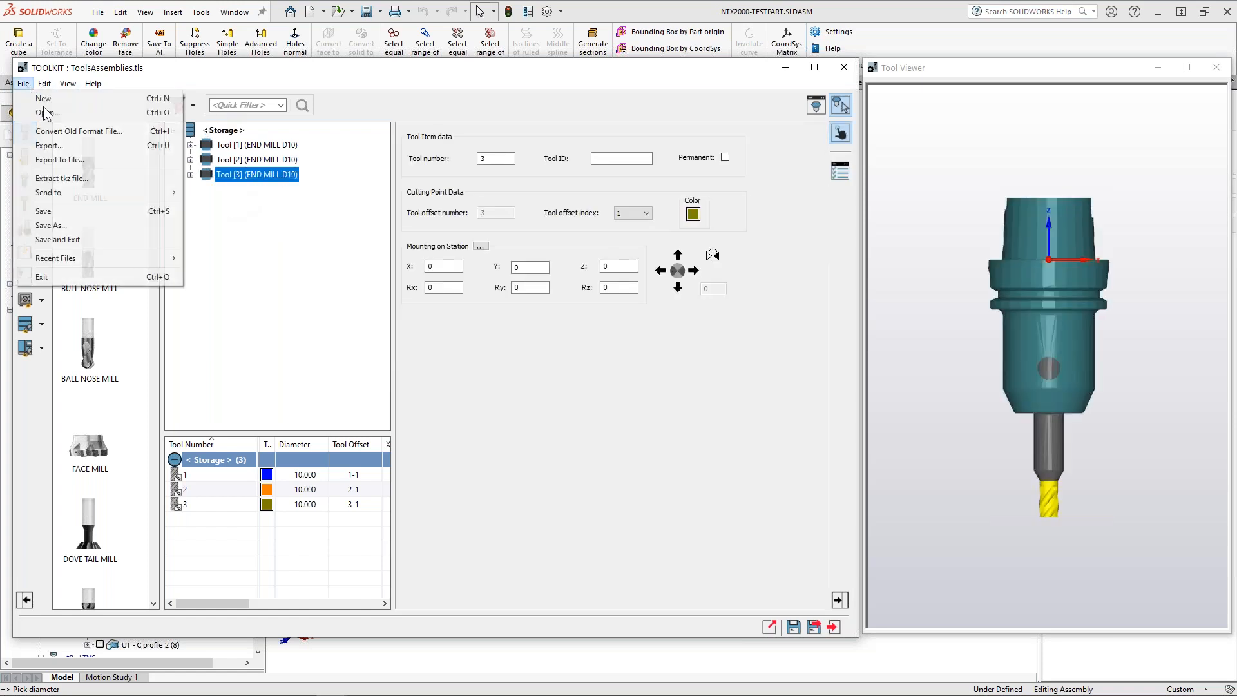
left_click(69, 223)
left_click_drag(365, 444, 240, 431)
type("Webina")
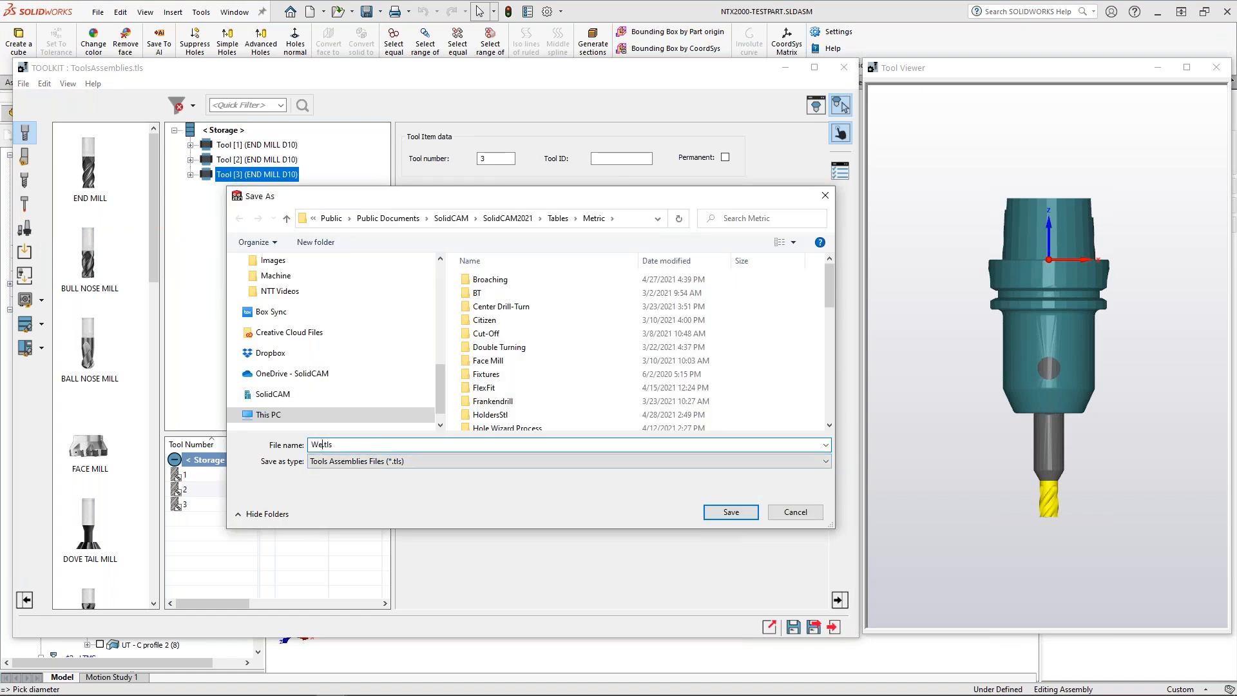
type("r")
left_click(730, 512)
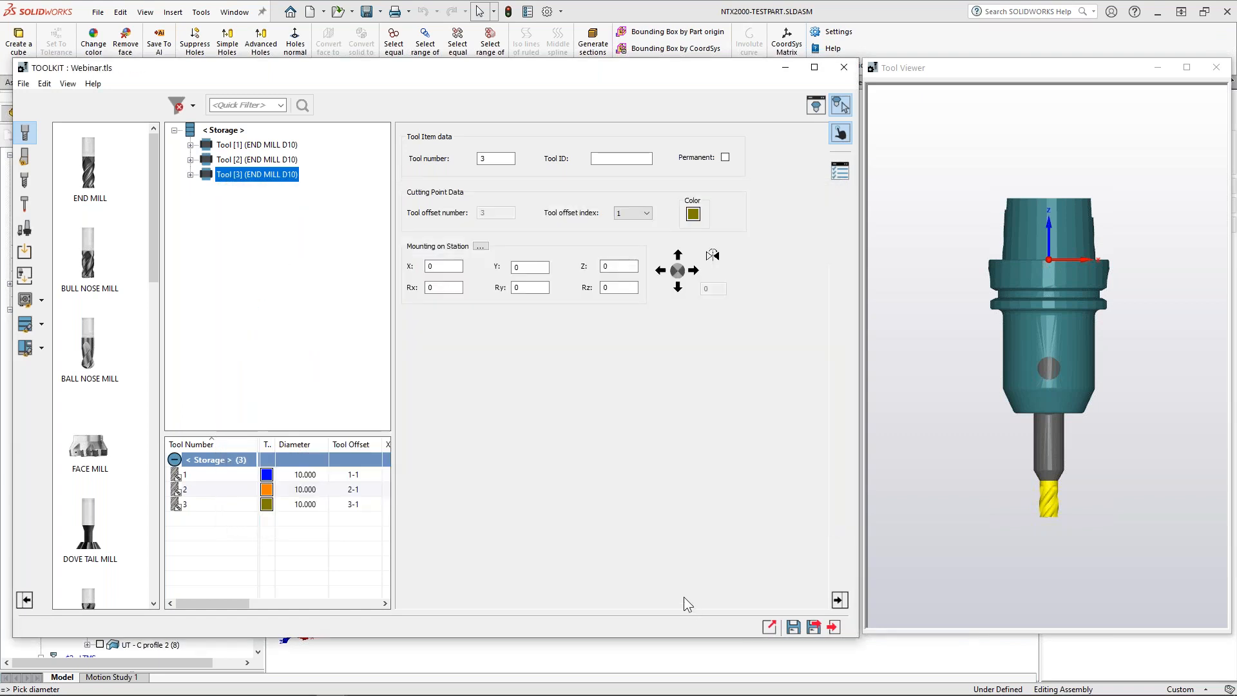
Step: Duplicate the Tool [3] end mill assembly within the storage
right_click(228, 177)
left_click(283, 271)
right_click(219, 180)
left_click(264, 286)
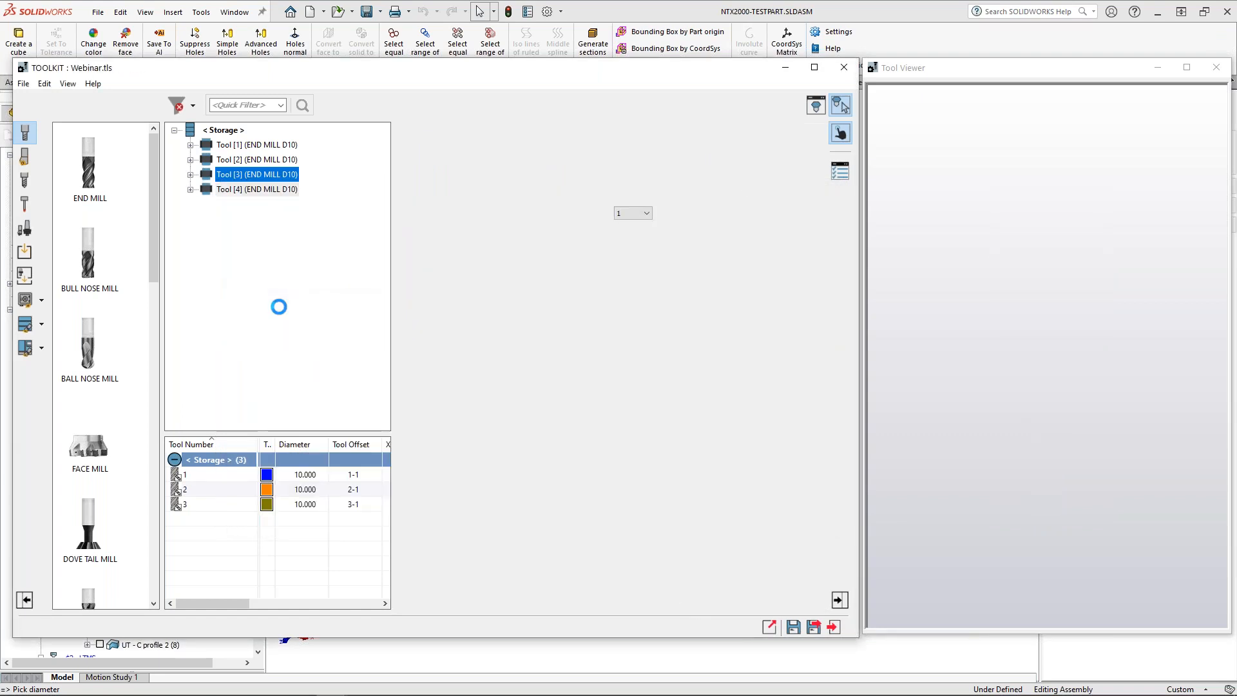
Step: Expand the Tool [4] assembly through its holder, shank and cutter down to the cutting point
left_click(190, 189)
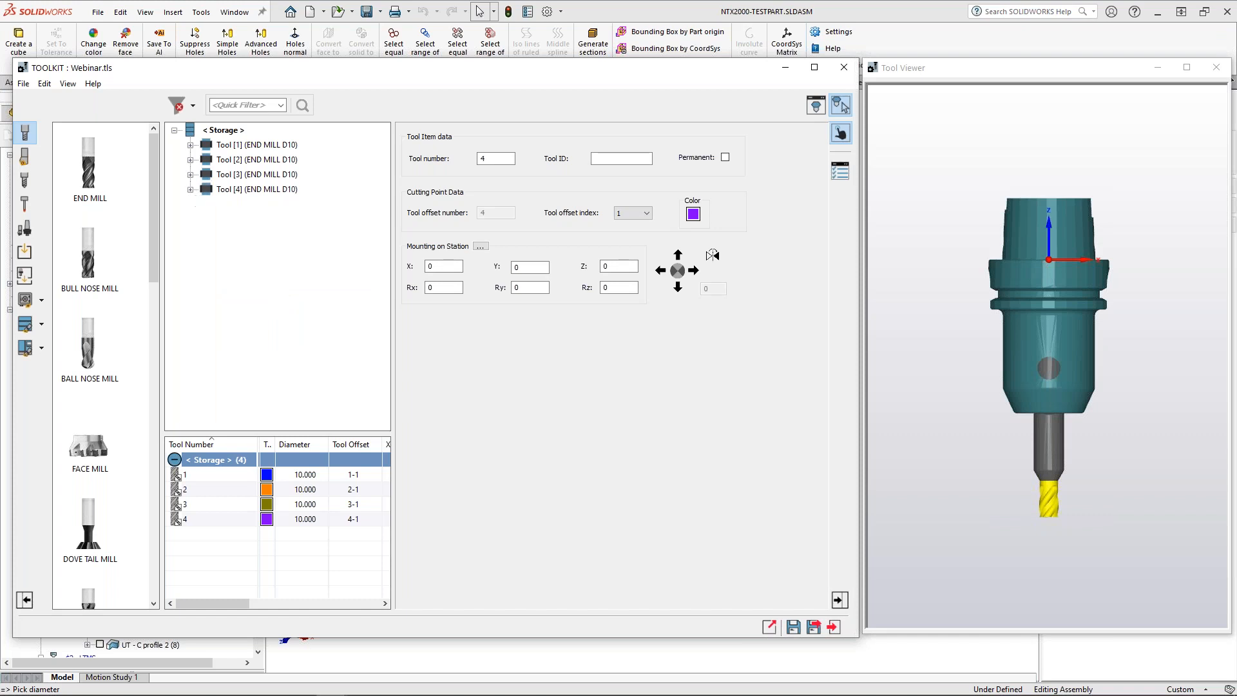
left_click(206, 204)
left_click(223, 219)
left_click(239, 234)
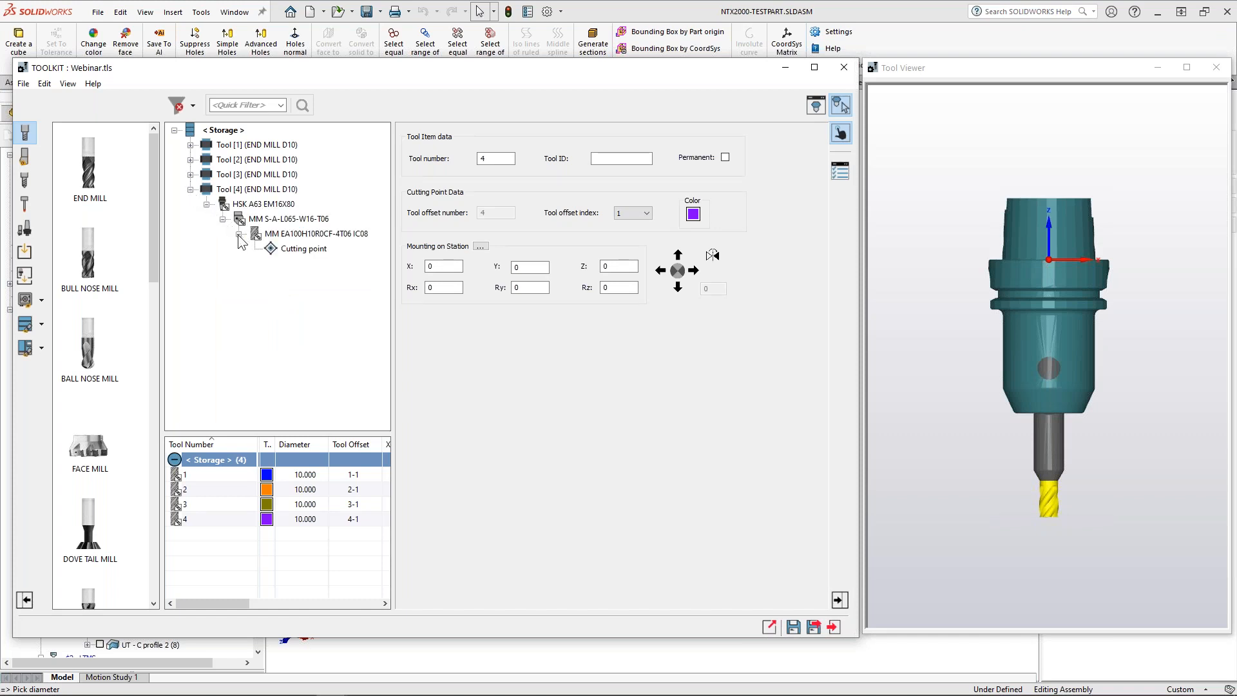
Step: Replace the end mill cutter in the Tool [4] assembly with the SLOT MILL from the Webinar.tlv component library
left_click(296, 235)
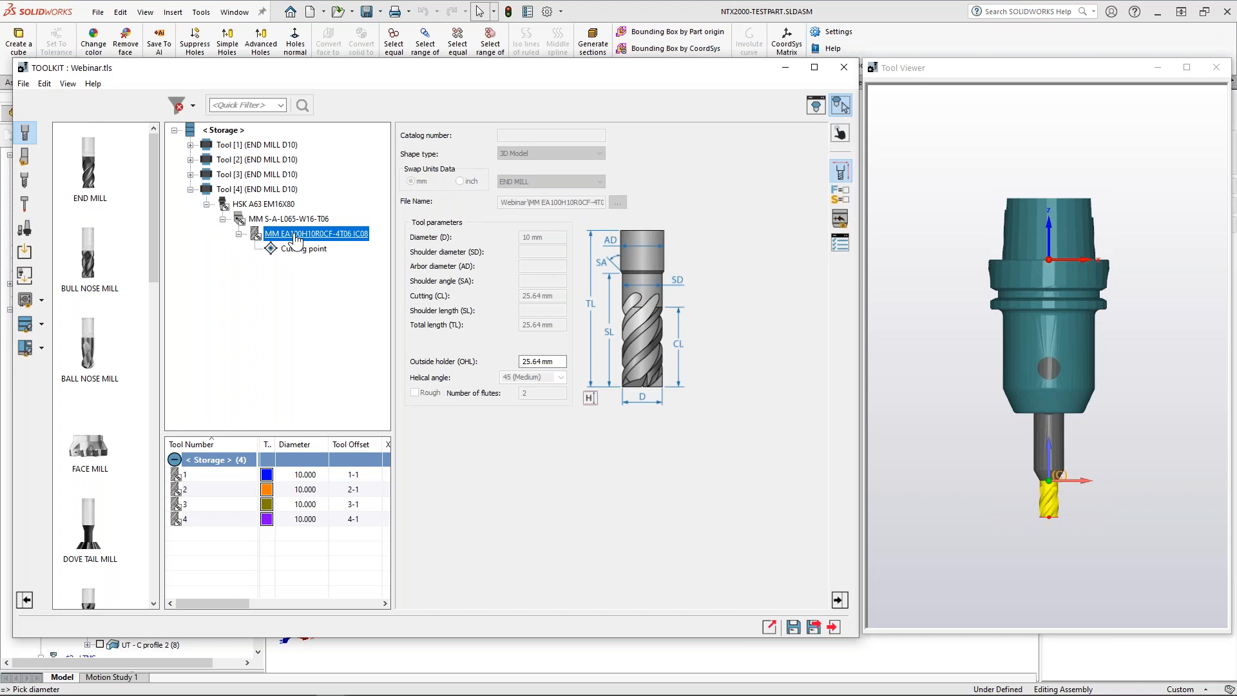
right_click(296, 237)
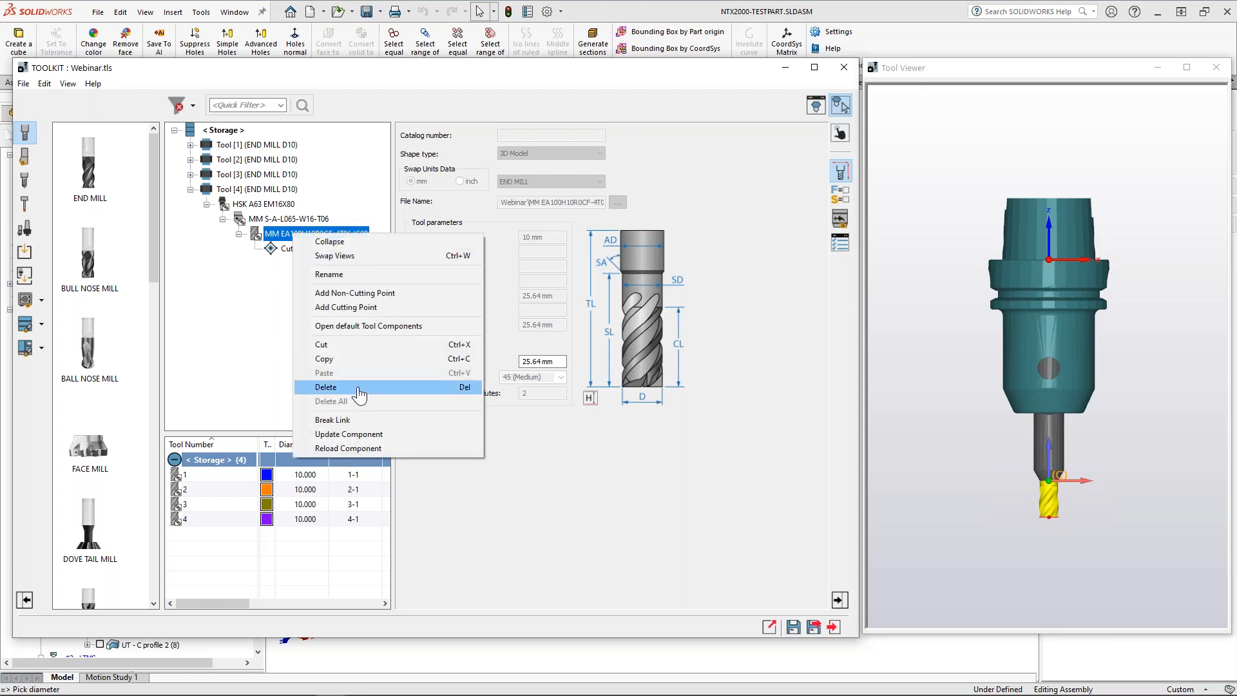
left_click(267, 295)
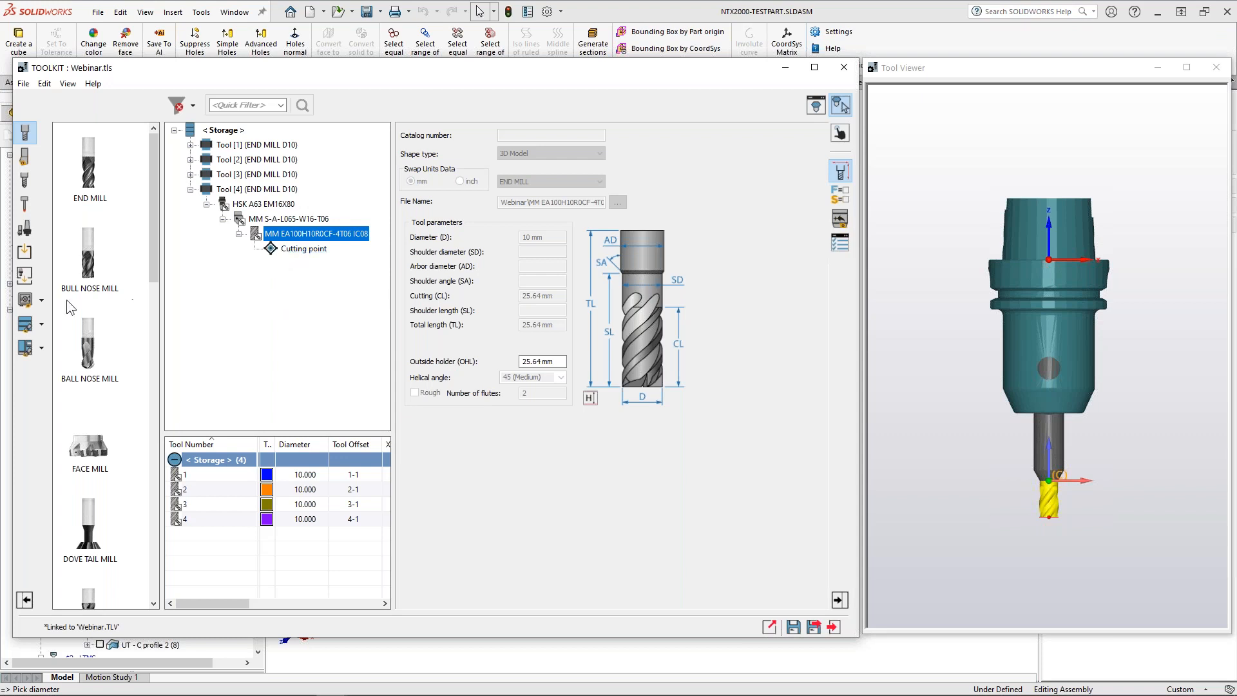
left_click(25, 301)
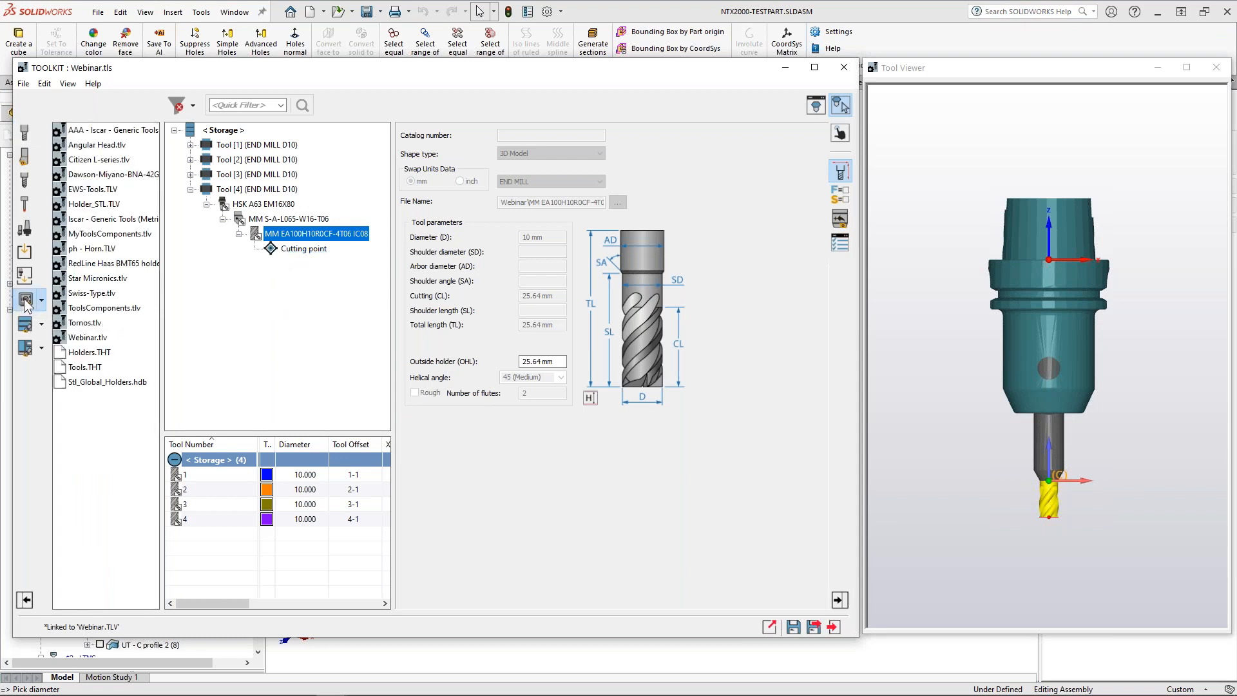
double_click(84, 337)
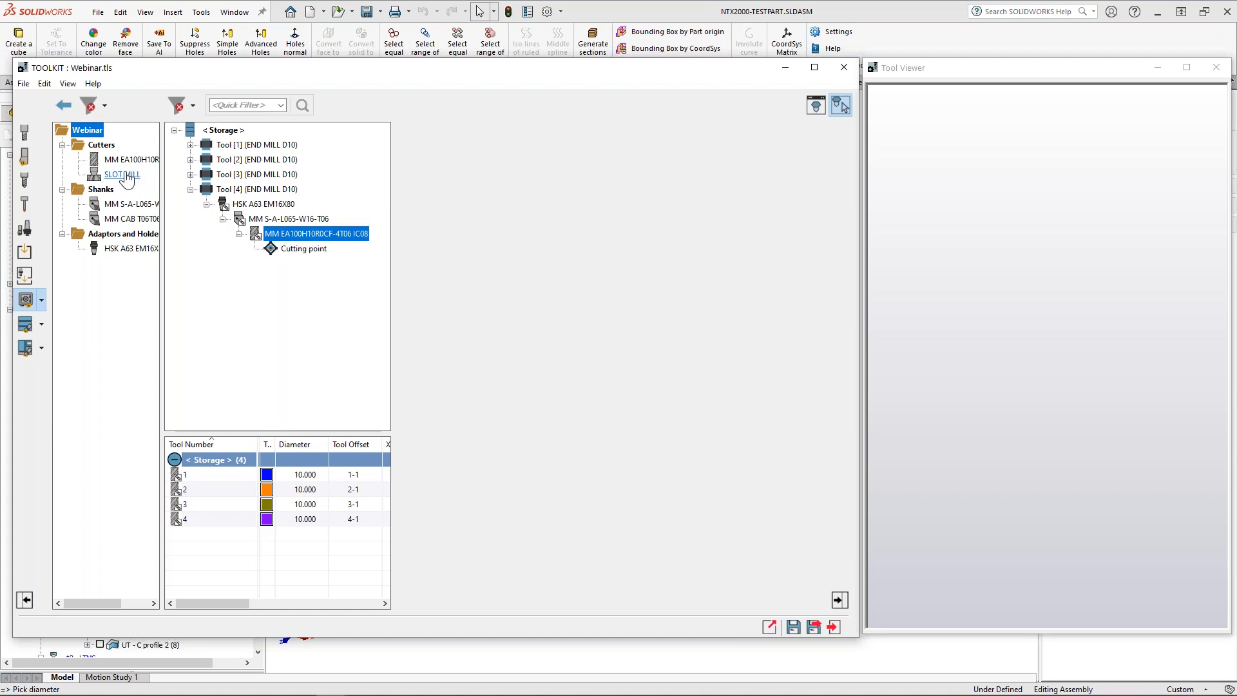
left_click_drag(126, 175, 284, 239)
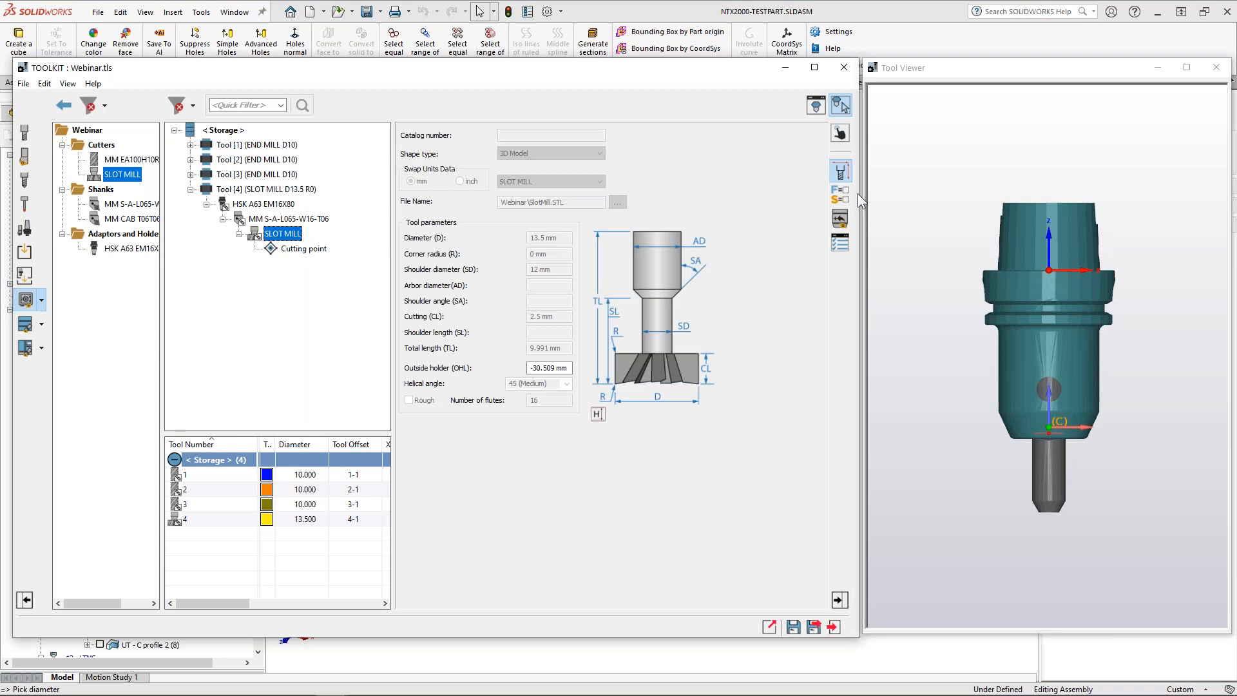
Step: Open the slot mill's mounting parameters and set its mounting Z offset to 0
left_click(840, 218)
left_click_drag(622, 169, 595, 170)
type("0")
left_click(965, 387)
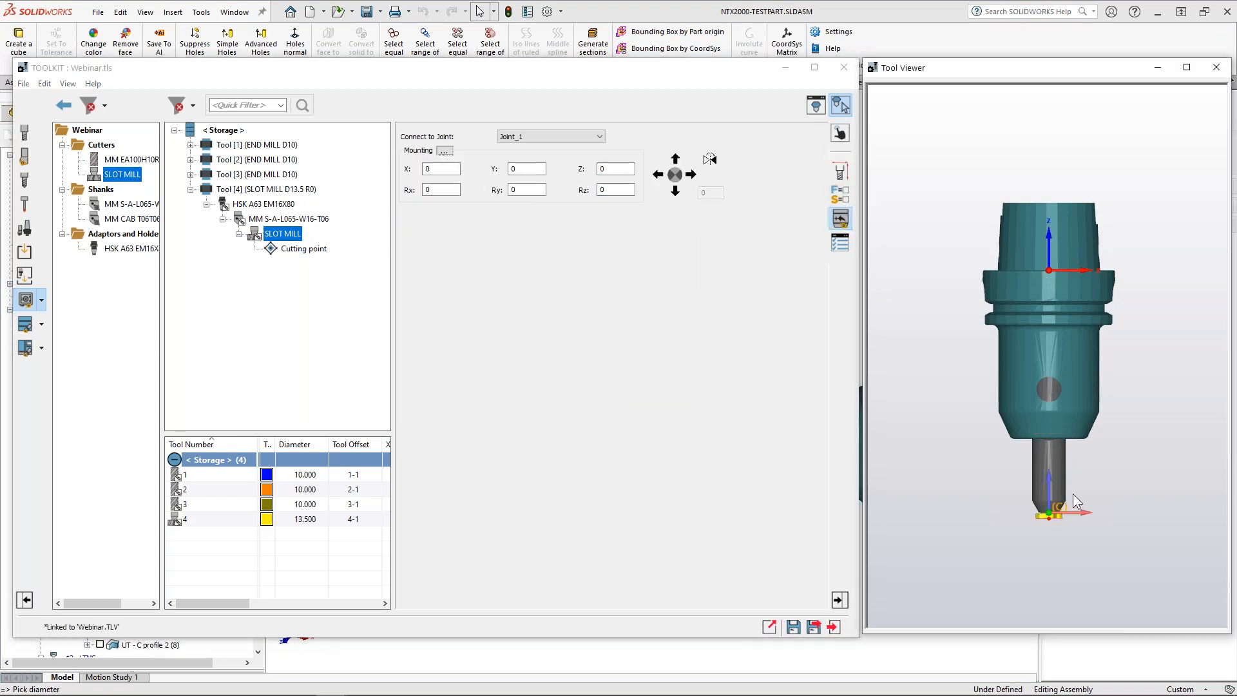
scroll(1022, 427, "up", 5)
left_click(628, 190)
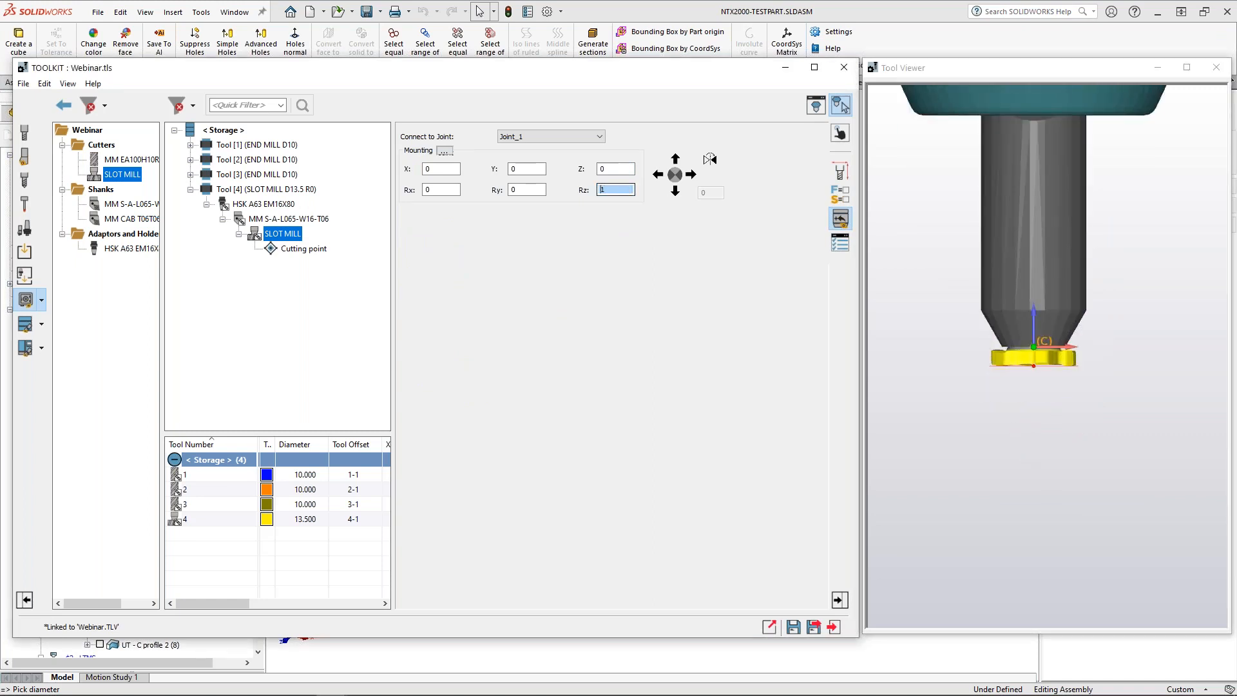
Step: Try a mounting Z offset of 5 for the slot mill
left_click_drag(624, 170, 582, 170)
type("5")
left_click(612, 190)
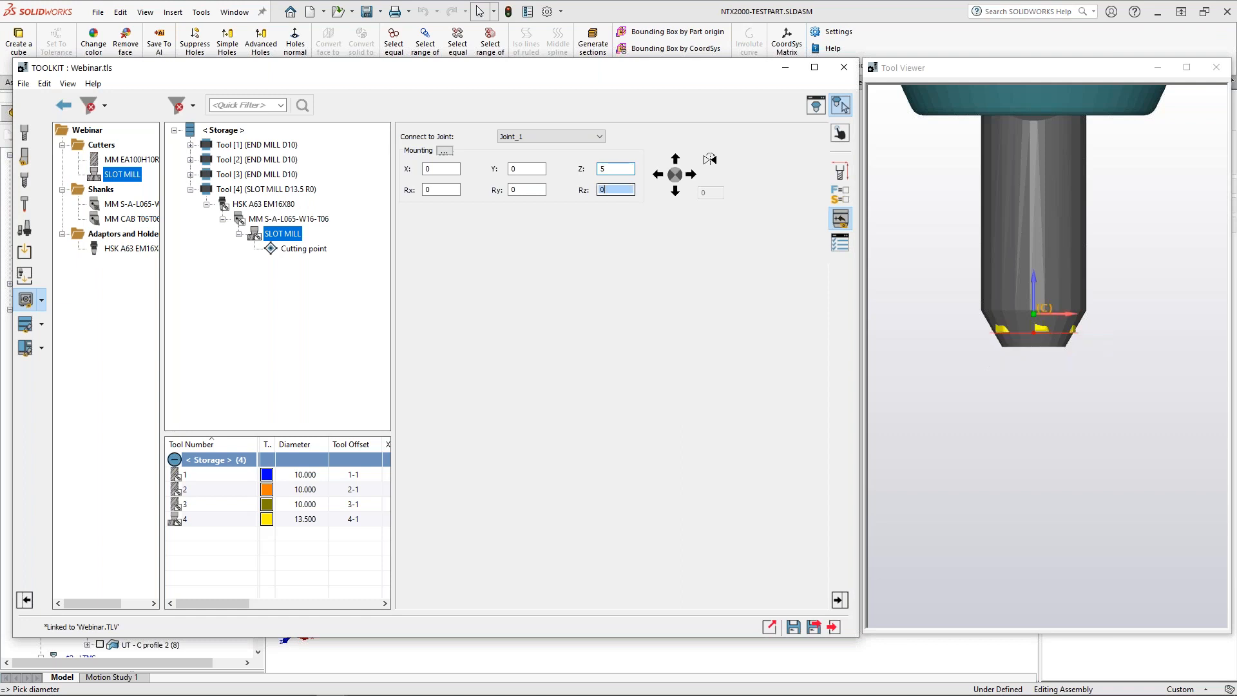
Step: Set the slot mill's mounting Z offset to -2 and check its fit on the shank
left_click(600, 168)
left_click(992, 445)
left_click(604, 169)
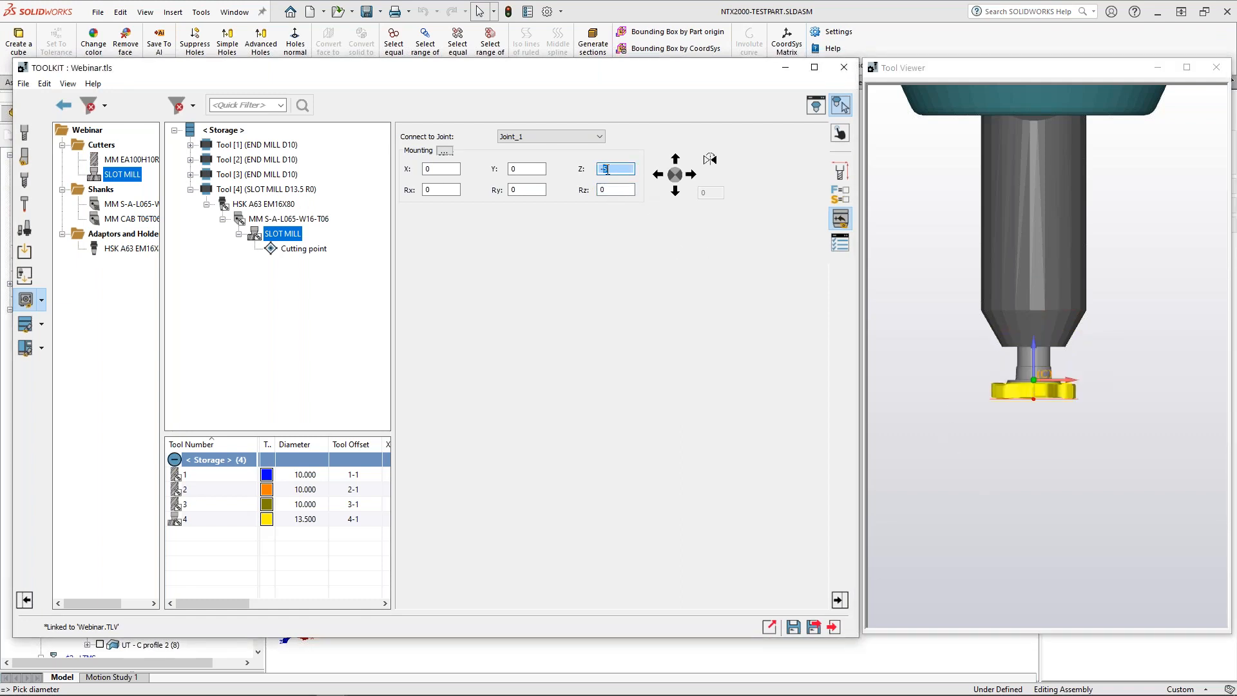
left_click(611, 188)
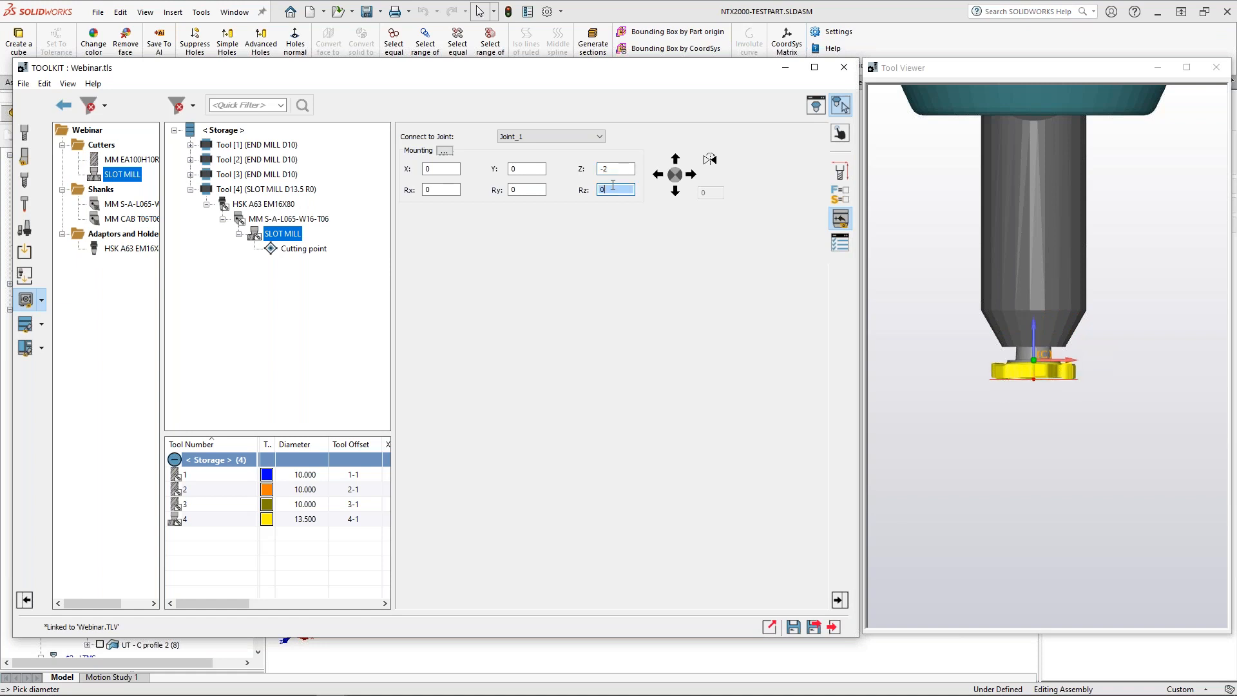
scroll(1027, 365, "down", 3)
middle_click_drag(988, 407, 970, 491)
scroll(1014, 388, "up", 3)
middle_click_drag(970, 490, 993, 447)
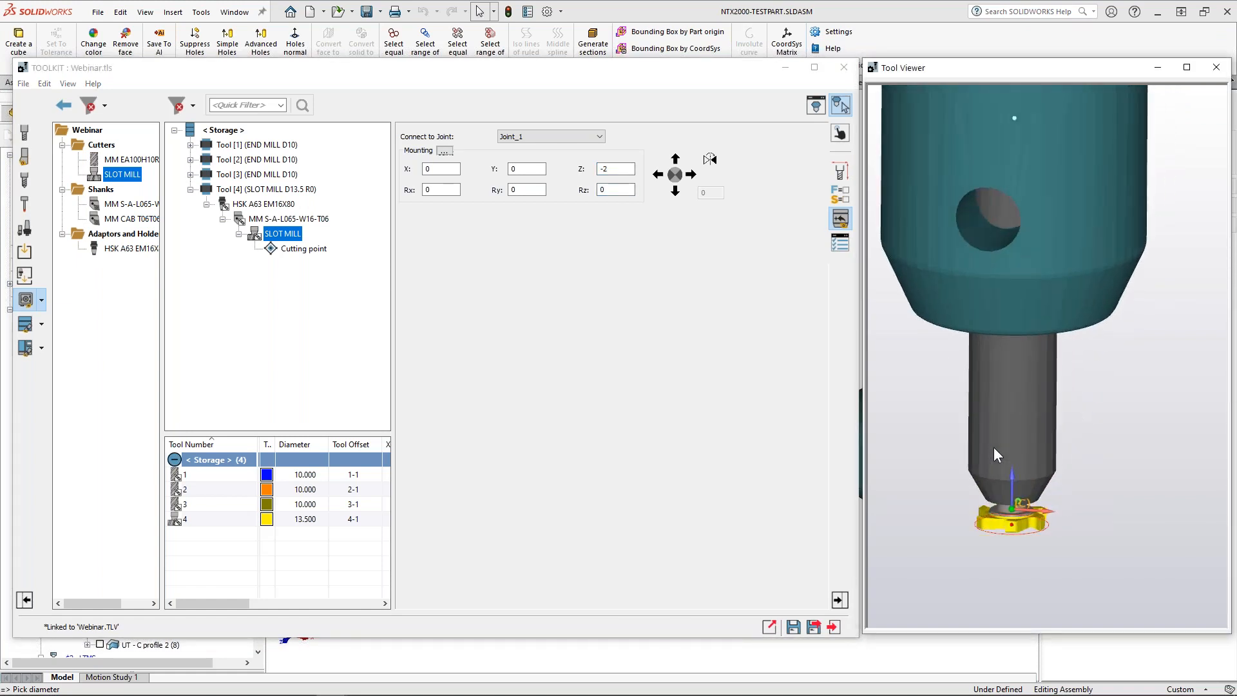
middle_click_drag(1018, 526, 1021, 494)
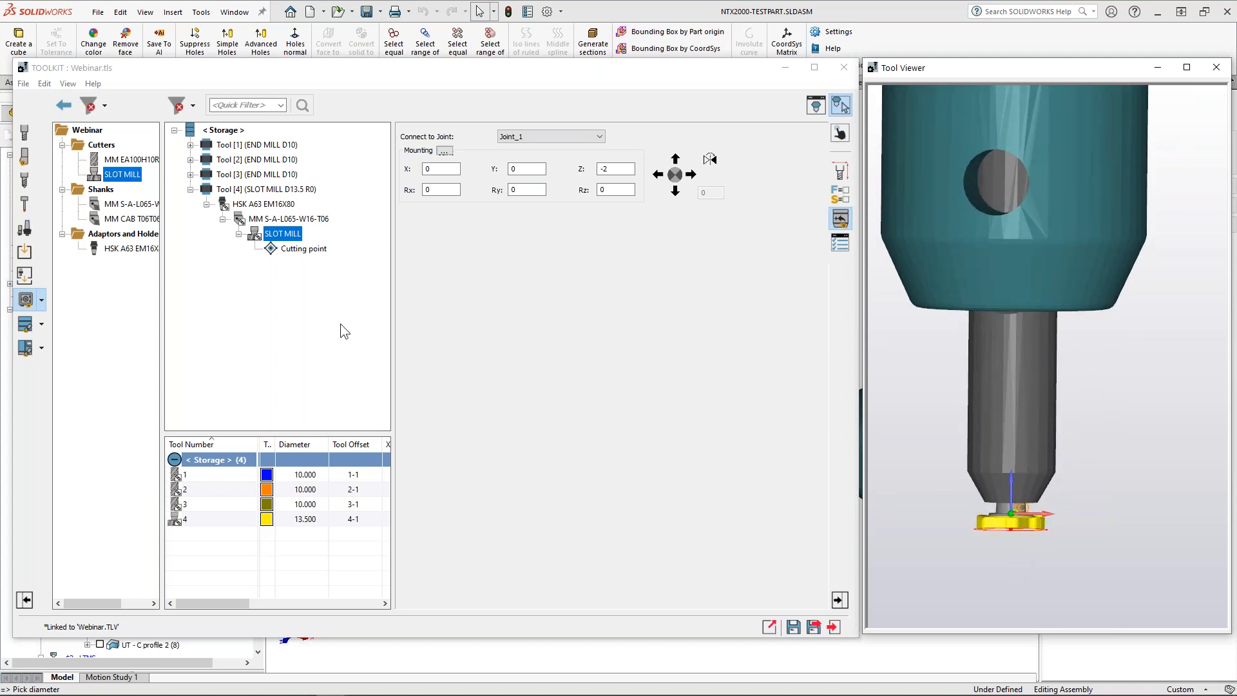
left_click(190, 174)
left_click(207, 190)
left_click(222, 204)
left_click_drag(239, 206, 238, 205)
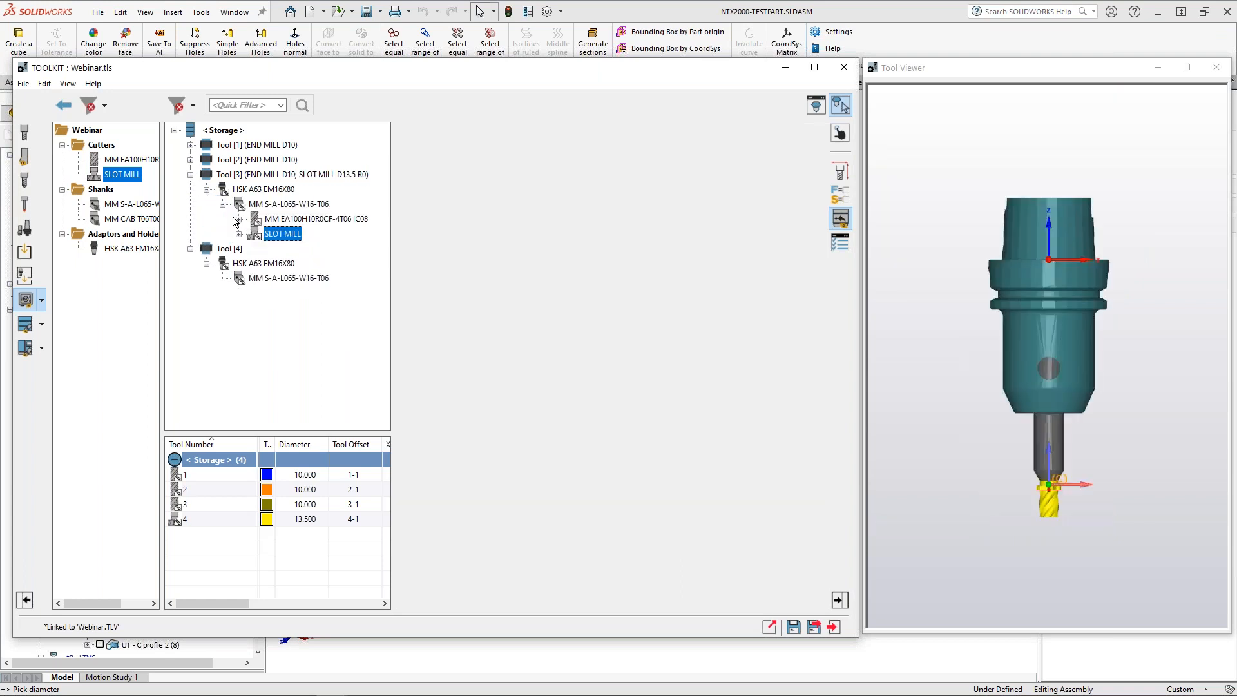
left_click(45, 83)
left_click(64, 99)
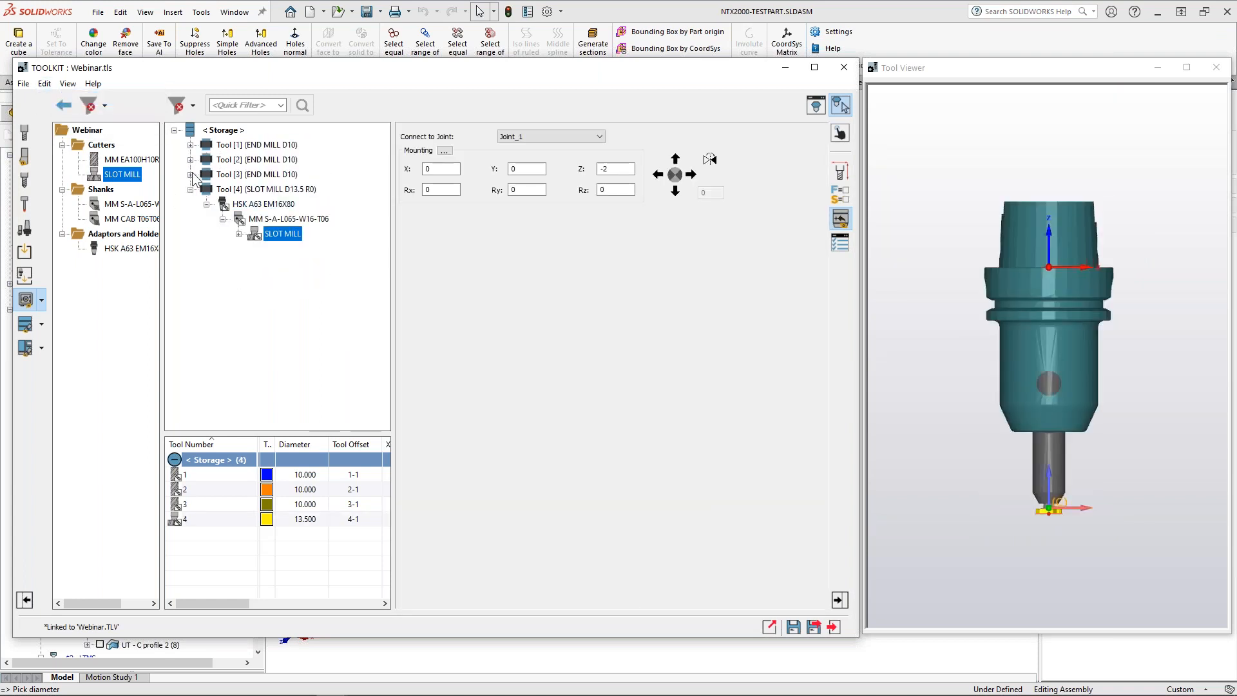
Step: Expand the Tool [3] assembly through its holder and shank down to the end mill cutter
left_click(206, 189)
left_click(257, 175)
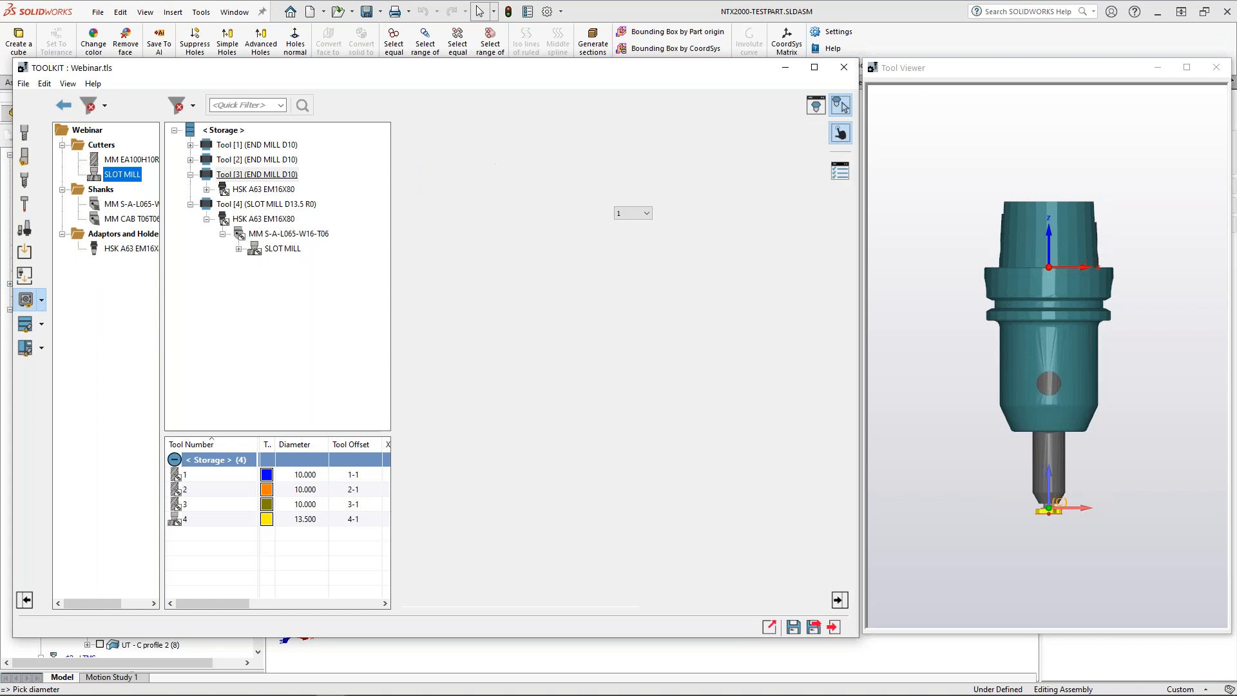
double_click(260, 188)
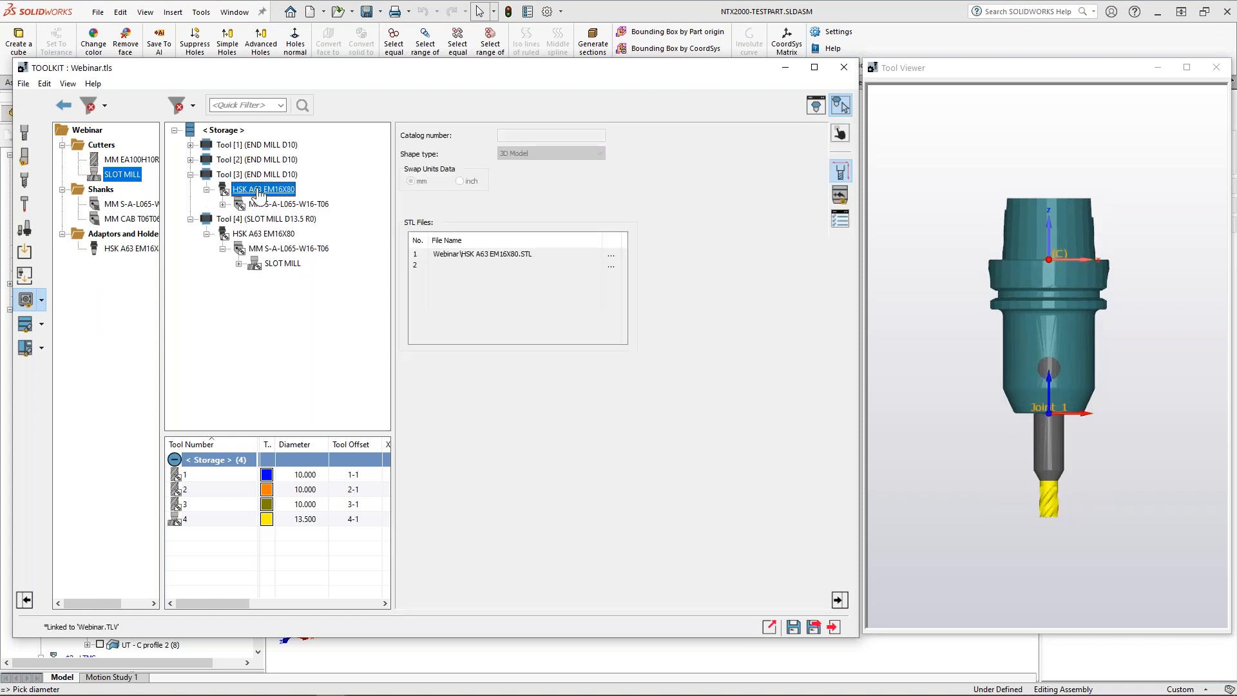
double_click(273, 204)
left_click(273, 220)
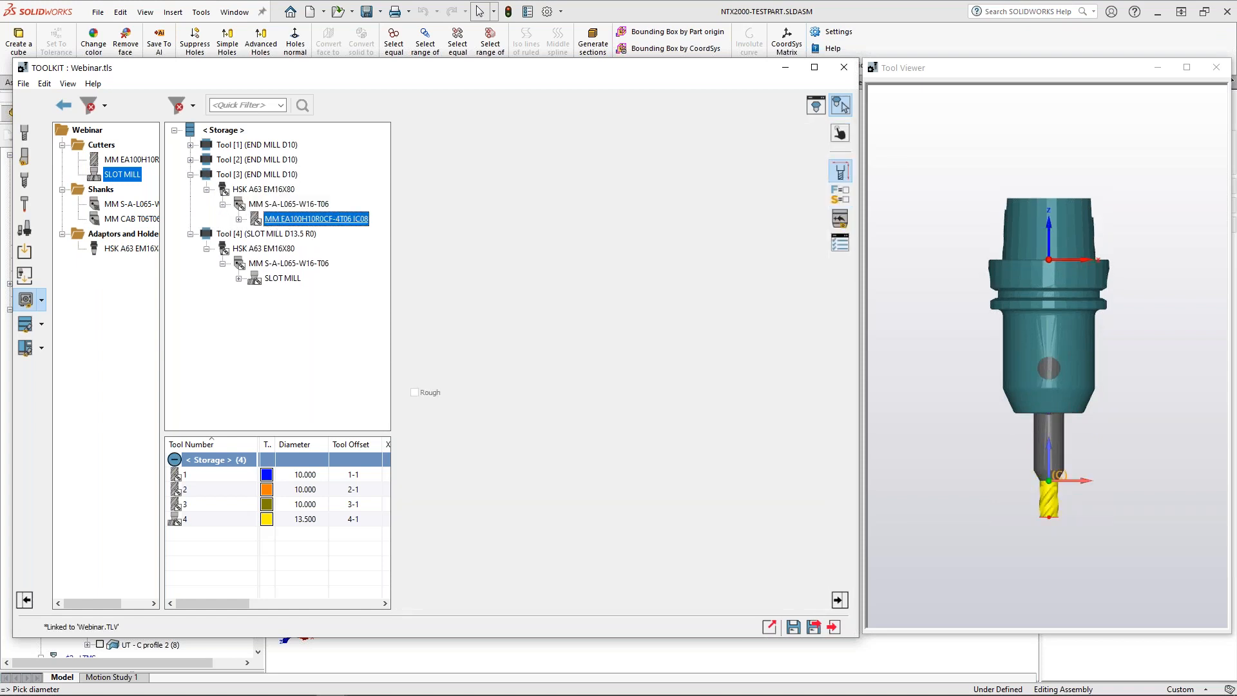
Step: Copy the MM CAB T06T06-25.1.0-C shank from Tool [2] and paste it under Tool [4]'s MM S-A-L065-W16-T06 shank
left_click(191, 160)
double_click(259, 174)
double_click(263, 189)
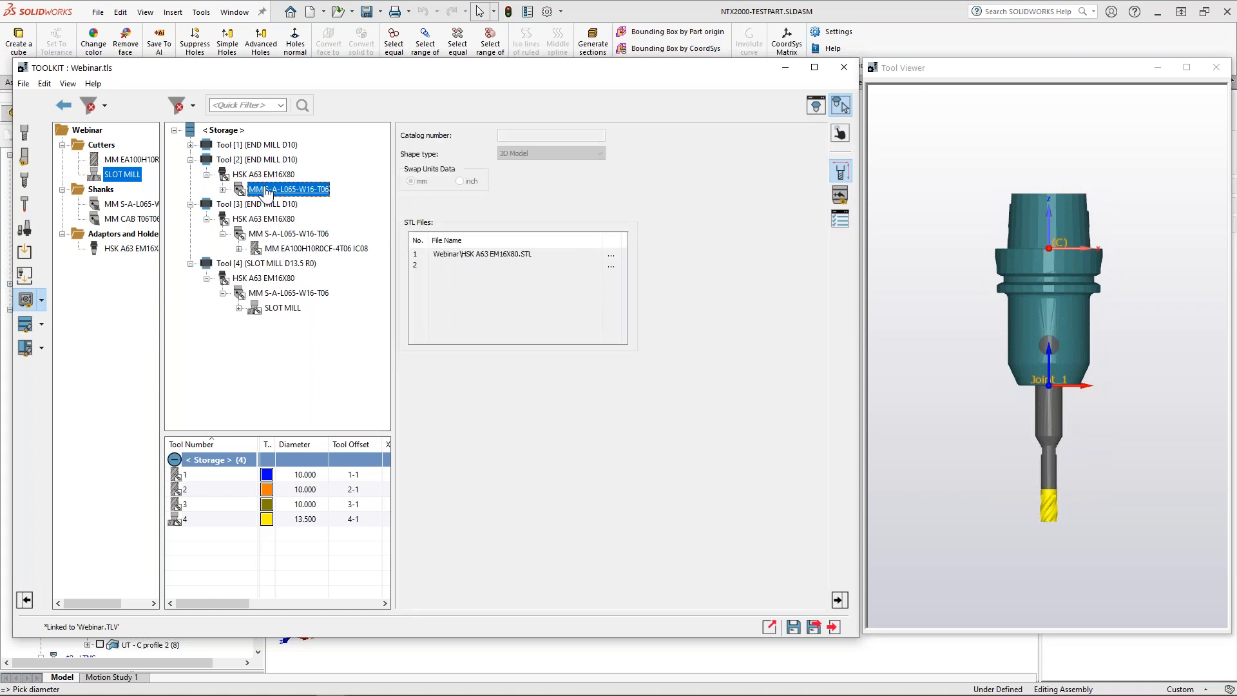
left_click(269, 203)
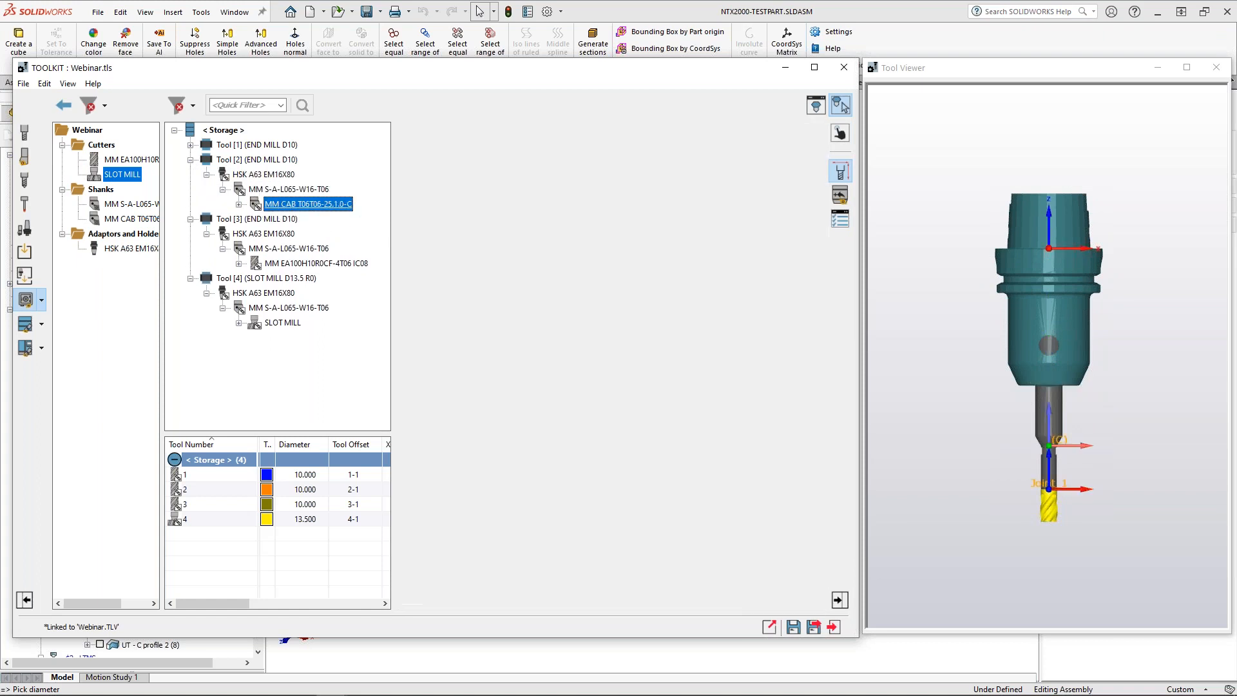
right_click(284, 207)
left_click(342, 333)
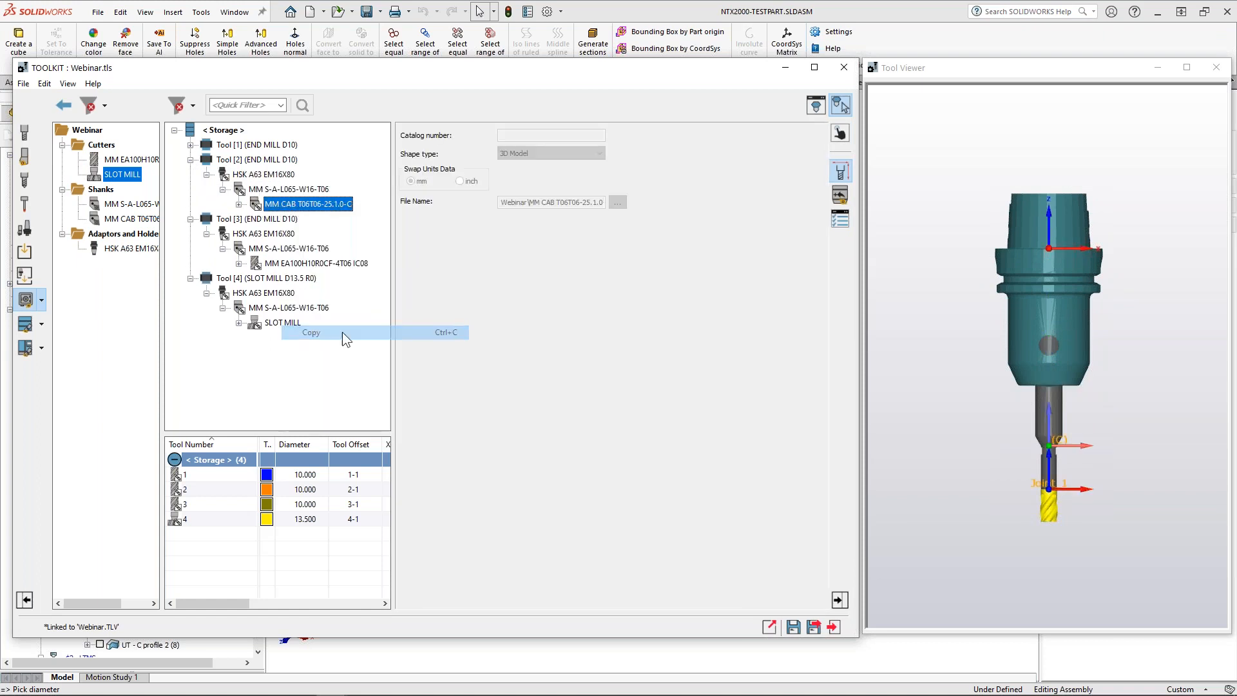
left_click(238, 322)
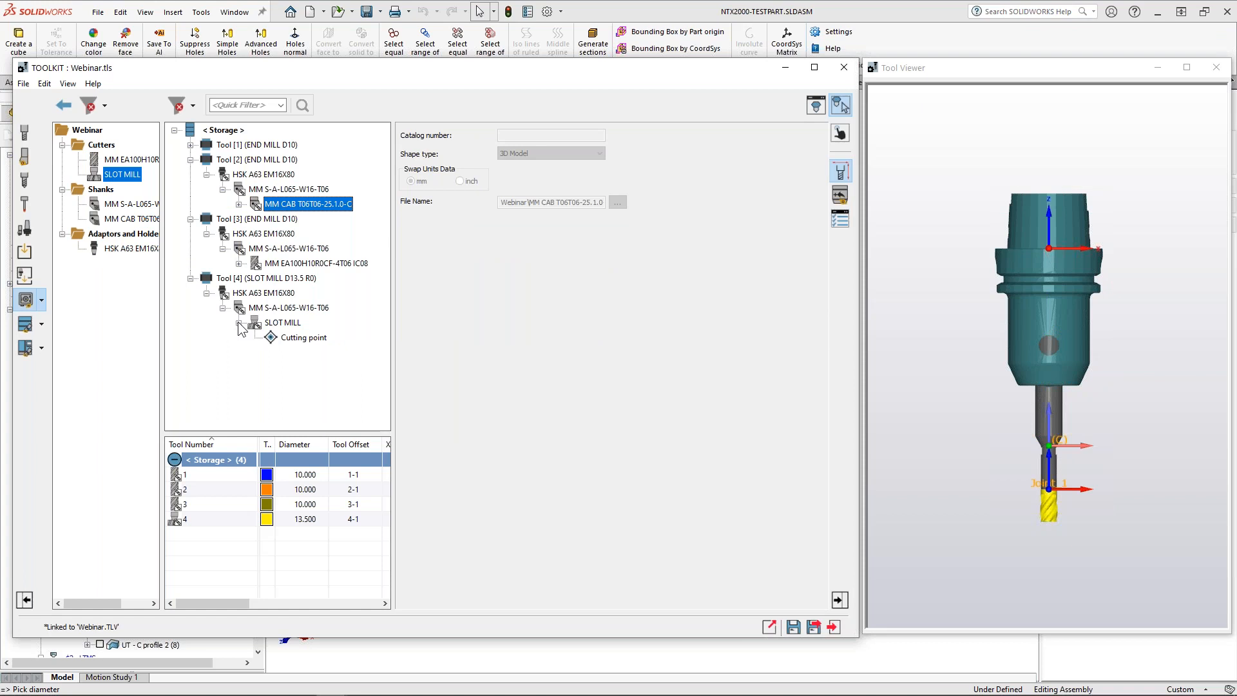
right_click(278, 309)
left_click(308, 452)
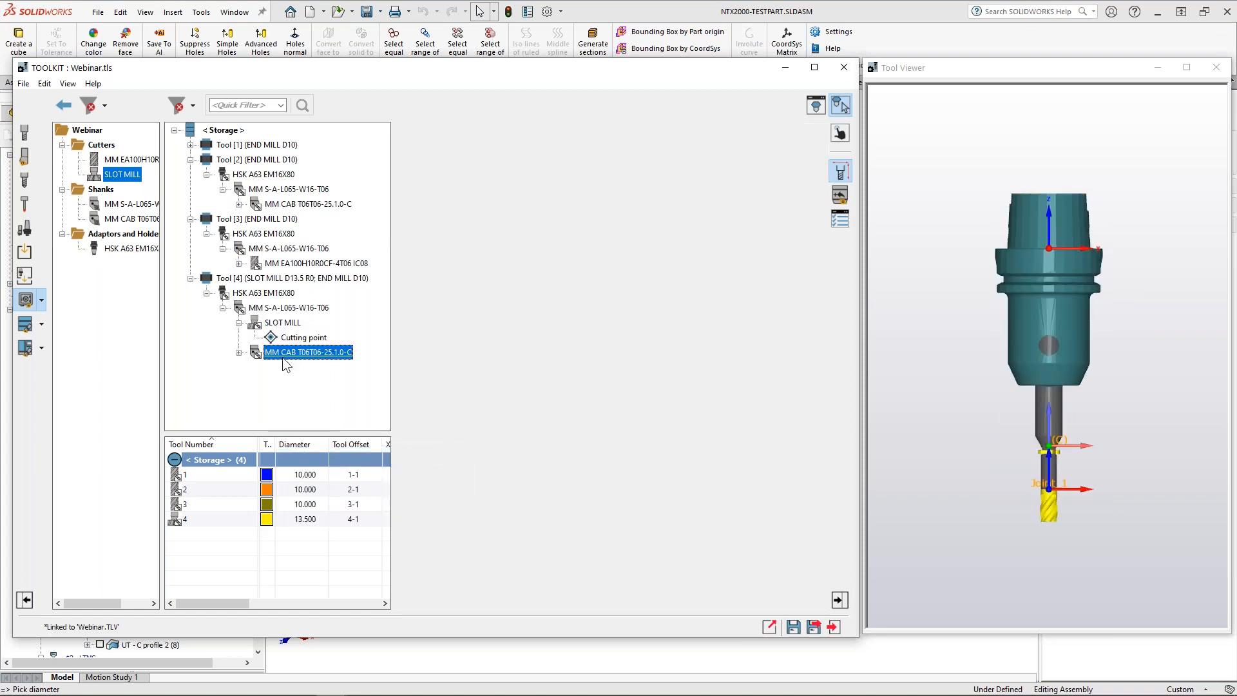
Step: Delete the end mill under Tool [4]'s MM CAB T06T06-25.1.0-C shank and move the slot mill onto that shank
right_click(287, 365)
left_click(322, 519)
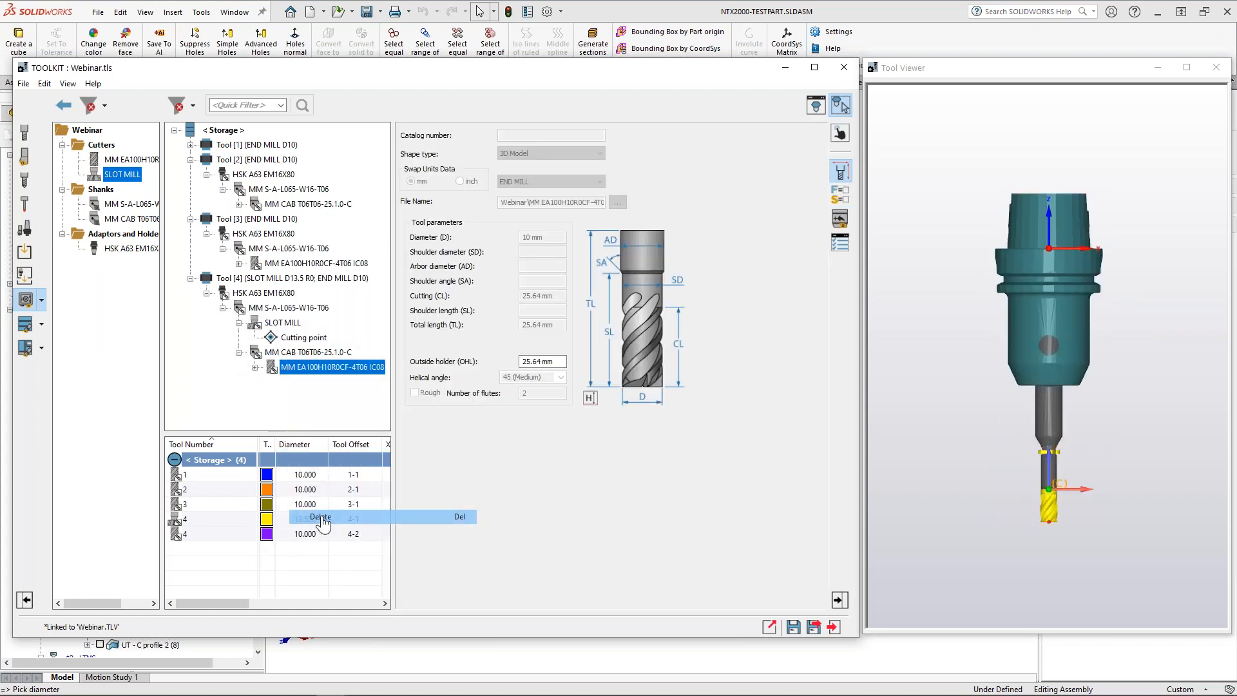
left_click_drag(282, 322, 298, 352)
left_click(255, 337)
left_click(1045, 544)
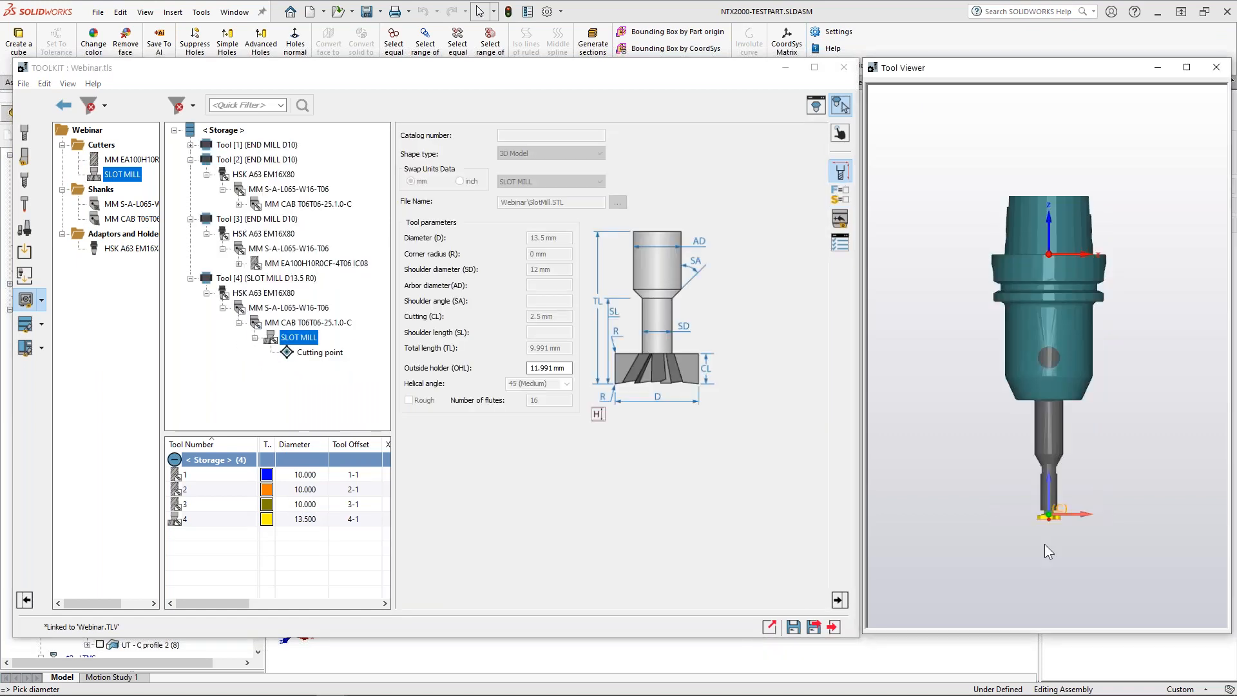
scroll(1045, 544, "up", 3)
middle_click_drag(1060, 363, 1030, 377)
scroll(1044, 342, "up", 3)
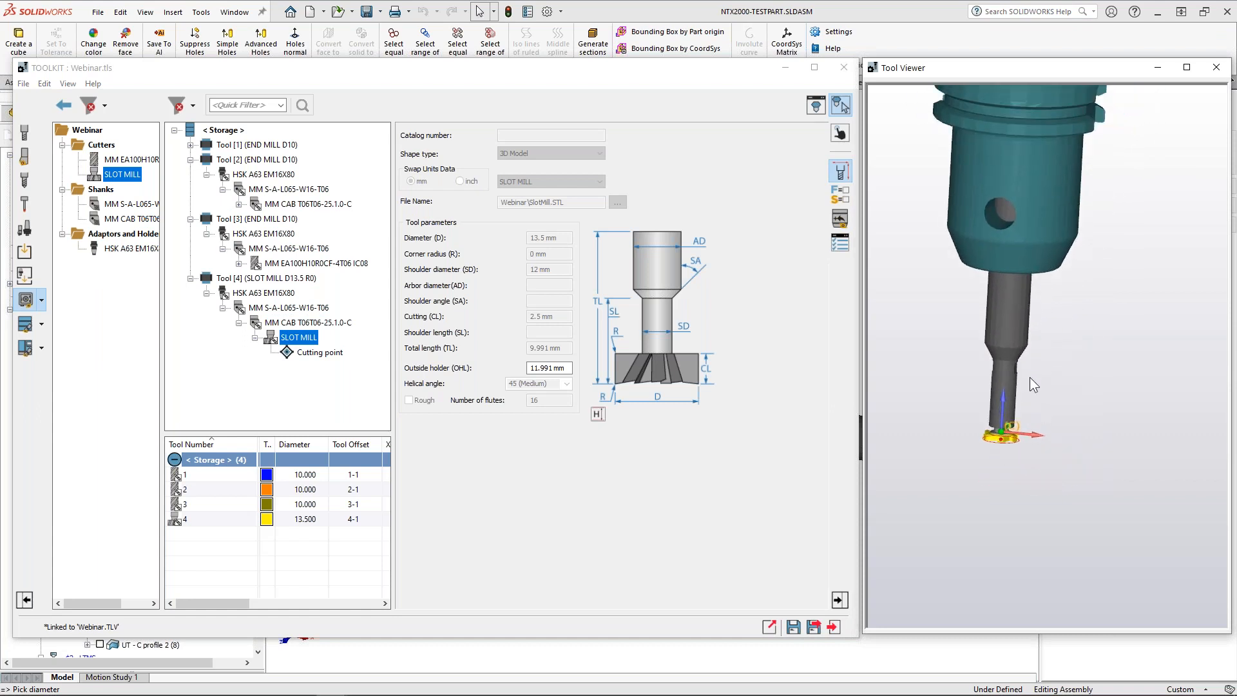
middle_click_drag(1030, 331, 996, 276)
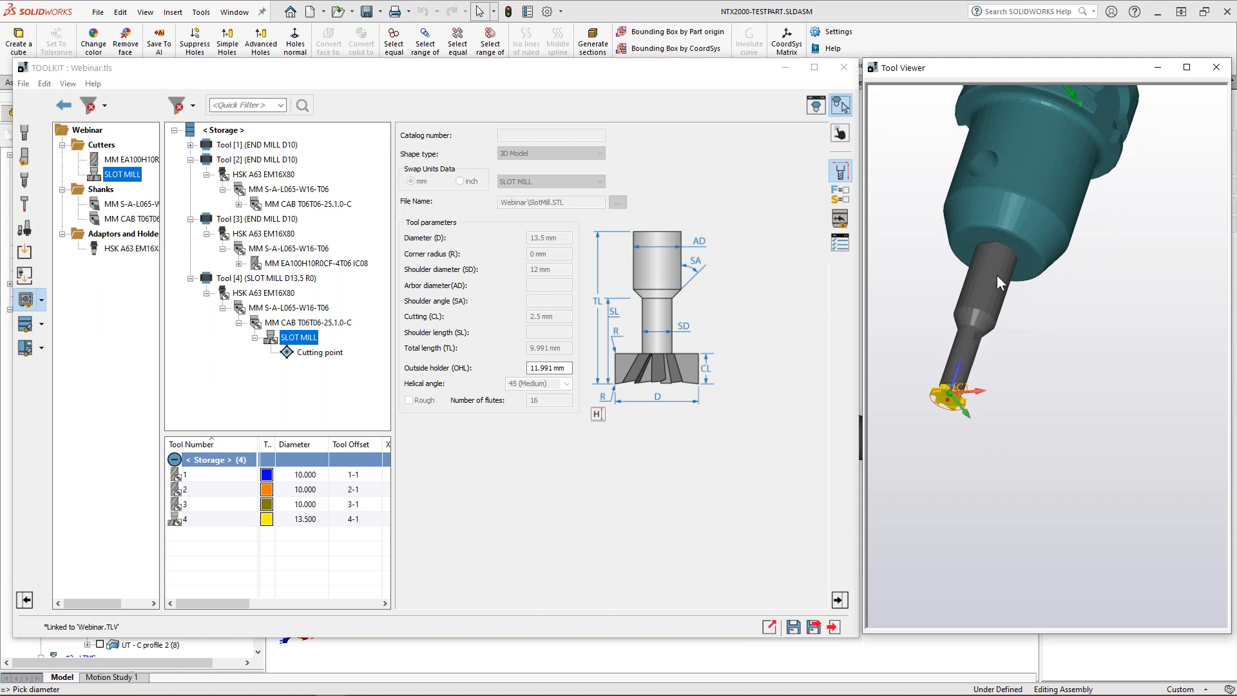
left_click(1230, 210)
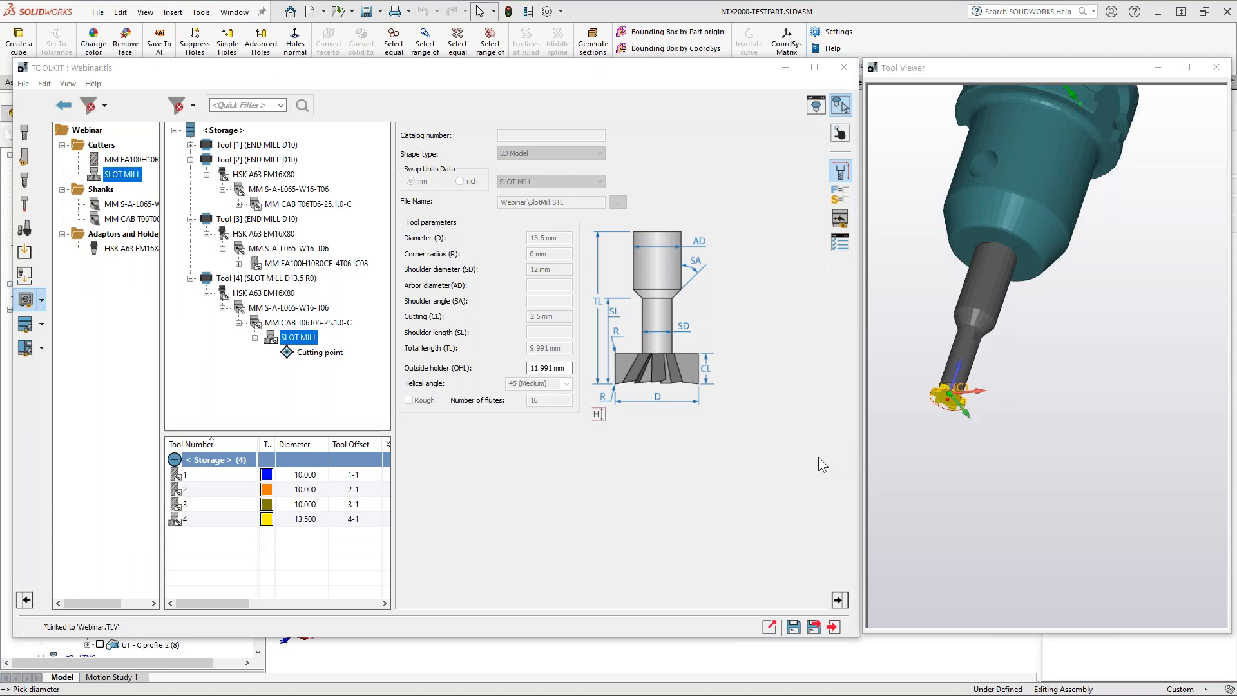
Step: Save and exit the Webinar tool assemblies library and open the NTX2000-TESTPART tool table for editing
left_click(814, 626)
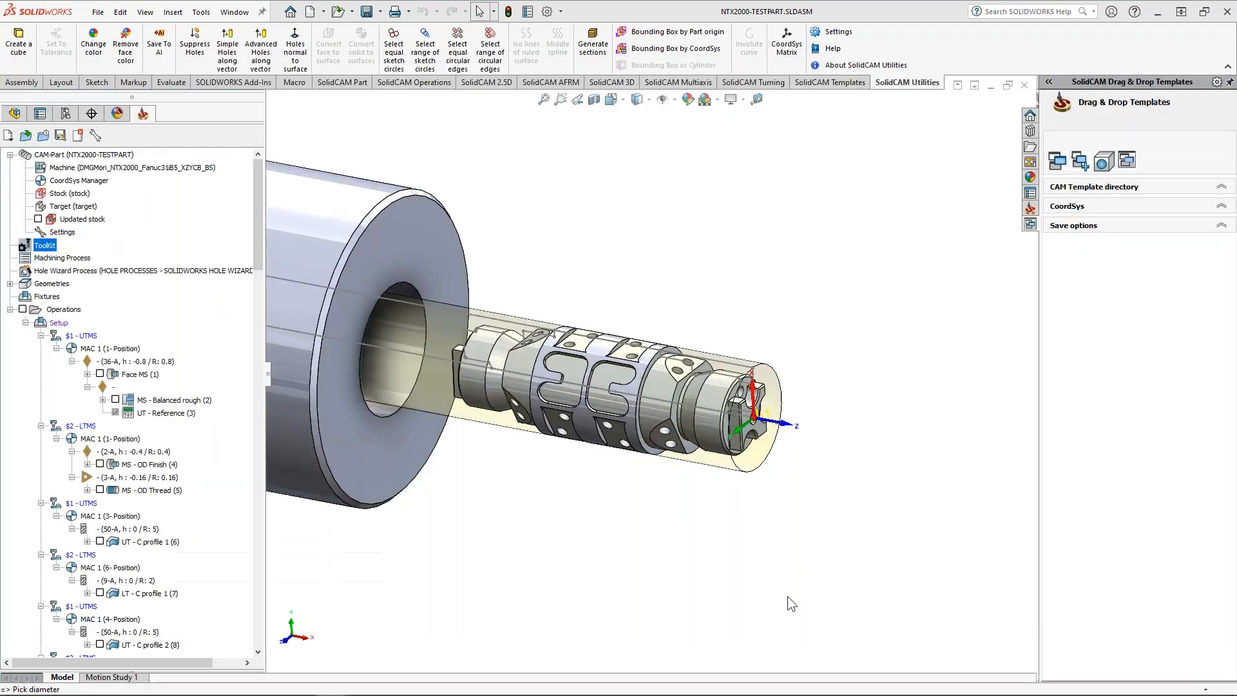
right_click(40, 250)
left_click(55, 252)
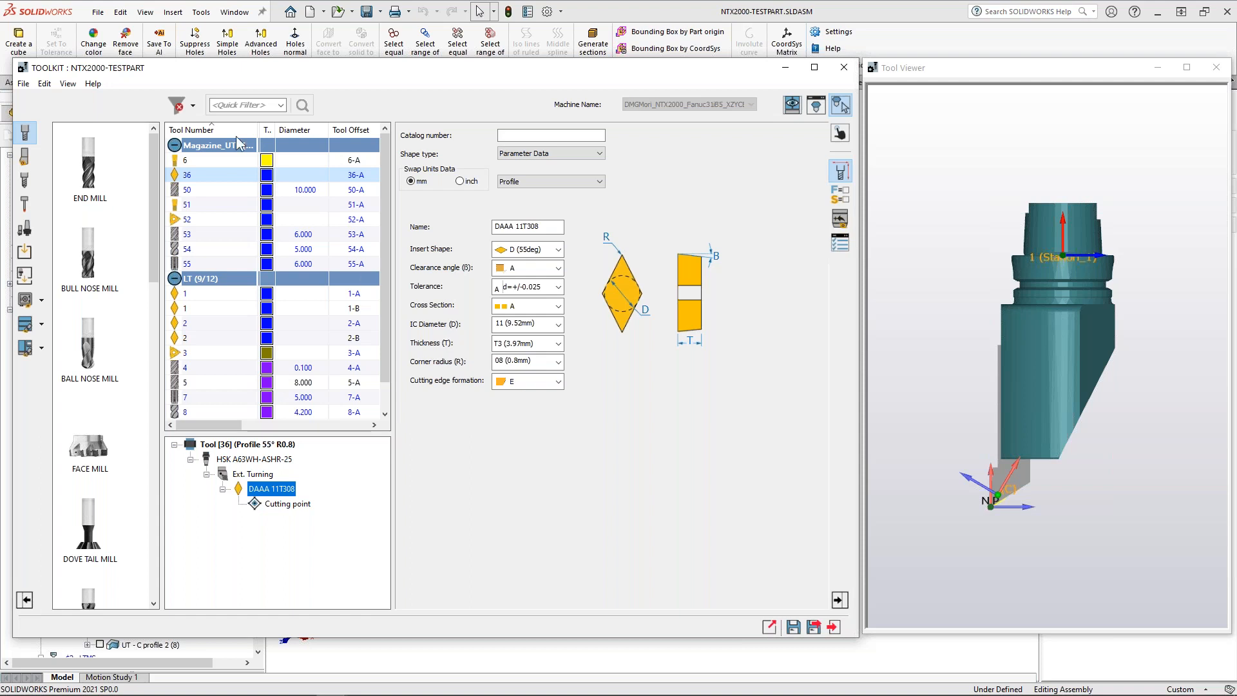
Step: Open the Machine Preview and examine the tools mounted on the milling head and the lower turret
left_click(795, 106)
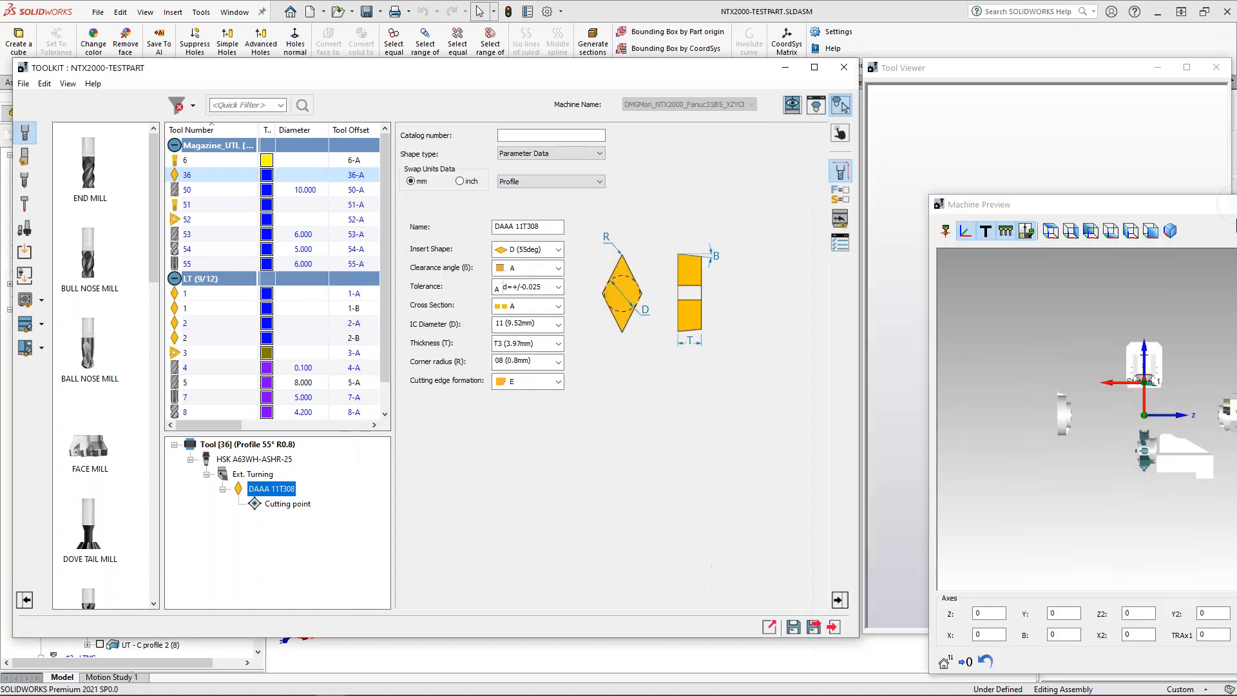
scroll(807, 323, "up", 5)
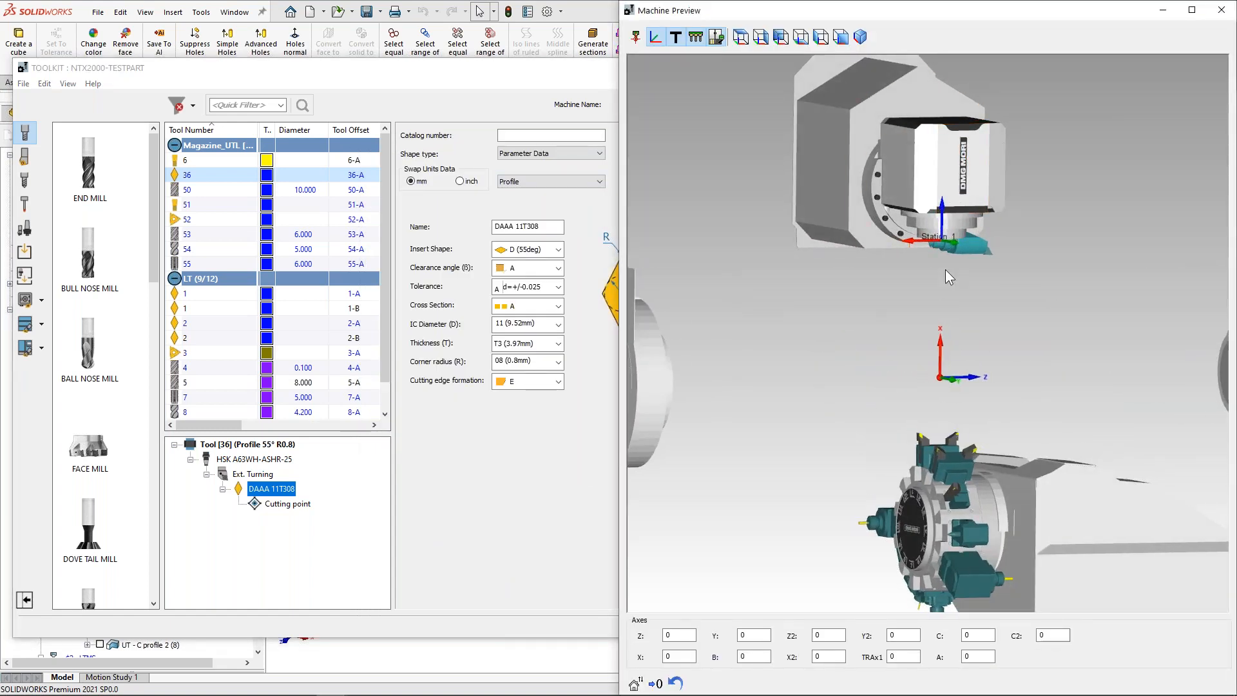
scroll(945, 269, "down", 2)
middle_click_drag(987, 280, 939, 355)
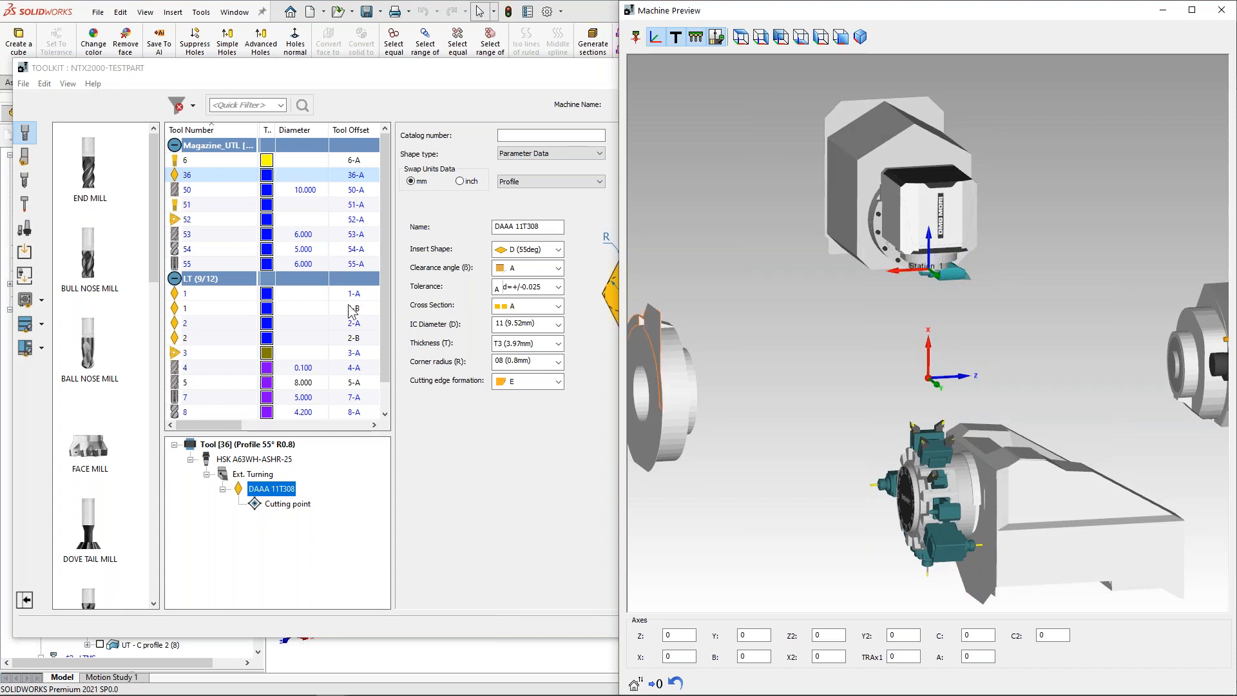
left_click(384, 320)
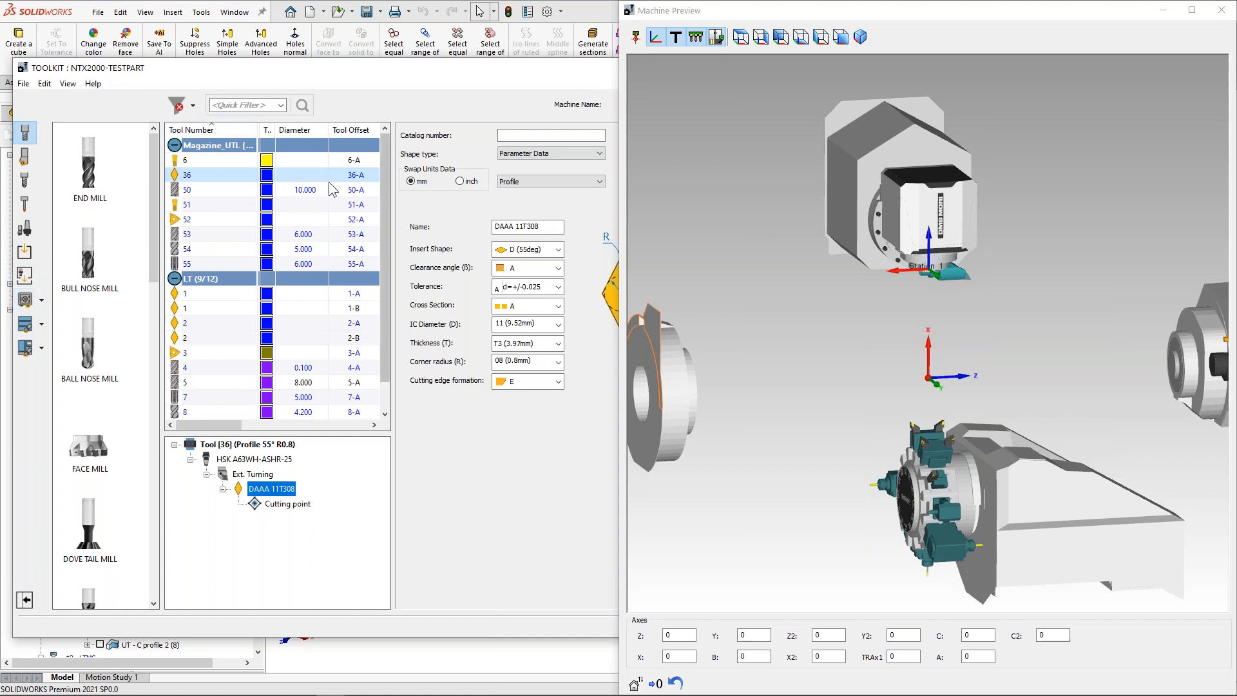
Step: Open the Webinar tool assemblies library for import and select Tools 2 to 4 in its storage
left_click(23, 325)
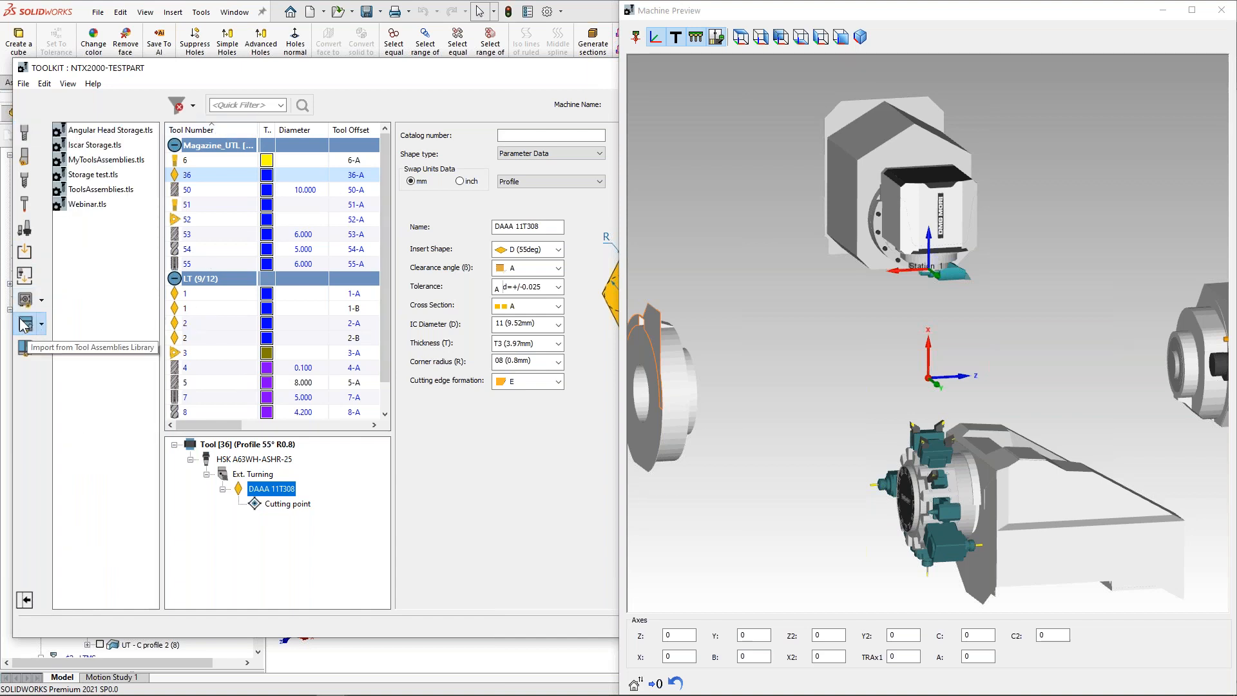
left_click(95, 206)
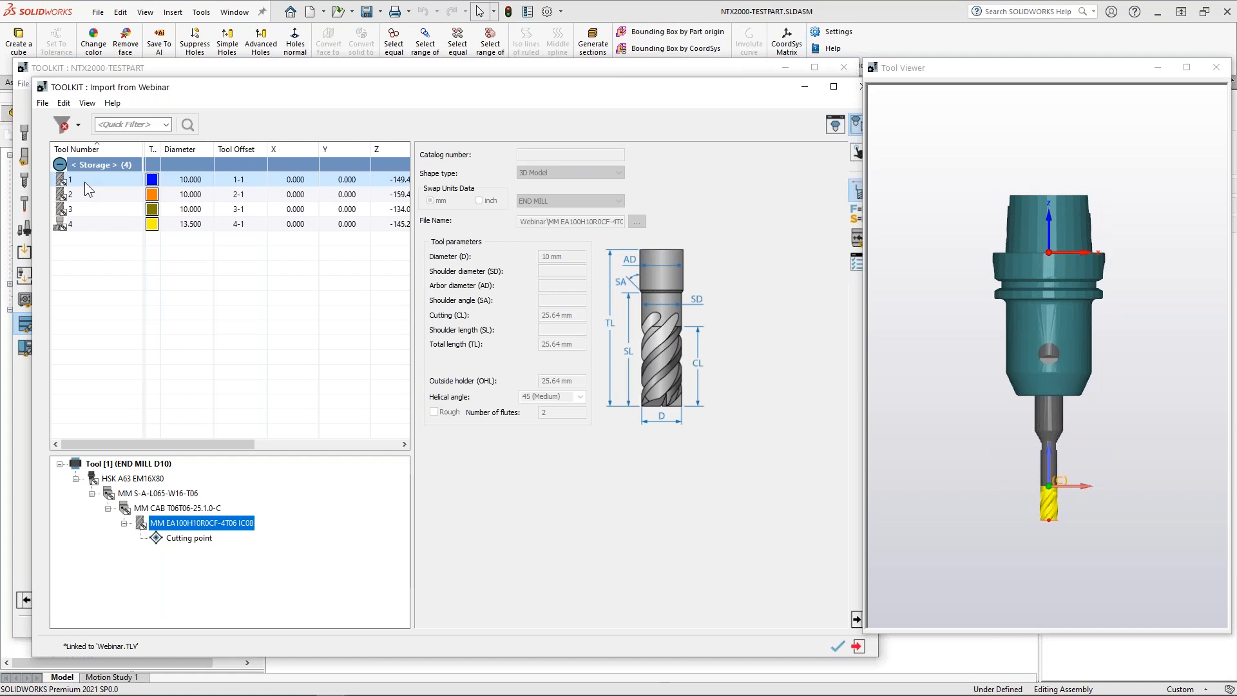
left_click(80, 209)
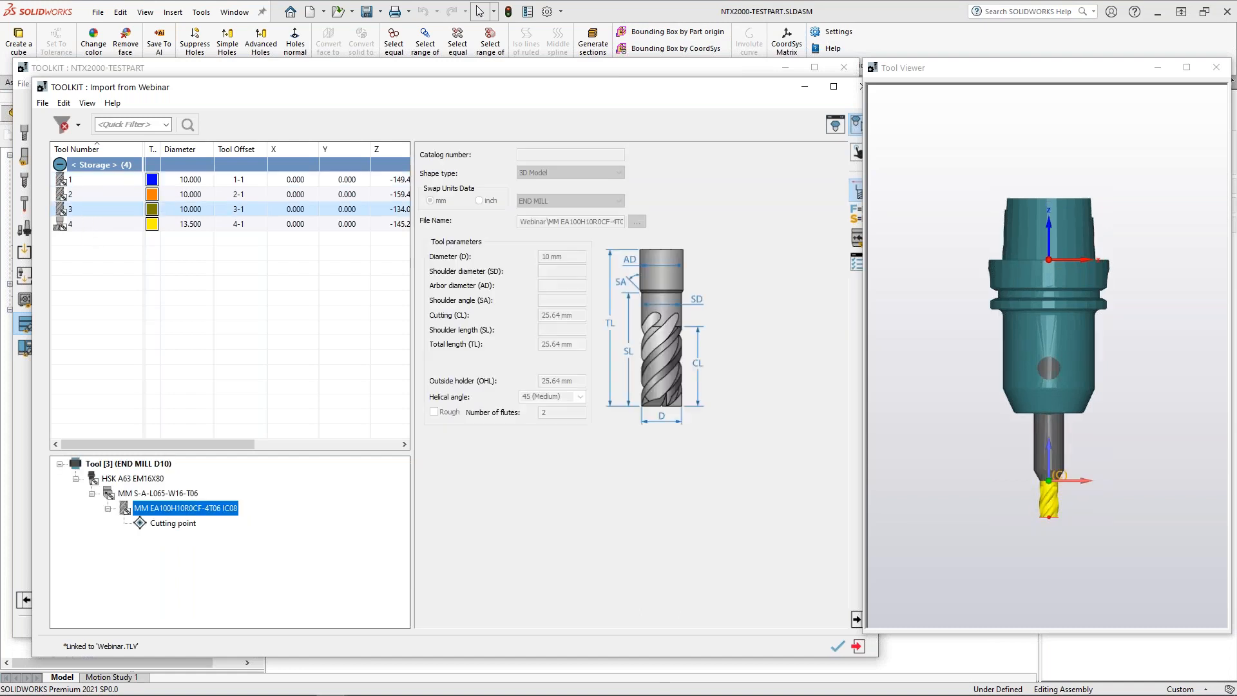
left_click(80, 194)
left_click_drag(80, 193, 79, 222)
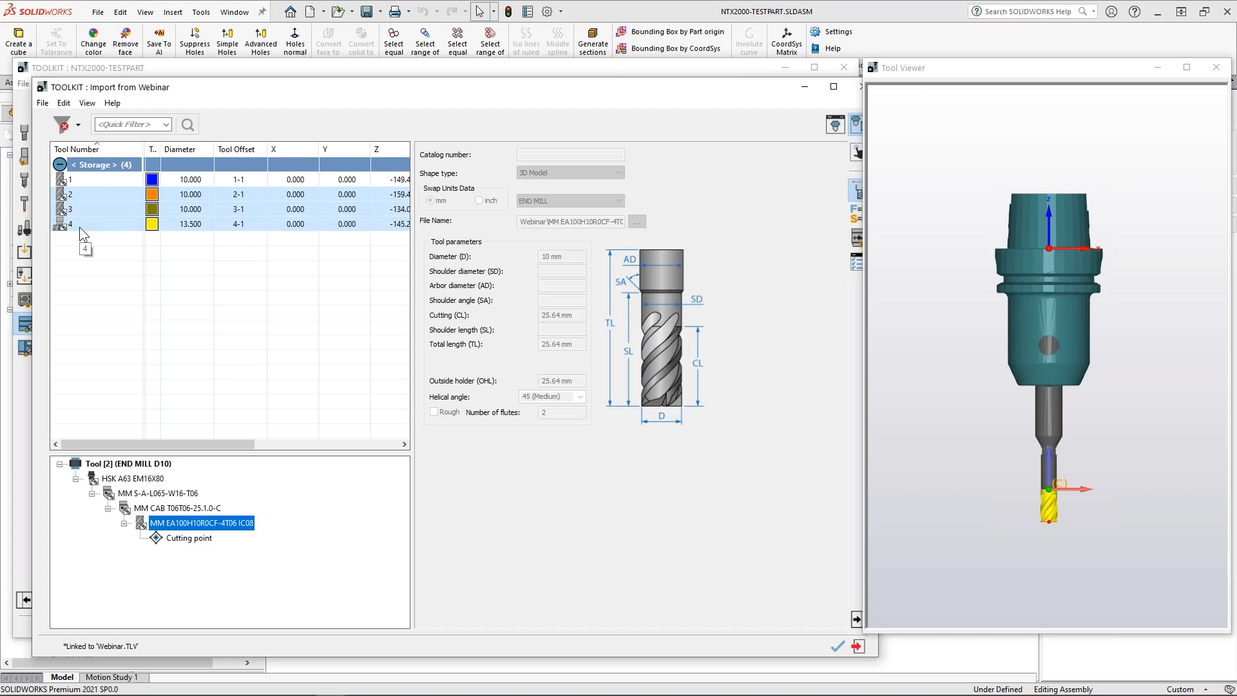
Step: Review the mounting options for the selected Webinar tools and close the import window without importing them
right_click(79, 226)
left_click_drag(213, 94, 210, 88)
left_click_drag(520, 85, 500, 79)
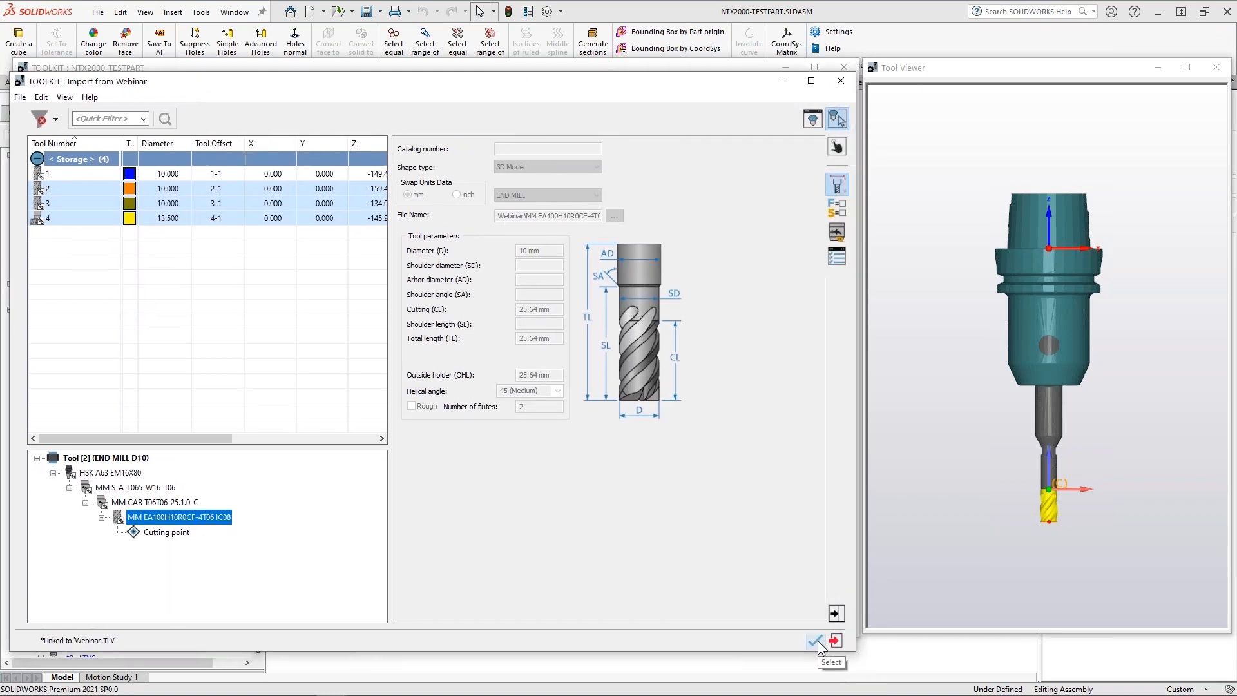
right_click(84, 193)
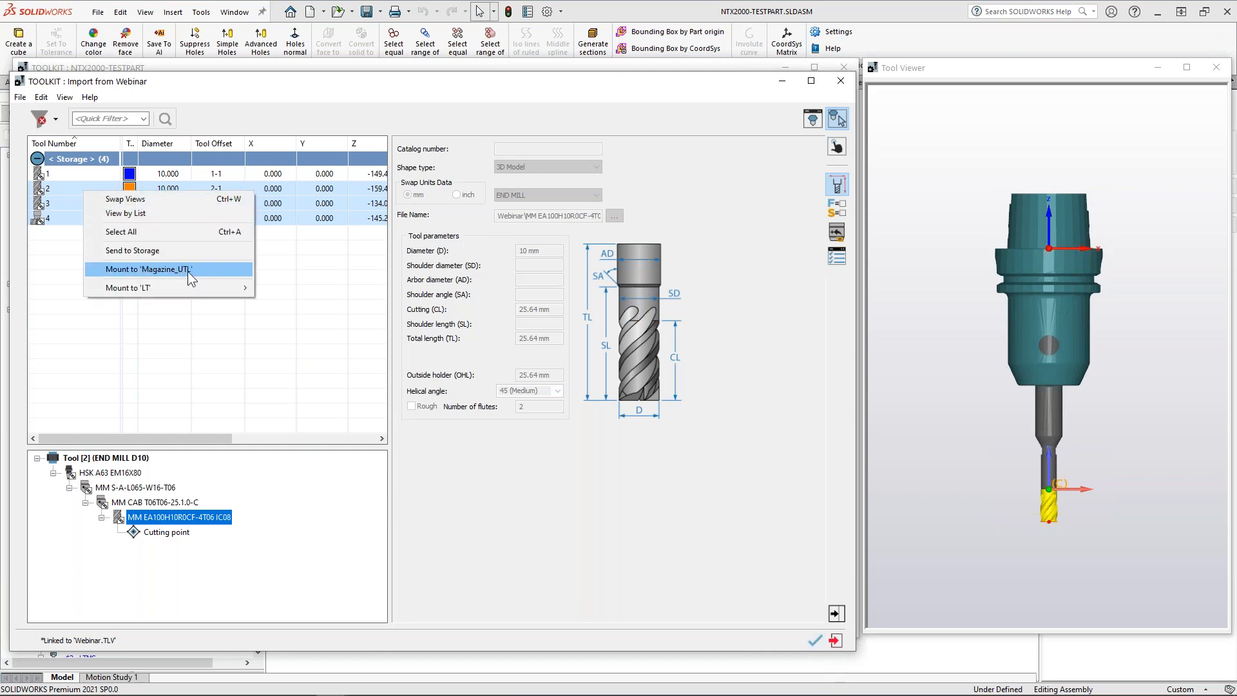
left_click(184, 339)
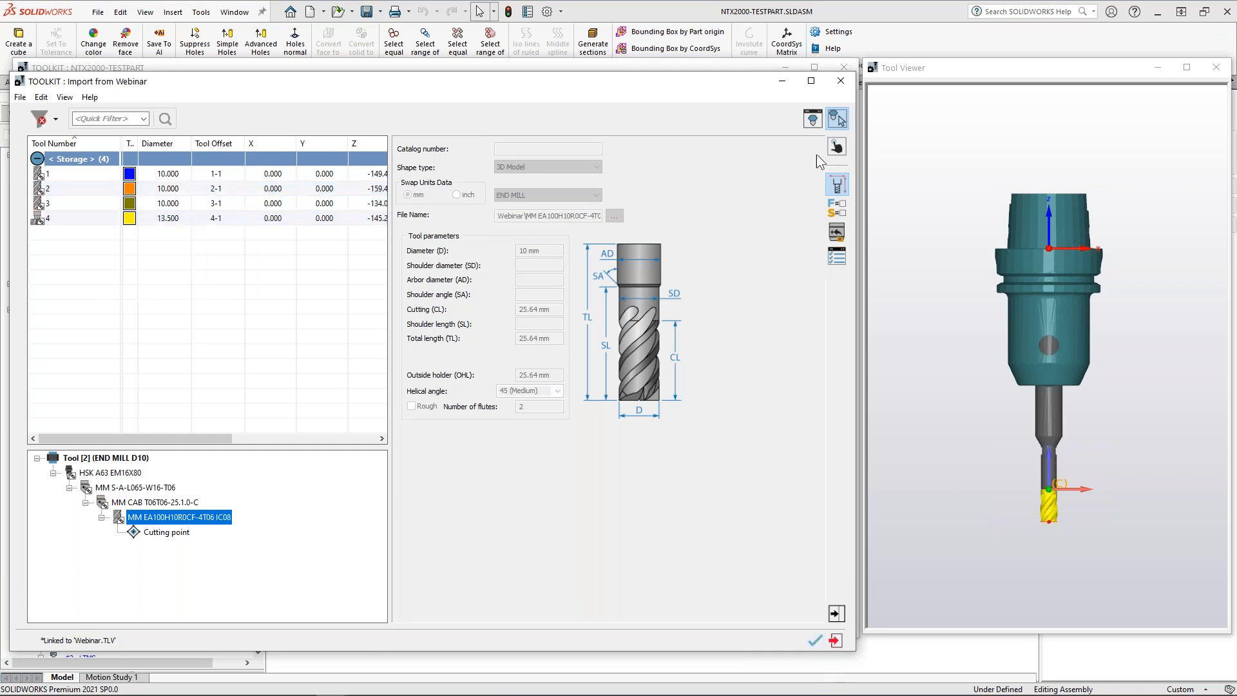
left_click(840, 83)
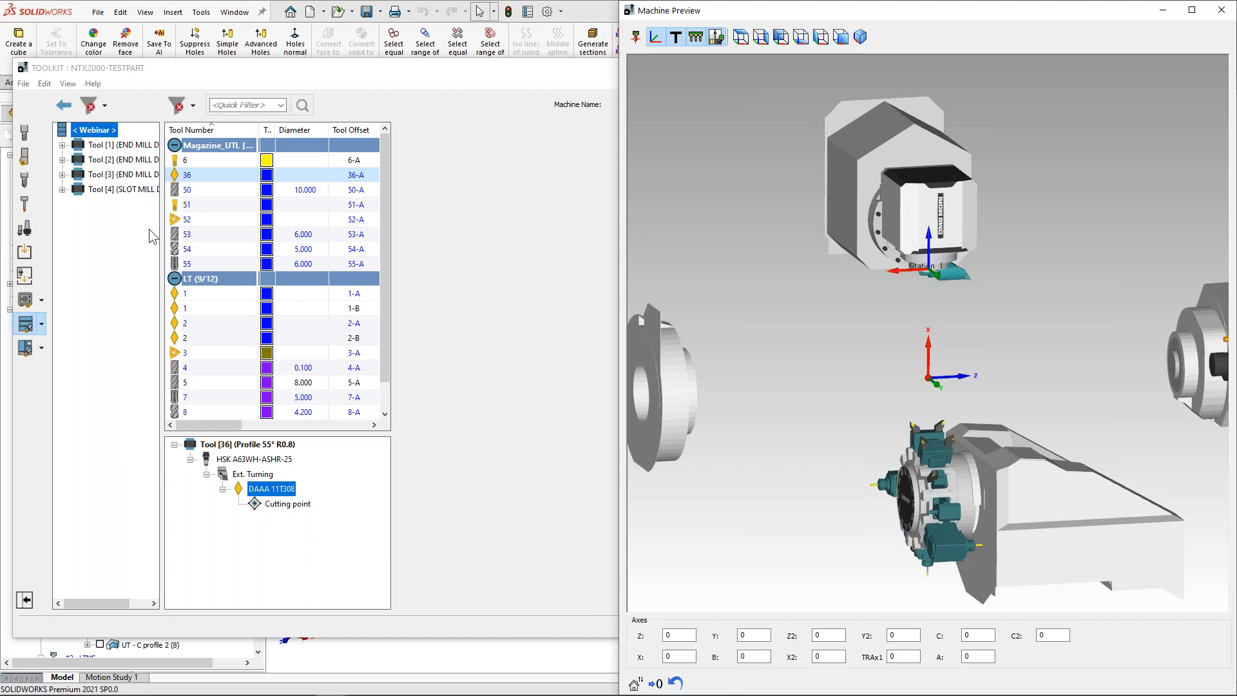
Step: Swap the tool table's views and examine the tools held in Magazine_UTL and on the UT and LT stations
left_click(67, 84)
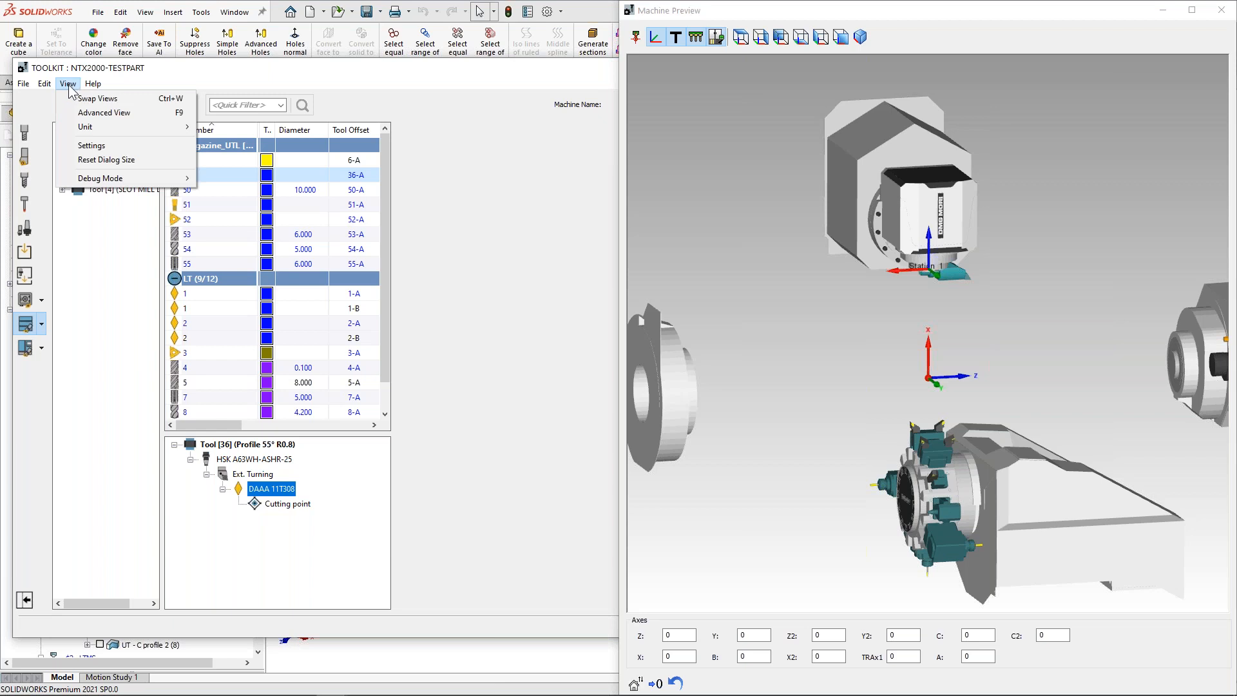
left_click(181, 115)
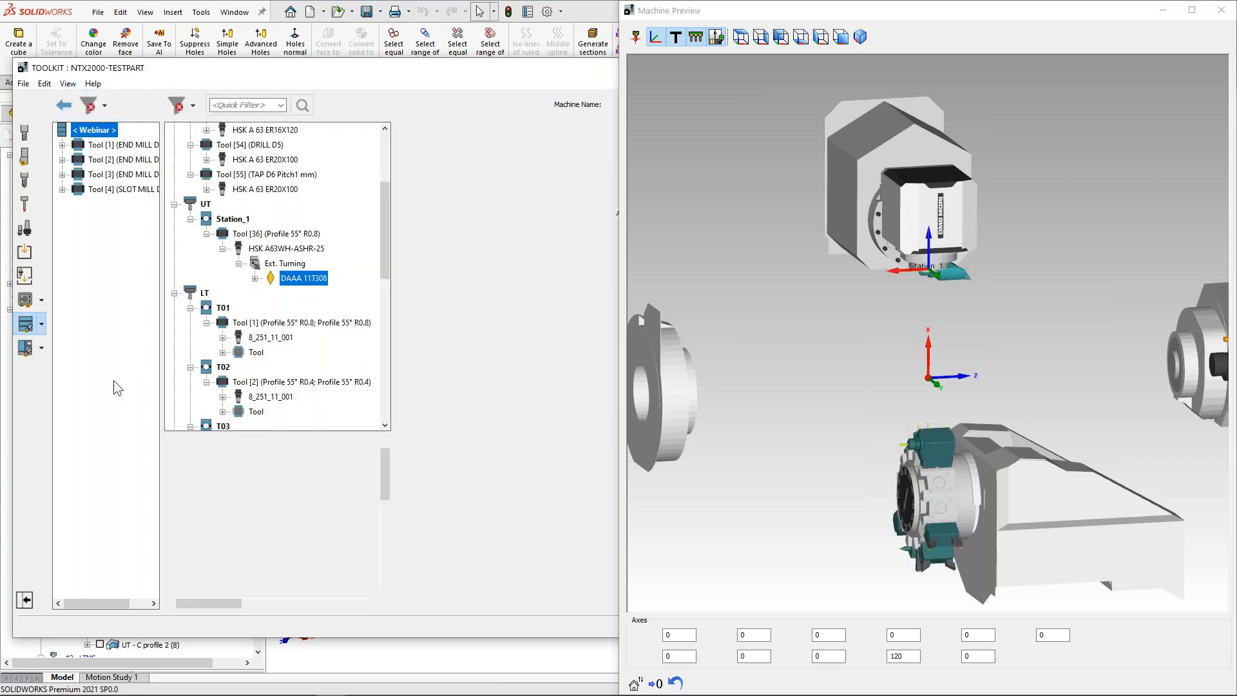
mouse_move(382, 249)
left_mouse_down()
mouse_move(385, 233)
mouse_move(388, 264)
left_mouse_up()
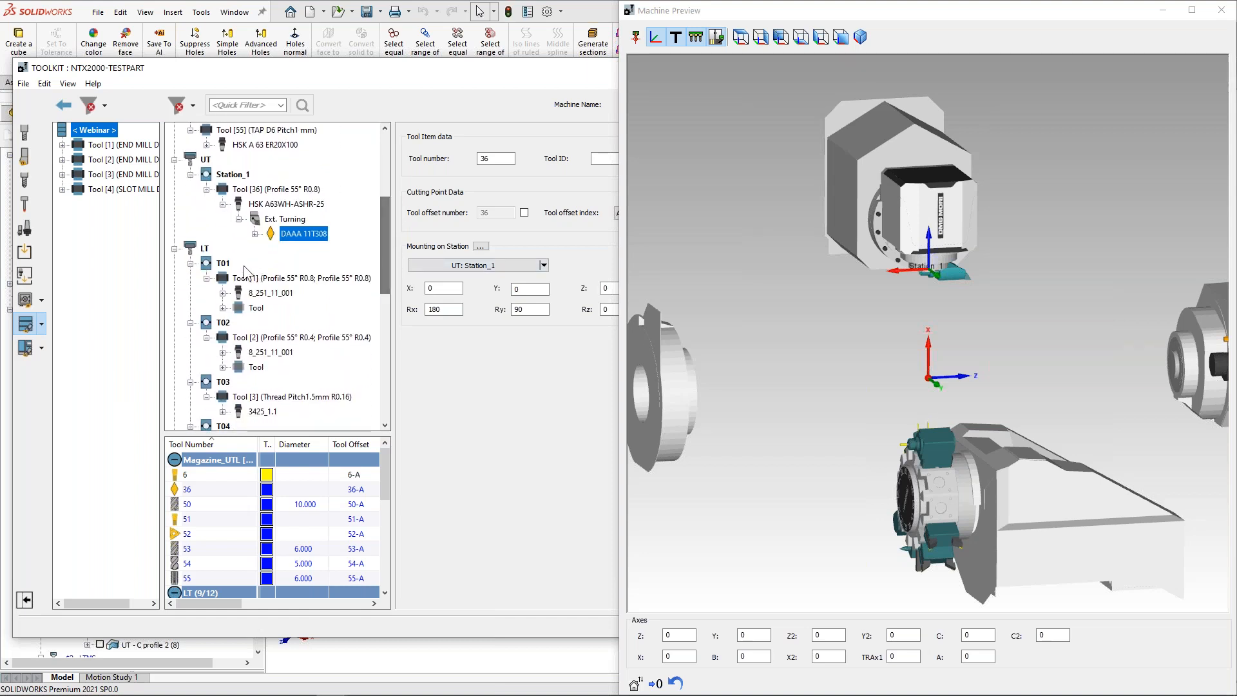
scroll(226, 306, "down", 2)
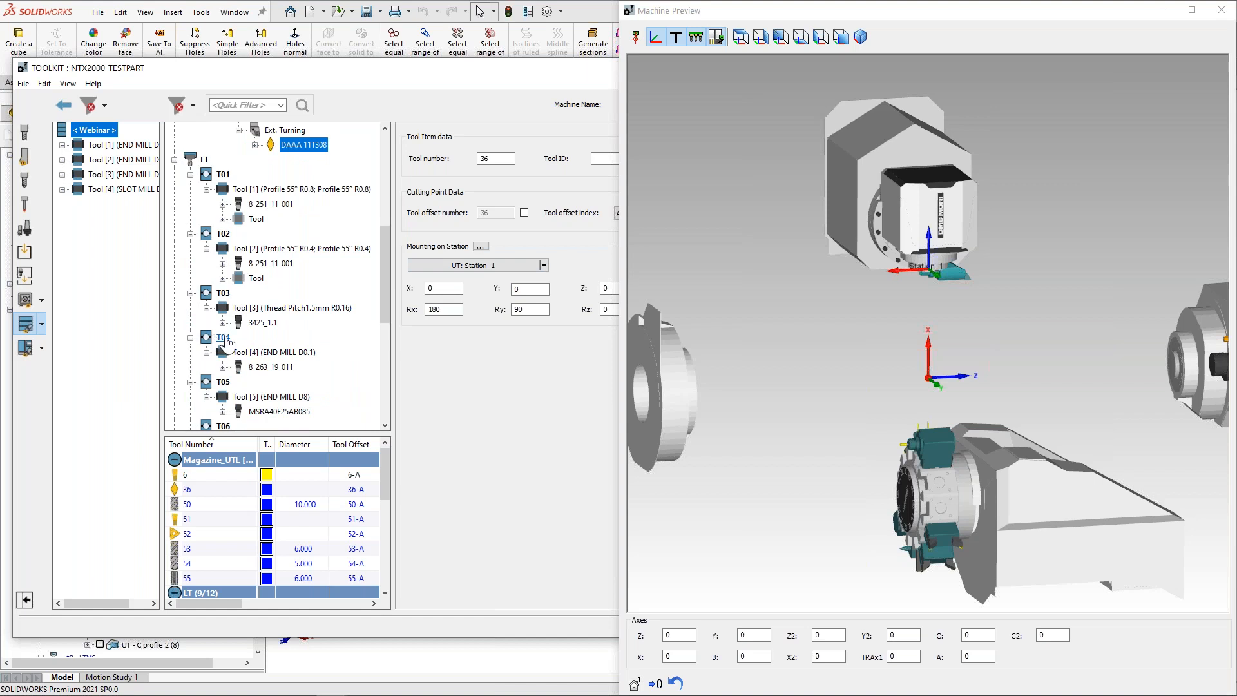
scroll(259, 345, "down", 2)
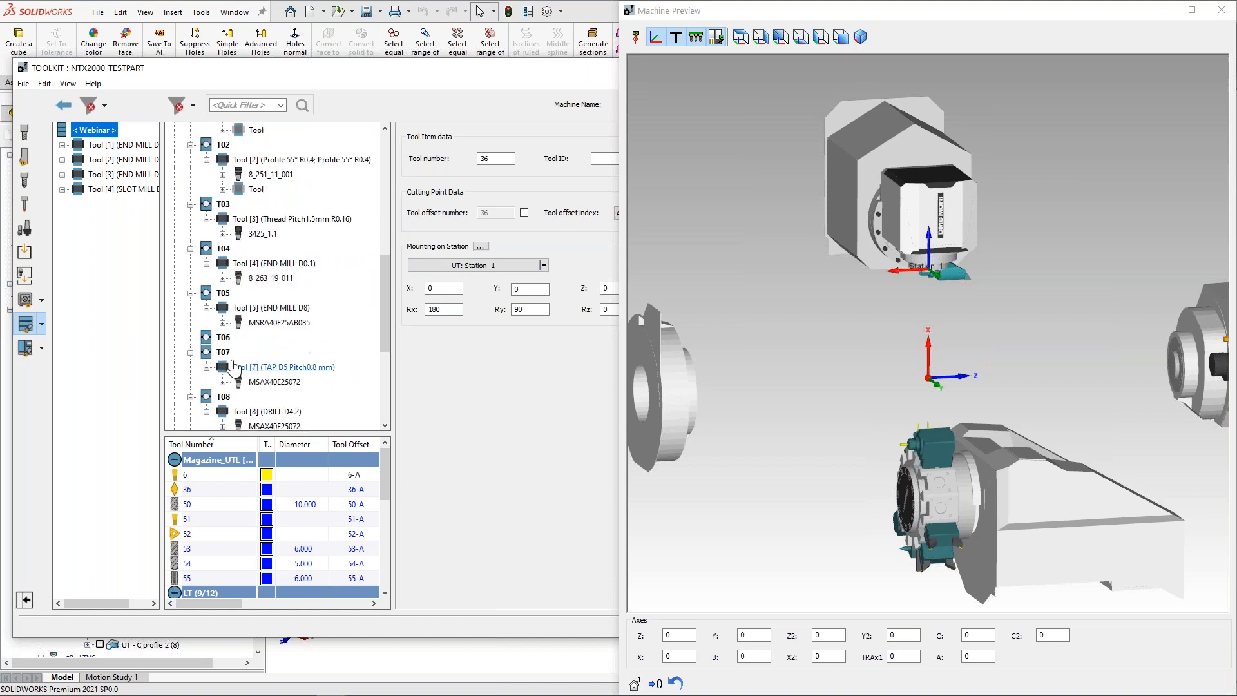
scroll(238, 353, "up", 3)
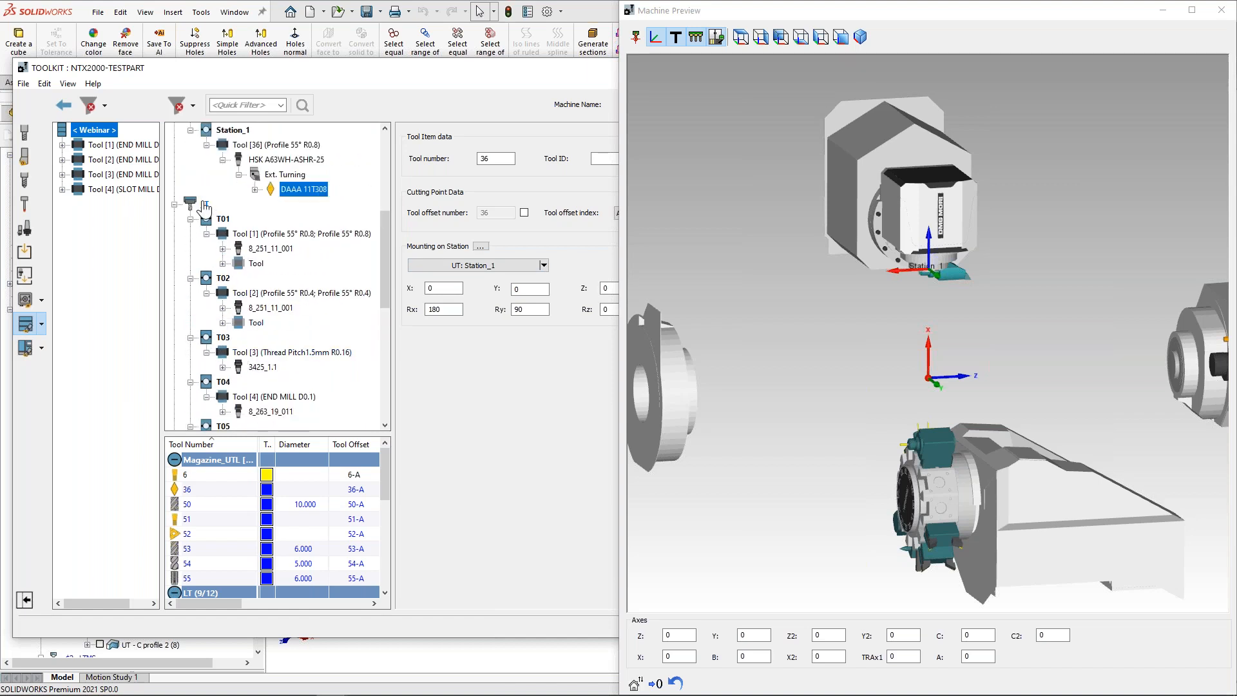
scroll(208, 215, "up", 2)
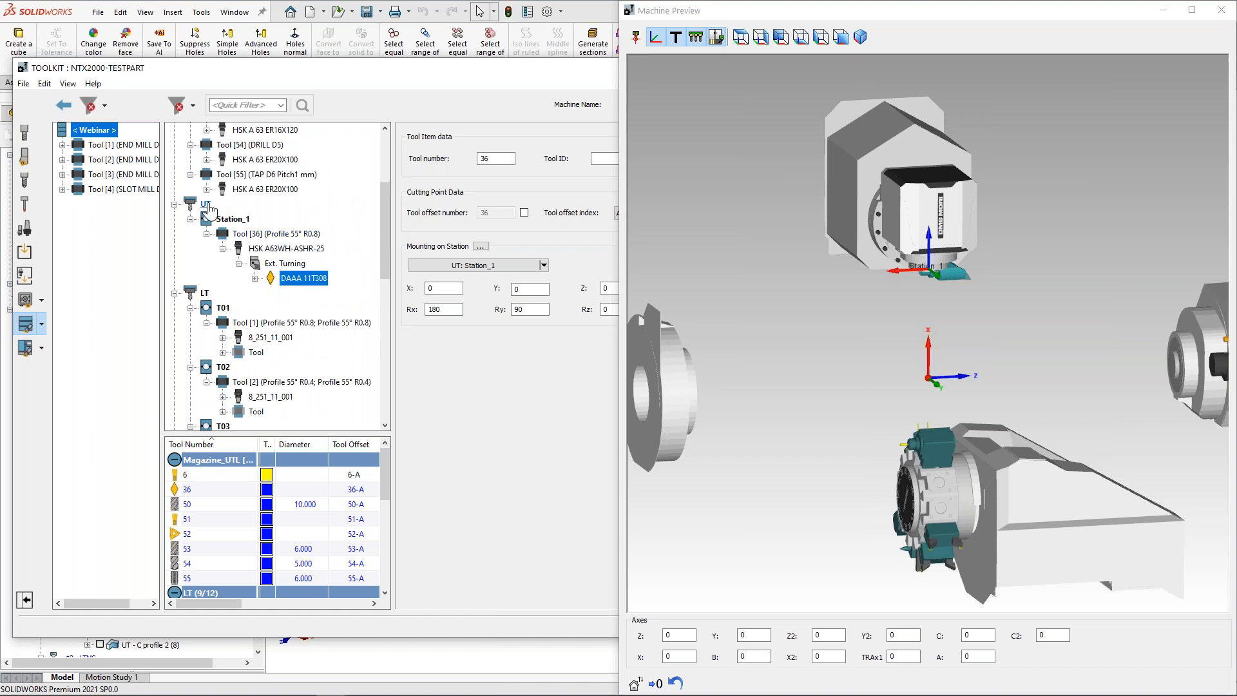
scroll(293, 322, "up", 3)
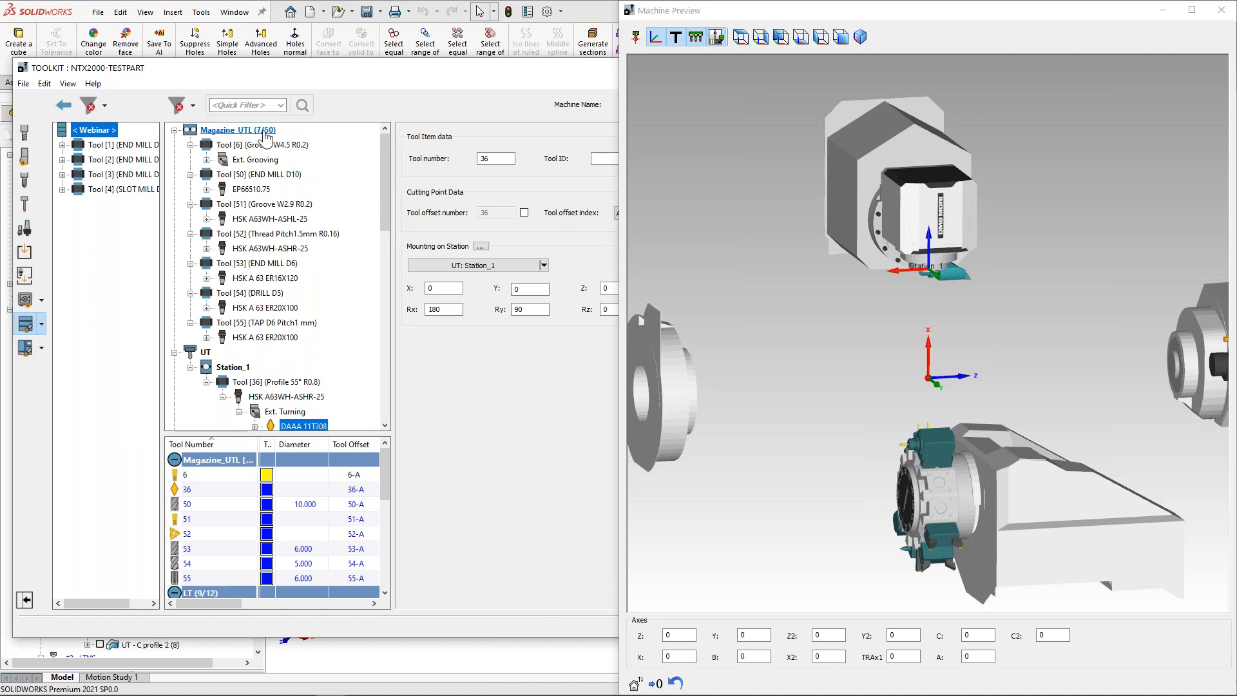
Step: Import Tool [1], the D10 end mill, from the Webinar library into Magazine_UTL
left_click(107, 148)
left_click(105, 191, "shift")
left_click_drag(107, 147, 239, 133)
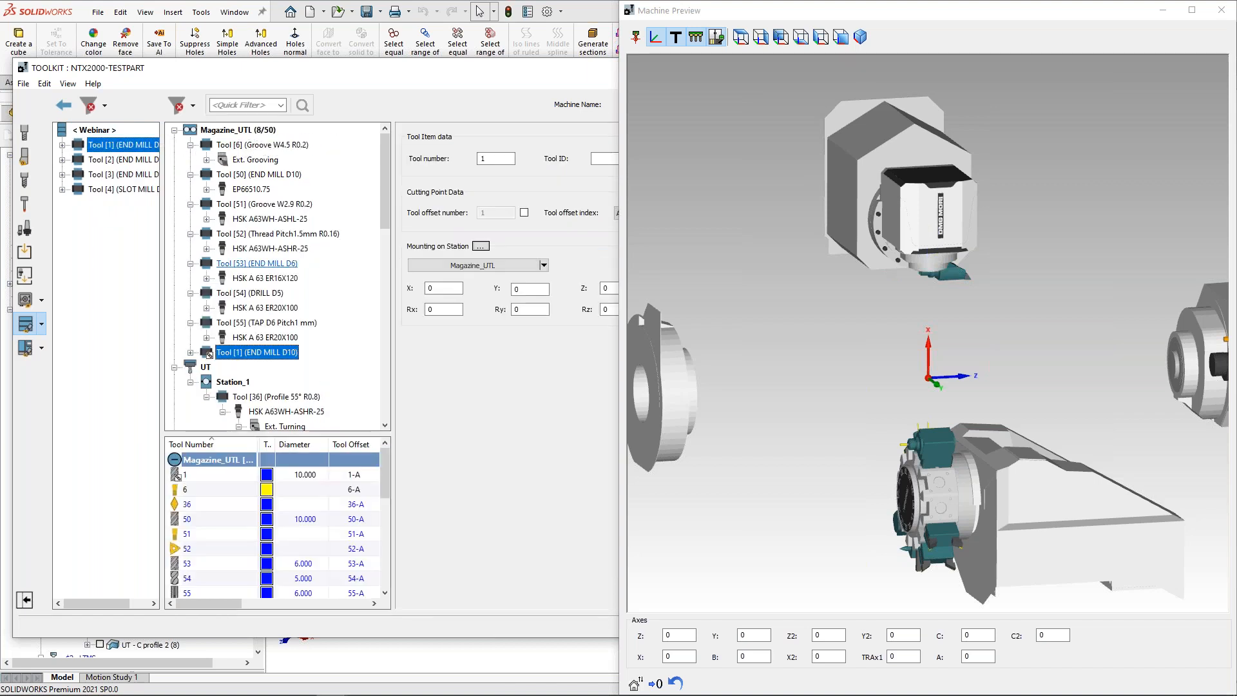
Step: Select Tools [2], [3] and [4] in the Webinar library and mount them to Magazine_UTL
left_click(106, 159)
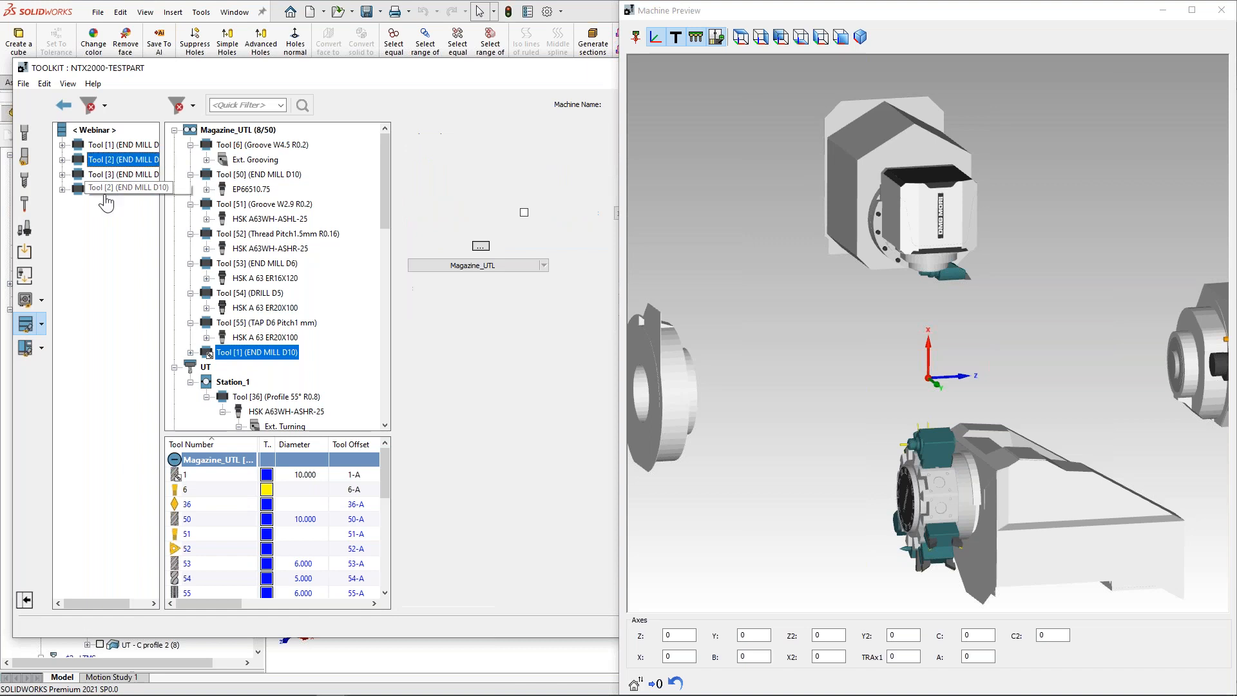
left_click(100, 187, "shift")
mouse_move(110, 156)
left_mouse_down()
mouse_move(174, 157)
mouse_move(243, 133)
mouse_move(116, 164)
left_mouse_up()
left_click(117, 166)
left_click(103, 189, "shift")
right_click(105, 190)
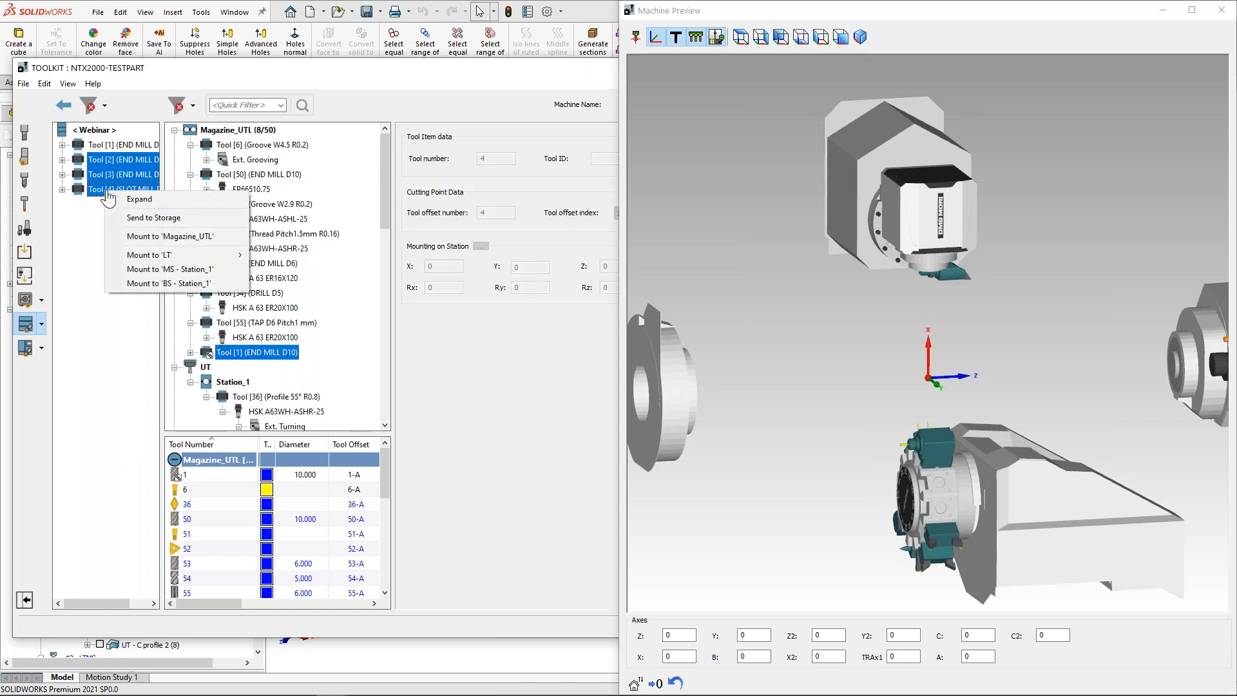
left_click(167, 237)
left_click_drag(251, 352, 261, 145)
left_click(45, 83)
left_click(64, 101)
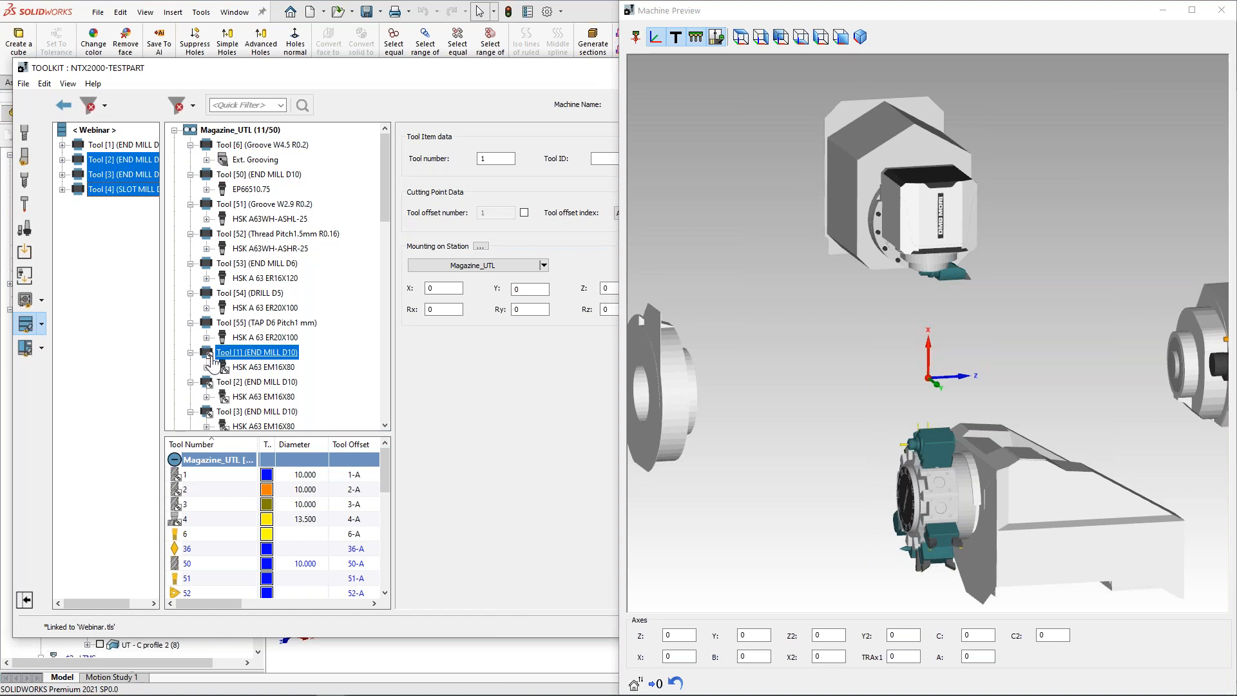
Step: Mount Tool [1], the imported D10 end mill, from Magazine_UTL to UT - Station_1
scroll(213, 361, "down", 1)
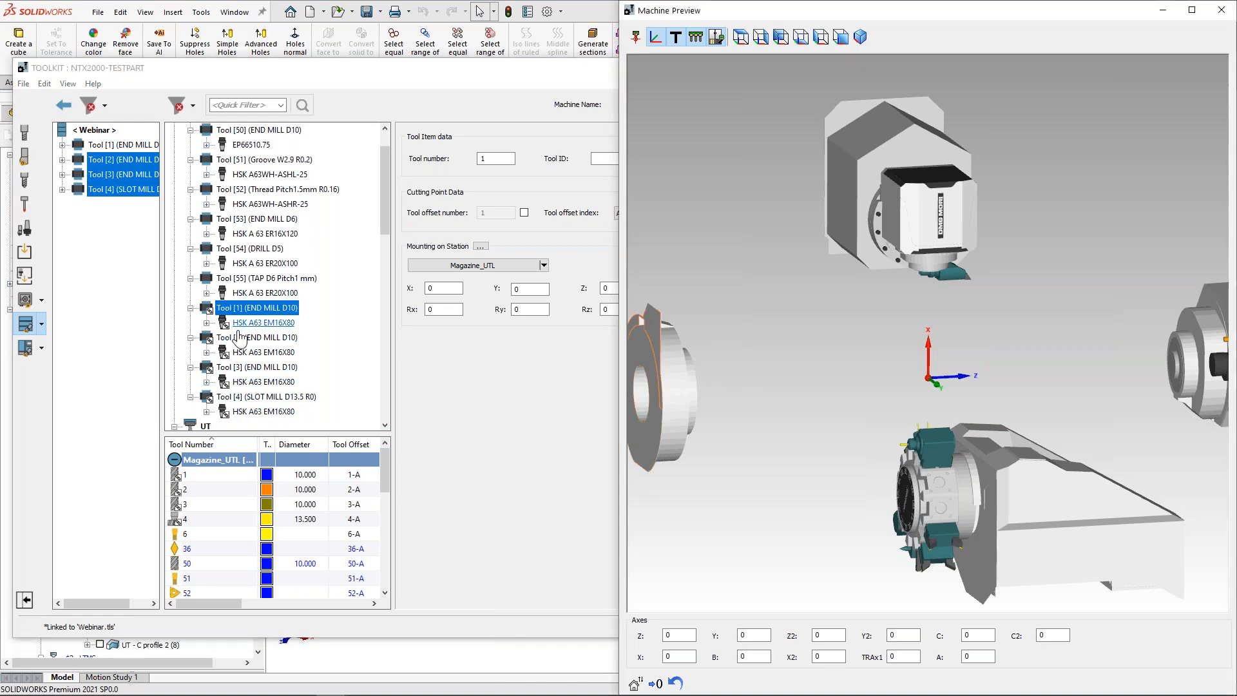
scroll(251, 341, "down", 2)
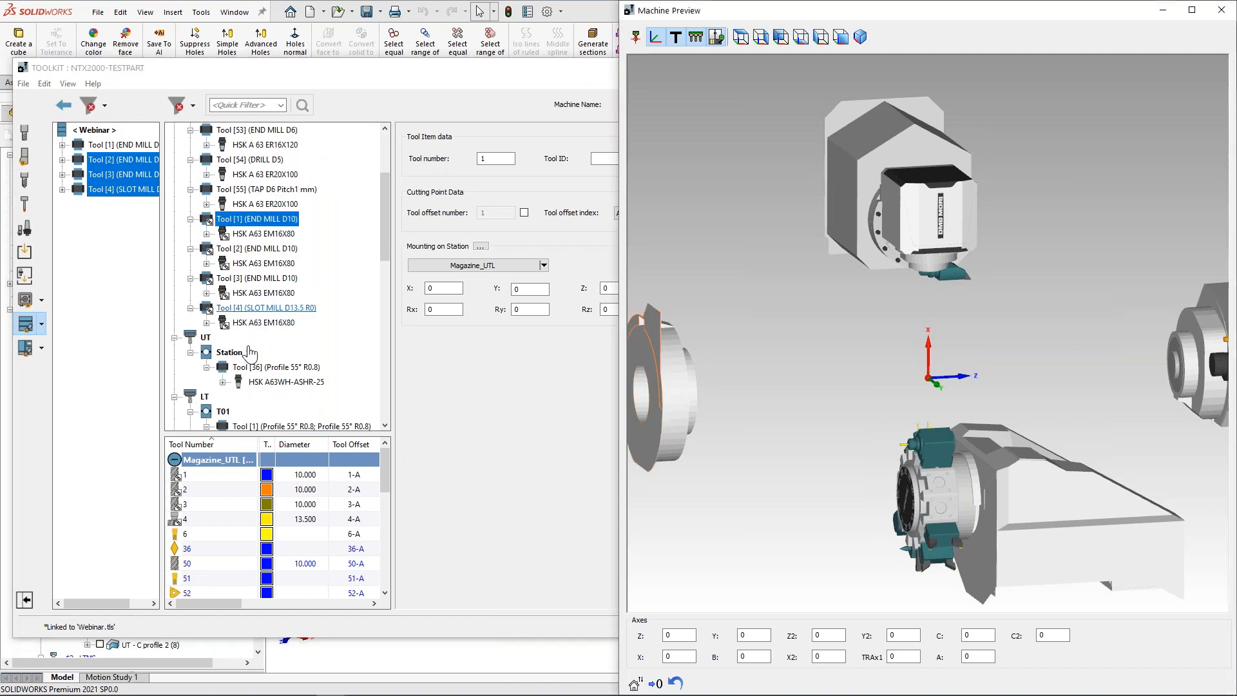
right_click(257, 220)
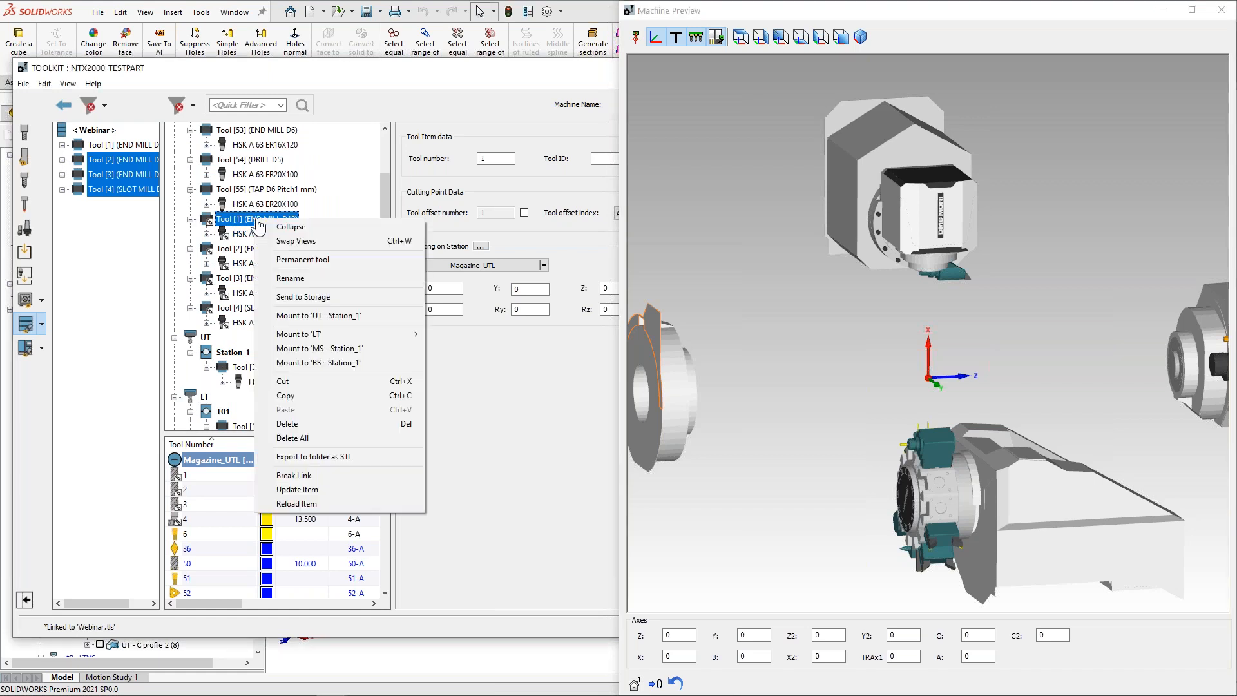
left_click(356, 318)
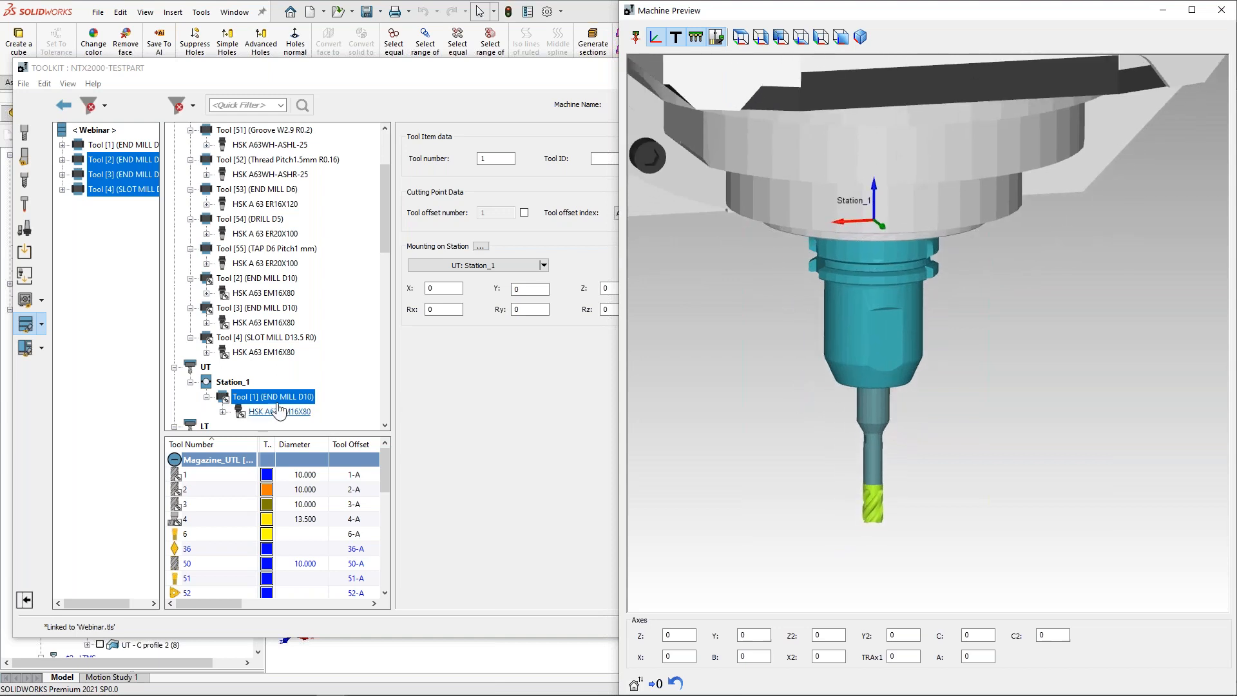
Step: Mount Tool [4], the D13.5 slot mill, to UT - Station_1 and inspect its cutting head in the Machine Preview
scroll(259, 381, "up", 1)
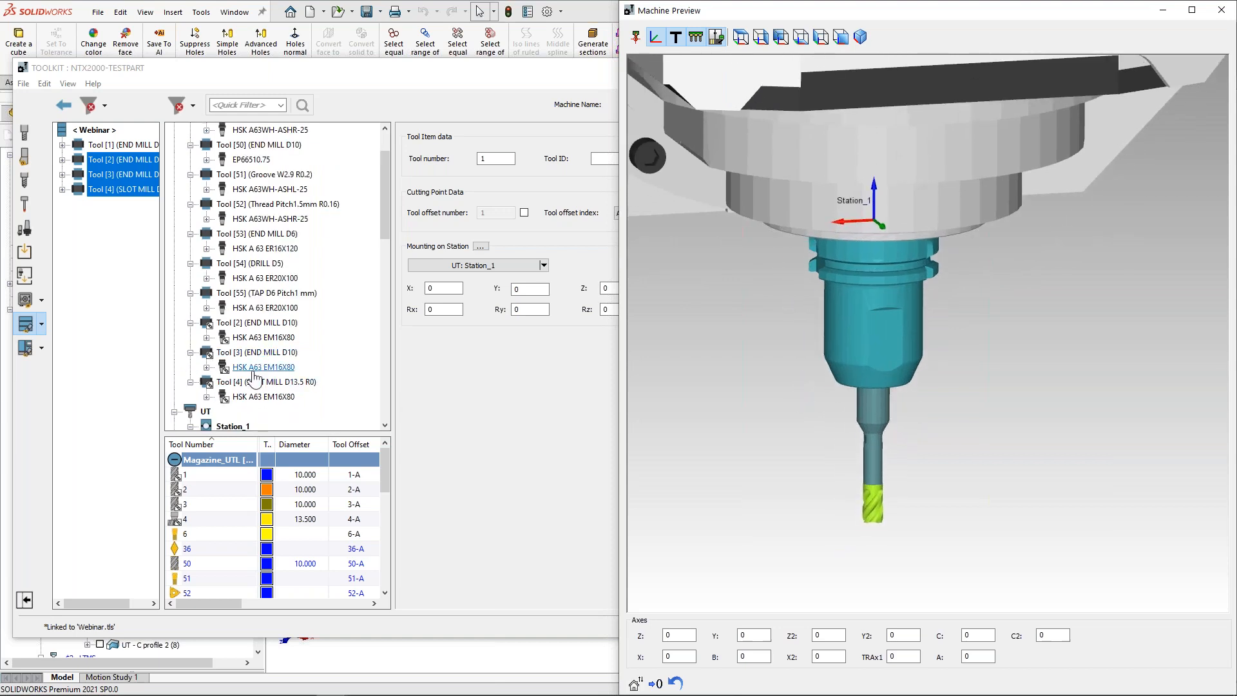
right_click(254, 389)
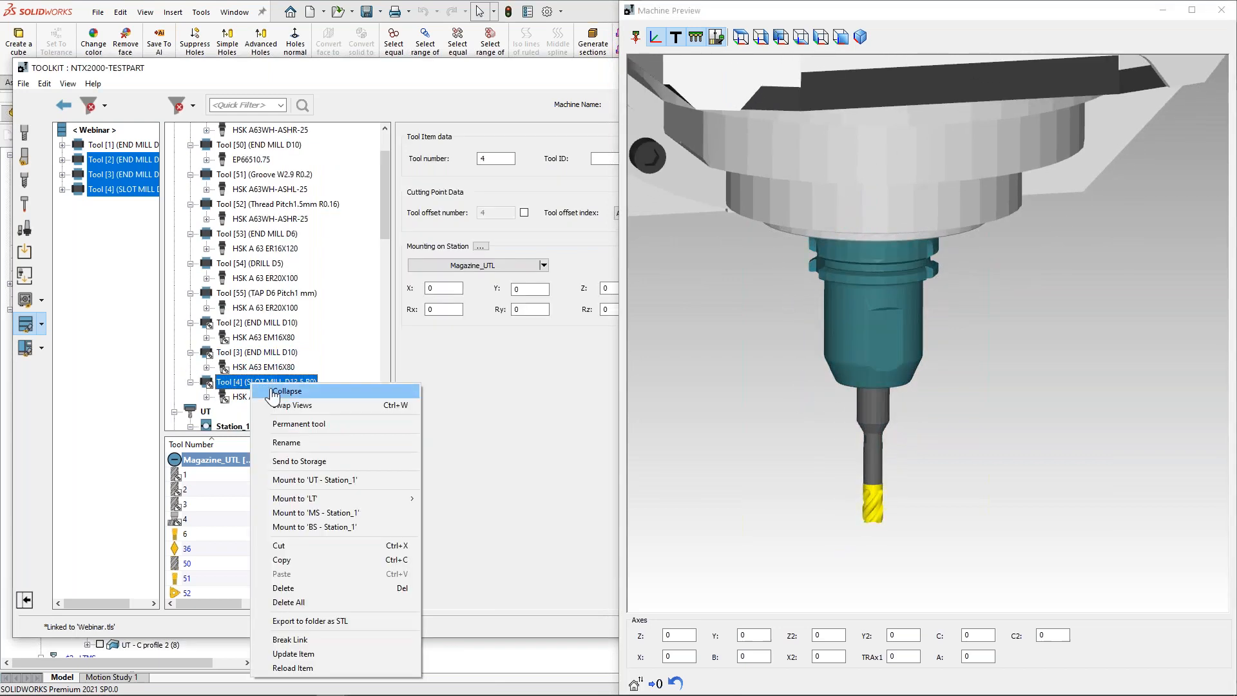
left_click(348, 475)
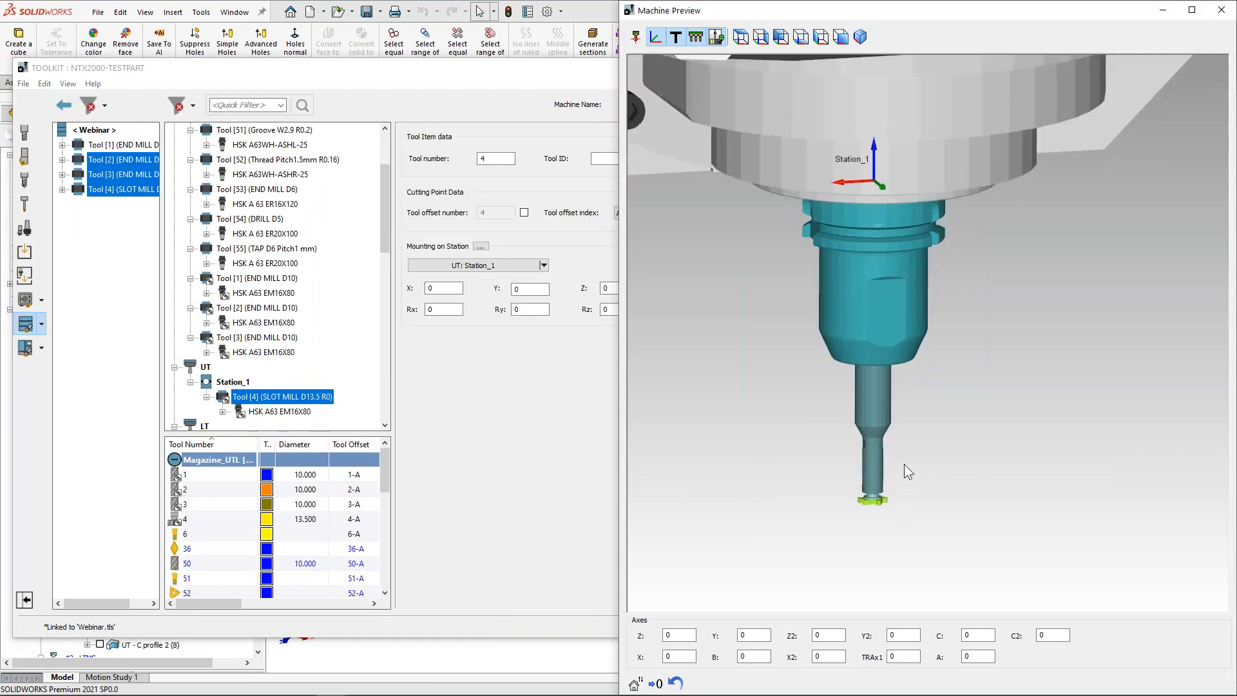
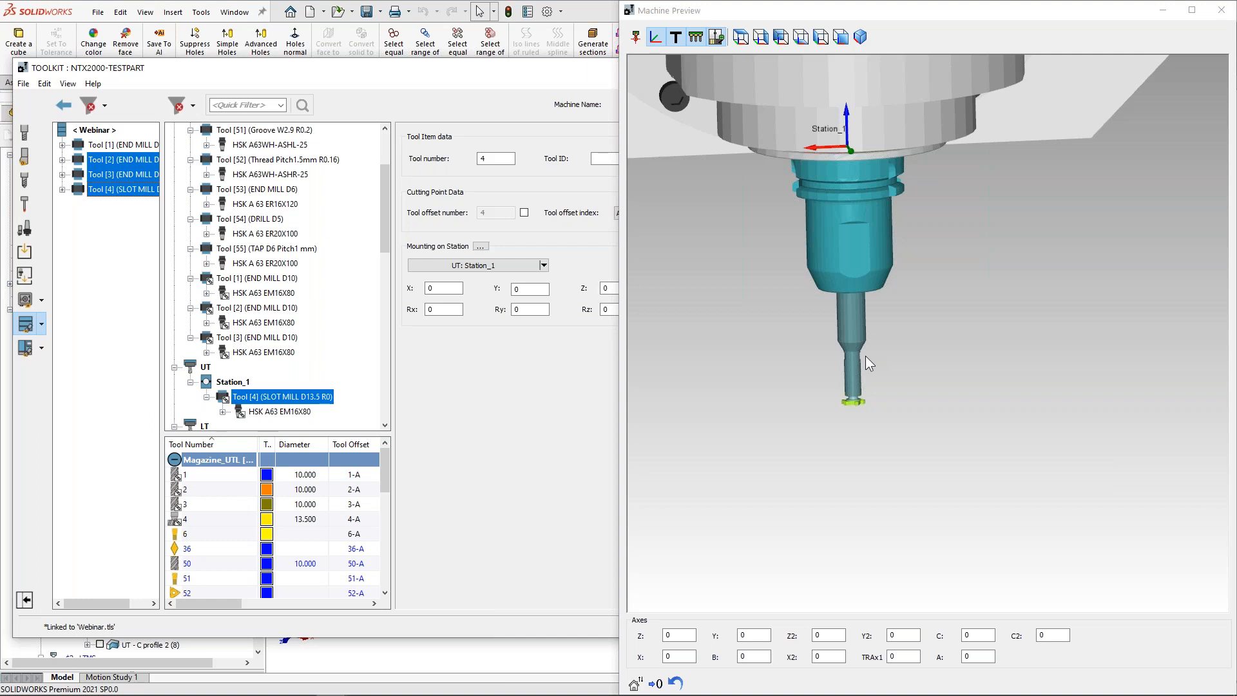
scroll(865, 356, "up", 5)
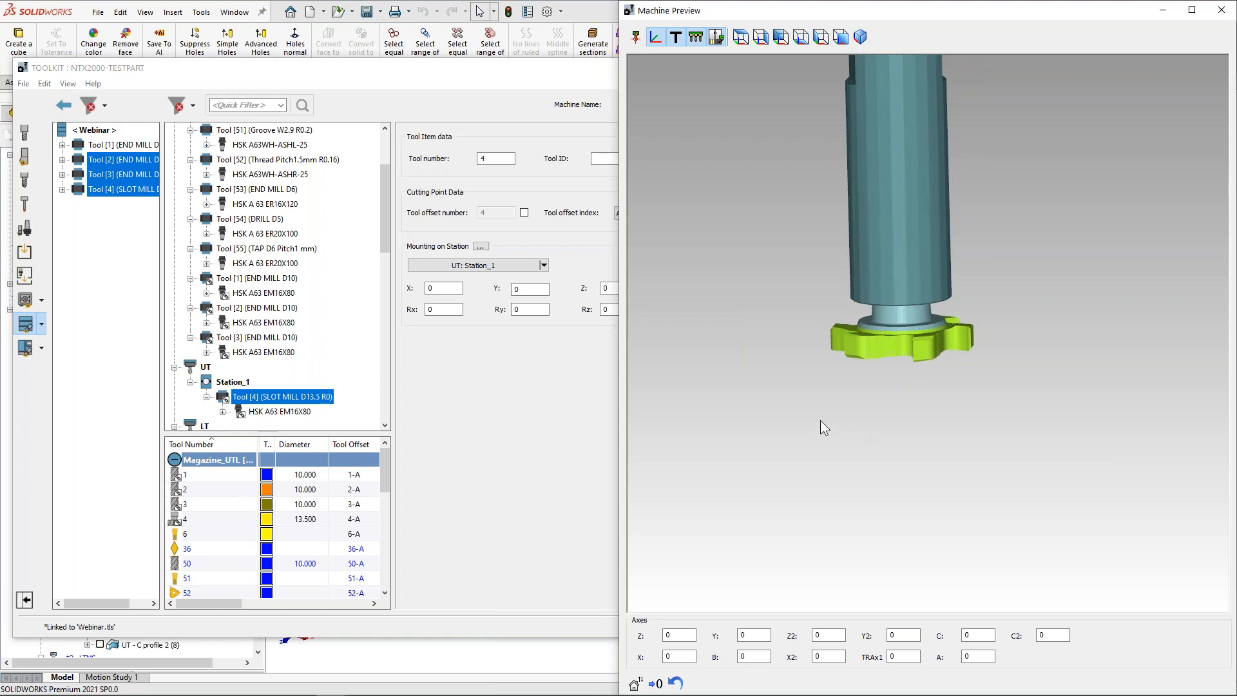
Step: Close the Machine Preview and tool table, and open the ToolKit working-style settings of the DMGMori_NTX2000_Fanuc31iB5_XZYCB_BS machine definition
left_click(1221, 10)
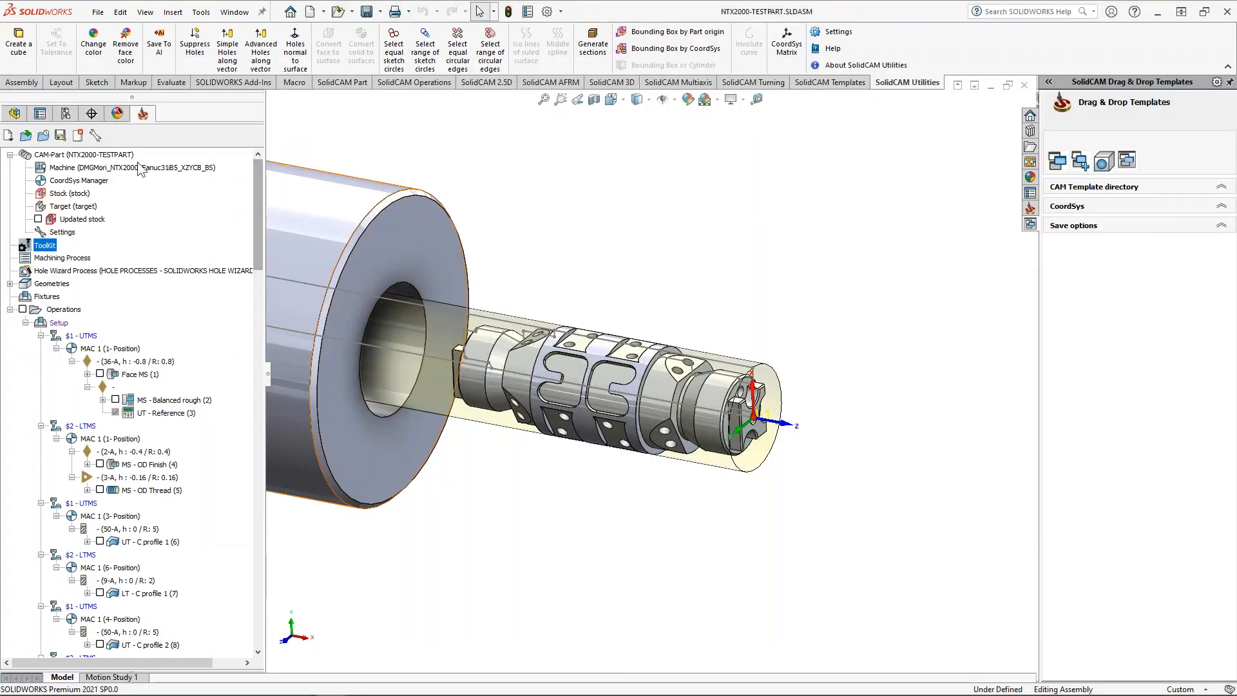
double_click(137, 169)
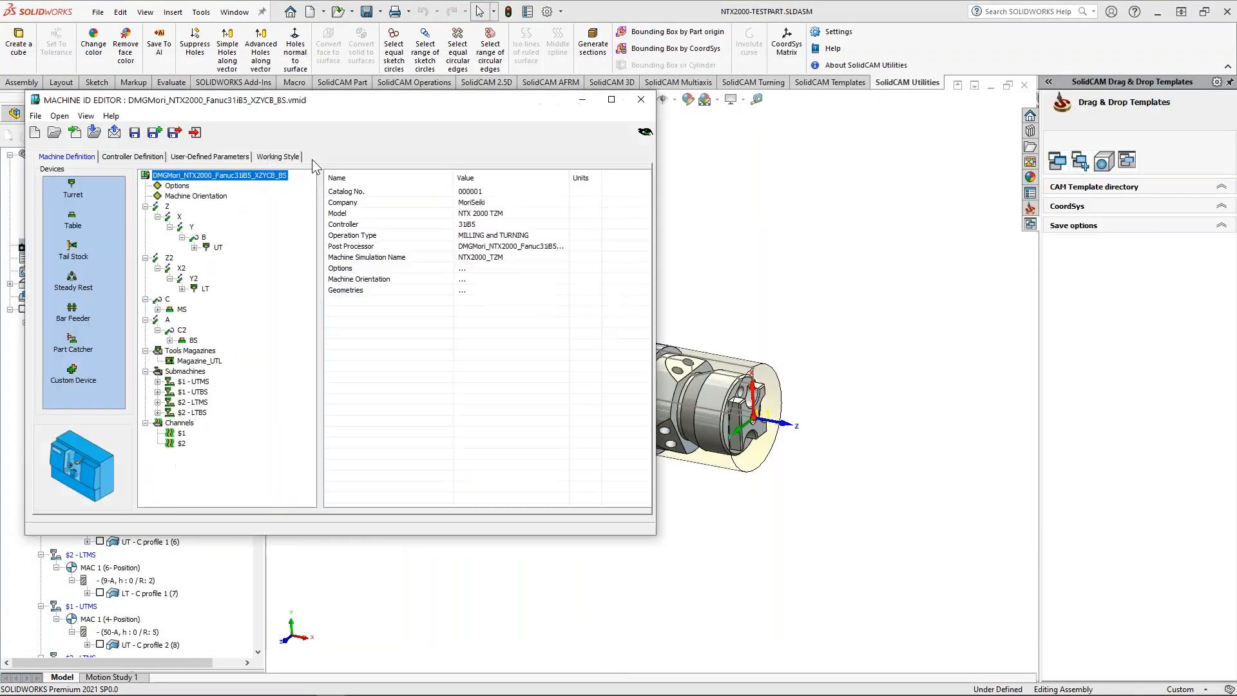
left_click_drag(334, 100, 543, 125)
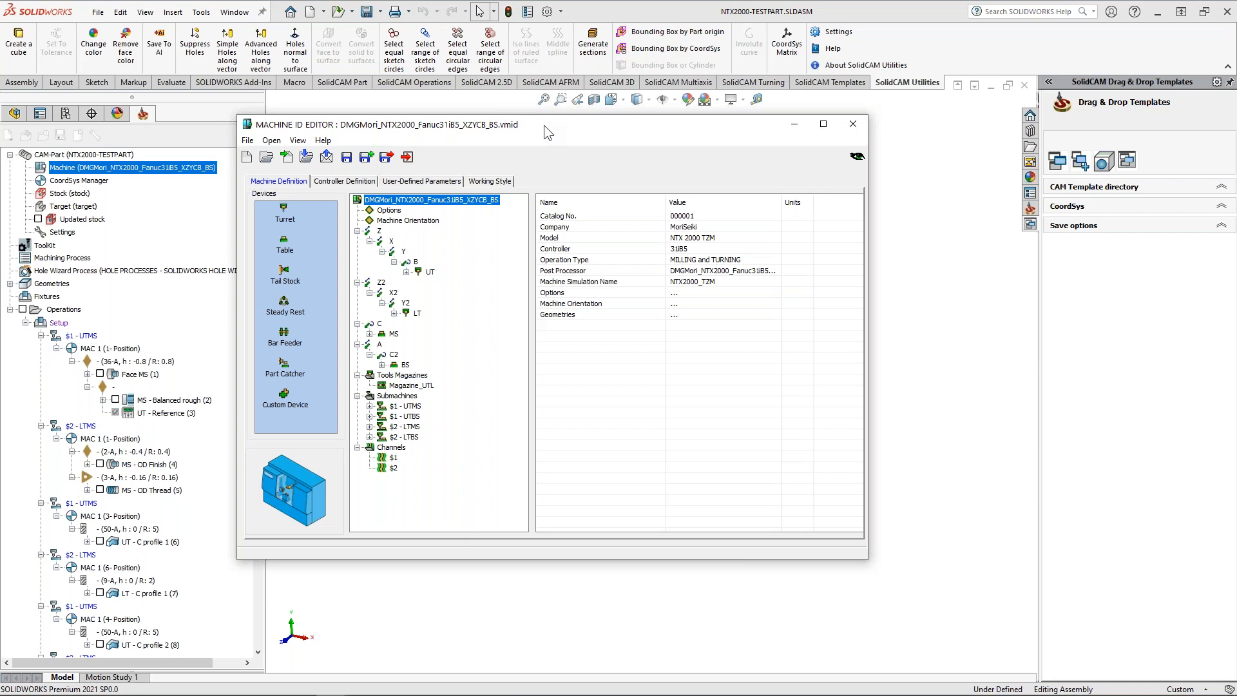
left_click(489, 181)
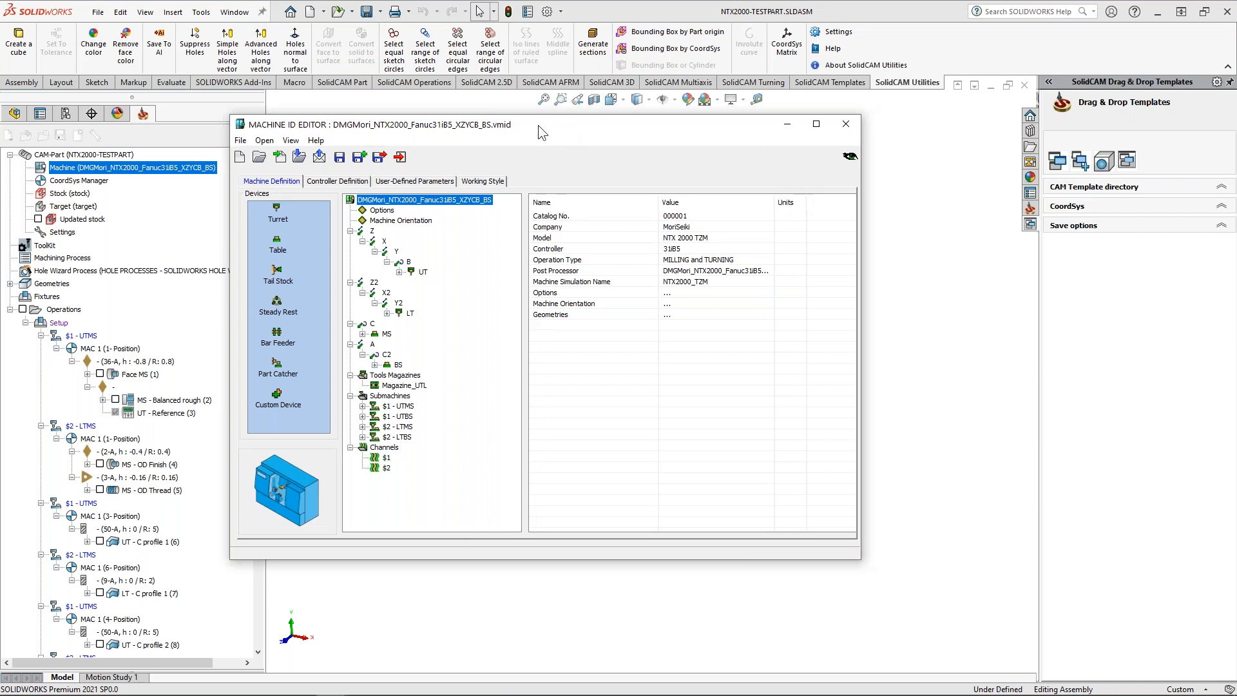
left_click_drag(538, 125, 372, 122)
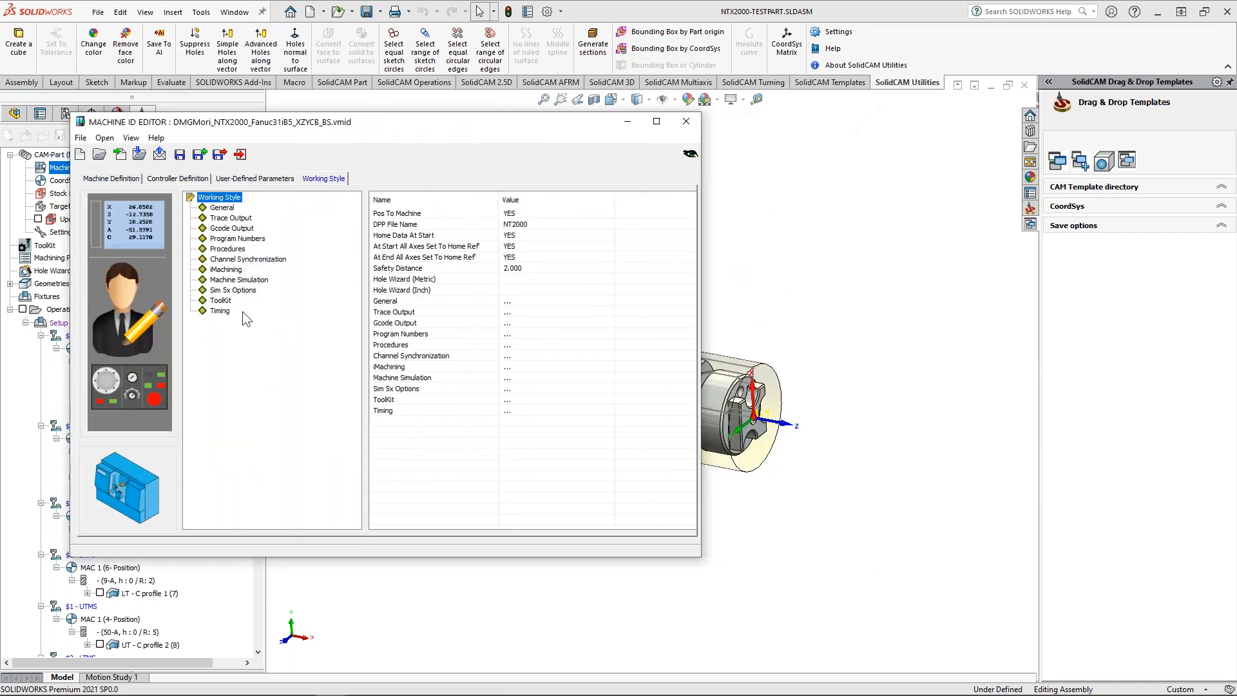
left_click(220, 301)
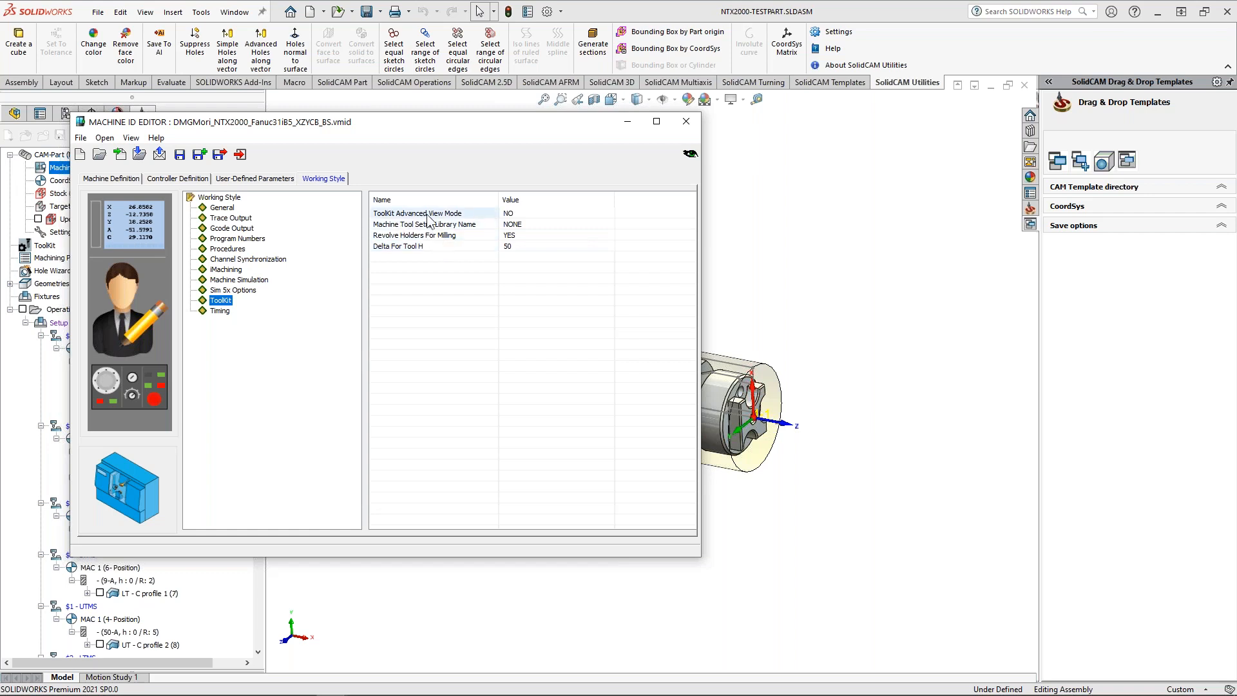
Step: Set ToolKit Advanced View Mode to YES, review the holder revolving option, and save and close the machine definition
left_click(514, 214)
left_click(515, 225)
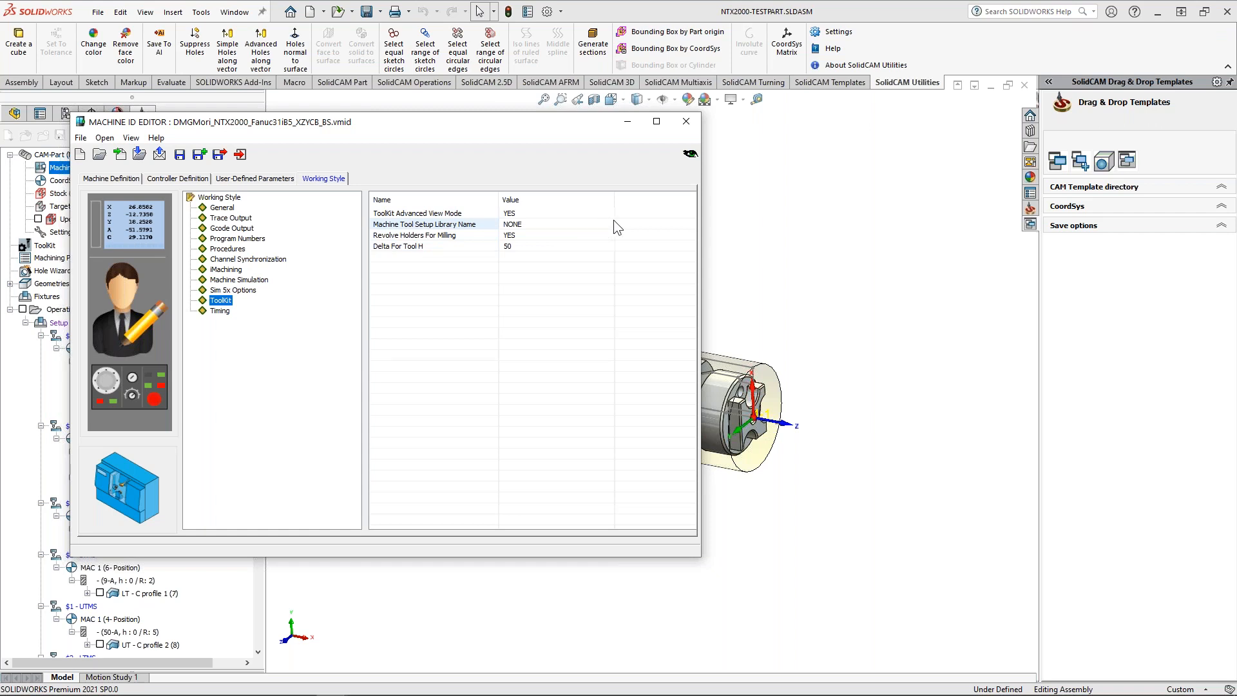
left_click(449, 236)
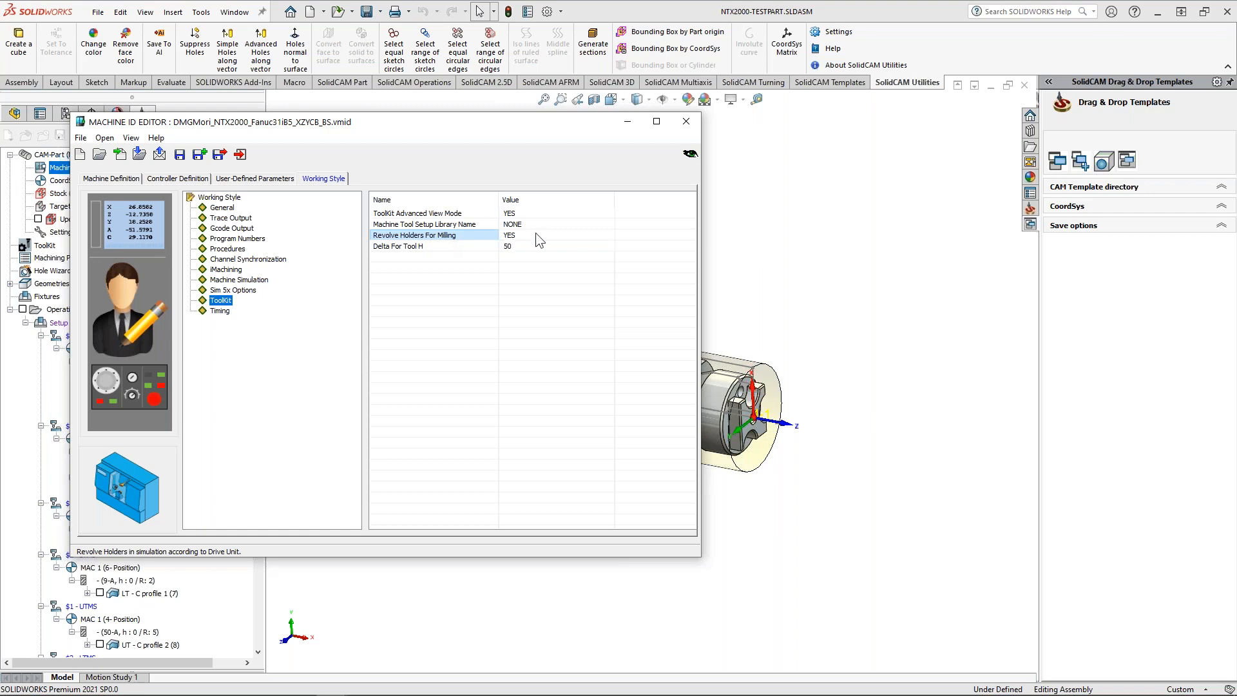
left_click(220, 154)
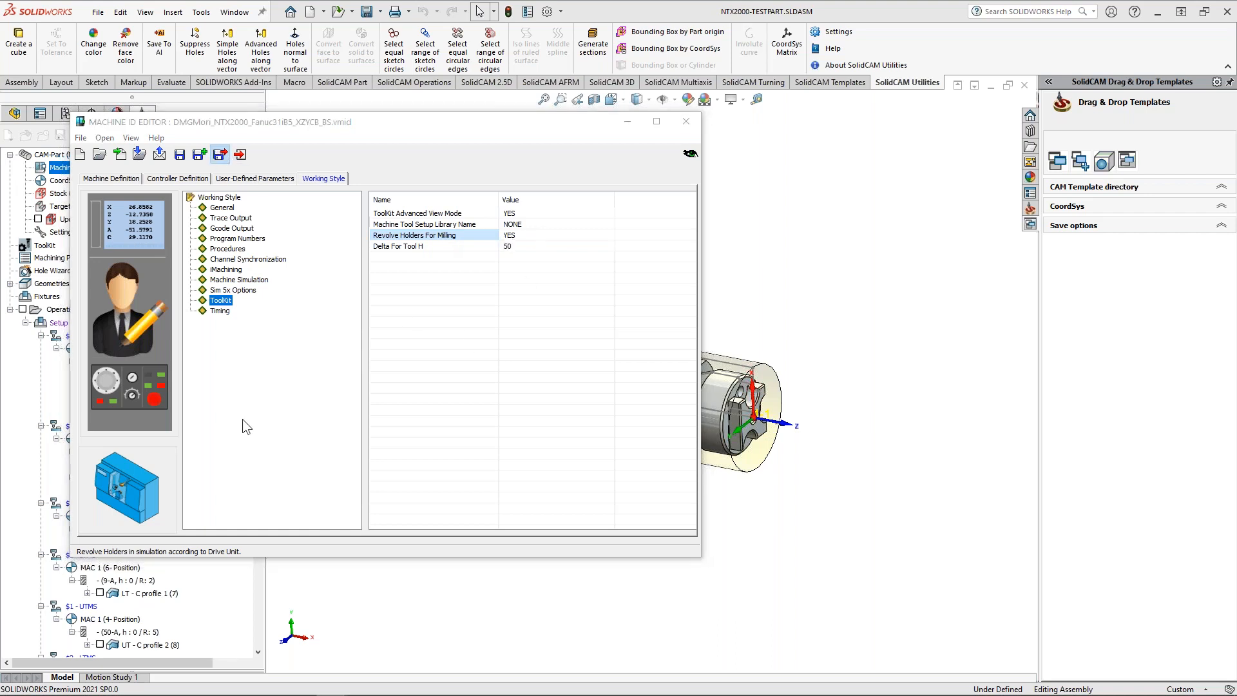
Step: Open the NTX2000-TESTPART ToolKit and view the HSK A63 EM16X80 holder of Tool [4] on UT - Station_1 in the Tool Viewer
double_click(45, 244)
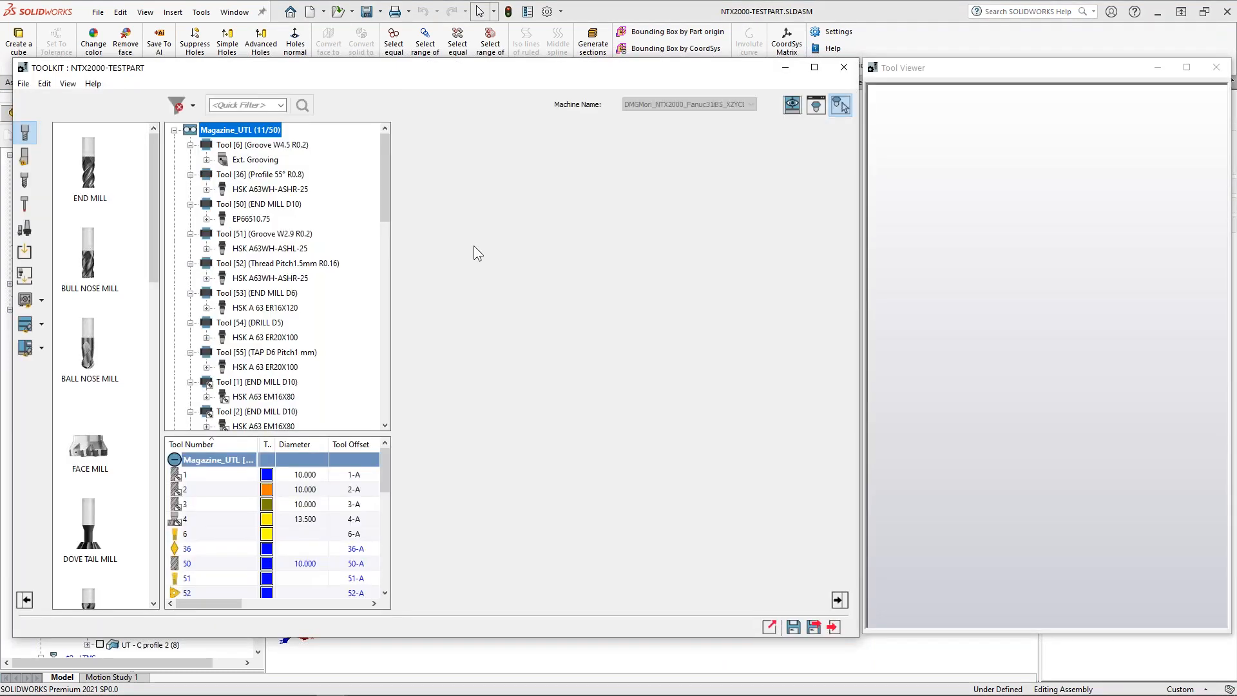
left_click(939, 380)
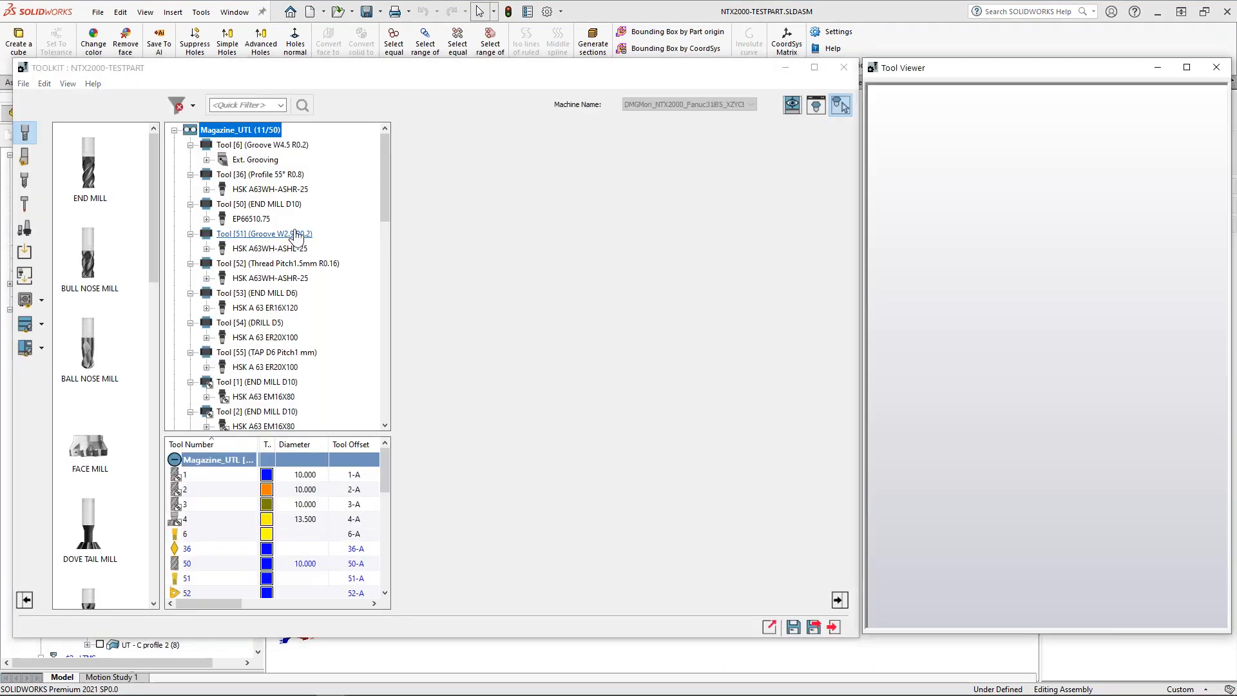
scroll(296, 352, "down", 5)
double_click(276, 294)
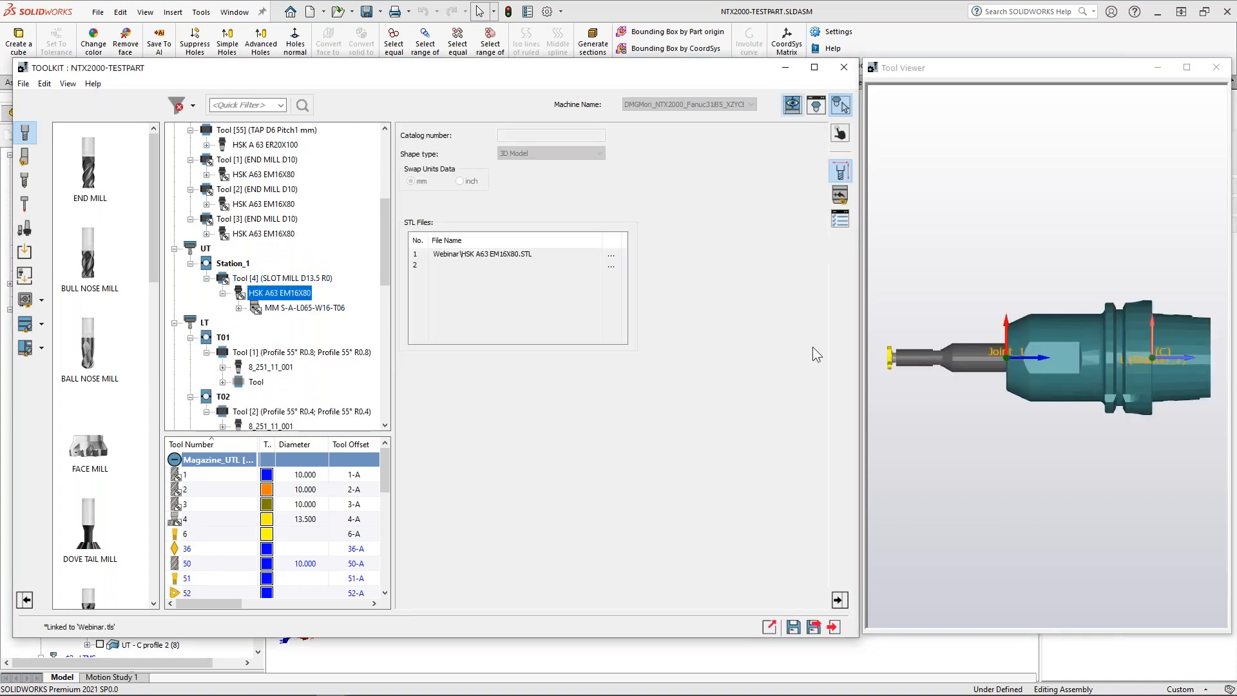
left_click_drag(674, 160, 1234, 215)
left_click_drag(972, 11, 653, 13)
left_click(911, 12)
middle_click_drag(976, 365, 1026, 351)
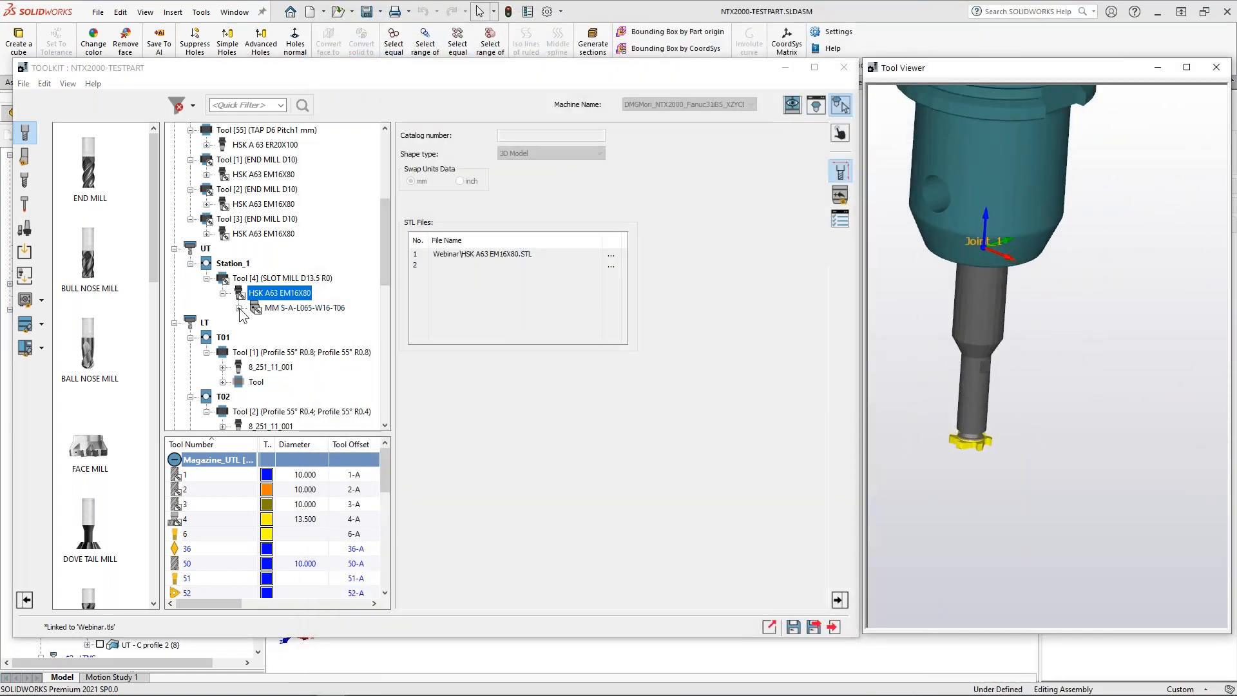
Step: Expand the Tool [4] assembly down to the slot mill's cutting point and examine its coordinate system orientation in the Tool Viewer
left_click(239, 309)
left_click(288, 339)
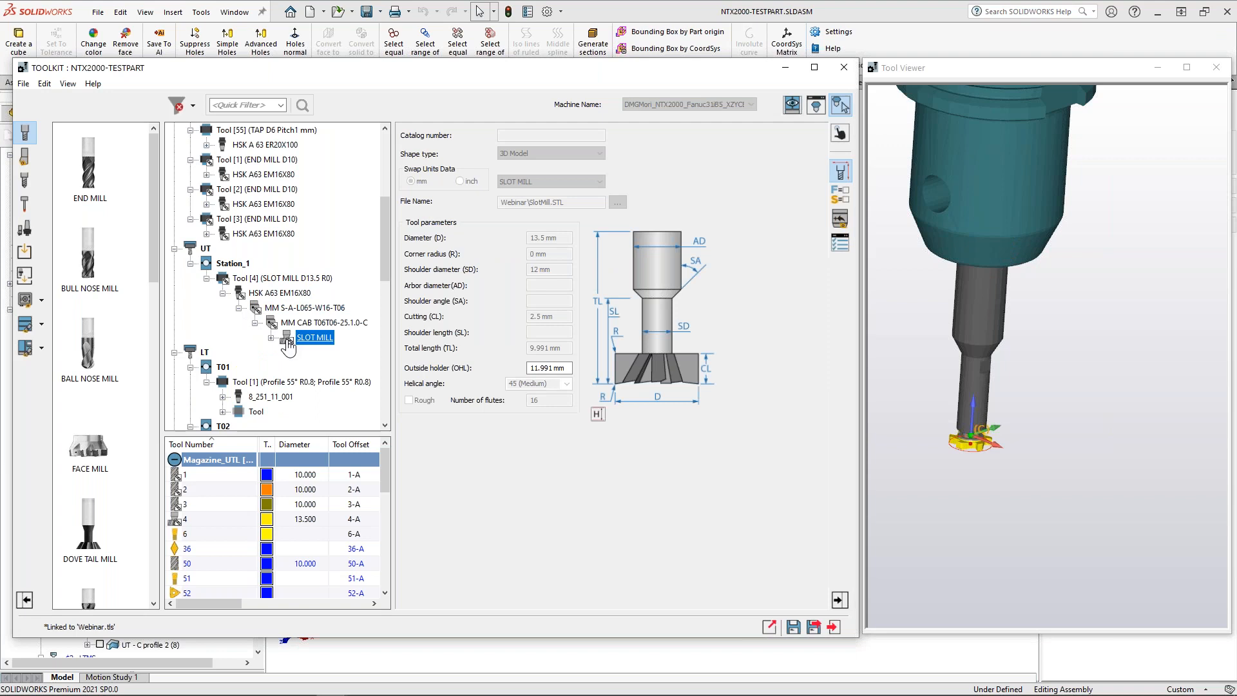
left_click(271, 338)
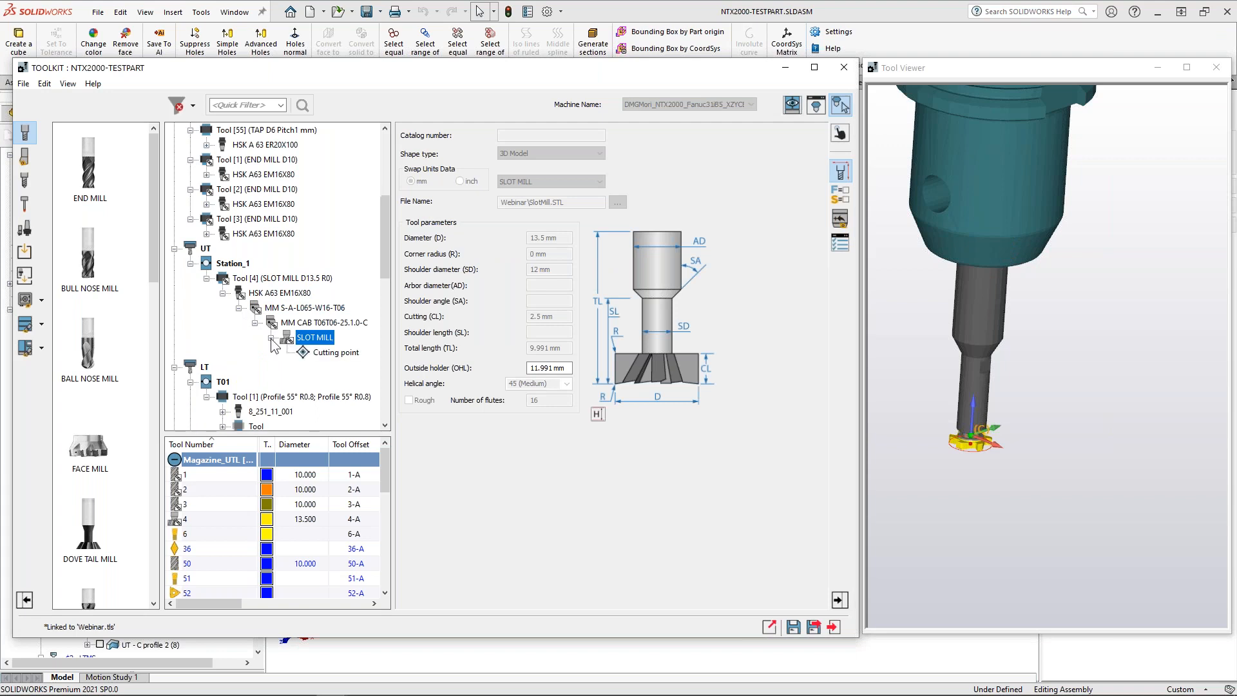
left_click(326, 353)
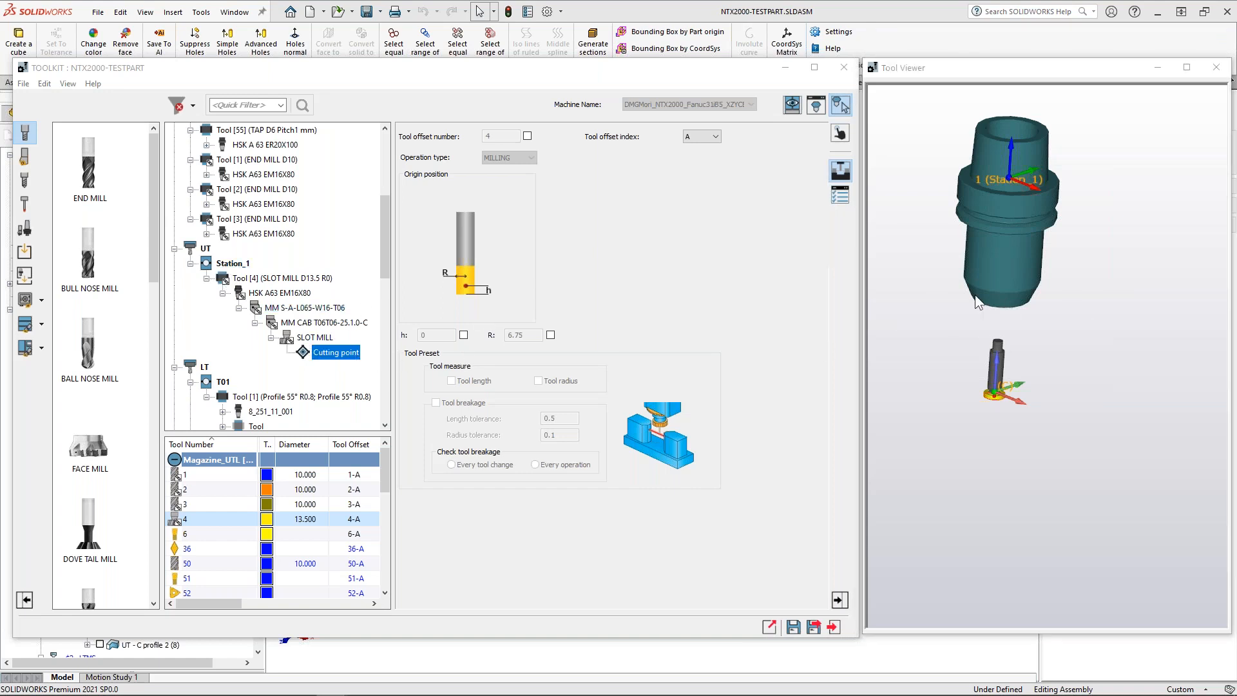
scroll(1008, 403, "up", 3)
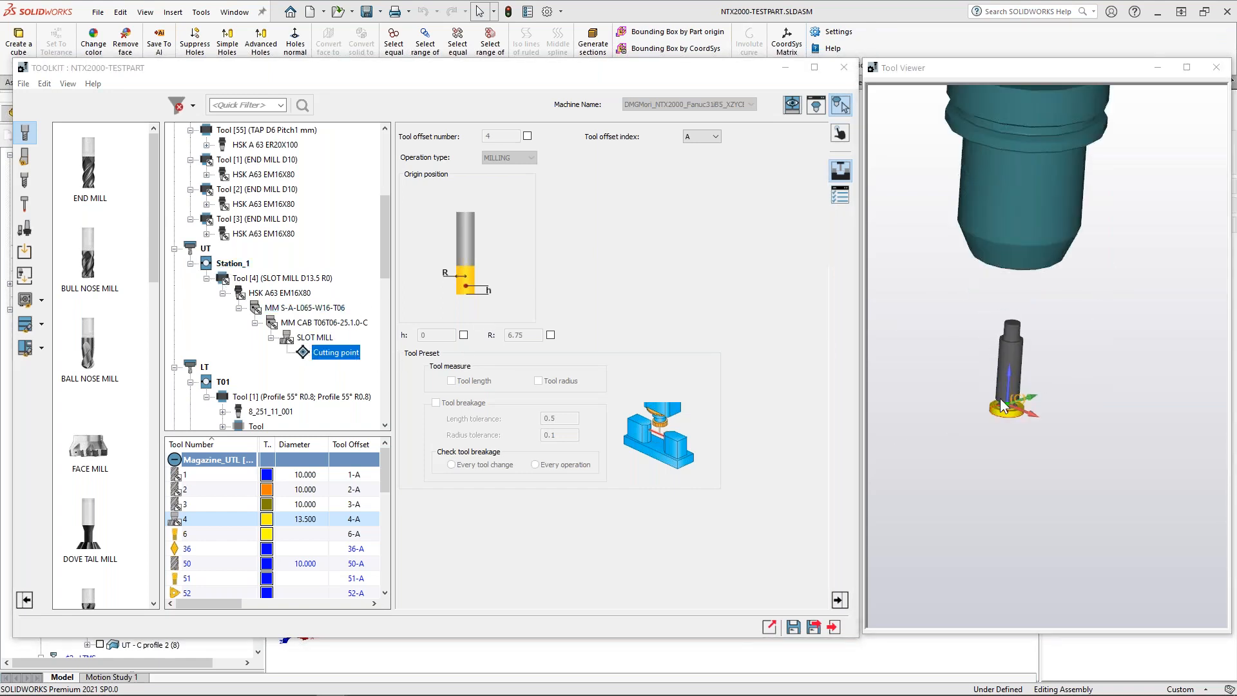
scroll(1008, 405, "down", 3)
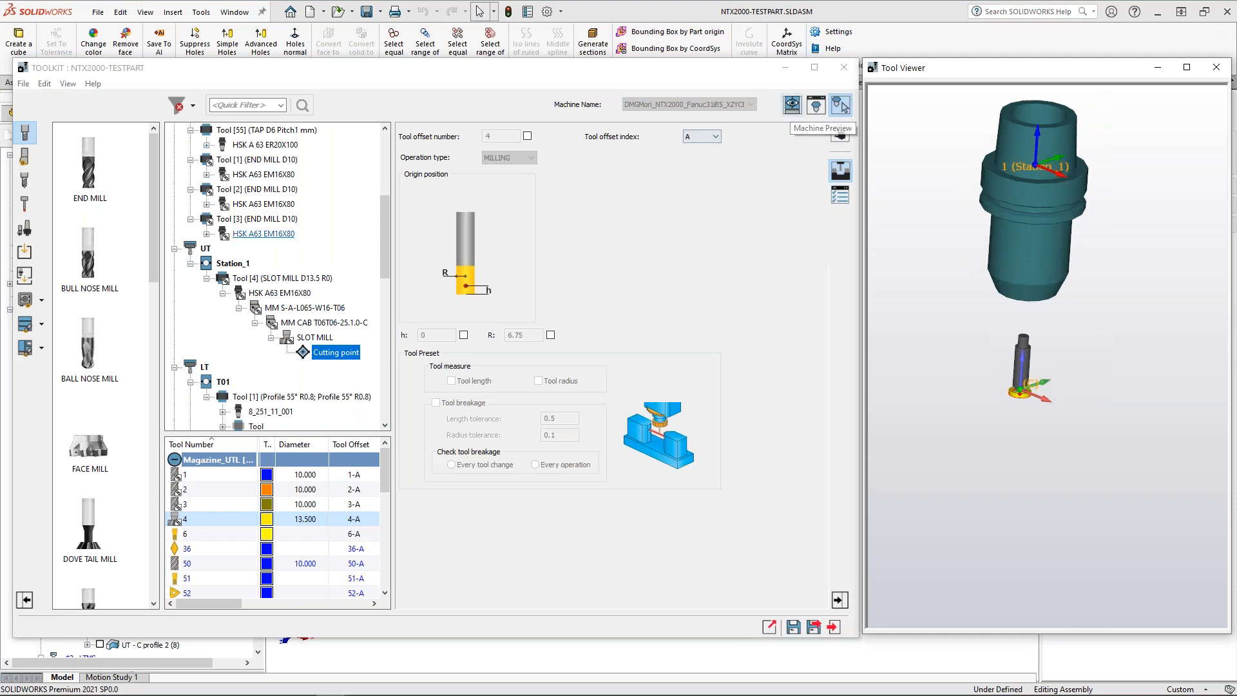
mouse_move(1030, 305)
middle_mouse_down()
mouse_move(1022, 323)
mouse_move(1028, 303)
middle_mouse_up()
scroll(1021, 304, "up", 2)
middle_click_drag(1011, 365, 1022, 313)
scroll(1047, 380, "up", 3)
scroll(1048, 378, "up", 5)
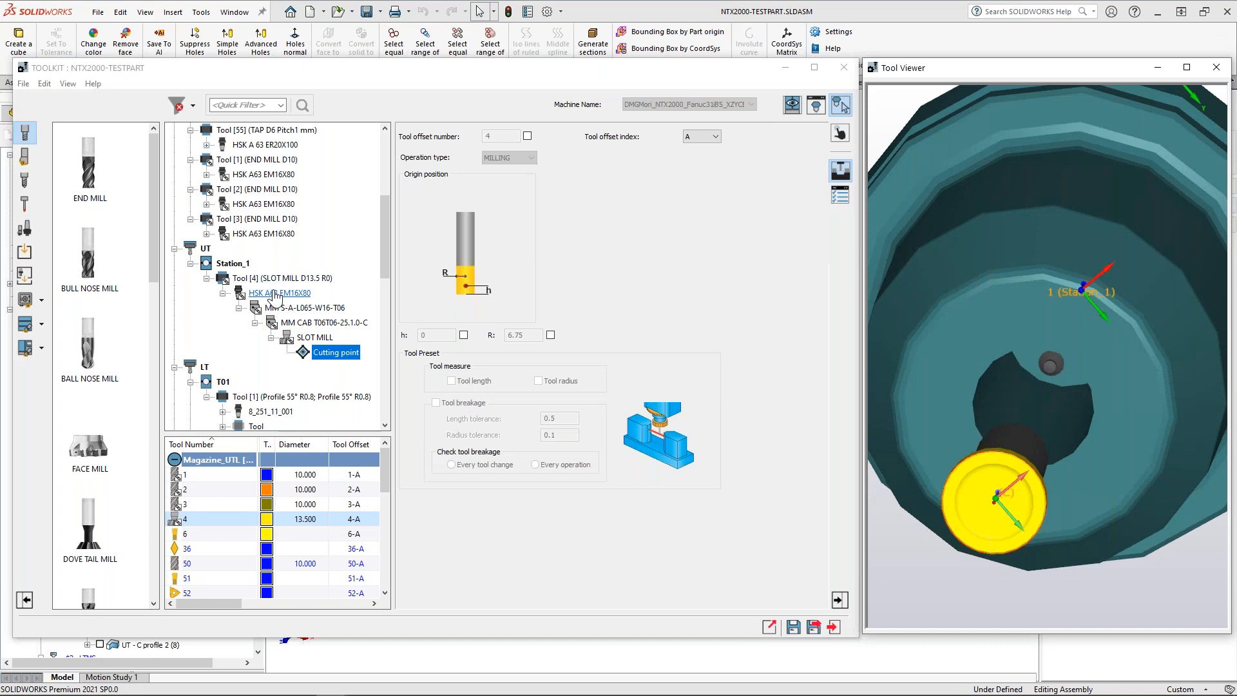
Step: Mount Tool [2], the D10 end mill, from Magazine_UTL to UT - Station_1
left_click(242, 189)
right_click(243, 189)
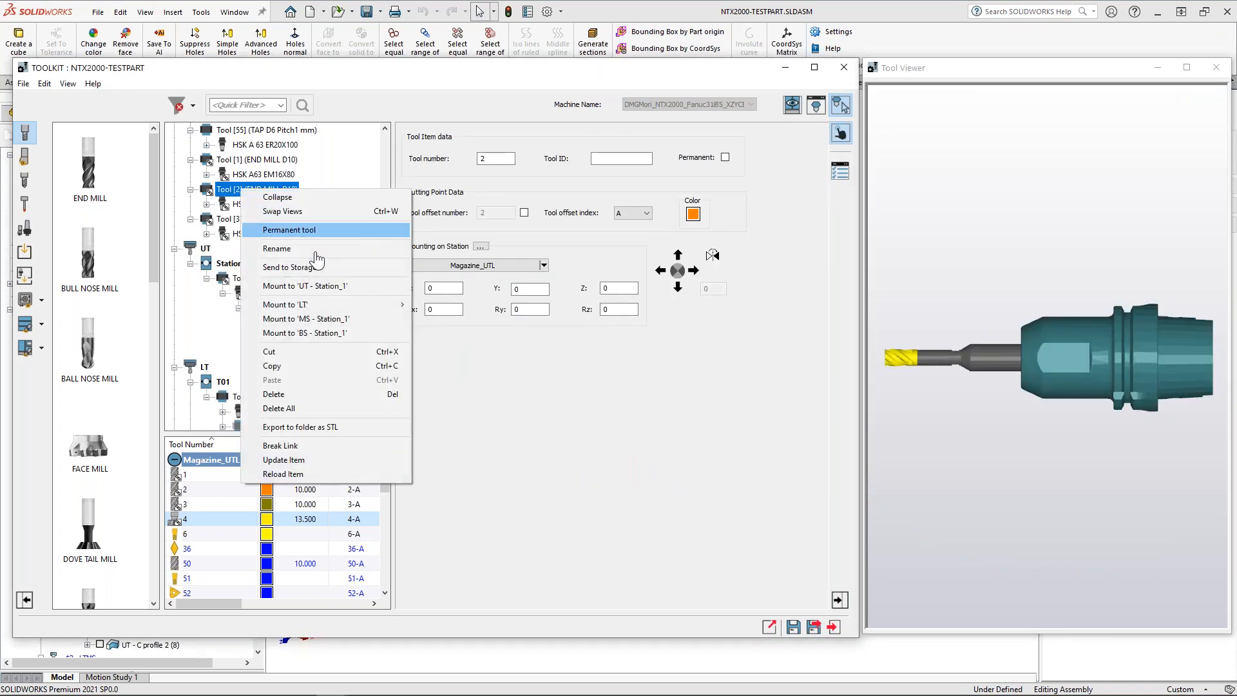
left_click(322, 285)
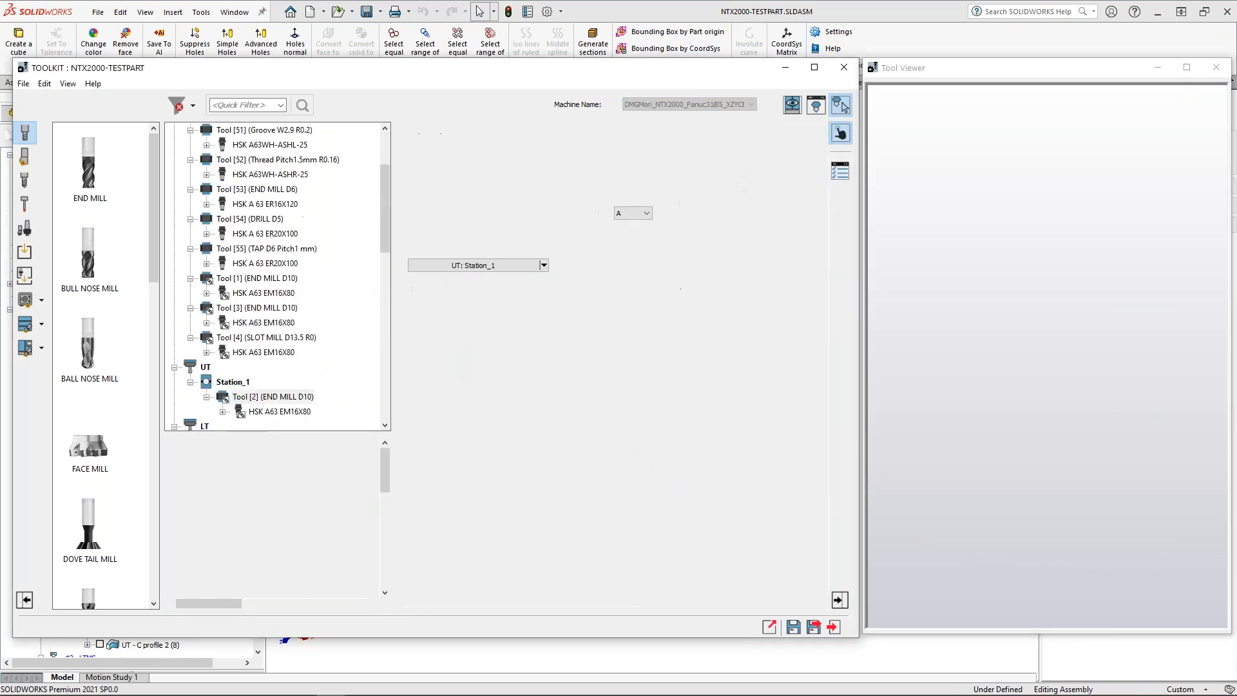
Step: Expand the Tool [2] assembly down to the end mill's cutting point and examine its coordinate system in the Tool Viewer
left_click(239, 411)
left_click(255, 411)
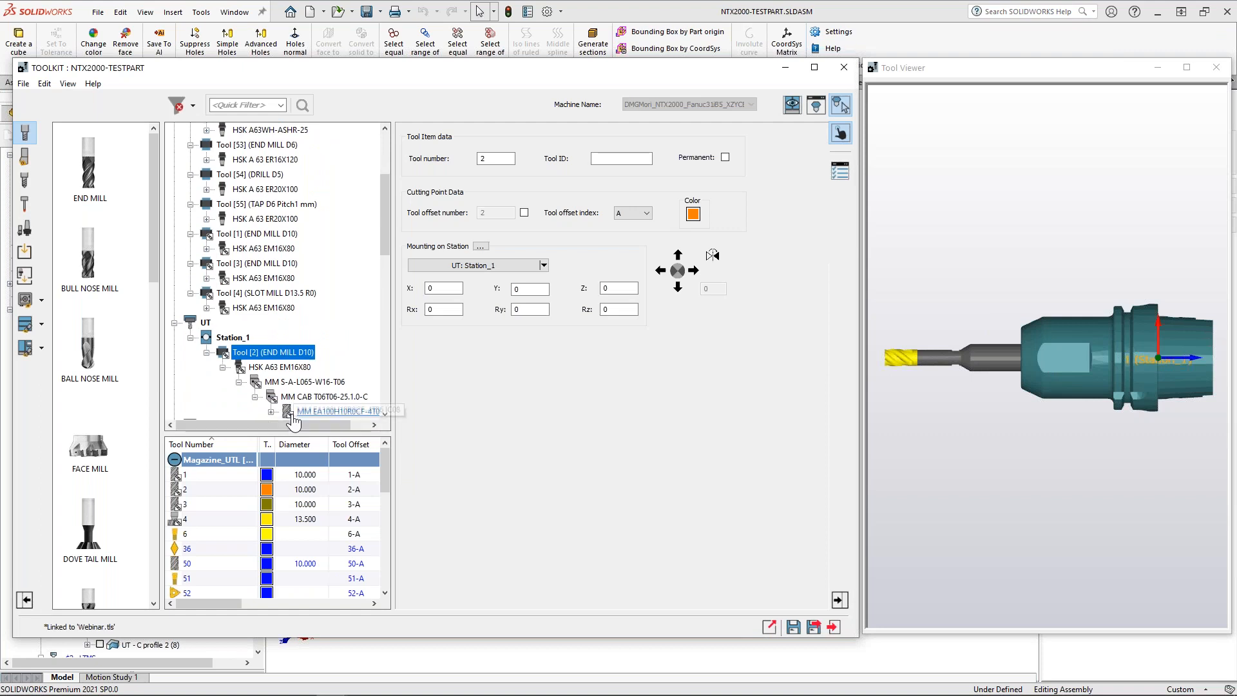
left_click(271, 411)
left_click(317, 415)
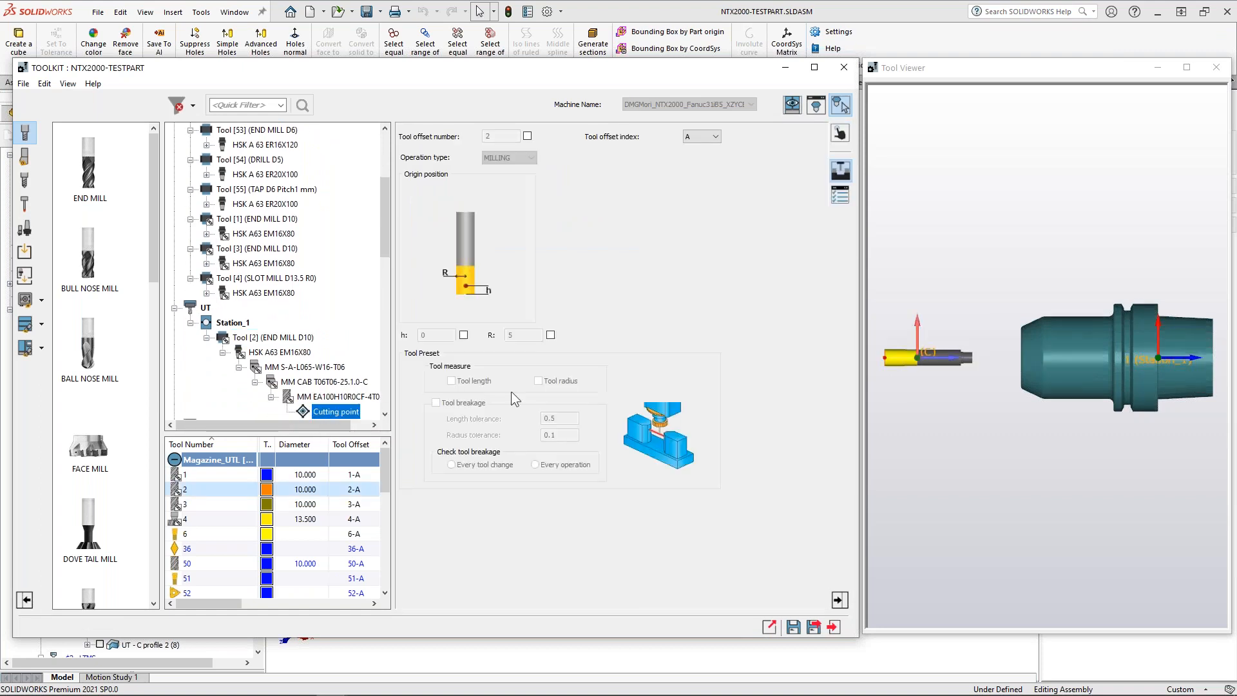
left_click(1045, 342)
middle_click_drag(996, 369, 1051, 434)
scroll(1051, 434, "down", 6)
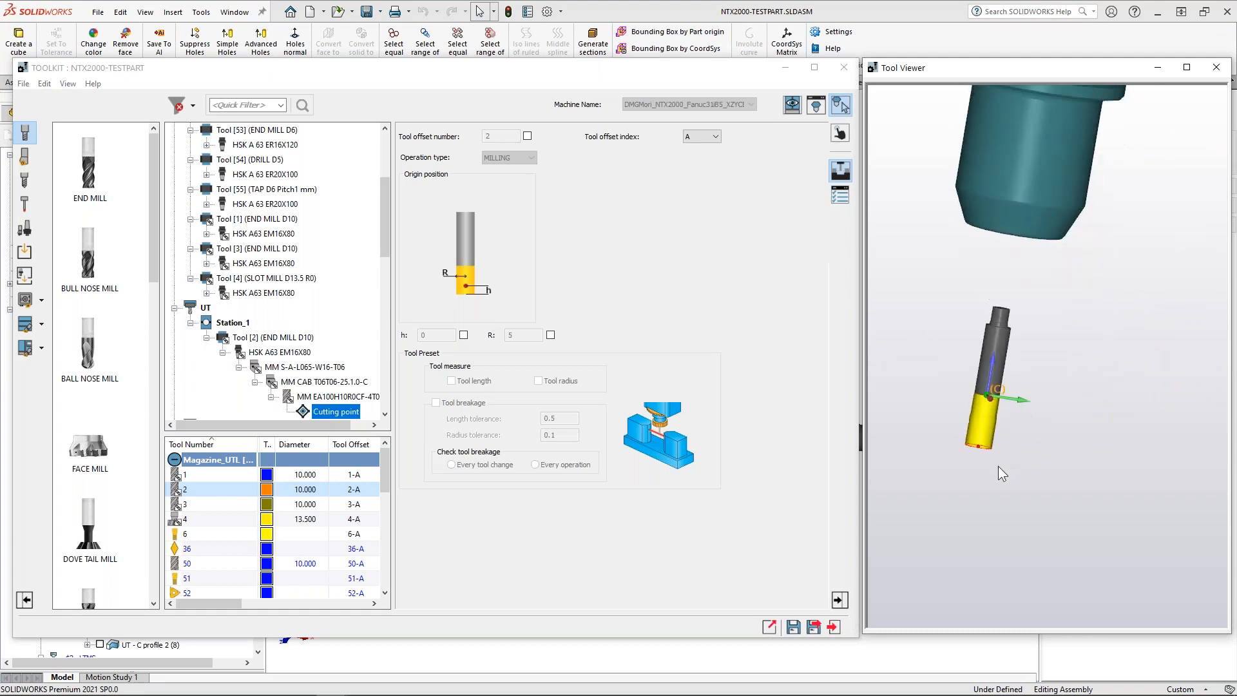
scroll(982, 370, "up", 4)
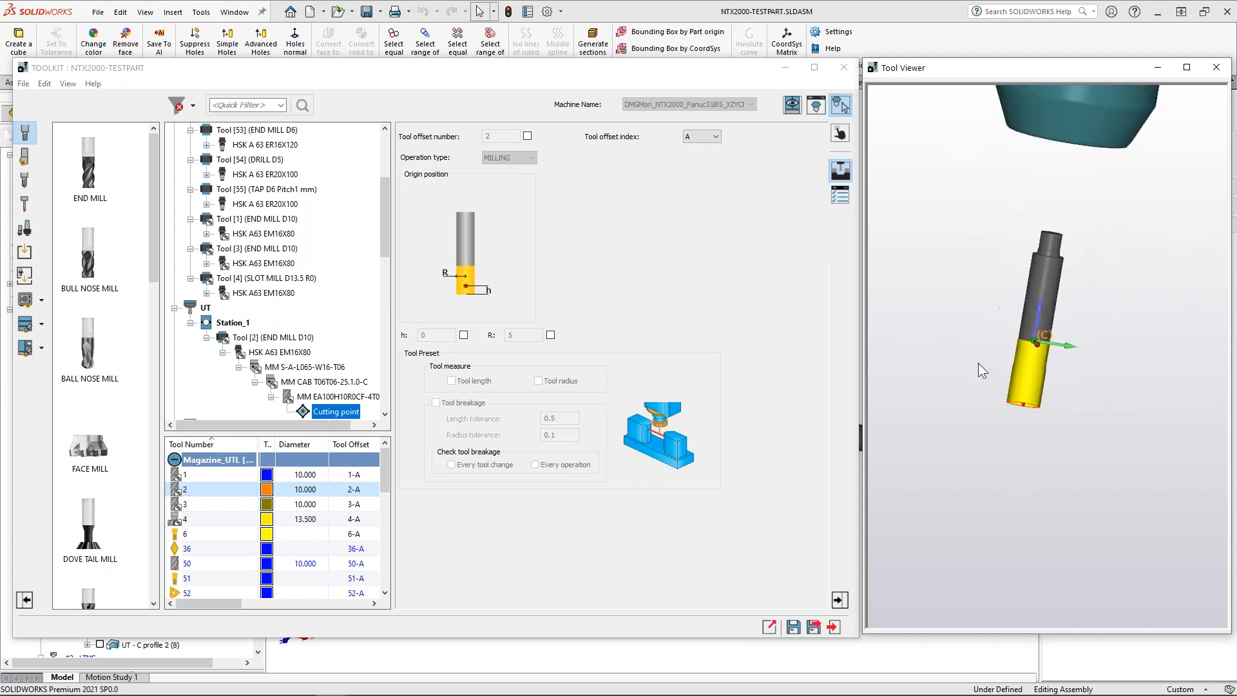
scroll(1033, 357, "up", 4)
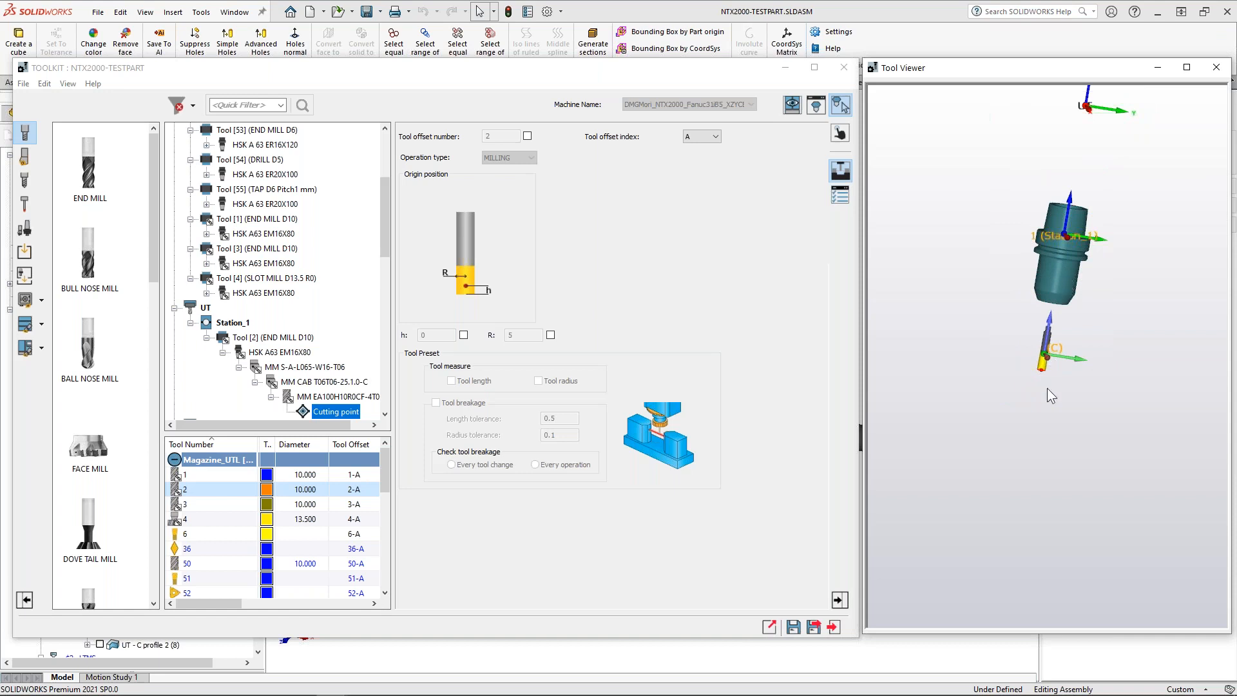
scroll(1063, 349, "down", 3)
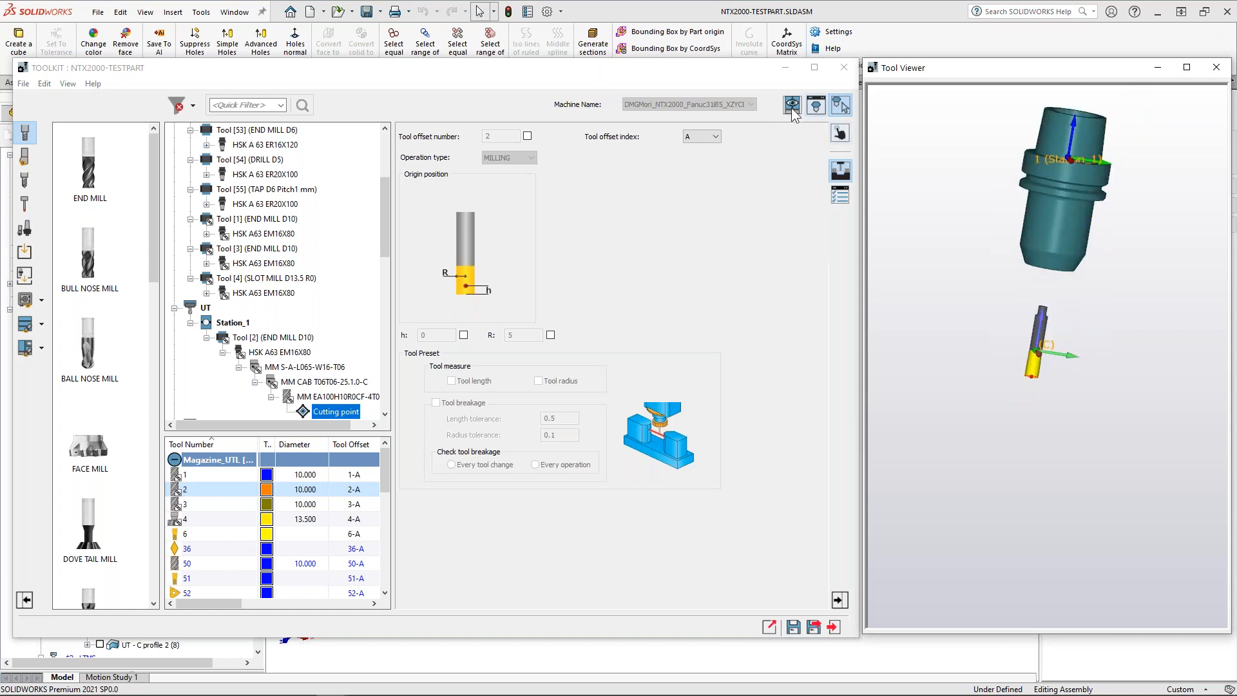
Step: Check mounted Tool [2] in the Machine Preview against the Tool Viewer, close both views, and save and exit the tool table
left_click(816, 104)
scroll(621, 386, "down", 2)
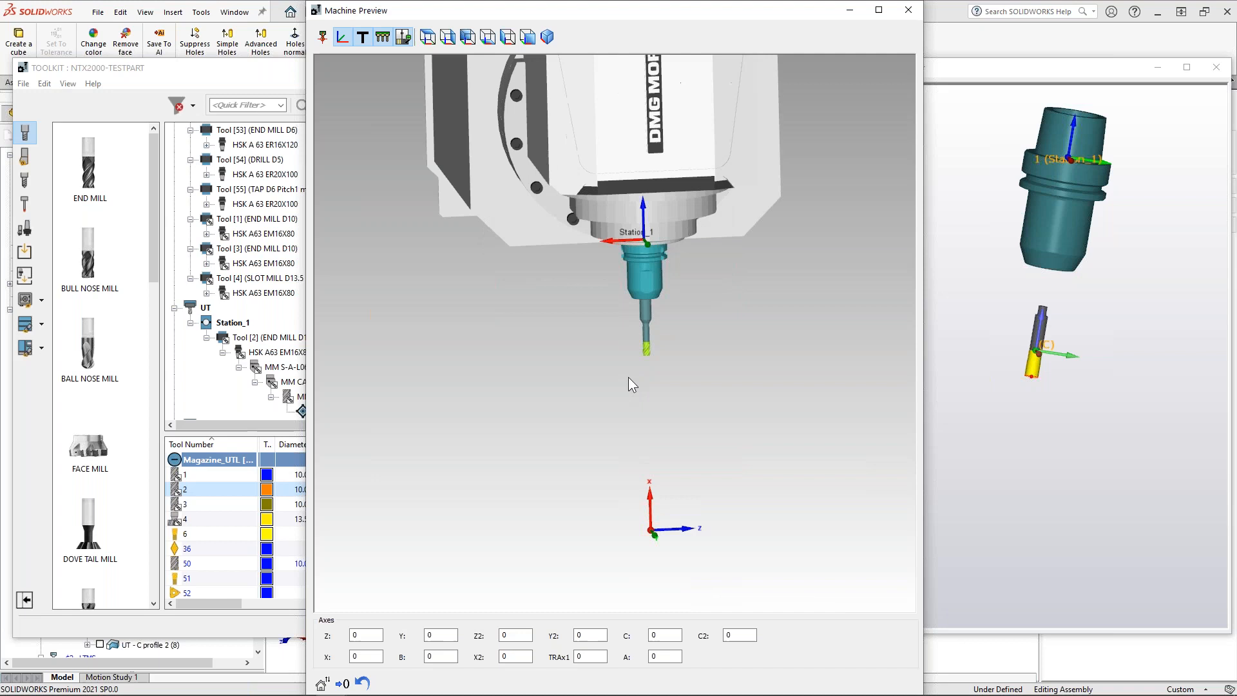
left_click(1052, 397)
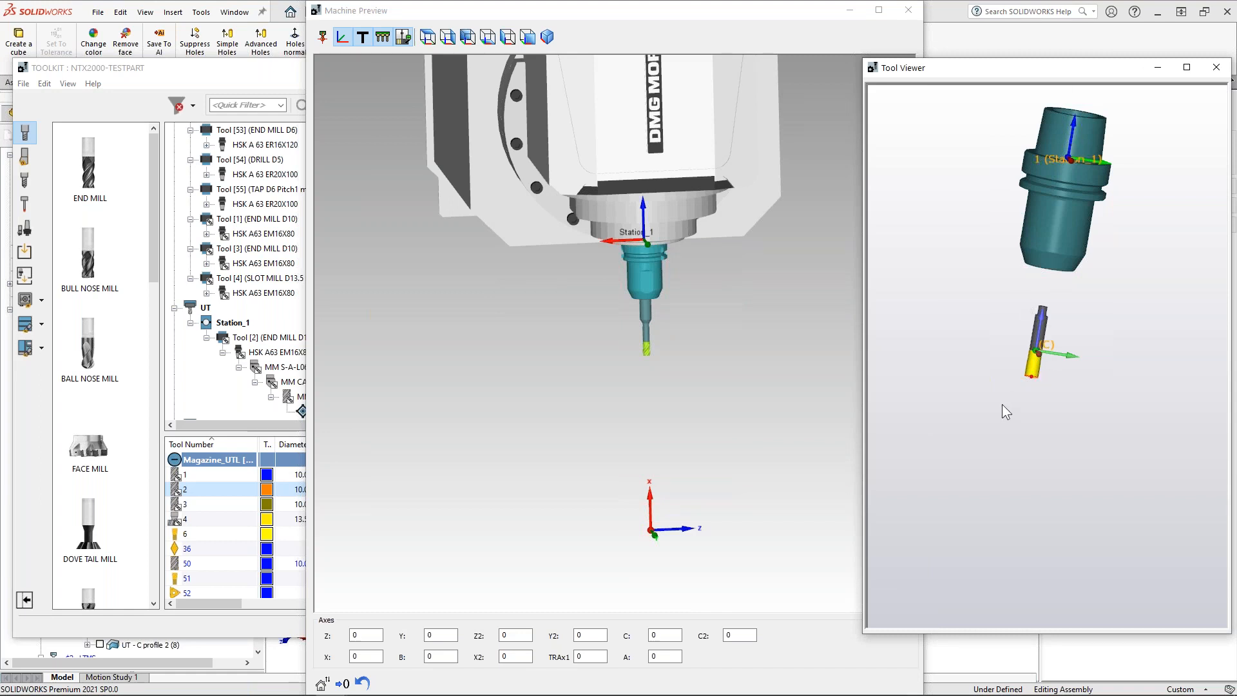
left_click_drag(1116, 79, 941, 72)
left_click(1040, 61)
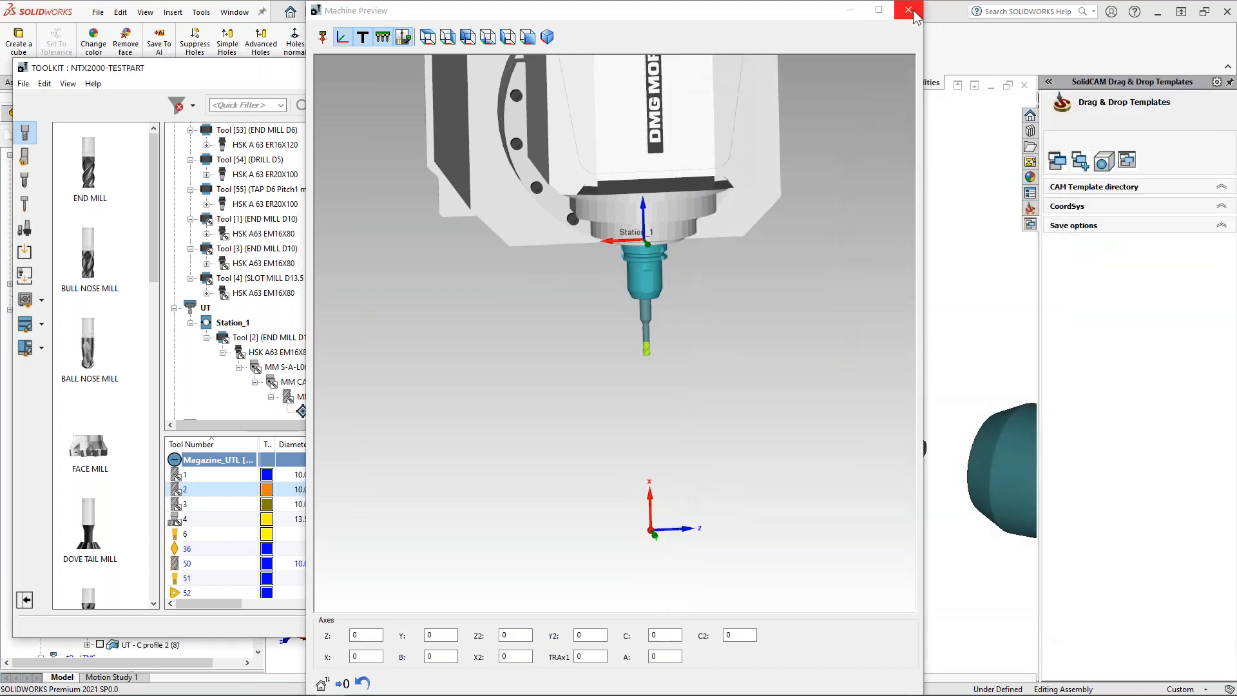
left_click(916, 17)
left_click(822, 628)
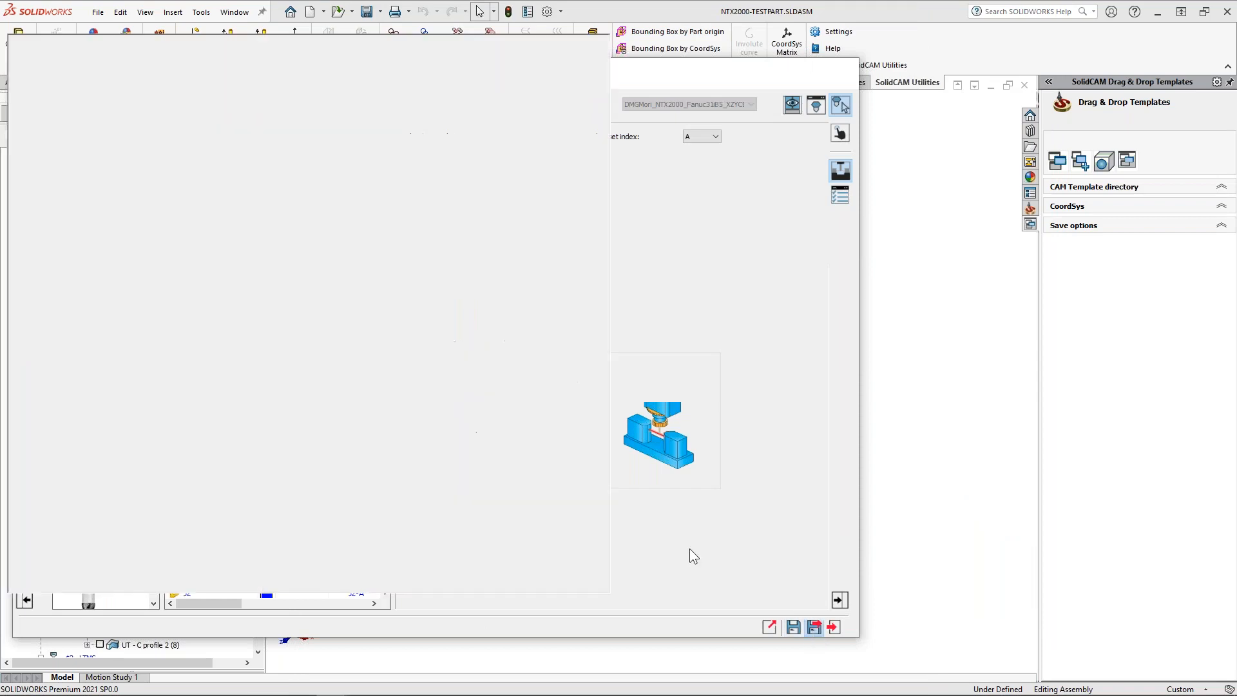
Step: Reopen the DMGMori_NTX2000 machine definition, expand the UT turret, and examine its station coordinate system in the Machine Preview
double_click(161, 167)
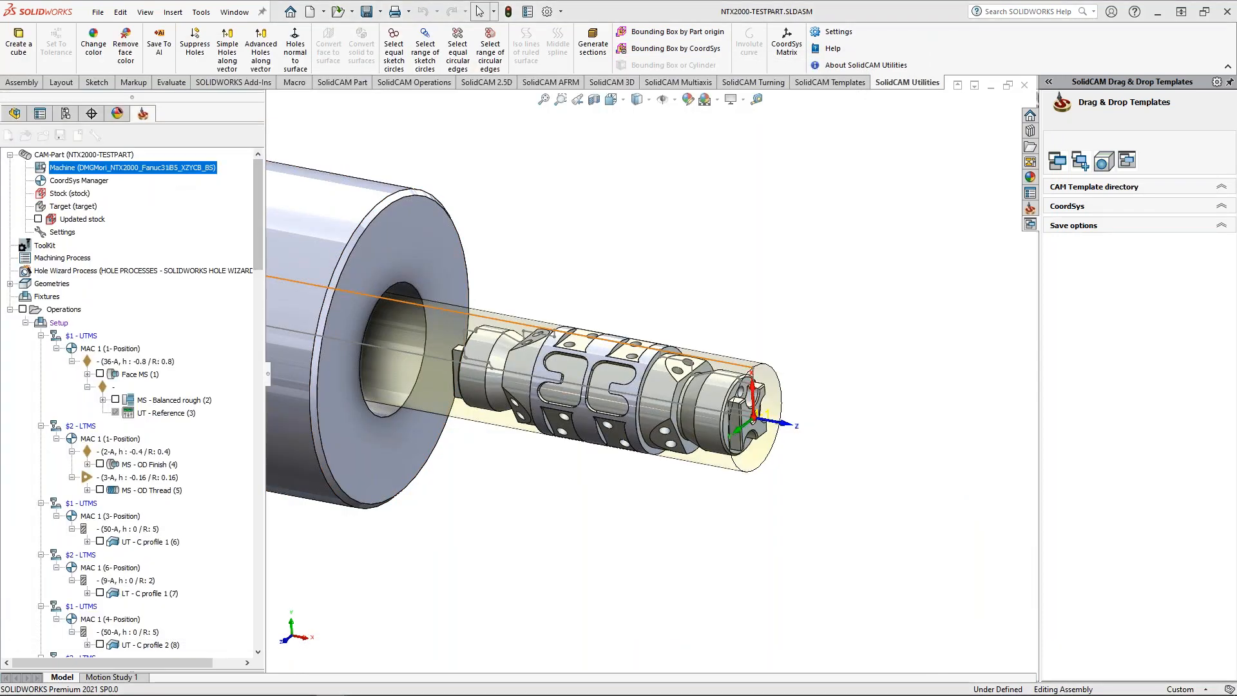
left_click_drag(453, 124, 634, 129)
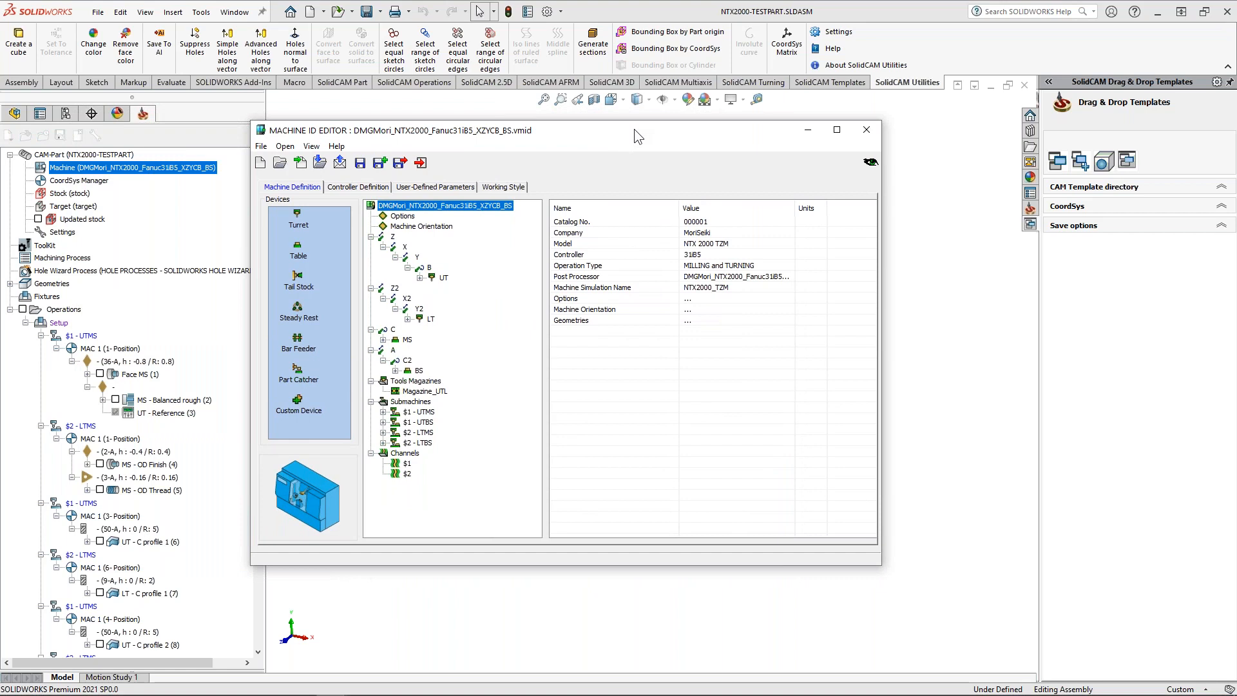
left_click_drag(634, 129, 654, 127)
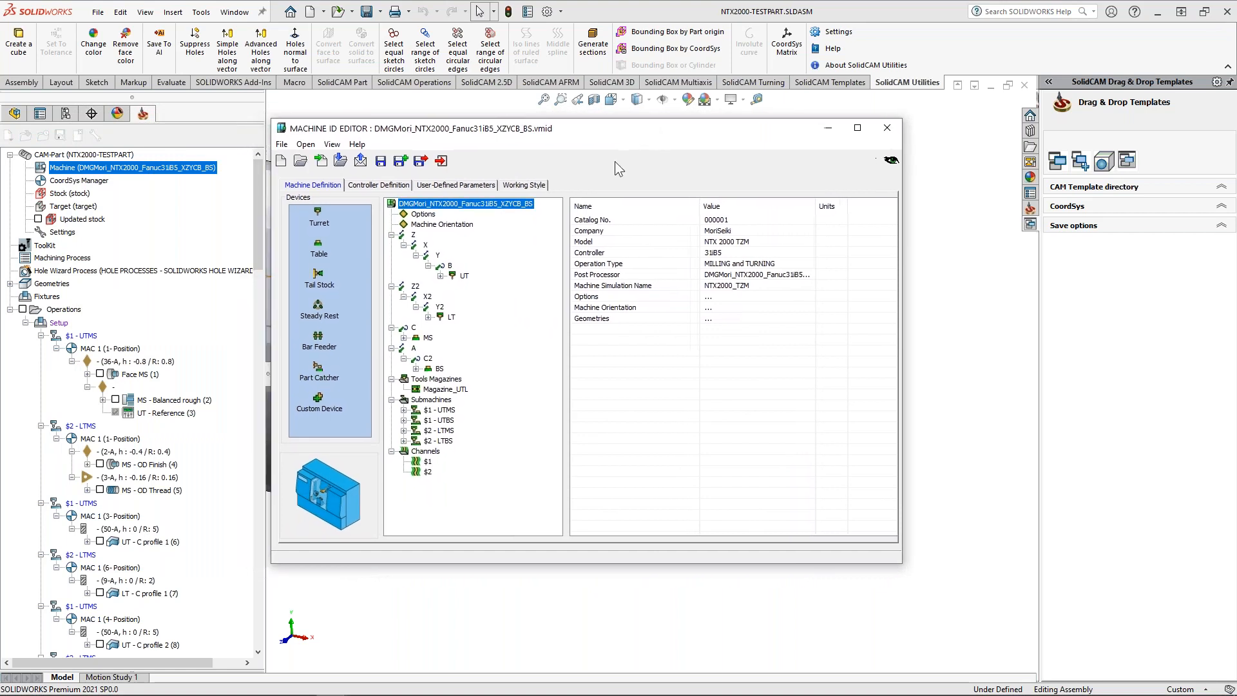
left_click(441, 276)
left_click(891, 160)
double_click(751, 9)
scroll(924, 261, "up", 6)
middle_click_drag(932, 346, 920, 376)
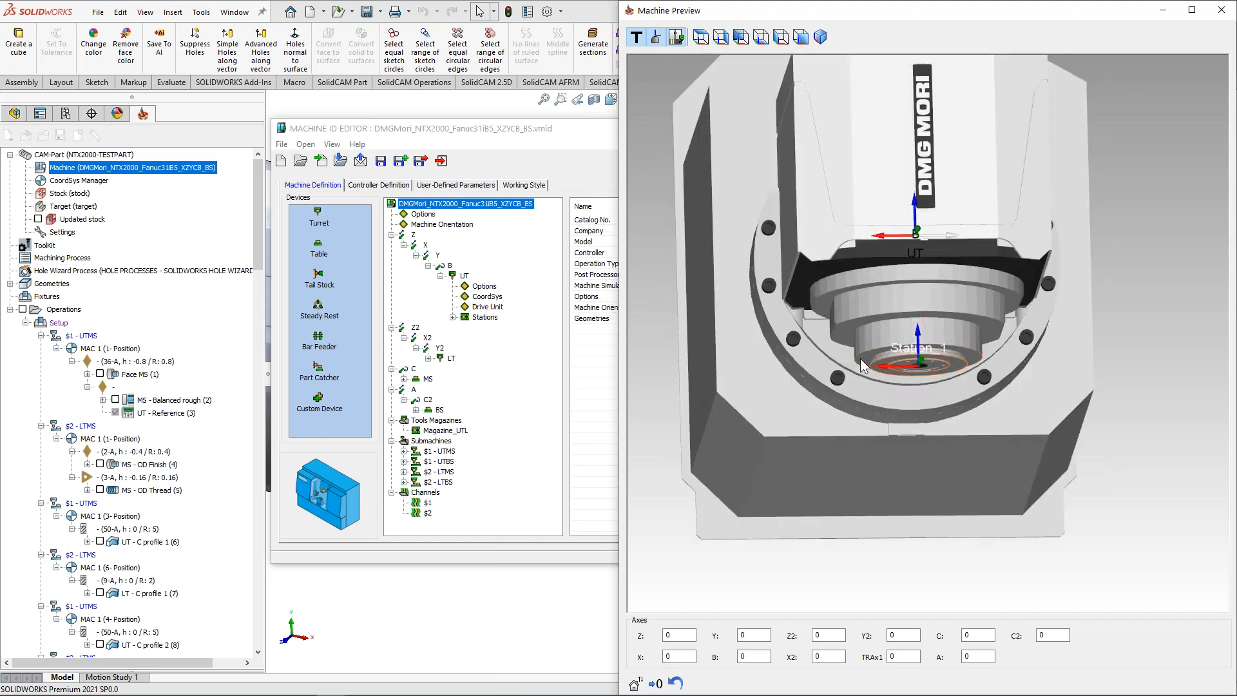
Step: Review the Default Tool Direction of Station_1 on the UT turret and exit the machine definition
left_click_drag(556, 139, 360, 156)
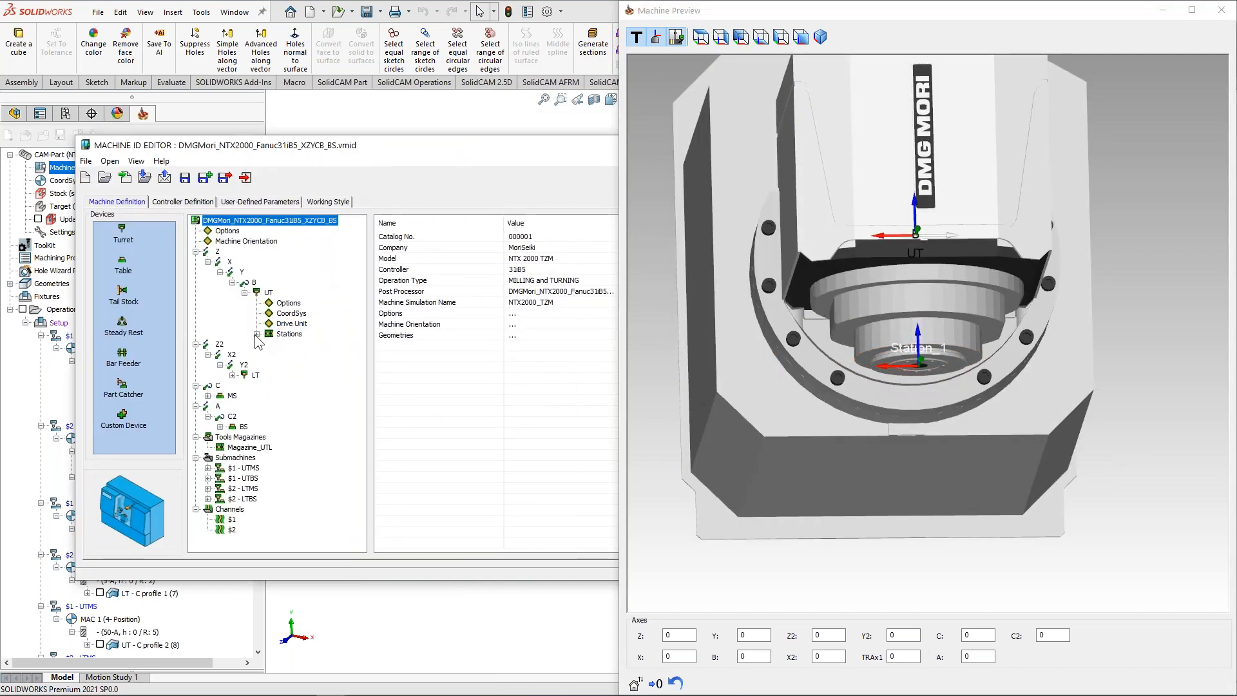
left_click(256, 334)
left_click(302, 344)
left_click_drag(532, 148, 459, 160)
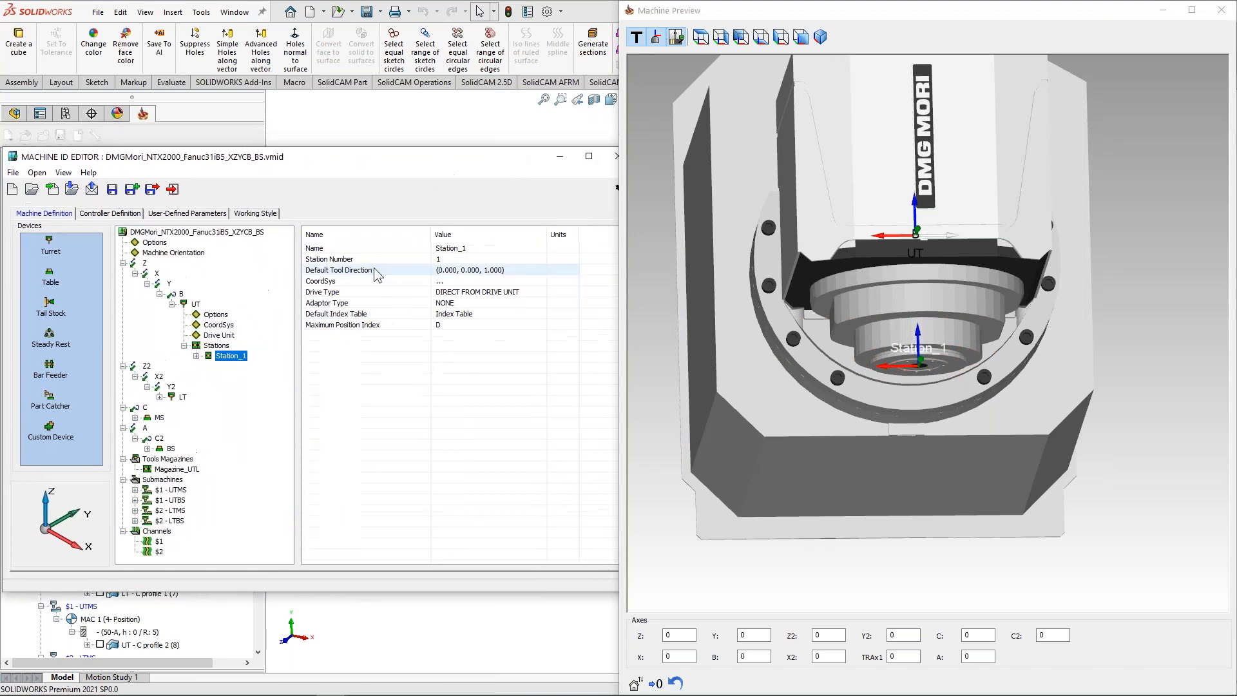
left_click(407, 272)
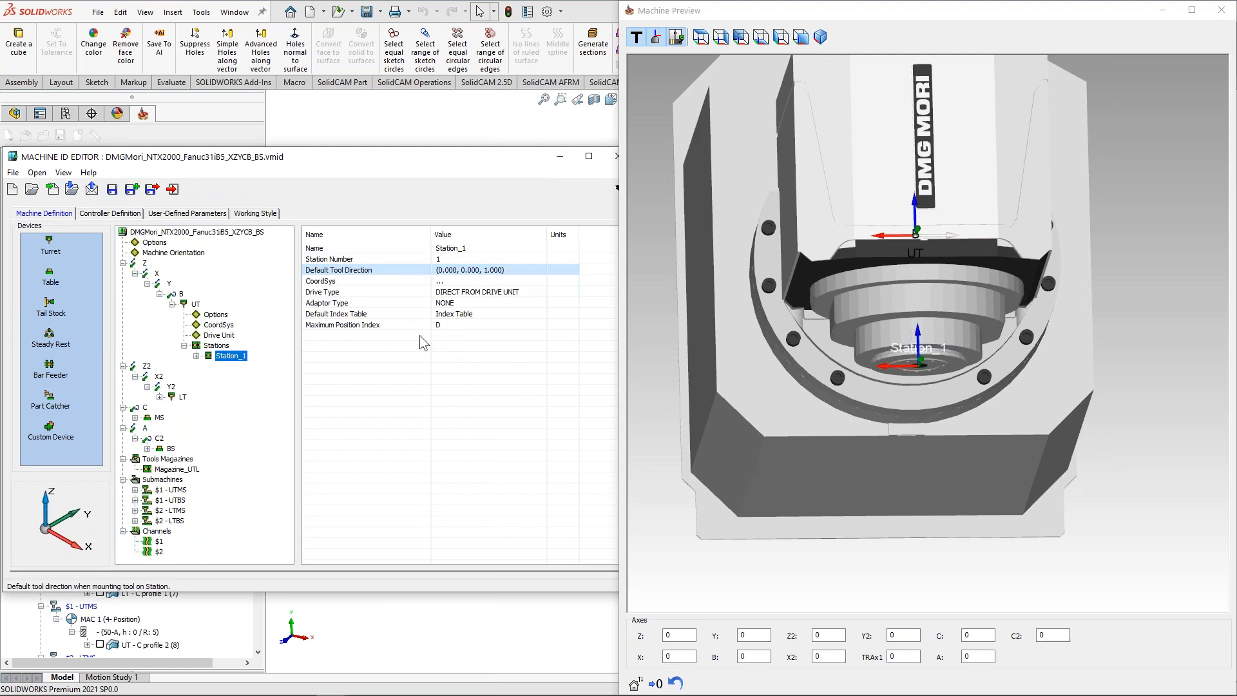
left_click(172, 192)
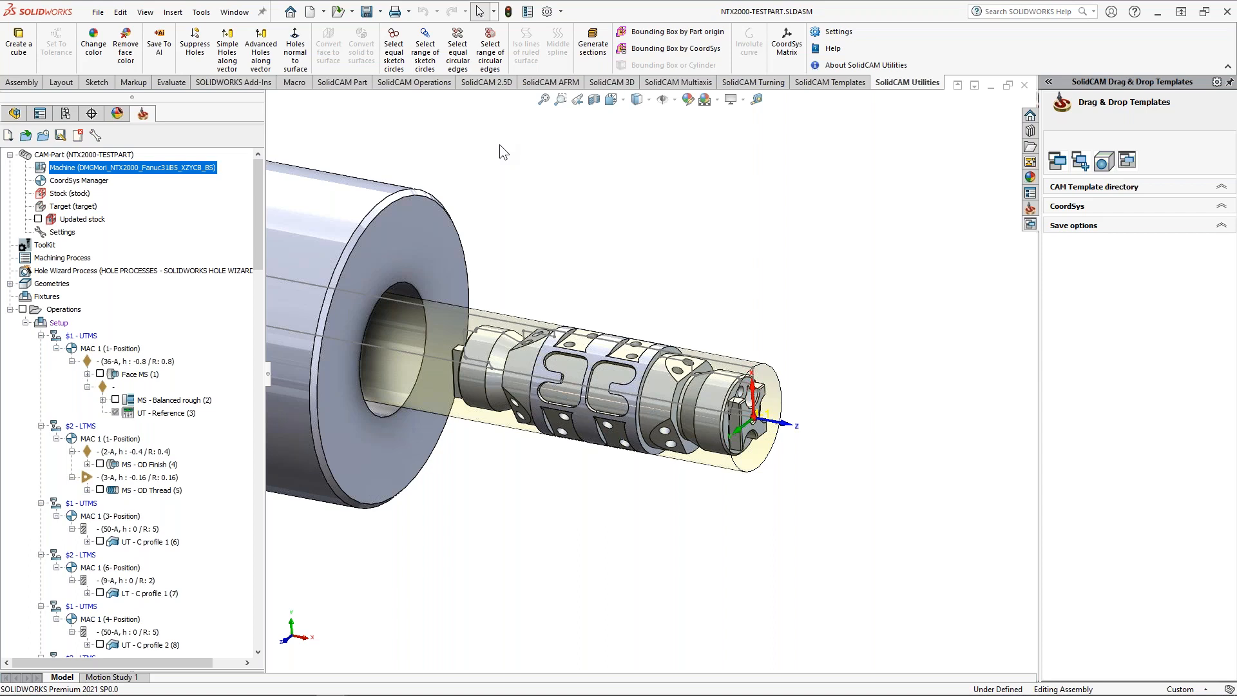
Step: Open the tool part 2.SLDPRT from the Iskar Multi-Master folder within Milling Tools and holders
left_click(98, 12)
left_click(114, 49)
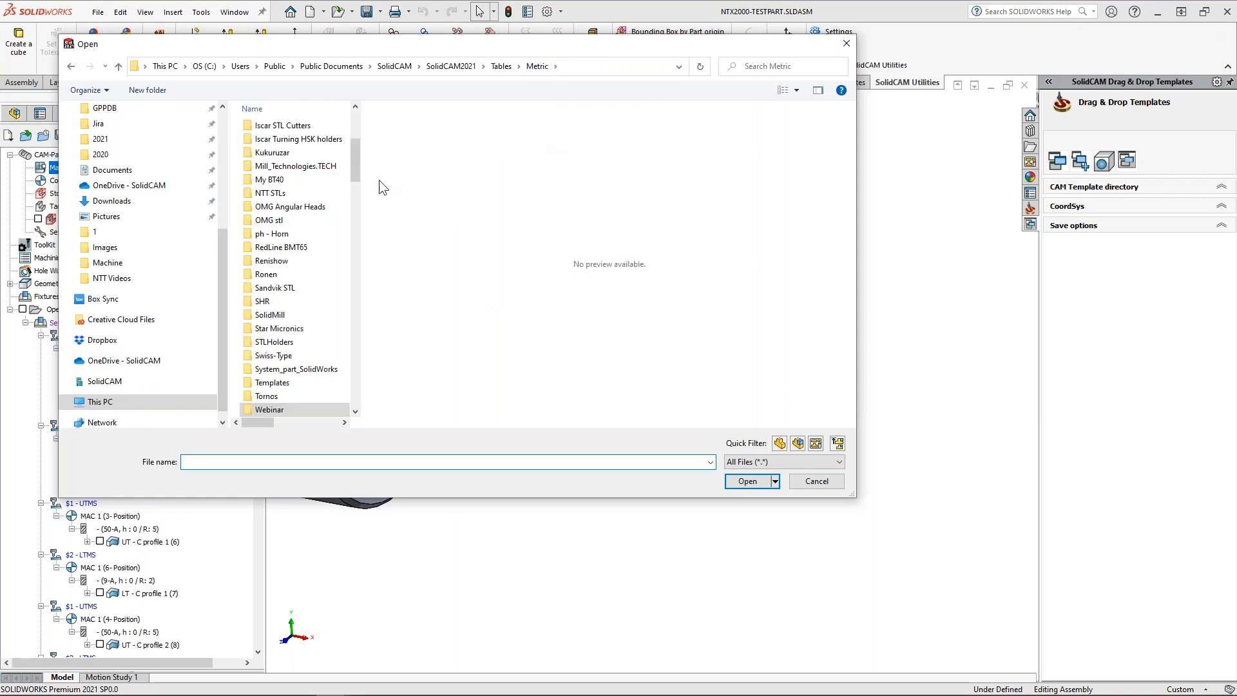
scroll(226, 180, "up", 5)
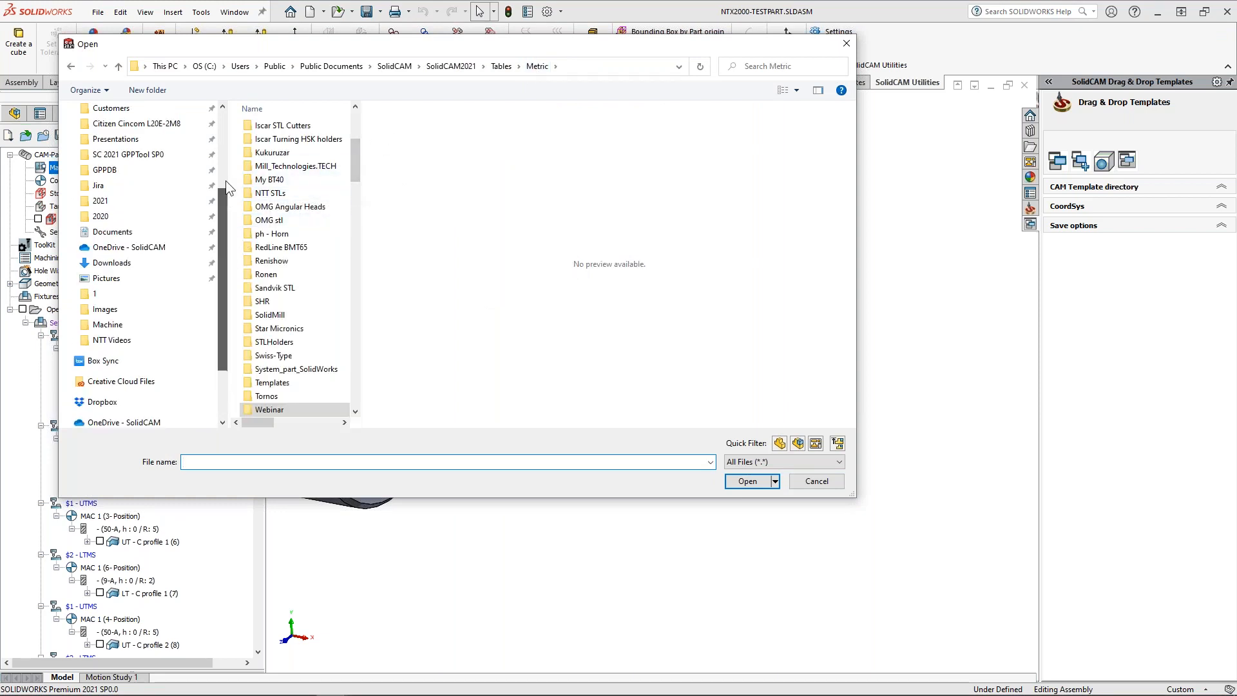
left_click(193, 150)
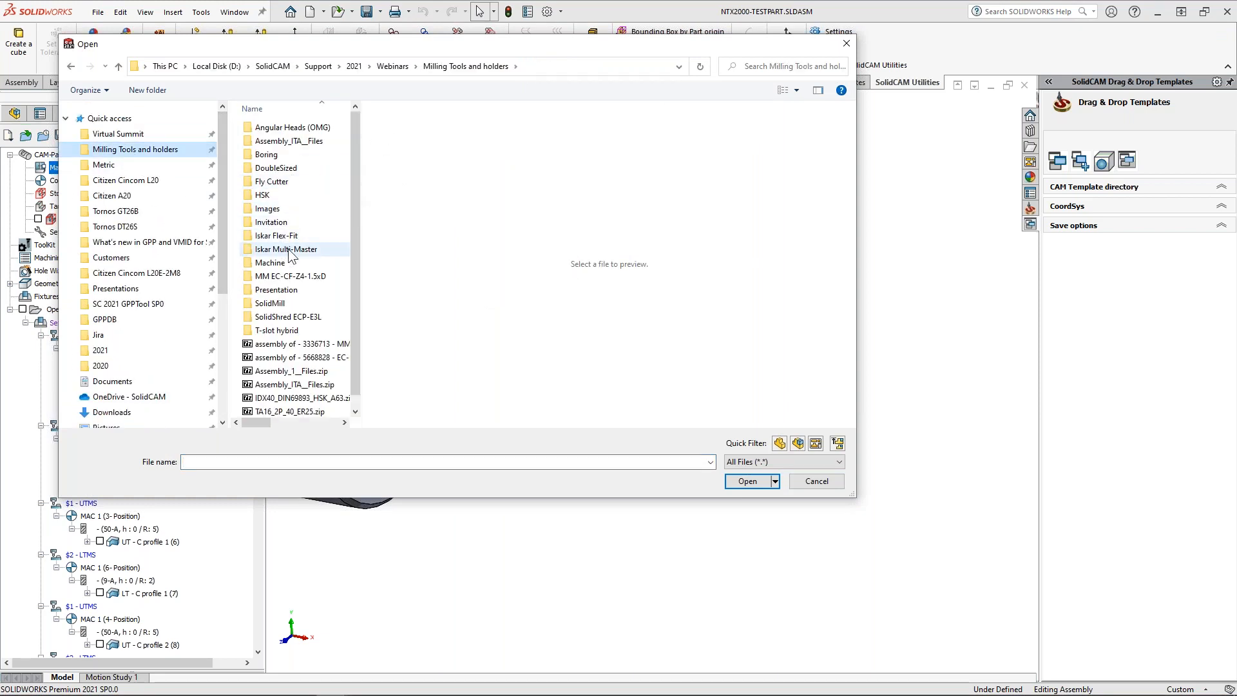
double_click(291, 249)
double_click(263, 141)
double_click(265, 127)
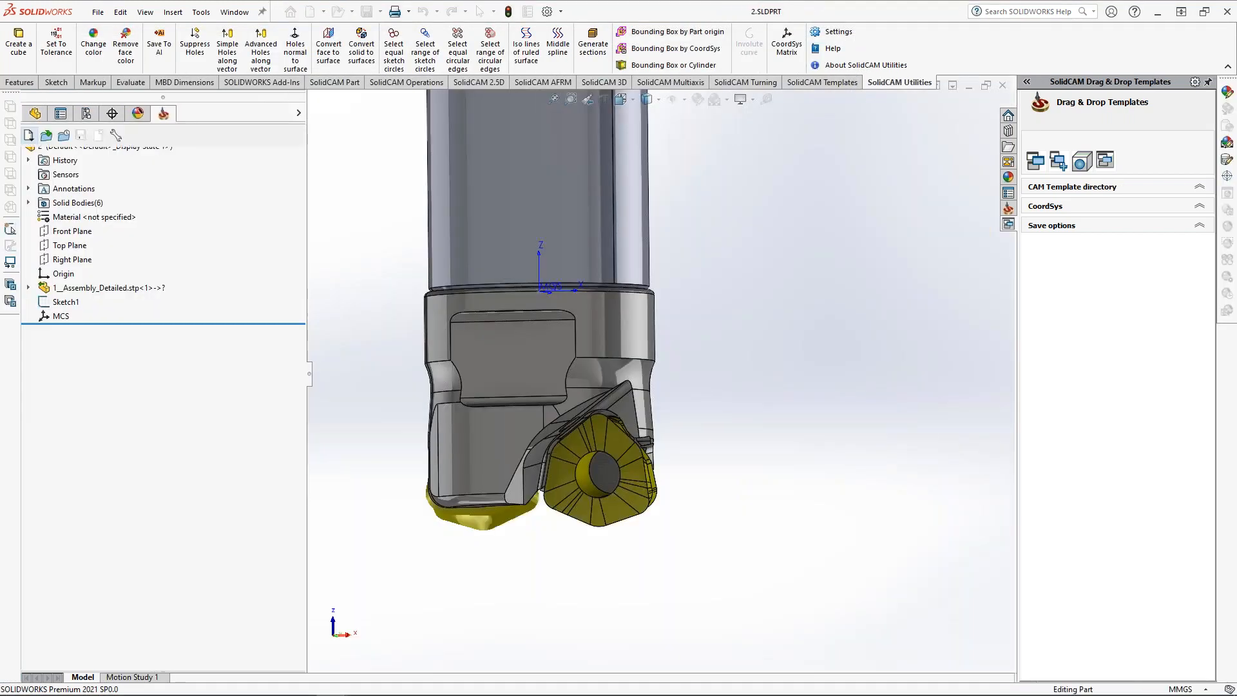
Step: Examine the tool assembly from its holder along the shank down to the cutting head
scroll(675, 300, "up", 5)
scroll(675, 296, "up", 4)
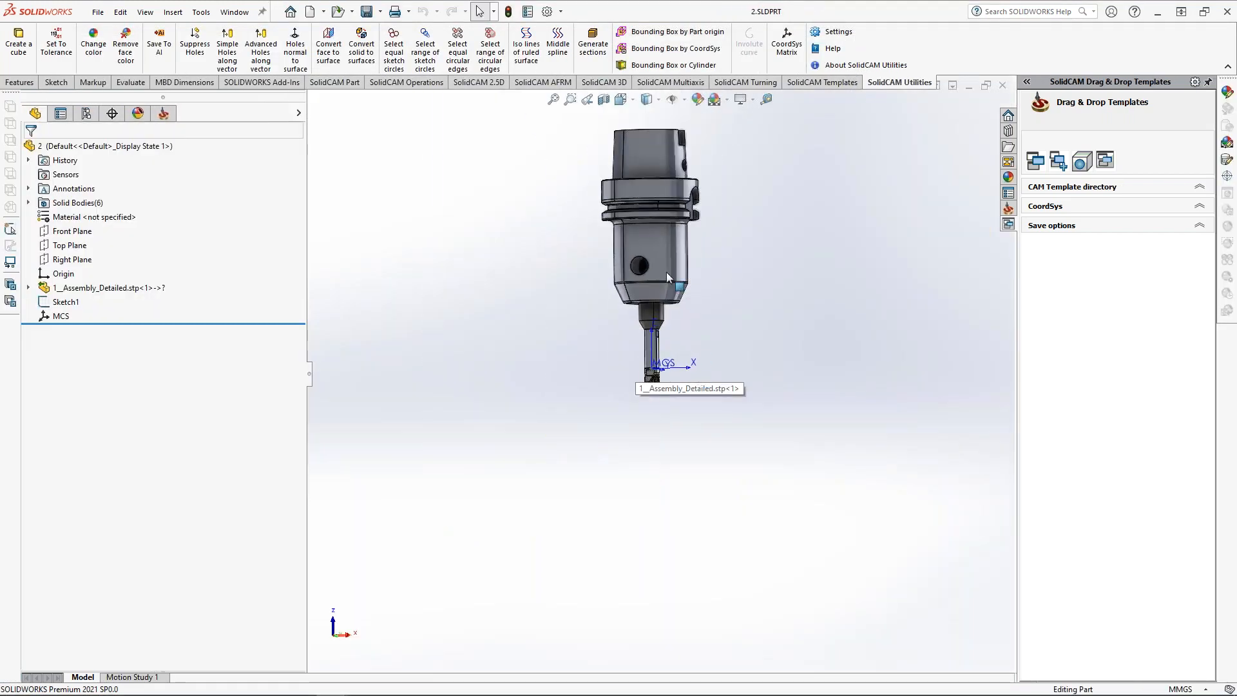
scroll(628, 187, "down", 3)
middle_click_drag(660, 322, 683, 323)
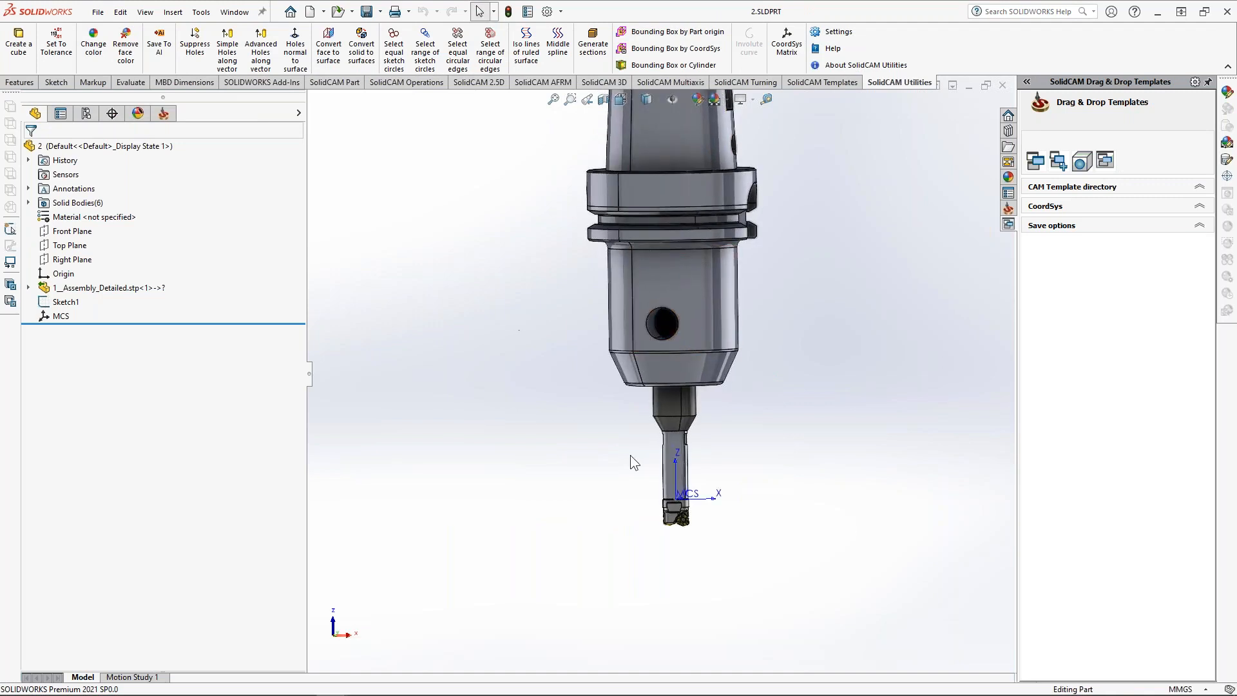
scroll(716, 443, "down", 4)
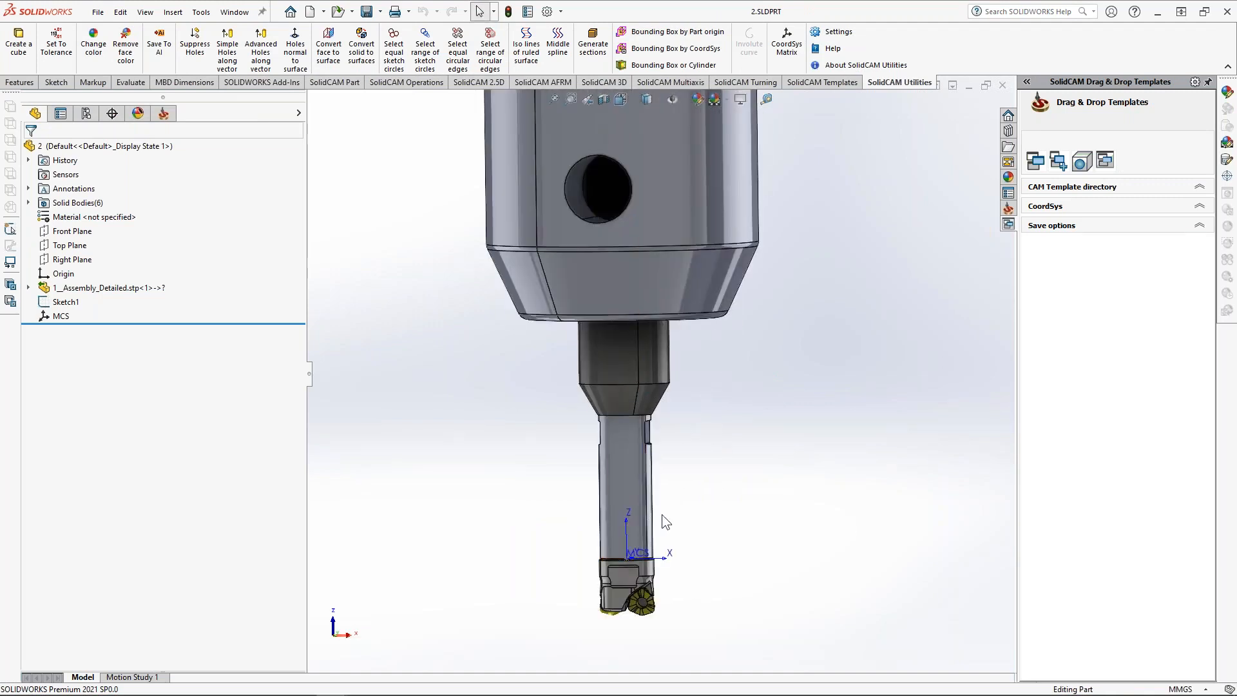
scroll(663, 514, "down", 6)
scroll(644, 502, "up", 6)
scroll(612, 420, "down", 4)
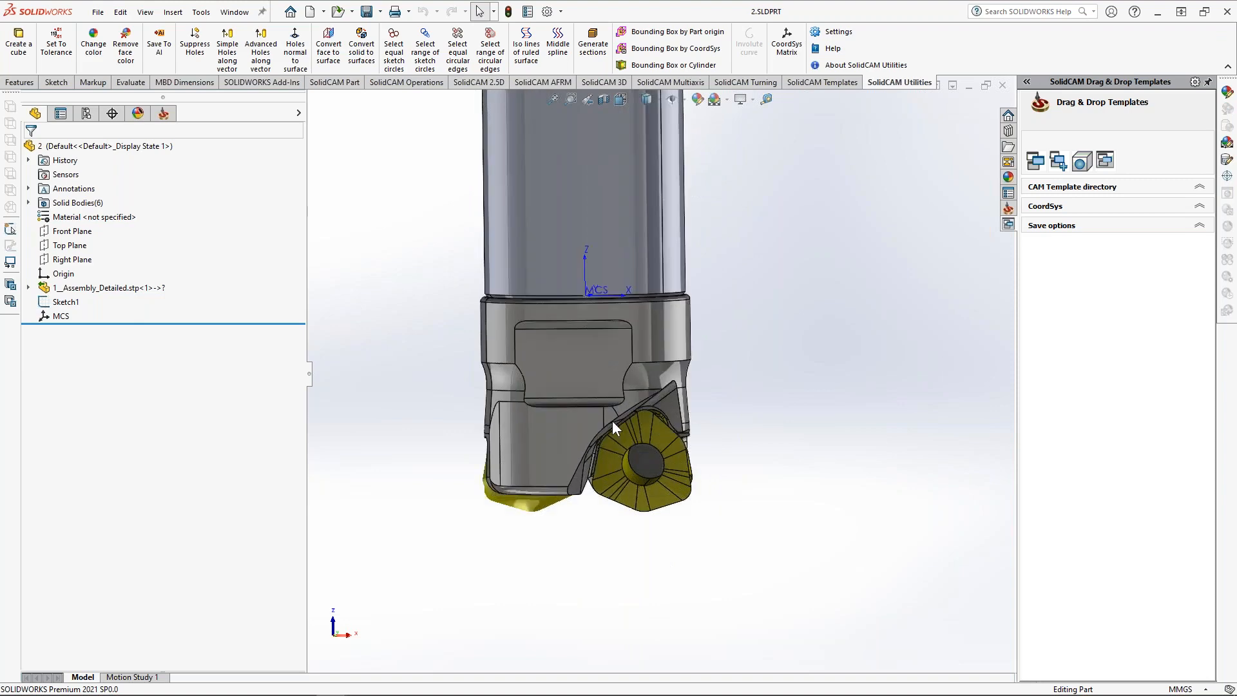
Step: Examine the cutting head and its yellow inserts from several sides
scroll(611, 426, "down", 2)
middle_click_drag(612, 426, 567, 399)
left_click(668, 310)
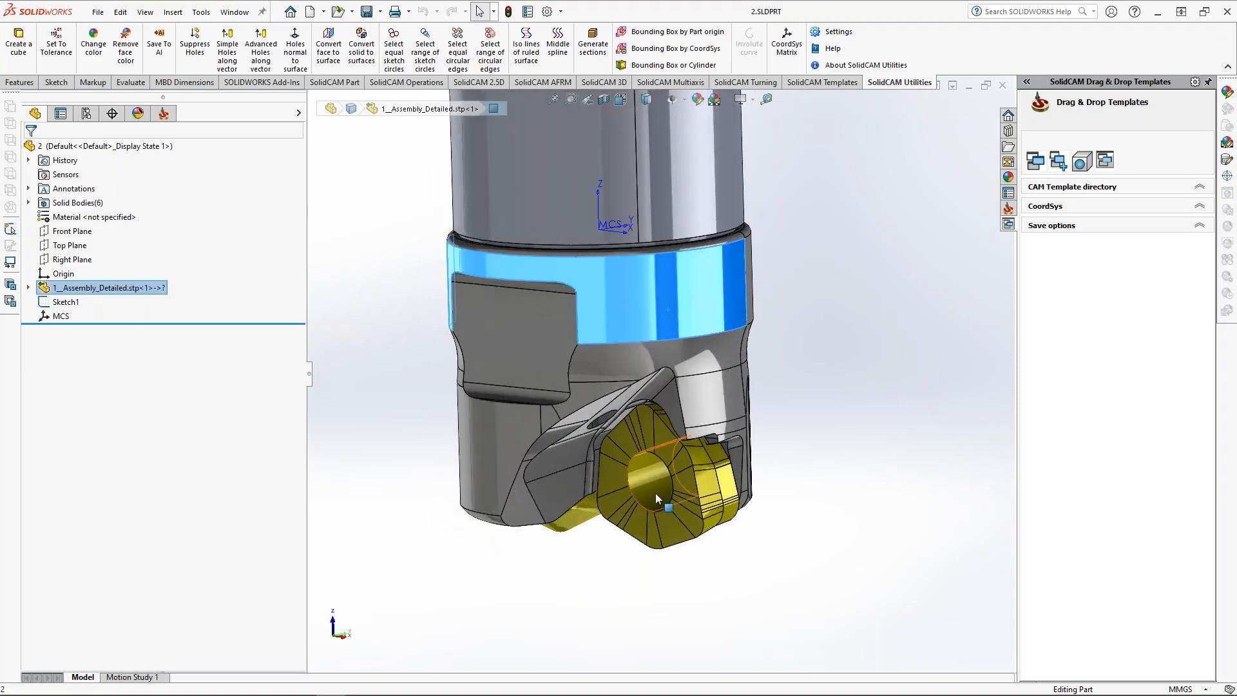
left_click(844, 476)
middle_click_drag(804, 418, 699, 412)
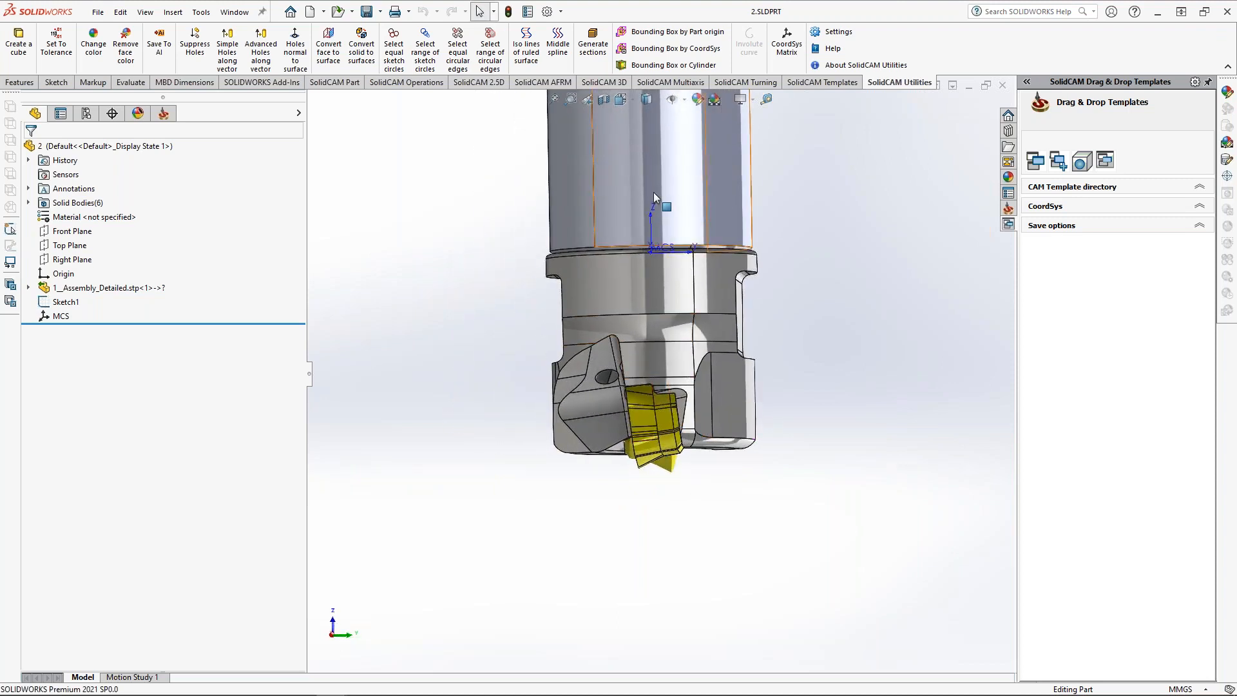
middle_click_drag(660, 445, 772, 425)
scroll(678, 420, "down", 4)
left_click(534, 400)
scroll(651, 460, "up", 4)
middle_click_drag(714, 470, 682, 475)
scroll(707, 485, "up", 4)
left_click(675, 472)
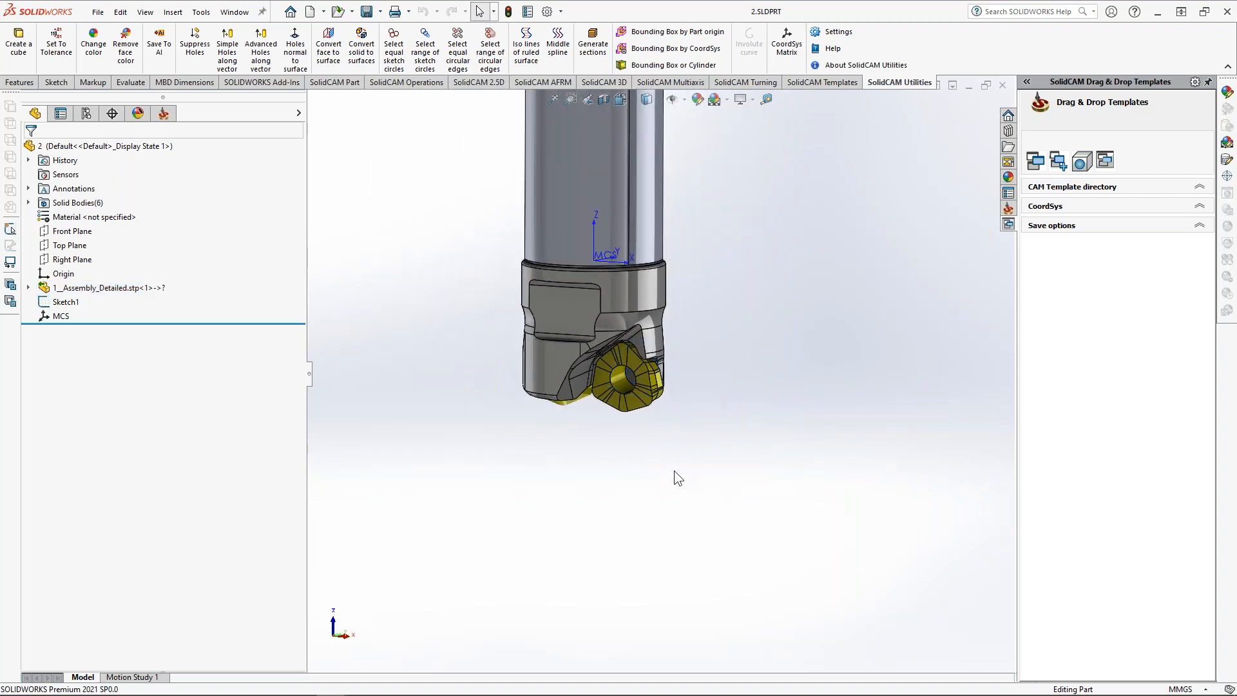
middle_click_drag(614, 335, 669, 419, "ctrl")
scroll(698, 279, "up", 5)
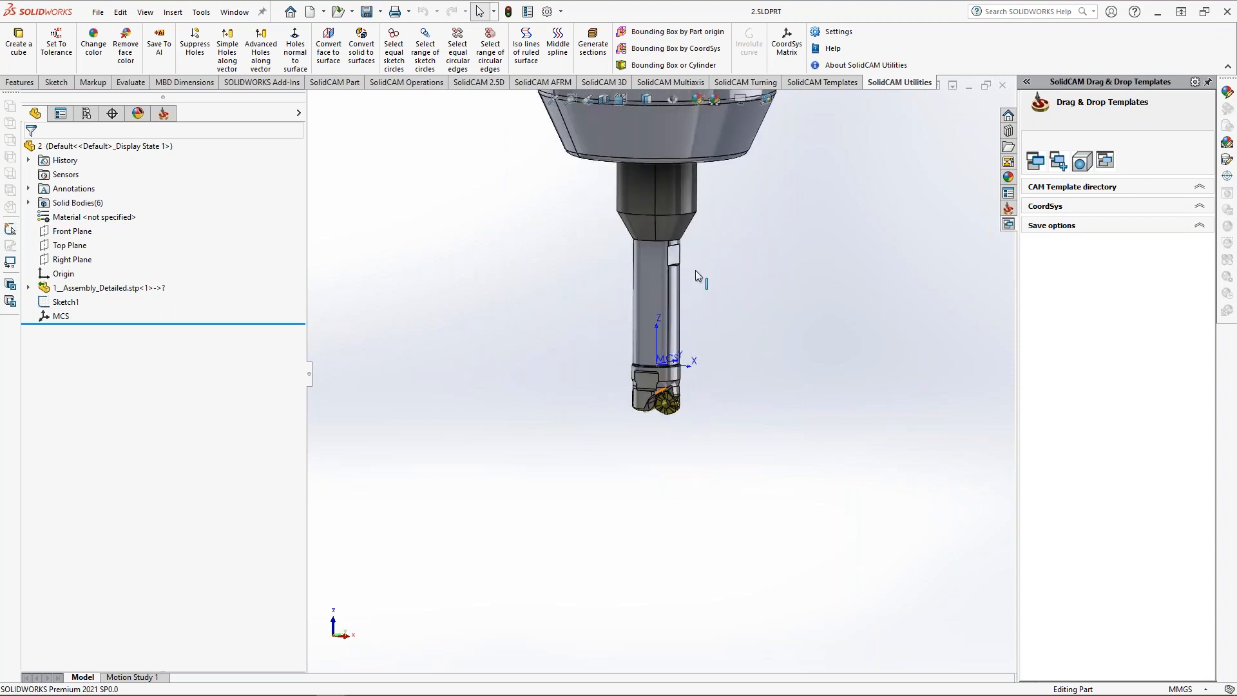
Step: Examine the MCS coordinate system and its Sketch1 point at the shank joint relative to the front insert
left_click(61, 315)
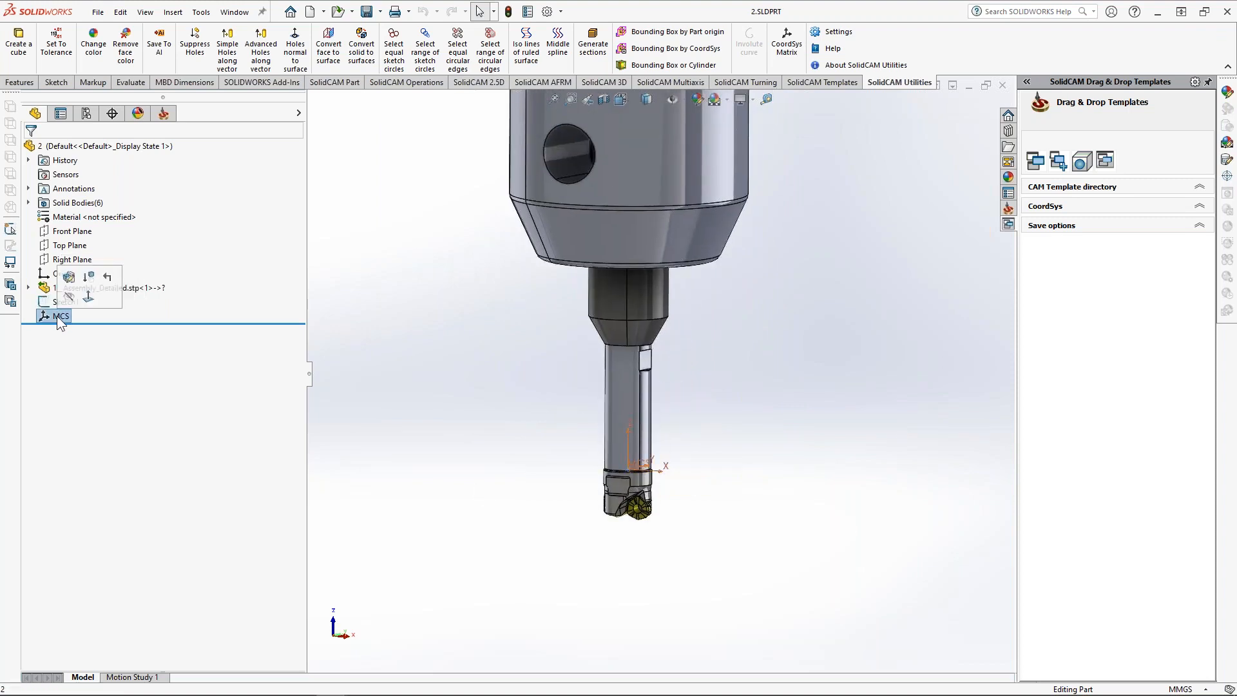
scroll(670, 460, "down", 6)
middle_click_drag(670, 460, 651, 431, "ctrl")
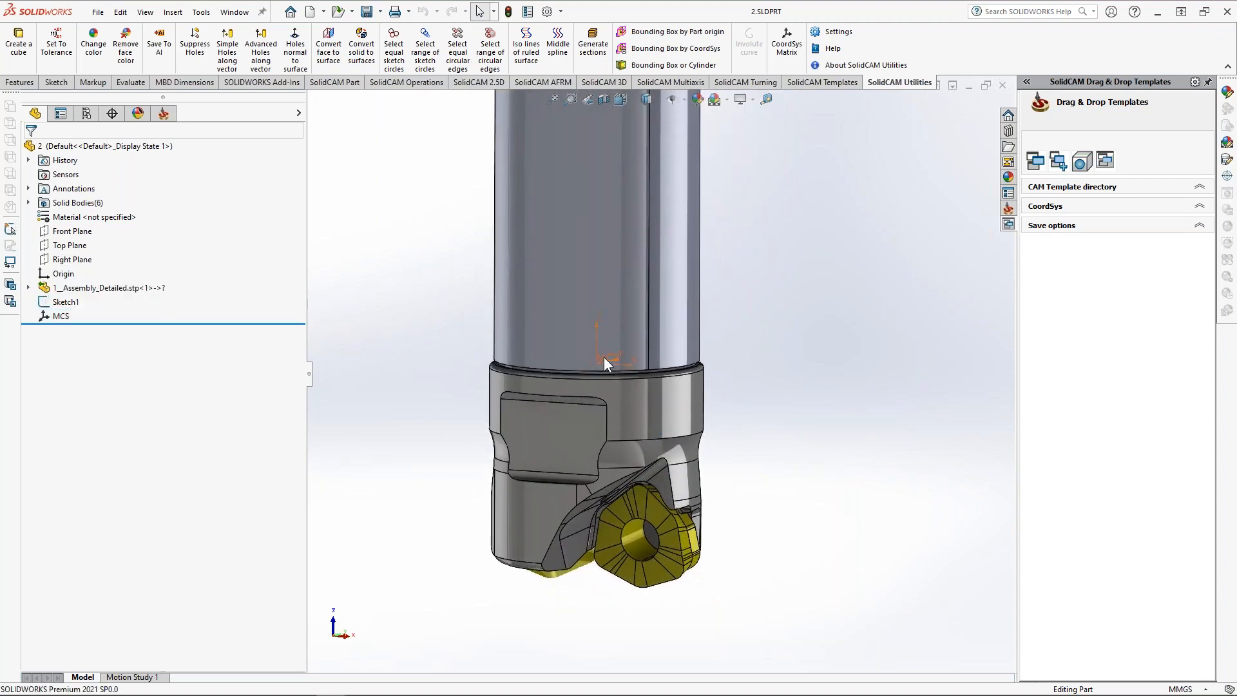
left_click(604, 357)
left_click(645, 418)
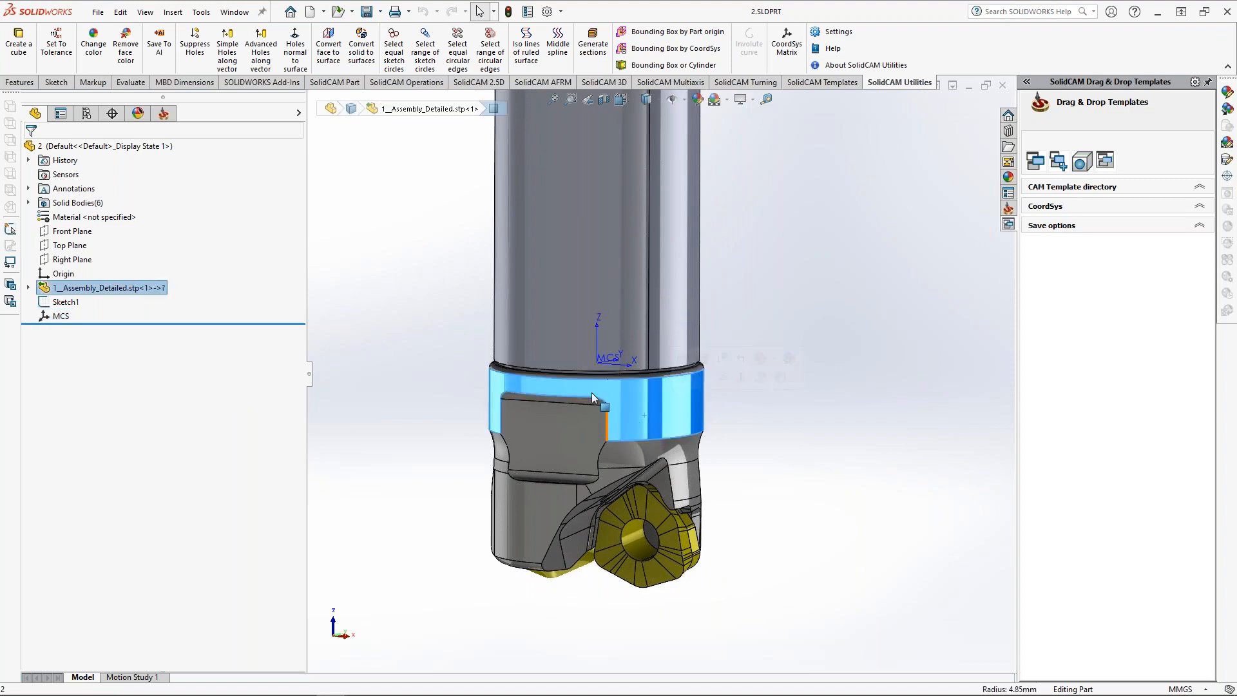
left_click(648, 534)
left_click(774, 565)
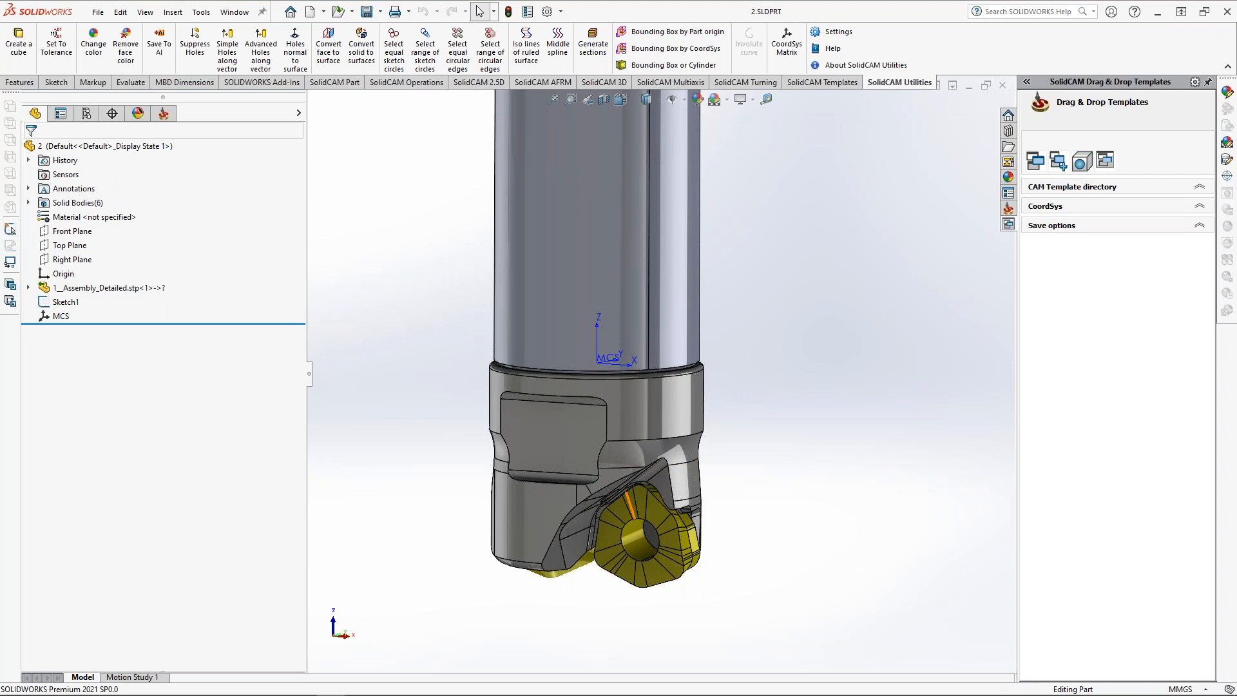
middle_click_drag(631, 516, 658, 506)
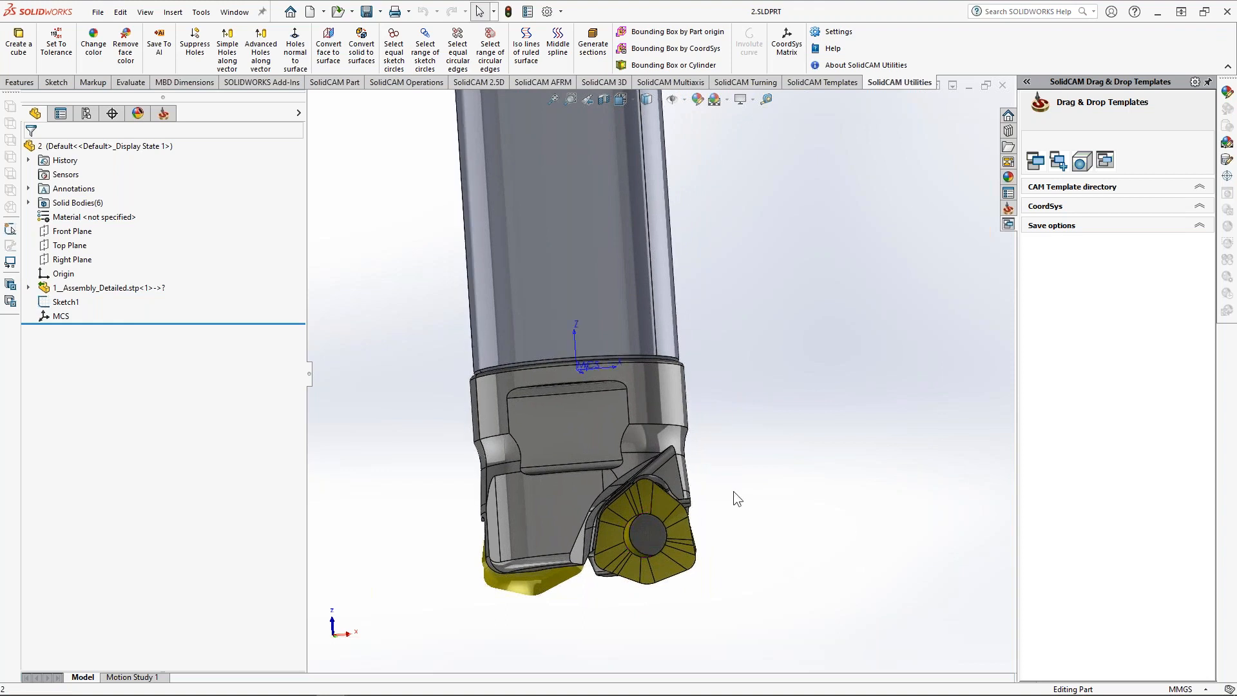
scroll(733, 492, "down", 1)
middle_click_drag(734, 492, 728, 495)
left_click(543, 338)
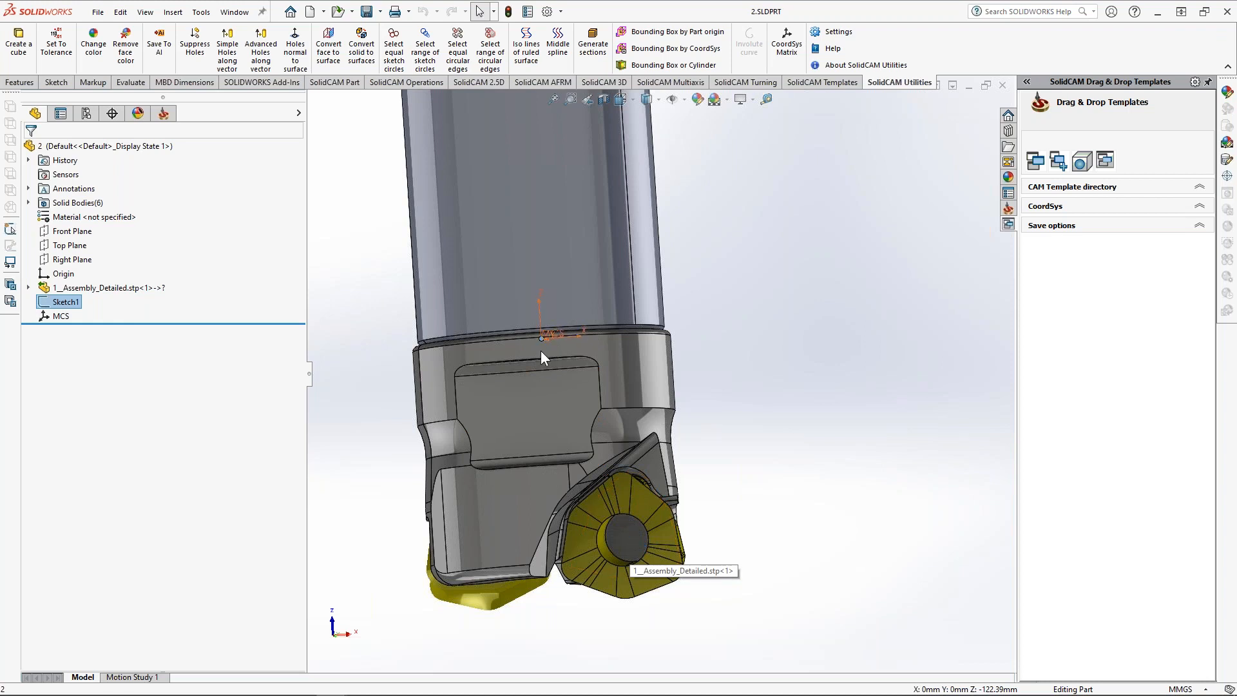
middle_click_drag(626, 545, 705, 568)
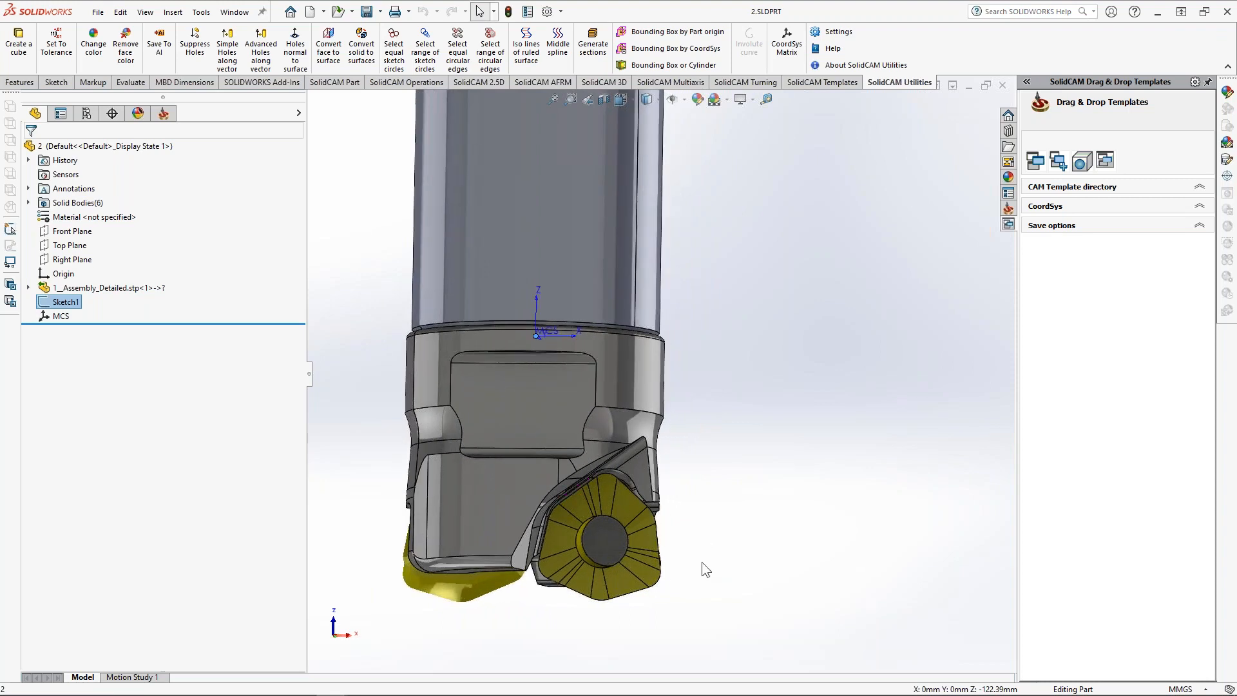
middle_click_drag(601, 536, 628, 560)
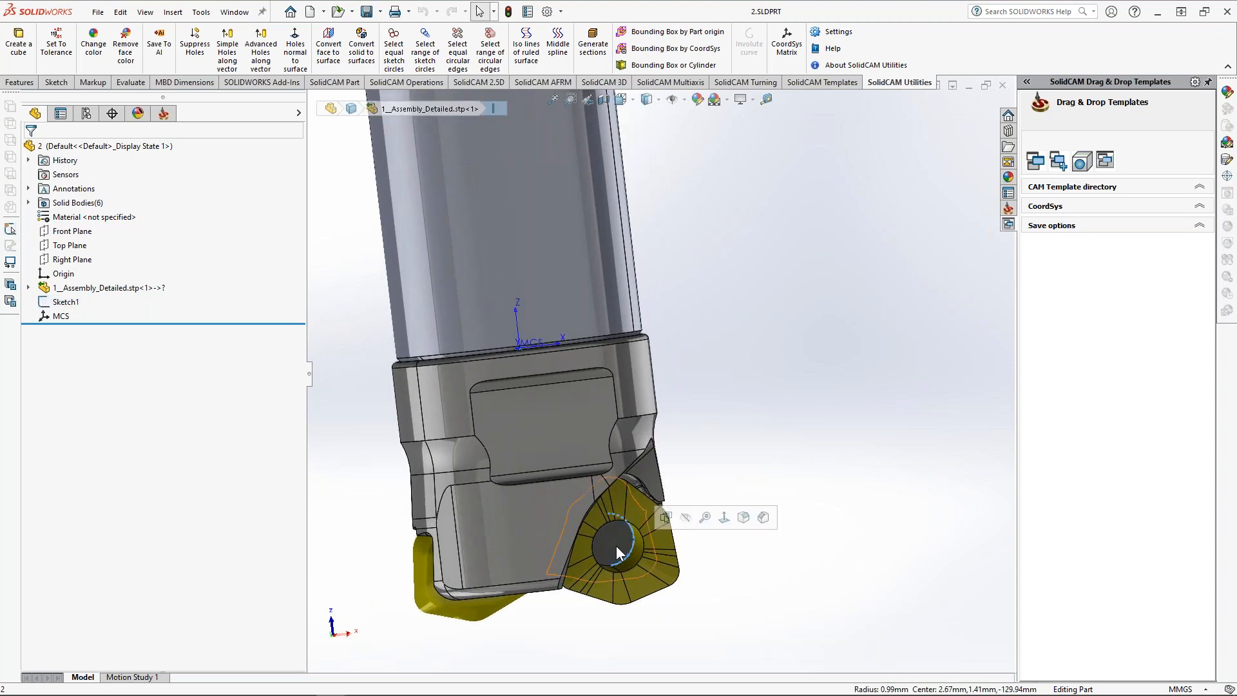
Step: Sketch a point at the centre of the flat face visible through the front insert's hole and exit the sketch
left_click(616, 545)
middle_click_drag(615, 547, 609, 535)
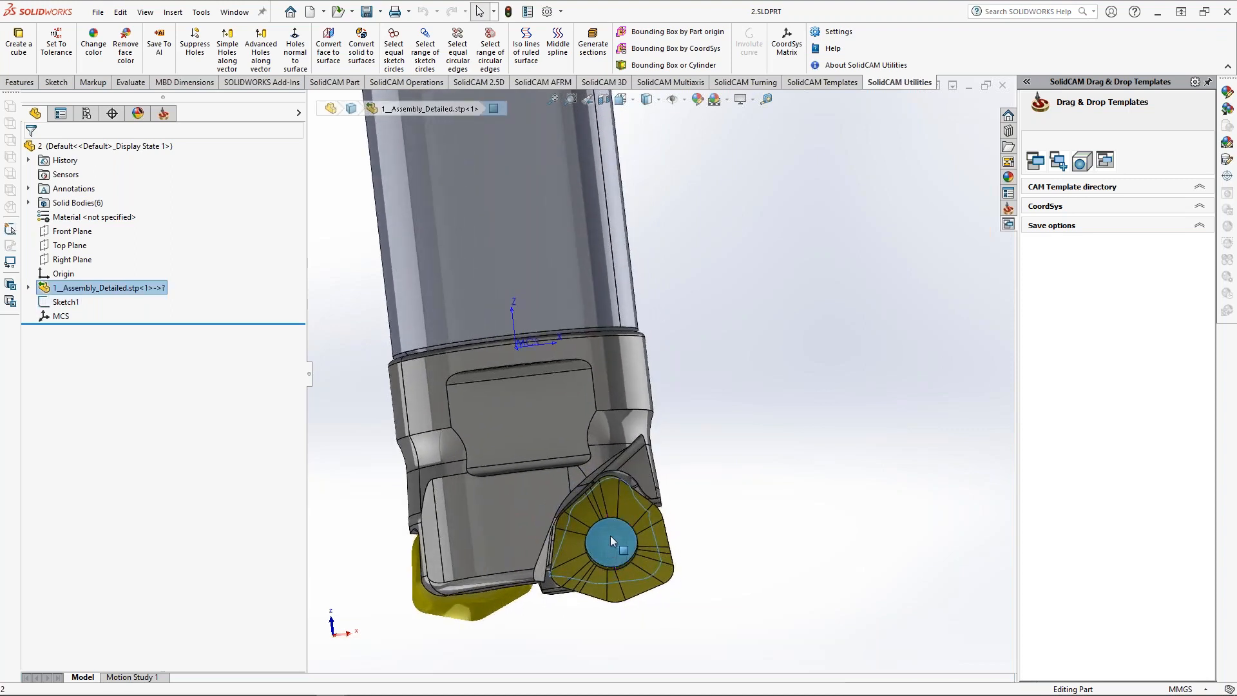
right_click(609, 535)
left_click(641, 354)
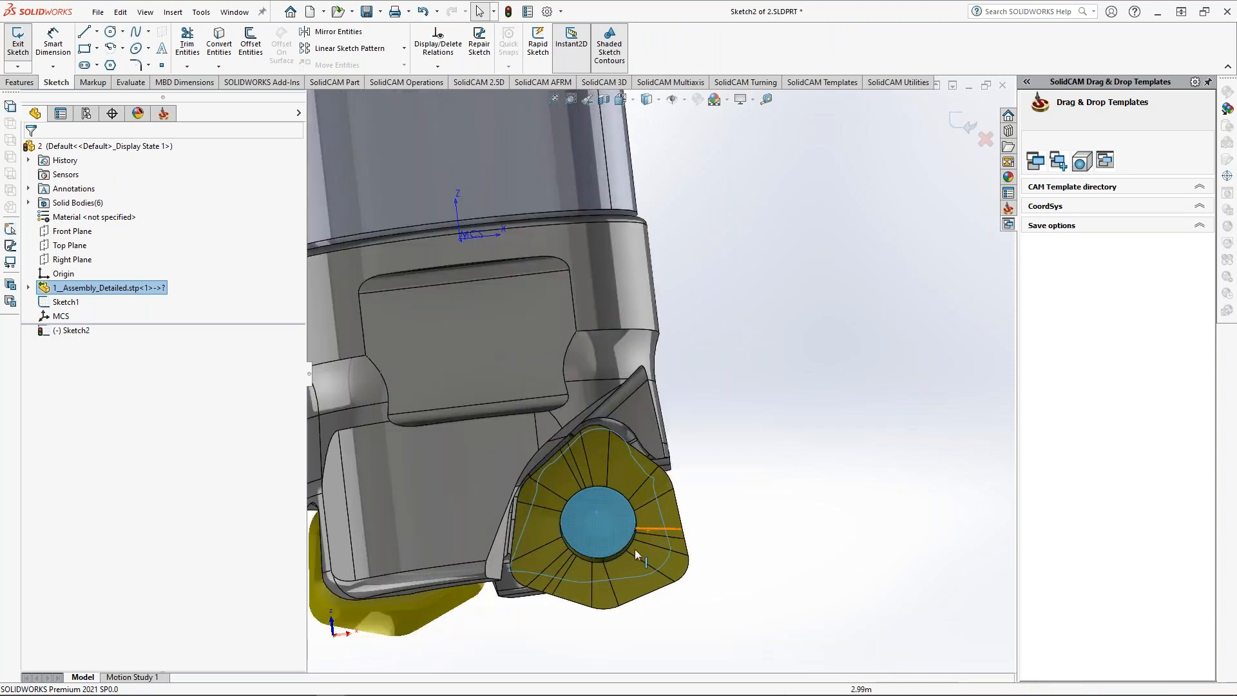
middle_click_drag(617, 552, 624, 551)
key("Escape")
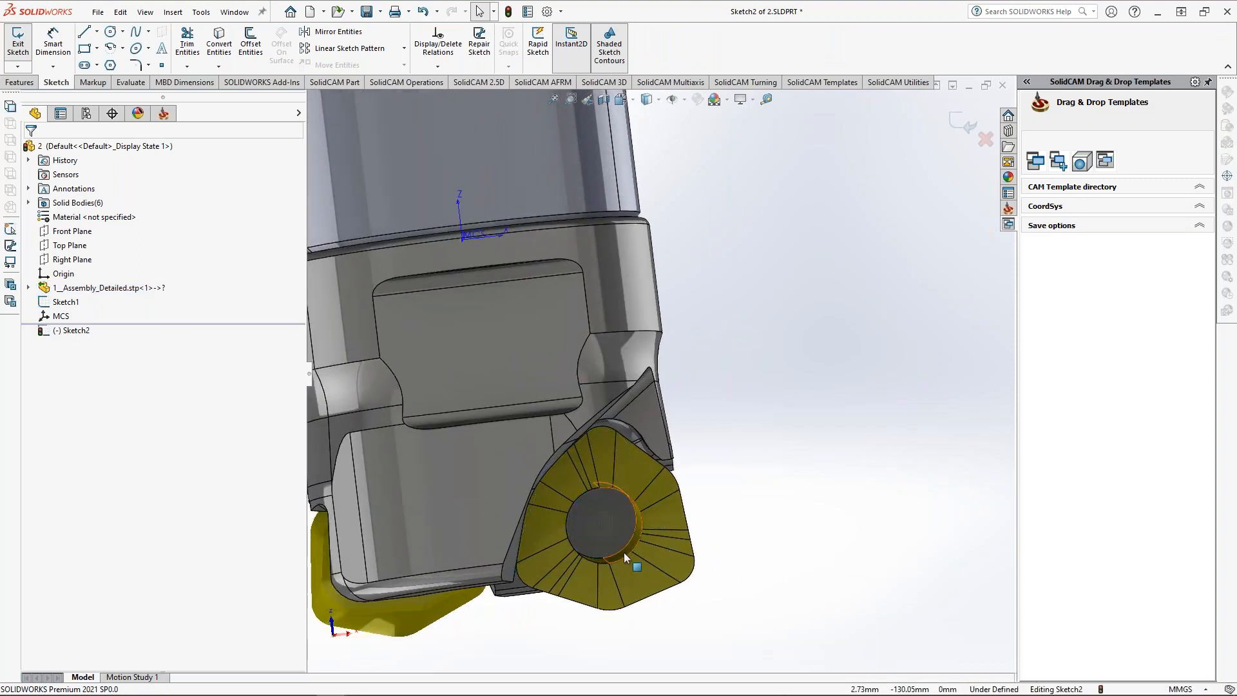
scroll(623, 552, "down", 5)
left_click(602, 492)
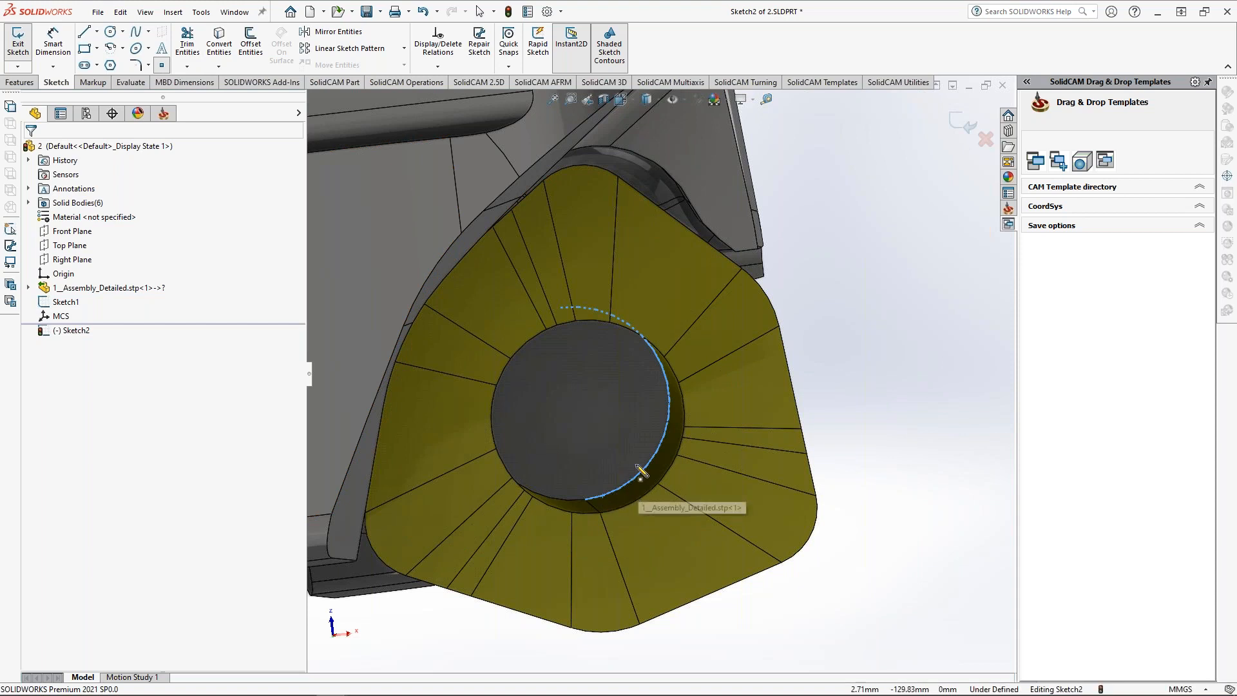
mouse_move(609, 484)
middle_mouse_down()
mouse_move(594, 457)
mouse_move(601, 468)
middle_mouse_up()
left_click(29, 149)
left_click(962, 122)
Step: Start a reference coordinate system with its origin at the sketched point in the insert's hole
left_click(173, 12)
mouse_move(216, 179)
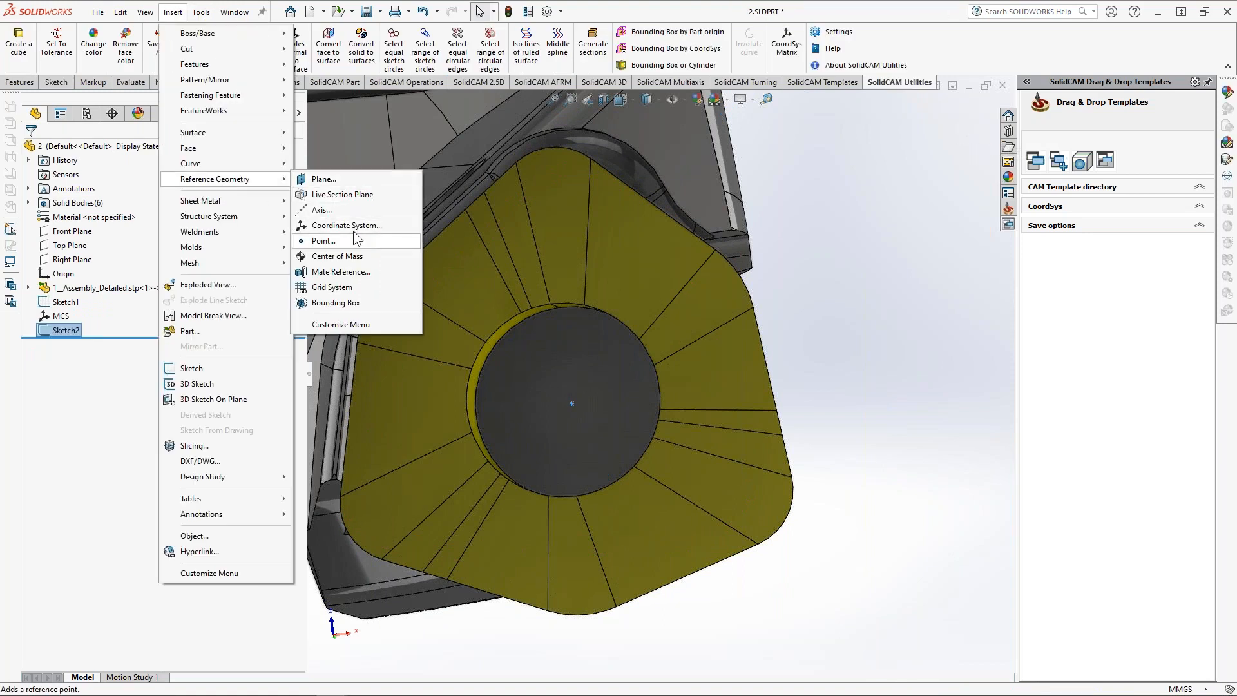
left_click(338, 225)
scroll(523, 361, "up", 3)
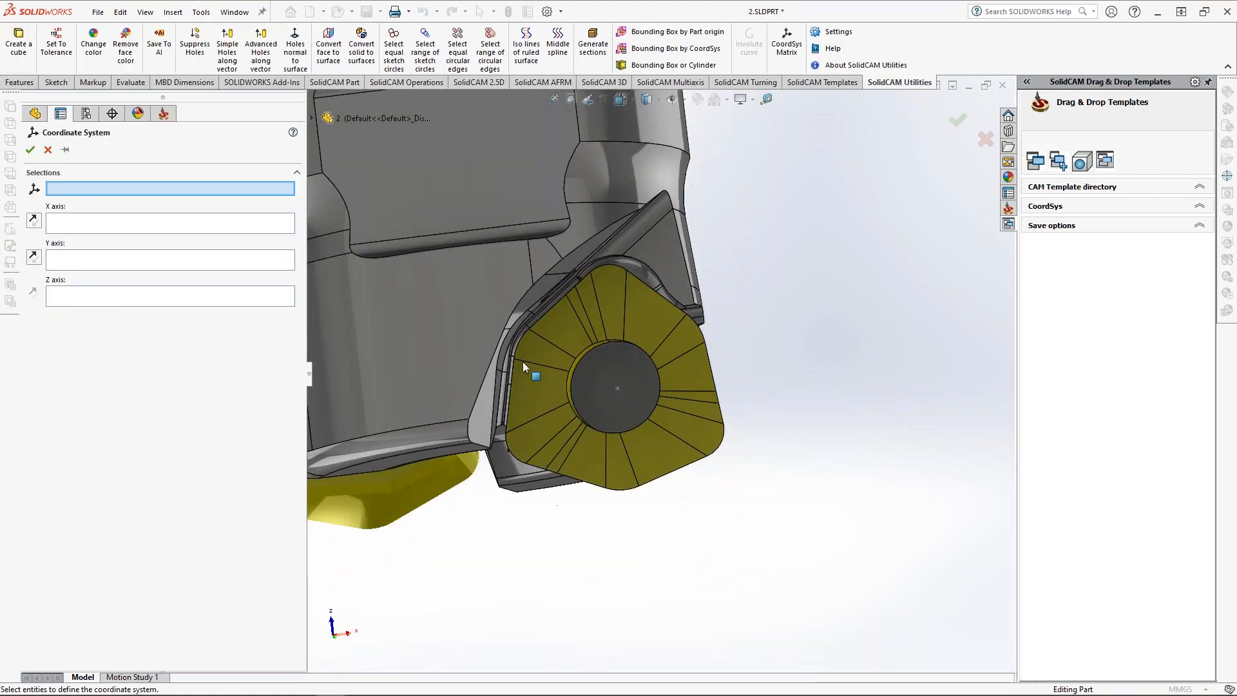
left_click(617, 387)
middle_click_drag(670, 422, 612, 446)
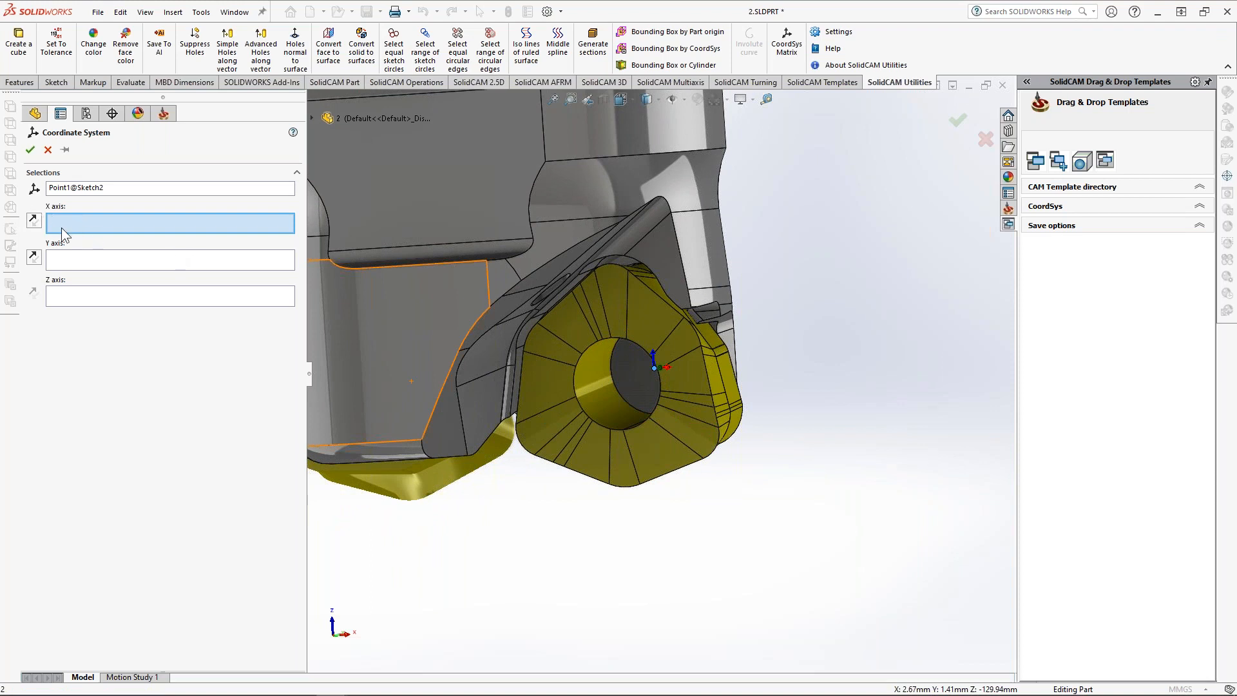
Step: Align the coordinate system's Z axis with the flat face behind the front insert and create it
left_click(58, 298)
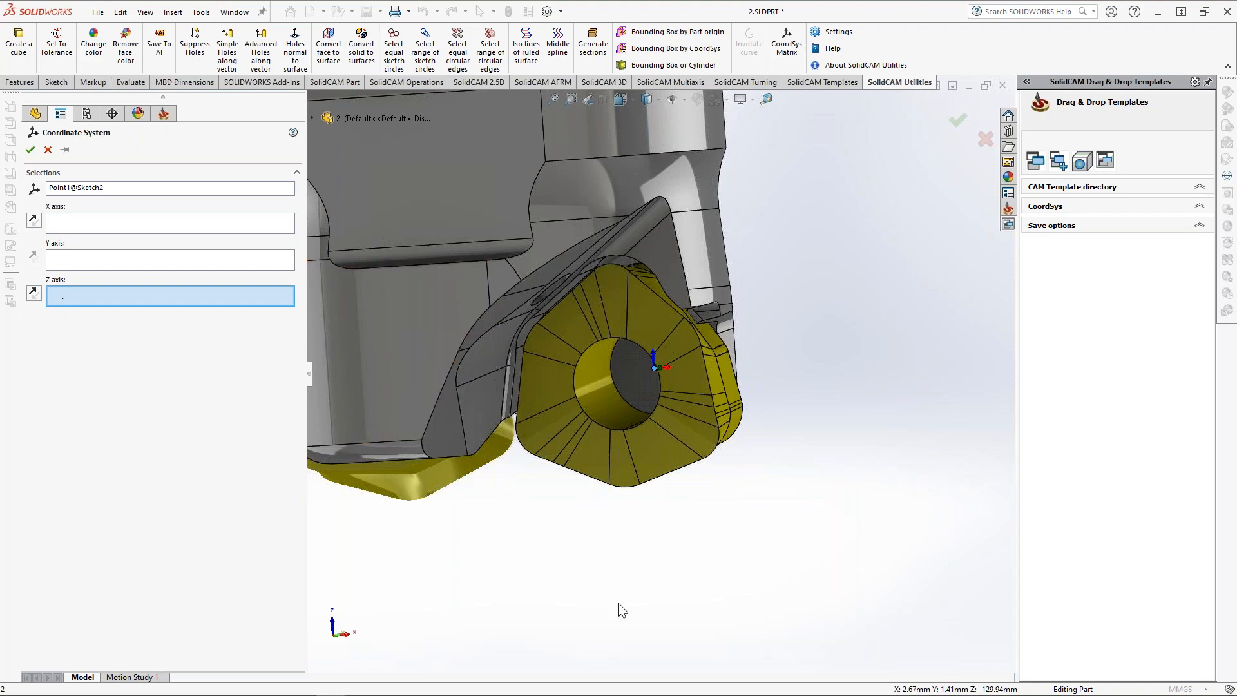
middle_click_drag(515, 334, 563, 443)
scroll(675, 428, "down", 10)
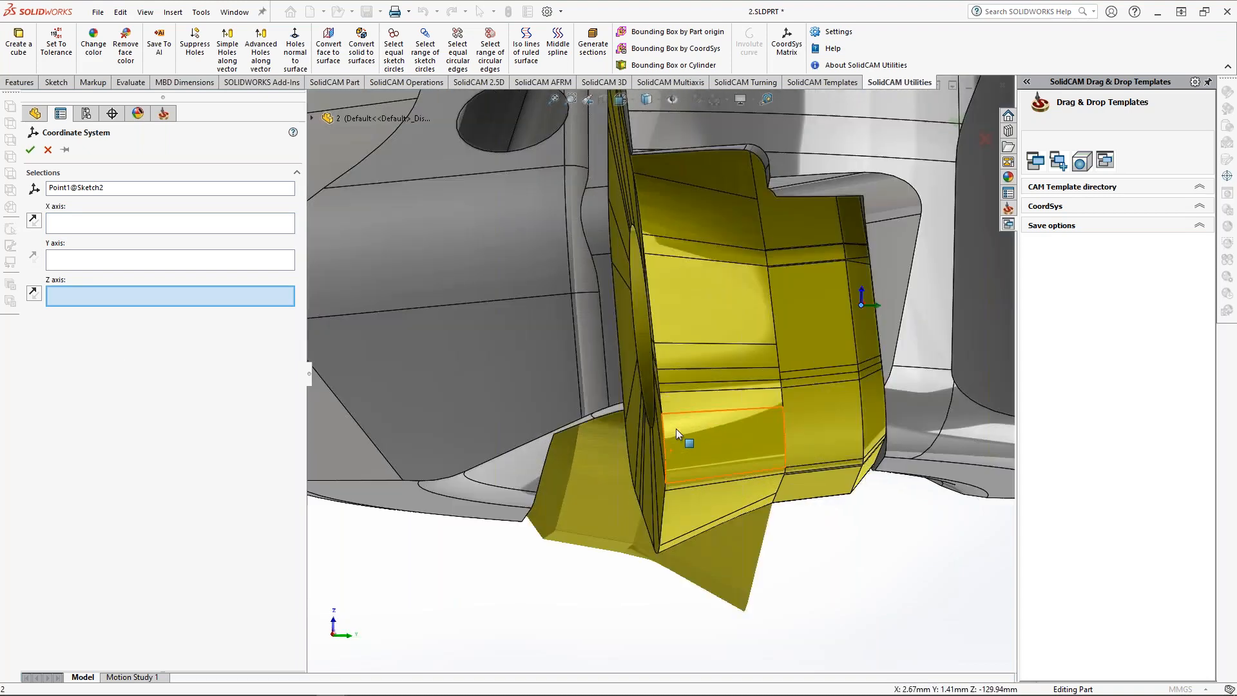
scroll(640, 454, "up", 10)
middle_click_drag(644, 446, 640, 336)
middle_click_drag(741, 402, 595, 436)
left_click(678, 369)
scroll(797, 357, "down", 3)
middle_click_drag(602, 173, 566, 229, "ctrl")
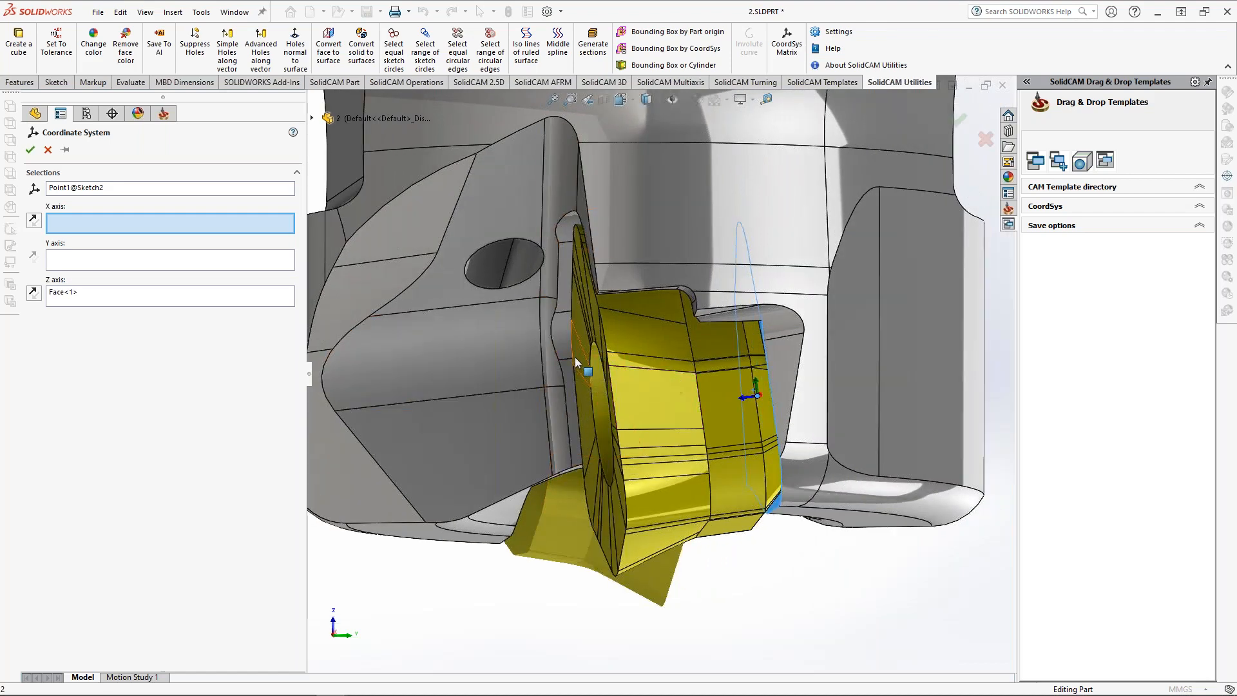
scroll(663, 380, "up", 4)
middle_click_drag(682, 420, 744, 473)
left_click(30, 150)
key("Escape")
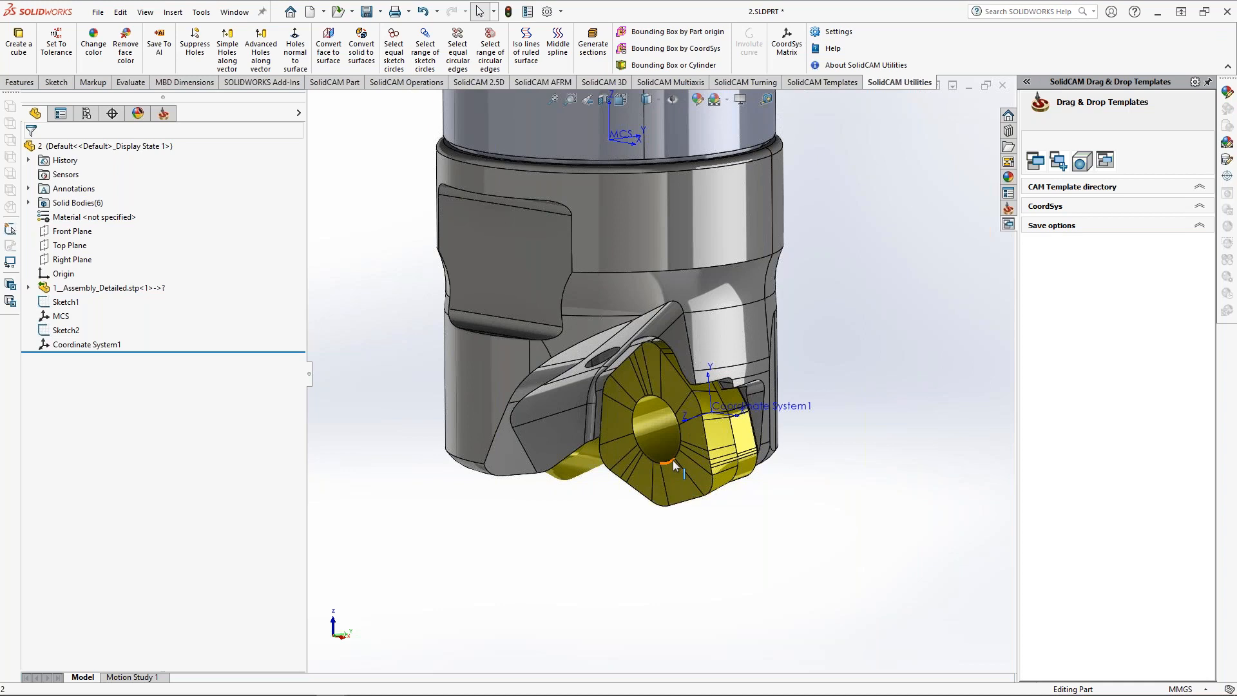
Step: Examine the new insert coordinate system's orientation and position relative to MCS
middle_click_drag(635, 488, 717, 434)
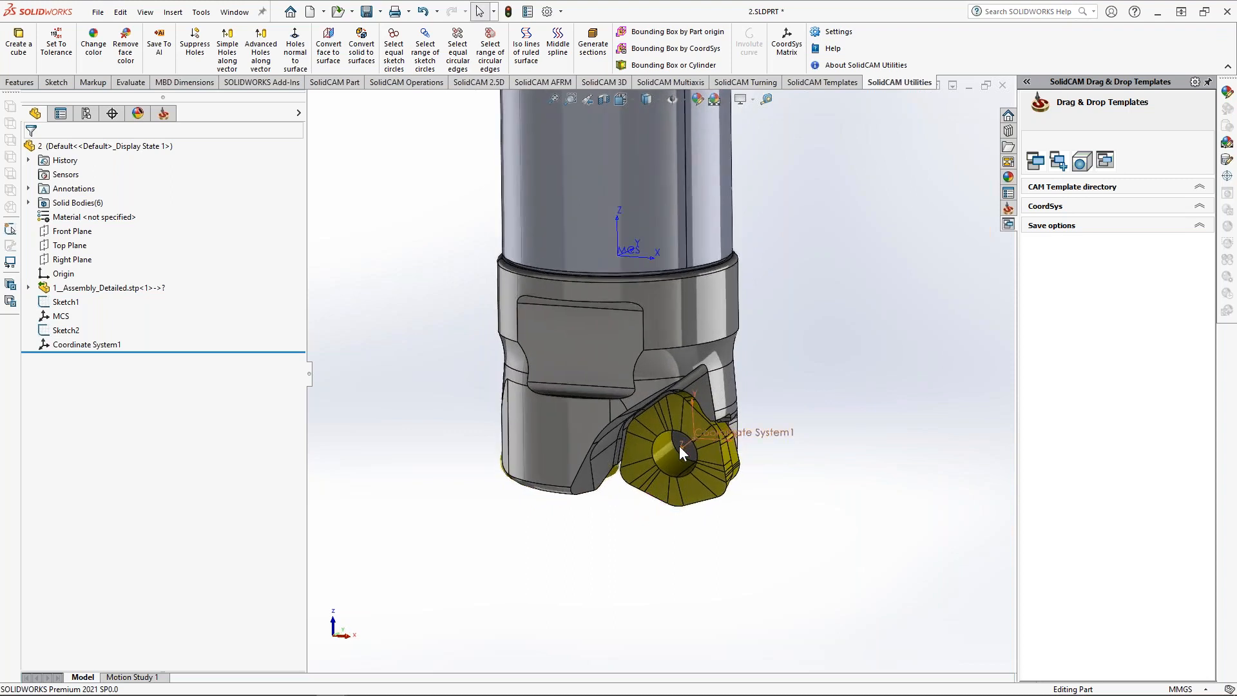
left_click(717, 438)
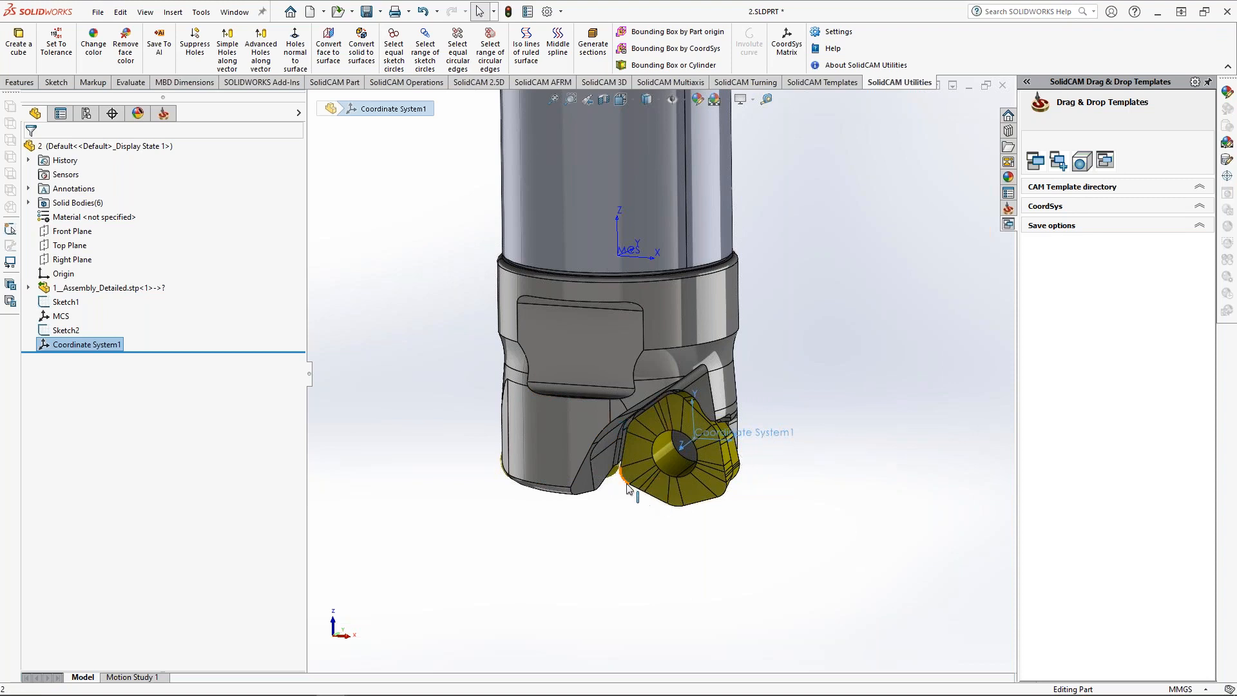
scroll(570, 473, "up", 5)
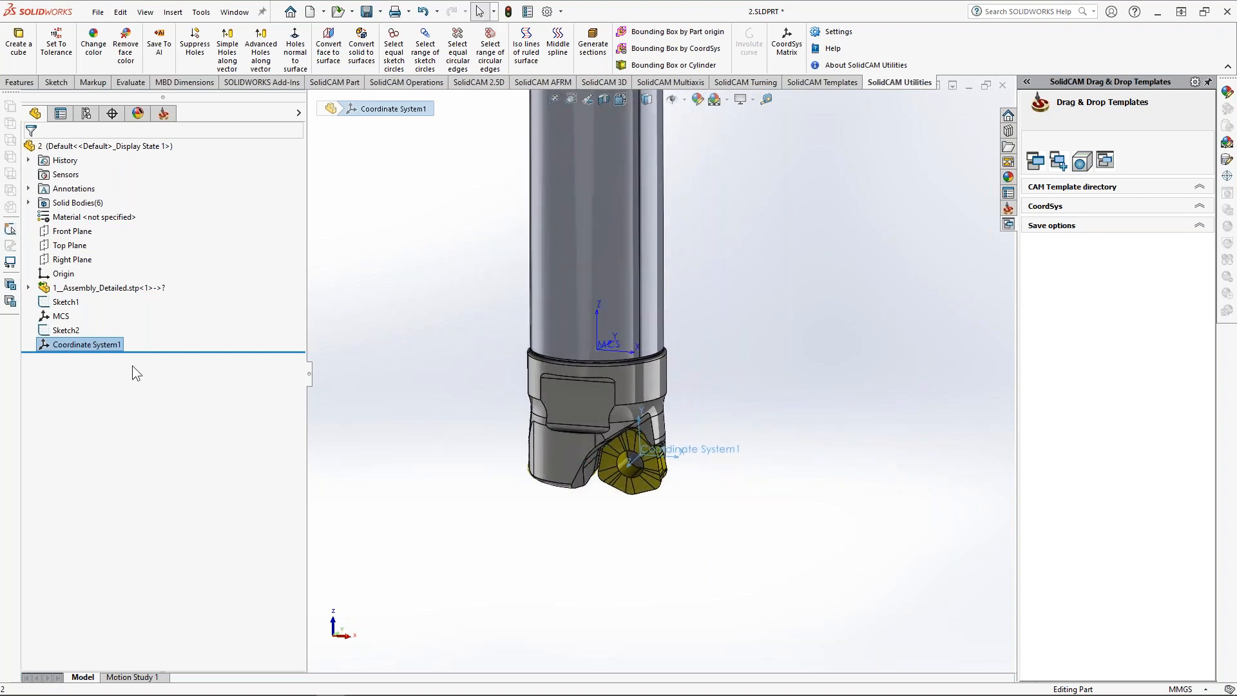
left_click(415, 311)
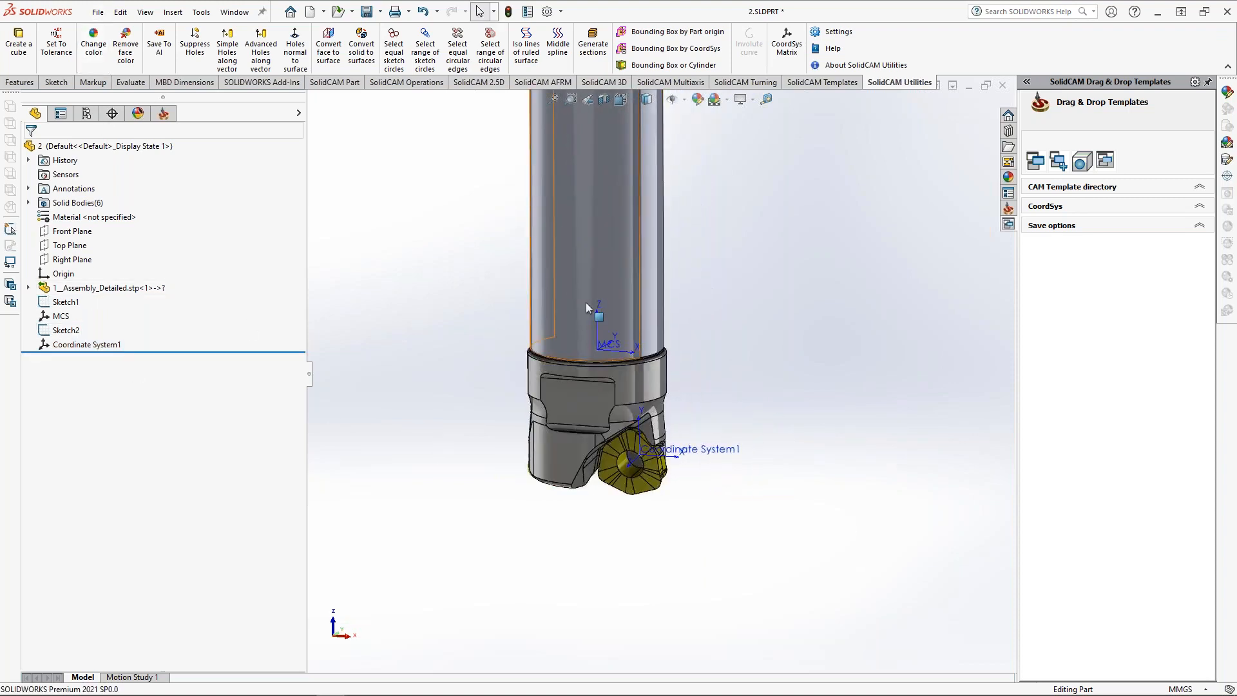
Step: Expand the imported assembly's solid bodies and copy the name of the cutter head body, FFt3 EFMD10/.39-2MMT06-03
left_click(639, 385)
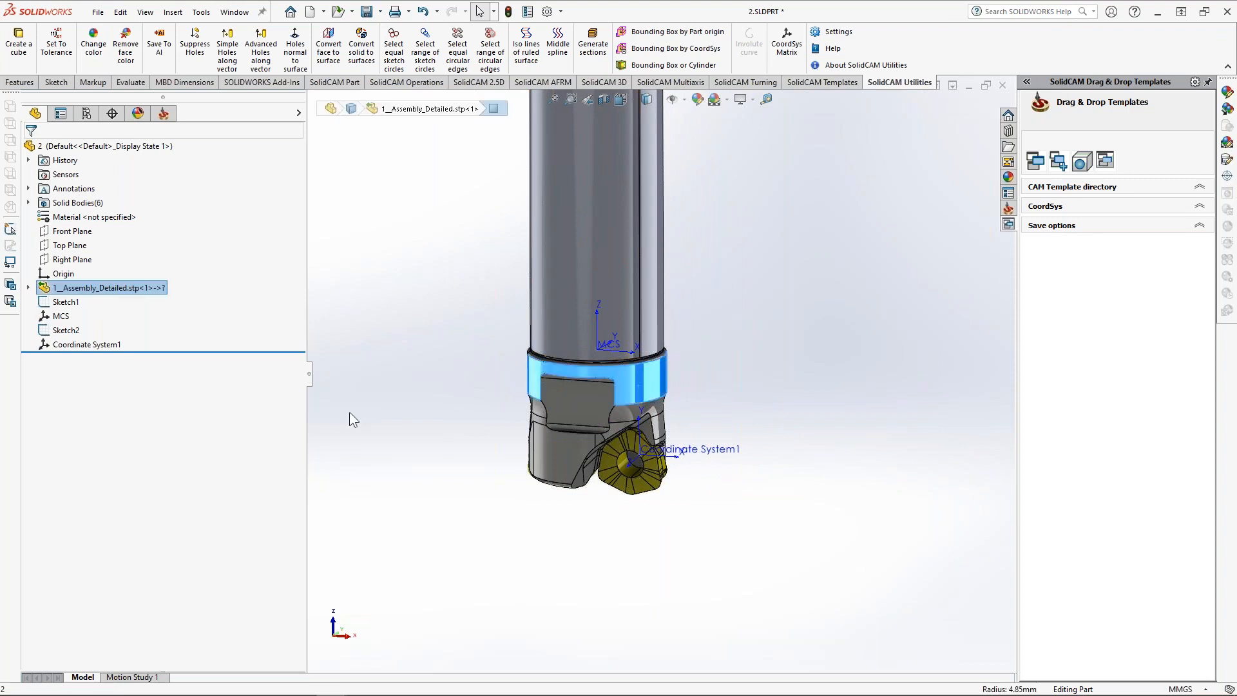
left_click(28, 287)
left_click(43, 302)
left_click(151, 359)
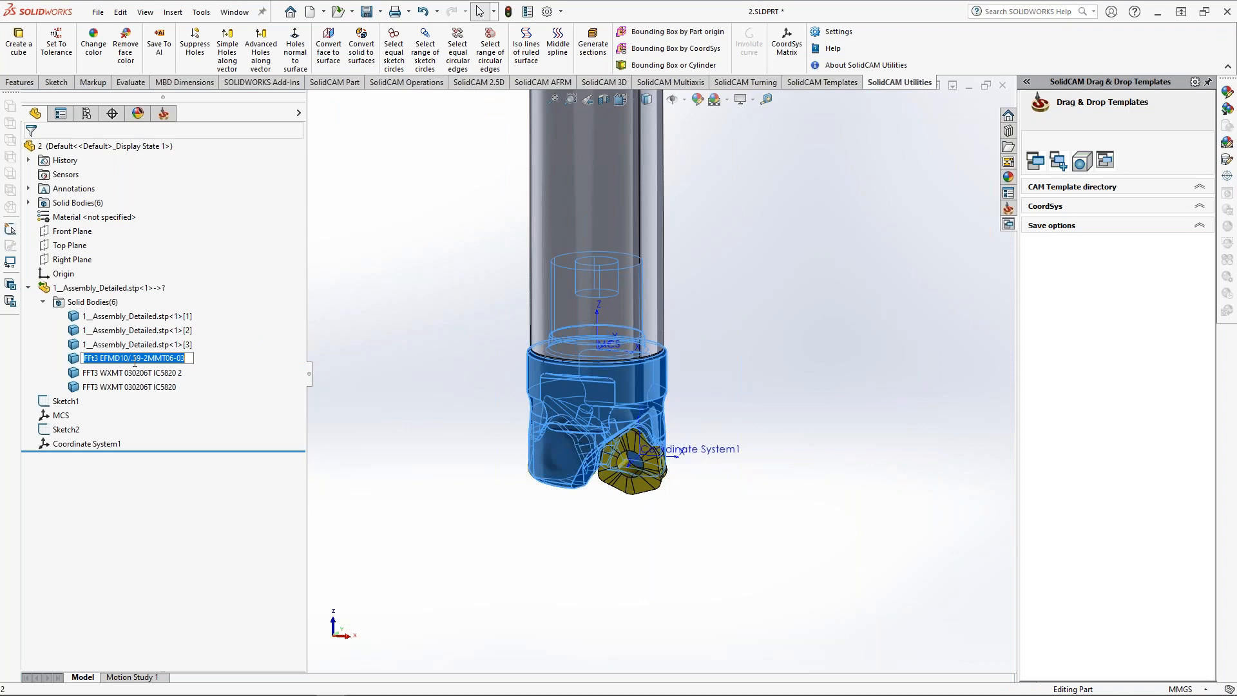
left_click(385, 362)
Step: Hide the three 1__Assembly_Detailed.stp bodies and both FFT3 WXMT insert bodies, leaving only the cutter head shown
left_click(136, 344)
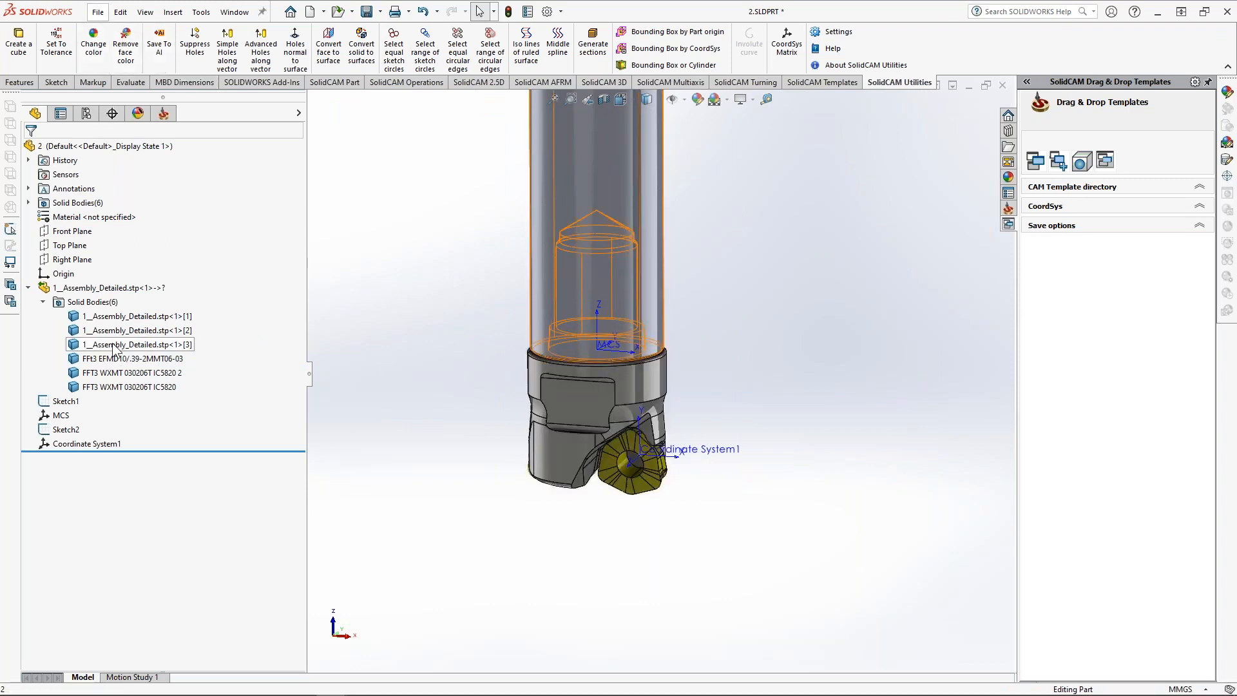
left_click(137, 316, "shift")
left_click(124, 301)
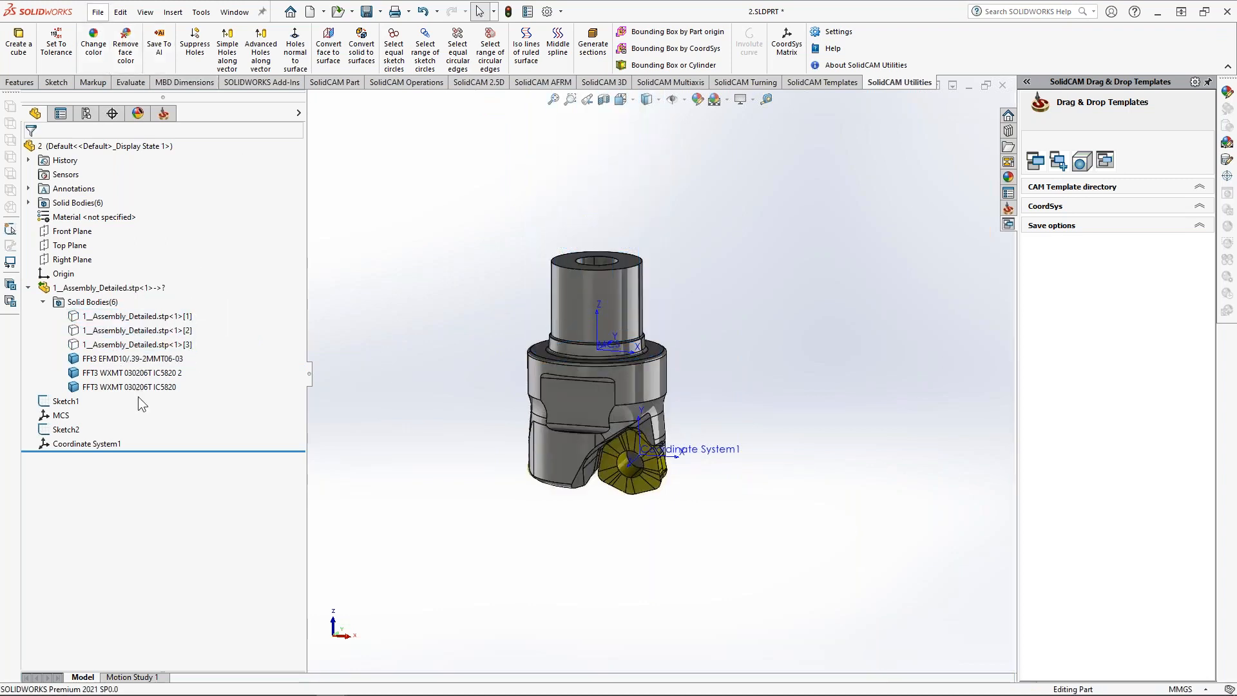
left_click(122, 372)
left_click(113, 385, "ctrl")
left_click(129, 365)
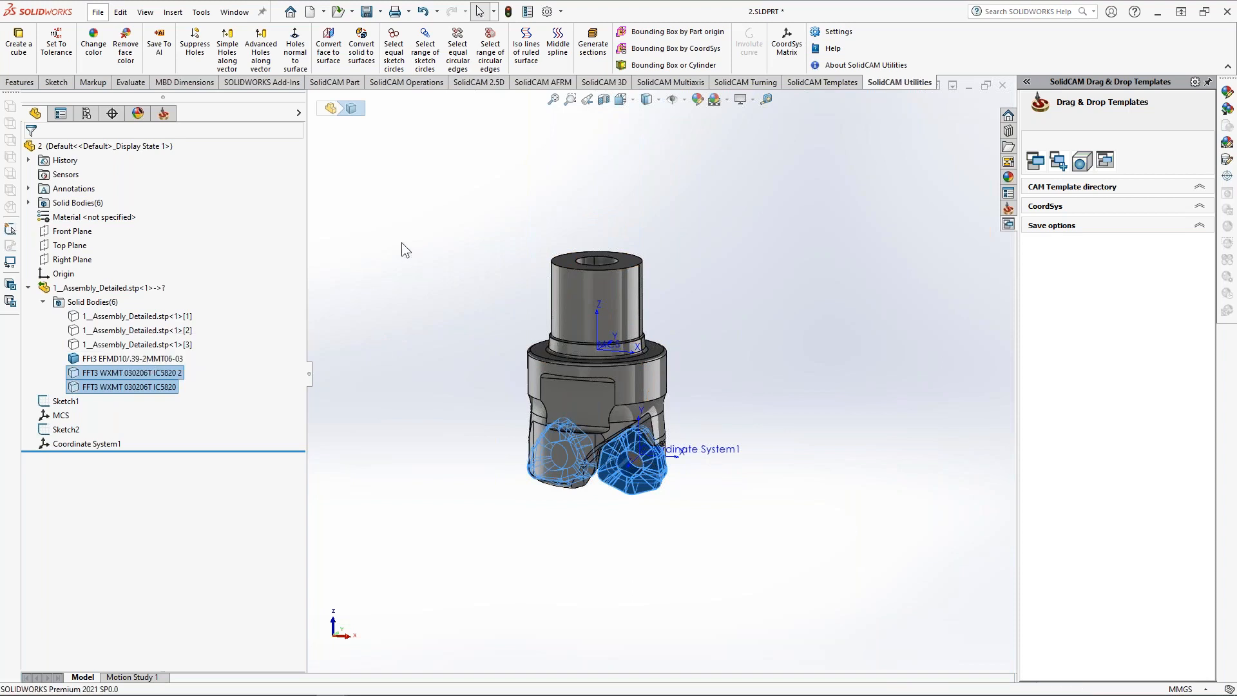
middle_click_drag(579, 383, 555, 385)
Step: Start saving the cutter head under another name and create a folder named Indexable inside Metric\Webinar as its destination
left_click(98, 12)
left_click(109, 172)
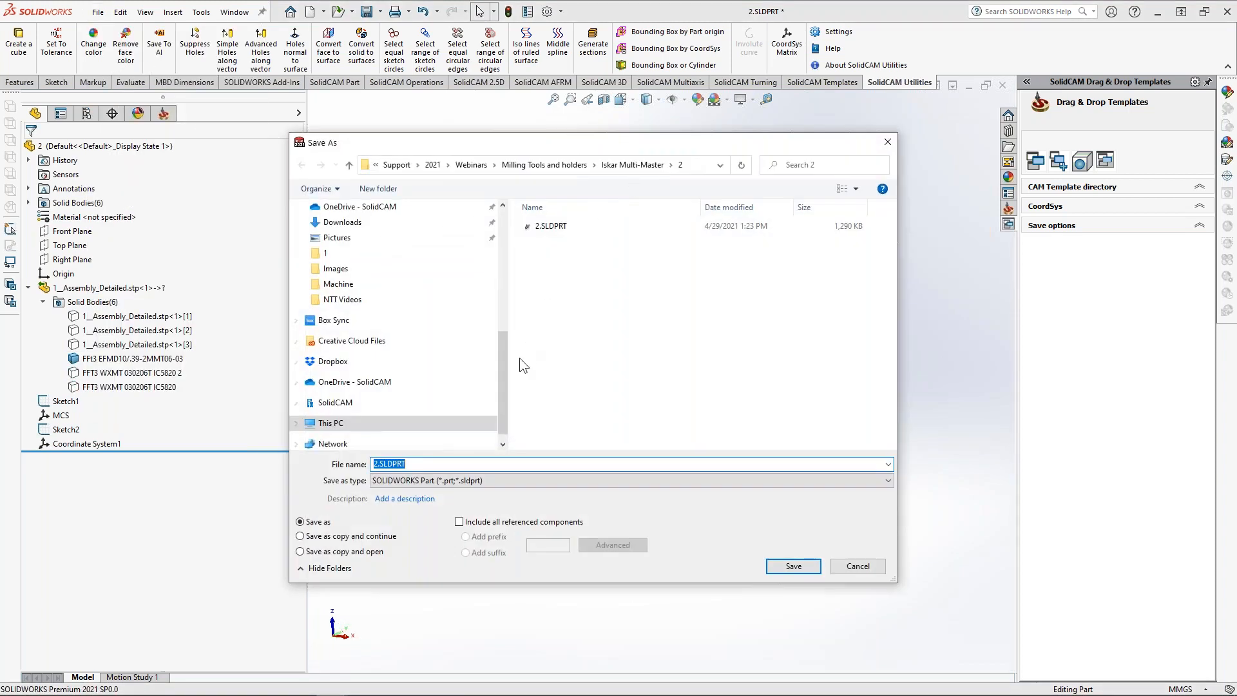
left_click_drag(504, 358, 505, 235)
left_click(334, 262)
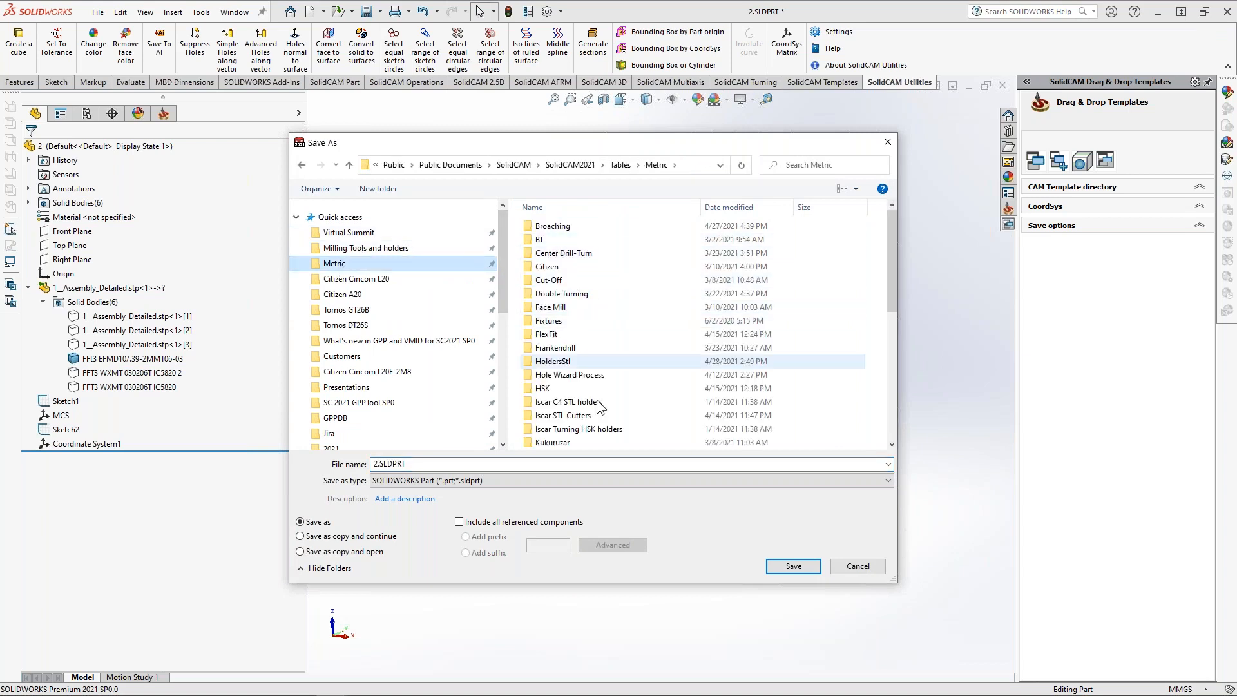
scroll(599, 406, "down", 5)
double_click(583, 427)
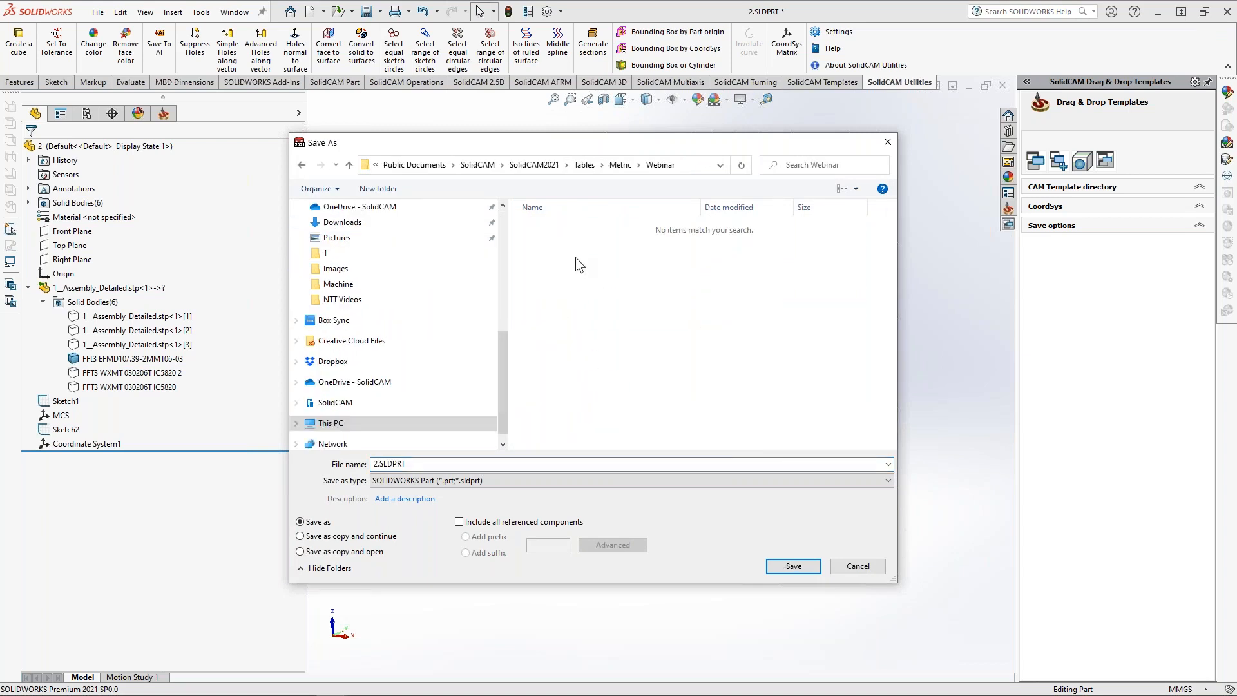
left_click(380, 189)
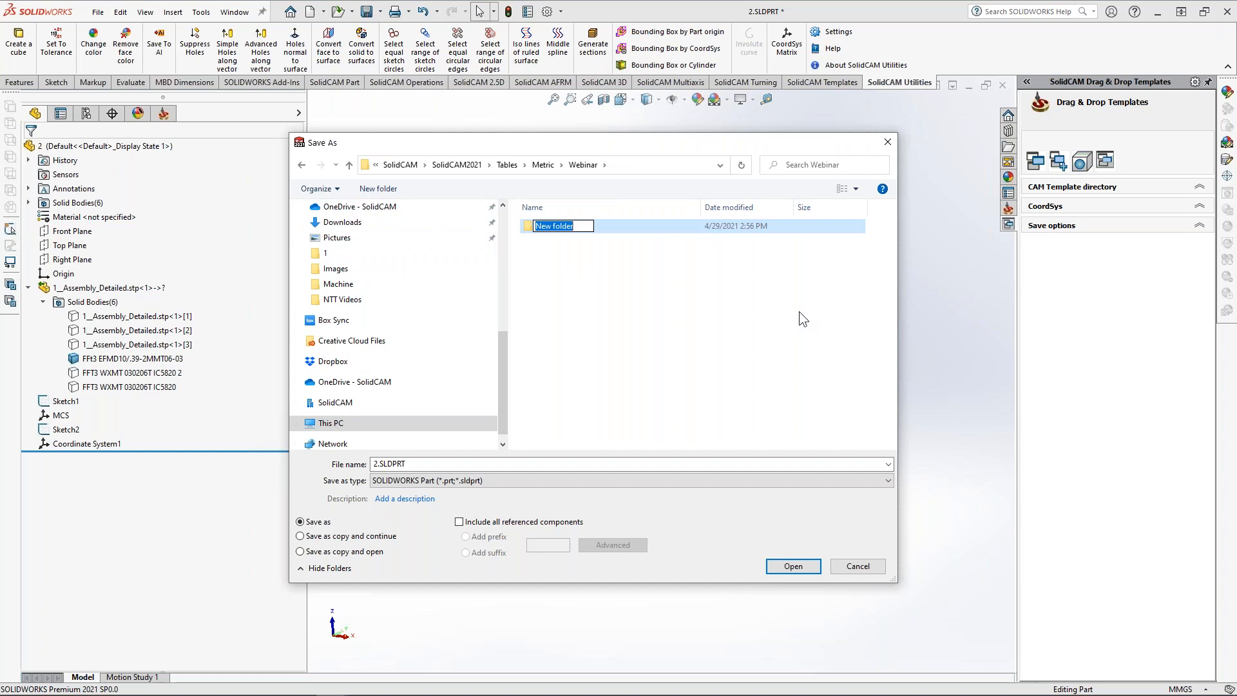
type("Indexable")
key("Return")
Step: Choose STL as the export format and name the file FFt3 EFMD10.39-2MMT06-03
left_click(453, 483)
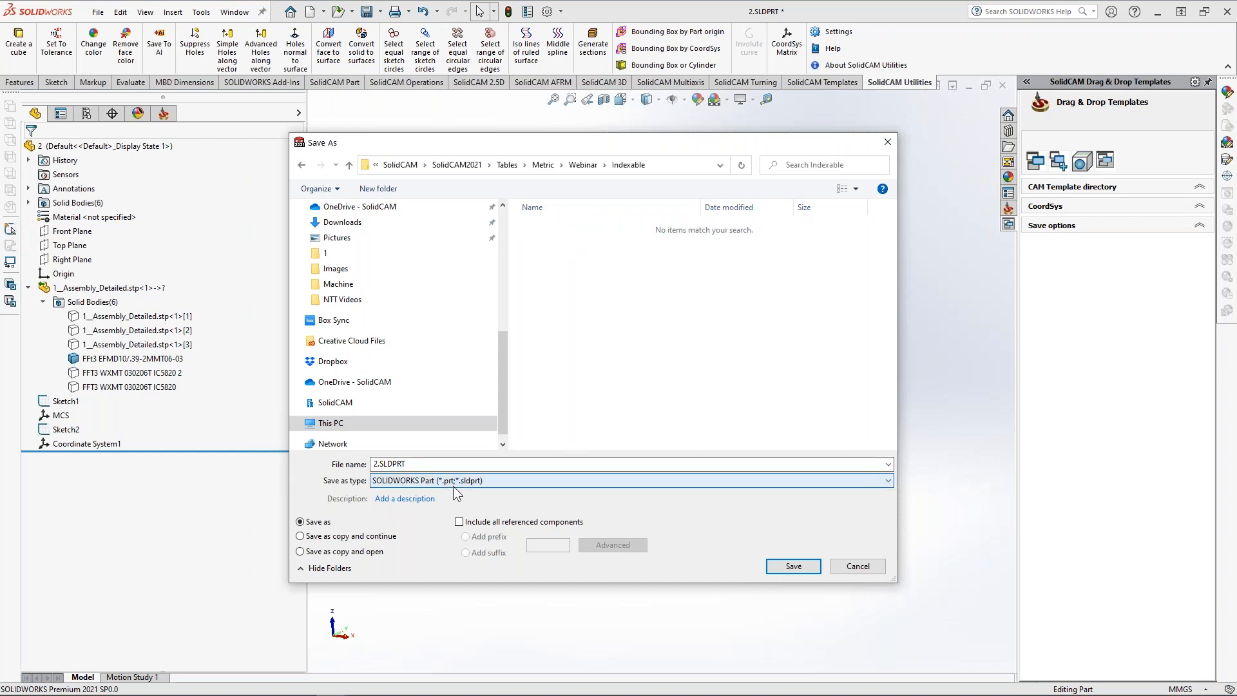
left_click(424, 468)
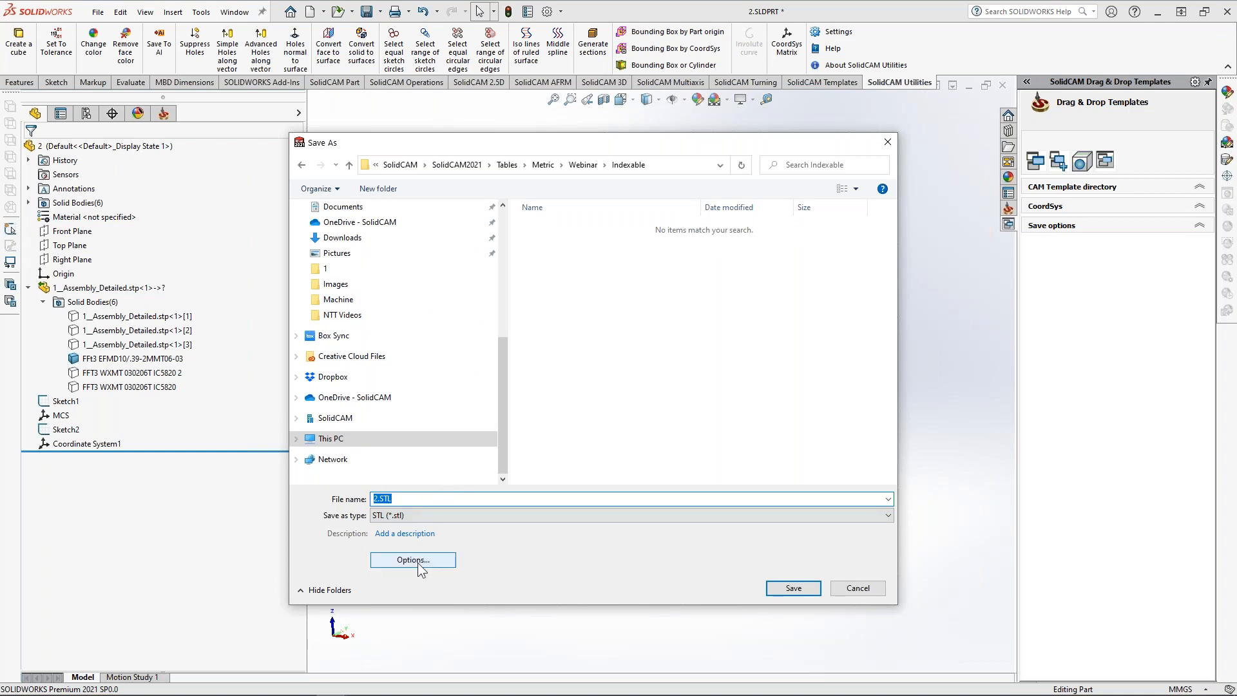
left_click(375, 498)
type("FFt3 EFMD10.39-2MMT06-03")
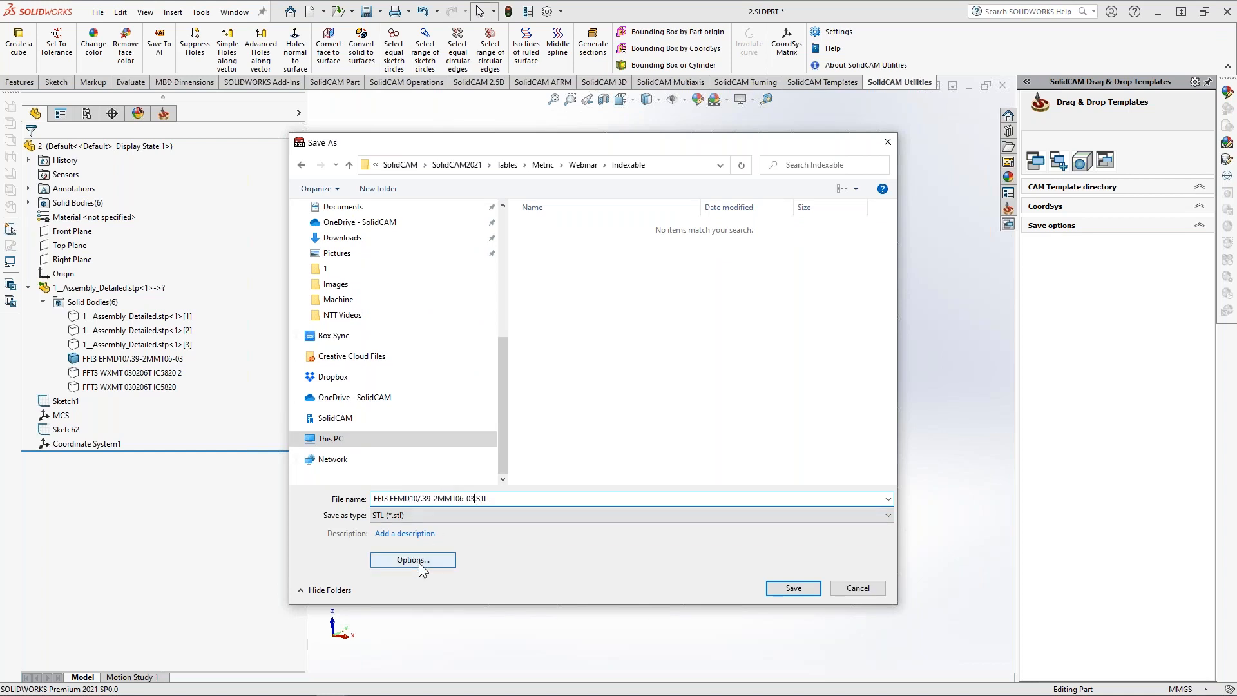
key("BackSpace")
Step: Set the STL output coordinate system to MCS with coarse resolution and save the cutter head file
left_click(415, 559)
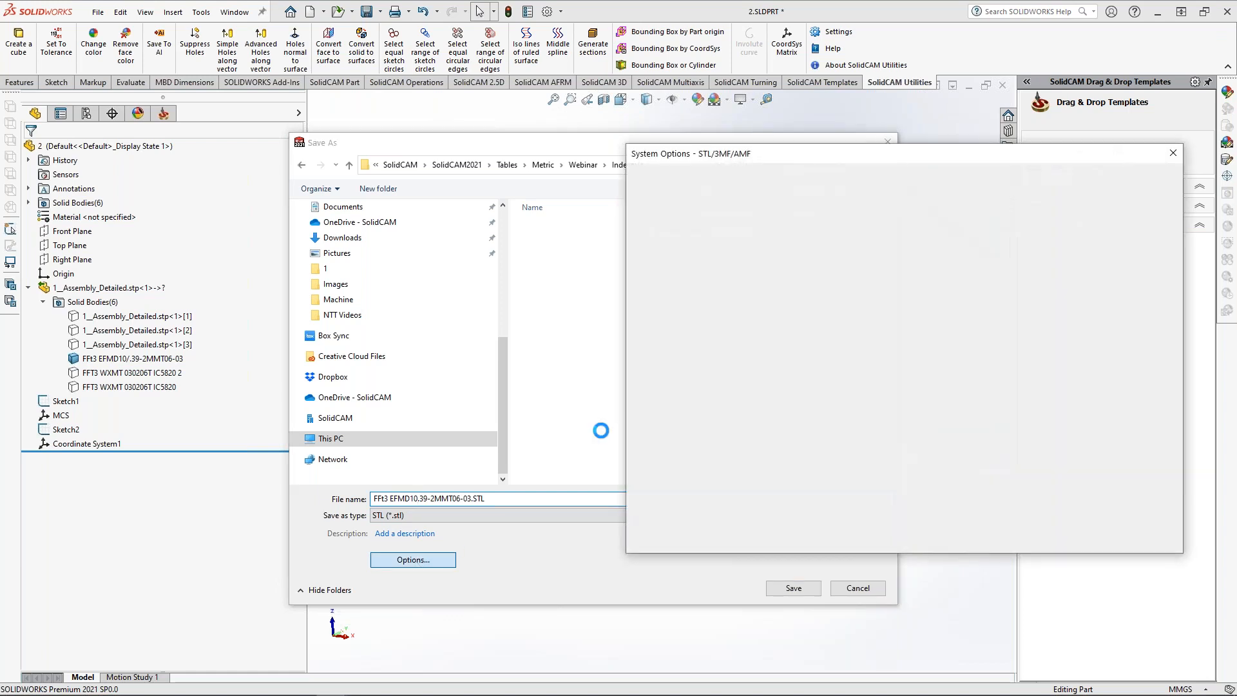
left_click(940, 509)
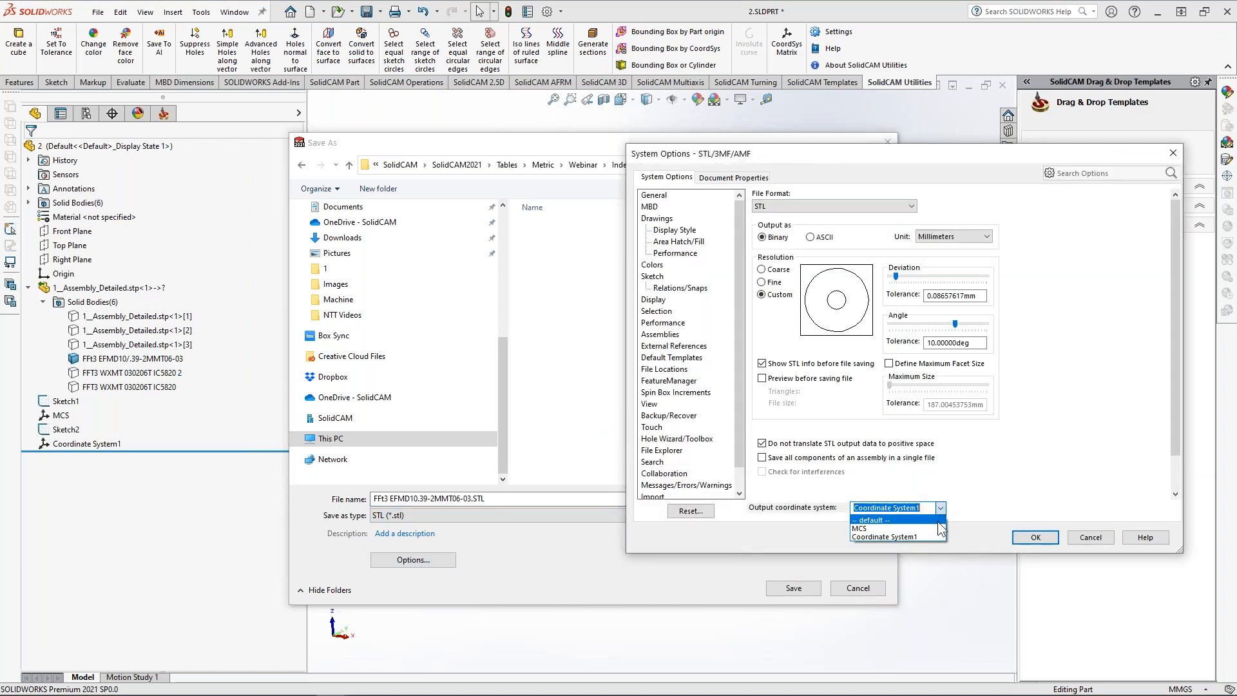
left_click(937, 526)
left_click(766, 270)
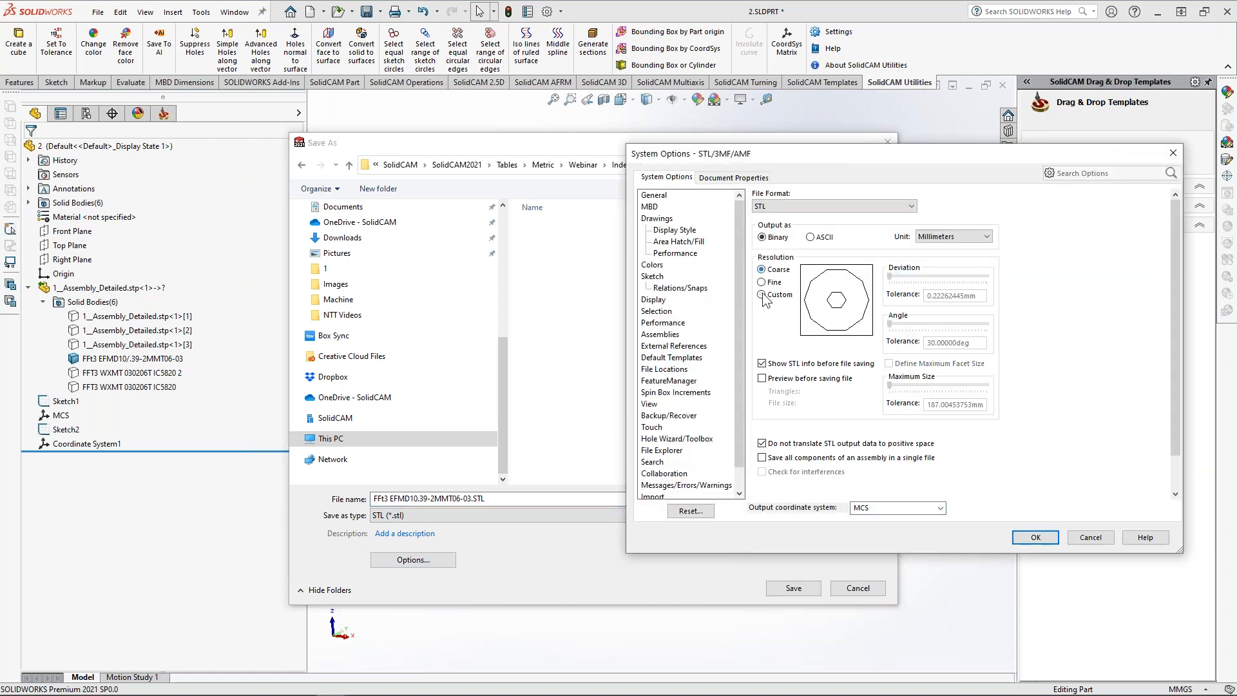
left_click(1031, 538)
left_click(815, 586)
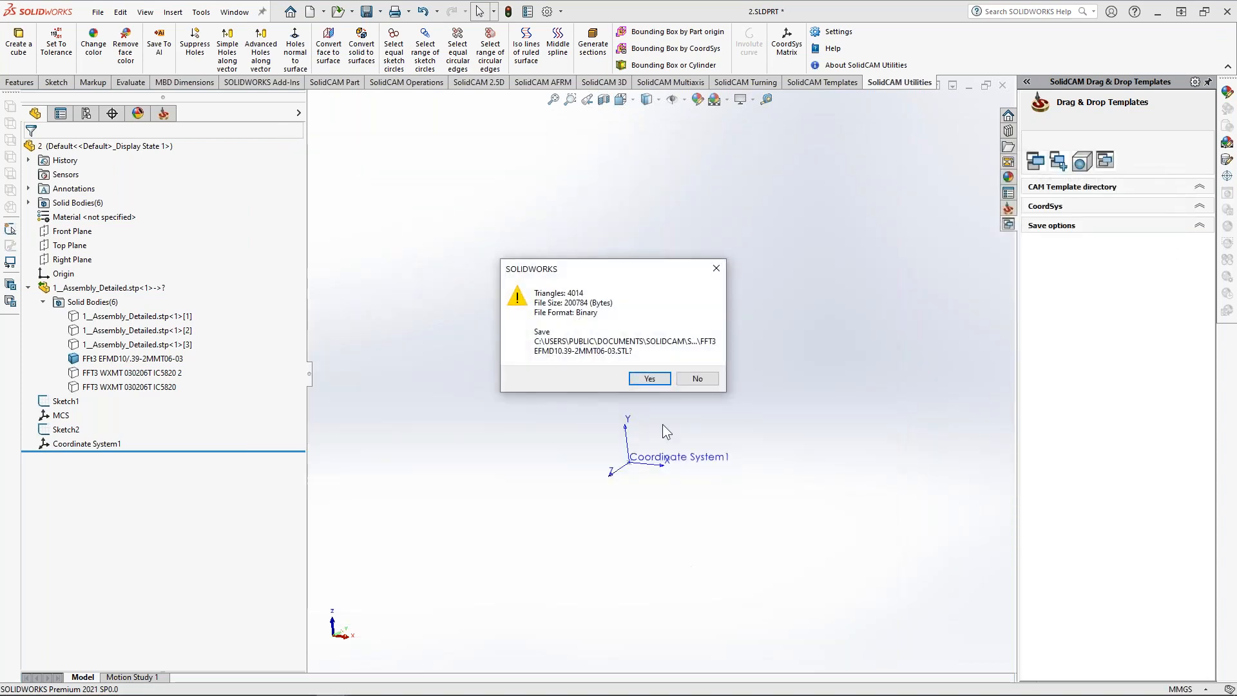
left_click(649, 379)
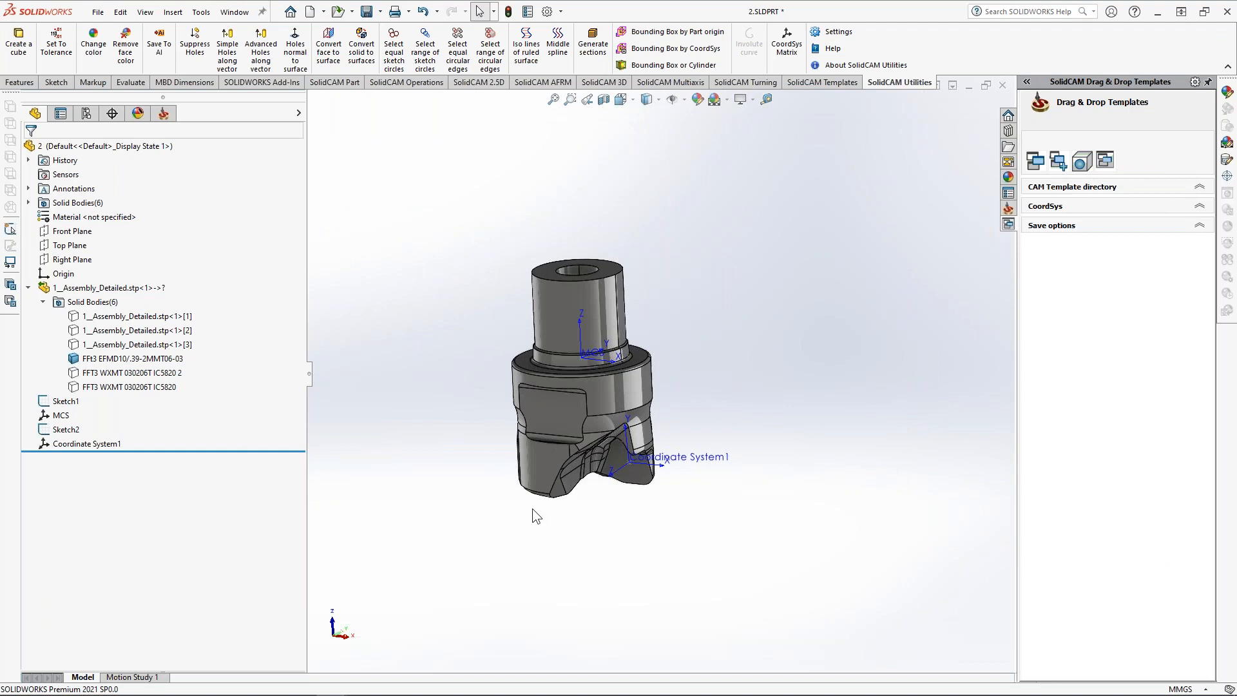
Step: Hide the cutter head body and show only the insert body FFT3 WXMT 030206T IC5820 2
left_click(129, 358)
left_click(143, 355)
left_click(143, 357)
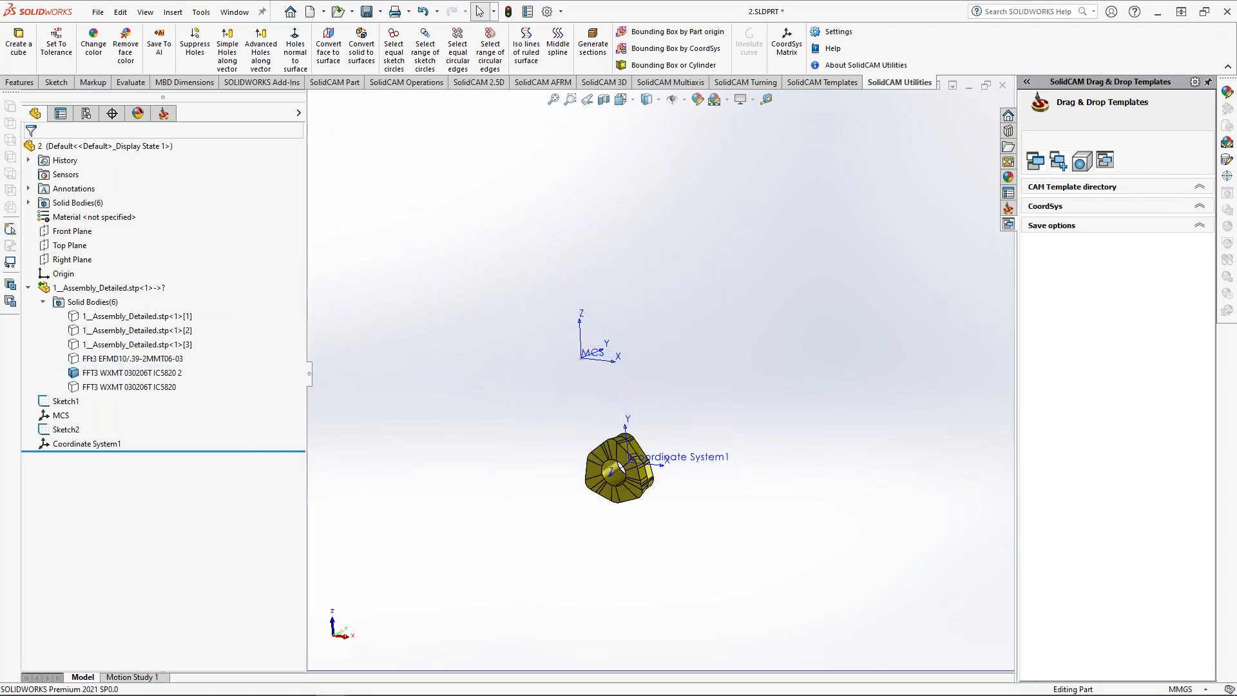
scroll(600, 473, "down", 3)
middle_click_drag(523, 462, 527, 478)
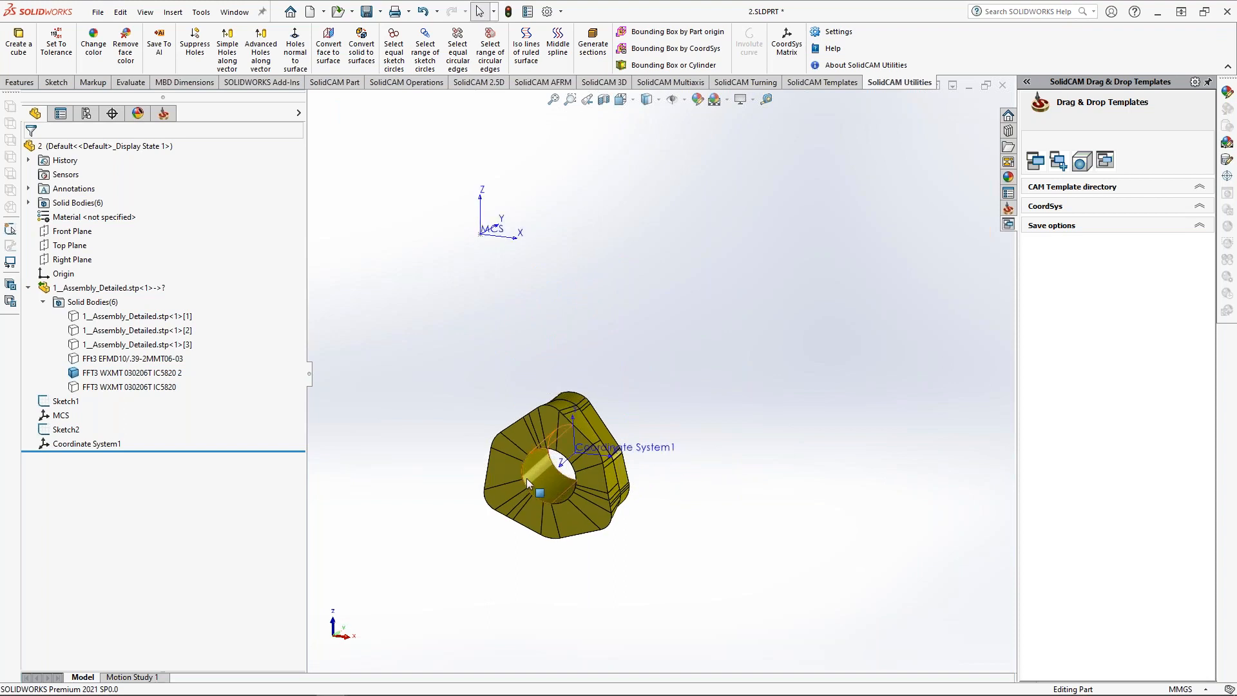
Step: Start saving the insert under another name, with the Metric\Webinar\Indexable folder as its destination
left_click(98, 12)
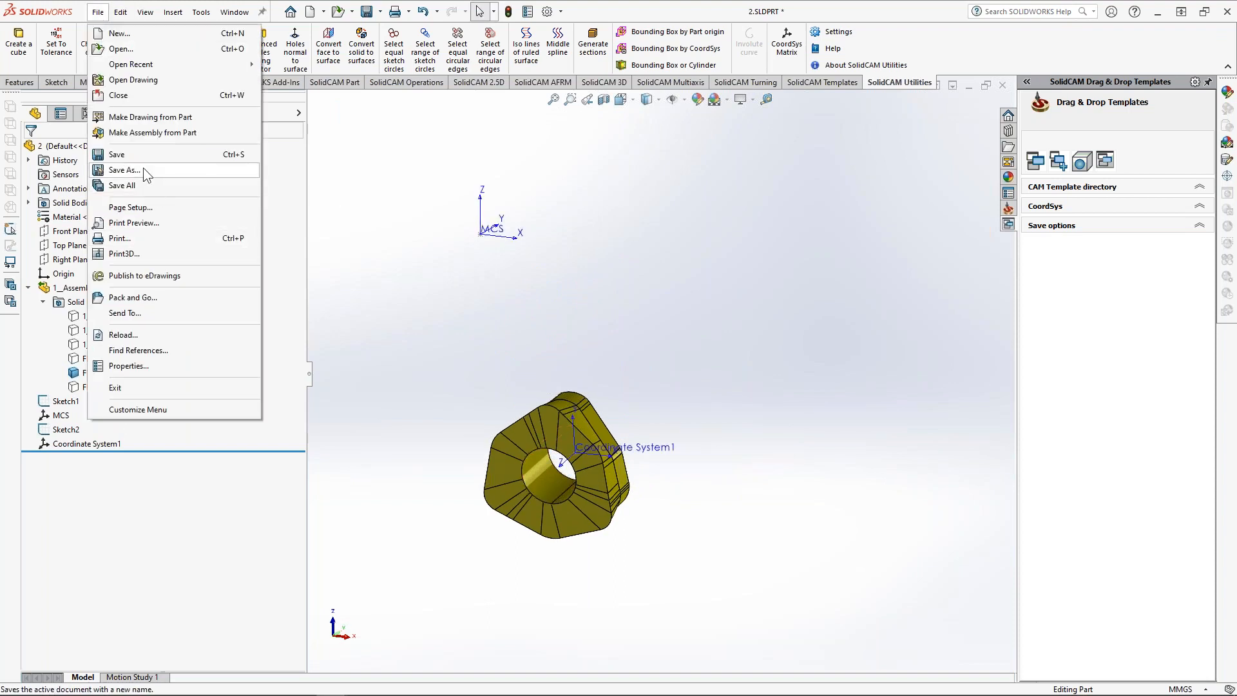
left_click(119, 171)
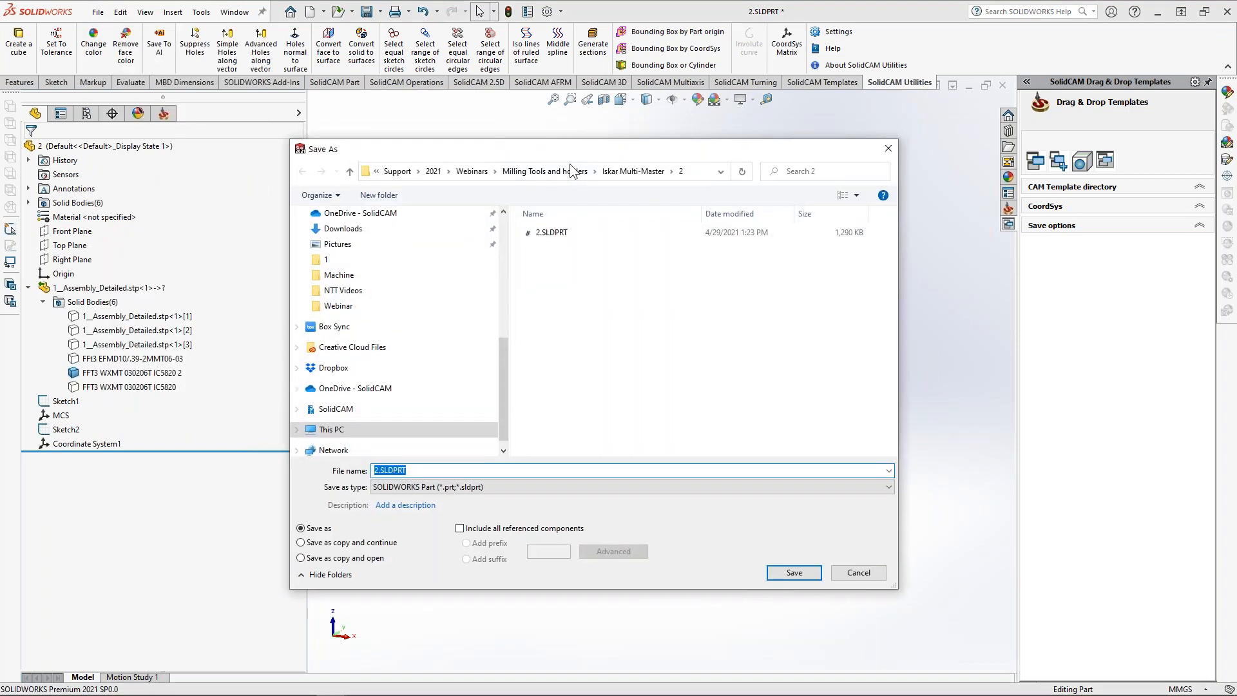
scroll(643, 385, "up", 10)
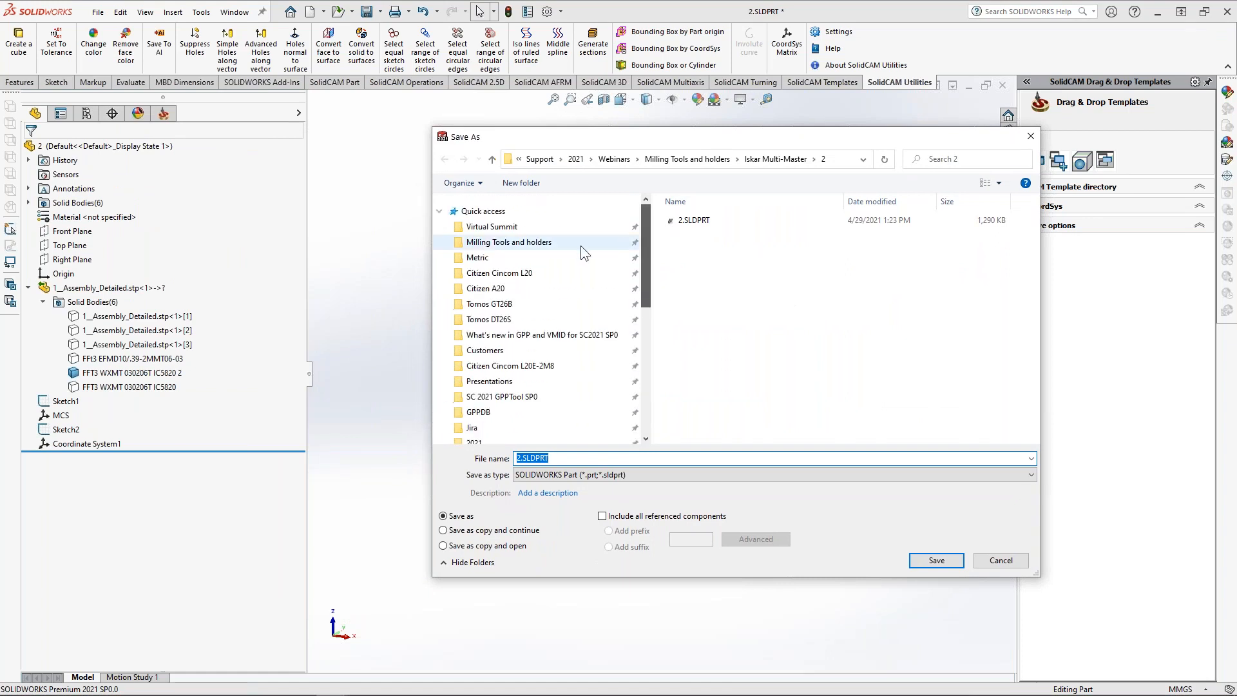
left_click(477, 257)
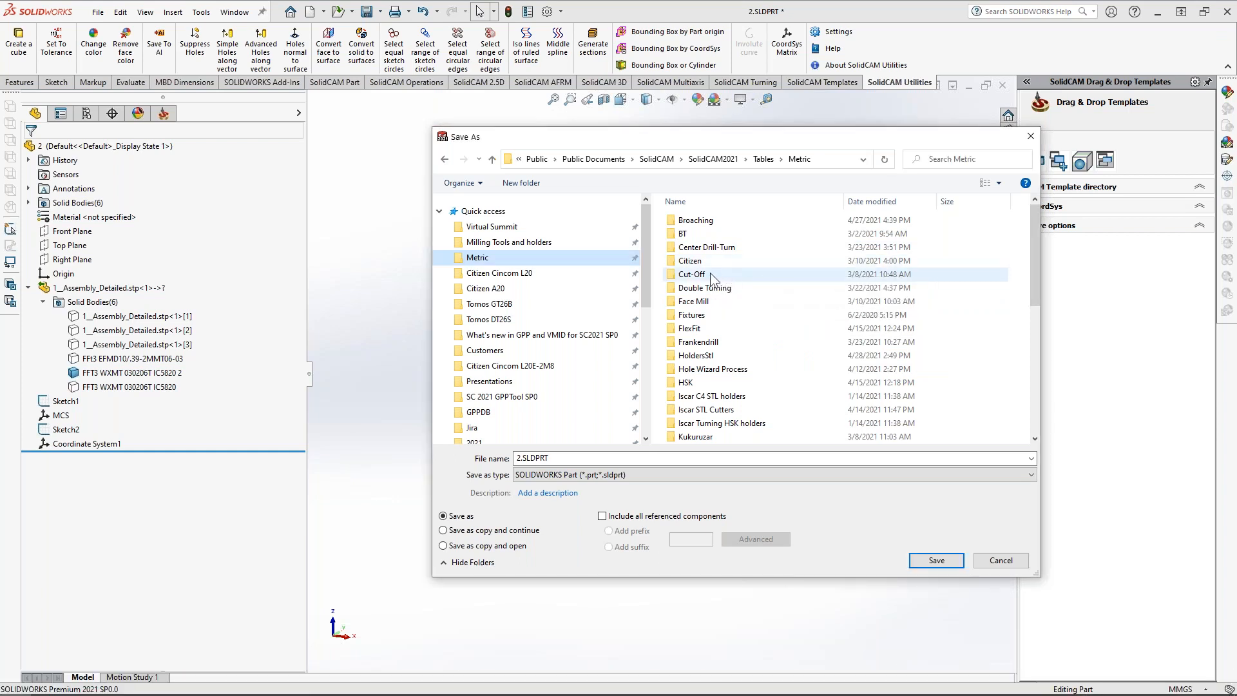
left_click_drag(645, 233, 646, 231)
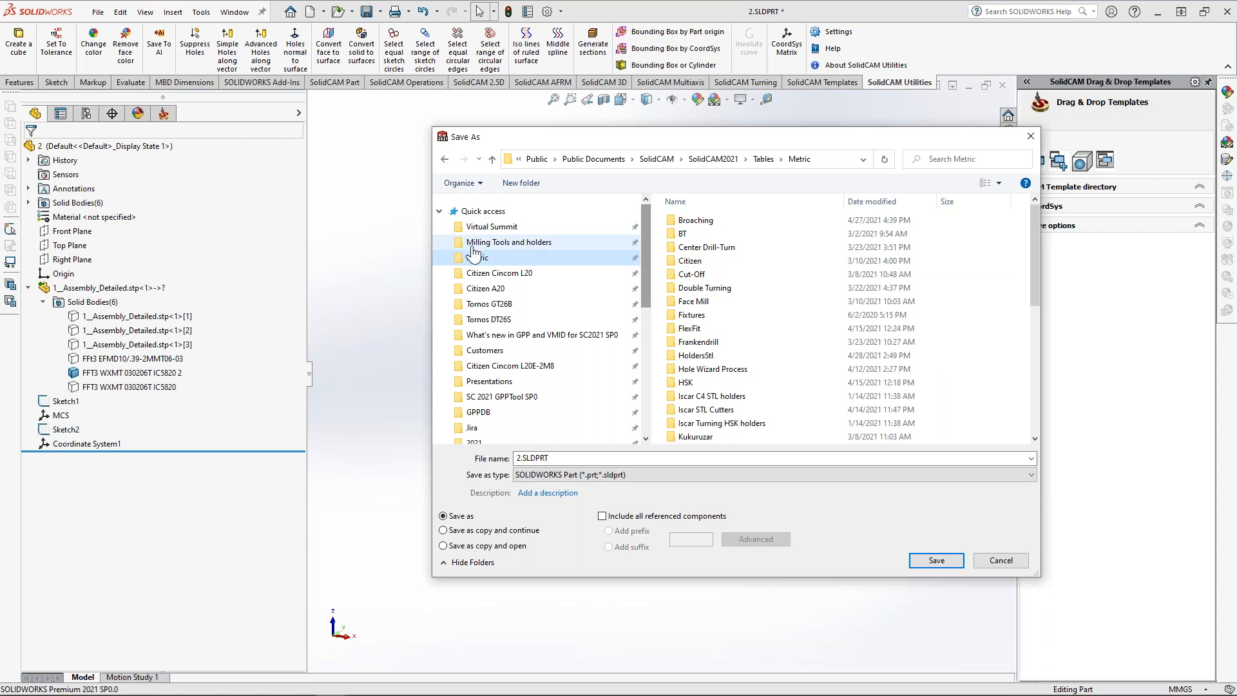
left_click(527, 244)
left_click(480, 257)
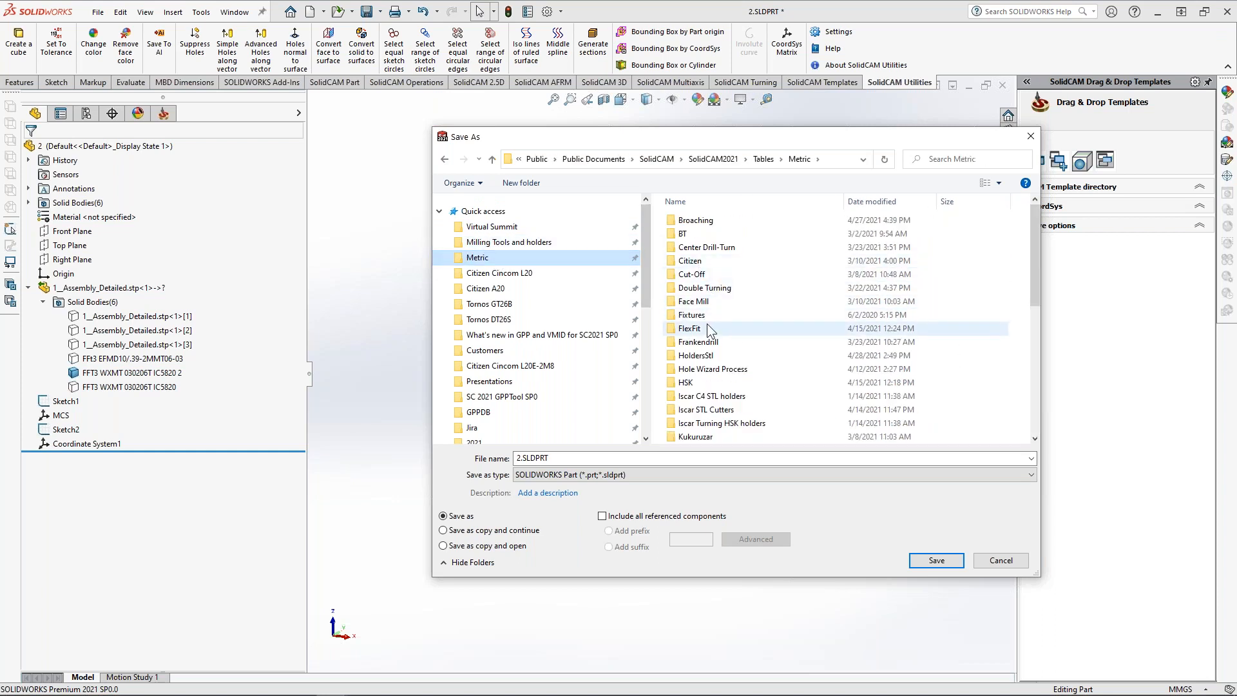
scroll(707, 329, "down", 1)
scroll(697, 239, "down", 6)
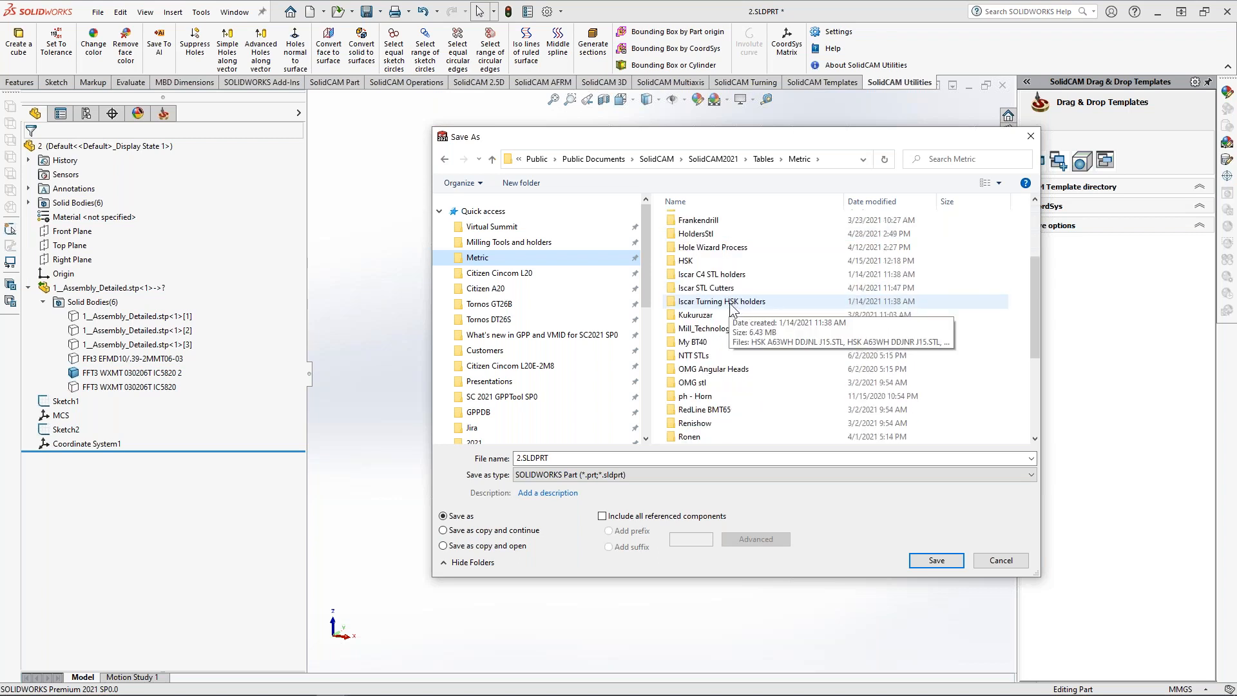
double_click(699, 237)
double_click(697, 225)
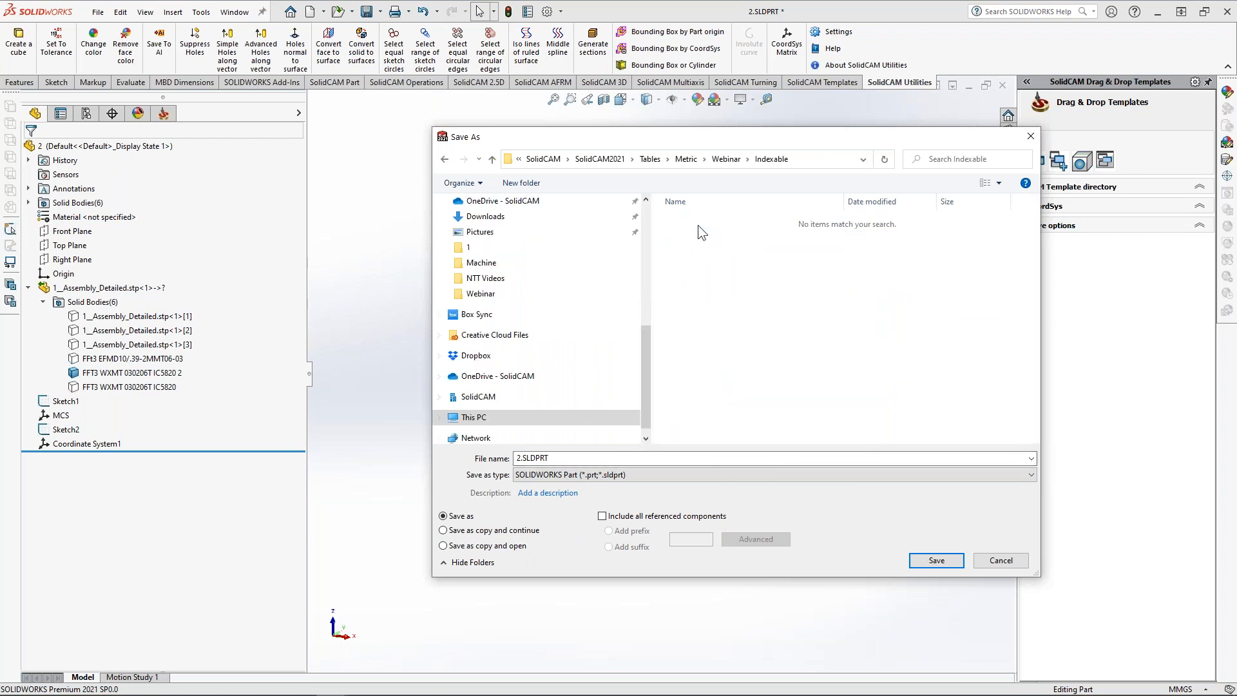
Step: Name the export file Insert and choose STL as its format
left_click(520, 458)
type("FFt3 EFMD10/.39-2MMT06-03")
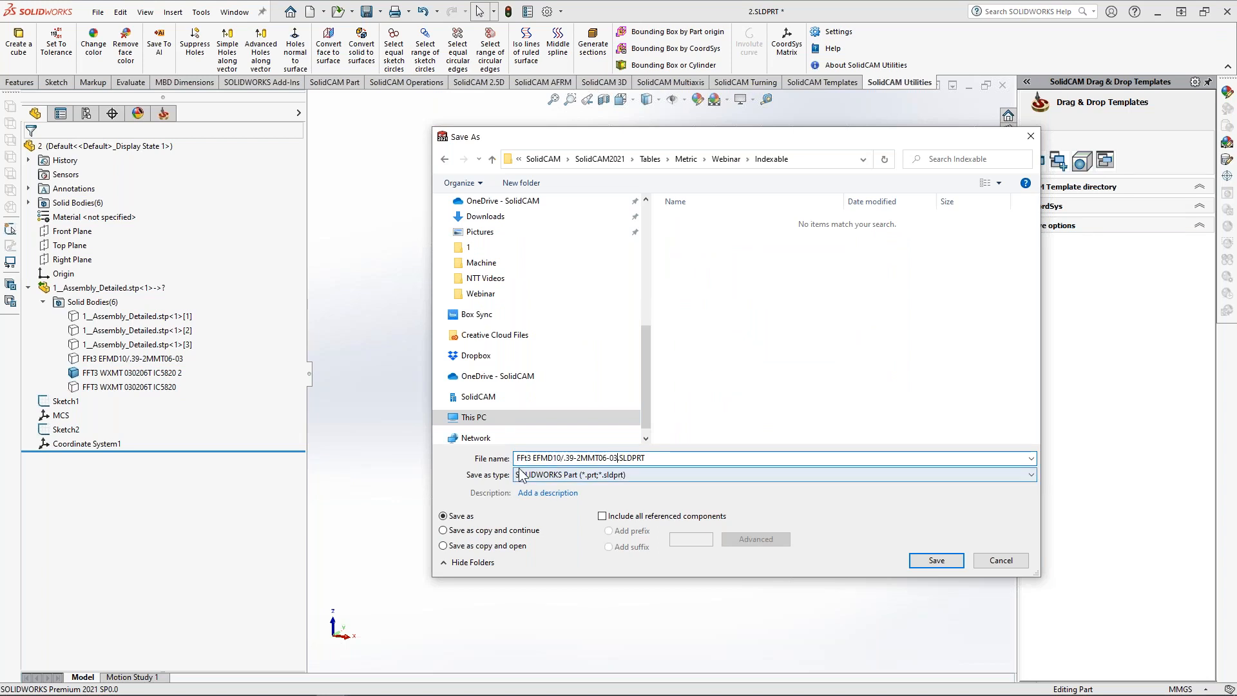
key("shift+Home")
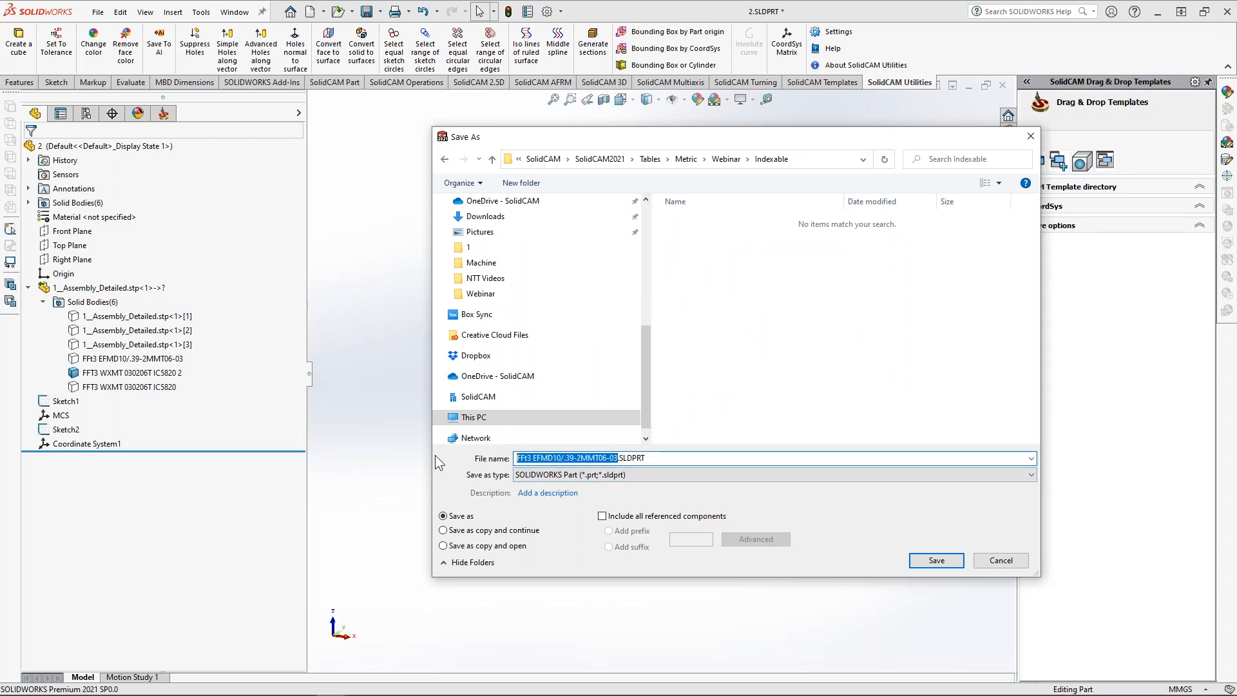
type("Insert")
left_click(581, 474)
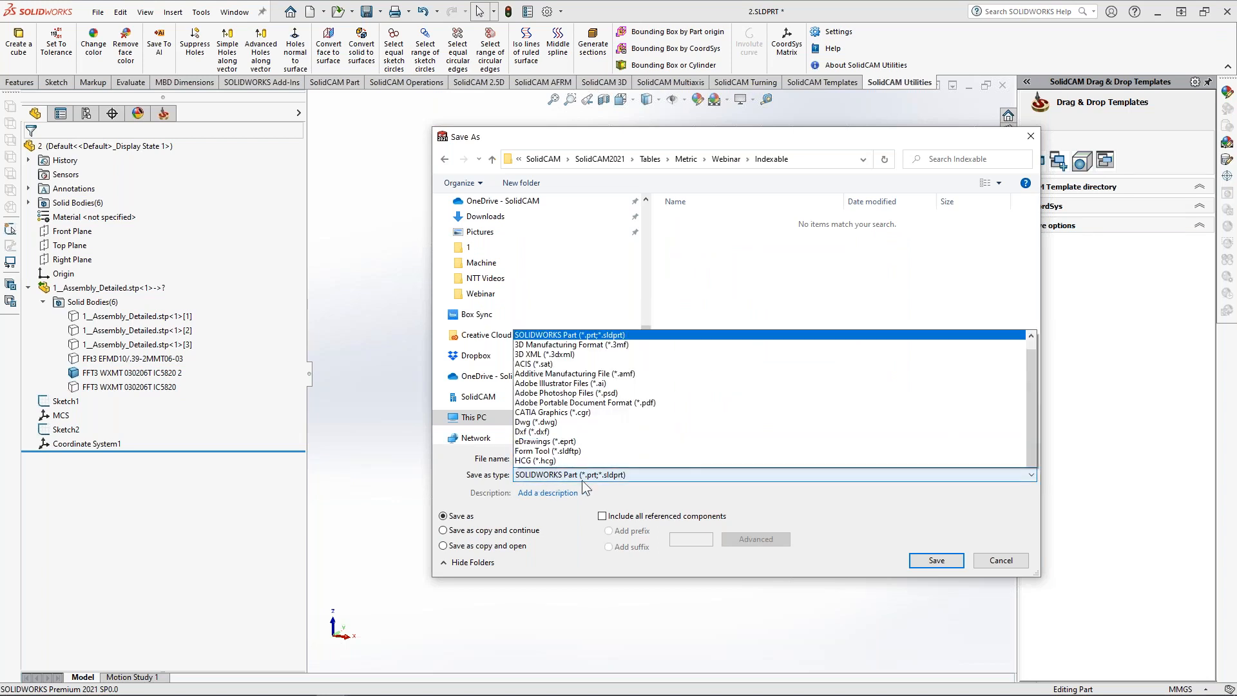
left_click(562, 451)
Step: Set the STL output coordinate system to Coordinate System1 and save the insert file
left_click(550, 558)
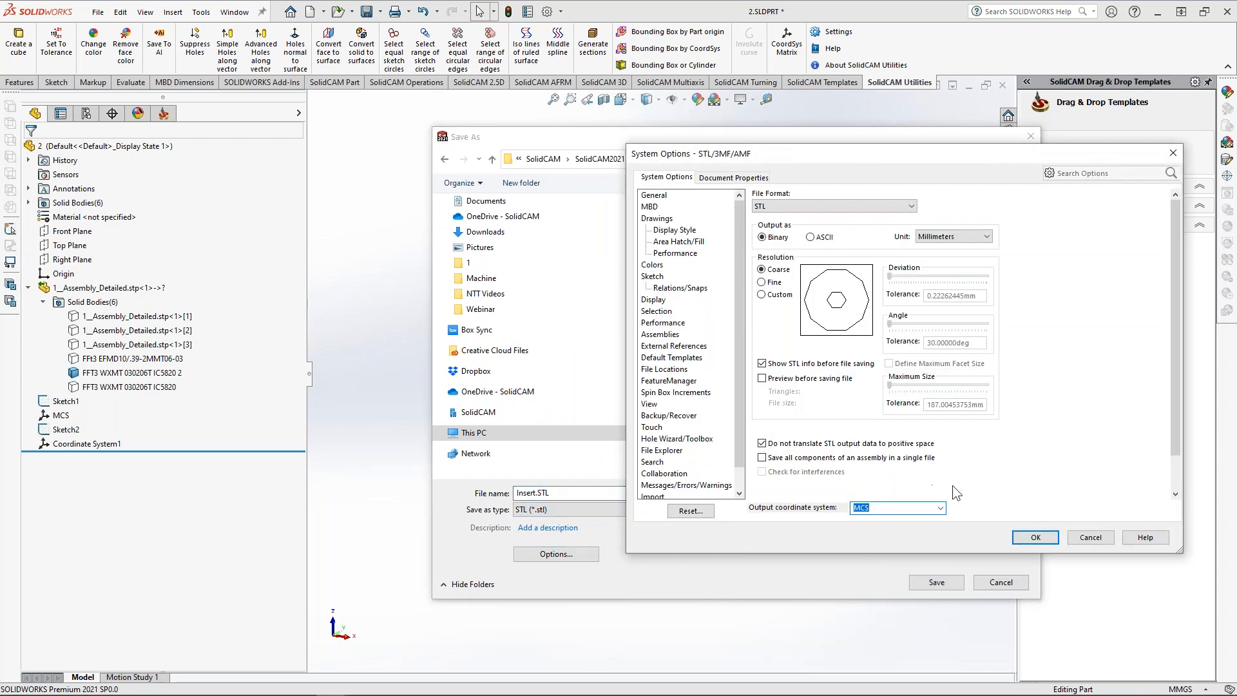
left_click(942, 508)
left_click(916, 533)
left_click(1031, 537)
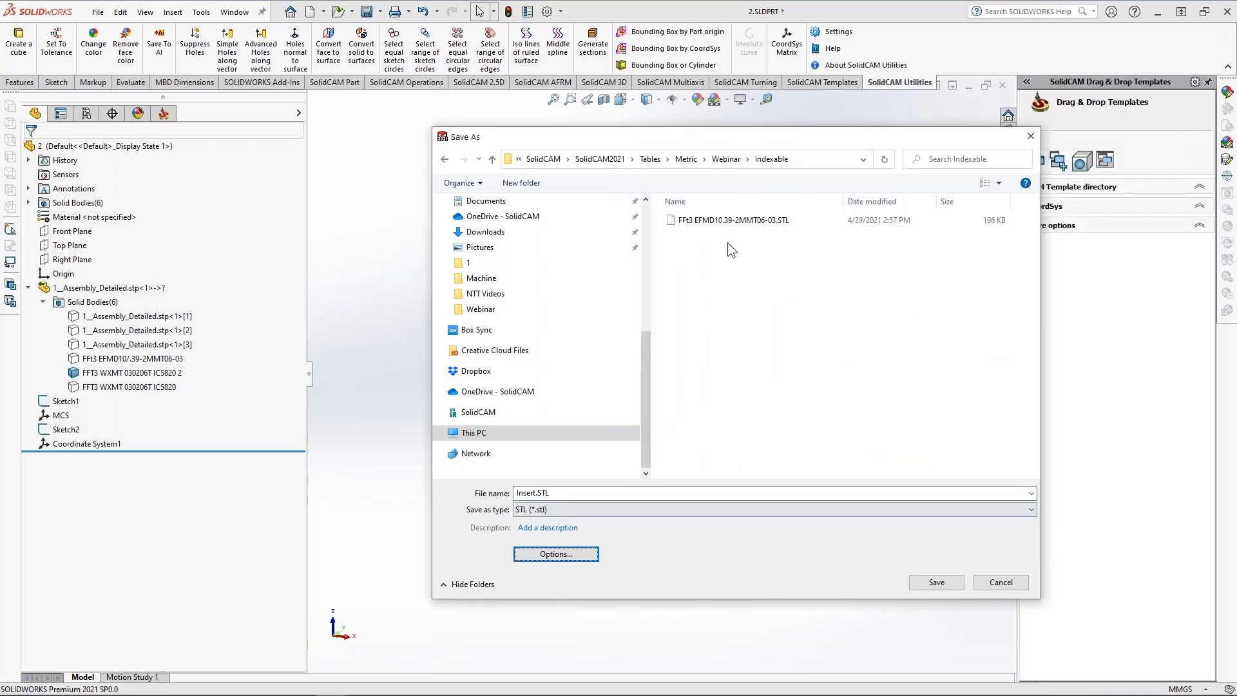
left_click(934, 583)
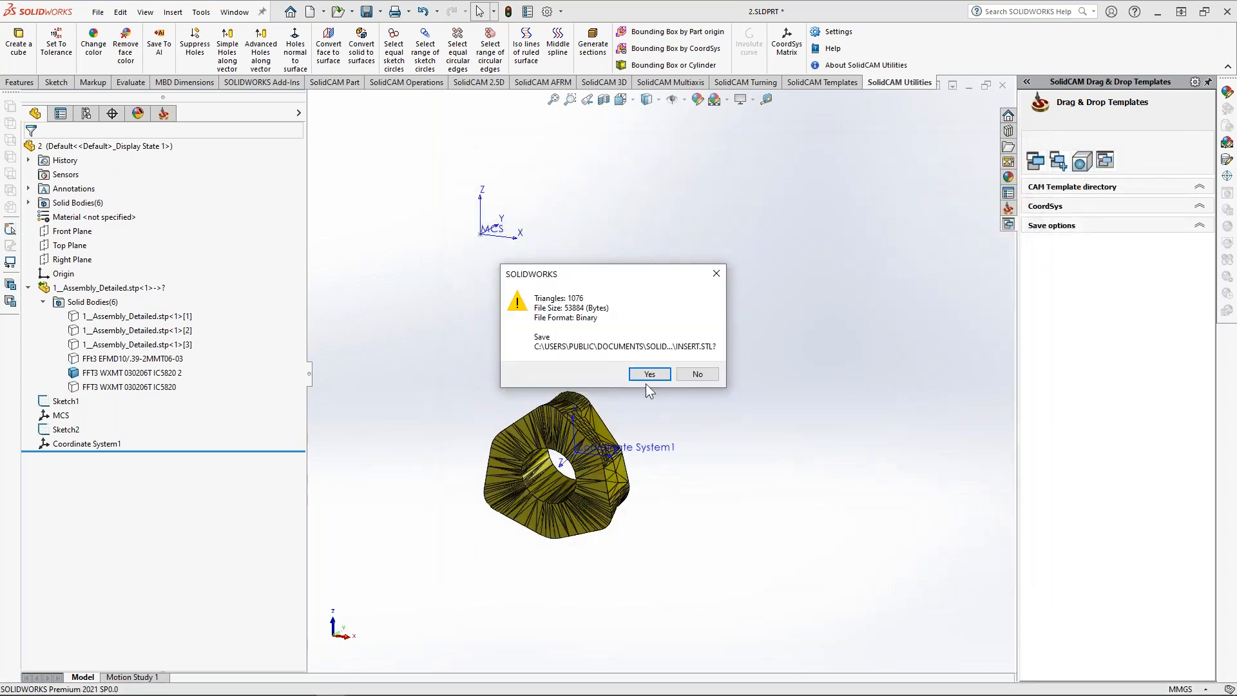
left_click(648, 375)
Step: Show the cutter head body FFt3 EFMD10/.39-2MMT06-03 again together with the front insert
middle_click_drag(648, 380, 721, 337, "ctrl")
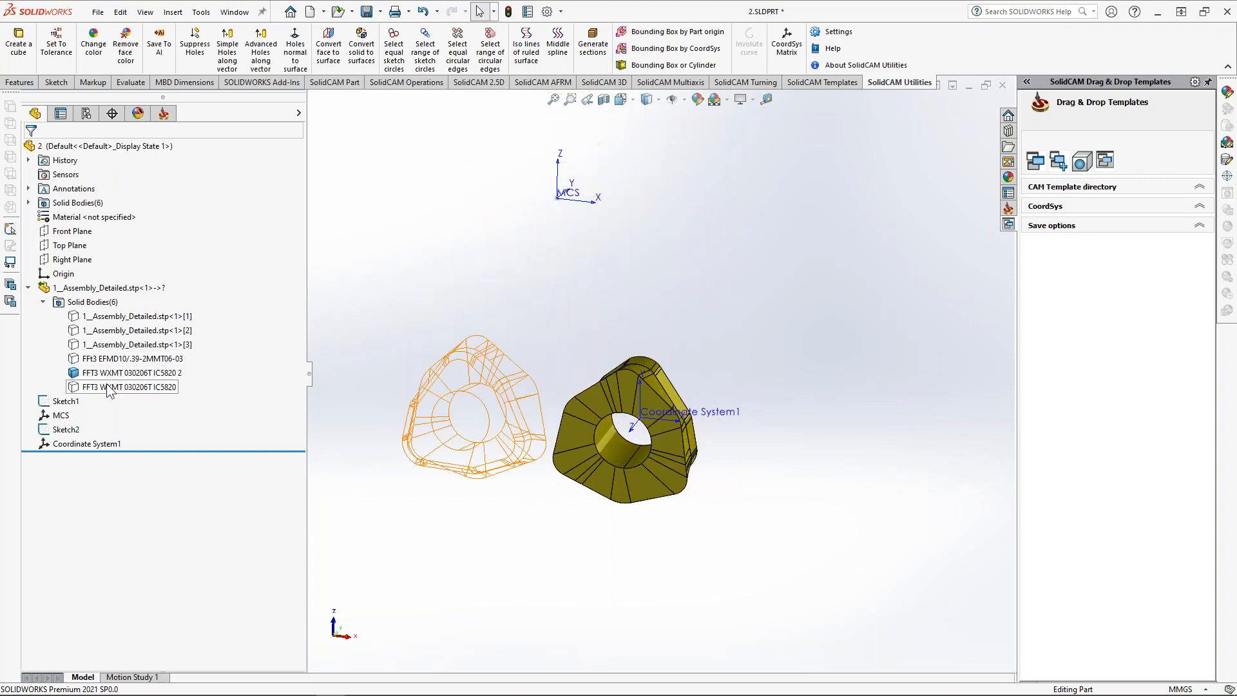
left_click(117, 359)
left_click(124, 341)
left_click(660, 555)
scroll(739, 576, "up", 2)
middle_click_drag(814, 392, 726, 392)
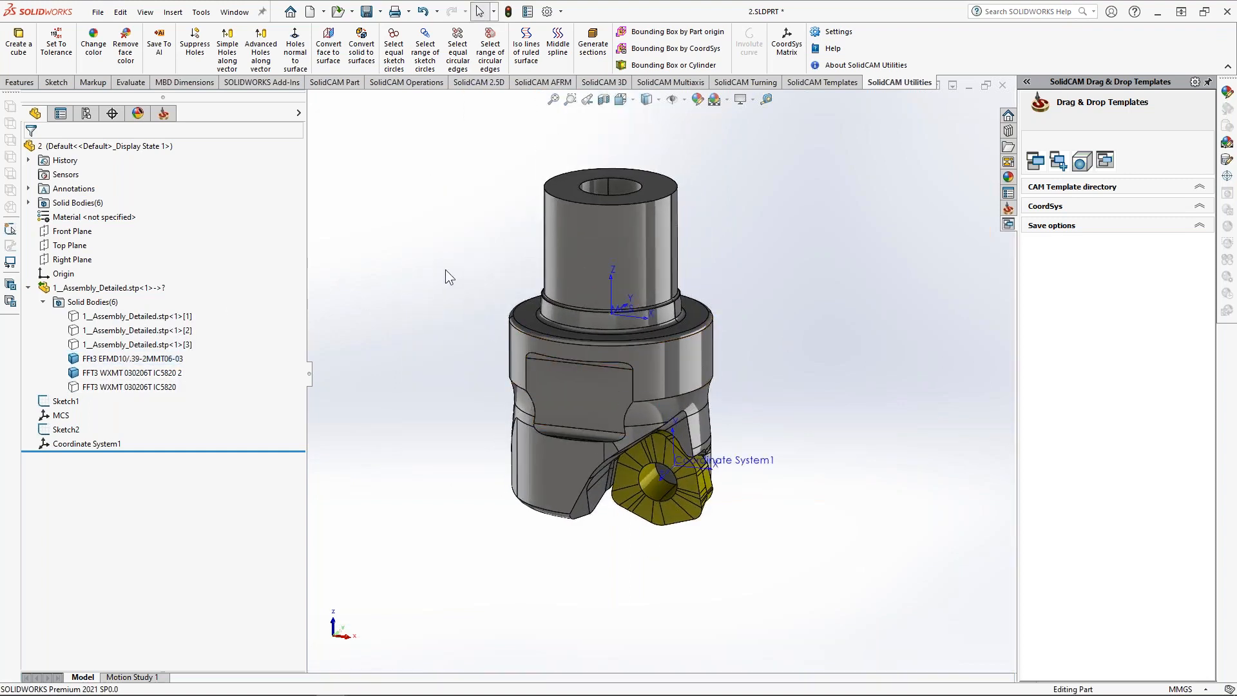
Step: Switch to the NTX2000-TESTPART.SLDASM assembly and open the Webinar.tlv toolkit for editing
left_click(236, 12)
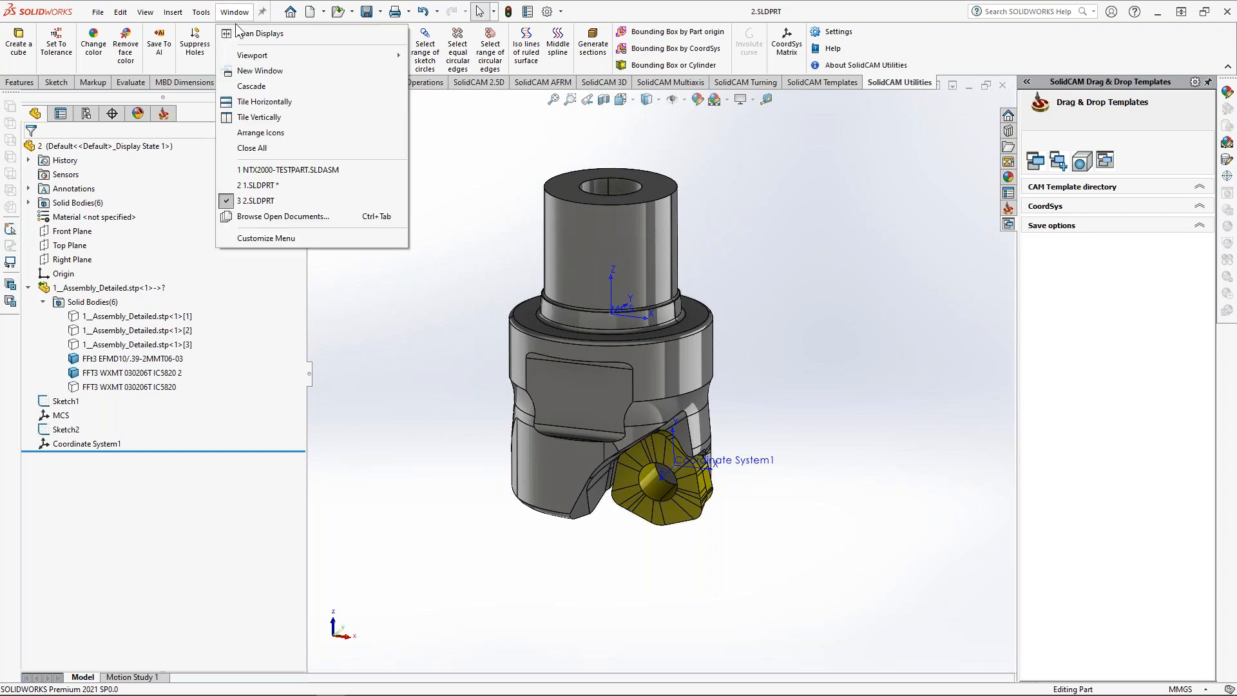
left_click(256, 171)
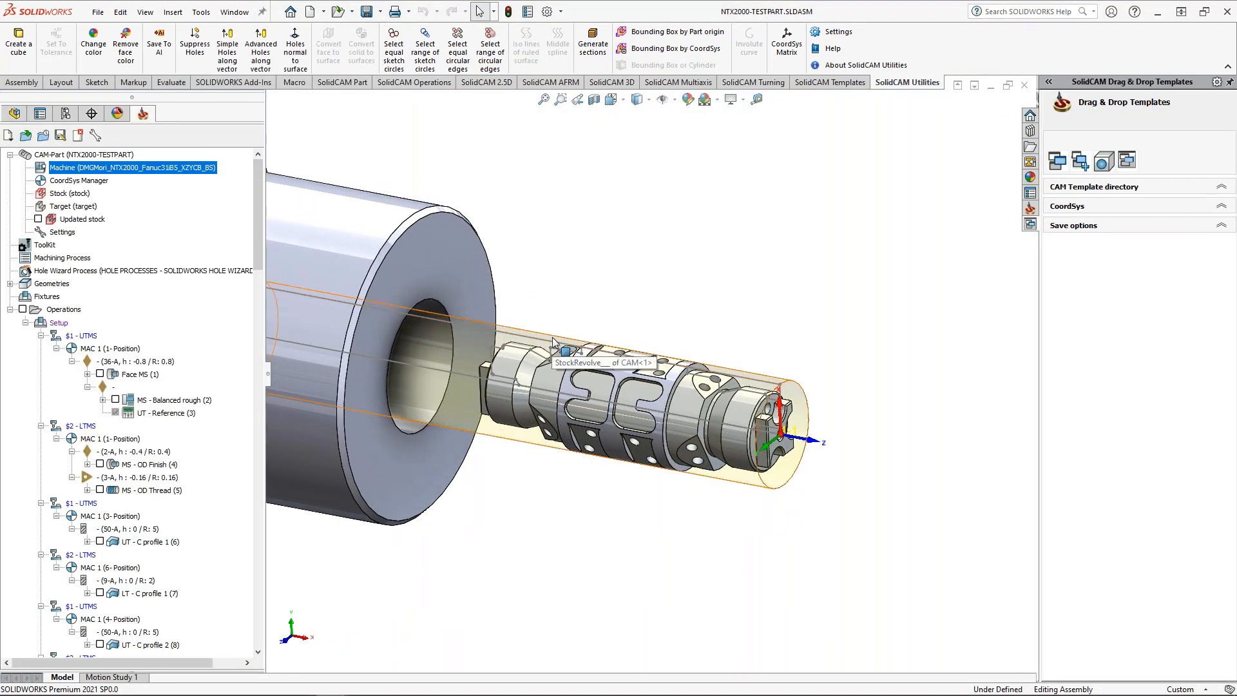
right_click(36, 246)
mouse_move(107, 272)
left_click(207, 267)
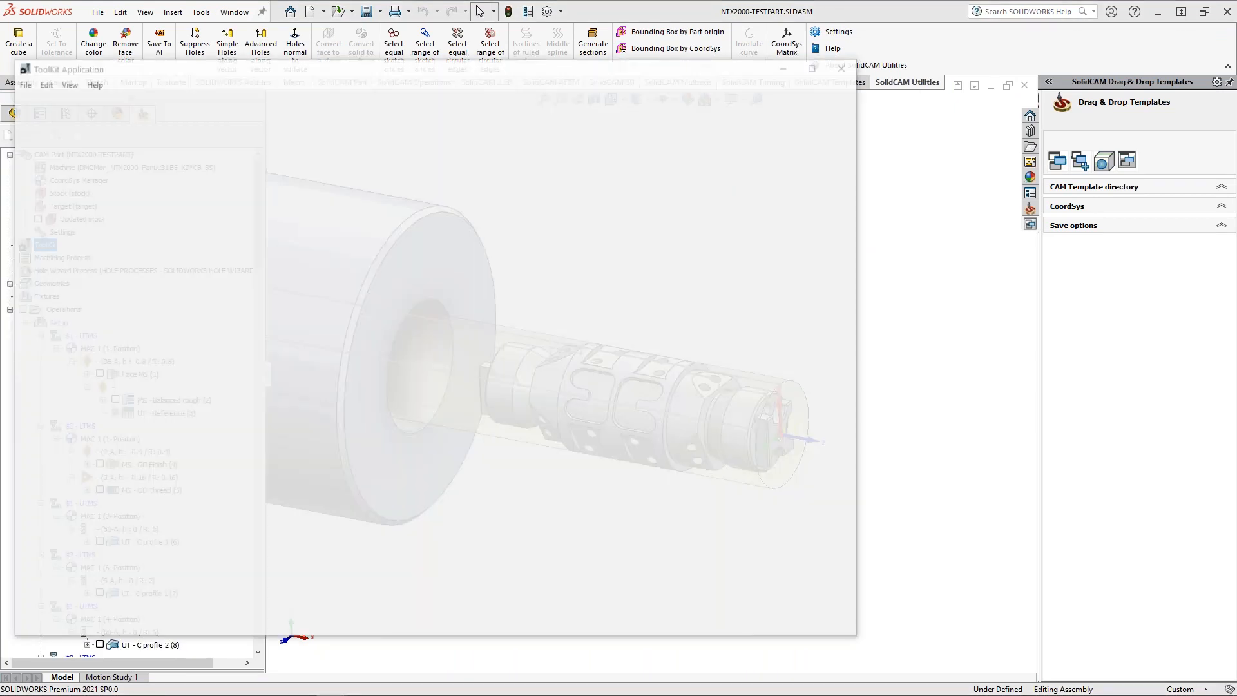
scroll(513, 376, "down", 15)
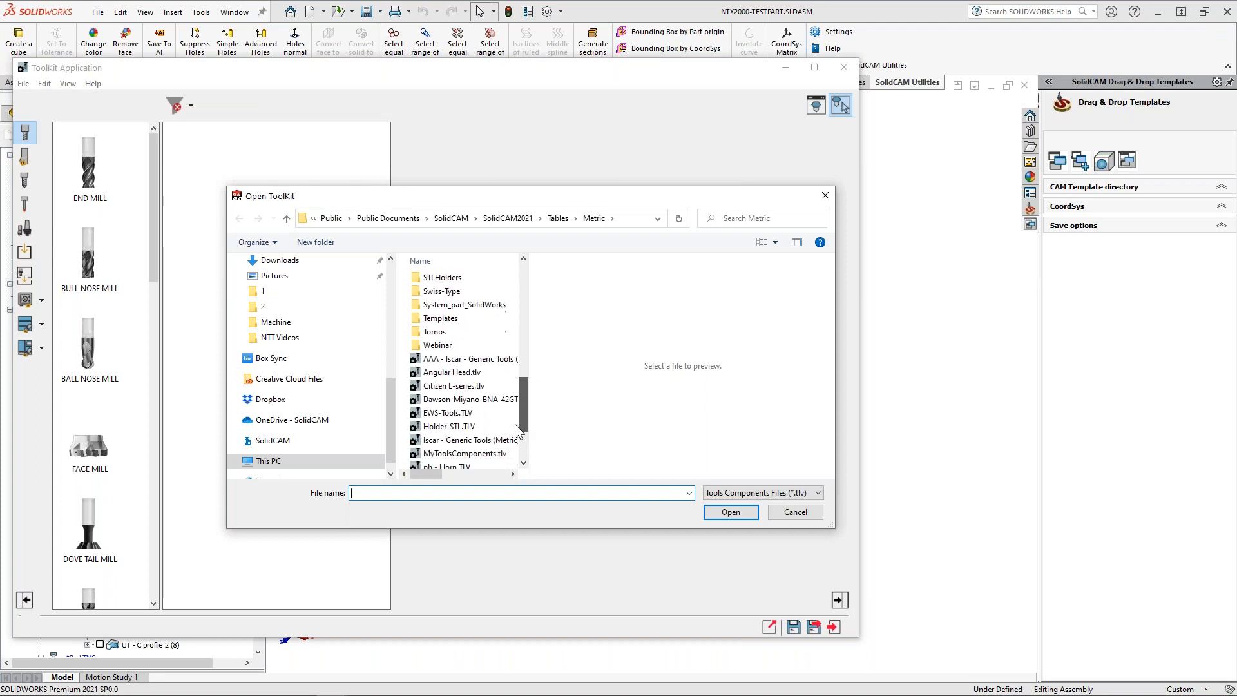
double_click(459, 460)
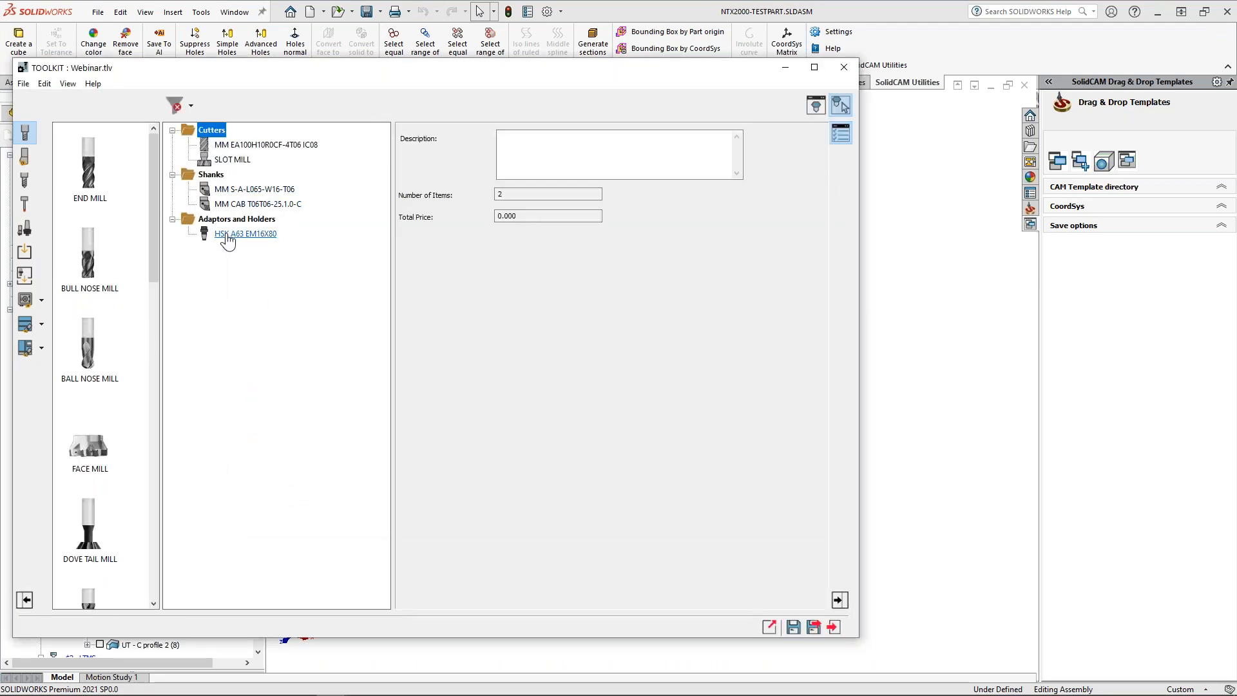
Step: Add a square shank component to the Shanks group and set its shape type to 3D Model
left_click(24, 155)
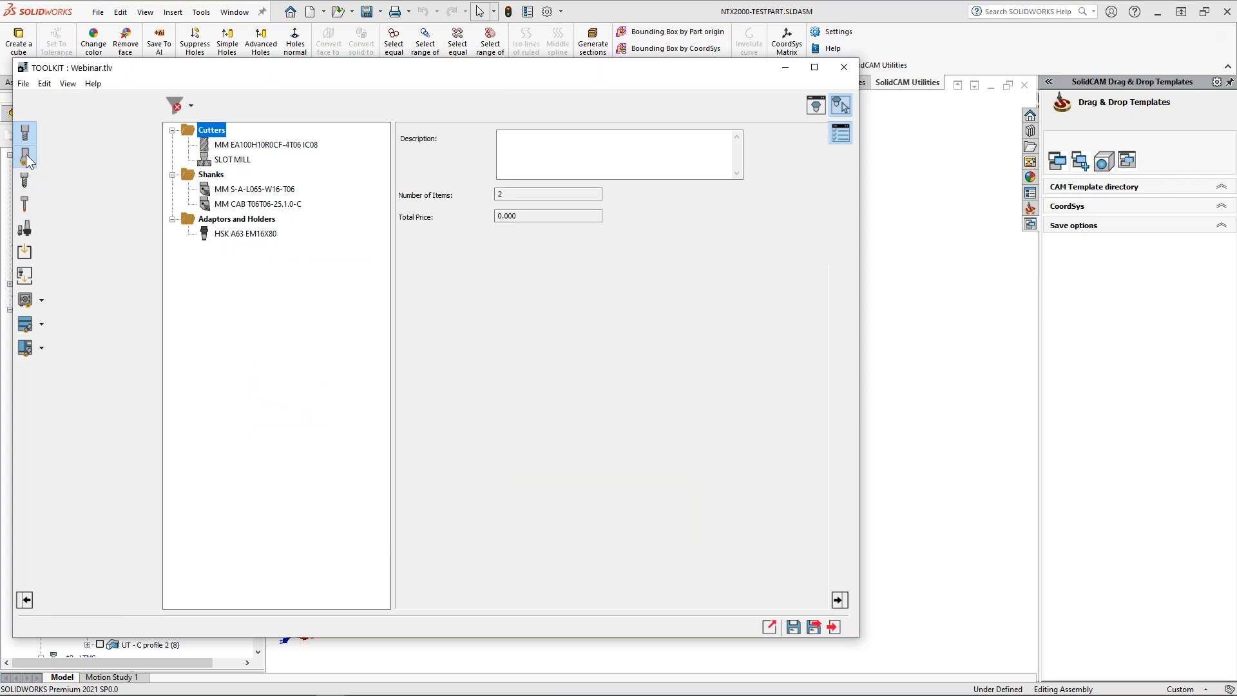
left_click(23, 181)
left_click(24, 203)
left_click(26, 228)
left_click_drag(91, 243, 210, 174)
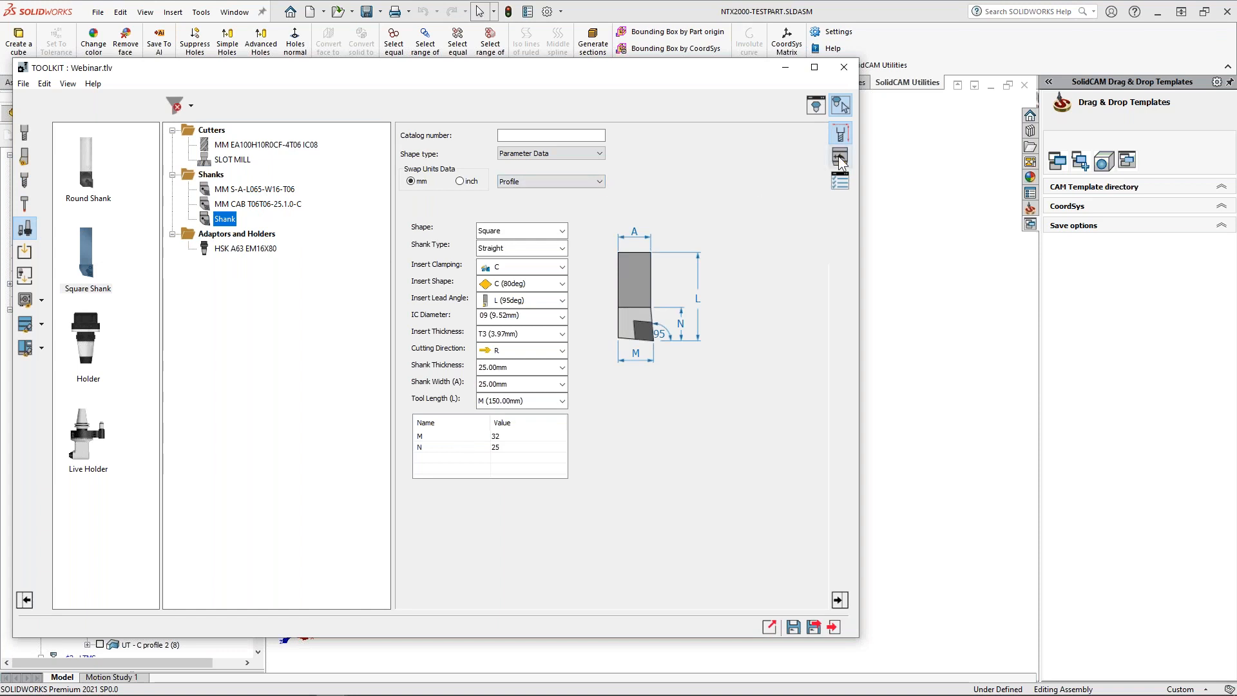
left_click(551, 154)
left_click(539, 173)
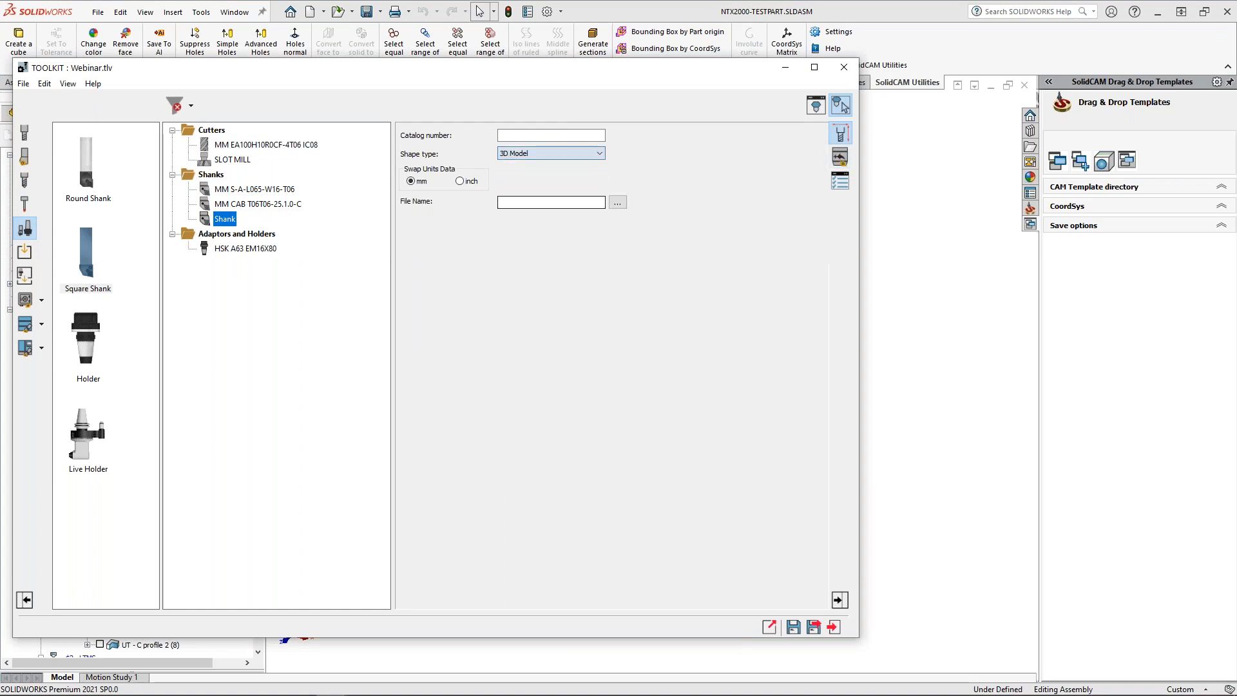
Step: Load FFt3 EFMD10.39-2MMT06-03.STL from the Webinar\Indexable folder as the new shank's shape file
left_click(617, 202)
mouse_move(524, 284)
left_mouse_down()
mouse_move(527, 398)
mouse_move(527, 283)
left_mouse_up()
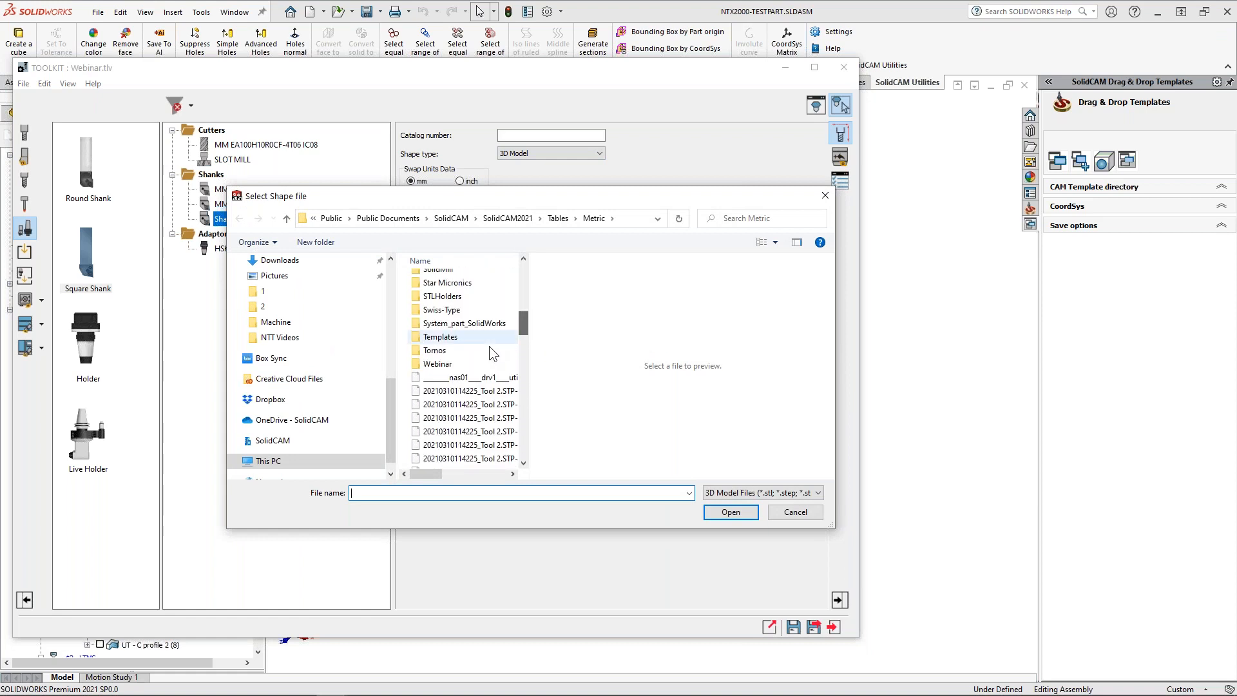
double_click(444, 362)
double_click(443, 283)
left_click(443, 282)
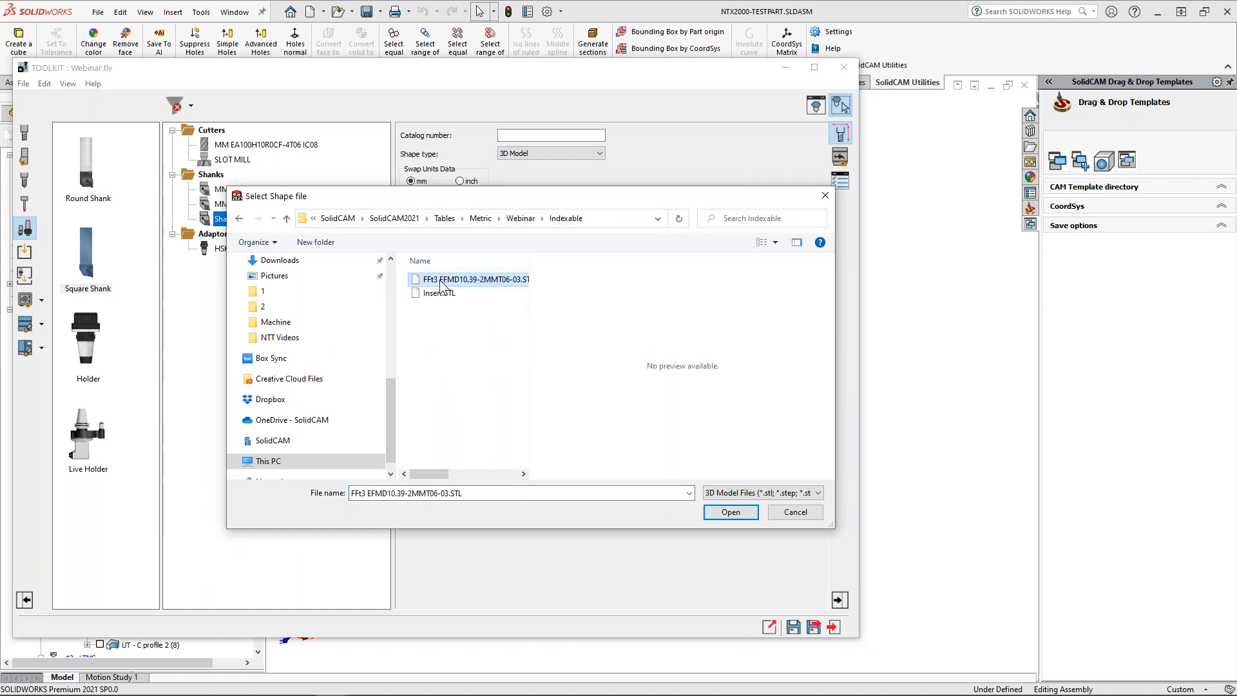
left_click(730, 511)
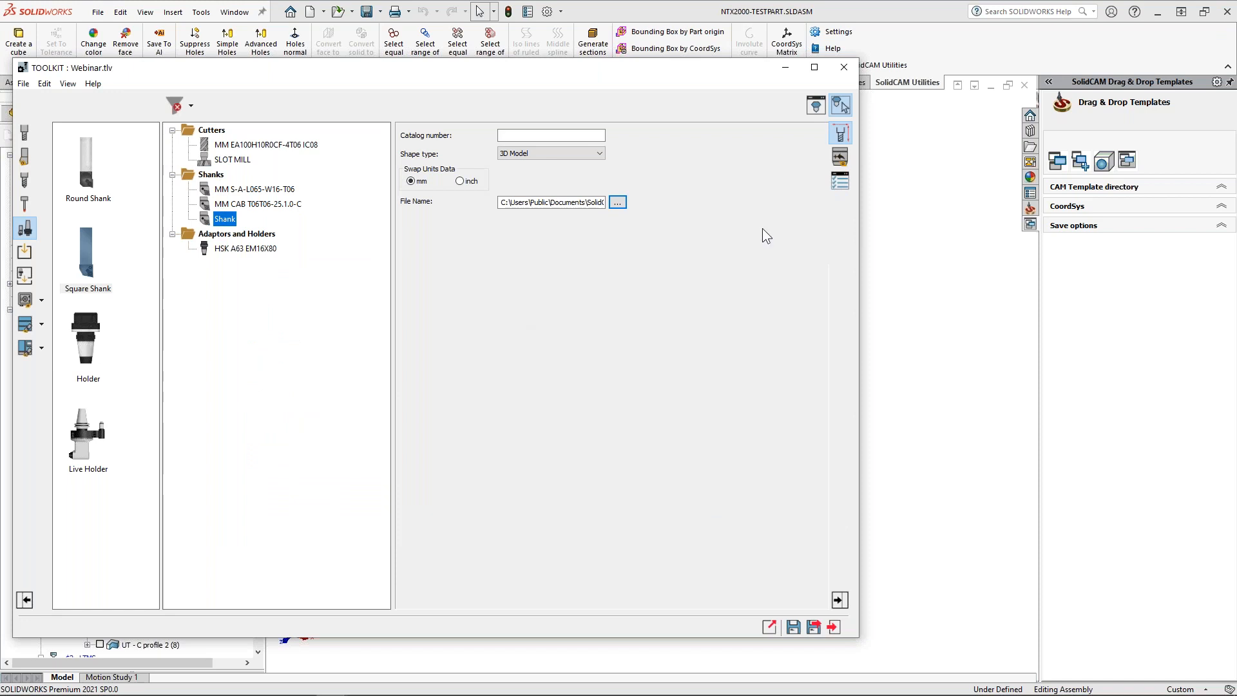
Step: Preview the new shank in the Tool Viewer and examine its origin, joint settings and insert pocket
left_click(839, 158)
left_click_drag(888, 72, 1072, 76)
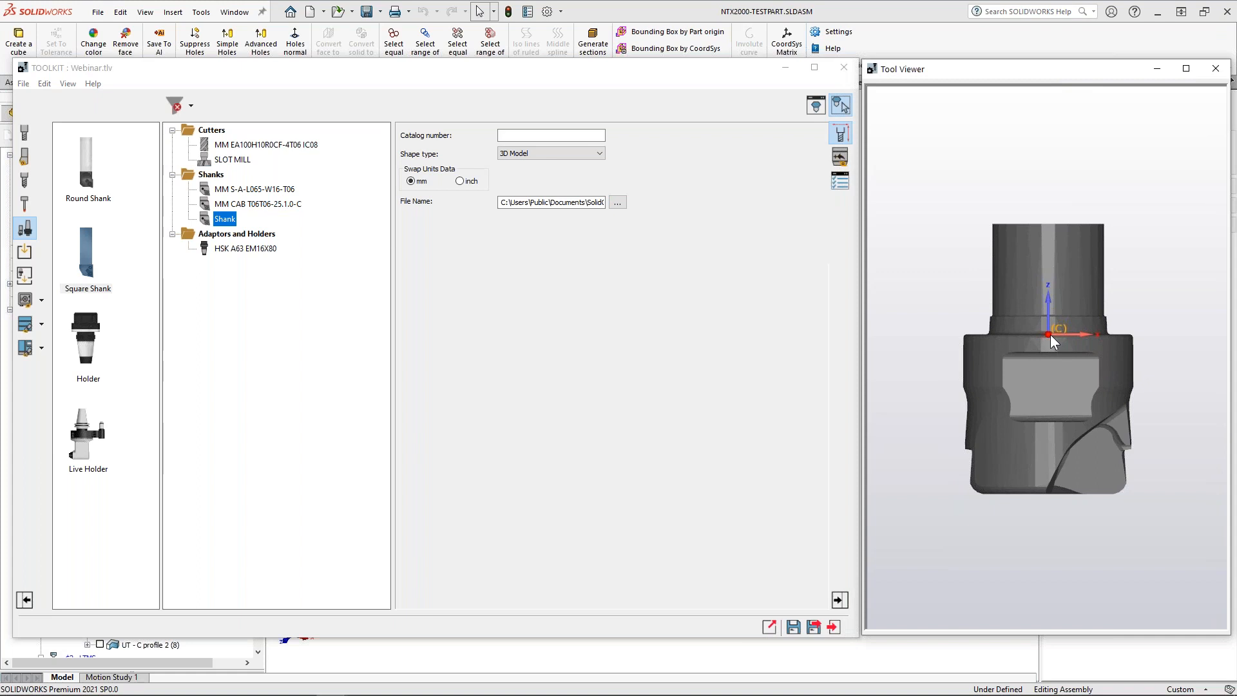
middle_click_drag(1049, 334, 1070, 326)
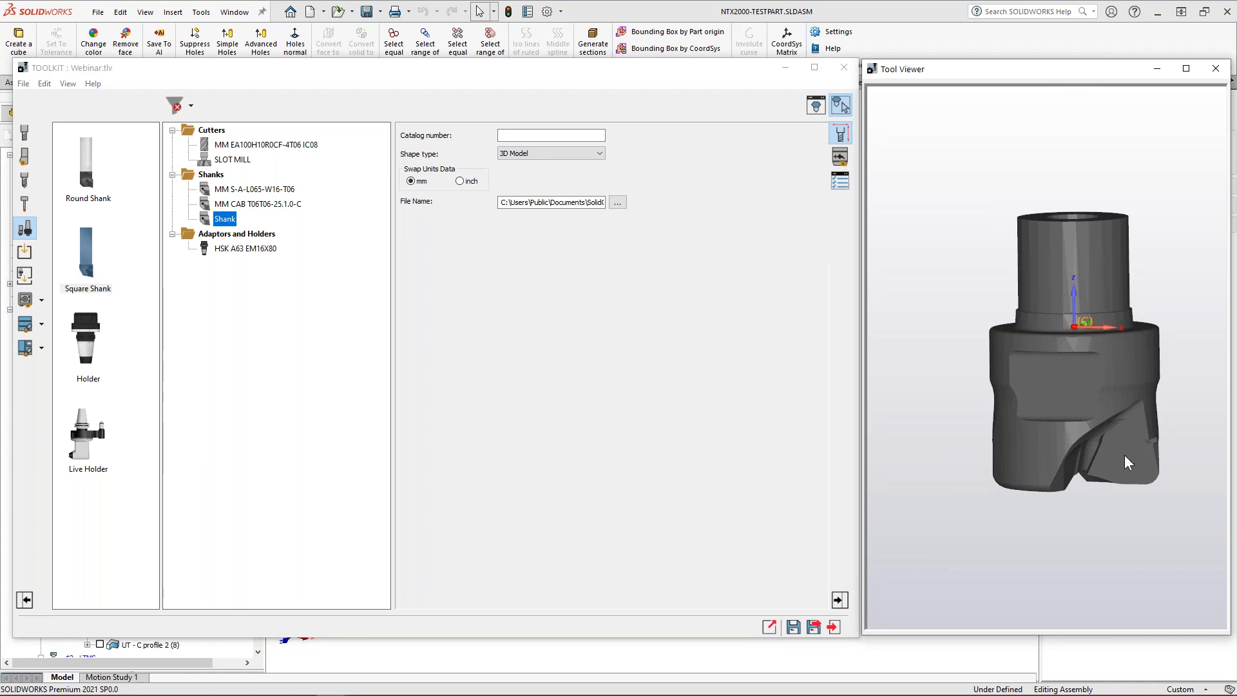
left_click(840, 157)
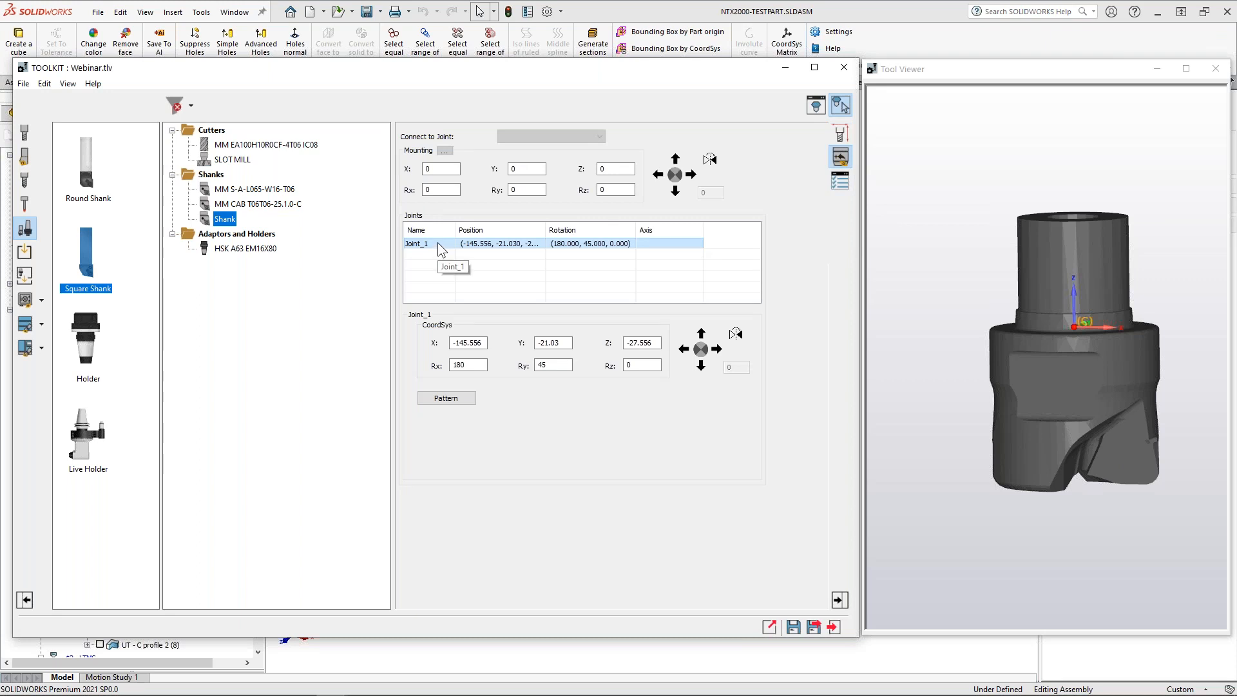
left_click_drag(1047, 345, 1024, 364)
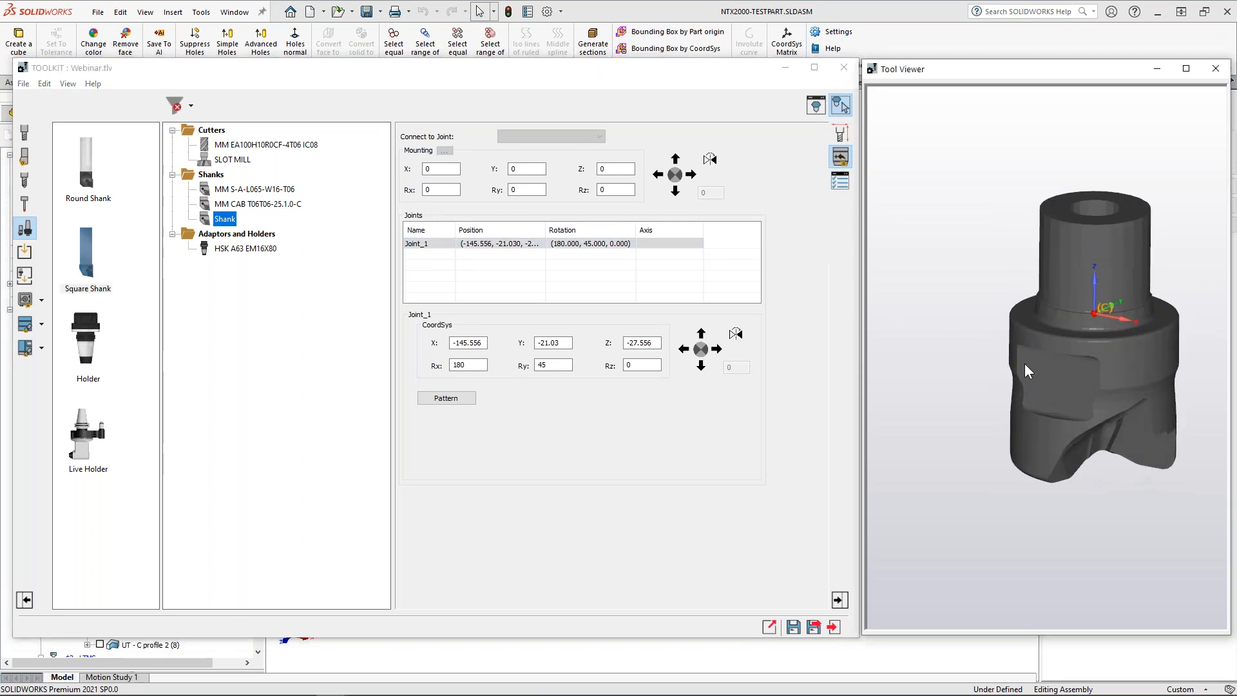
scroll(1119, 396, "up", 2)
mouse_move(1114, 410)
middle_mouse_down()
mouse_move(1079, 406)
mouse_move(1101, 408)
mouse_move(1103, 395)
middle_mouse_up()
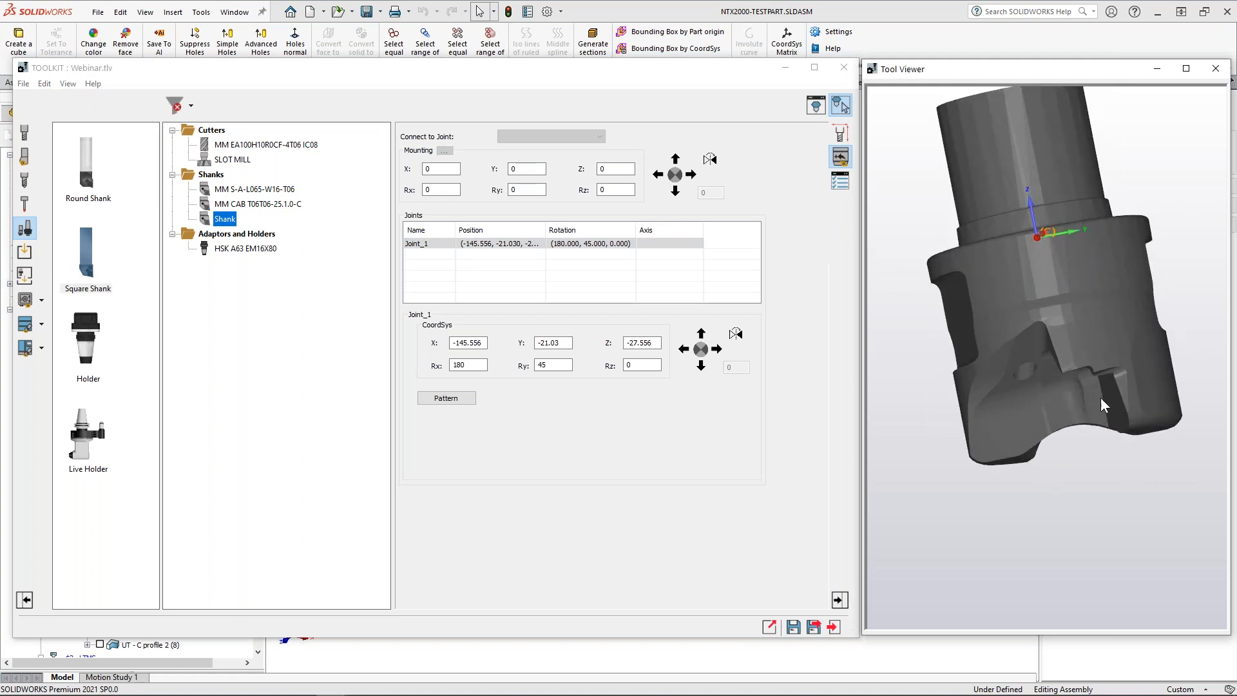
Step: Save the toolkit with the new shank and exit it
left_click(828, 9)
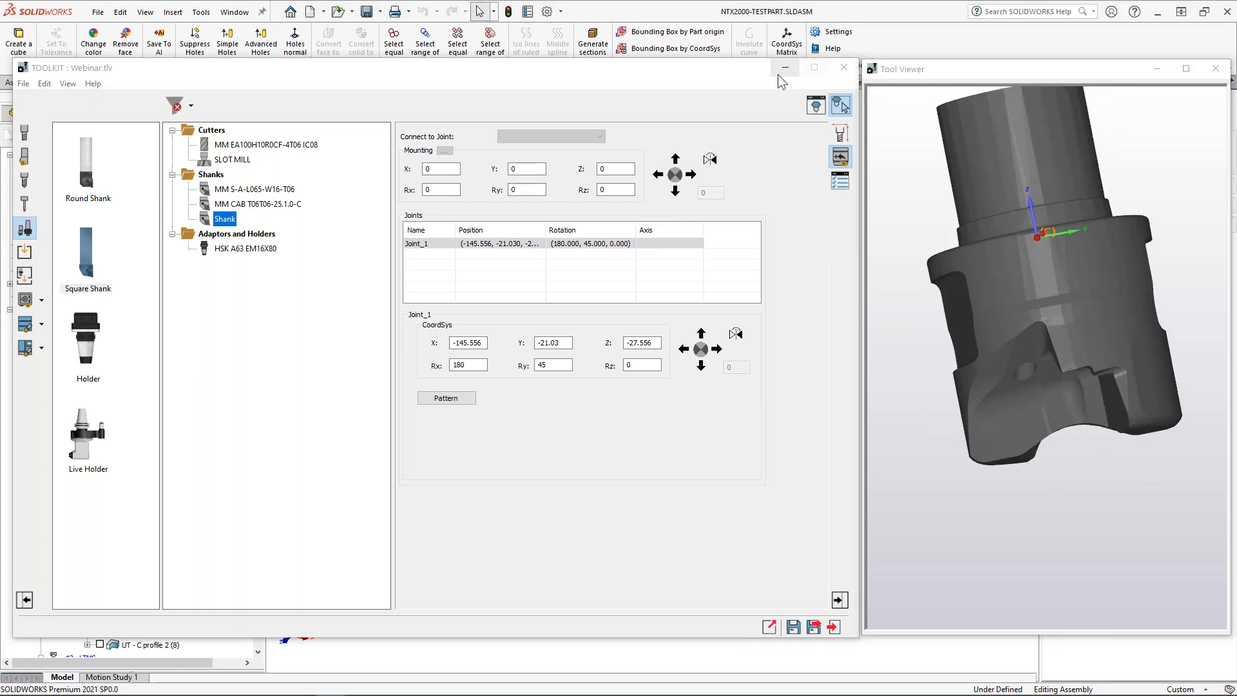
left_click(798, 626)
left_click(810, 626)
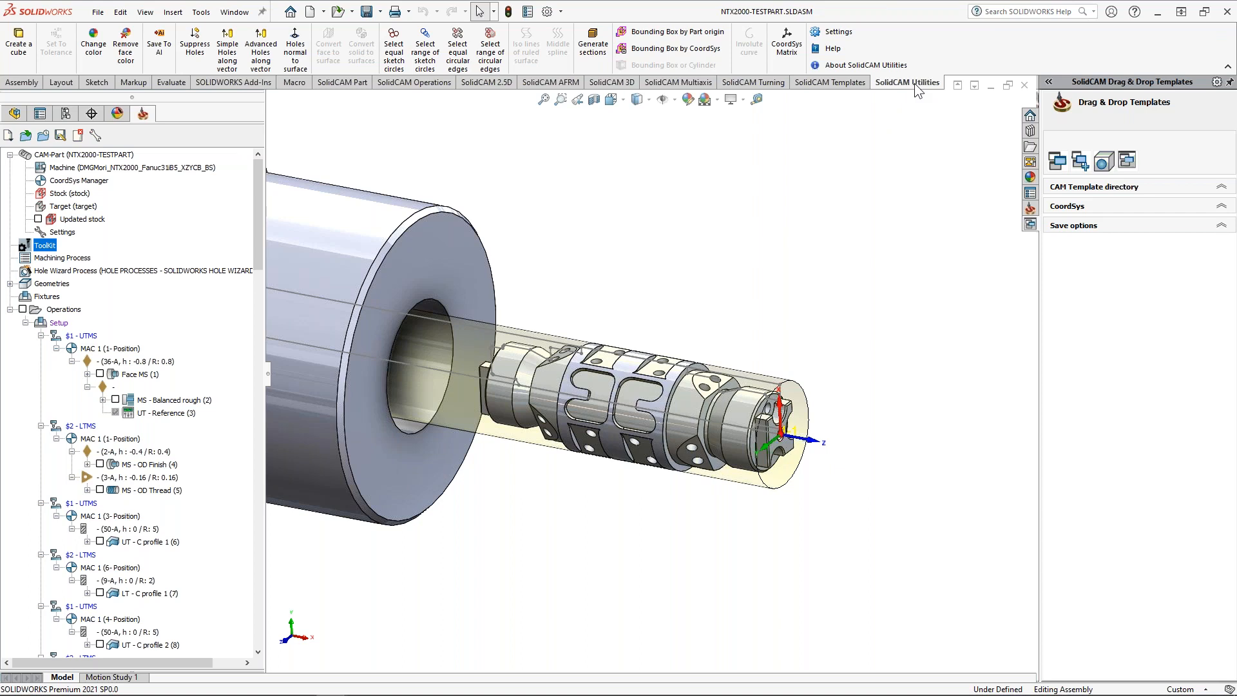
left_click(792, 45)
left_click(234, 11)
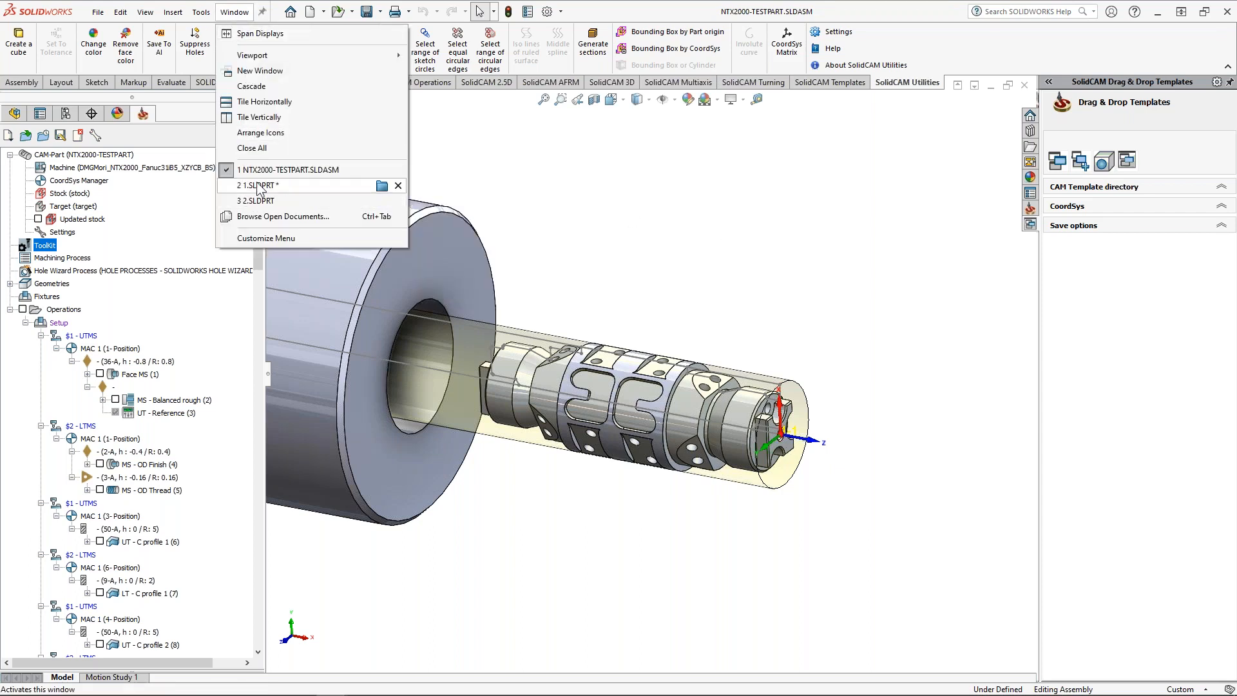
mouse_move(259, 188)
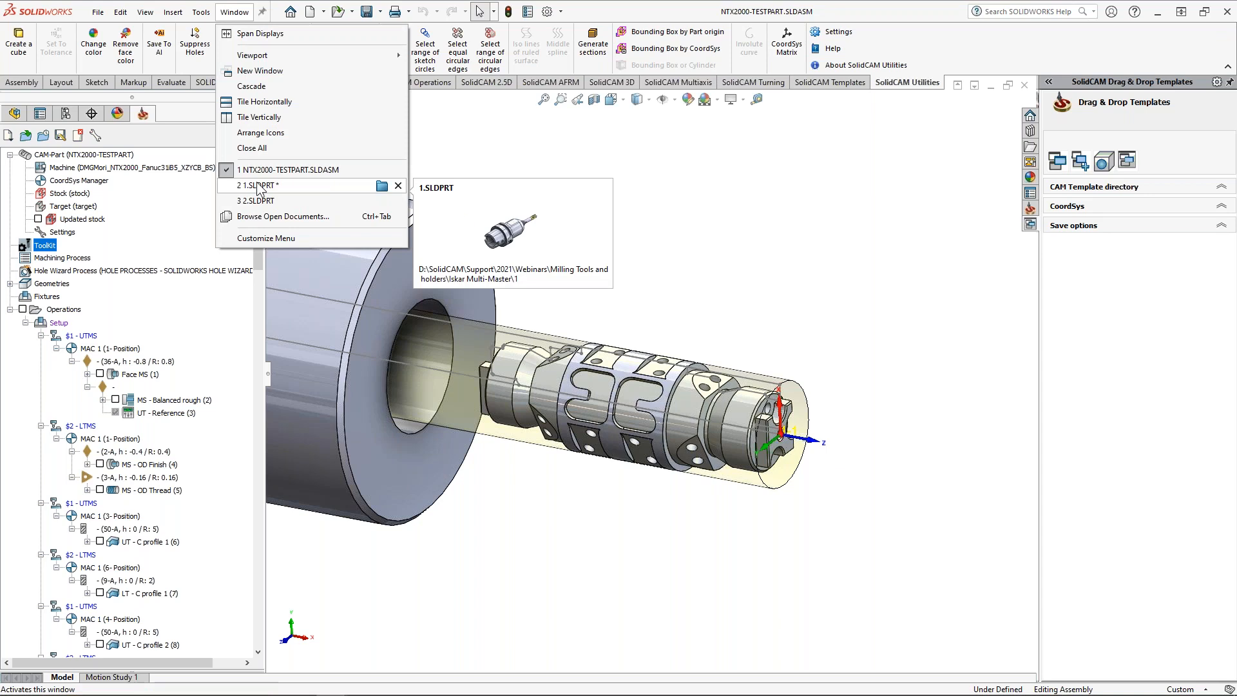
left_click(259, 186)
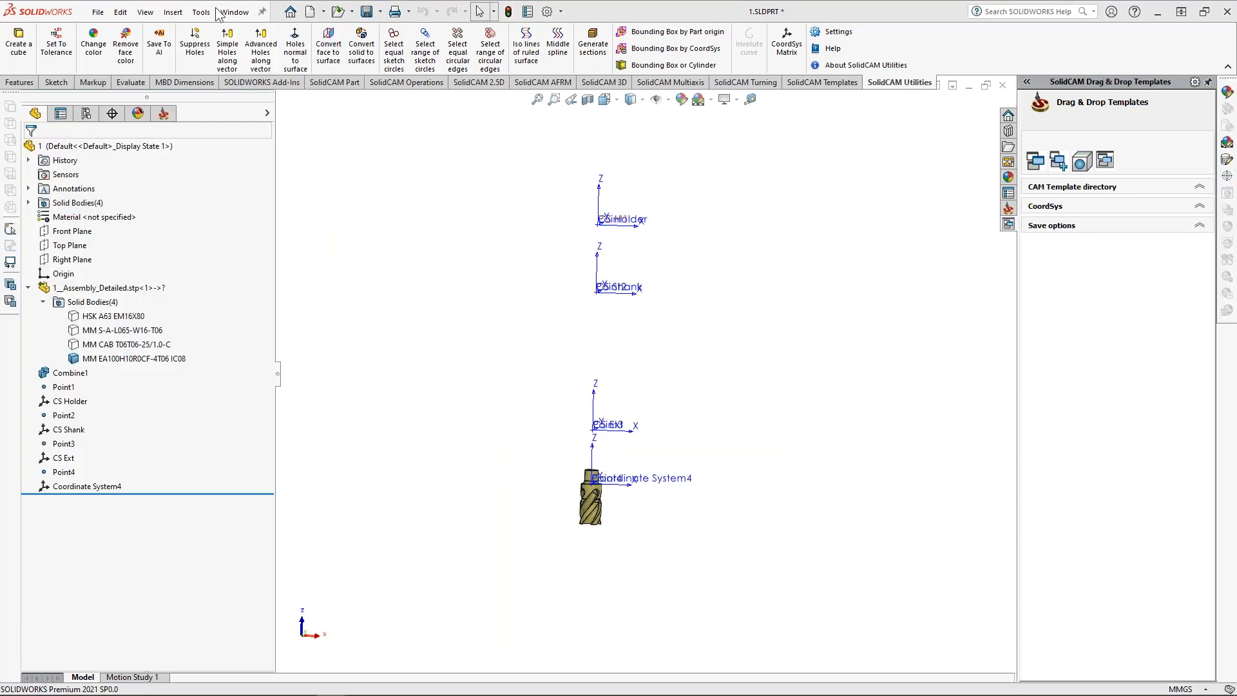
Step: Switch to 2.SLDPRT and run CoordSys Matrix with MCS as master and Coordinate System1 as slave
left_click(233, 11)
left_click(255, 200)
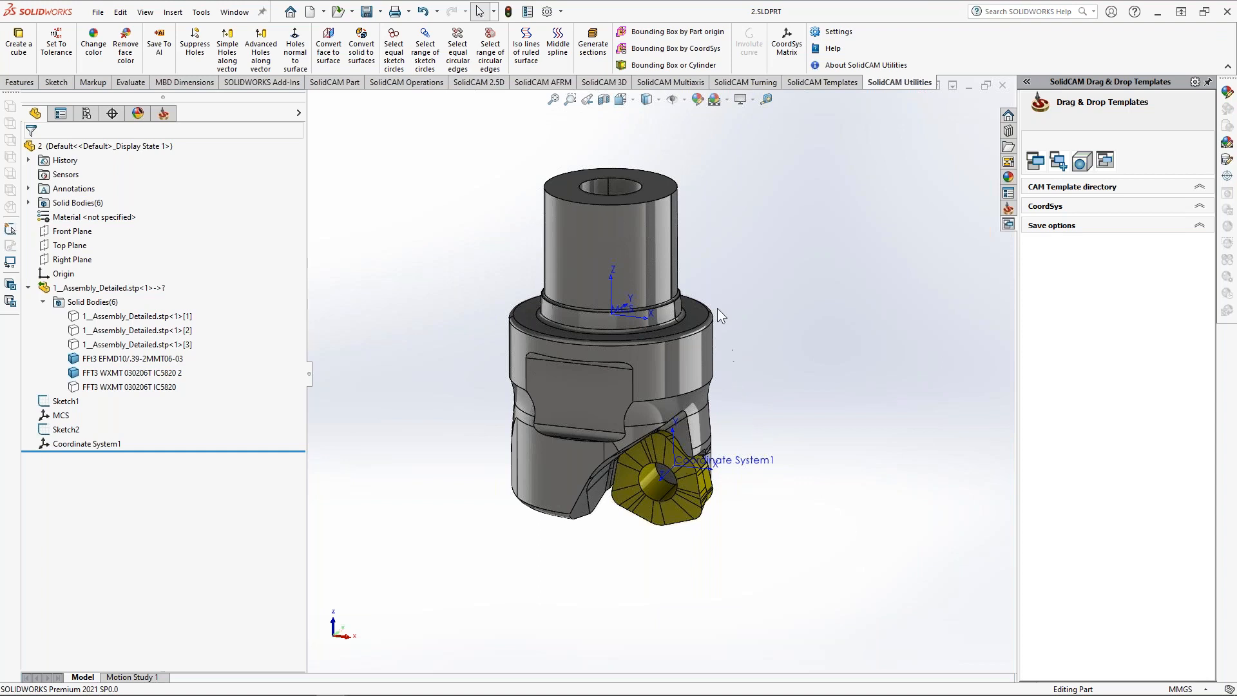
left_click(621, 315)
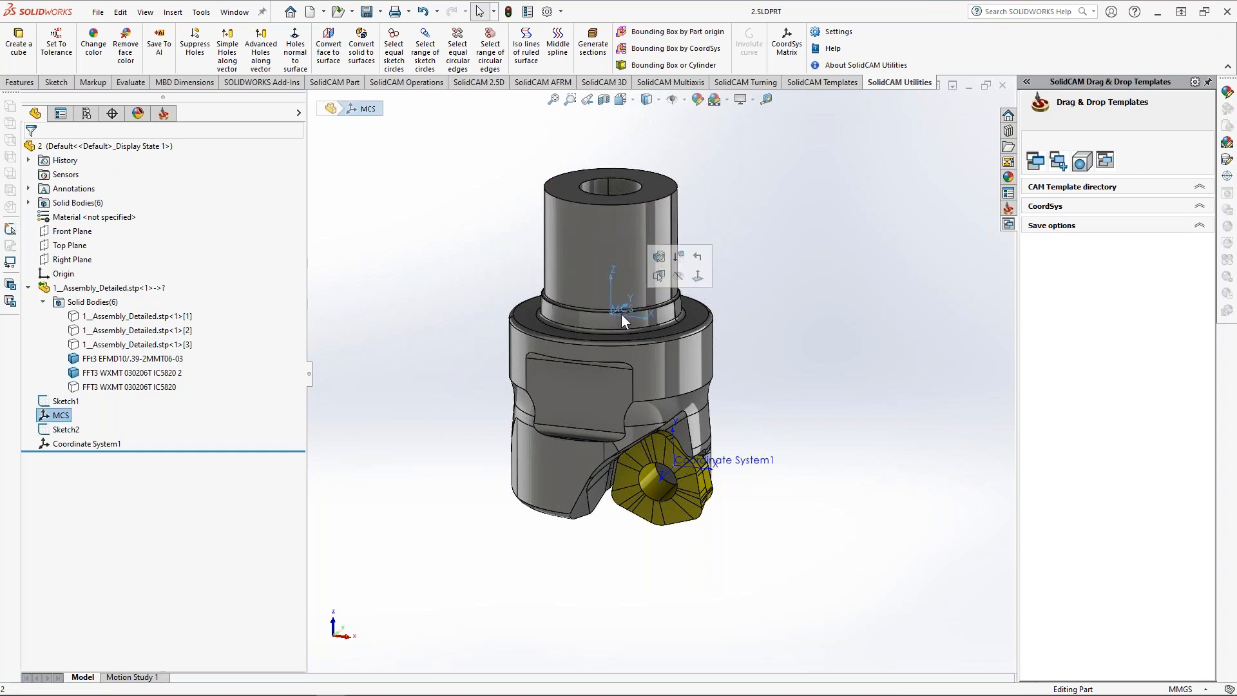
left_click(736, 462, "ctrl")
left_click(786, 44)
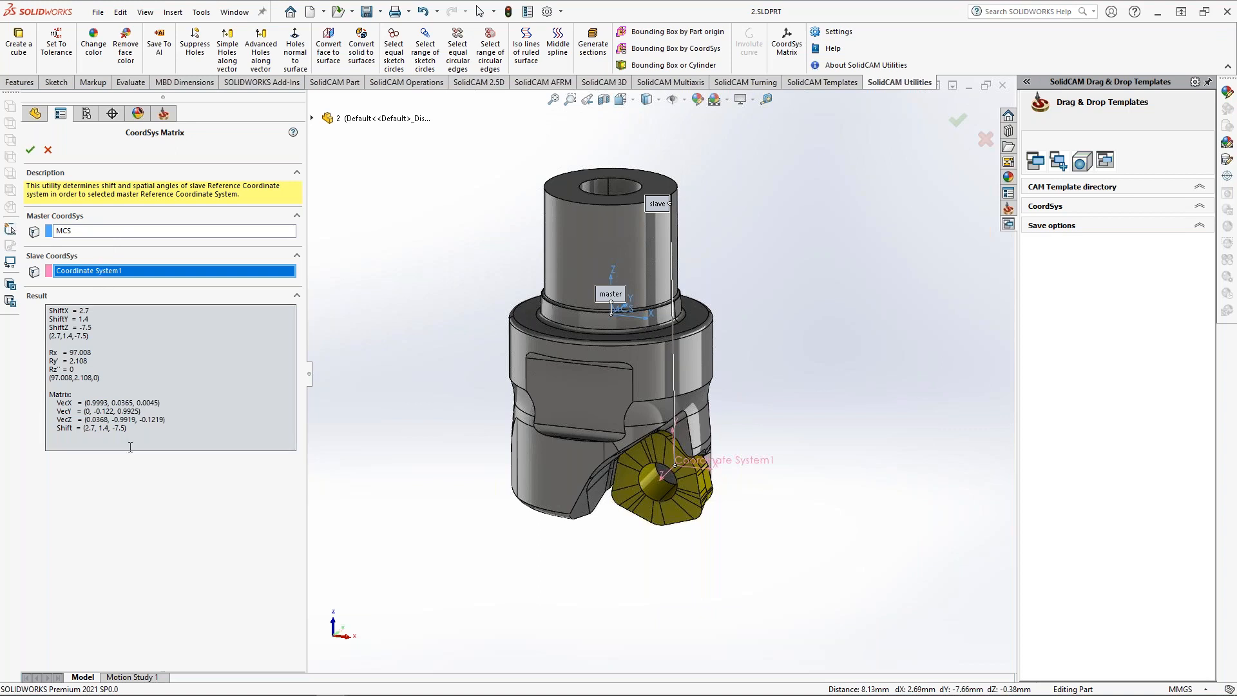
Step: Capture a screenshot of the CoordSys Matrix shift and rotation results, then close the utility
left_click_drag(49, 310, 103, 378)
left_click(110, 377)
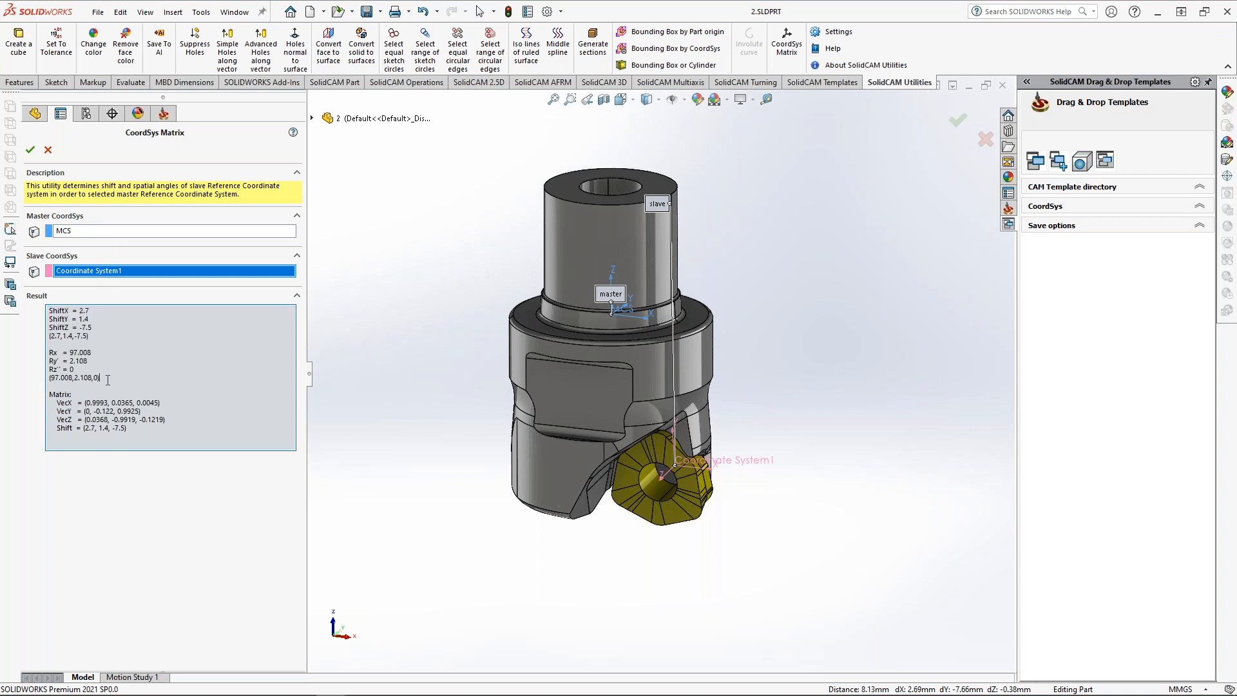
left_click_drag(55, 313, 98, 338)
left_click(99, 338)
key("ctrl+Print")
left_click_drag(22, 128, 350, 491)
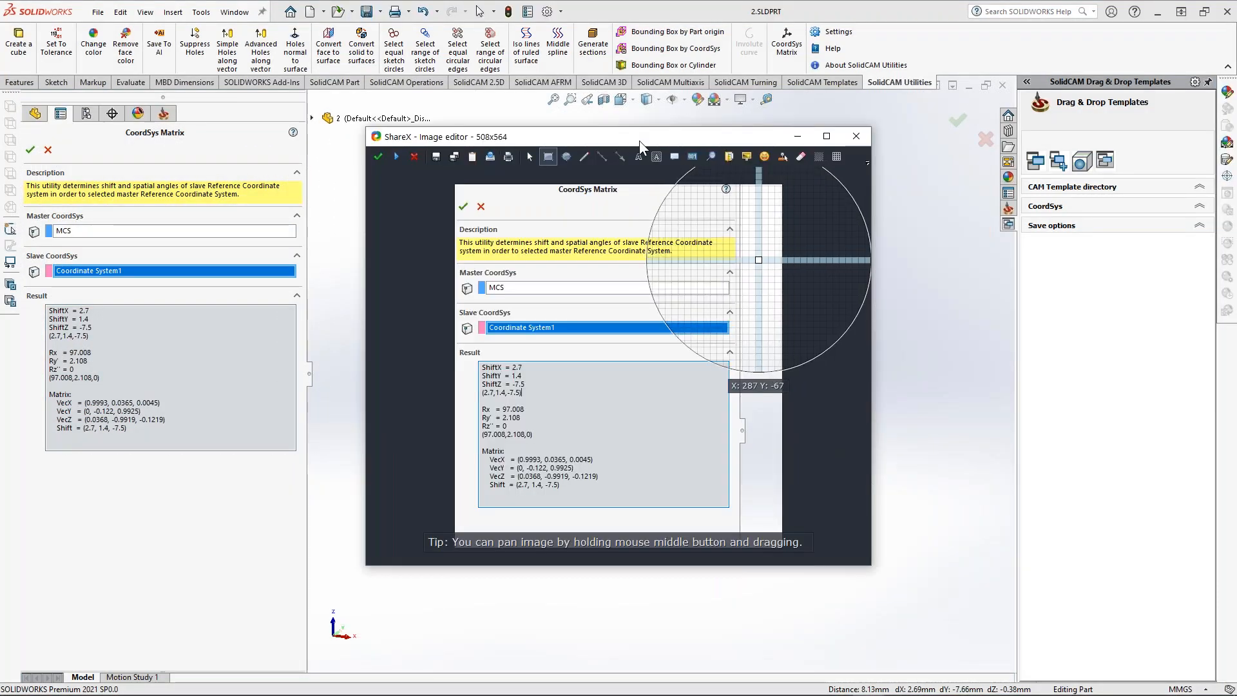
key("Return")
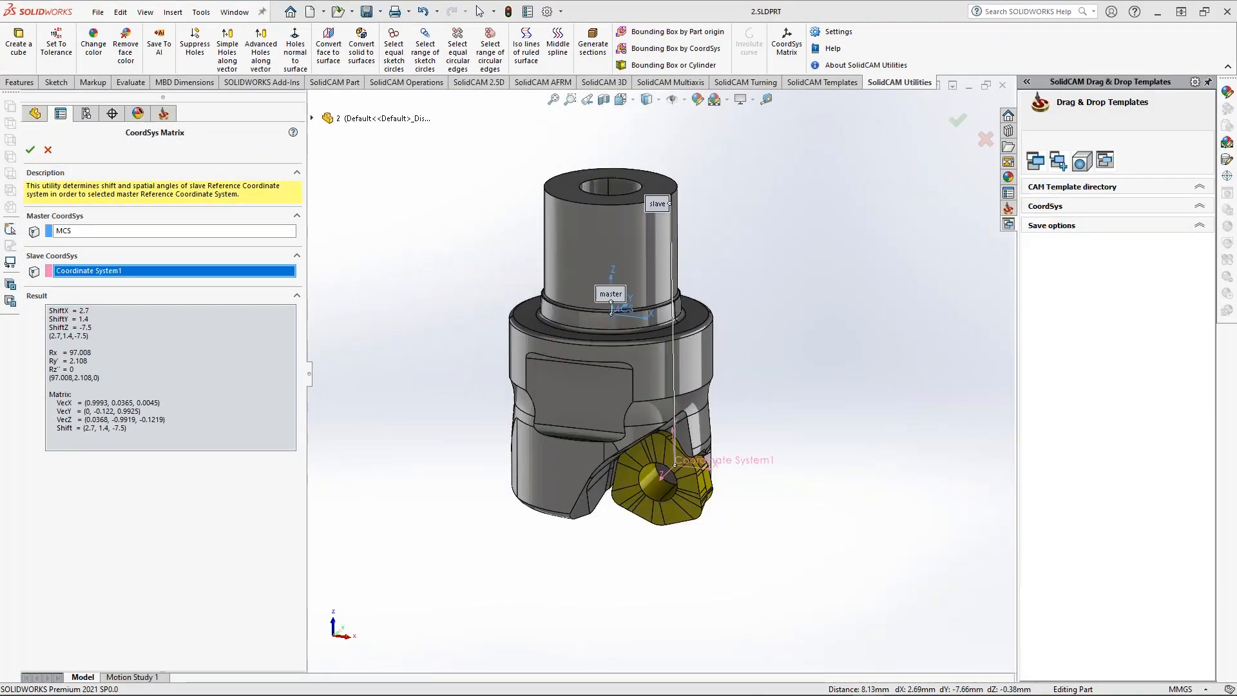
left_click(985, 140)
Step: Return to the NTX2000-TESTPART.SLDASM assembly and reopen the Webinar.tlv toolkit for editing
left_click(235, 12)
left_click(277, 170)
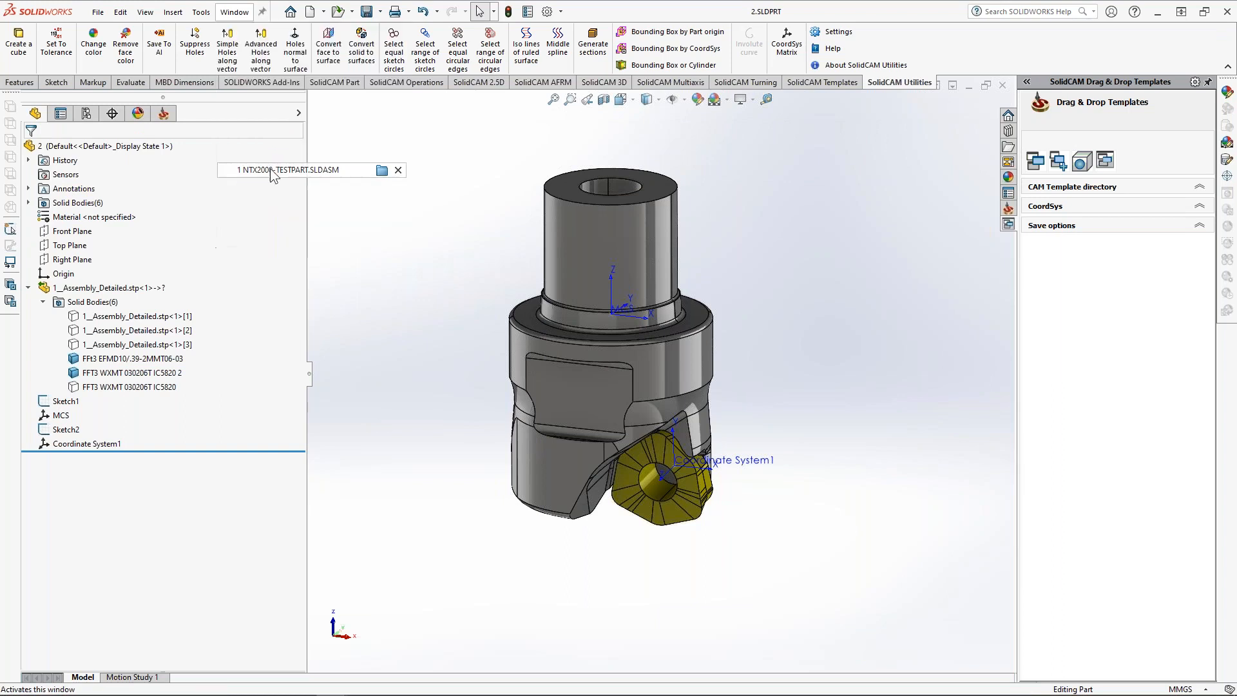
right_click(40, 245)
mouse_move(107, 266)
left_click(222, 263)
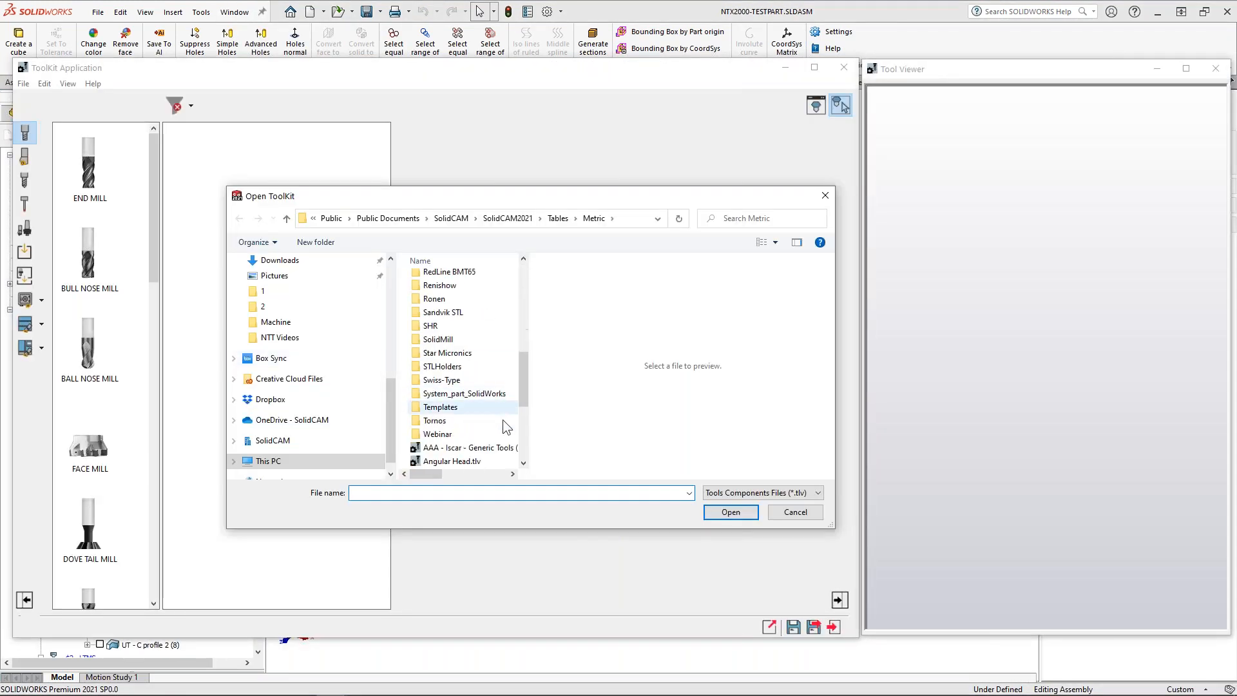
scroll(454, 459, "down", 5)
left_click(452, 461)
double_click(454, 462)
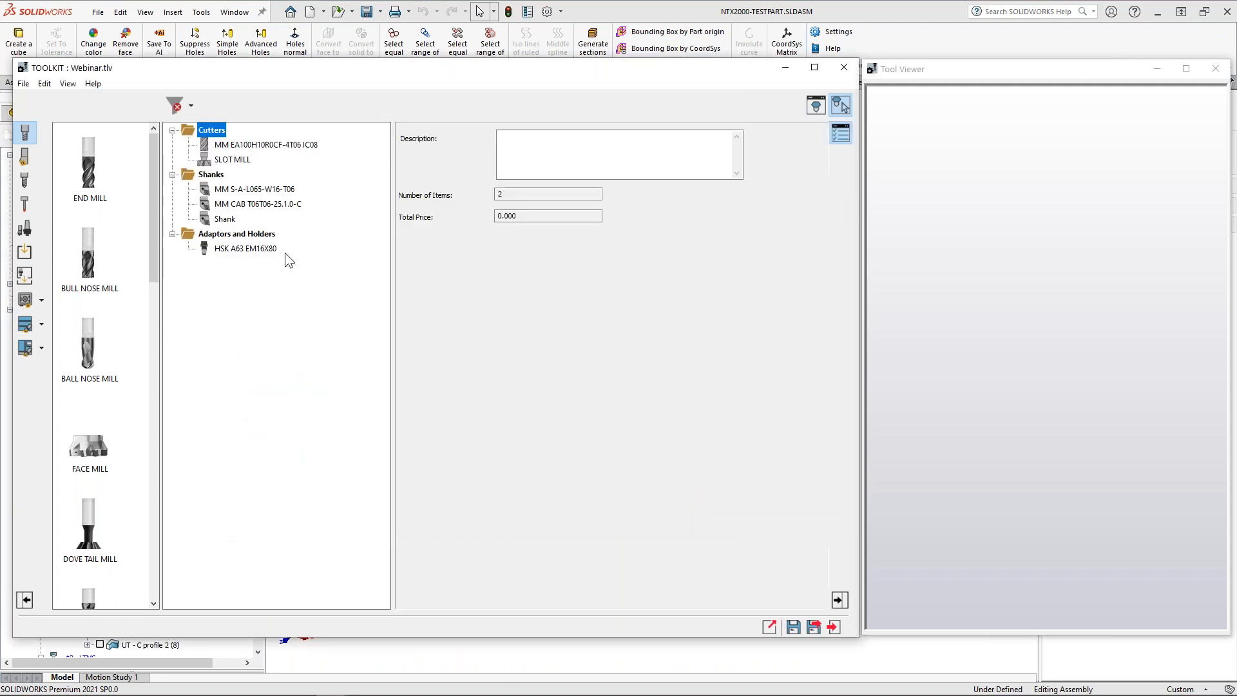
Step: Rename the new Shank component FFt3 EFMD10.39-2MMT06-03, reusing the name of its STL file
left_click(227, 220)
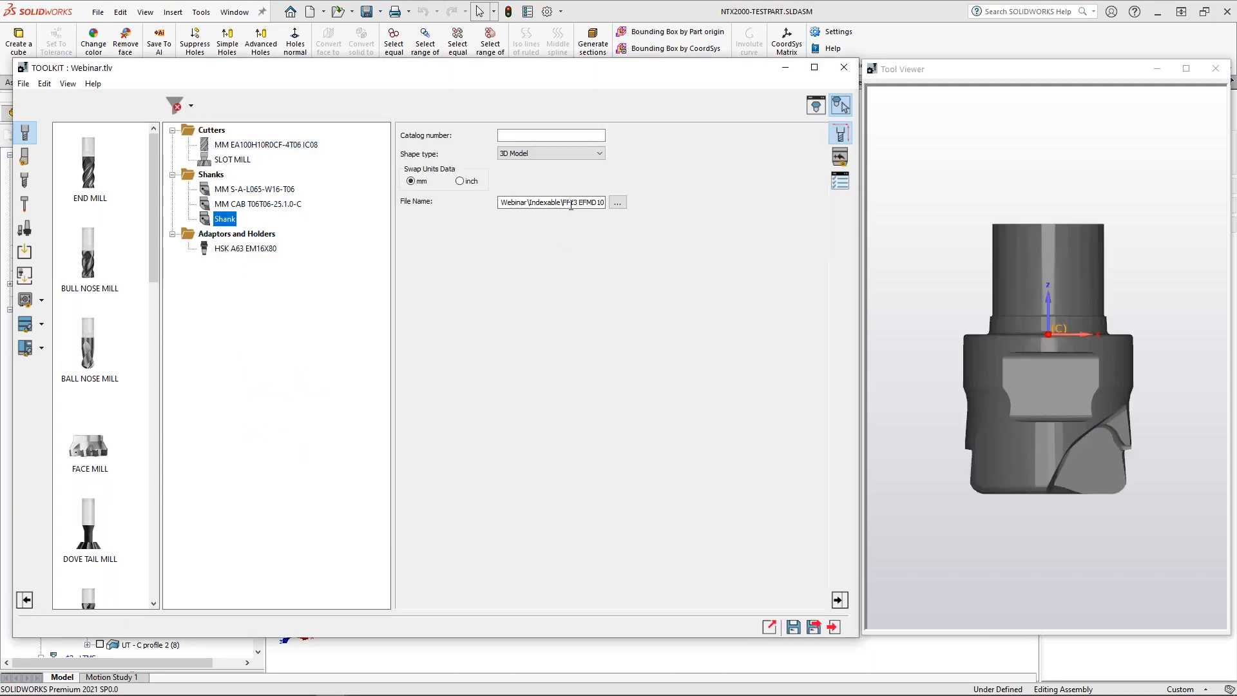
mouse_move(566, 203)
left_mouse_down()
mouse_move(603, 203)
mouse_move(588, 203)
left_mouse_up()
key("ctrl+c")
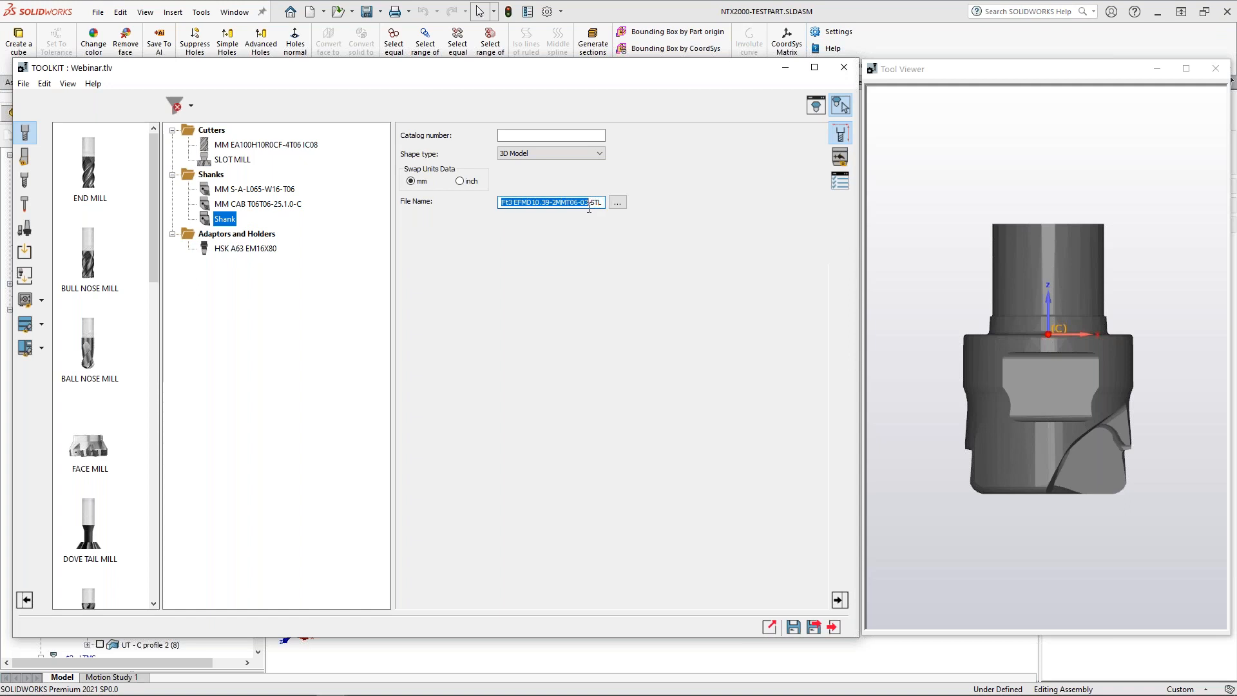
right_click(226, 219)
left_click(298, 254)
type("F")
key("ctrl+v")
key("Return")
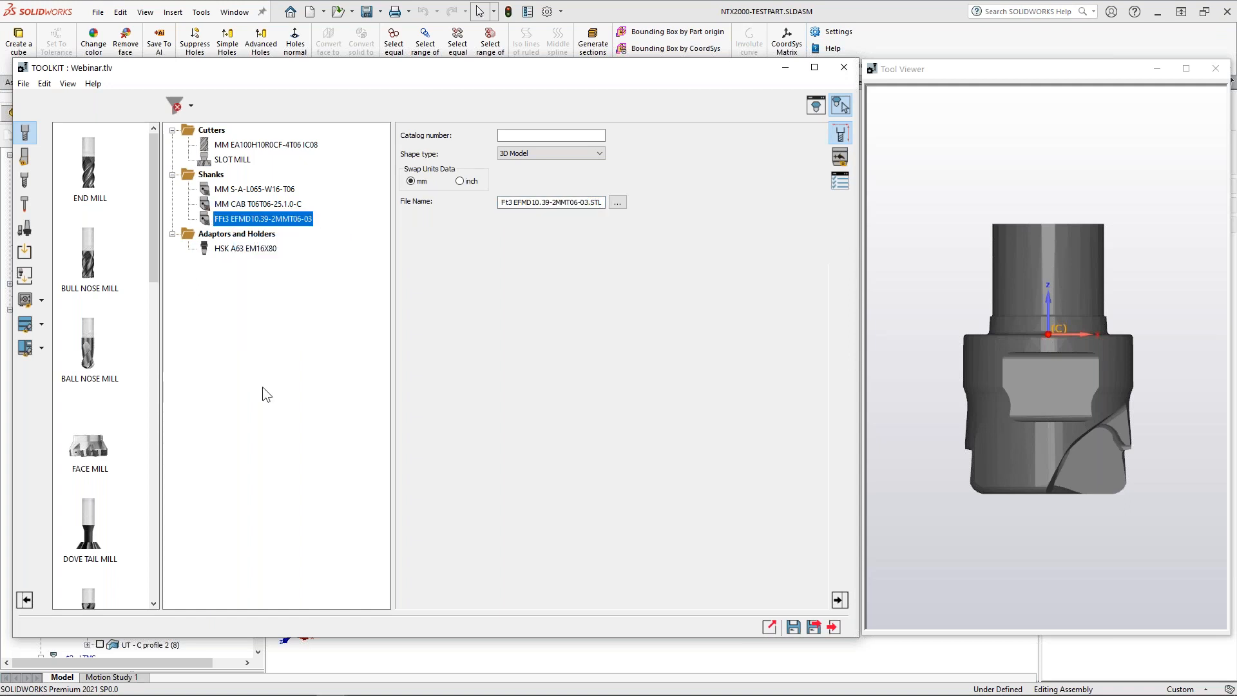
Step: Set all position and rotation values of the shank's Joint_1 to 0
left_click(841, 156)
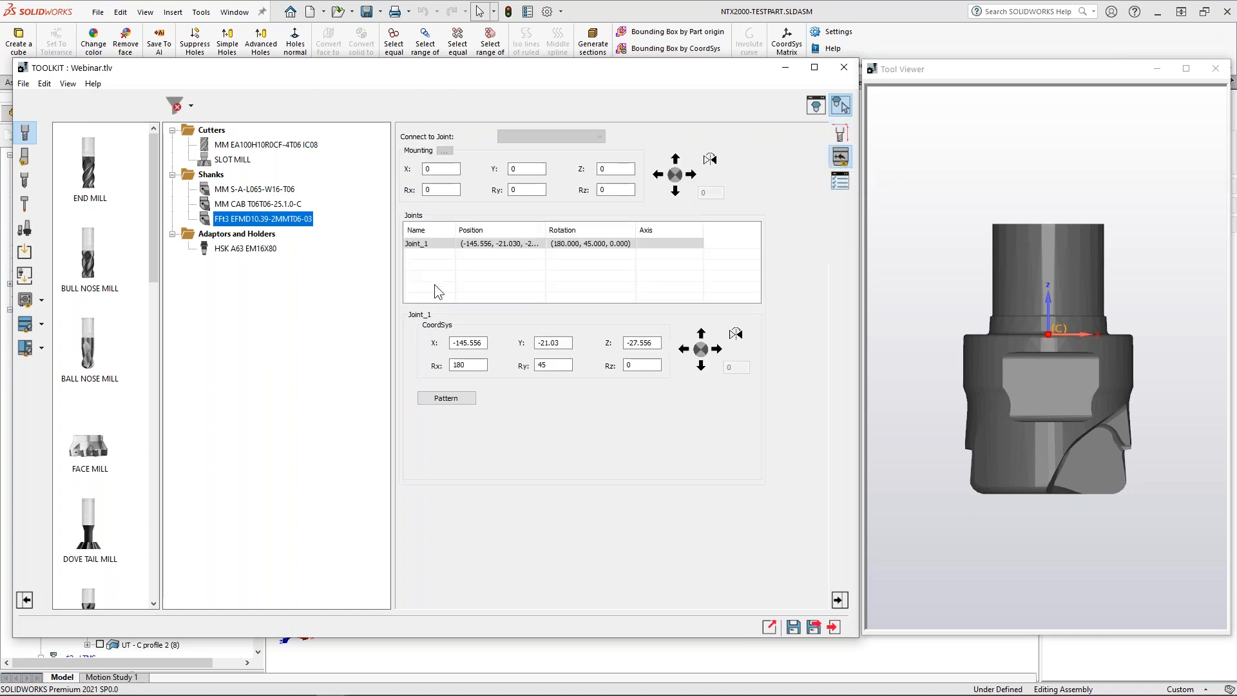
double_click(468, 342)
type("0")
left_click_drag(562, 344, 519, 350)
type("0")
type("0")
left_click_drag(651, 342, 519, 366)
type("0")
left_click_drag(475, 365, 415, 367)
type("0")
Step: Zero the remaining coordinates of the shank's Joint_1 and rename the joint Insert Pos
double_click(471, 345)
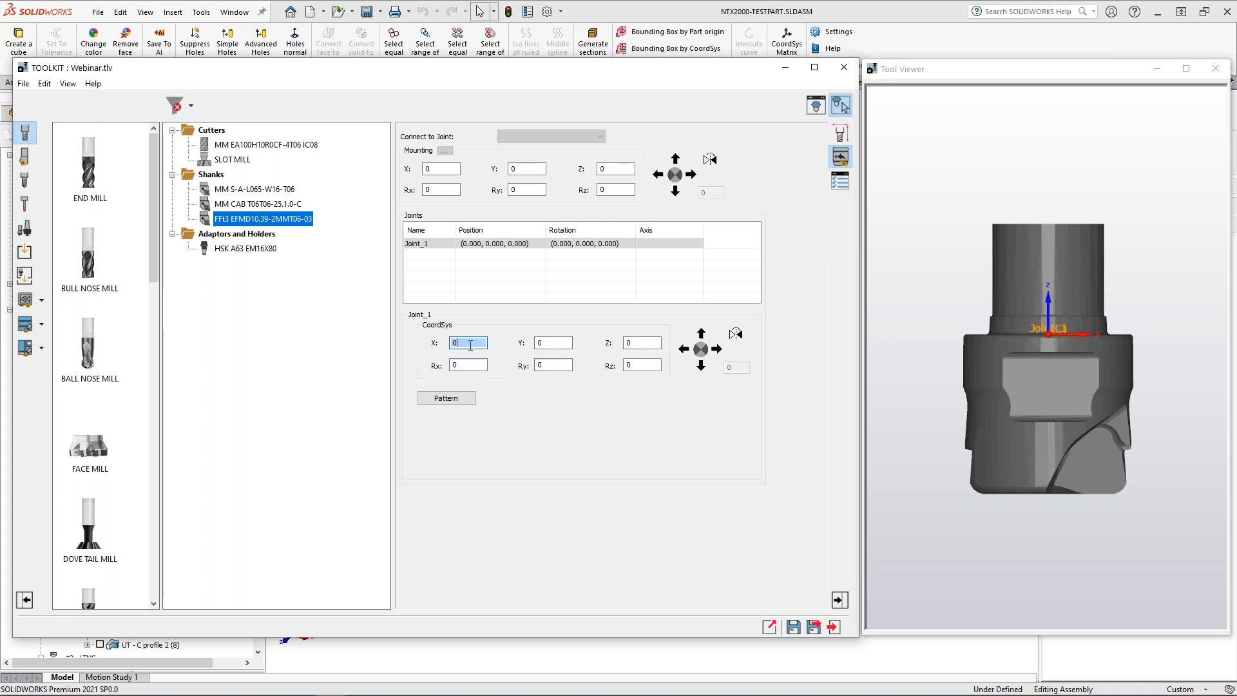
left_click(431, 244)
left_click(432, 244)
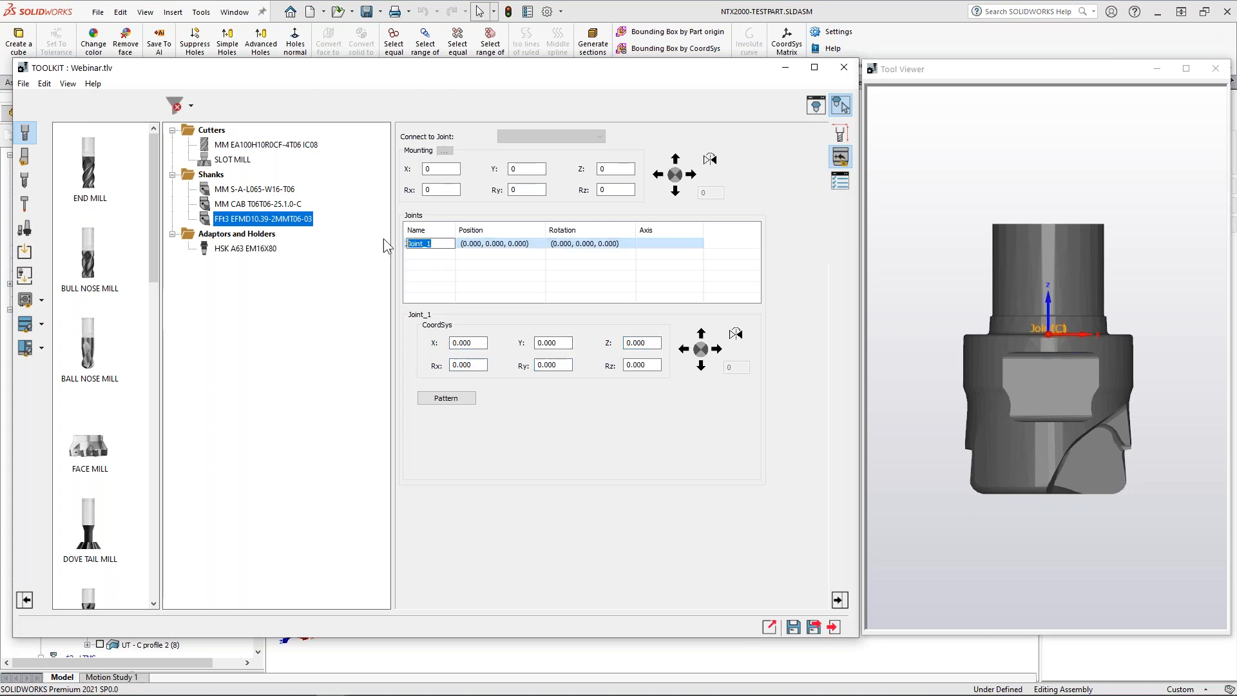
type("Insert Pos")
key("Return")
Step: Set the Insert Pos joint to X 2.7, Y 1.4, Z -7.5, Rx 97, Ry 2.108 and Rz 0, and inspect its orientation
key("Tab")
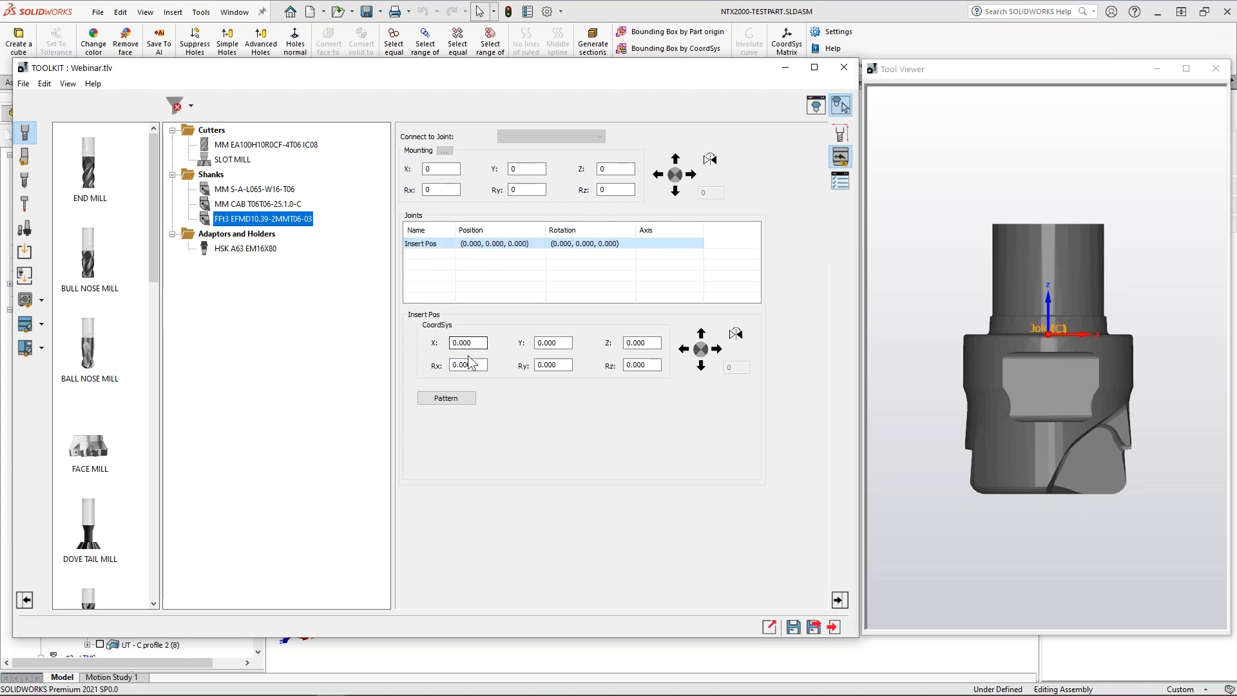
type("2.7")
key("Tab")
key("Tab")
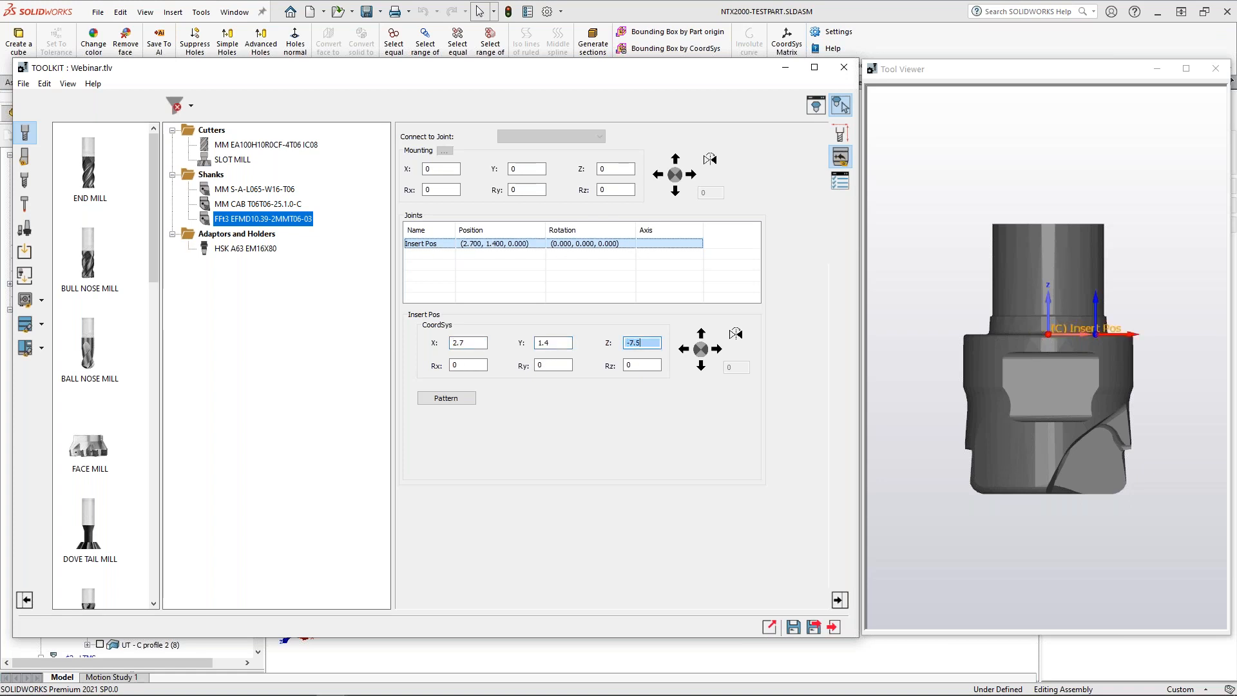
key("Tab")
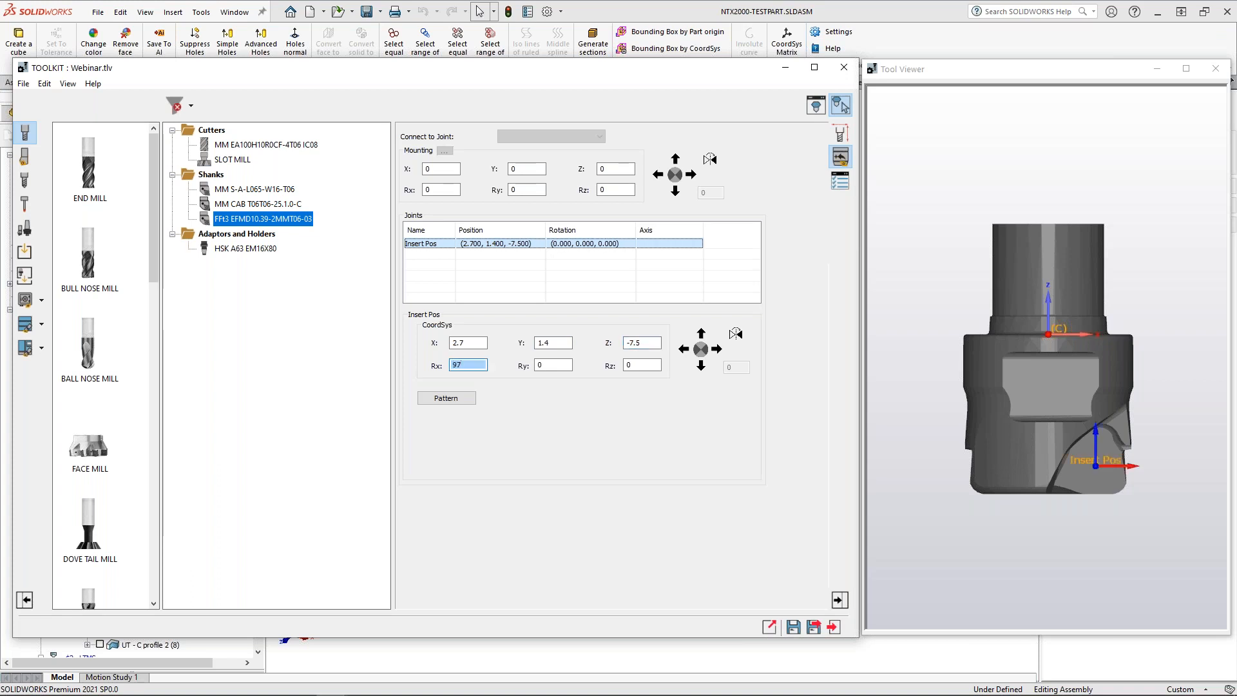
key("Tab")
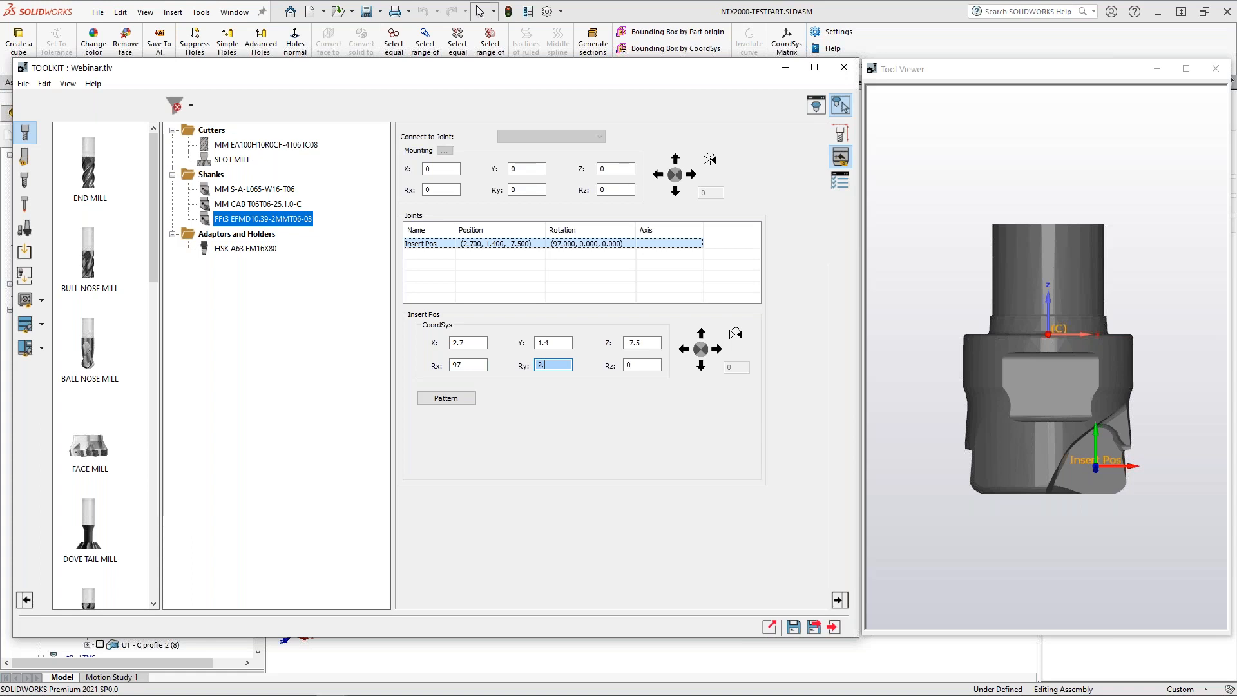
key("Tab")
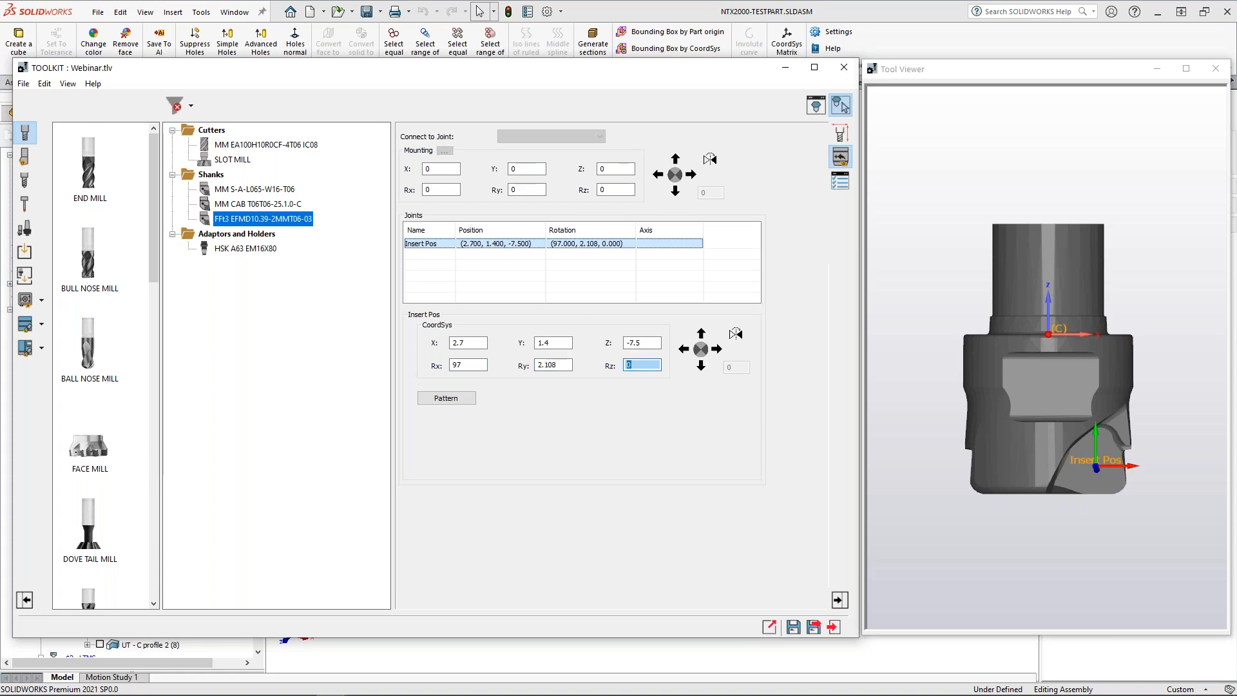
left_click_drag(1081, 423, 1018, 488)
left_click_drag(1026, 435, 1082, 445)
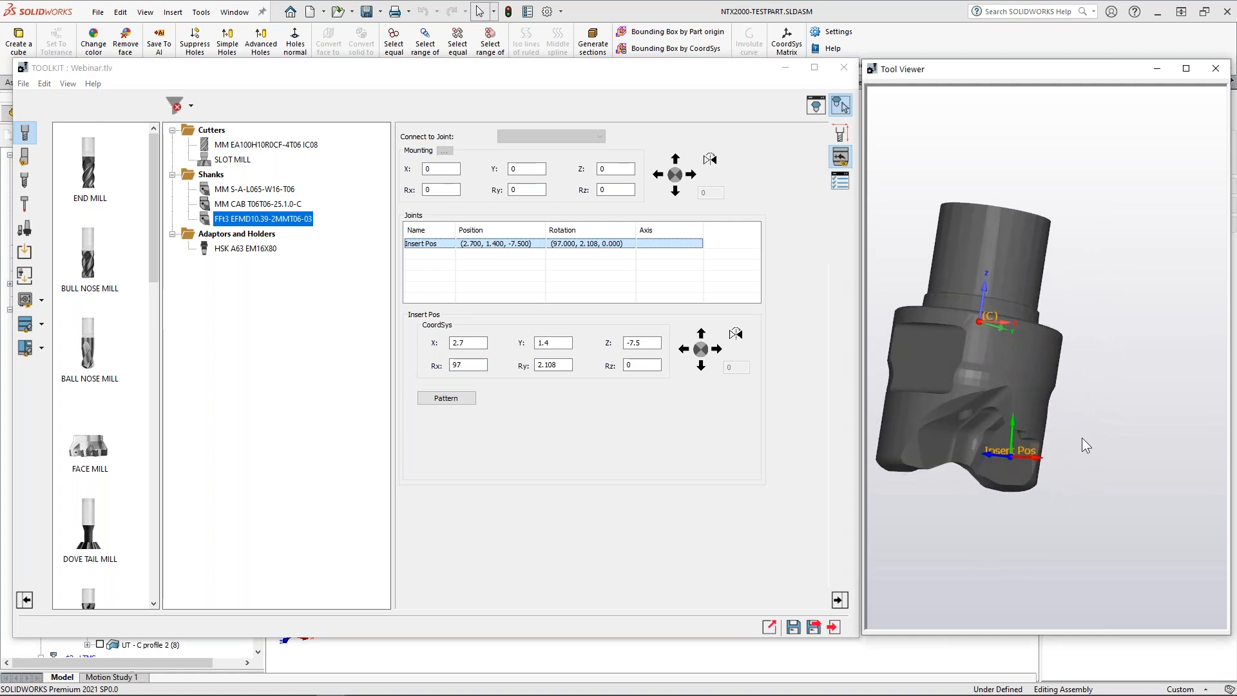
middle_click_drag(986, 365, 1034, 342)
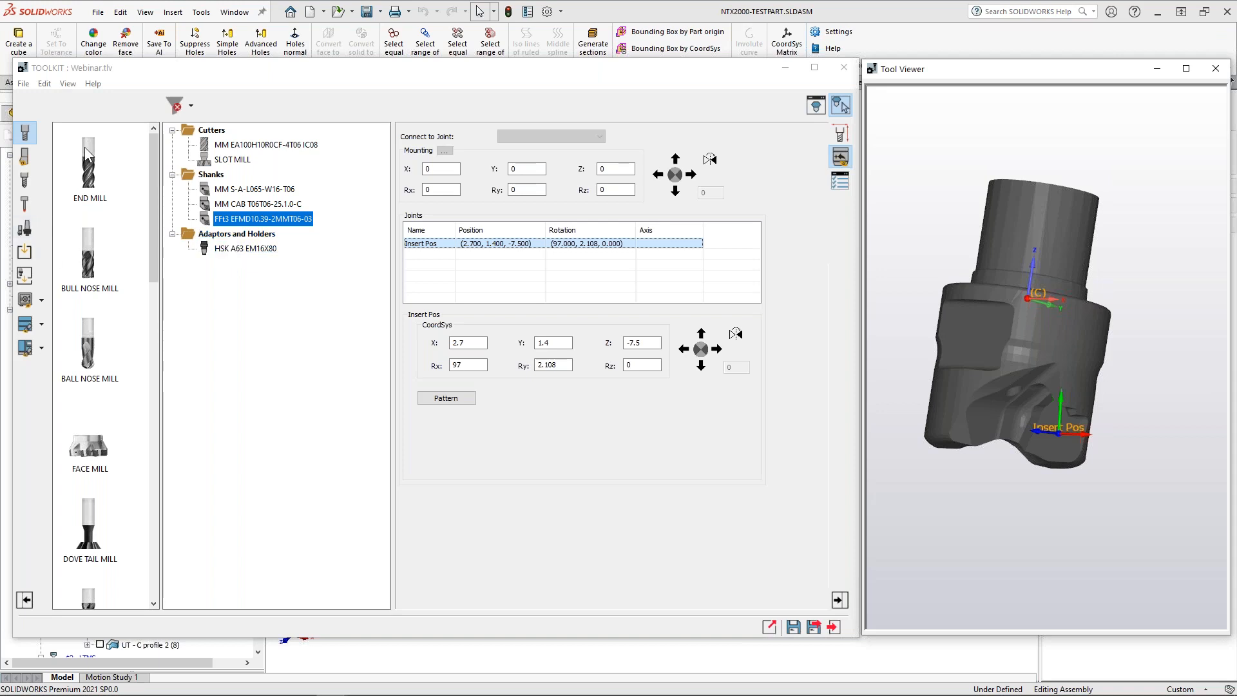
Step: Add an END MILL to the toolkit's cutters and set its shape type to 3D Model
double_click(90, 184)
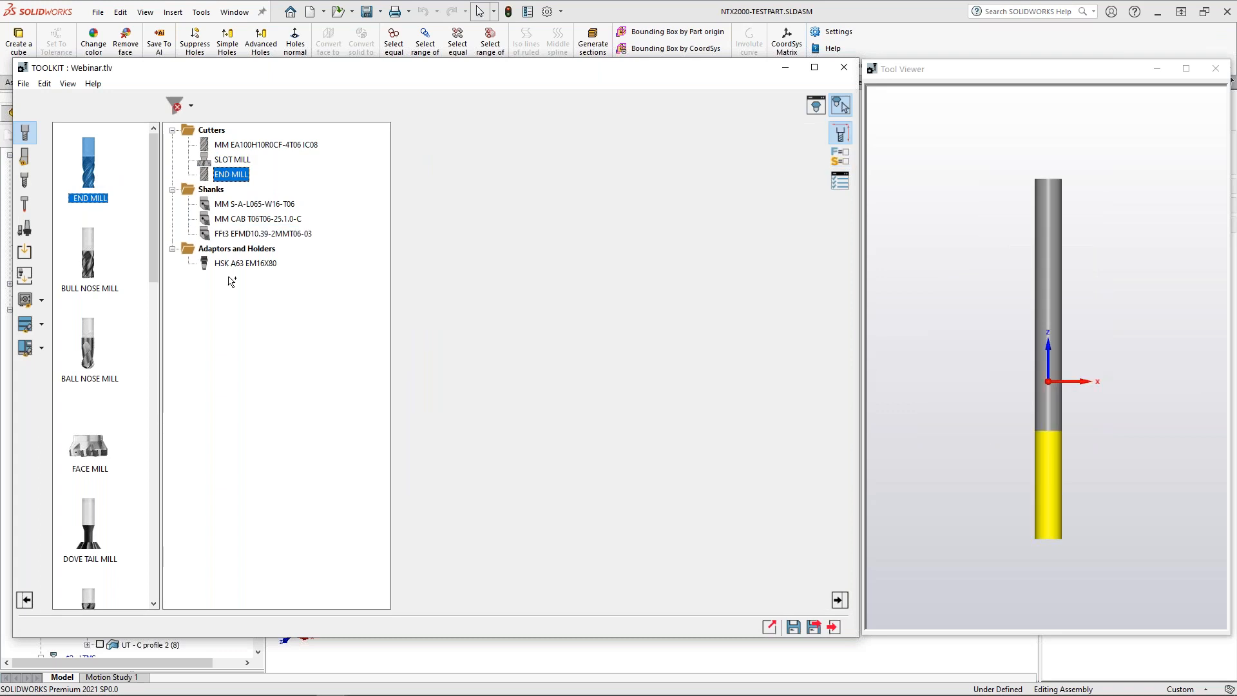
left_click(556, 156)
left_click(539, 179)
Step: Load Insert.STL from the Webinar\Indexable folder as the new end mill's shape file
left_click(617, 202)
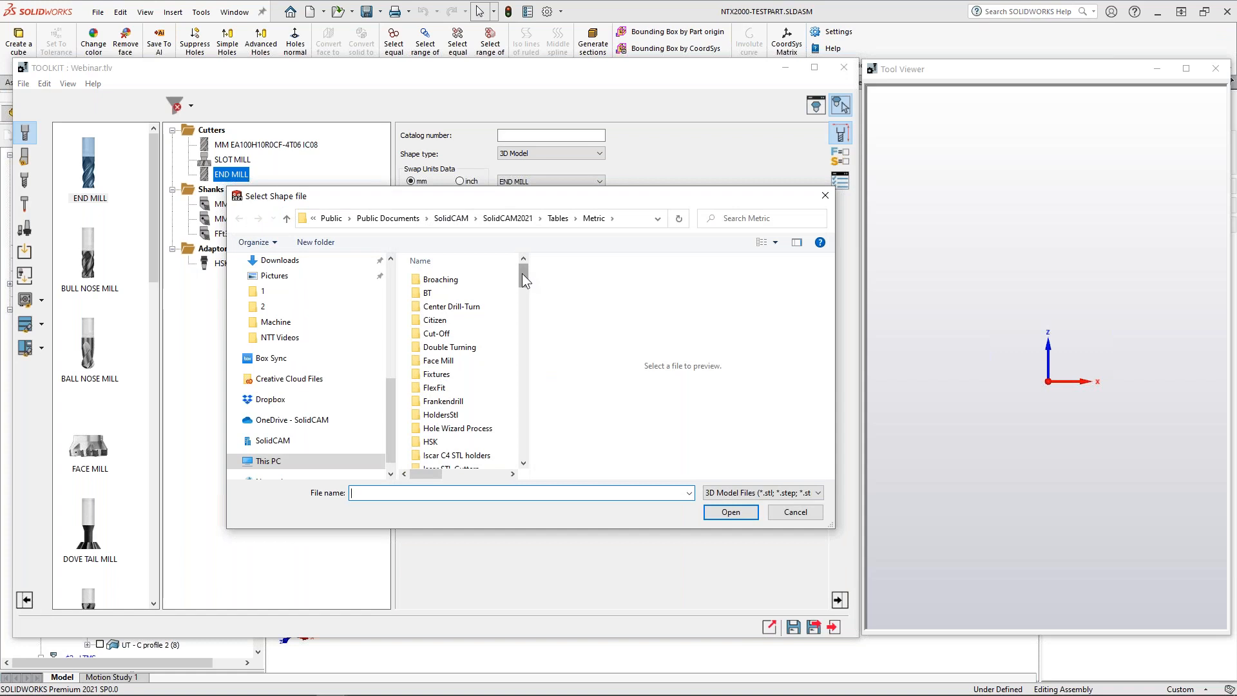
left_click_drag(521, 274, 519, 319)
double_click(438, 371)
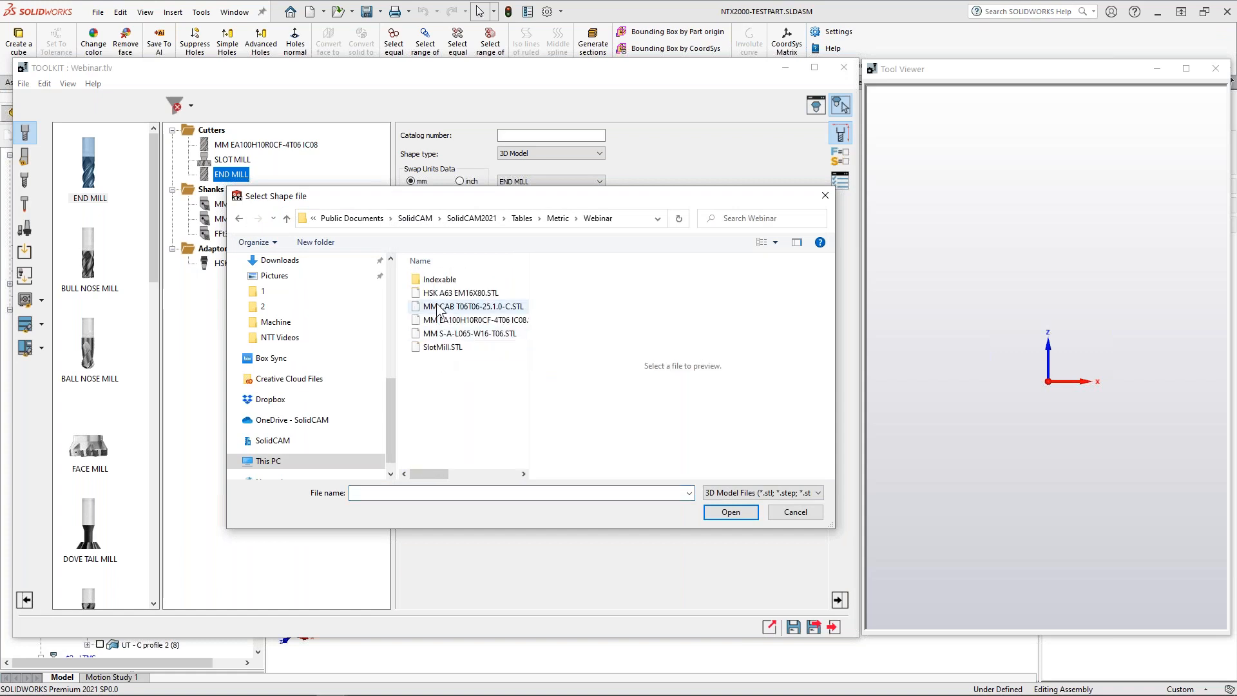
double_click(440, 279)
double_click(438, 295)
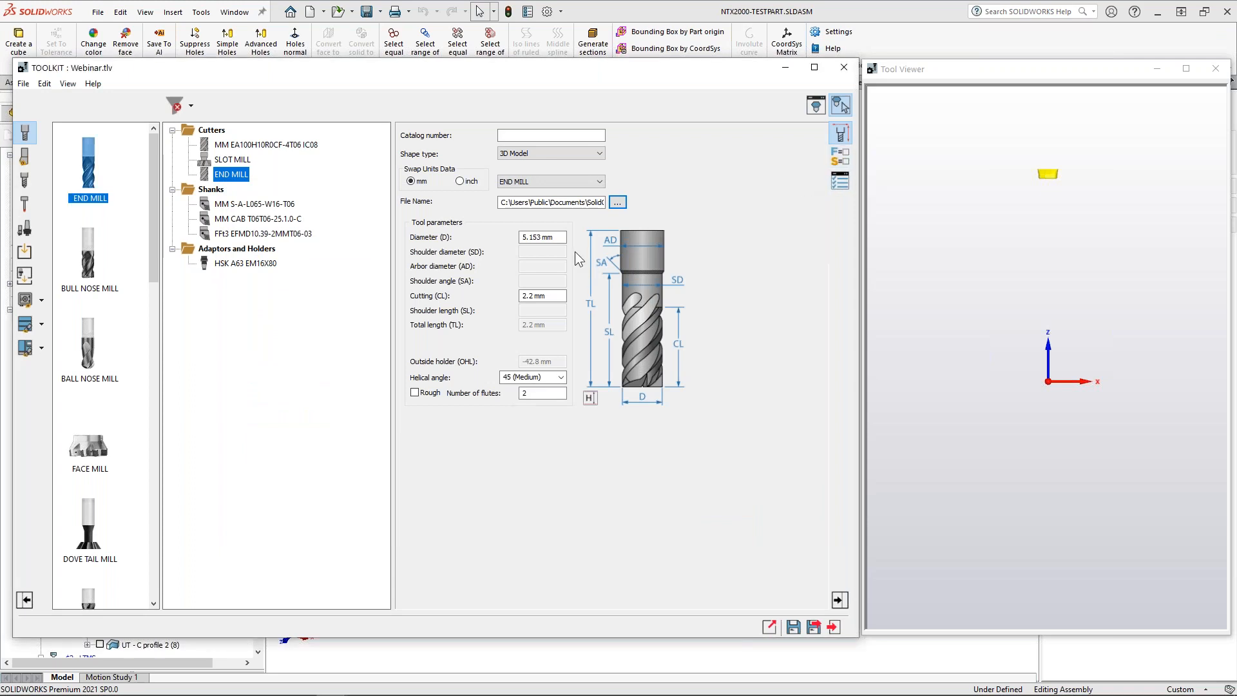
Step: Rename the new end mill Insert EM, then save and exit the component toolkit
right_click(242, 175)
left_click(267, 202)
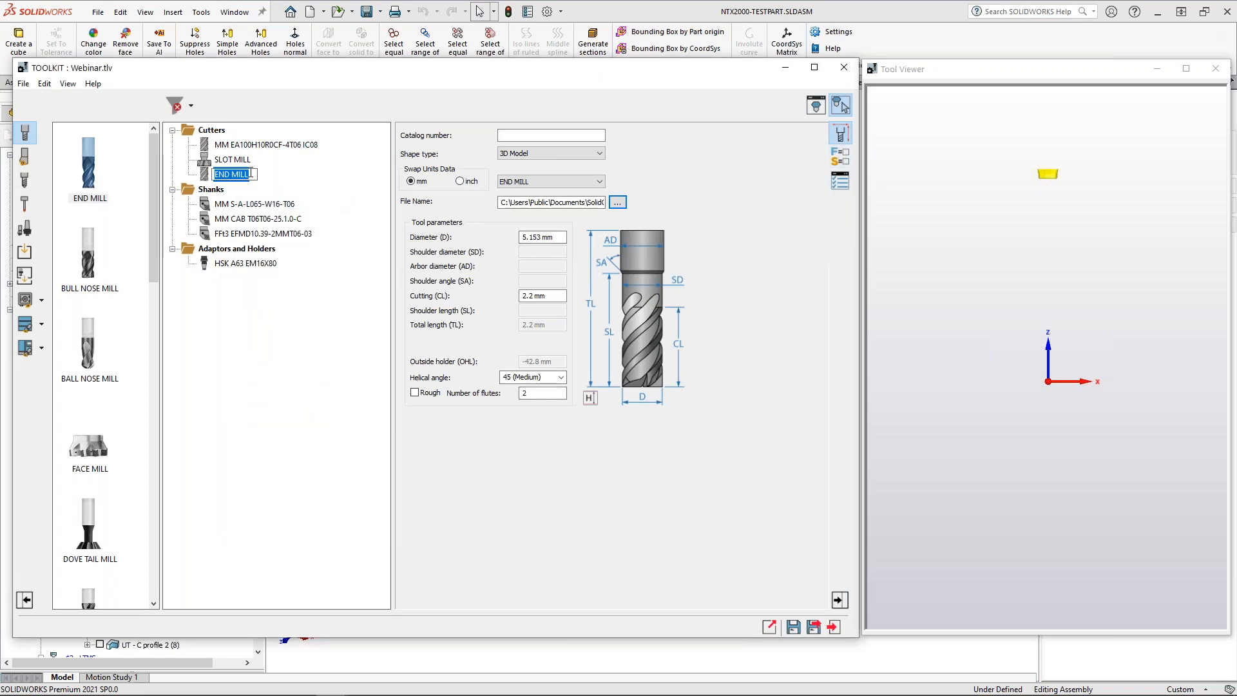
type("Insert E")
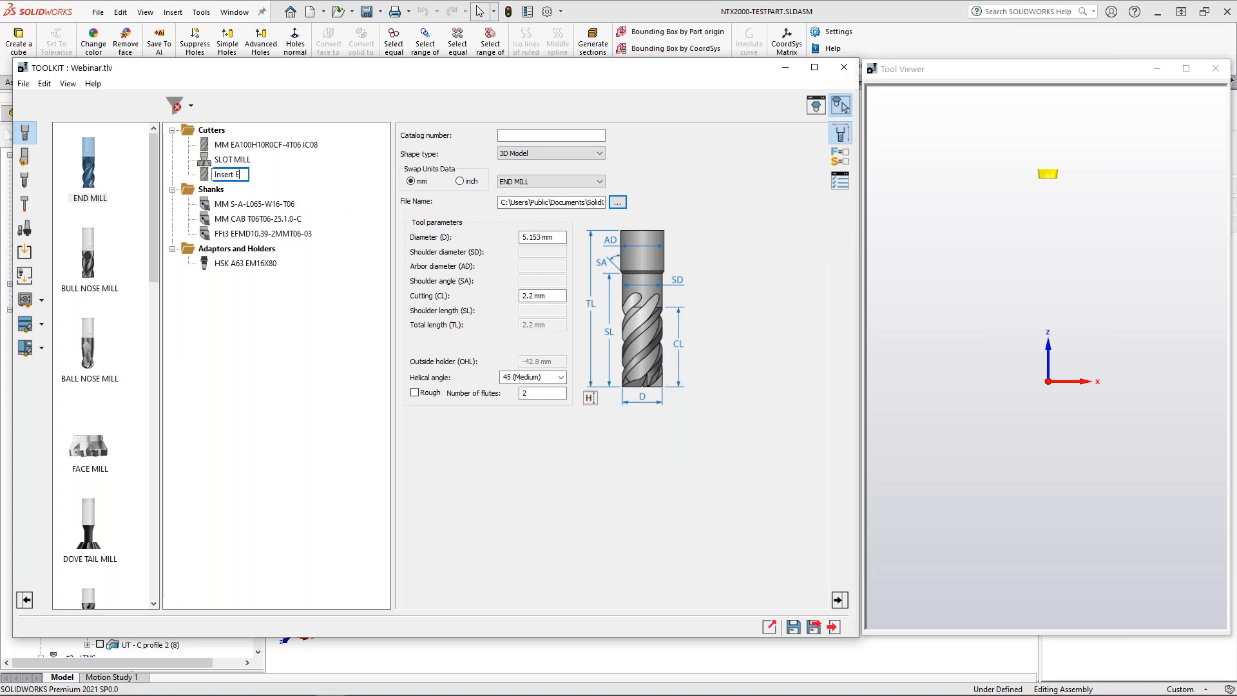
type("M")
key("Return")
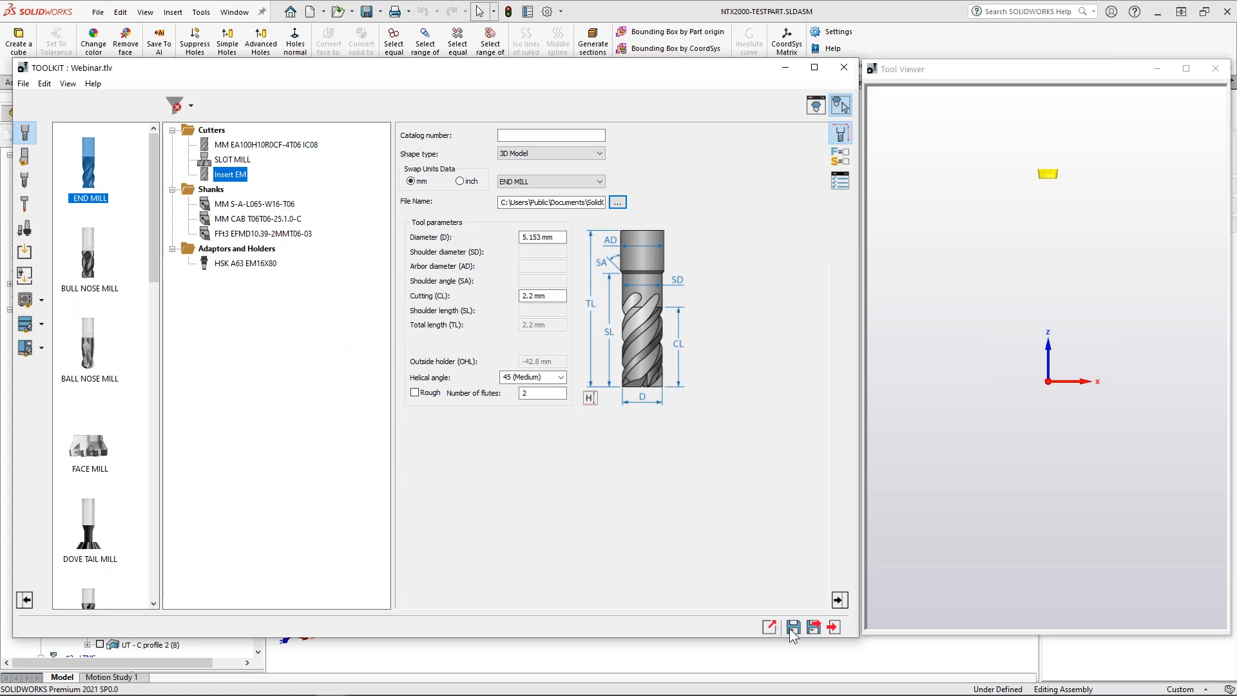
left_click(815, 630)
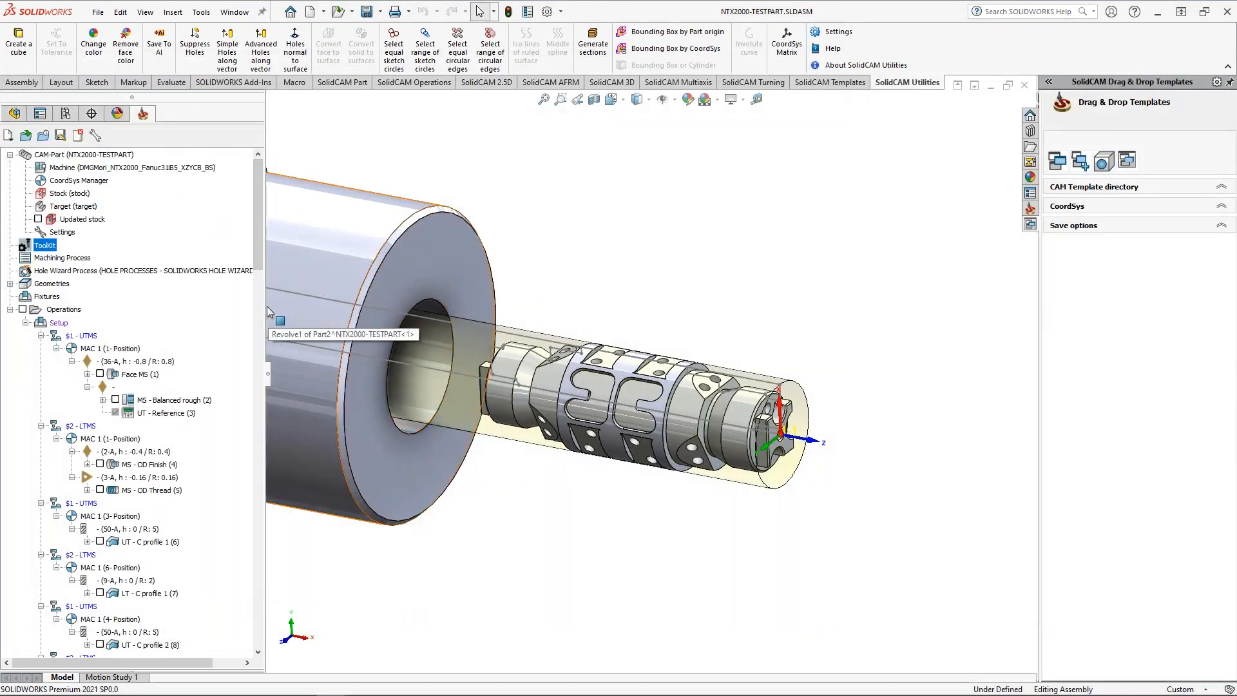
Step: Open the Webinar.tls tool assemblies library for editing
right_click(41, 246)
mouse_move(94, 269)
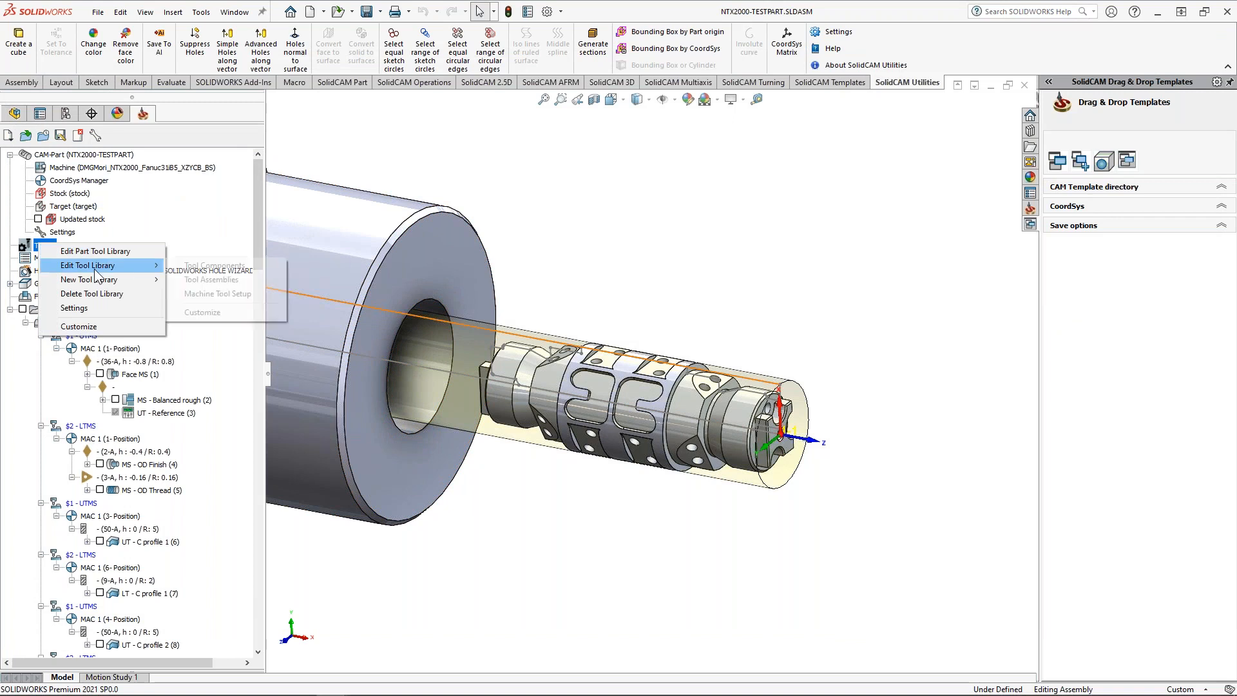
left_click(213, 271)
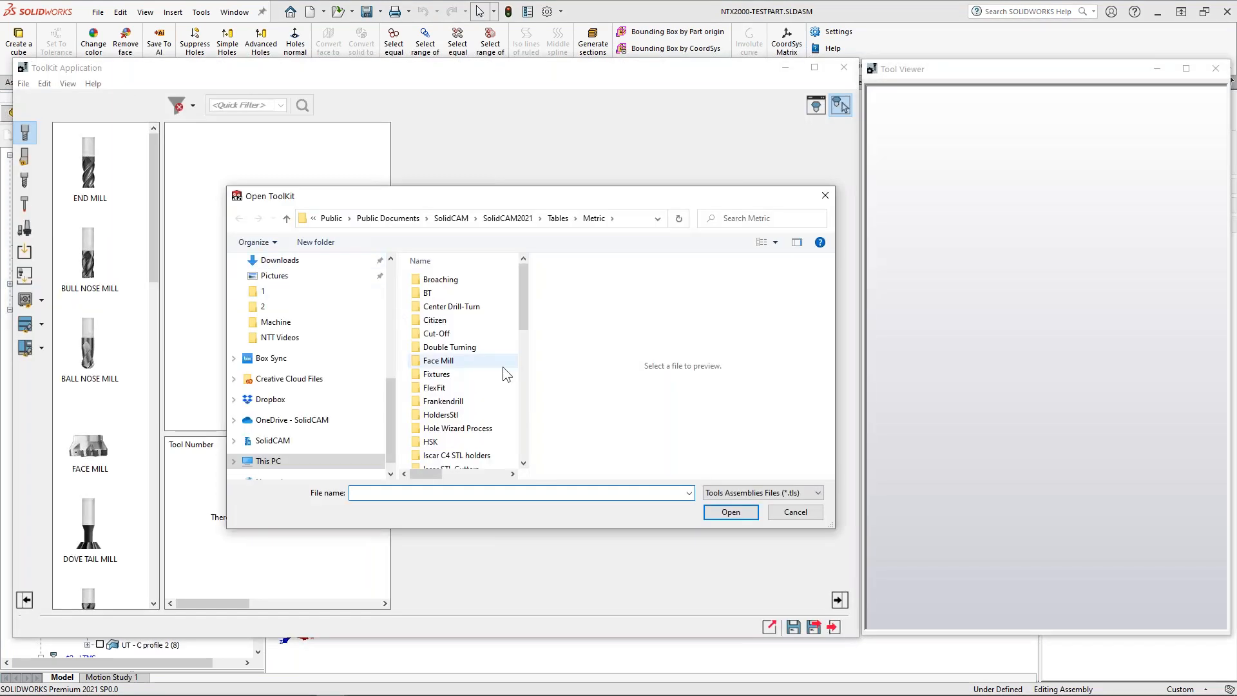
left_click_drag(521, 324, 522, 458)
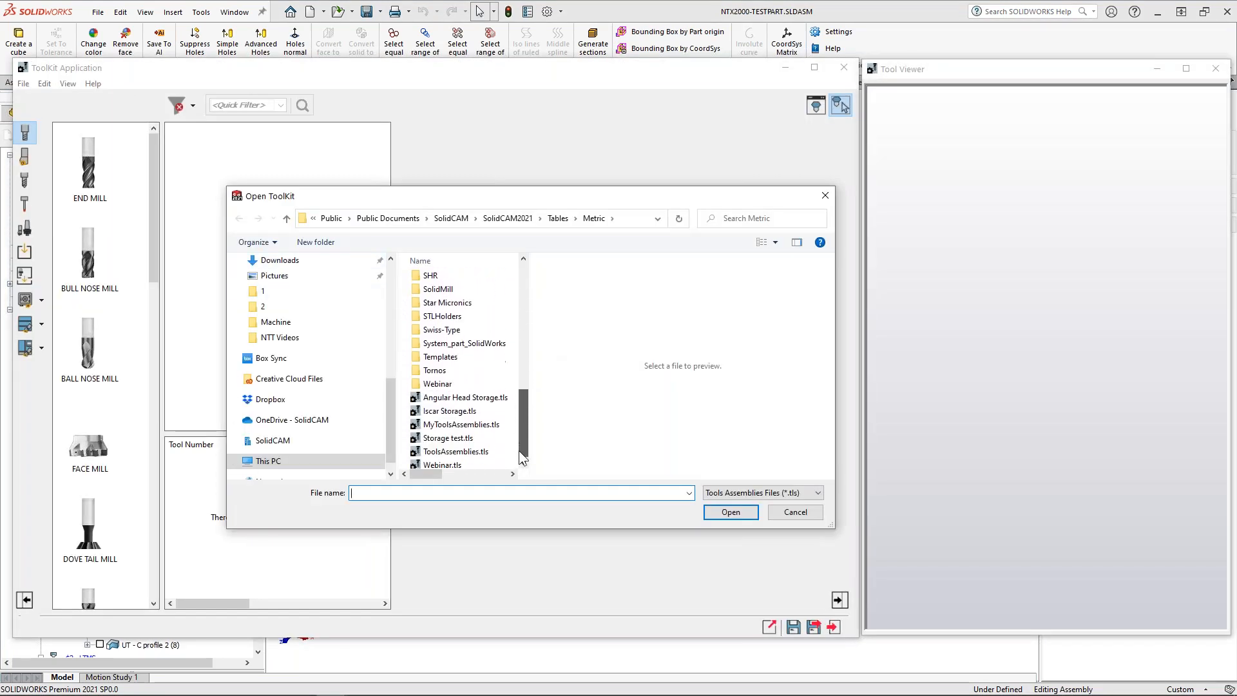
left_click(449, 463)
double_click(447, 459)
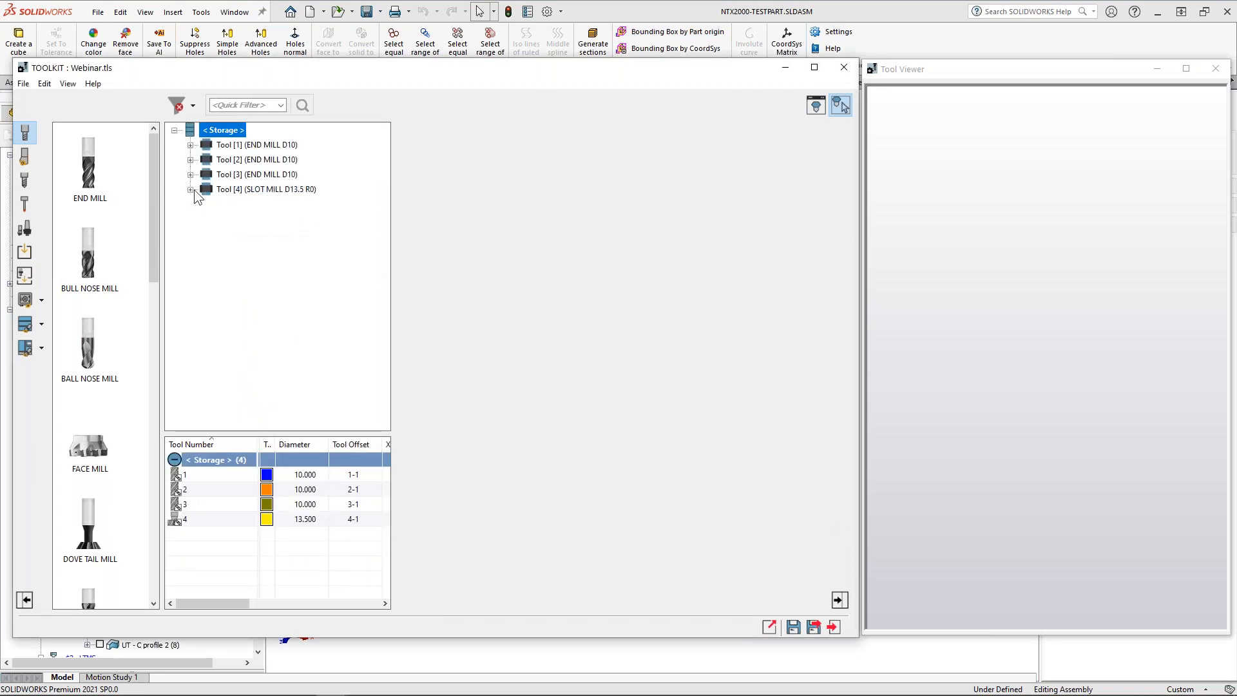
Step: Duplicate the Tool [4] slot mill assembly in the storage
right_click(233, 190)
left_click(284, 283)
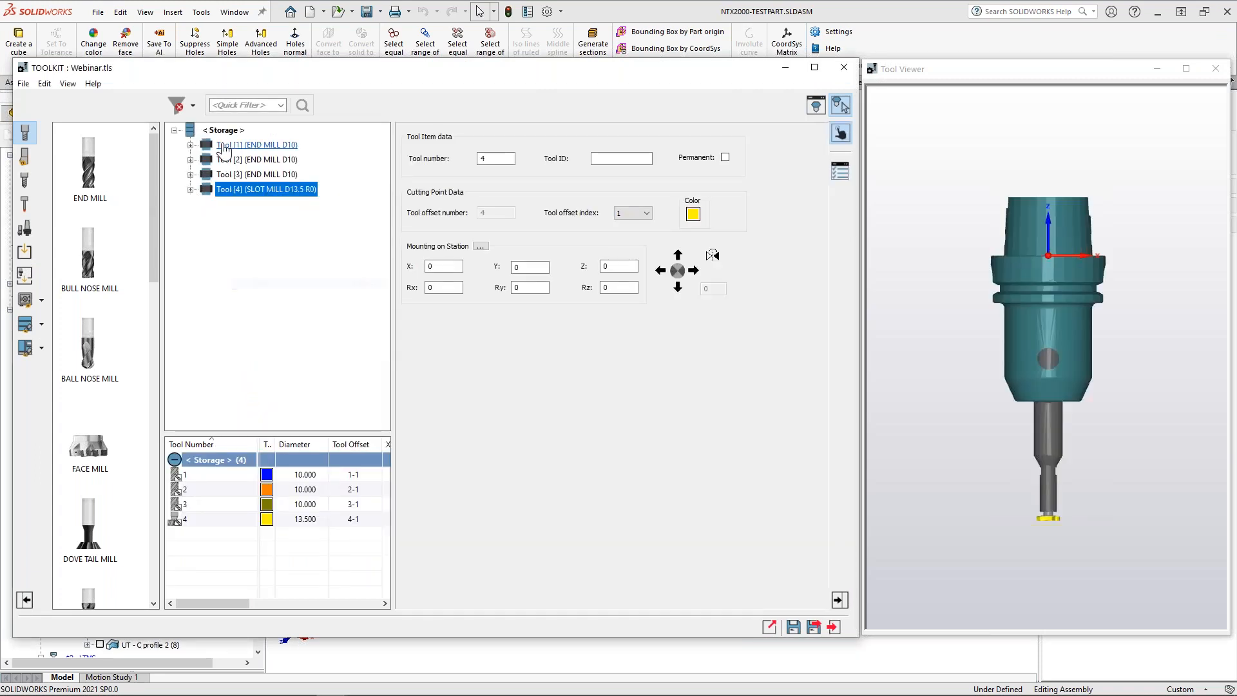
right_click(223, 130)
left_click(261, 222)
Step: Delete the MM CAB T06T06-25.1.0-C shank, together with its slot mill, from the duplicated tool assembly
left_click(190, 203)
left_click(206, 218)
left_click(222, 233)
left_click(238, 248)
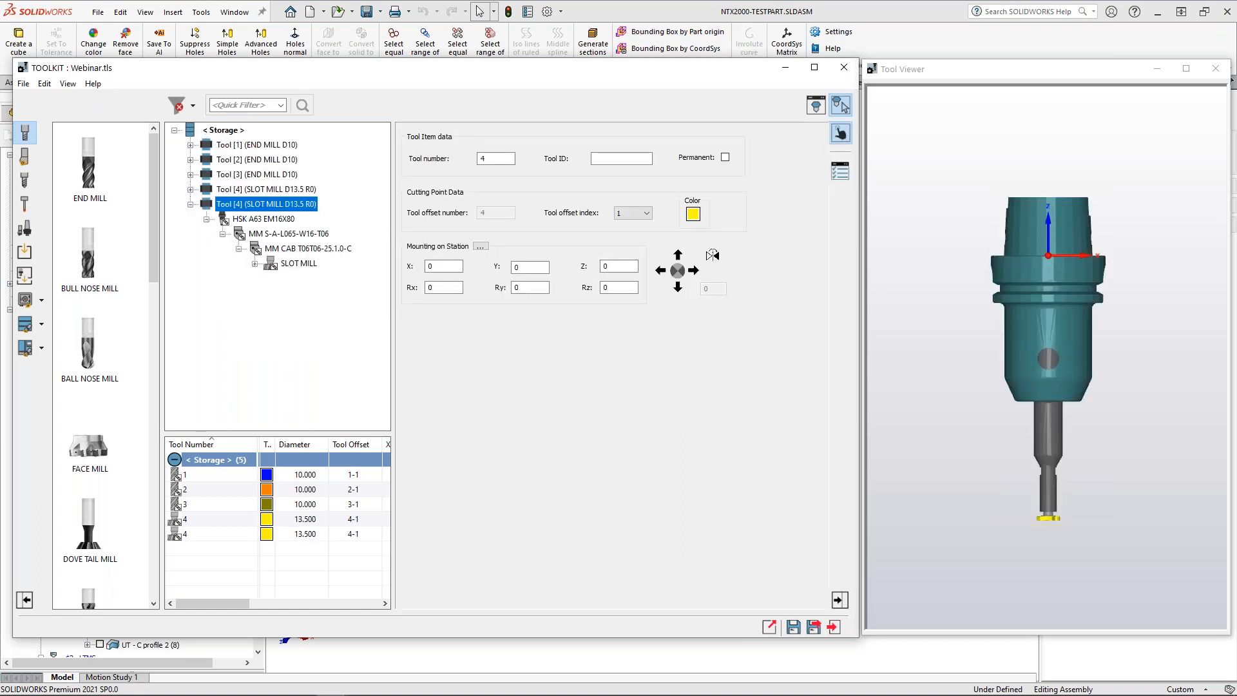
left_click(254, 264)
left_click(298, 264)
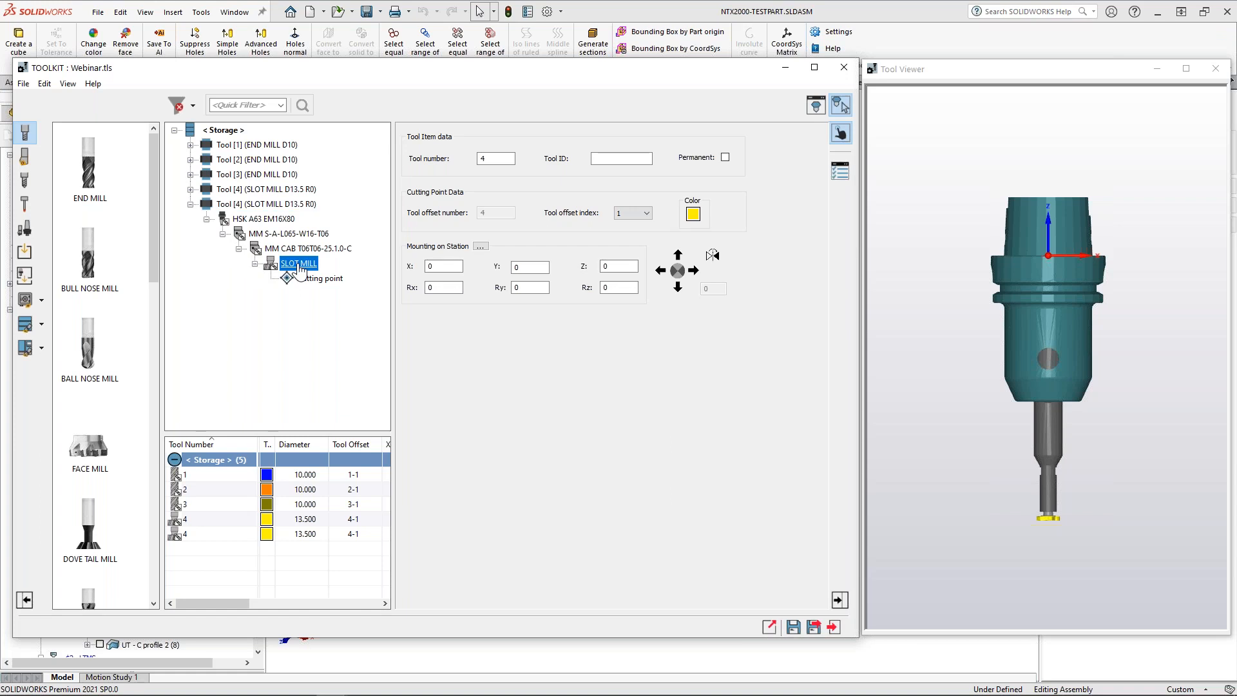
scroll(1048, 499, "up", 3)
middle_click_drag(1048, 499, 1033, 391)
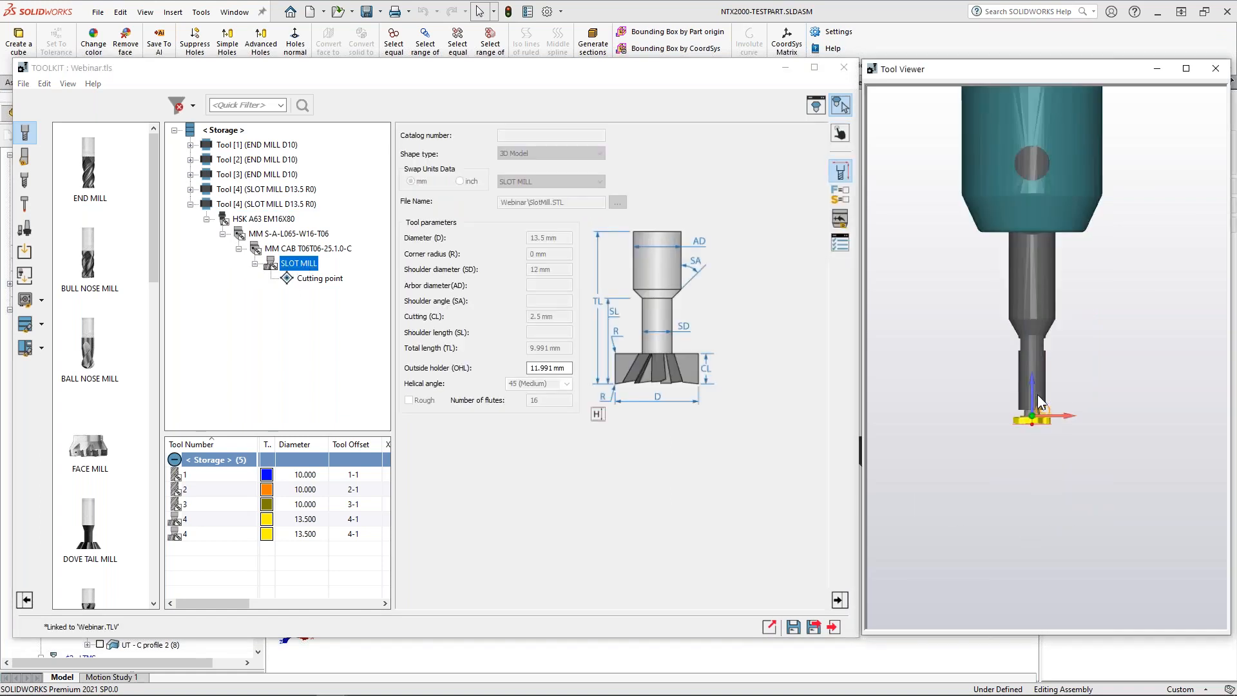
left_click(286, 253)
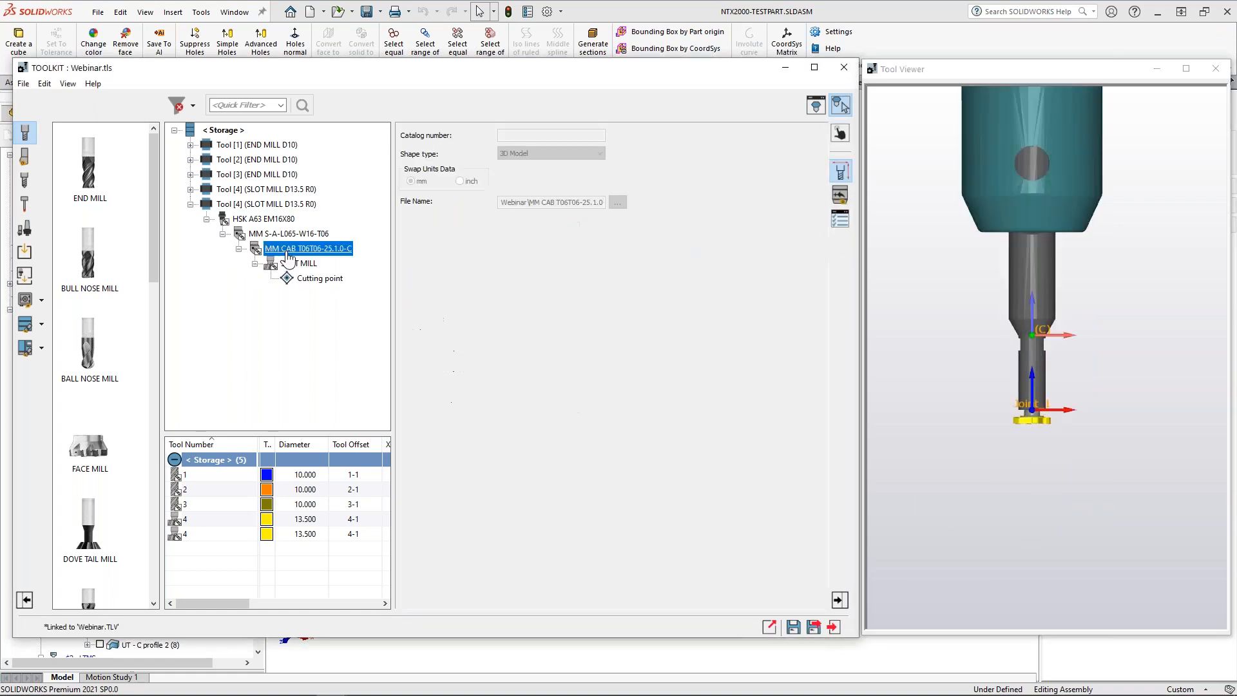
right_click(287, 254)
left_click(366, 418)
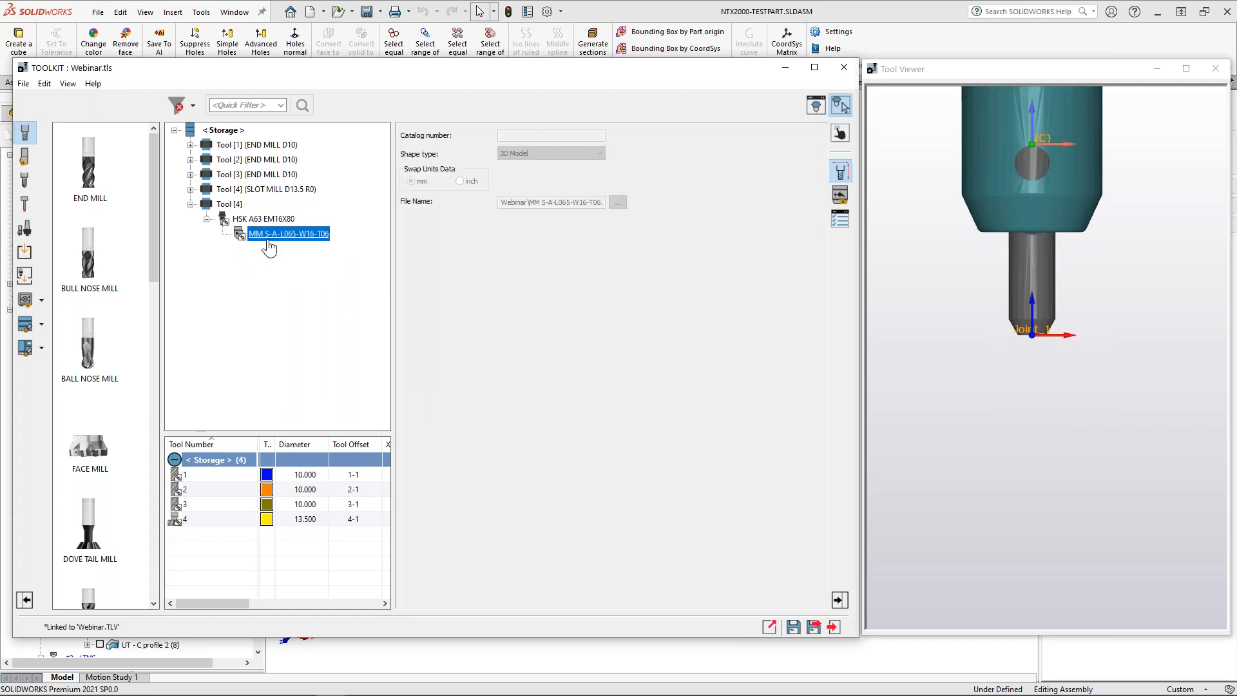
Step: Add the FFt3 EFMD10.39-2MMT06-03 shank from the Webinar components to the MM S-A-L065-W16-T06 shank
left_click(26, 300)
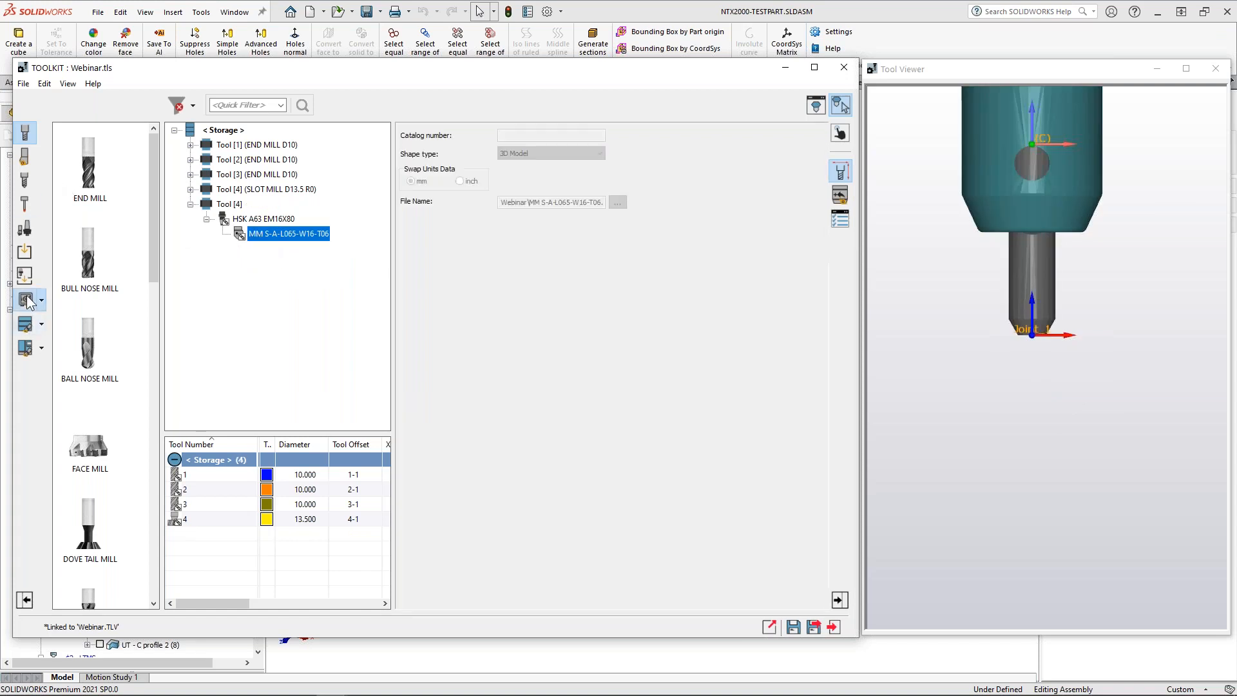
double_click(87, 338)
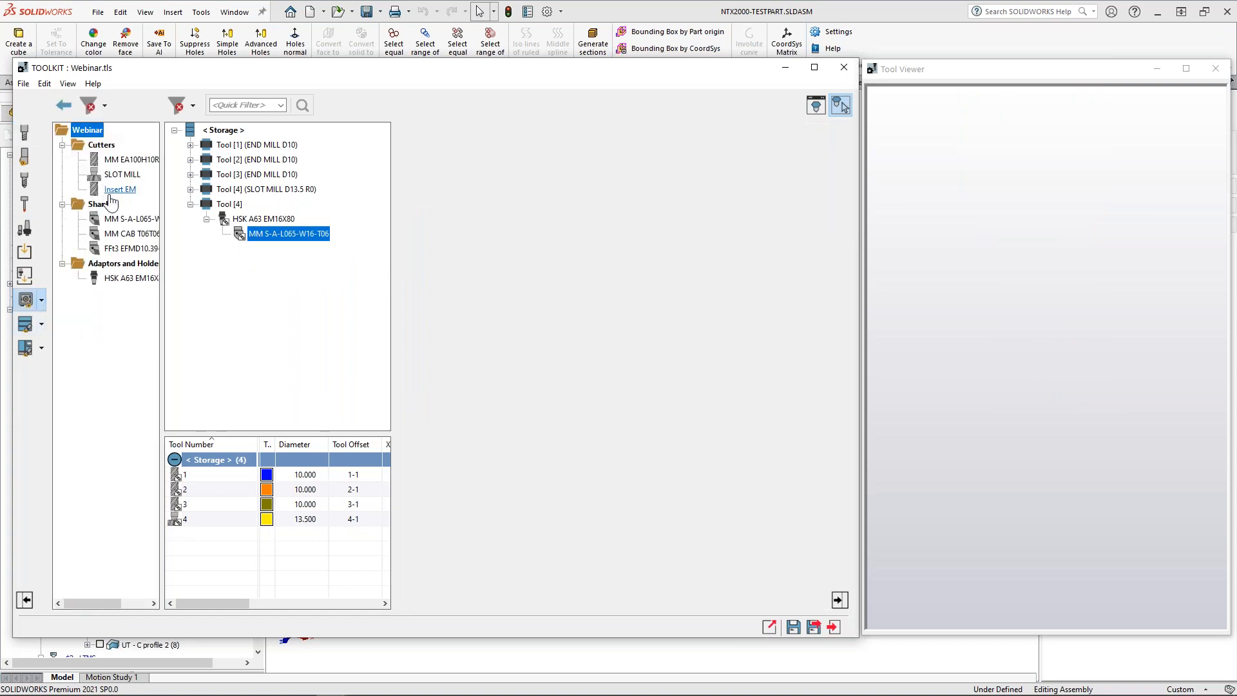
left_click_drag(122, 248, 289, 234)
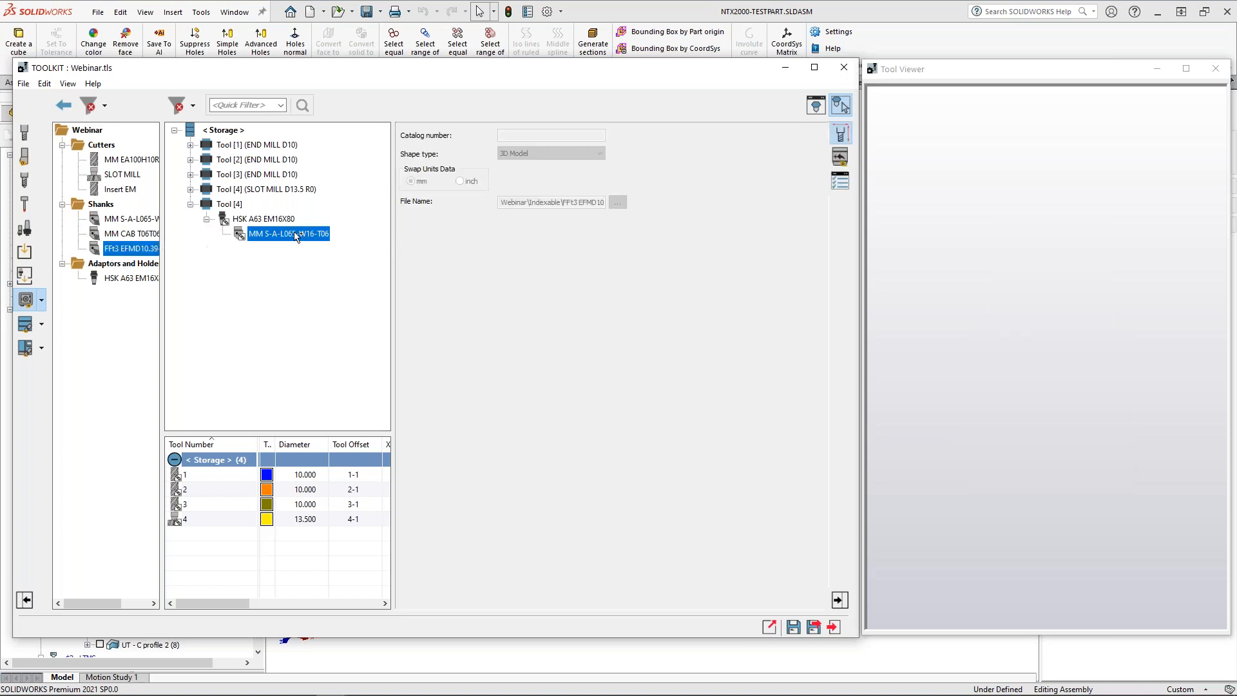
scroll(1057, 527, "up", 5)
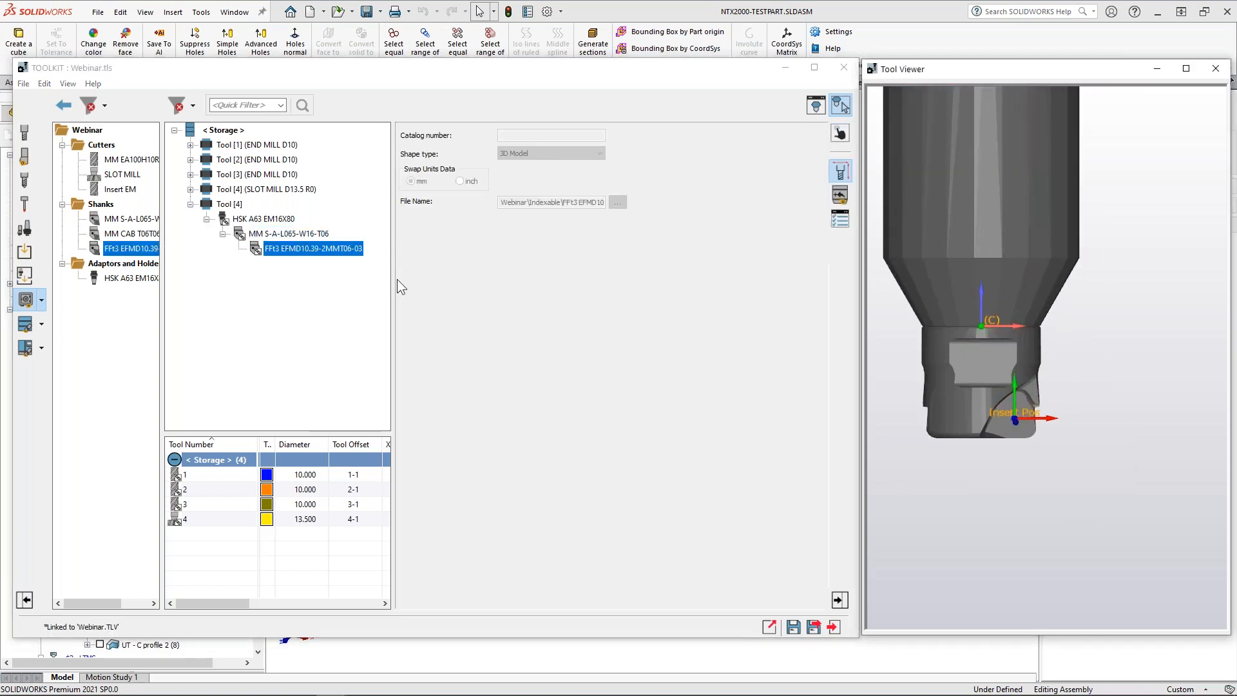
Step: Attach the Insert EM cutter from the Webinar components to the FFt3 EFMD10.39-2MMT06-03 shank
left_click_drag(98, 191, 313, 248)
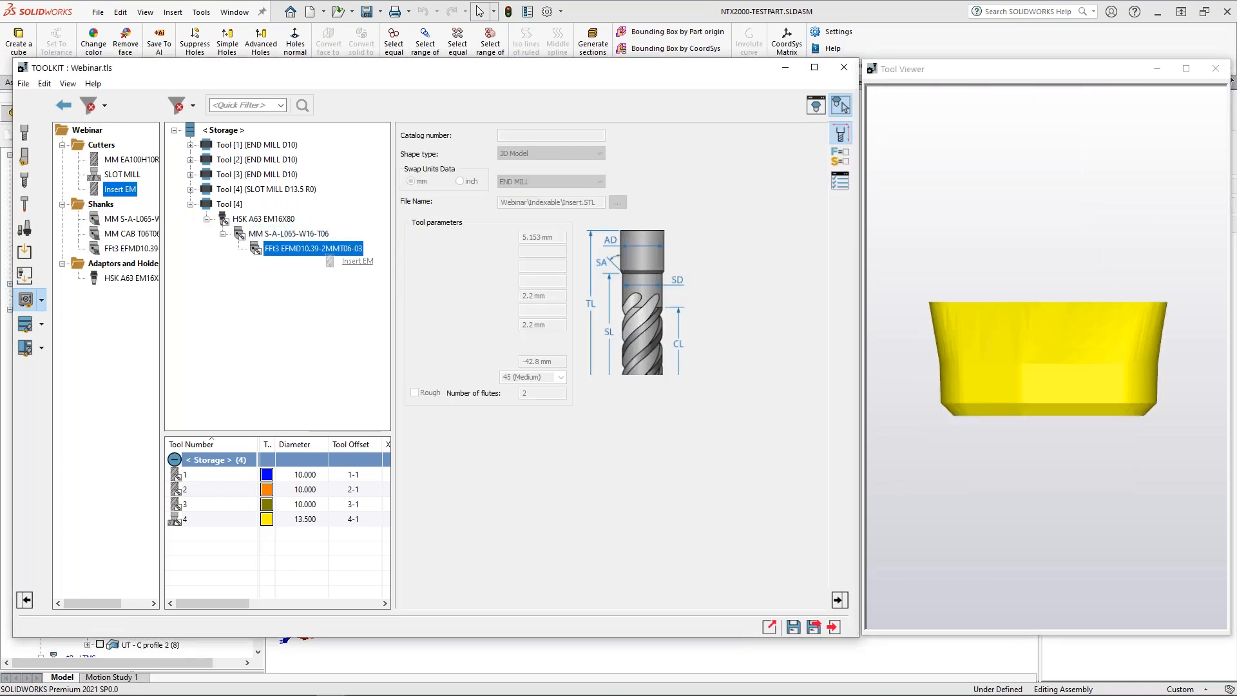
scroll(1018, 399, "up", 3)
scroll(1026, 362, "up", 2)
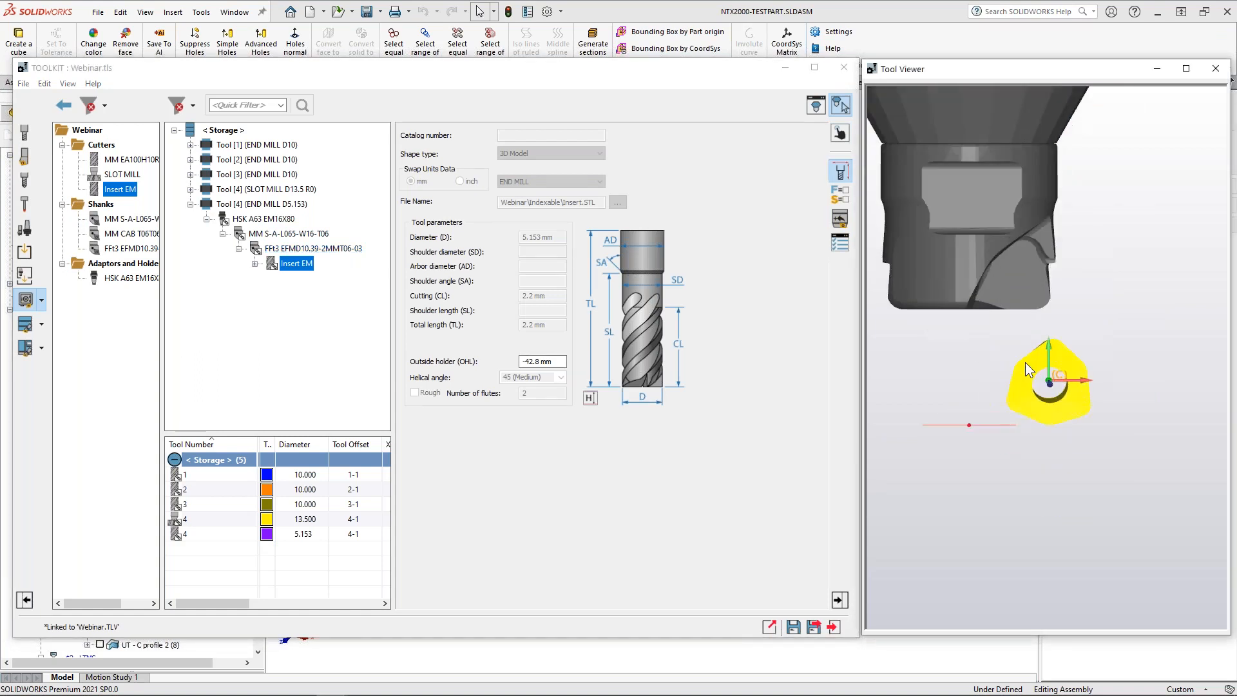
Step: Set the Insert EM cutter's mounting values to 0 on the Insert Pos joint, and open the FFt3 shank's joint data
left_click(841, 219)
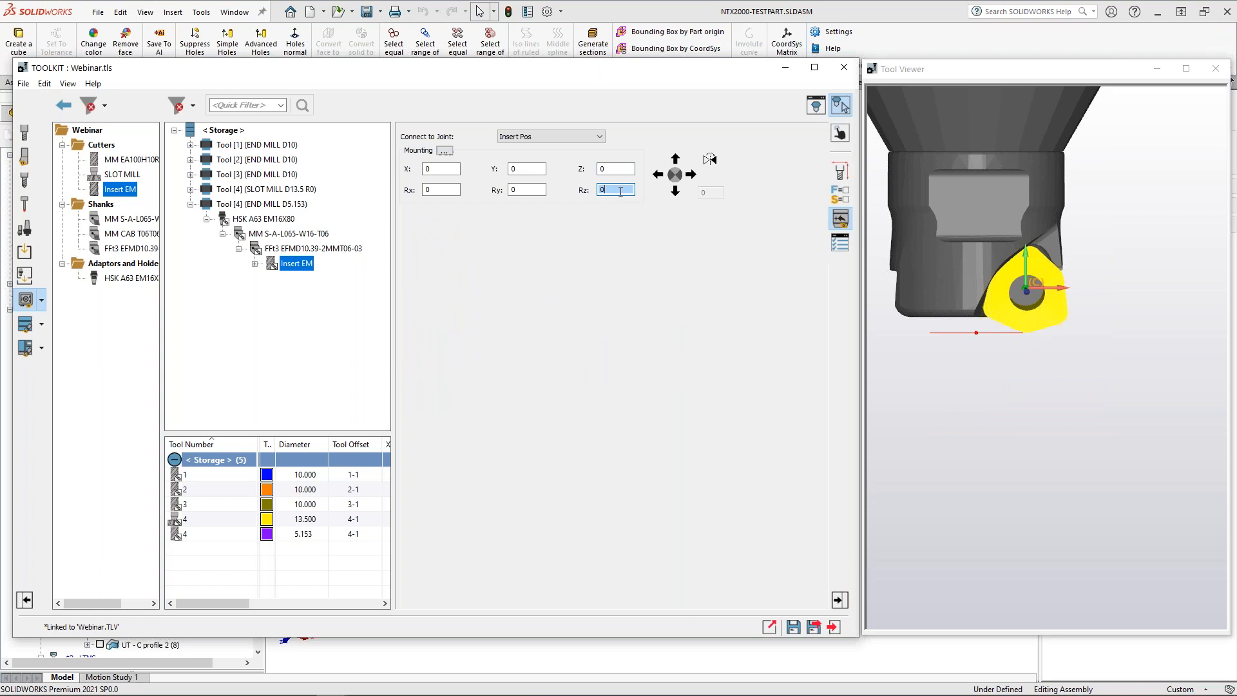
left_click(298, 251)
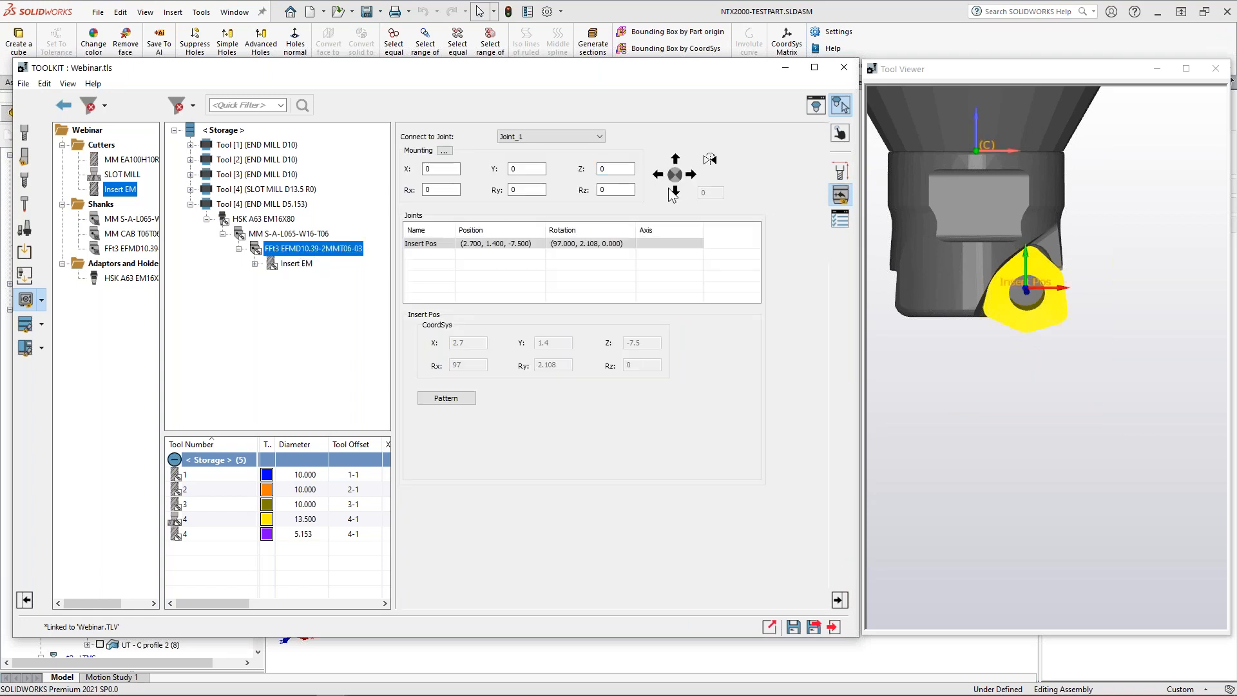
Step: Save and close the Webinar.tls tool assemblies, and open the Webinar.tlv components library from the Metric folder
middle_click_drag(1089, 340, 1095, 396)
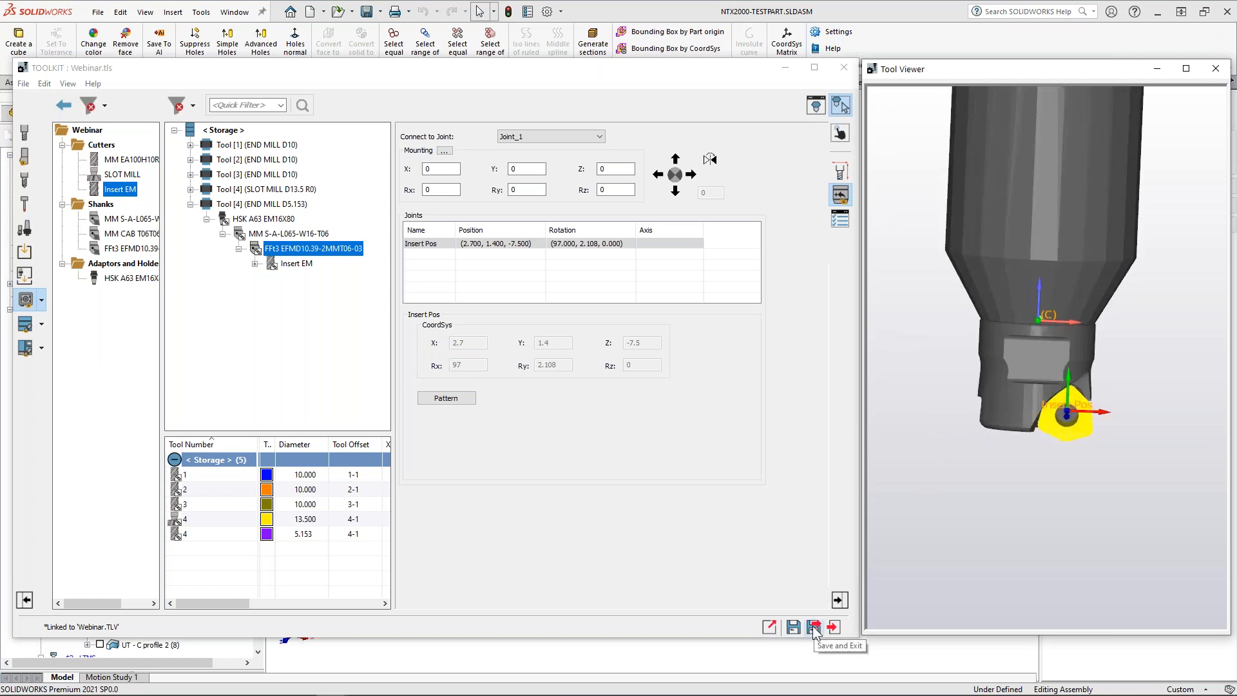
left_click(815, 627)
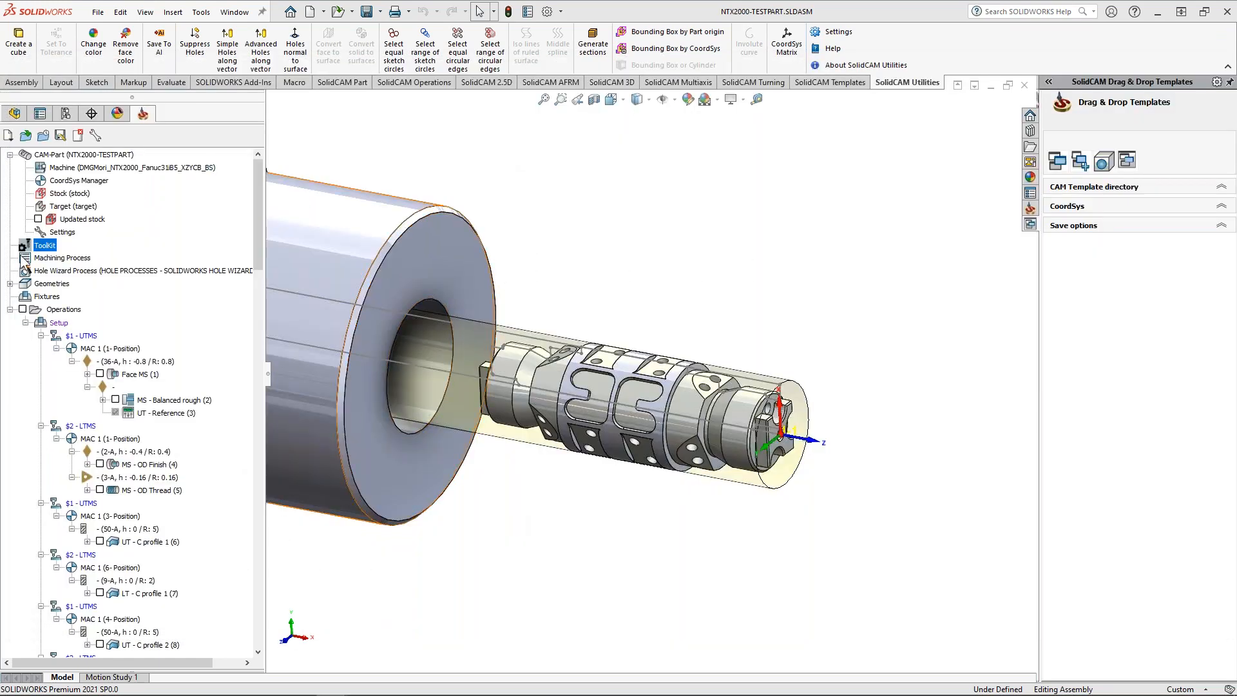
right_click(36, 251)
mouse_move(110, 265)
left_click(206, 266)
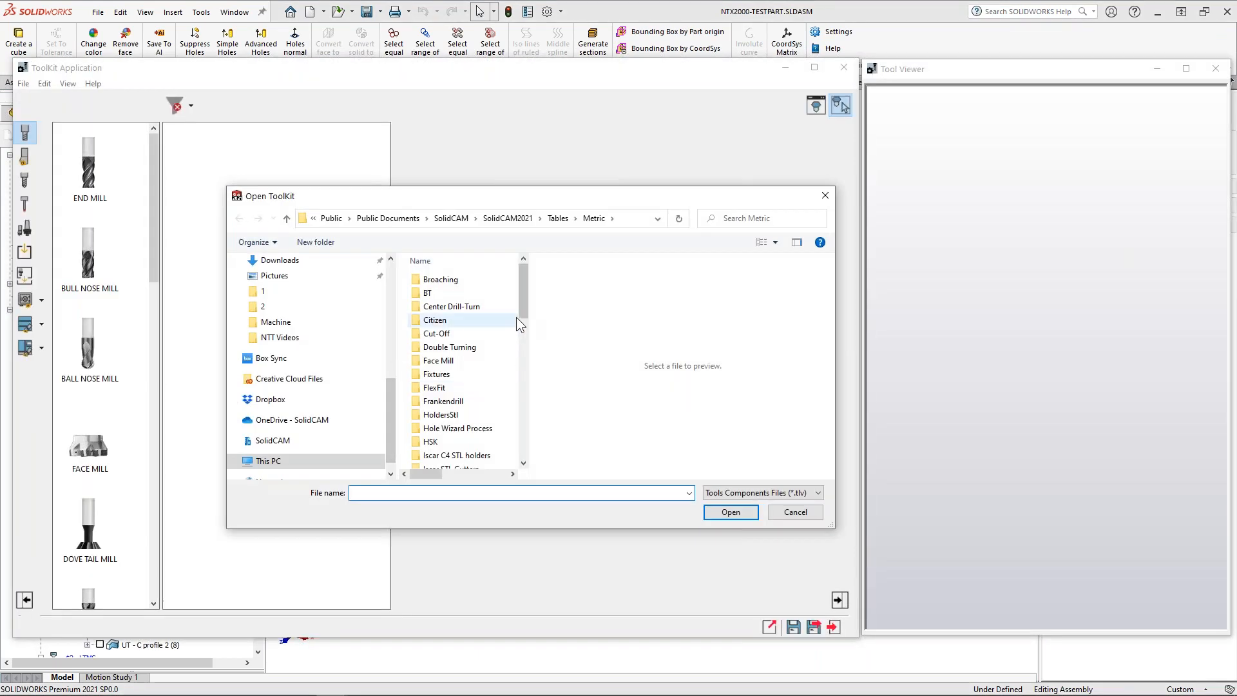
left_click_drag(516, 317, 517, 415)
double_click(438, 415)
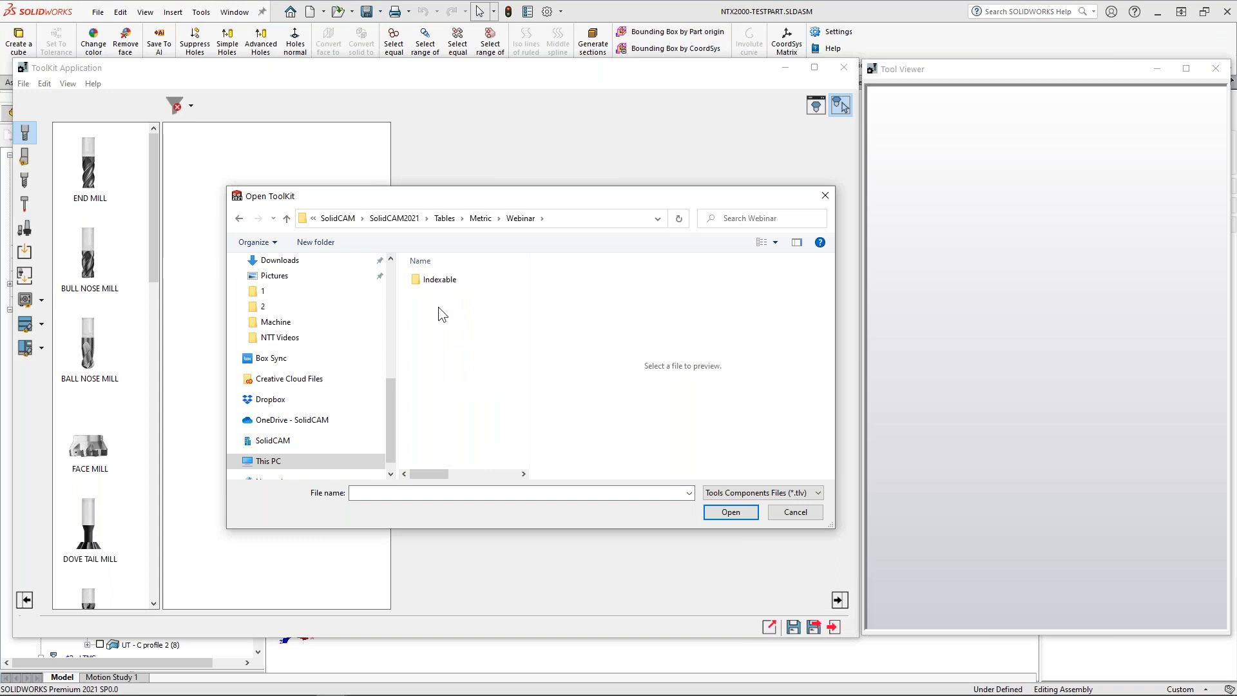
left_click(481, 218)
scroll(504, 357, "down", 5)
double_click(449, 461)
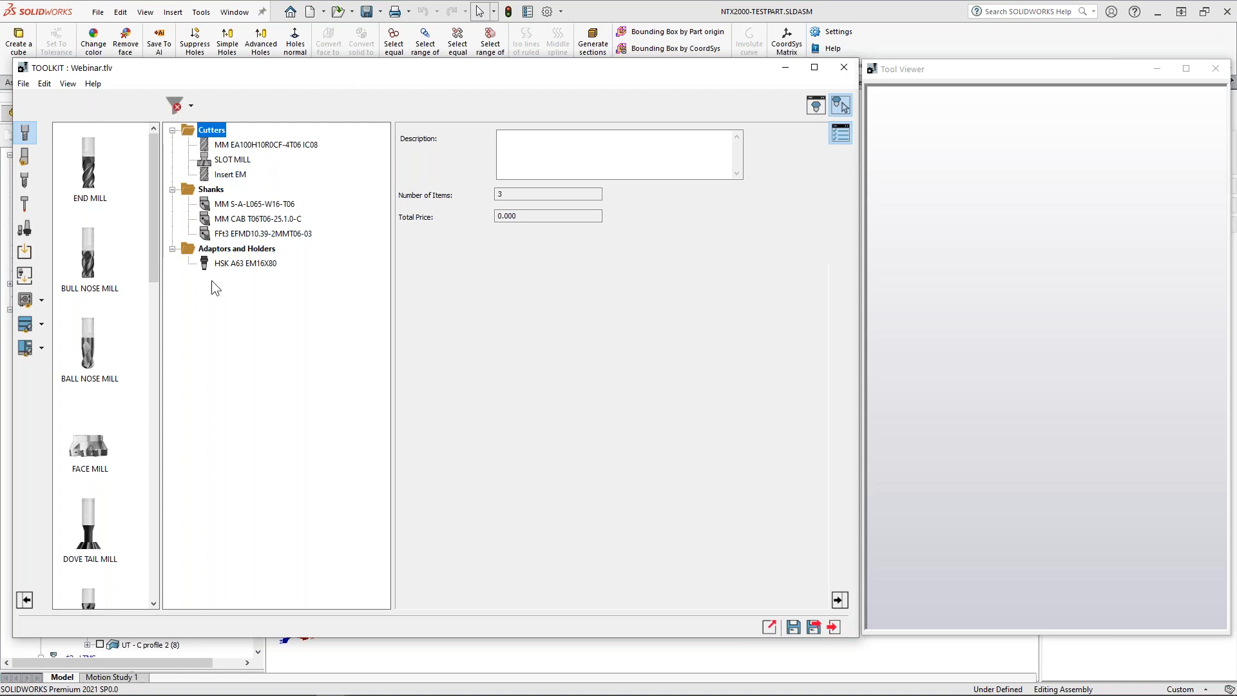
Step: Add a pattern of 2 items with a 180 shift to the Insert Pos joint of the FFt3 EFMD10.39-2MMT06-03 shank
left_click(245, 234)
left_click(840, 156)
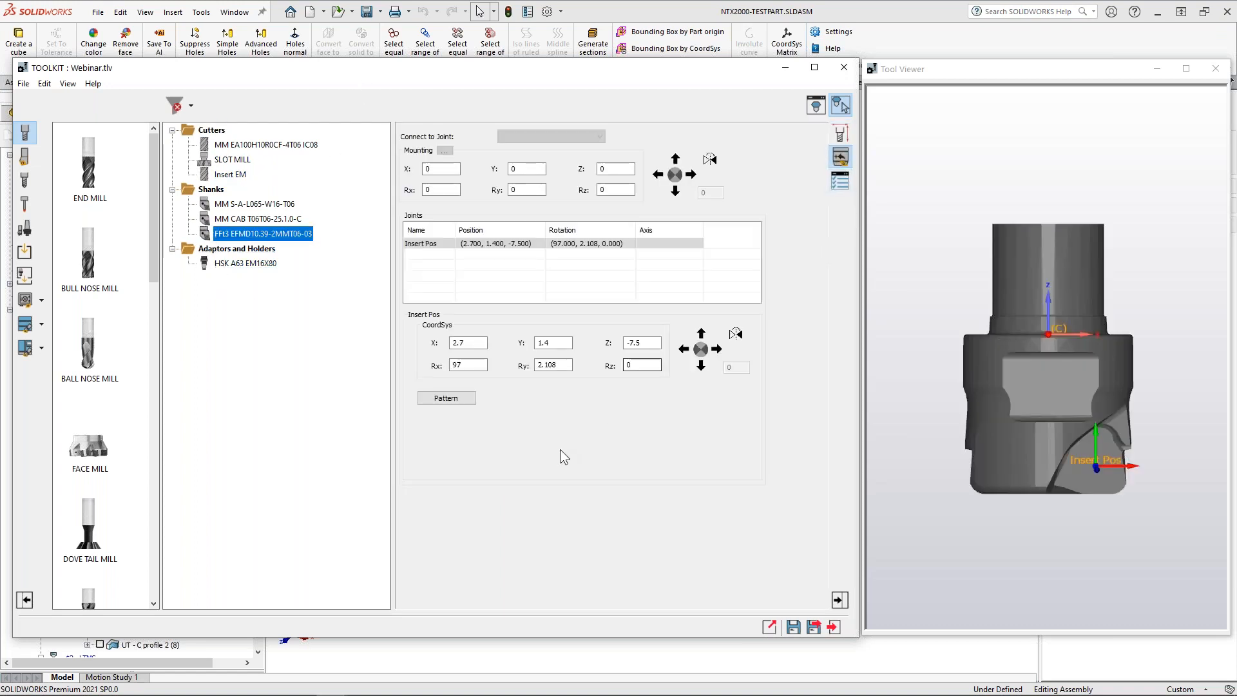
left_click(1004, 463)
middle_click_drag(1002, 462, 1065, 477)
scroll(1065, 477, "up", 5)
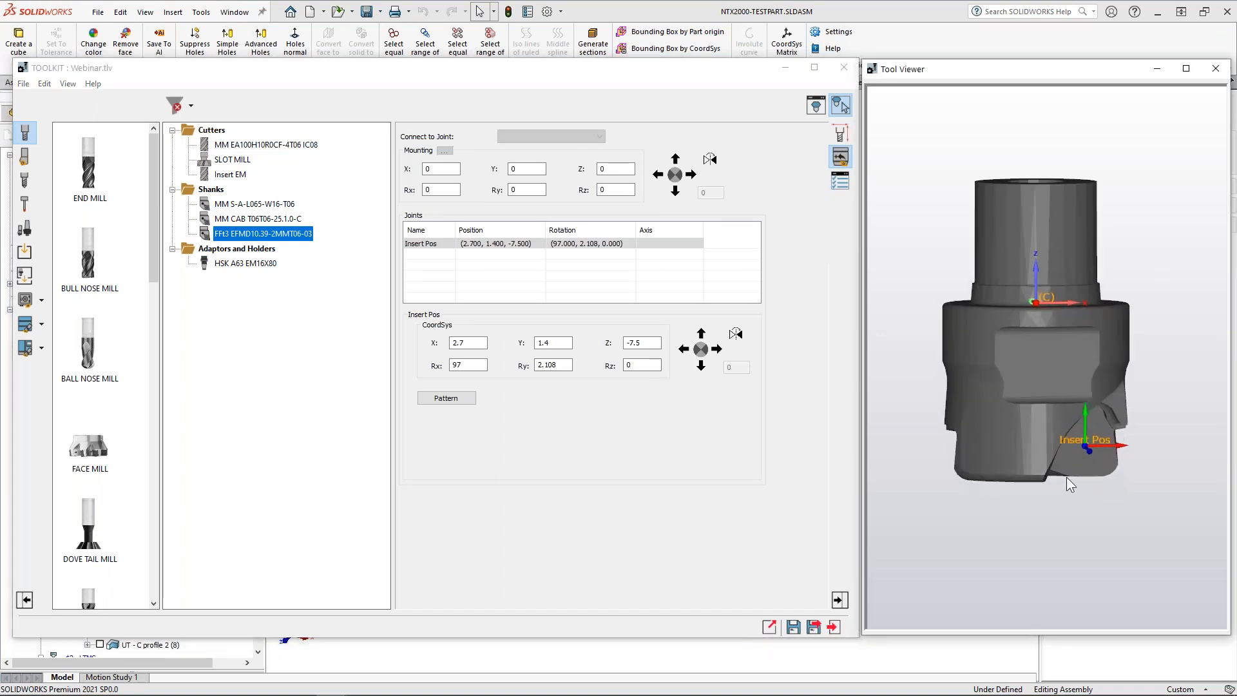
mouse_move(1095, 388)
middle_mouse_down()
mouse_move(918, 361)
mouse_move(937, 373)
mouse_move(1111, 380)
middle_mouse_up()
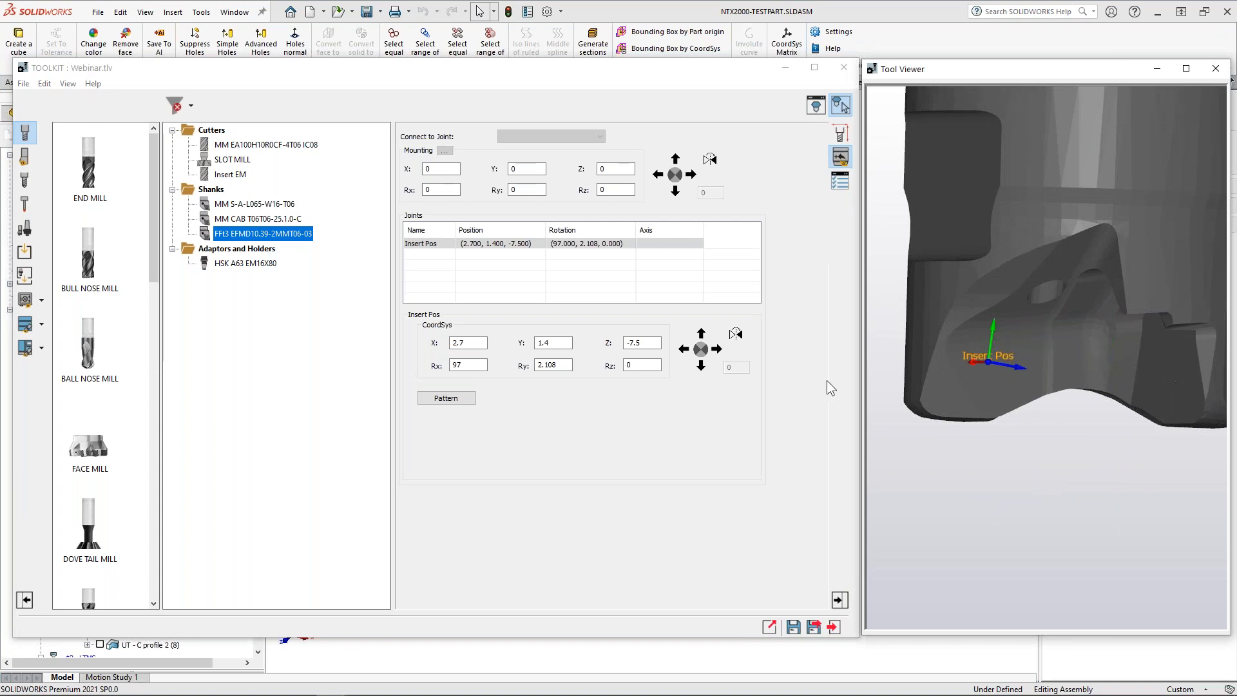
left_click(449, 400)
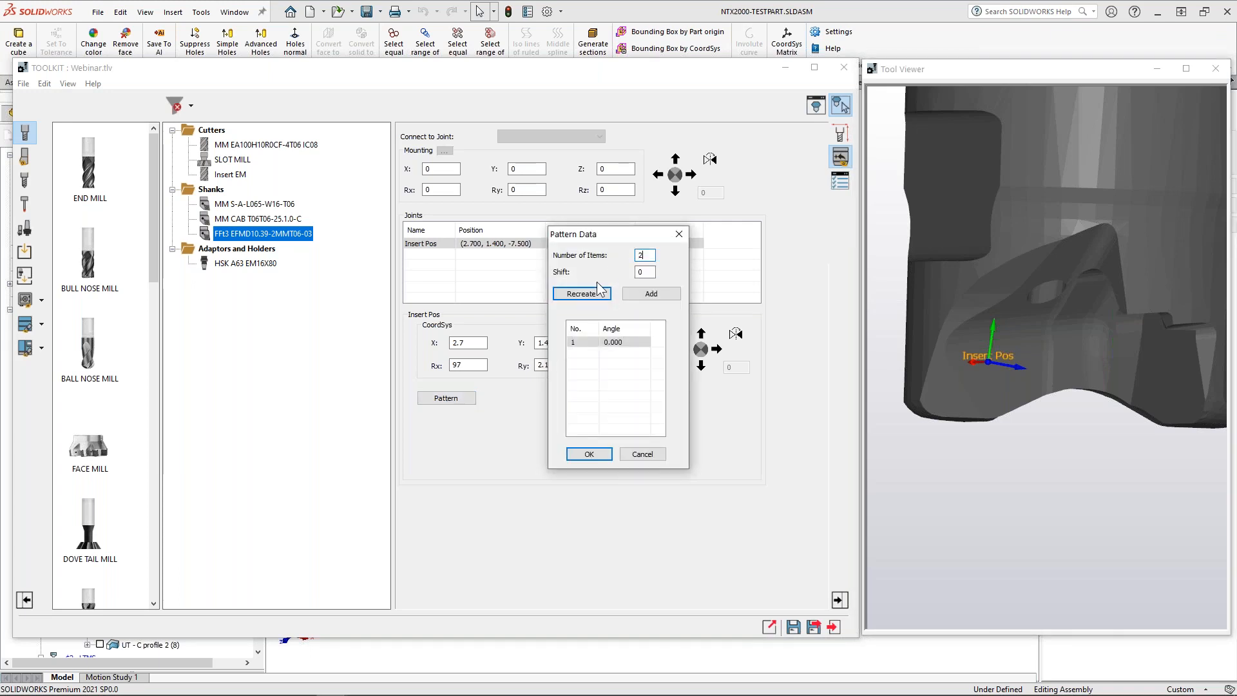
type("18")
left_click(637, 295)
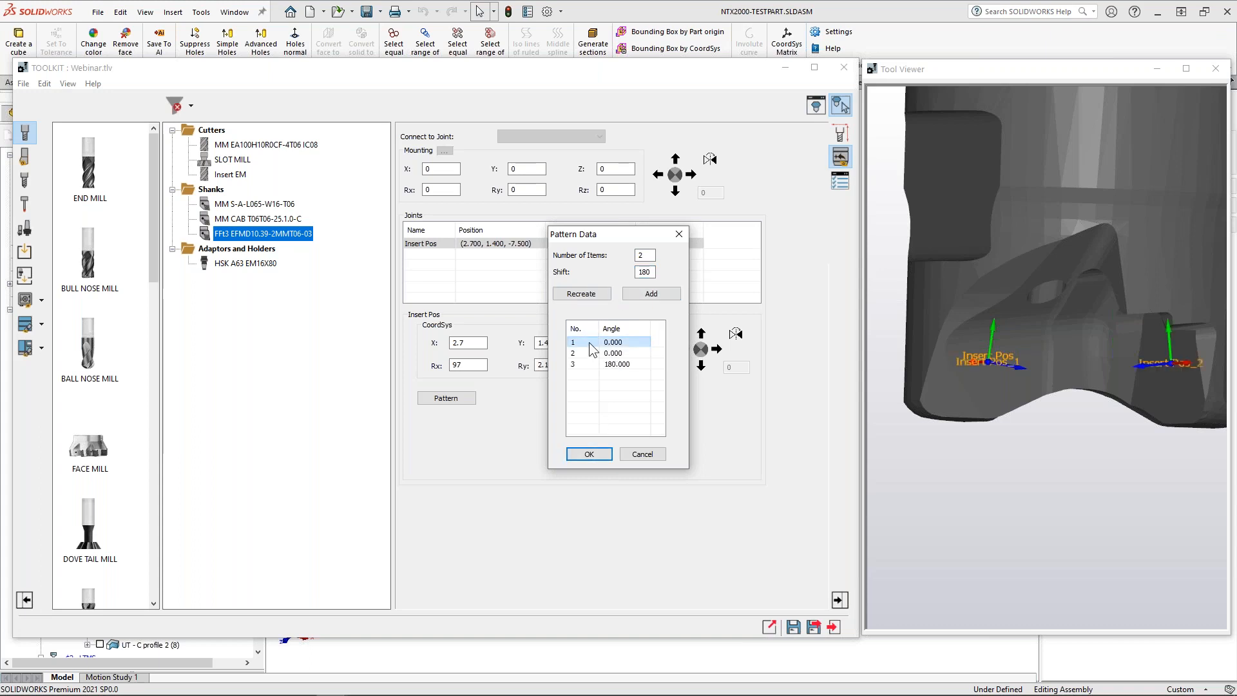
left_click(592, 342)
left_click(595, 354)
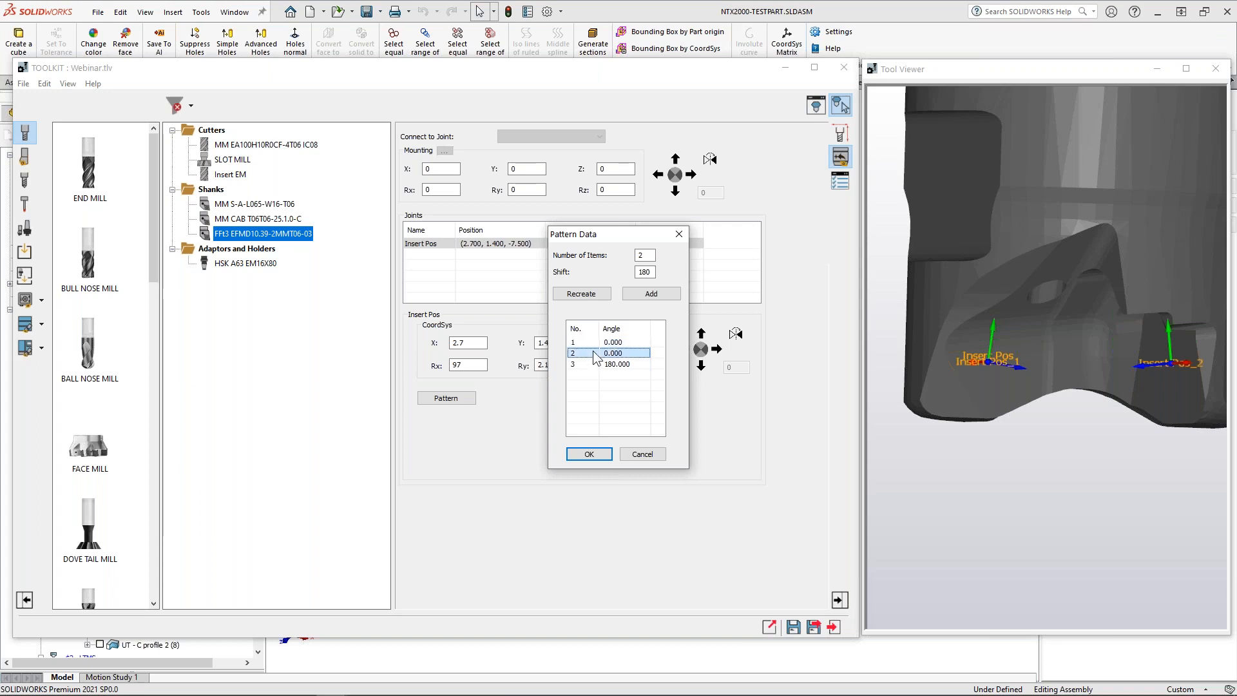
Step: Recreate the Insert Pos joint's pattern list to replace the duplicated entries, and accept the pattern data
left_click(587, 295)
left_click_drag(644, 255, 628, 254)
type("0")
left_click(581, 293)
left_click(588, 455)
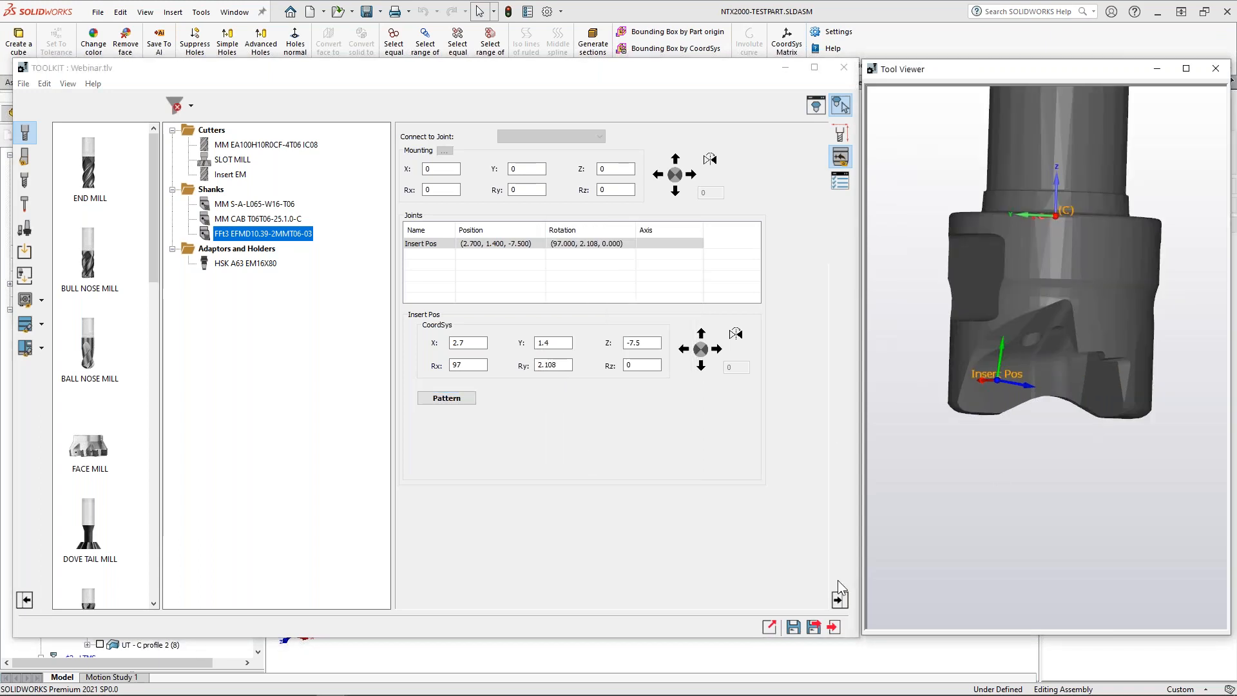
Step: Save and close the components library, and reopen the Webinar.tls tool assemblies from the Metric folder
left_click(813, 627)
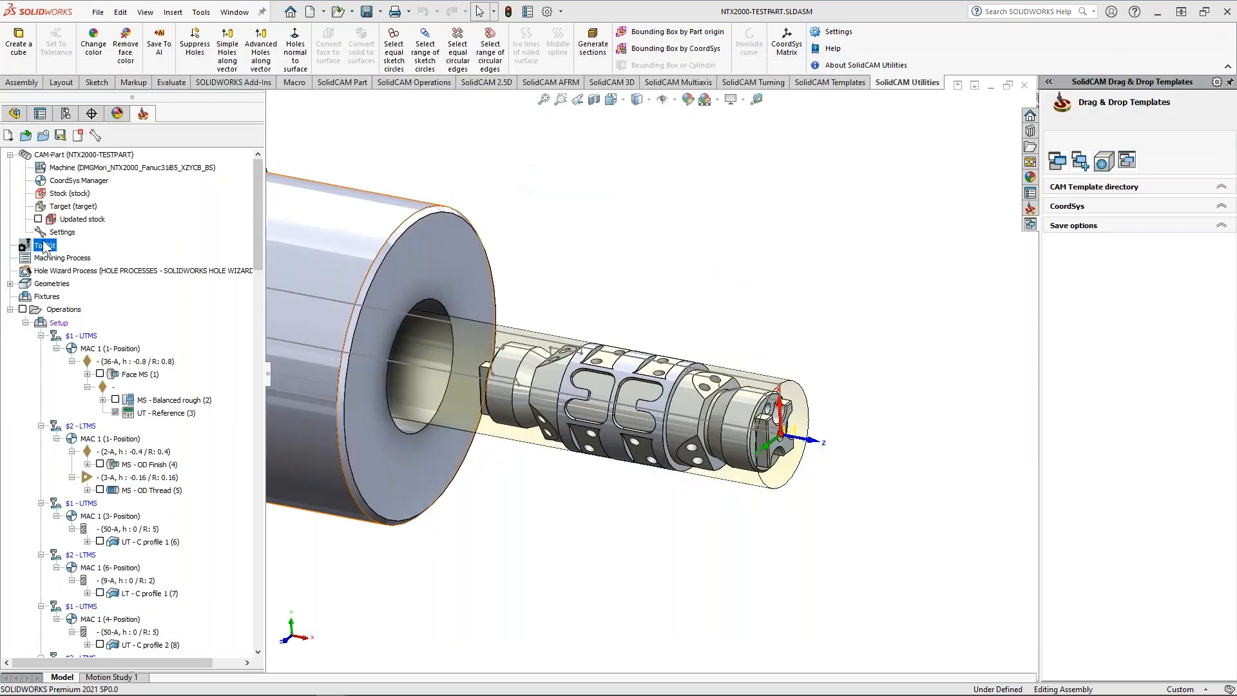
right_click(44, 248)
mouse_move(97, 257)
left_click(233, 275)
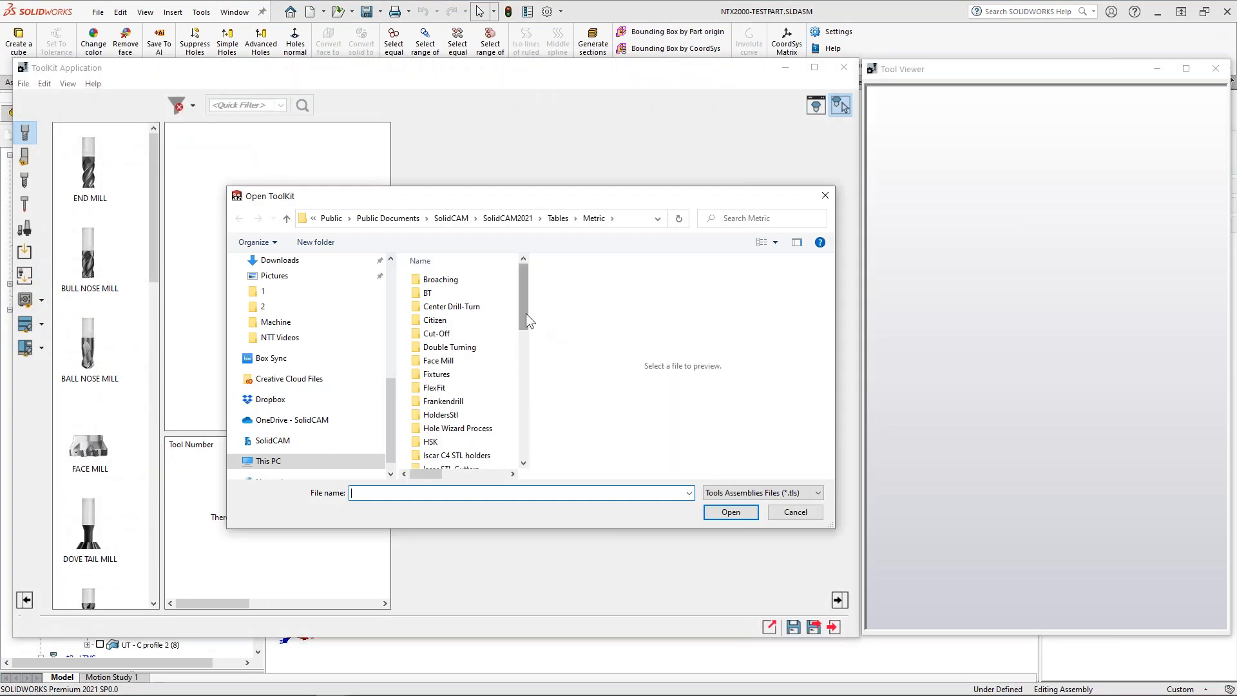
left_click_drag(525, 313, 478, 451)
left_click(443, 461)
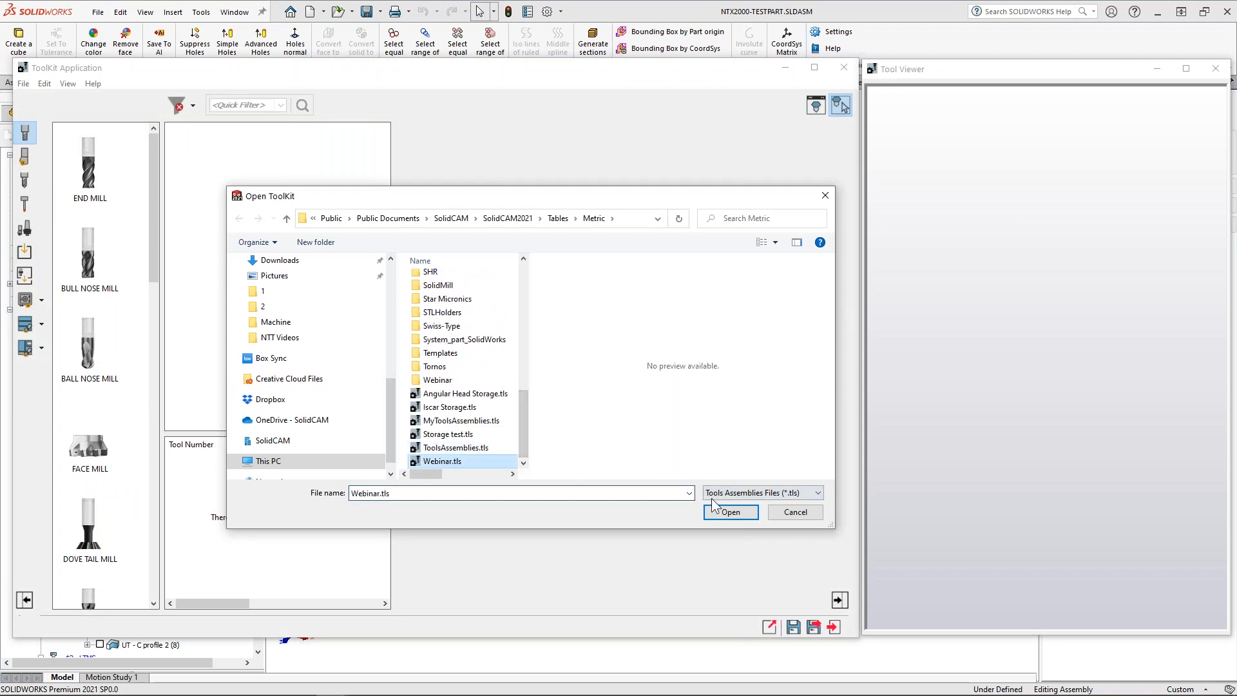
left_click(730, 511)
Step: Update the FFt3 EFMD10.39-2MMT06-03 component in the END MILL D5.153 assembly from the linked library
left_click(261, 203)
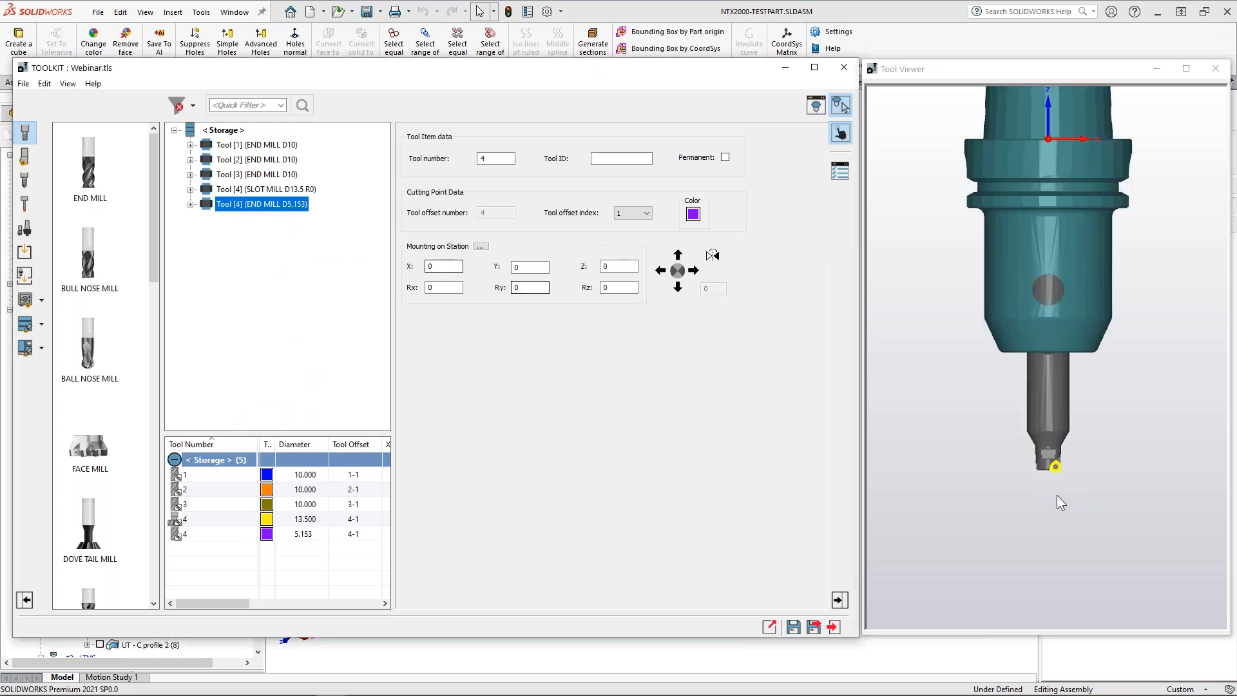
left_click(190, 203)
left_click(270, 234)
double_click(271, 234)
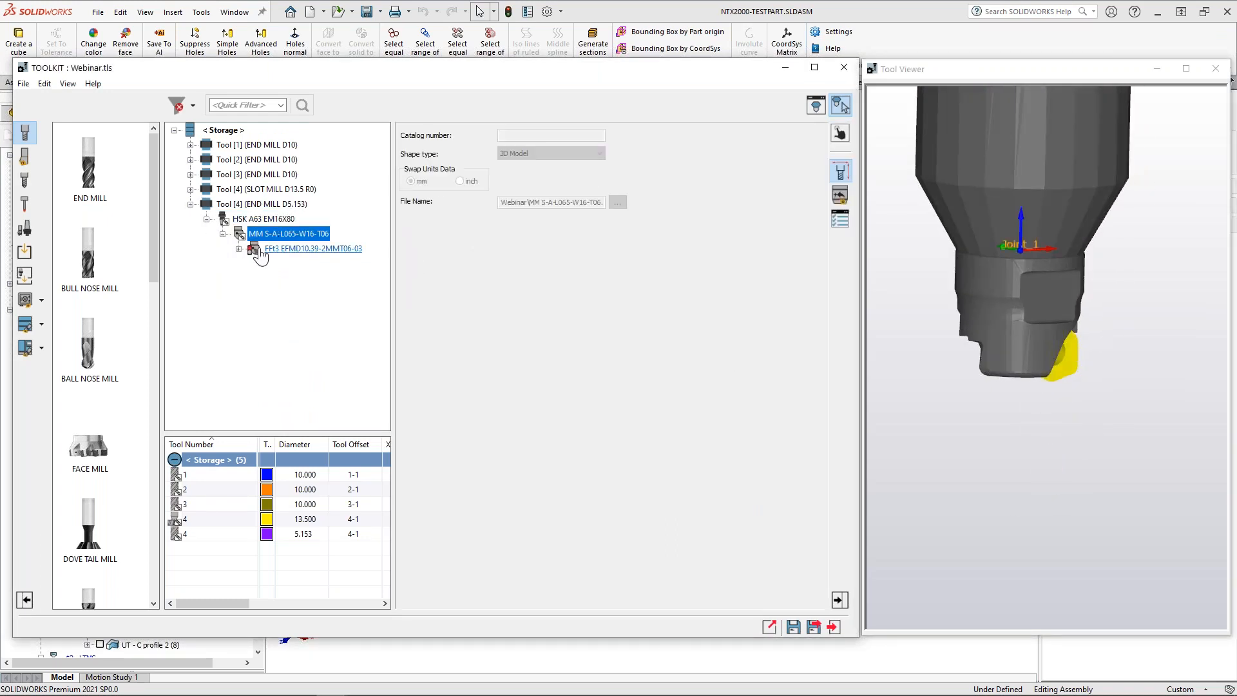
left_click(260, 250)
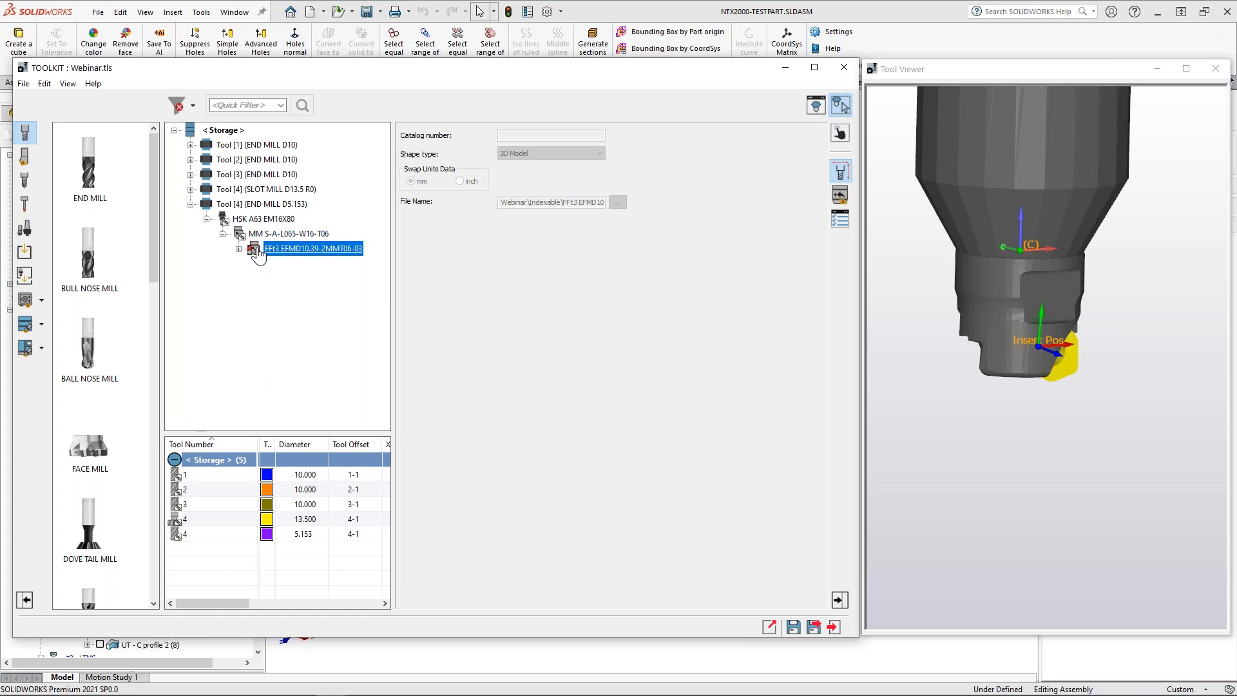
scroll(966, 353, "up", 4)
left_click(255, 250)
right_click(257, 253)
left_click(300, 456)
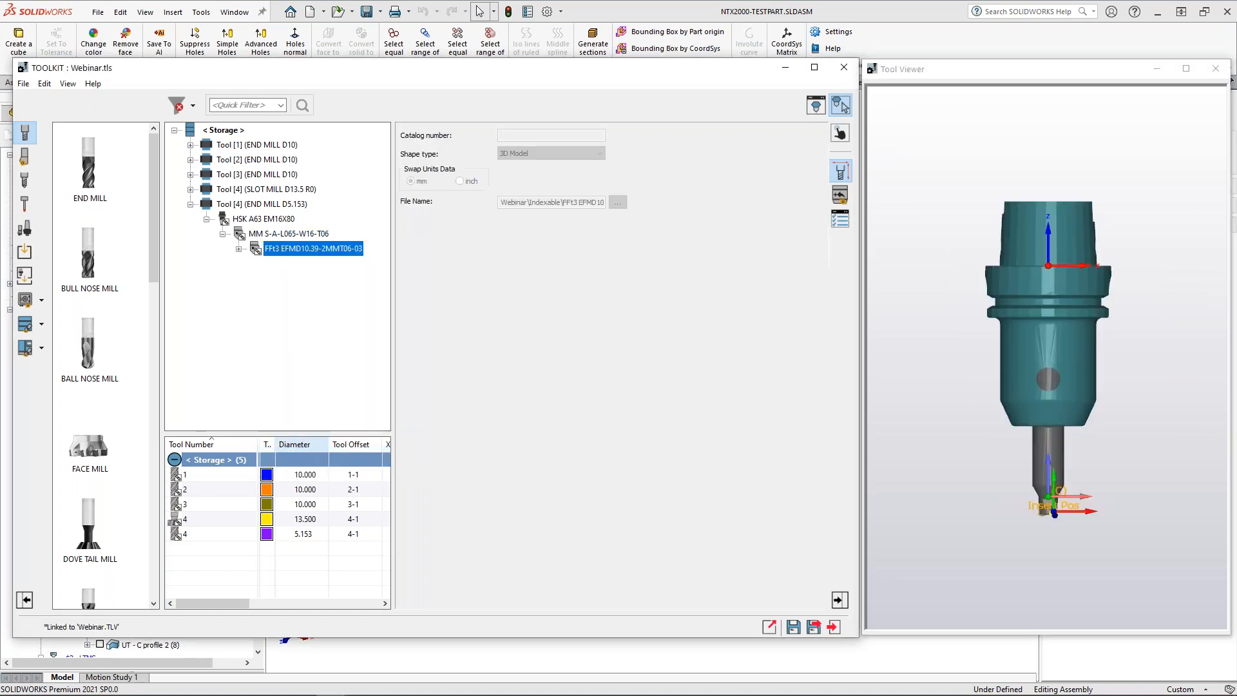
Step: Examine the patterned inserts on the updated shank together with the cutting point of the Insert EM cutter
scroll(1054, 493, "up", 6)
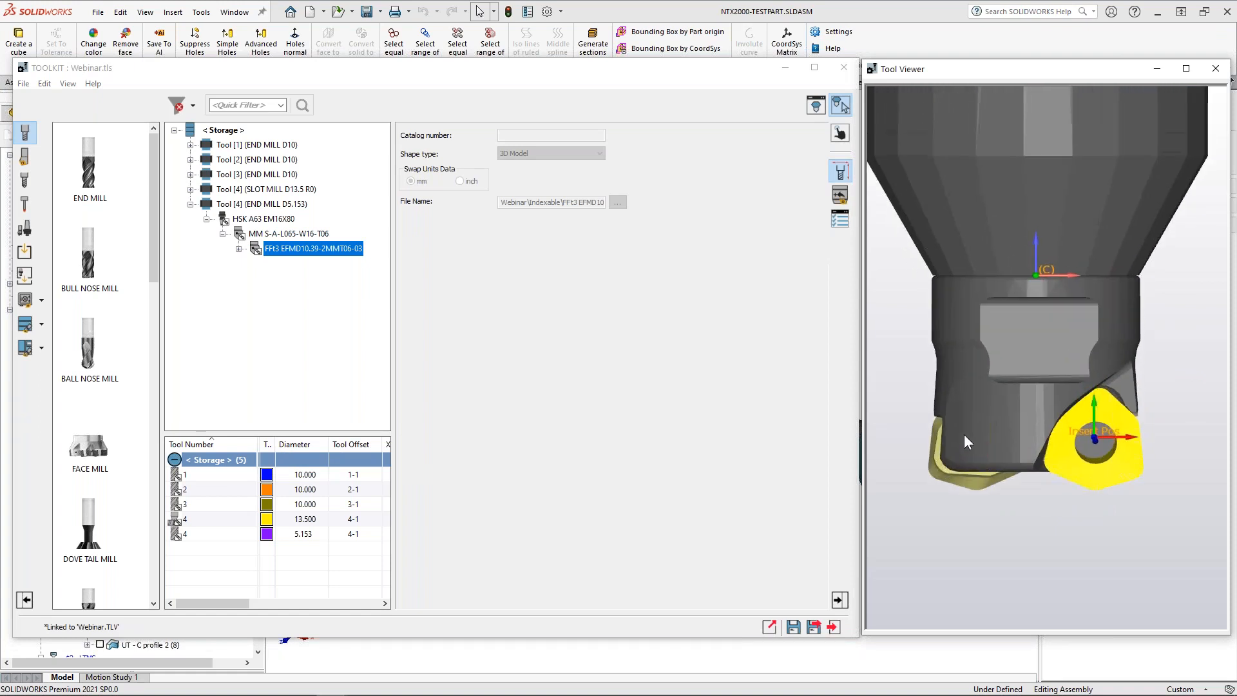
middle_click_drag(971, 430, 1056, 436)
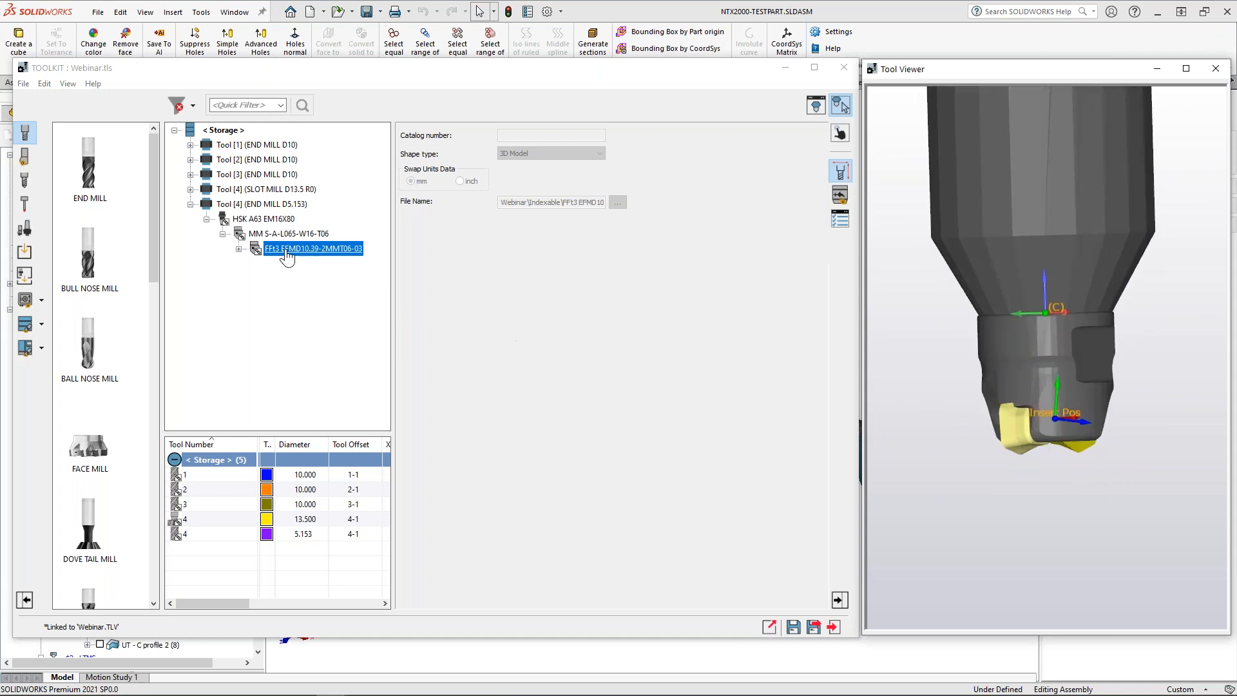
left_click(238, 248)
left_click(308, 284)
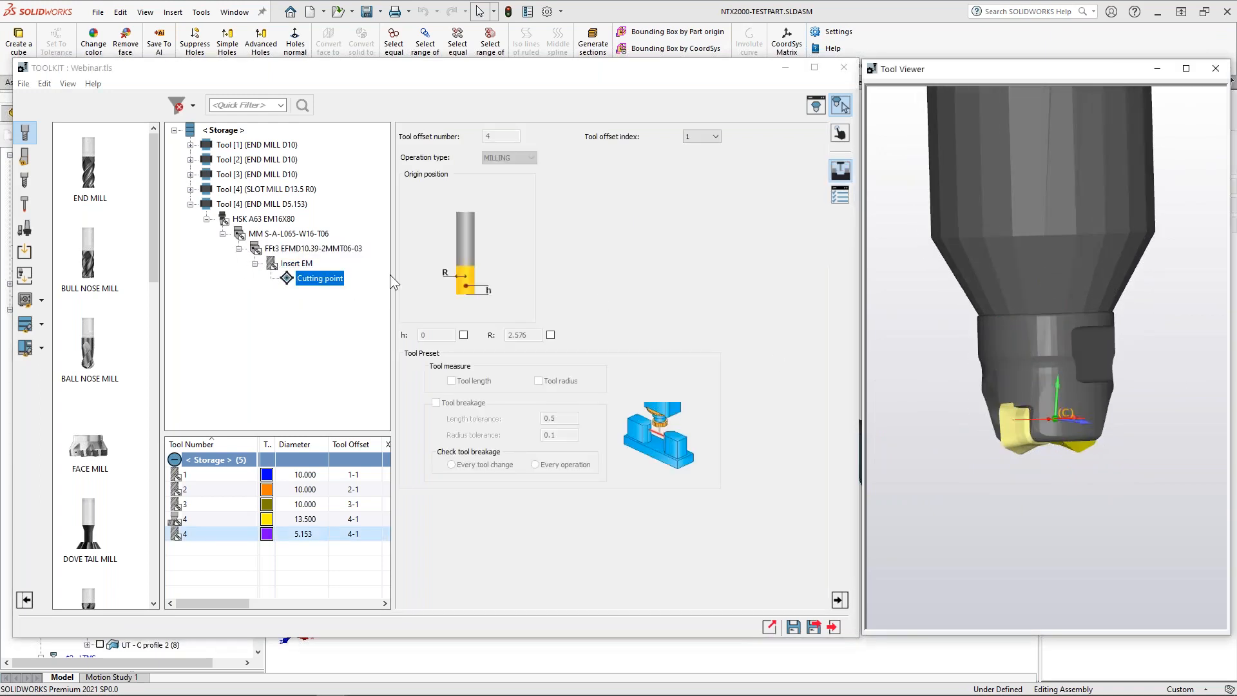
middle_click_drag(1128, 404, 1113, 368)
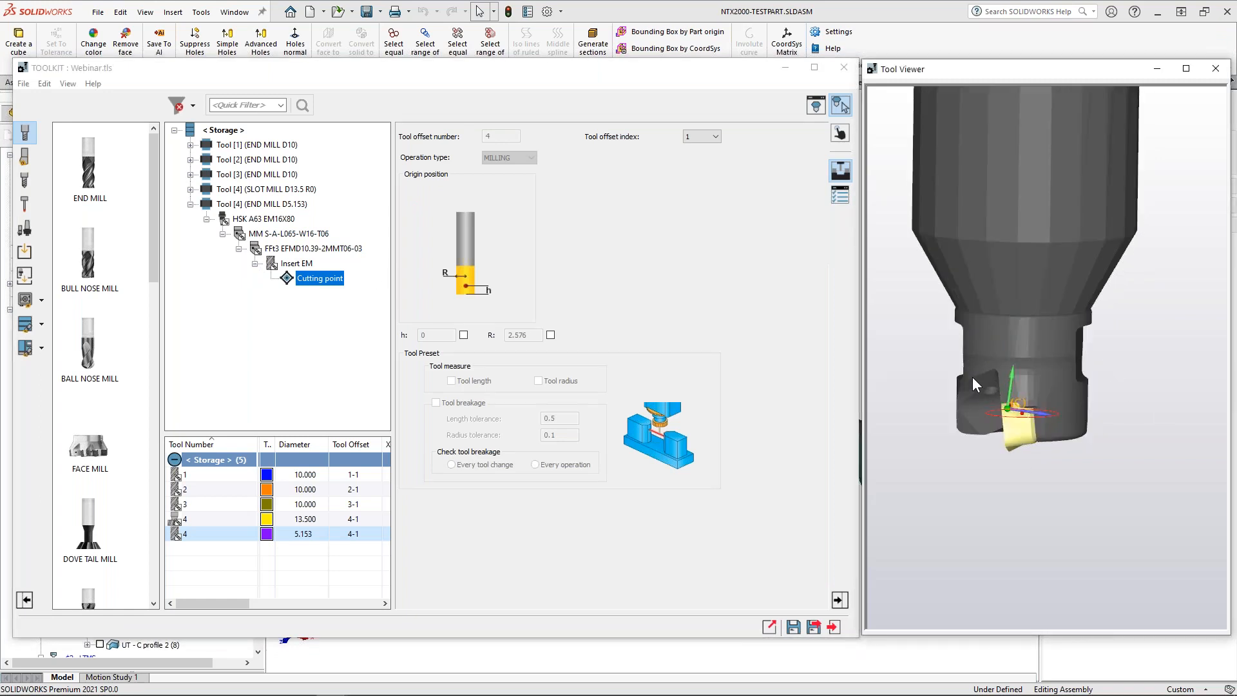
scroll(1034, 403, "down", 2)
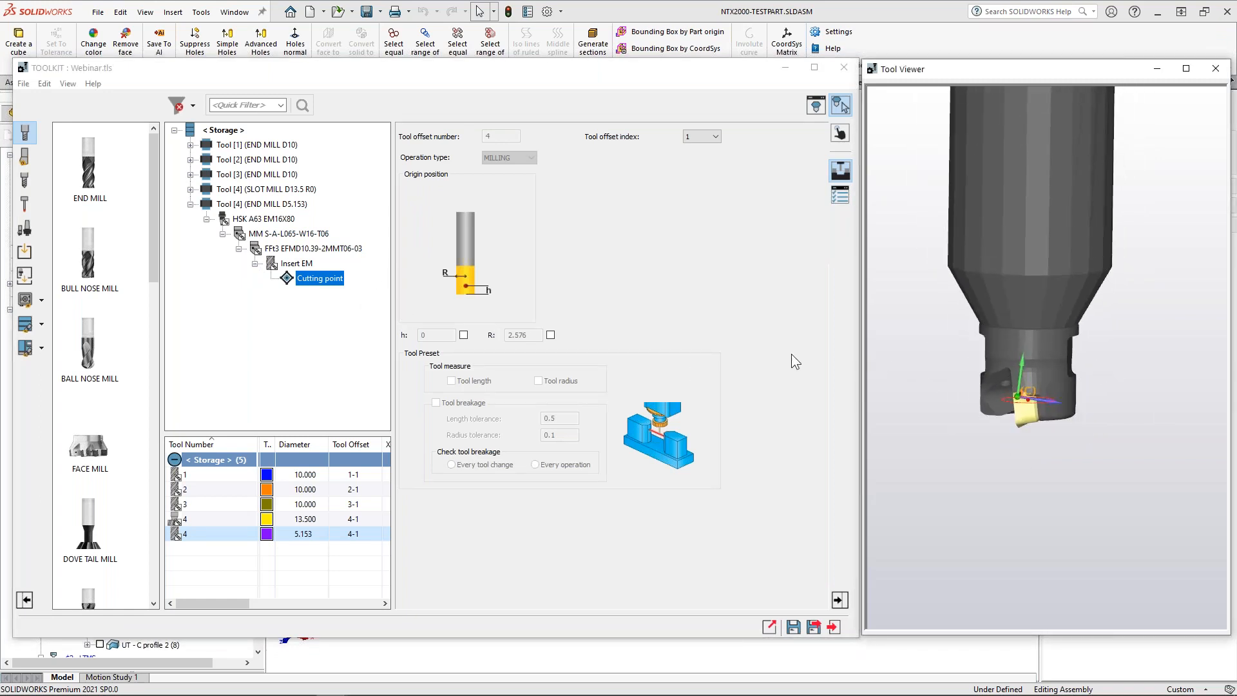
mouse_move(1032, 345)
middle_mouse_down()
mouse_move(1146, 342)
mouse_move(911, 374)
middle_mouse_up()
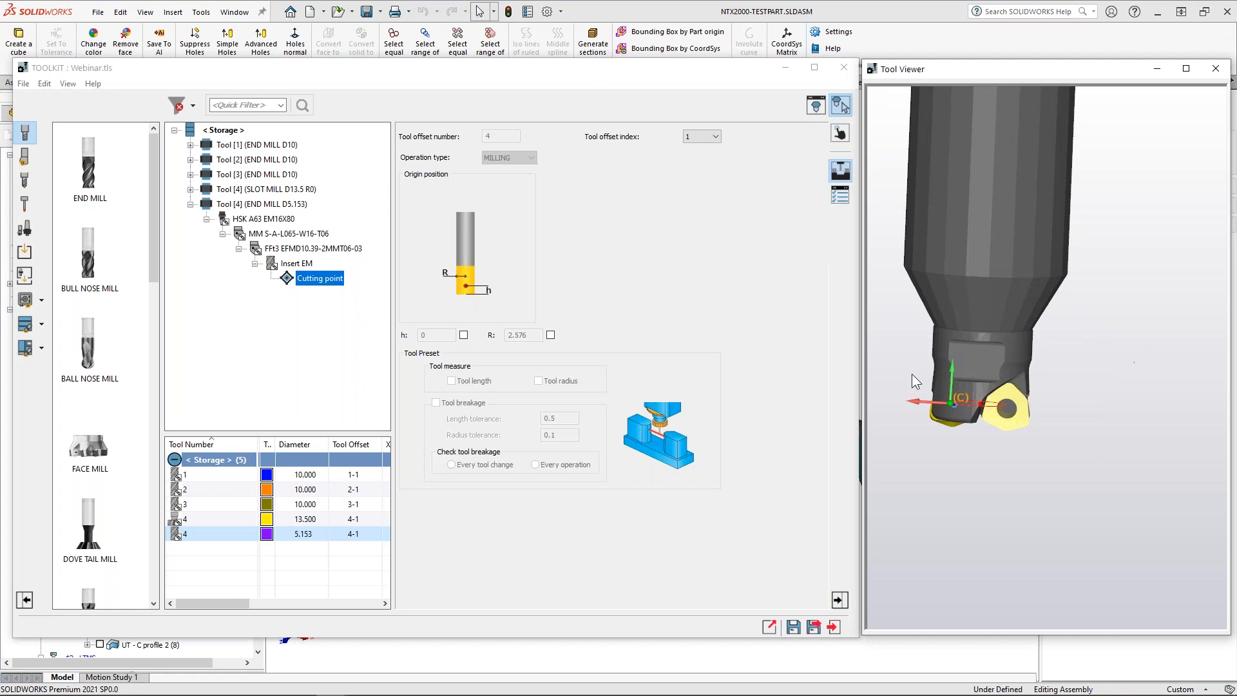
Step: Review the Insert EM cutter's tool parameters and break its link to the components library
left_click(302, 264)
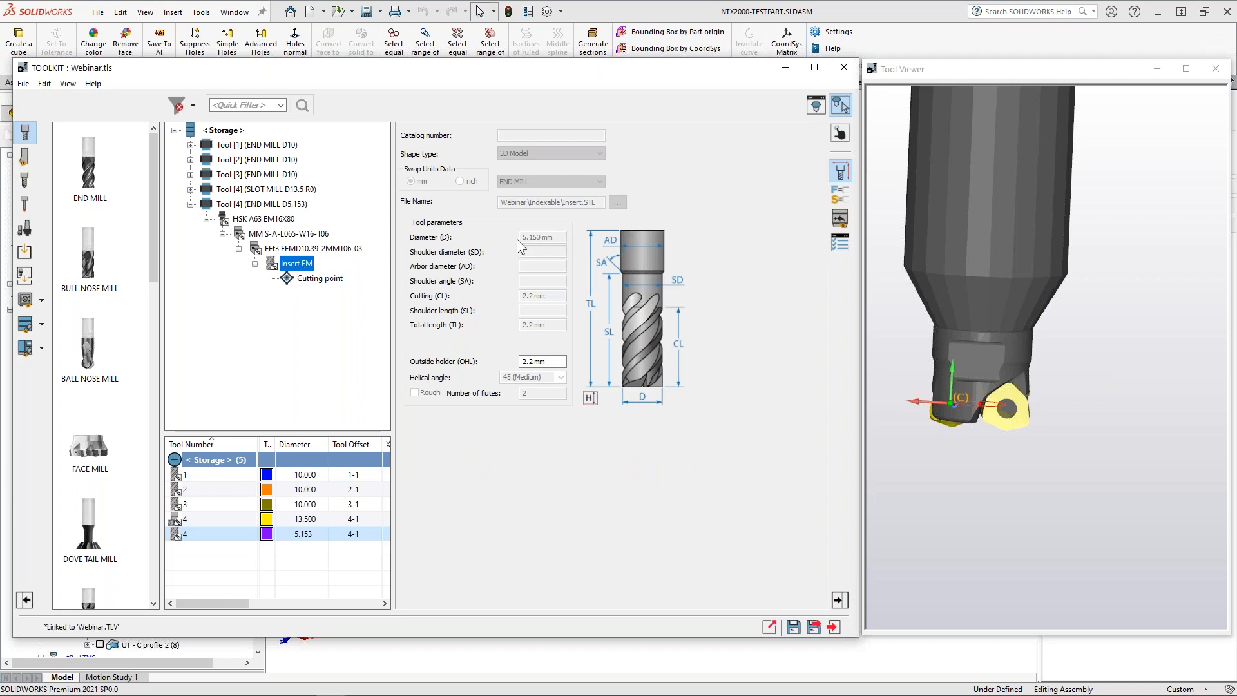
left_click(1009, 416)
scroll(993, 410, "up", 2)
scroll(1027, 416, "up", 1)
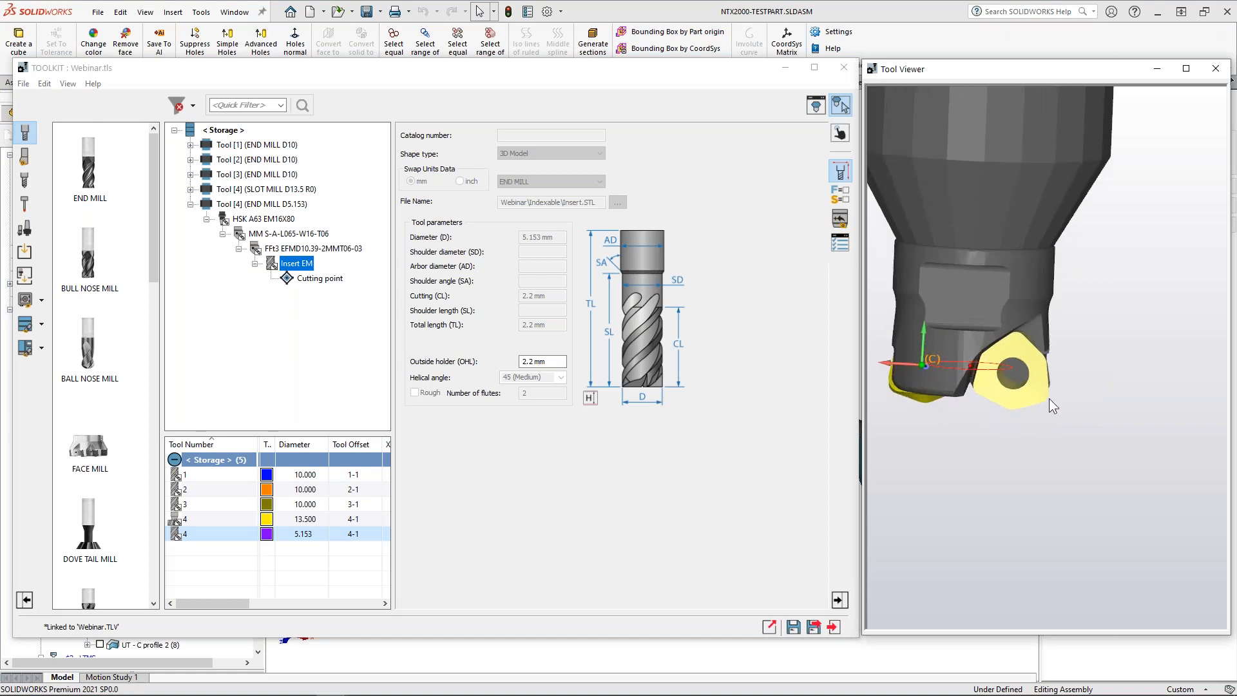
right_click(306, 270)
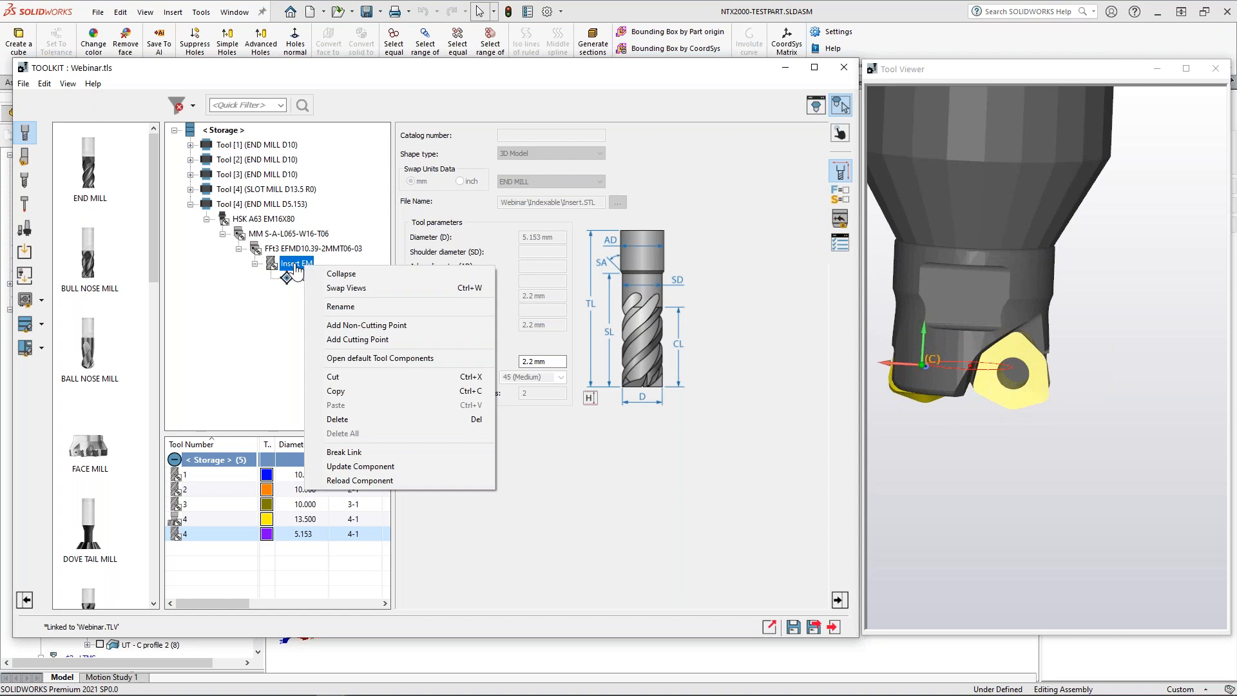
left_click(376, 456)
Step: Try 25.153 mm and 27.153 mm as the Insert EM cutter's diameter against the two inserts
left_click(555, 237)
type("25.153")
key("Return")
scroll(1037, 428, "up", 6)
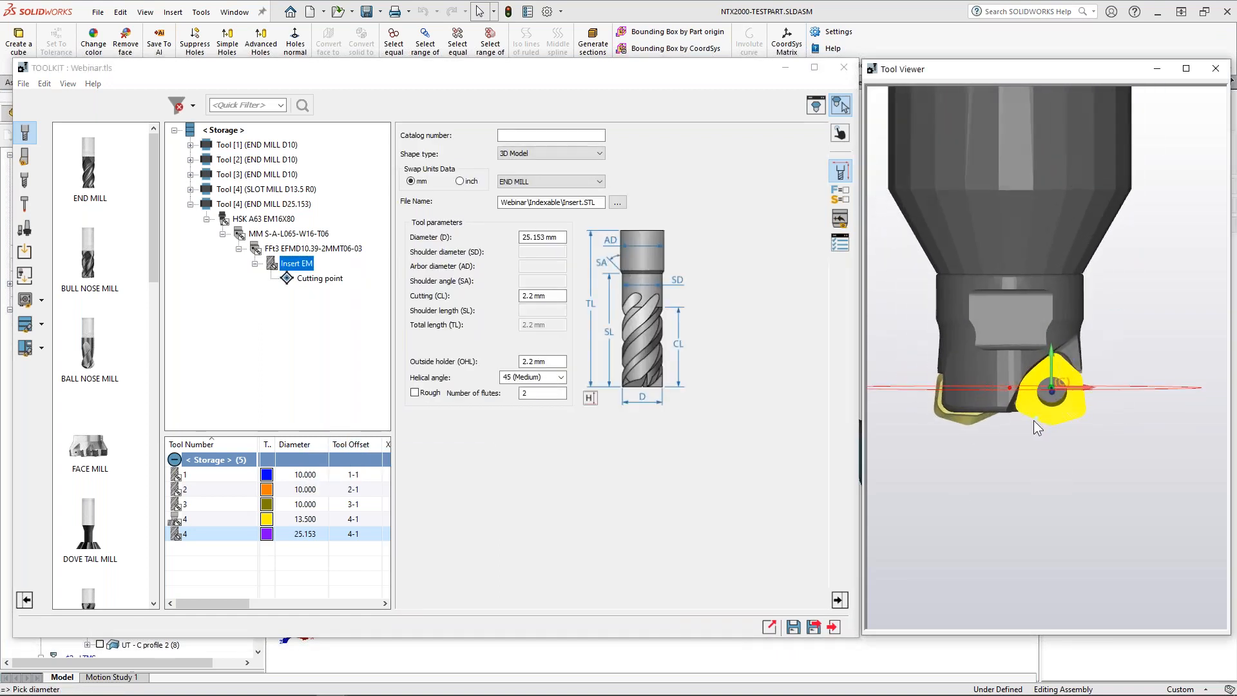
left_click(556, 237)
type("27.153")
key("Return")
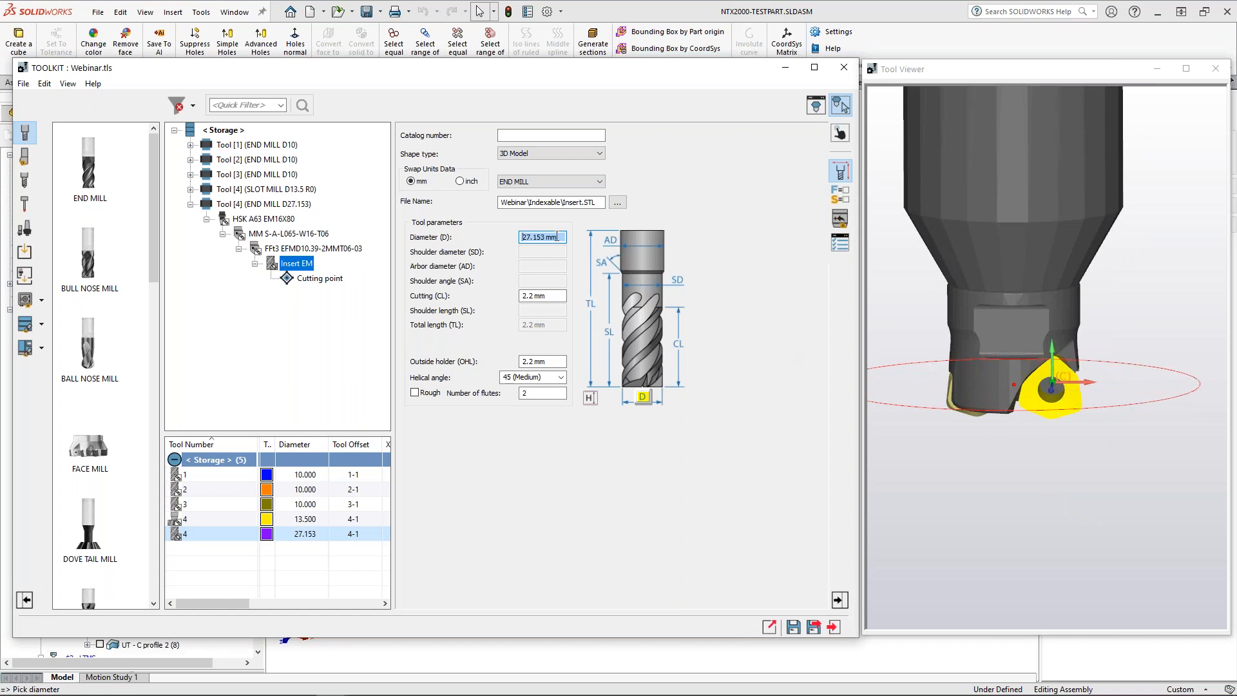
Step: Set the Insert EM cutter's diameter to 10.153 mm and compare the diameter circle with the inserts
key("Delete")
key("Return")
left_click(506, 382)
type("10.153")
key("Return")
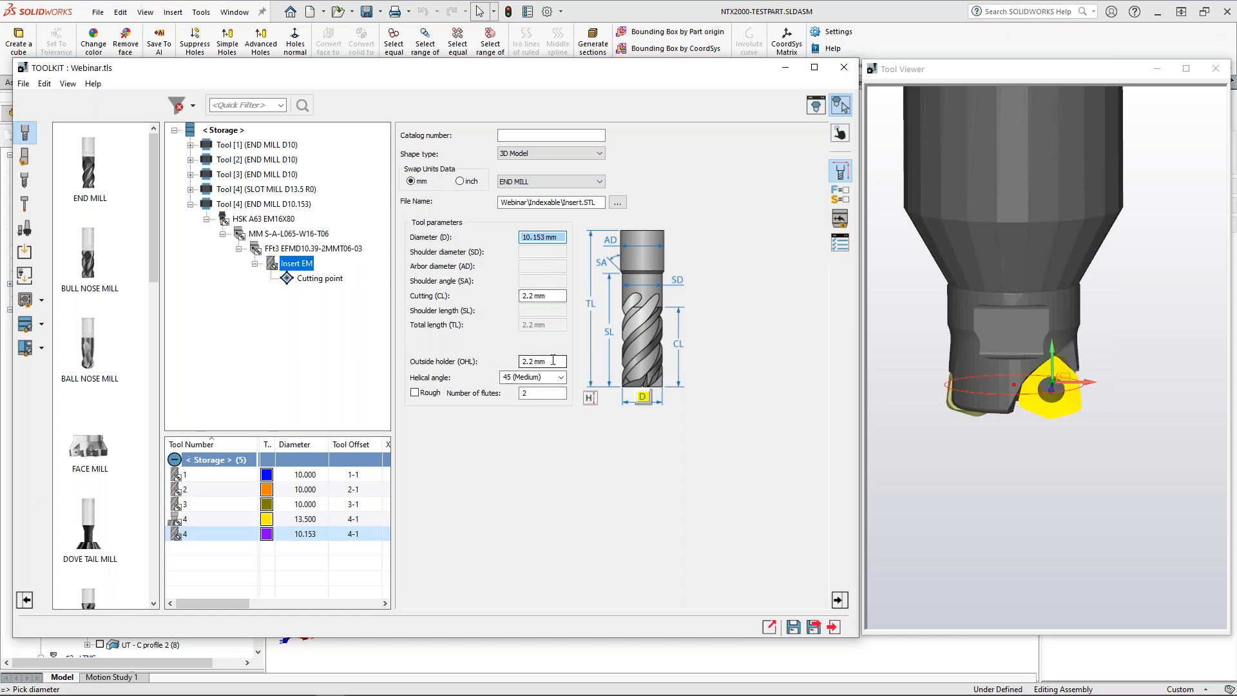
middle_click_drag(928, 390, 928, 378)
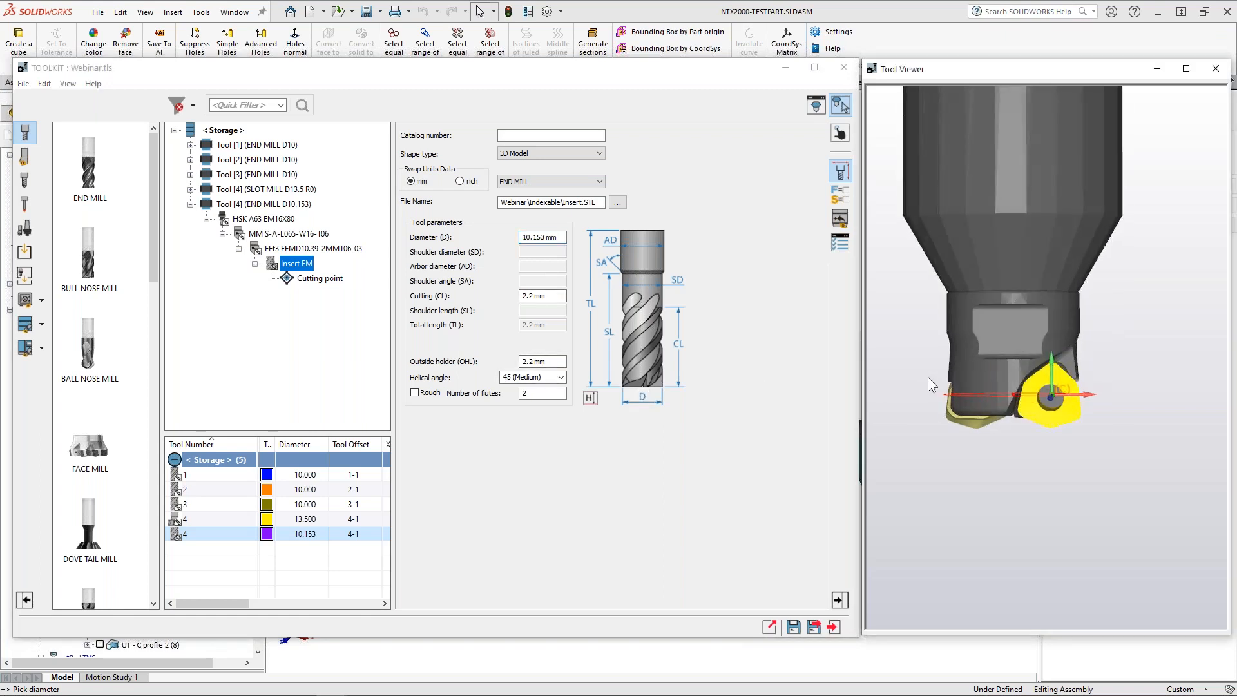
left_click(813, 627)
Step: Check the cutting point and set the Insert EM cutter's outside holder length to 1.2 mm
left_click(310, 279)
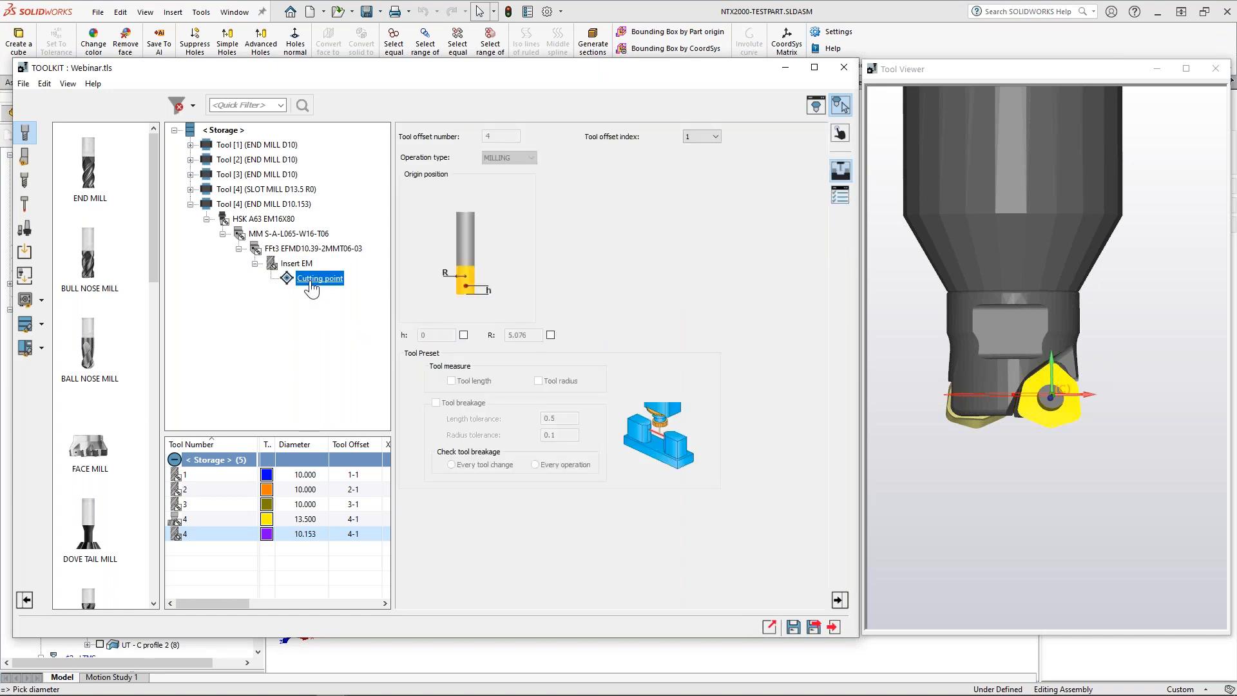
left_click(301, 264)
left_click(557, 237)
left_click(554, 362)
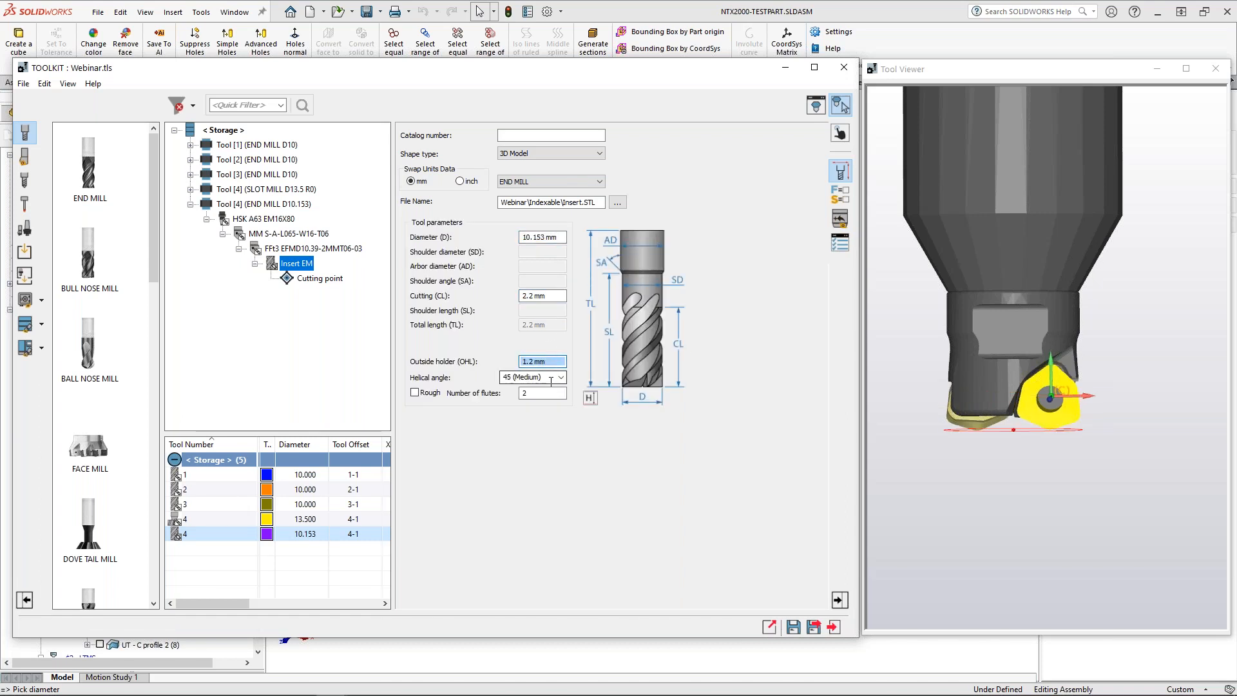
Step: Set the Insert EM cutter's diameter to 10 mm and save and close the Webinar tool library
left_click(560, 236)
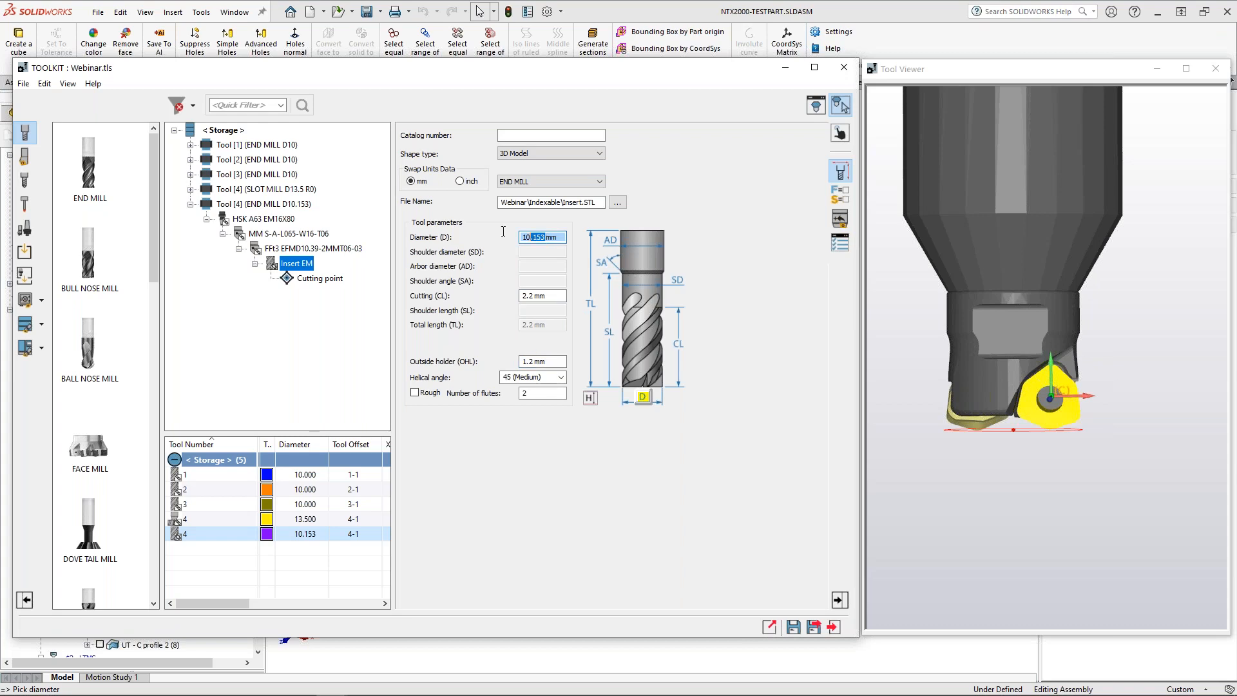
left_click(554, 296)
left_click(907, 513)
left_click(809, 629)
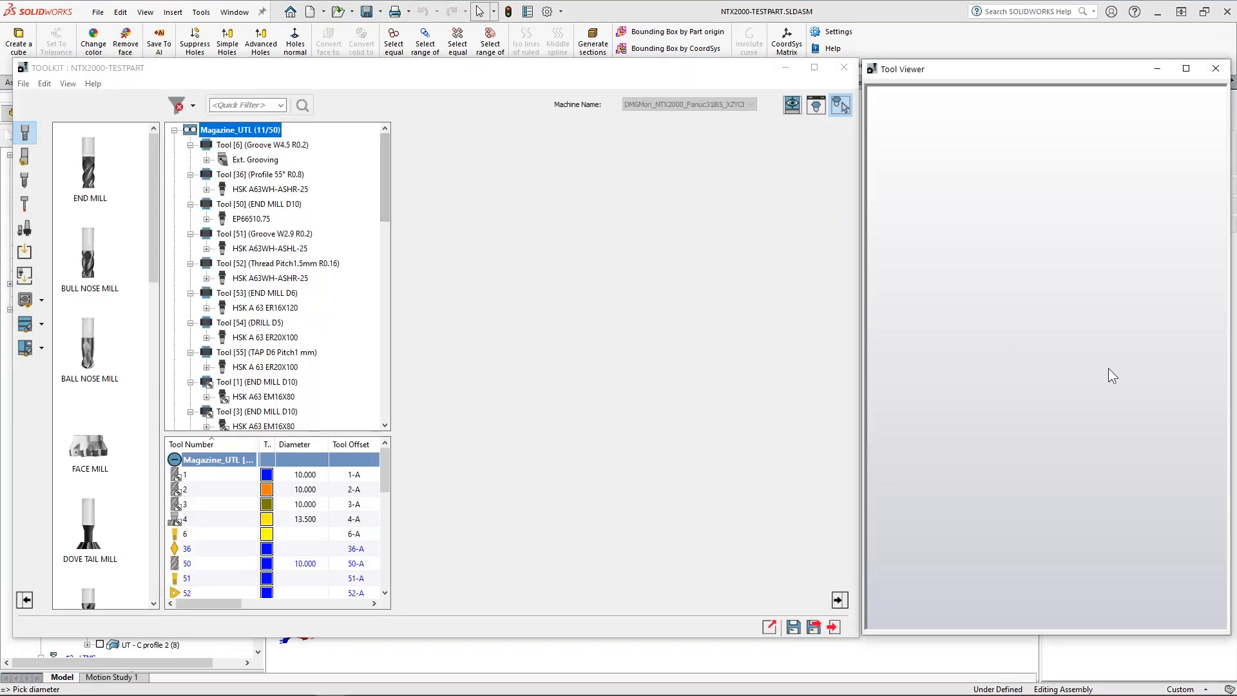
Step: Import the D10 end mill with the Insert EM cutter from the Webinar.tls storage and mount it to Magazine_UTL
scroll(270, 290, "down", 1)
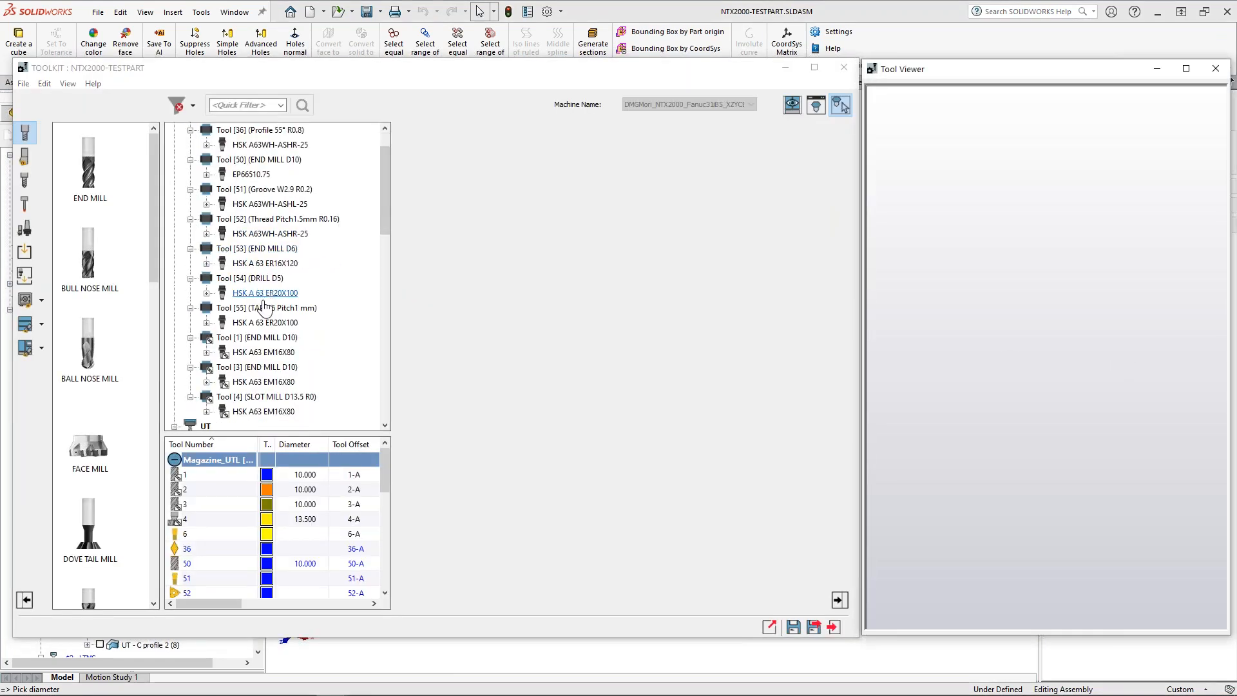
left_click(25, 324)
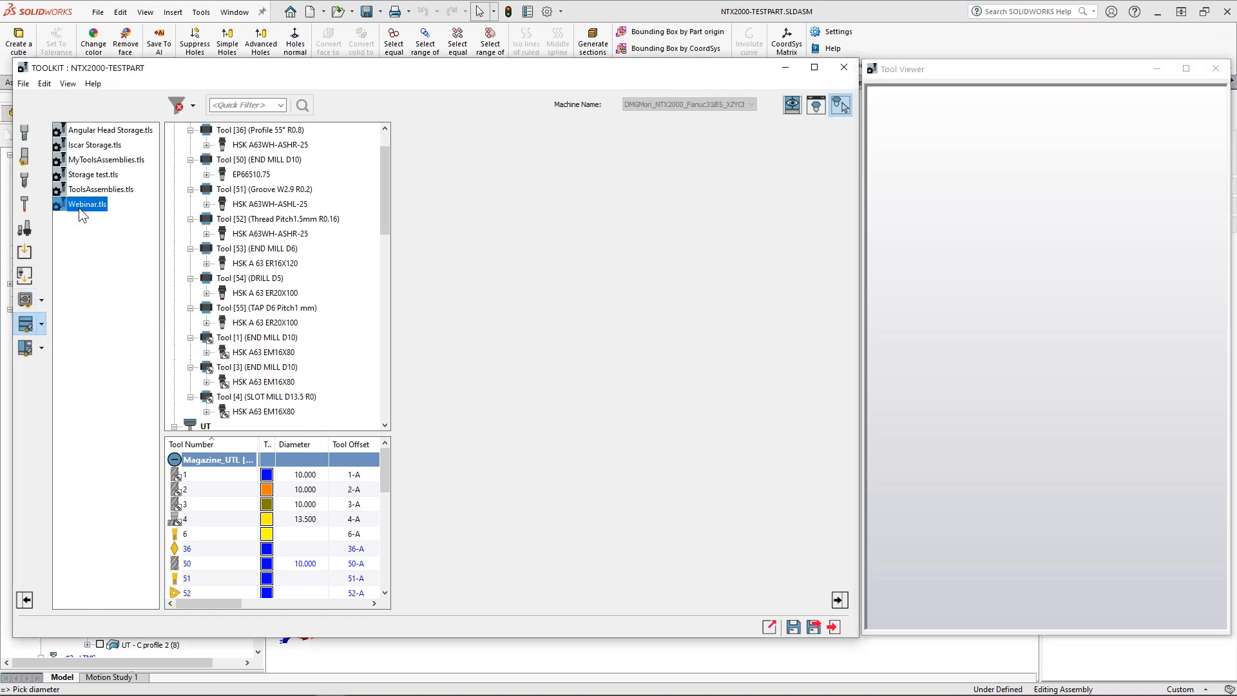
double_click(79, 204)
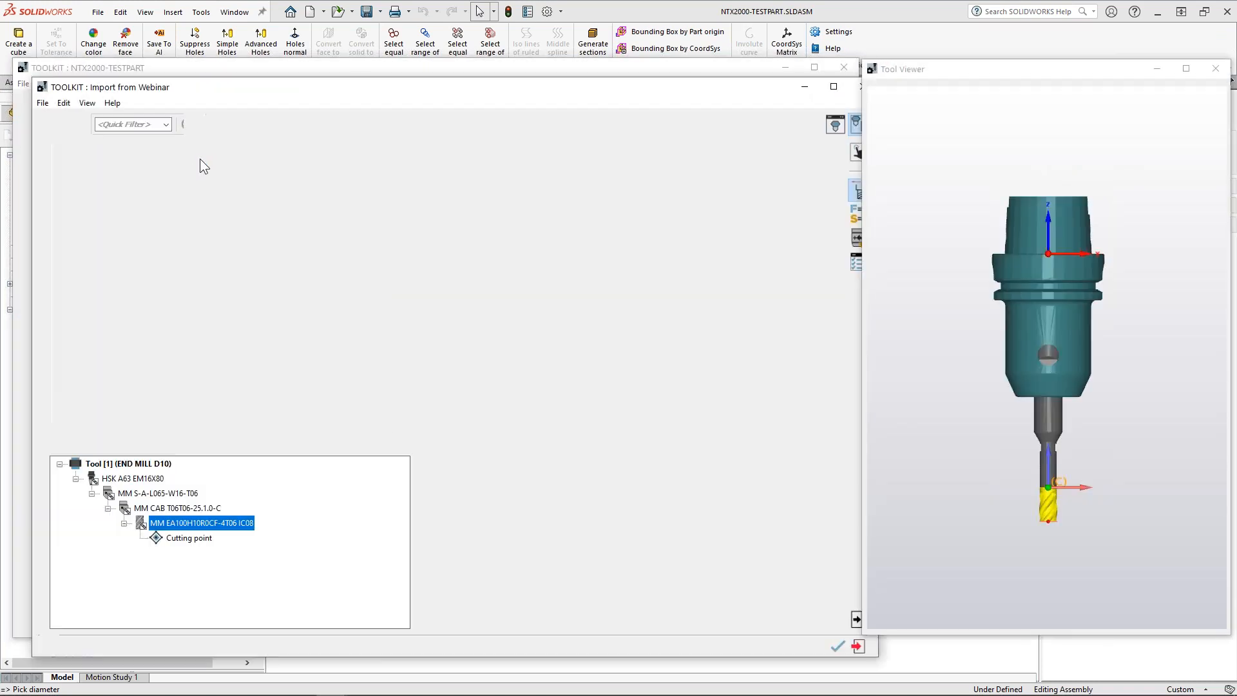
left_click(75, 237)
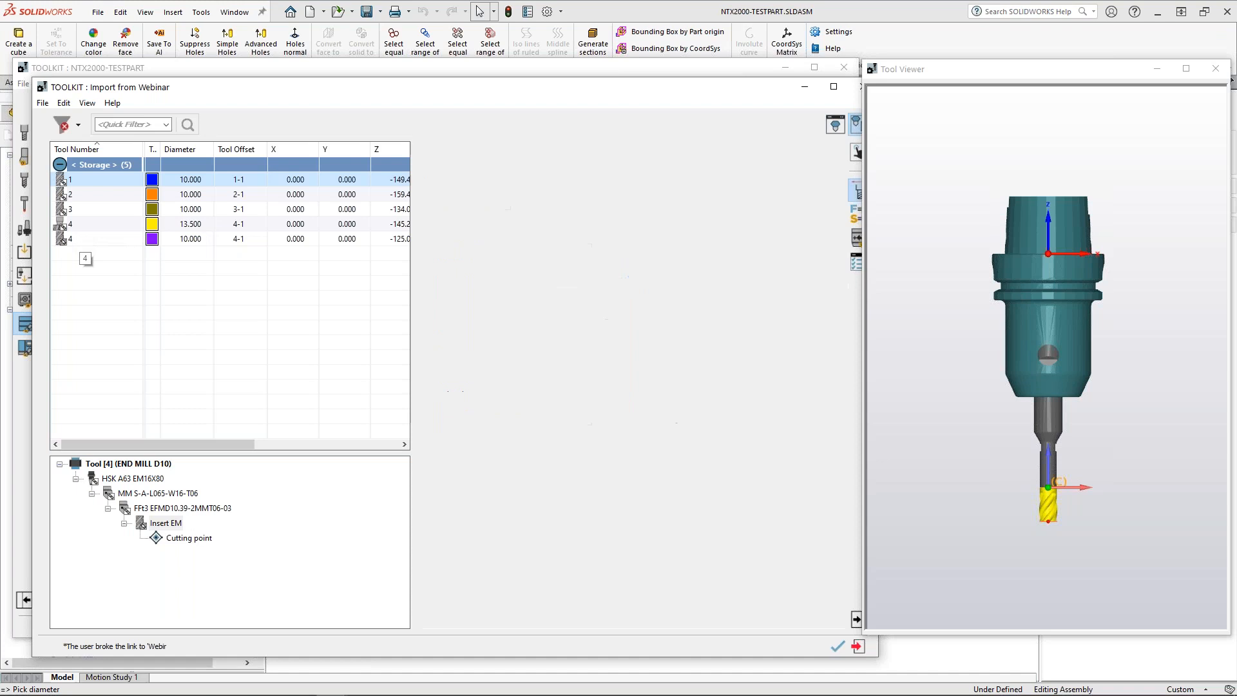
right_click(72, 237)
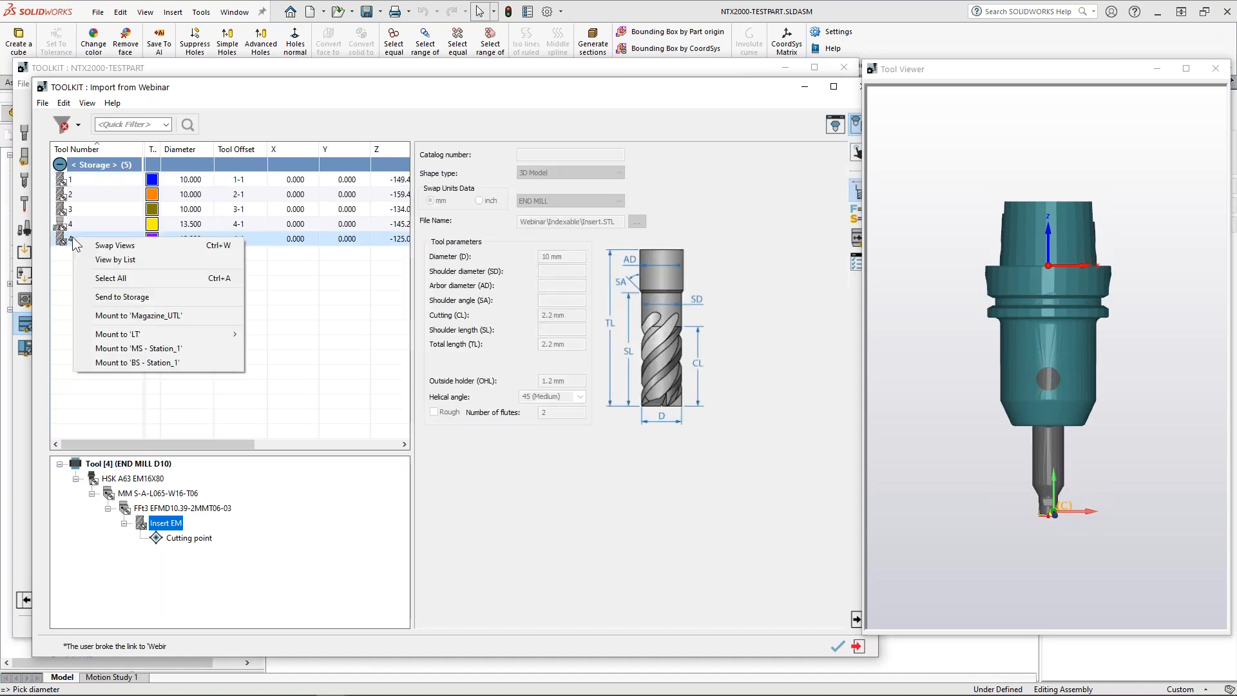
left_click(161, 317)
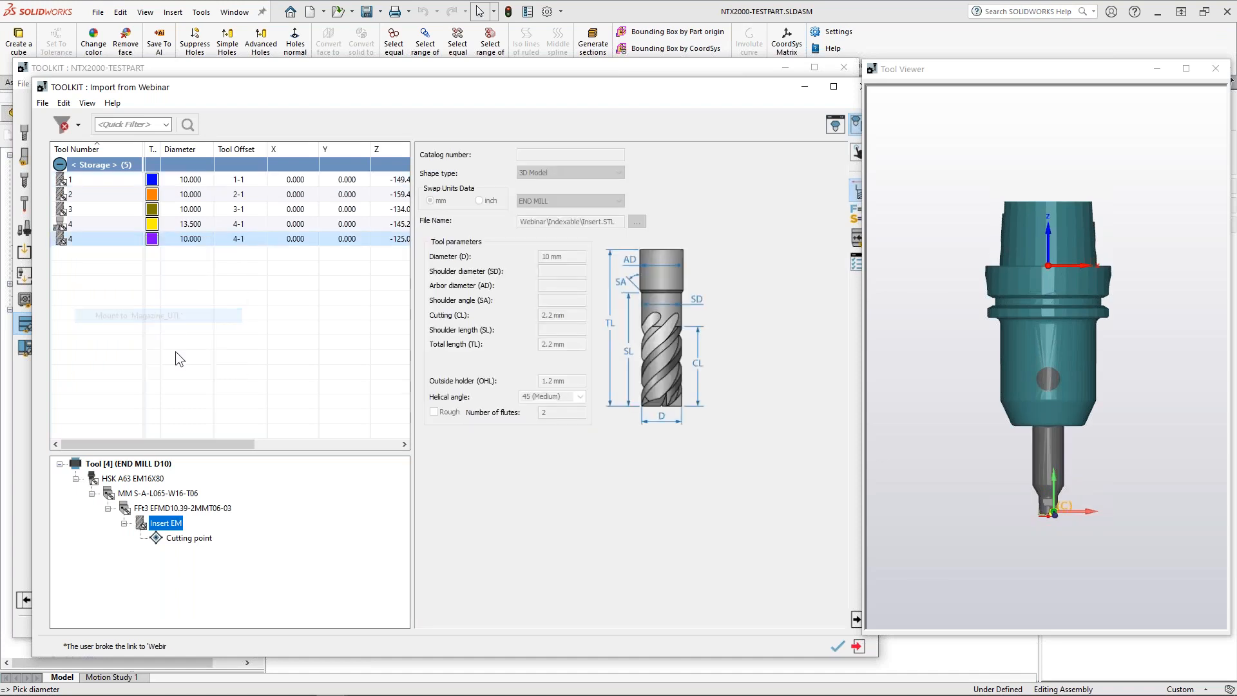
left_click(838, 647)
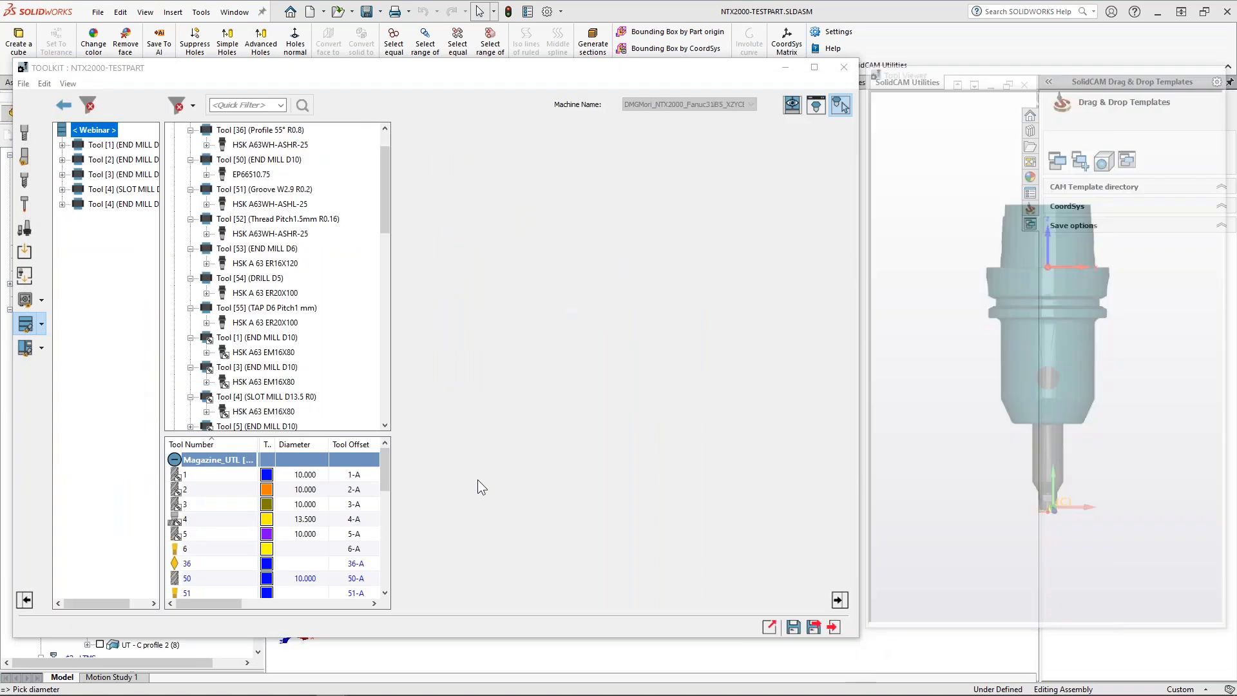
Step: Mount tool 5, the imported D10 end mill, from Magazine_UTL onto UT Station_1
left_click_drag(382, 225, 380, 250)
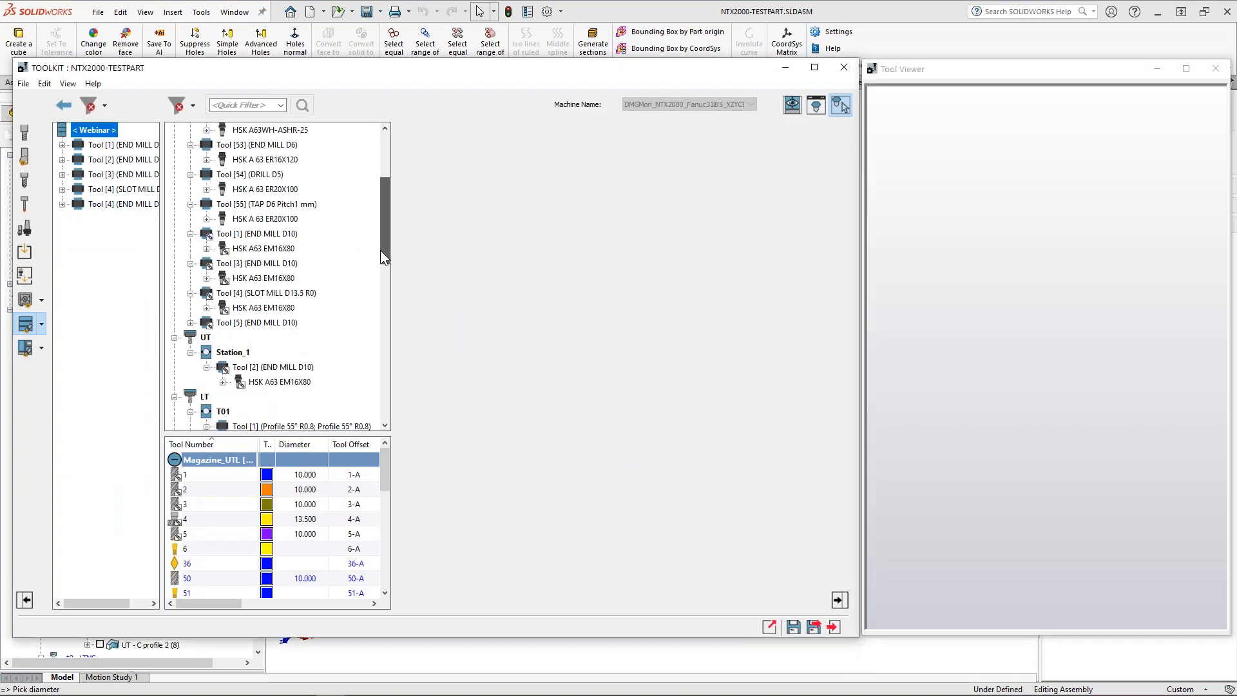
left_click(256, 324)
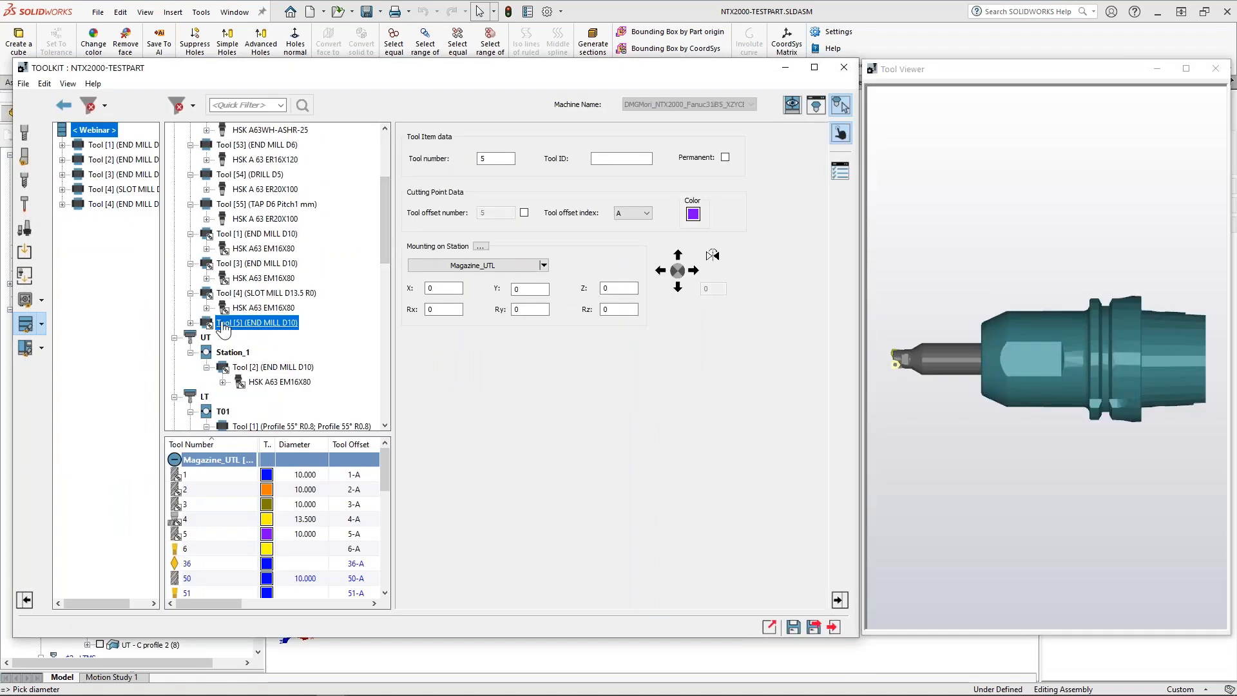
left_click(191, 323)
left_click(207, 337)
right_click(234, 322)
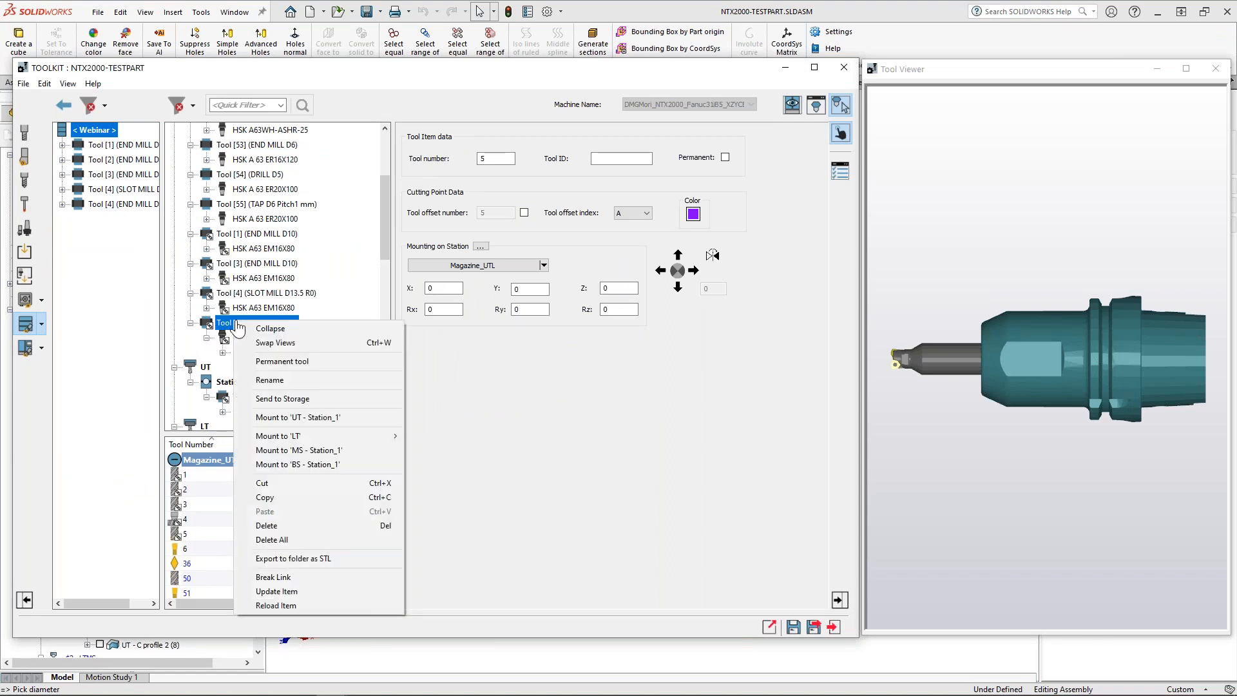
left_click(319, 418)
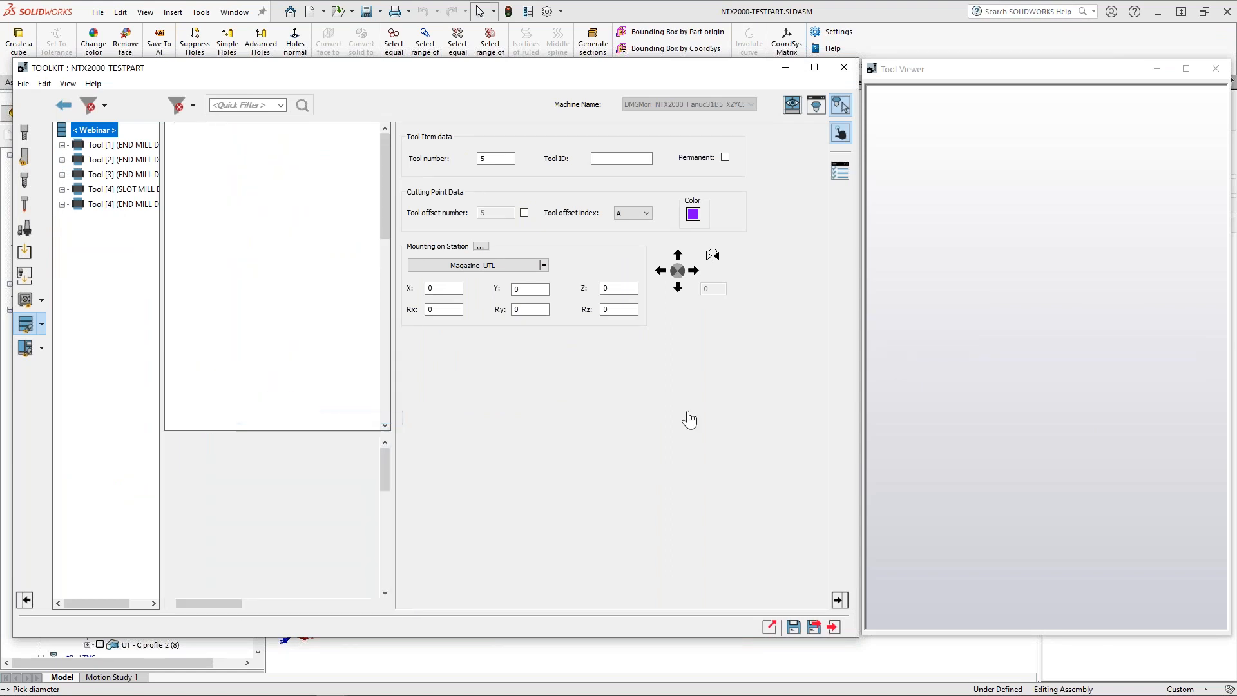
Step: Inspect tool 5 with its two inserts on the milling spindle in an enlarged machine preview, closing the preview when finished
left_click(792, 105)
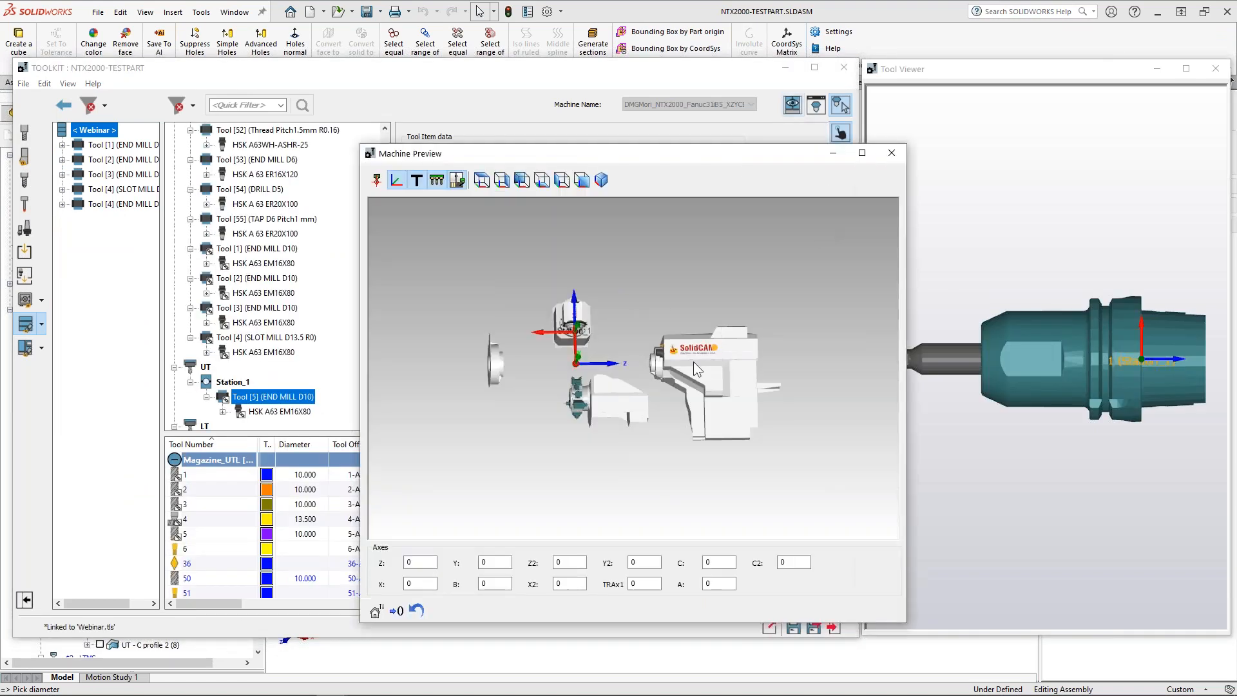
left_click_drag(656, 152, 1236, 219)
scroll(848, 313, "down", 6)
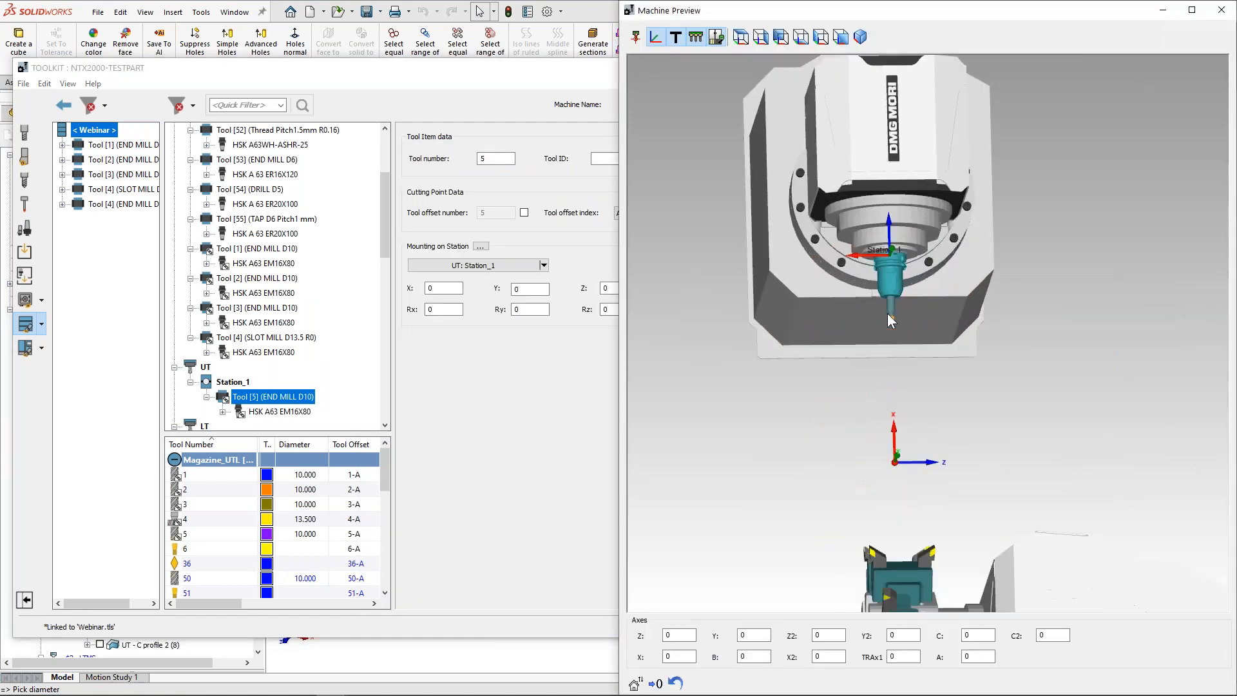
scroll(912, 301, "down", 3)
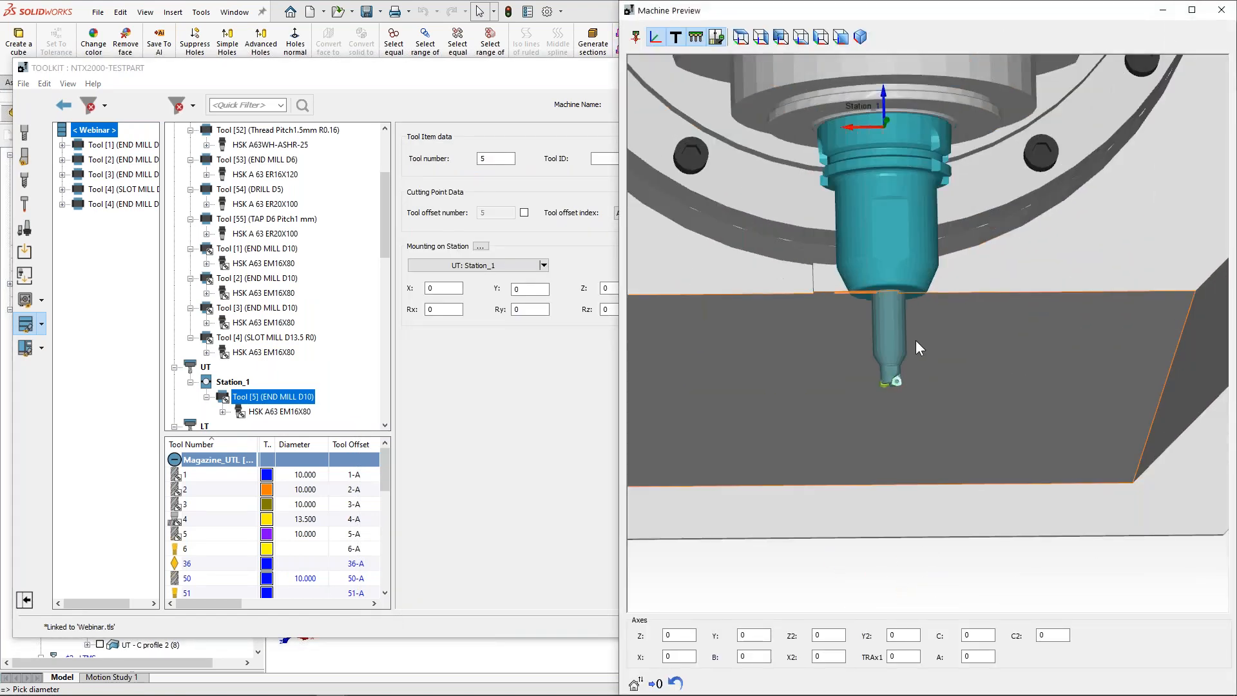
scroll(902, 328, "down", 5)
scroll(894, 319, "down", 3)
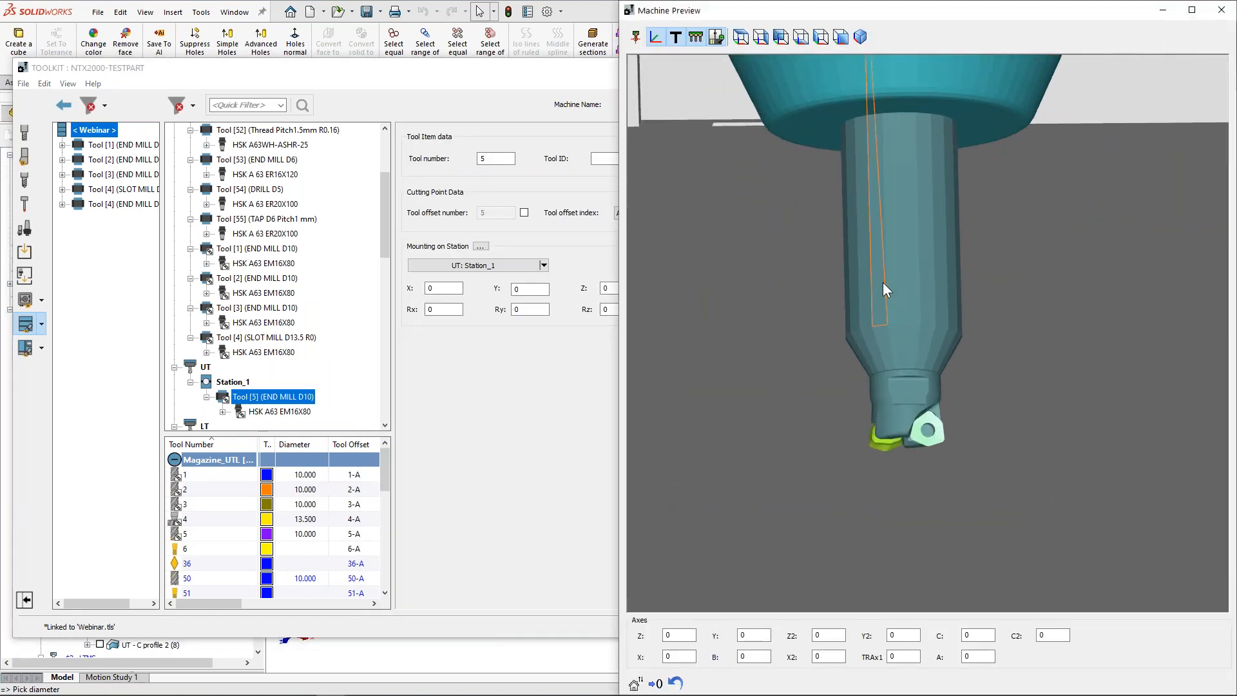
scroll(882, 282, "down", 3)
left_click(1221, 10)
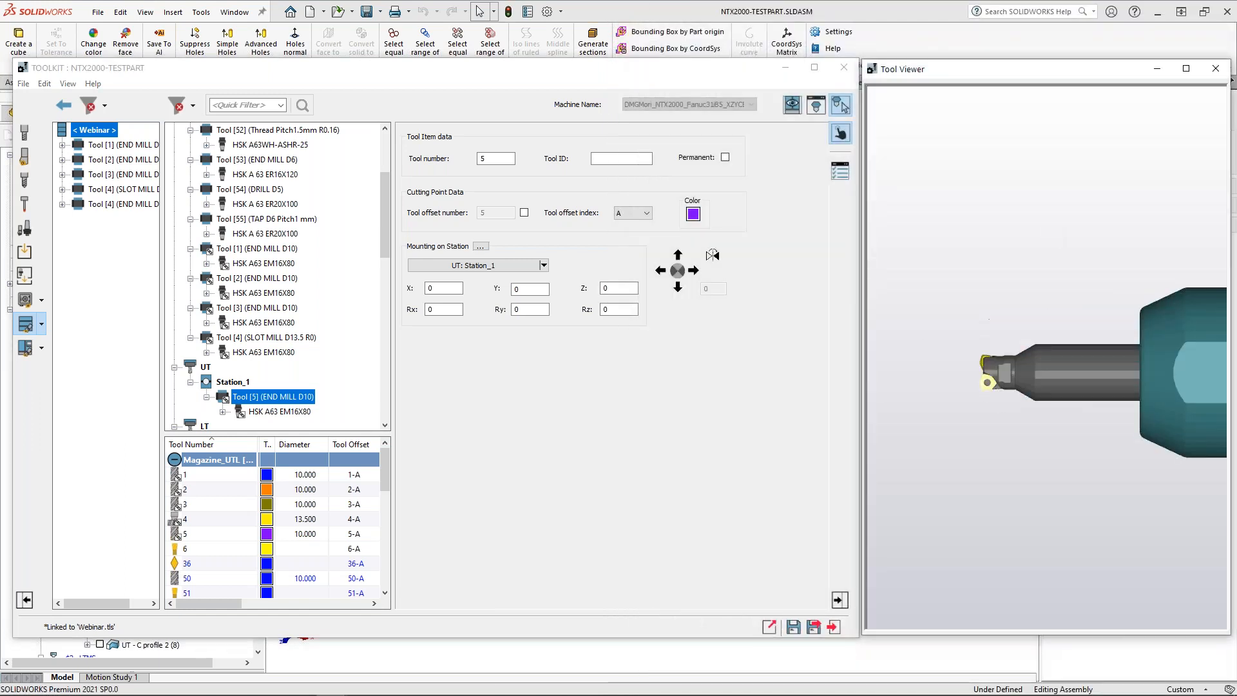
Step: Expand the tool 5 assembly on UT Station_1 and examine its cutting point and the Insert EM cutter's parameters
left_click(223, 411)
left_click(238, 411)
left_click(255, 411)
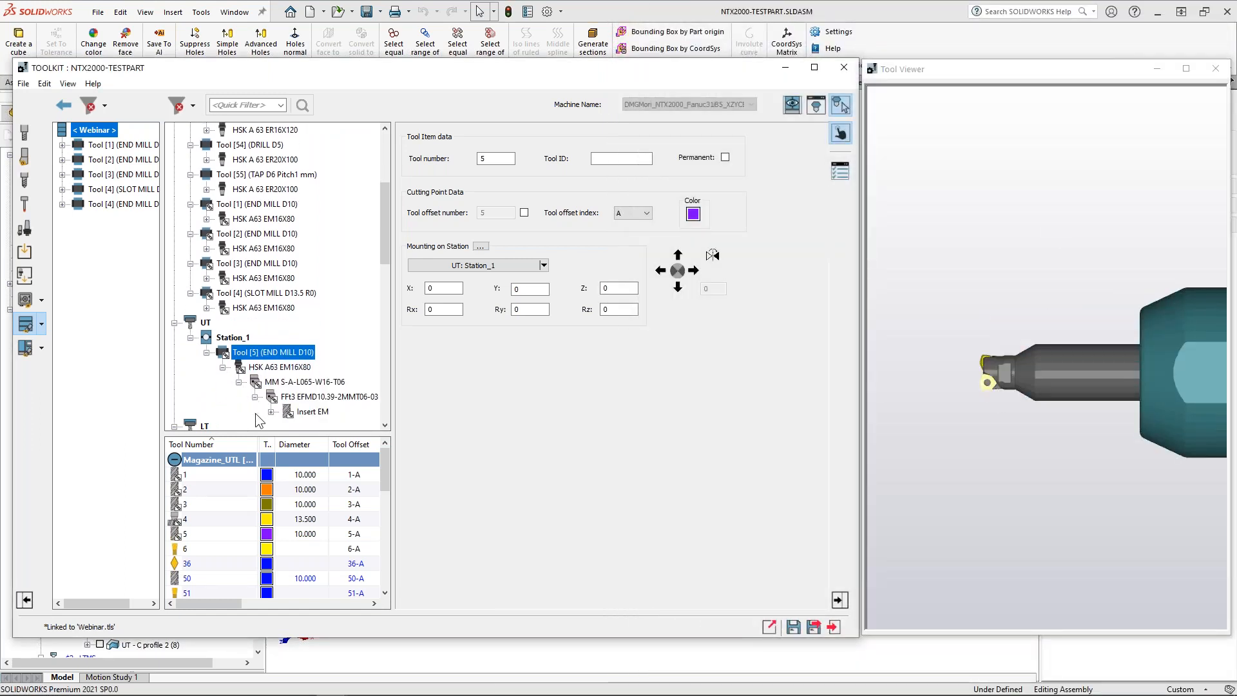
left_click(271, 411)
left_click(336, 411)
left_click(990, 354)
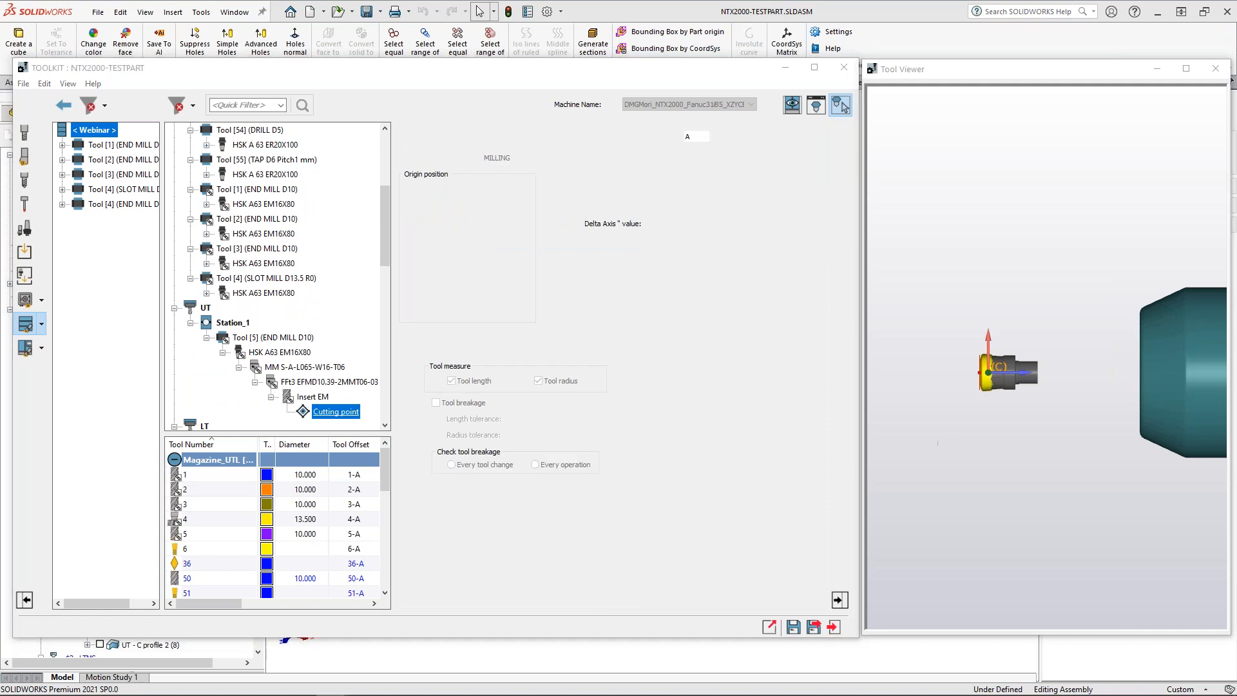
middle_click_drag(989, 350, 1045, 335)
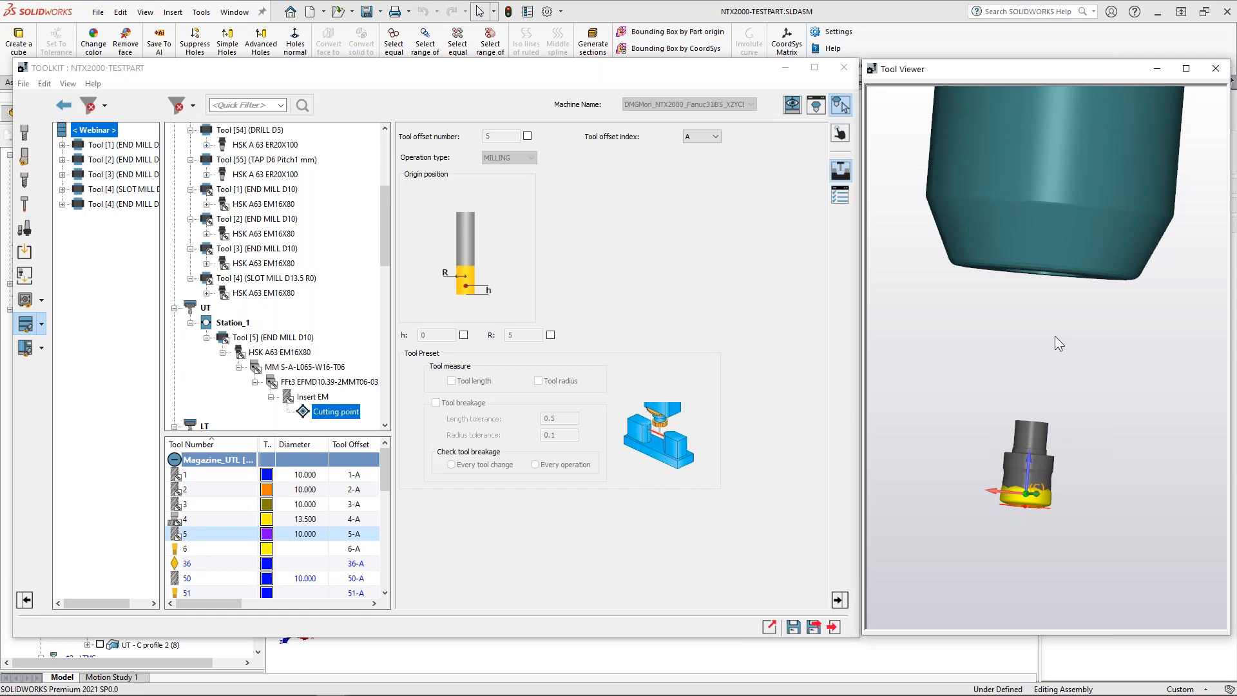
left_click(1222, 209)
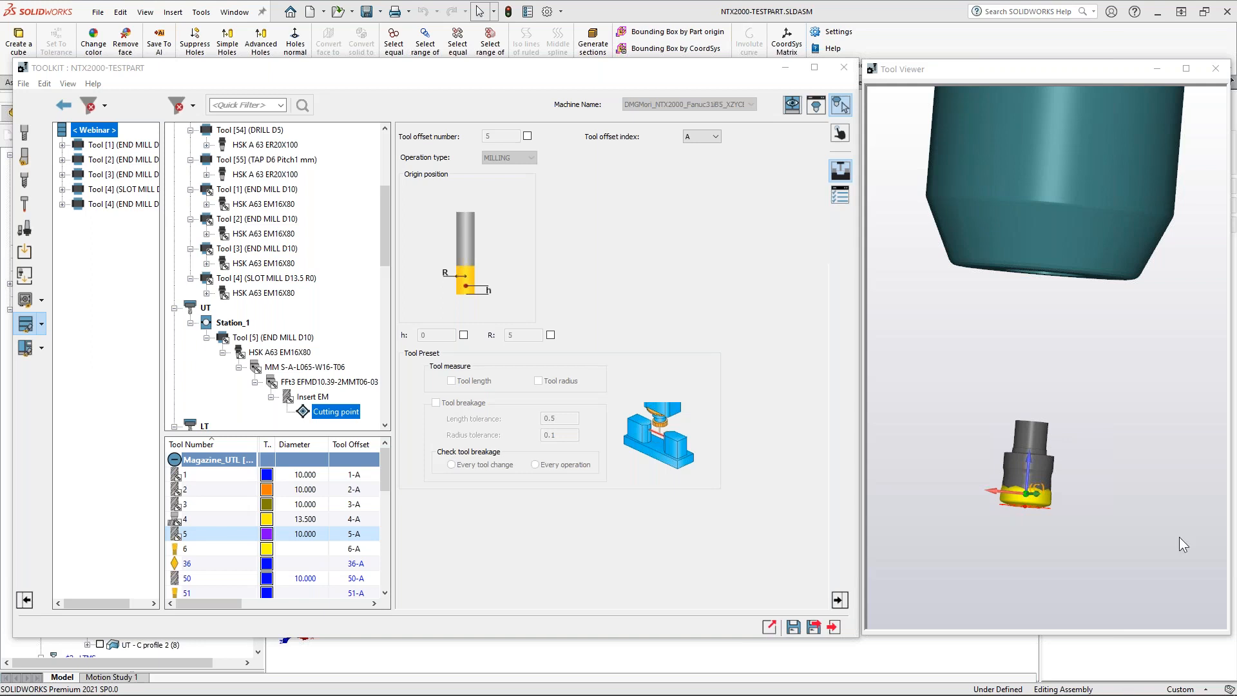
scroll(1035, 471, "down", 2)
left_click(312, 396)
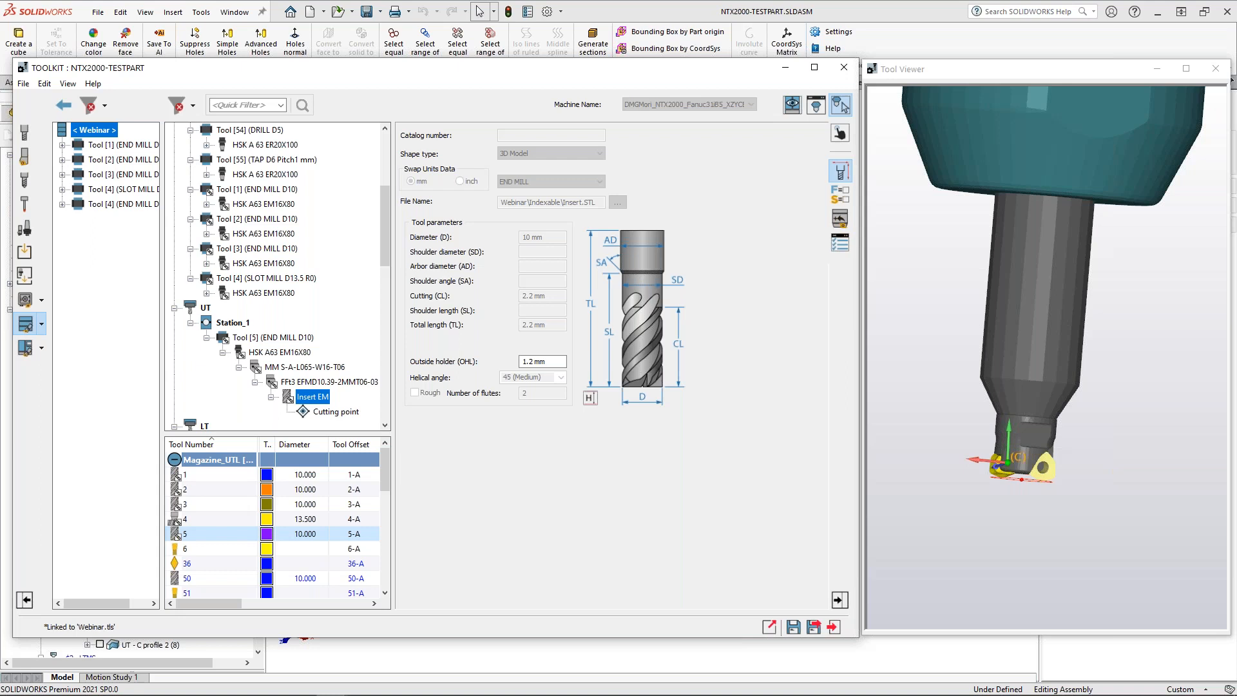
left_click(1155, 517)
scroll(1156, 517, "down", 2)
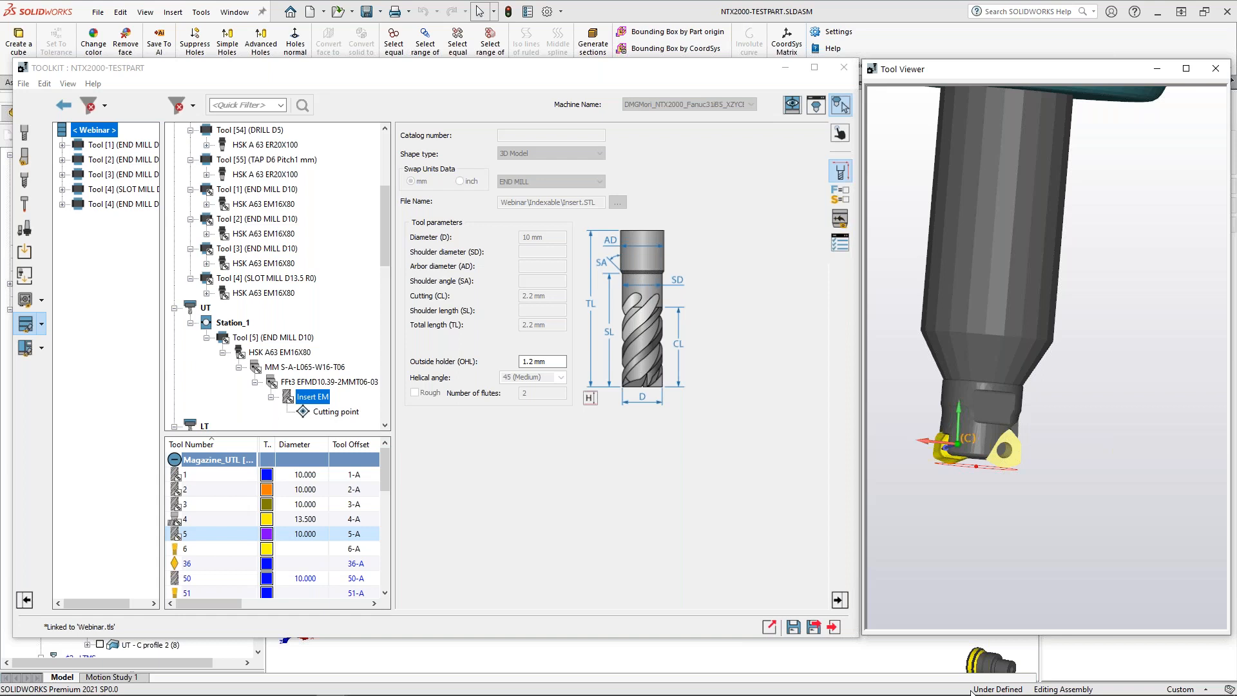
left_click(1180, 684)
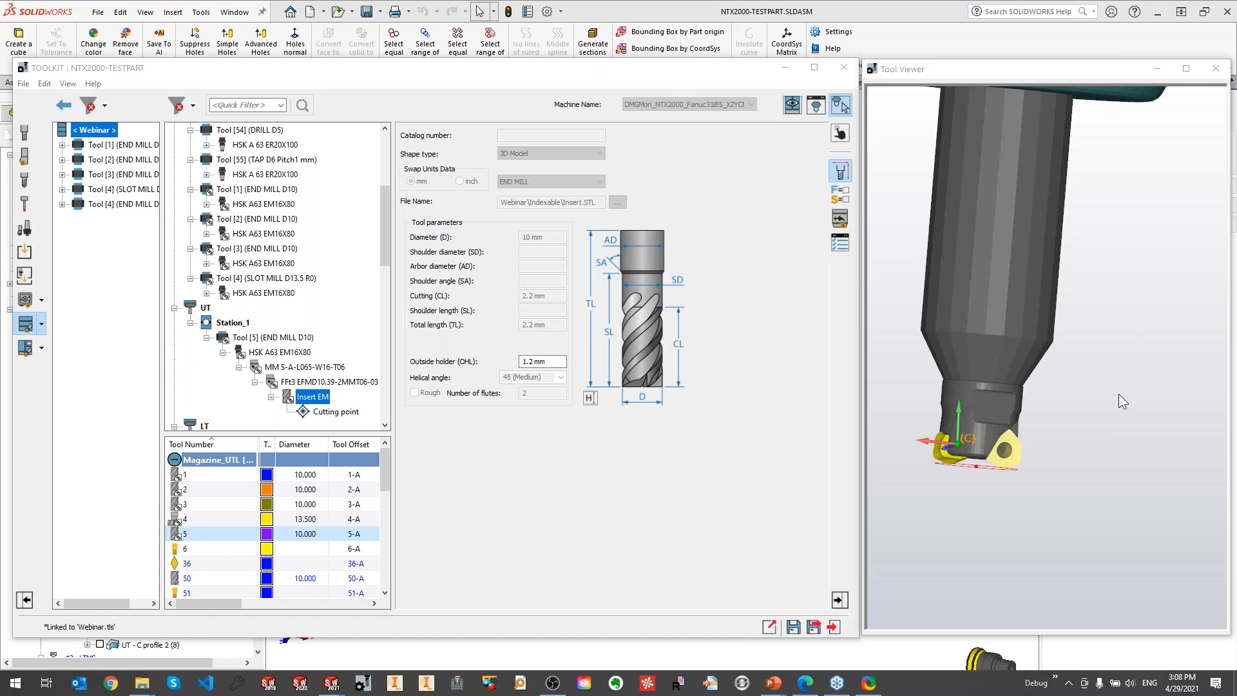
left_click(906, 567)
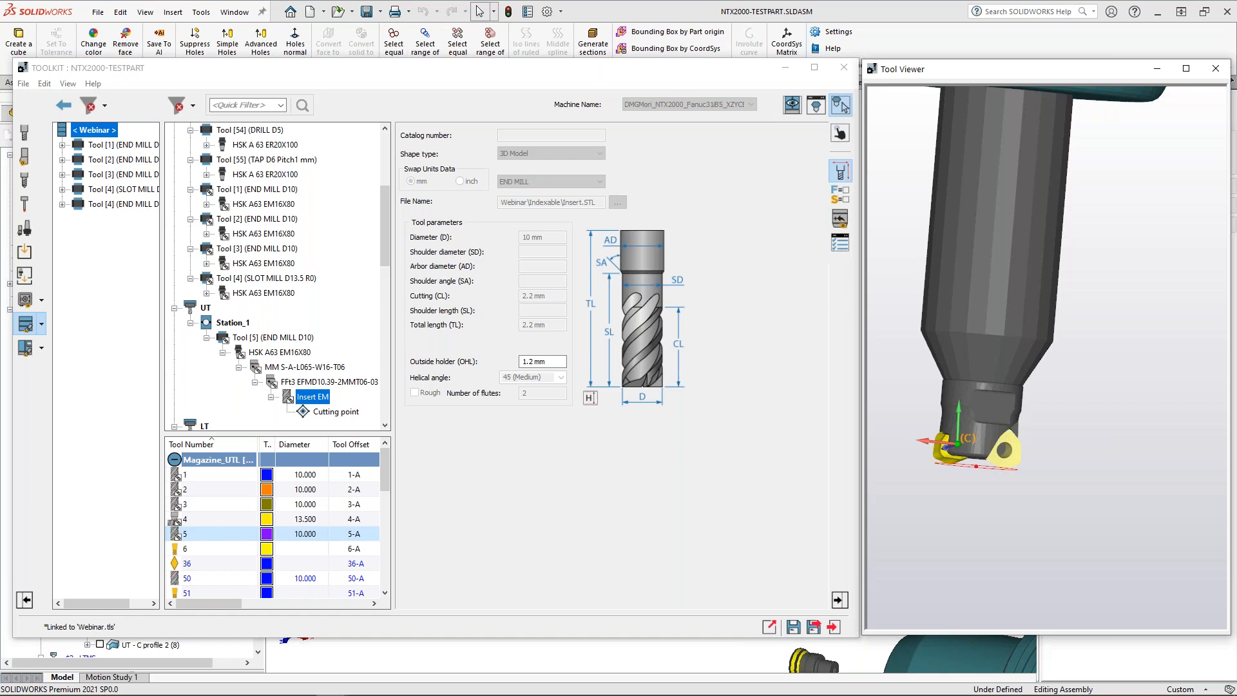
left_click(1227, 49)
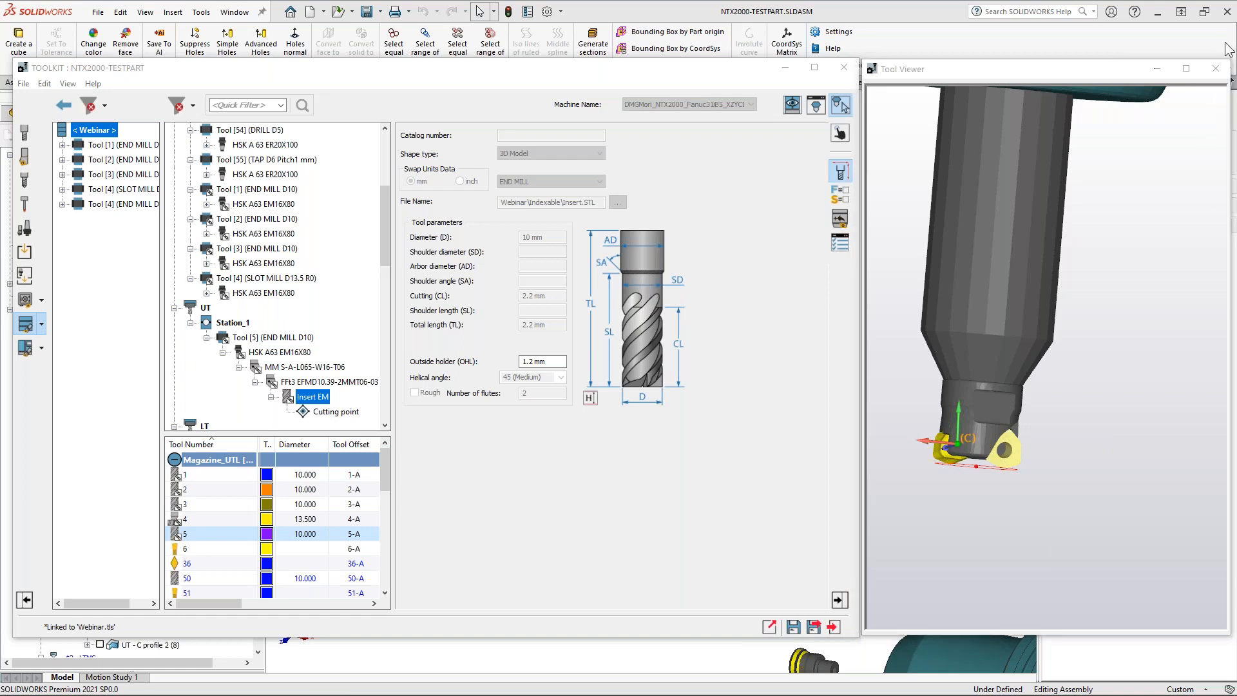